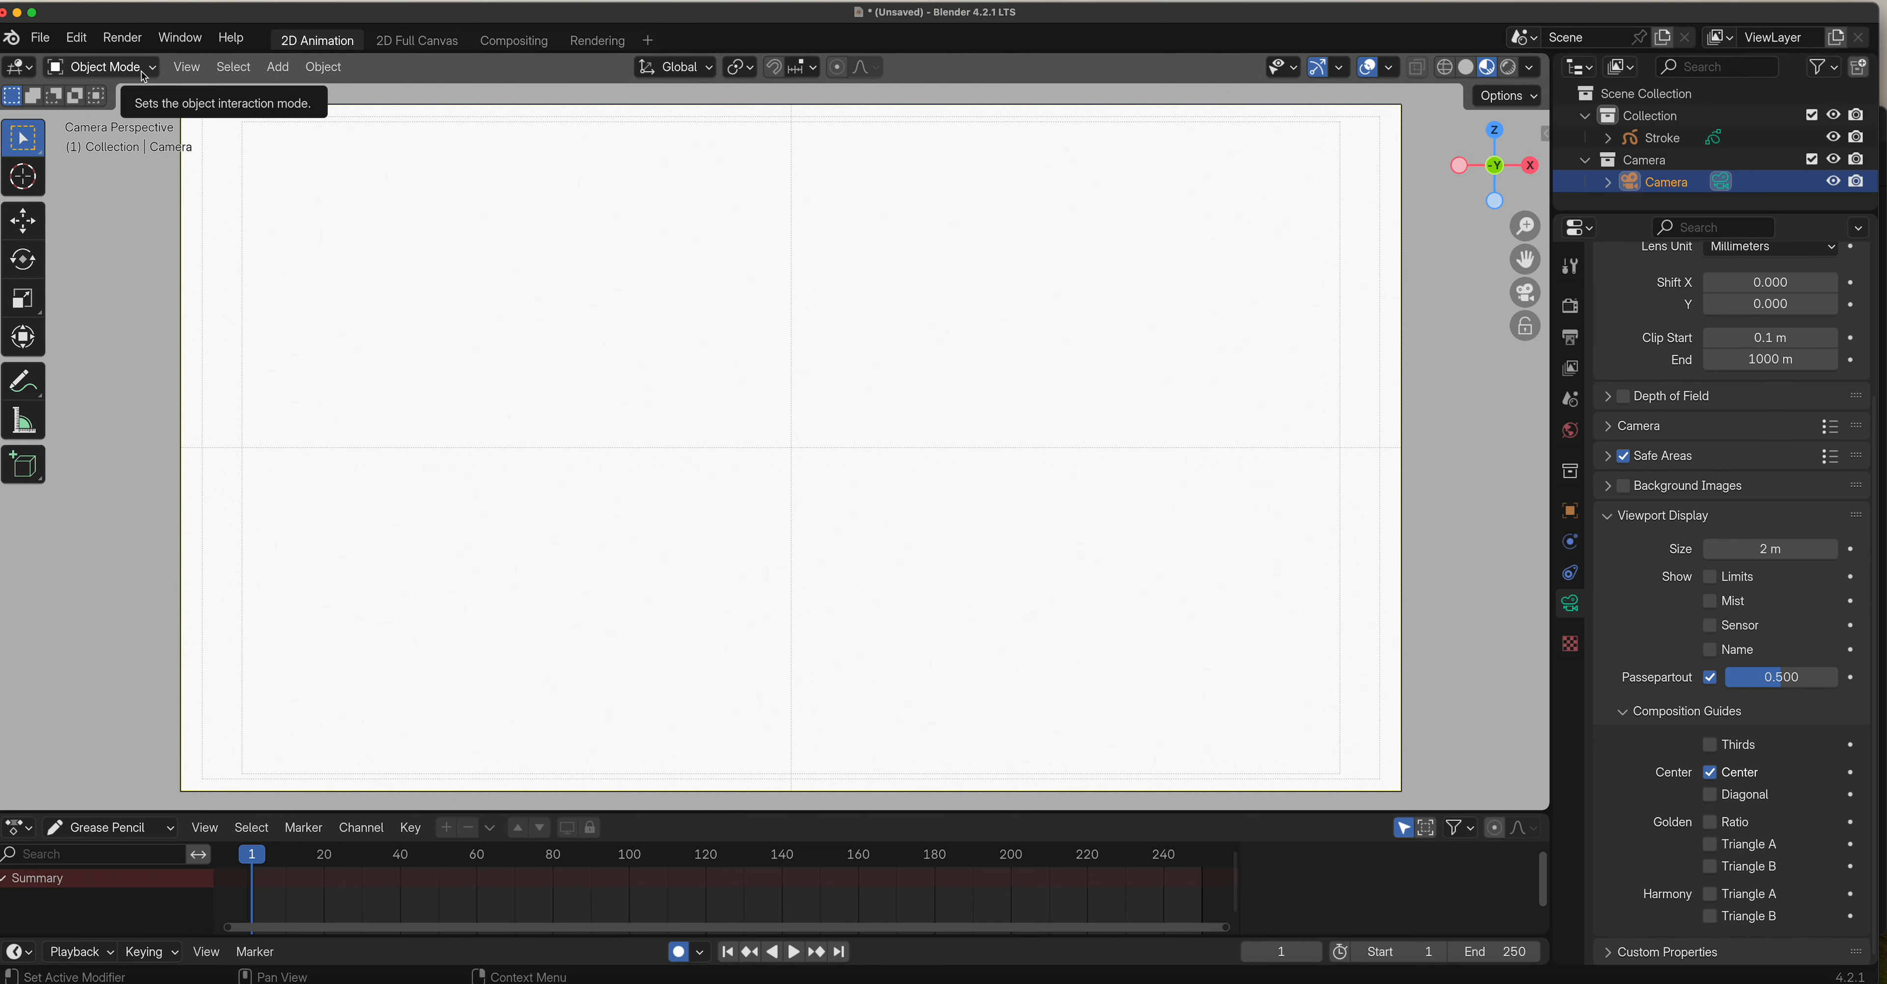
Switch the Stroke object to Draw Mode and choose the Ink Pen brush.
{"action": "left_click", "coordinate": [1662, 140]}
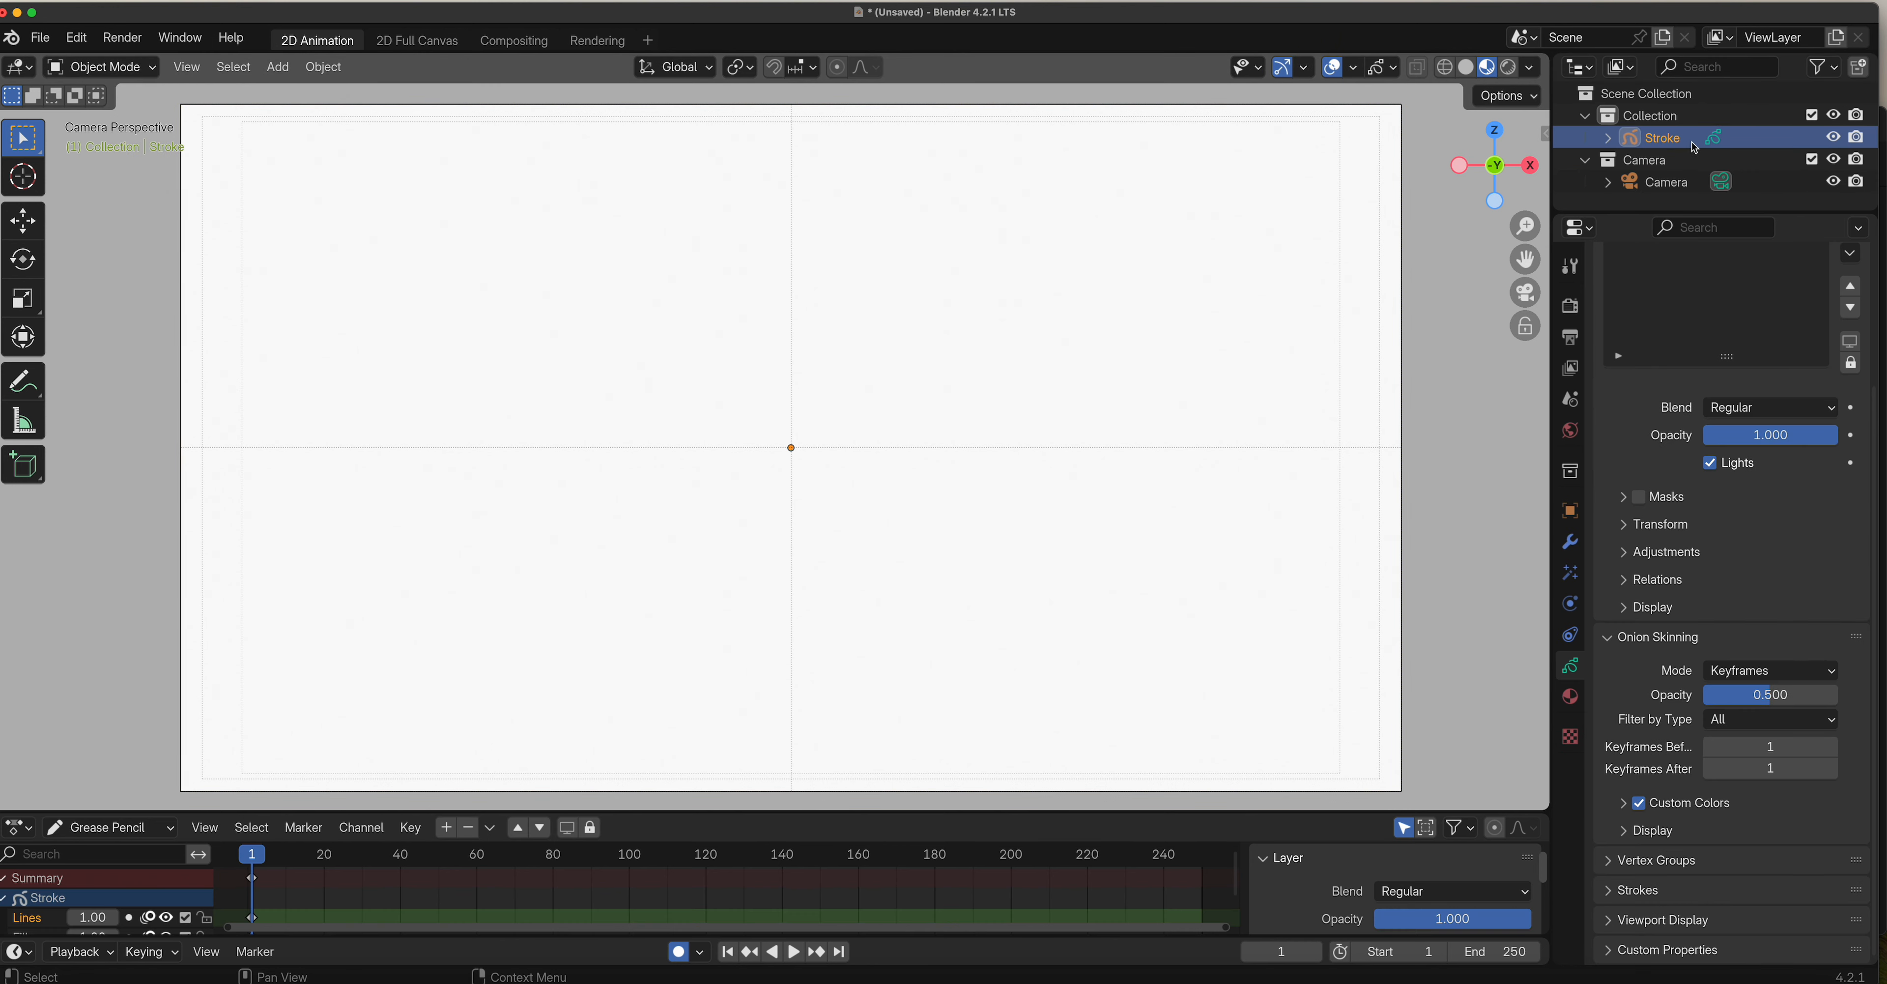
{"action": "left_click", "coordinate": [110, 67]}
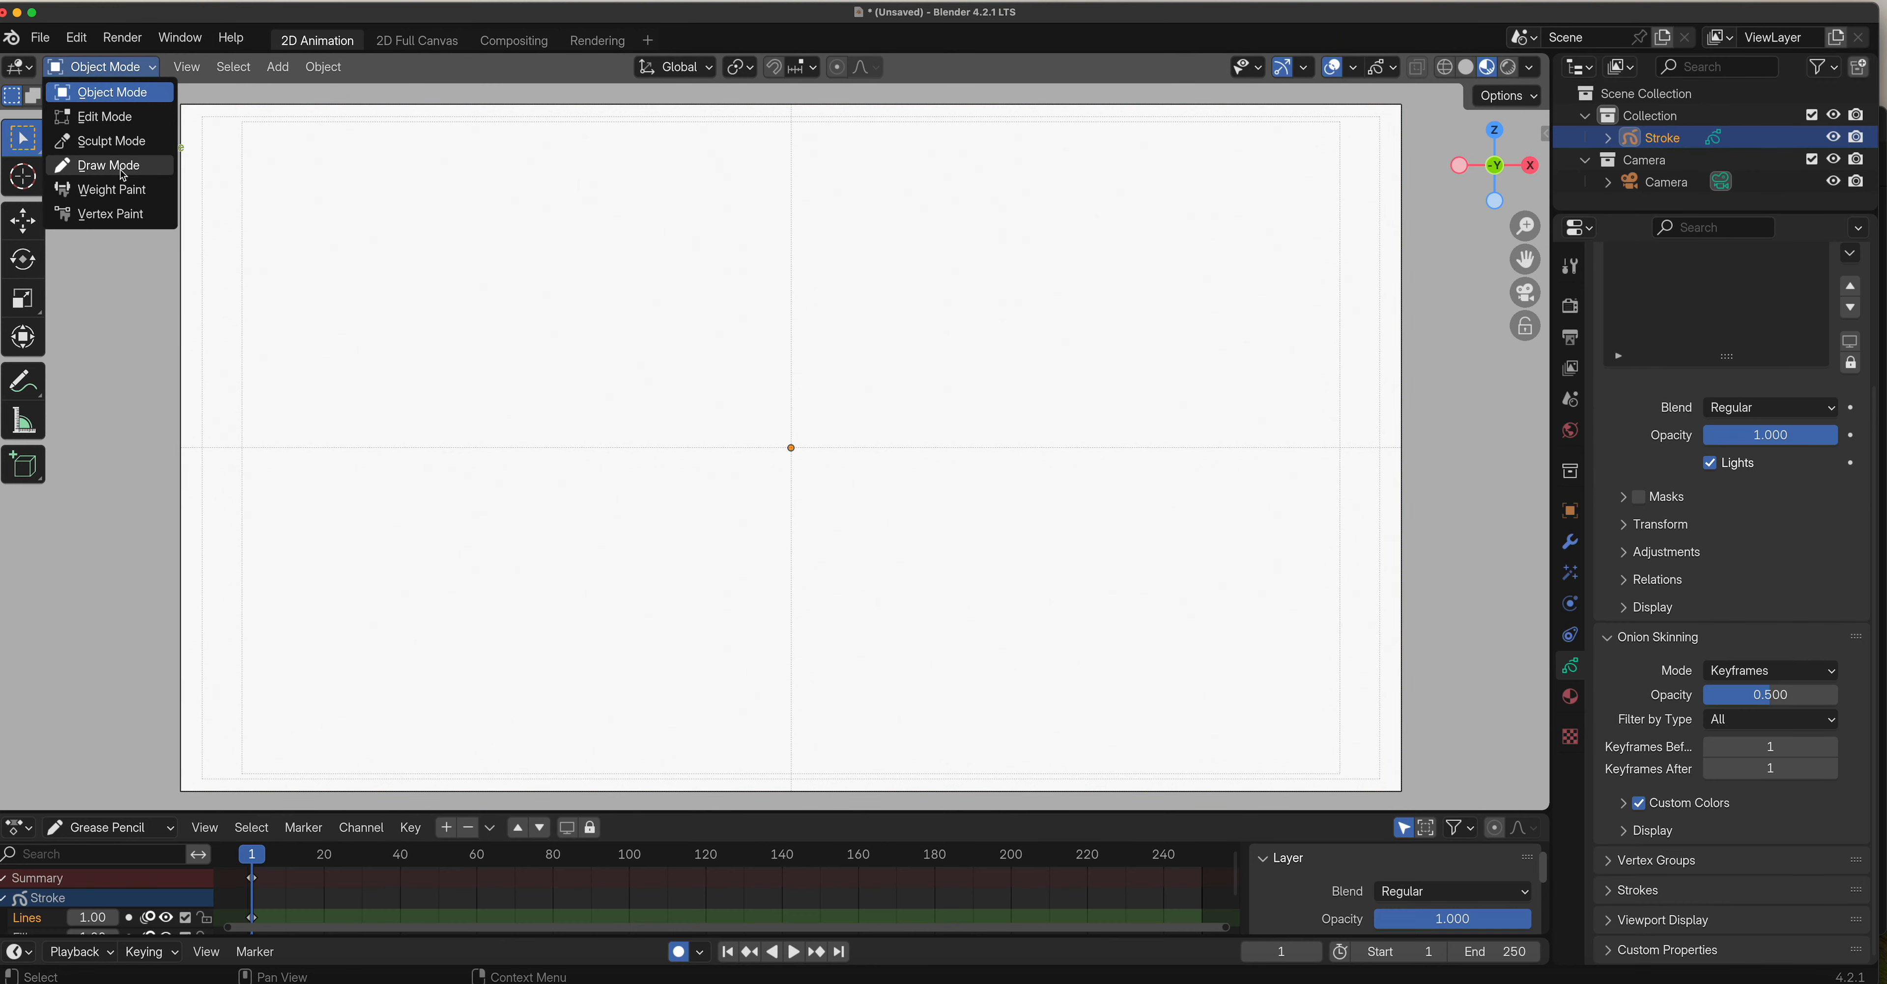
{"action": "left_click", "coordinate": [123, 169]}
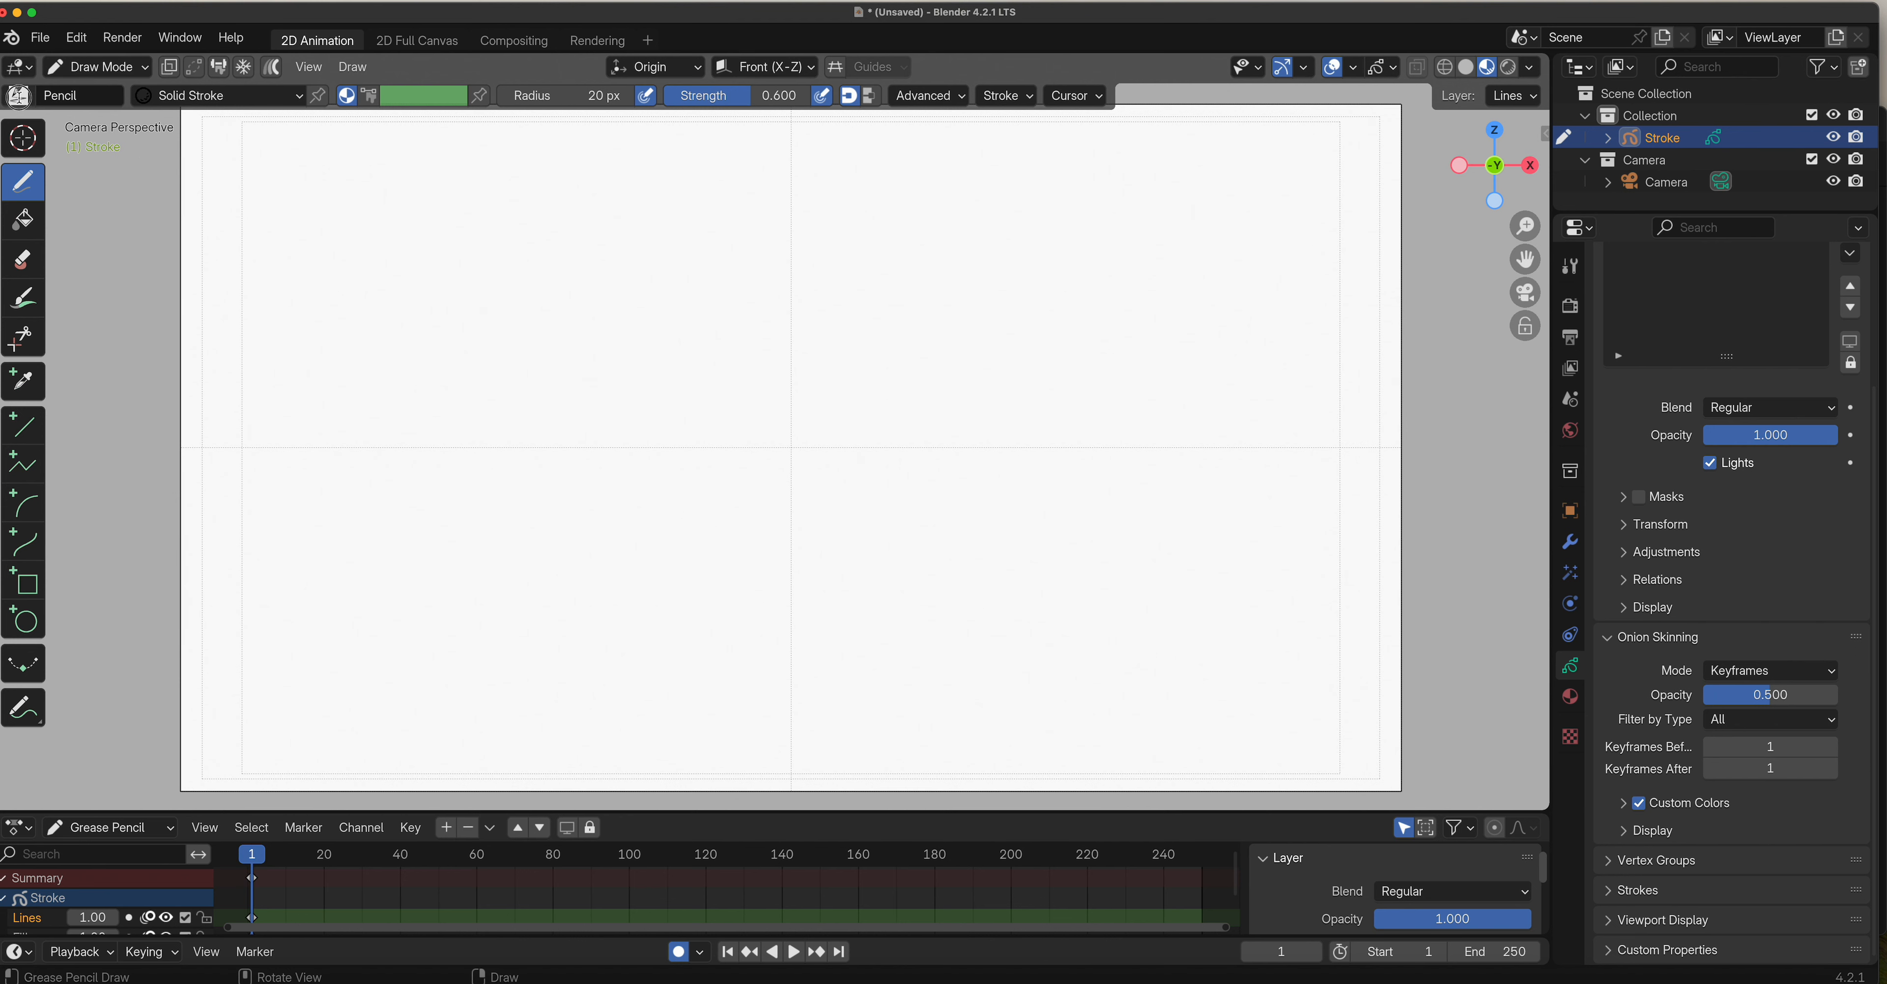
{"action": "left_click", "coordinate": [17, 95]}
{"action": "left_click", "coordinate": [155, 189]}
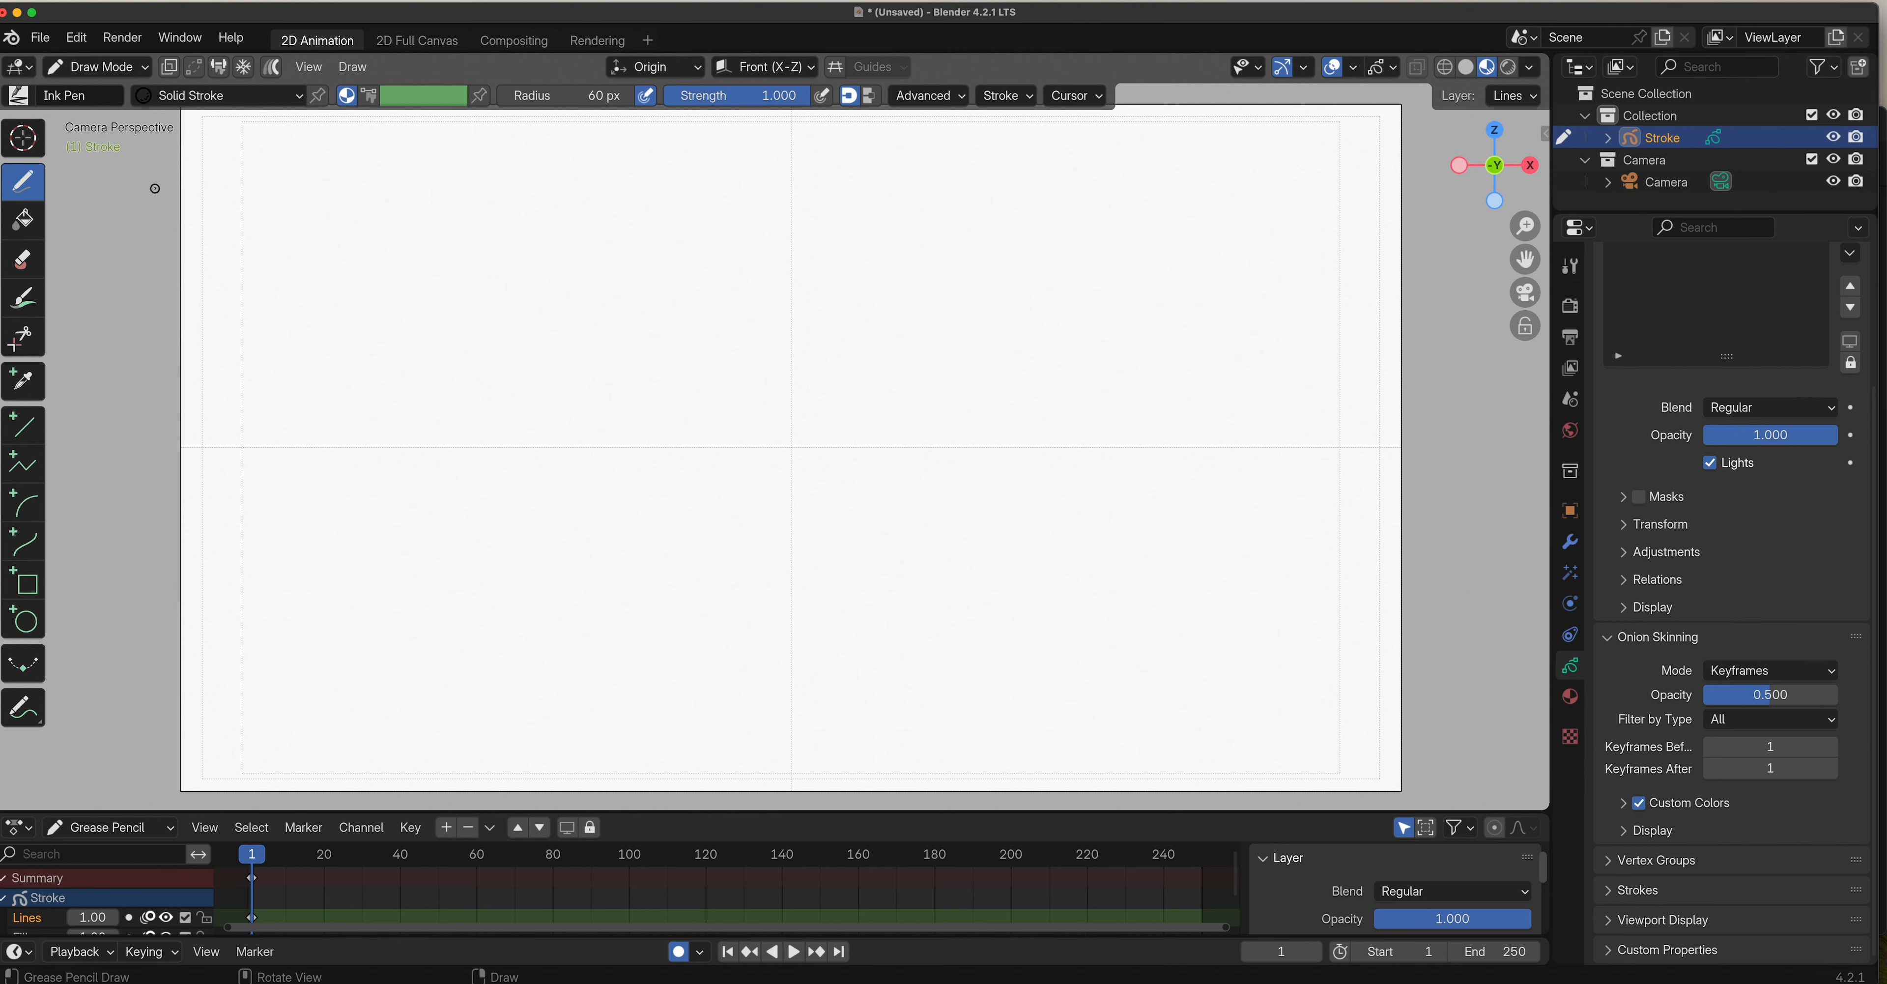
Add a Mirror modifier to the Stroke object.
{"action": "left_click", "coordinate": [1570, 541]}
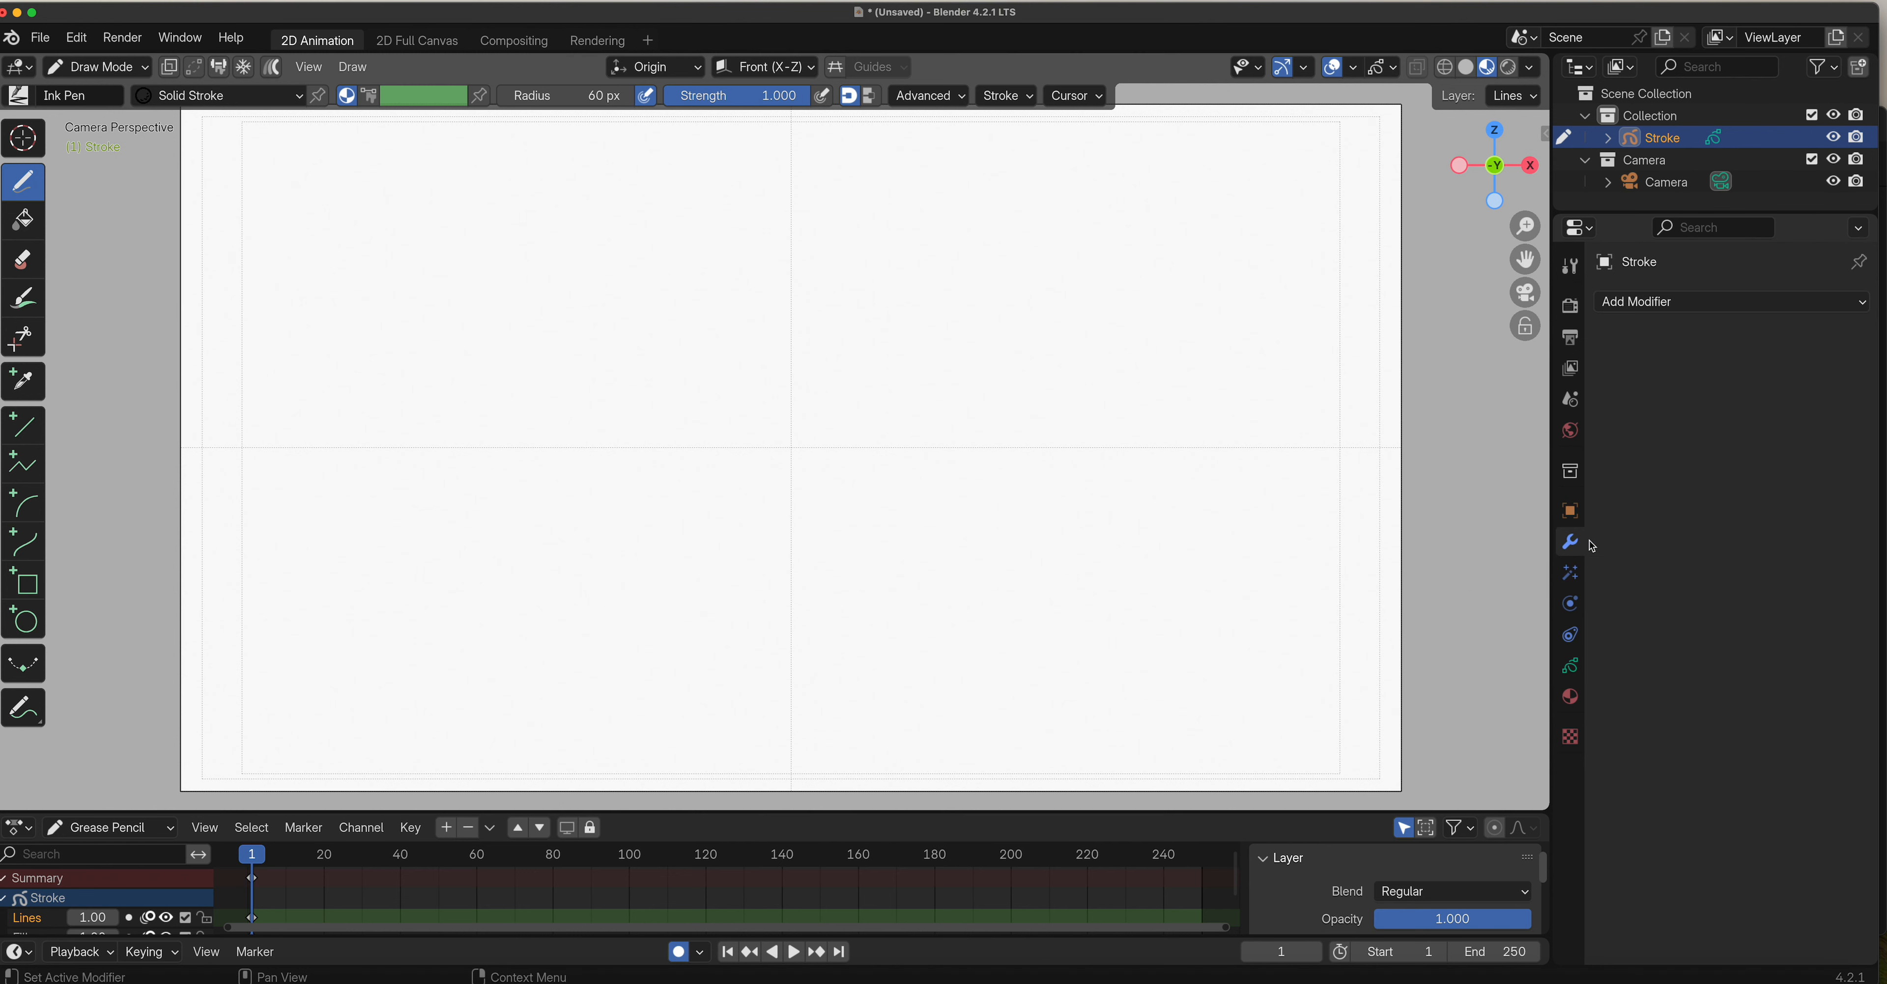
{"action": "left_click", "coordinate": [1696, 311]}
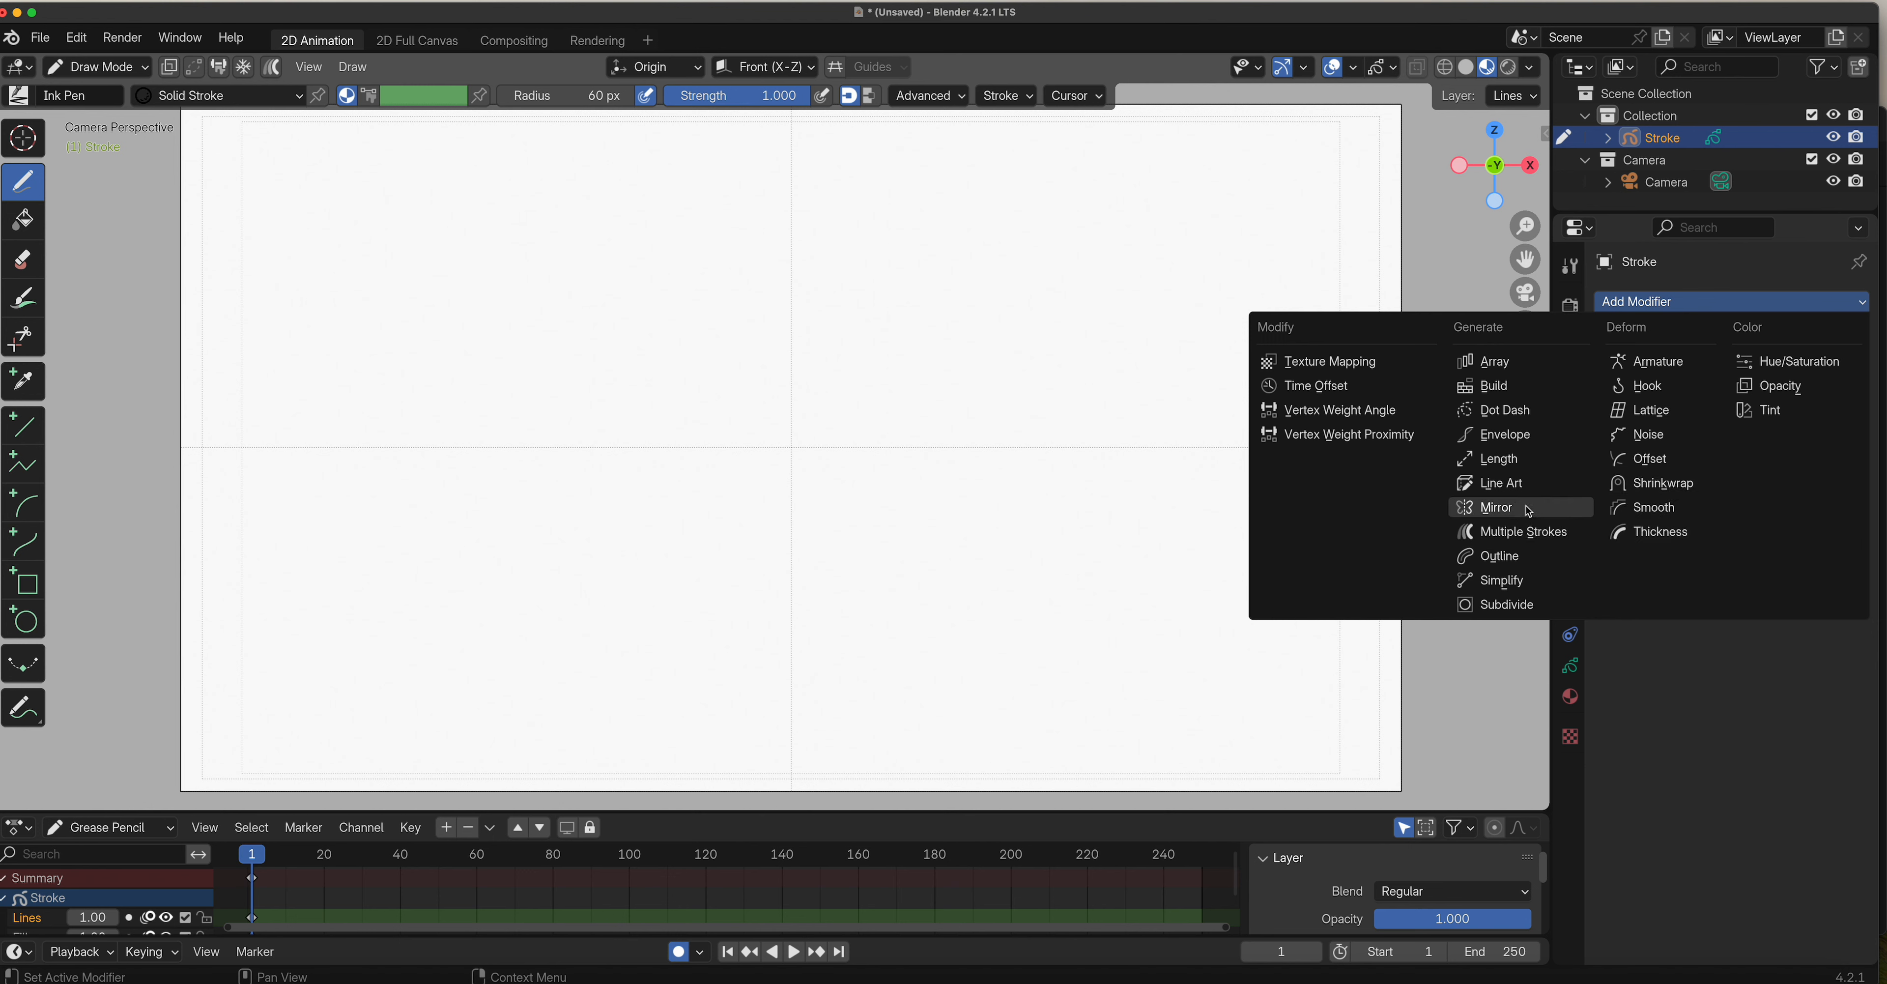
{"action": "left_click", "coordinate": [1519, 508]}
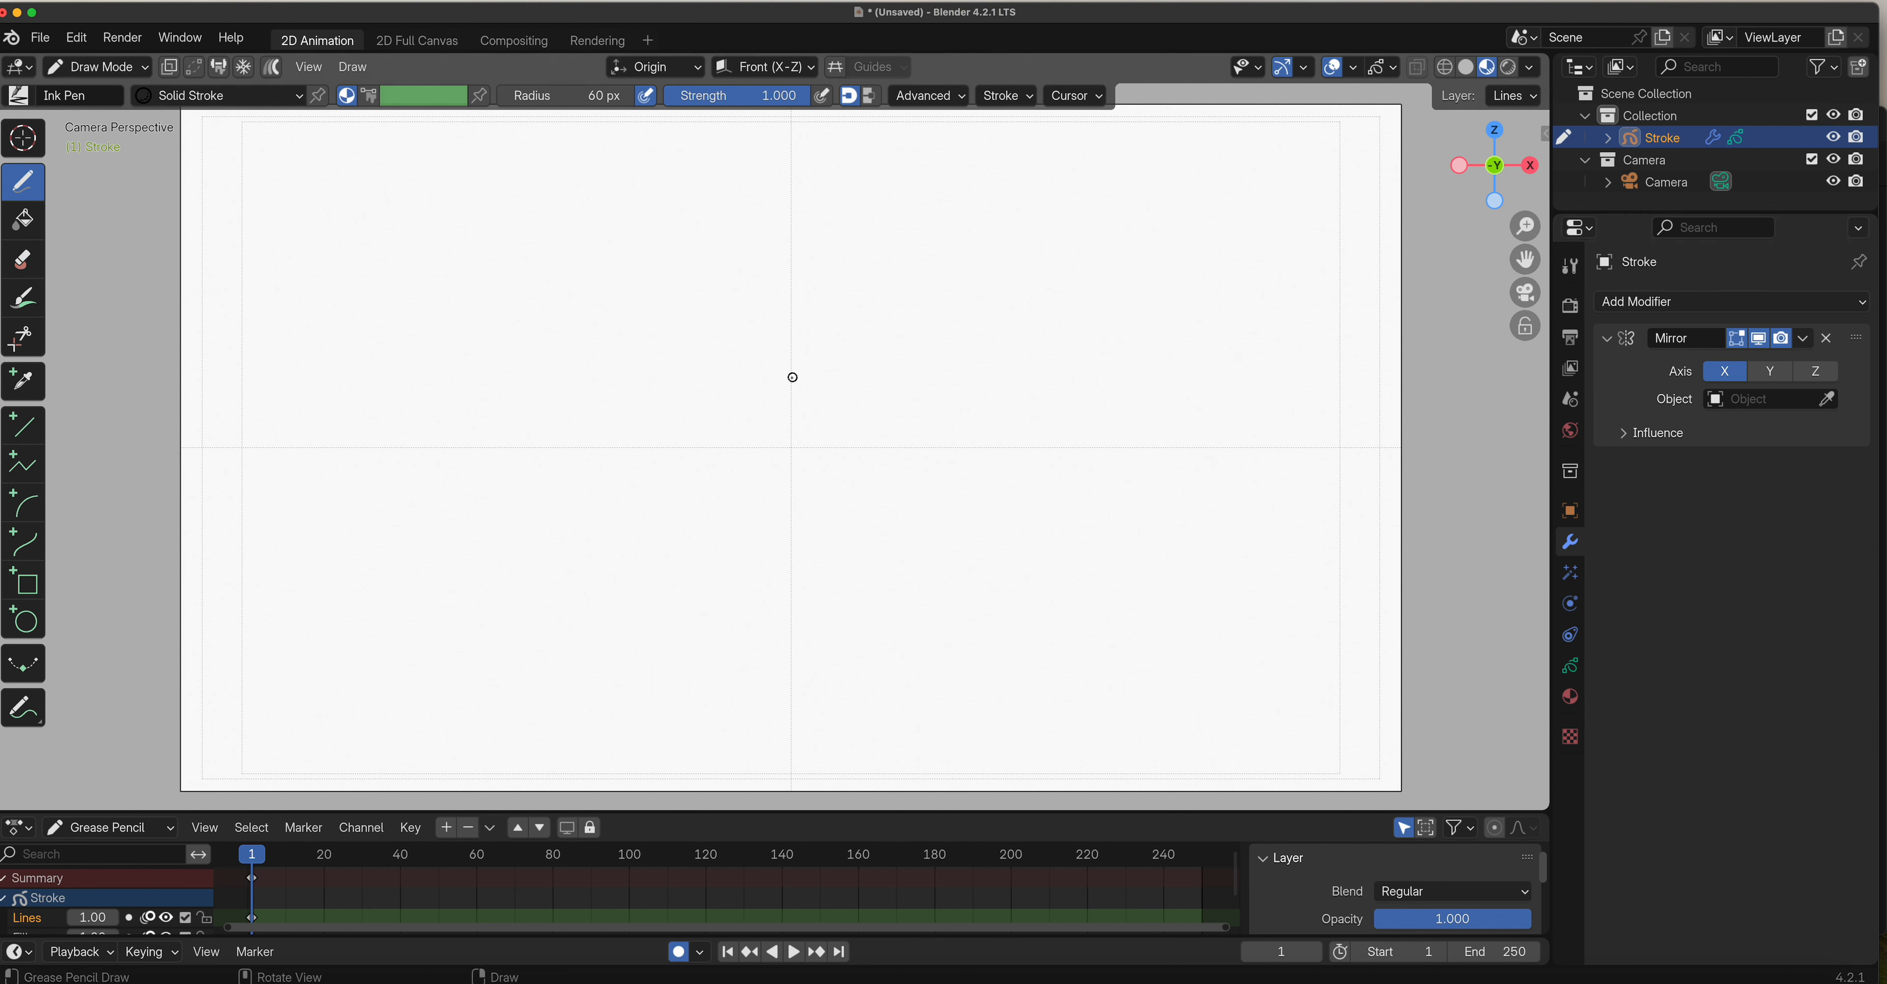
Draw half a butterfly outline from the vertical centre line and change the mirror axis from X to Y.
{"action": "mouse_move", "coordinate": [790, 391]}
{"action": "left_mouse_down"}
{"action": "mouse_move", "coordinate": [815, 349]}
{"action": "mouse_move", "coordinate": [902, 342]}
{"action": "mouse_move", "coordinate": [873, 421]}
{"action": "mouse_move", "coordinate": [884, 510]}
{"action": "mouse_move", "coordinate": [816, 546]}
{"action": "mouse_move", "coordinate": [793, 526]}
{"action": "left_mouse_up"}
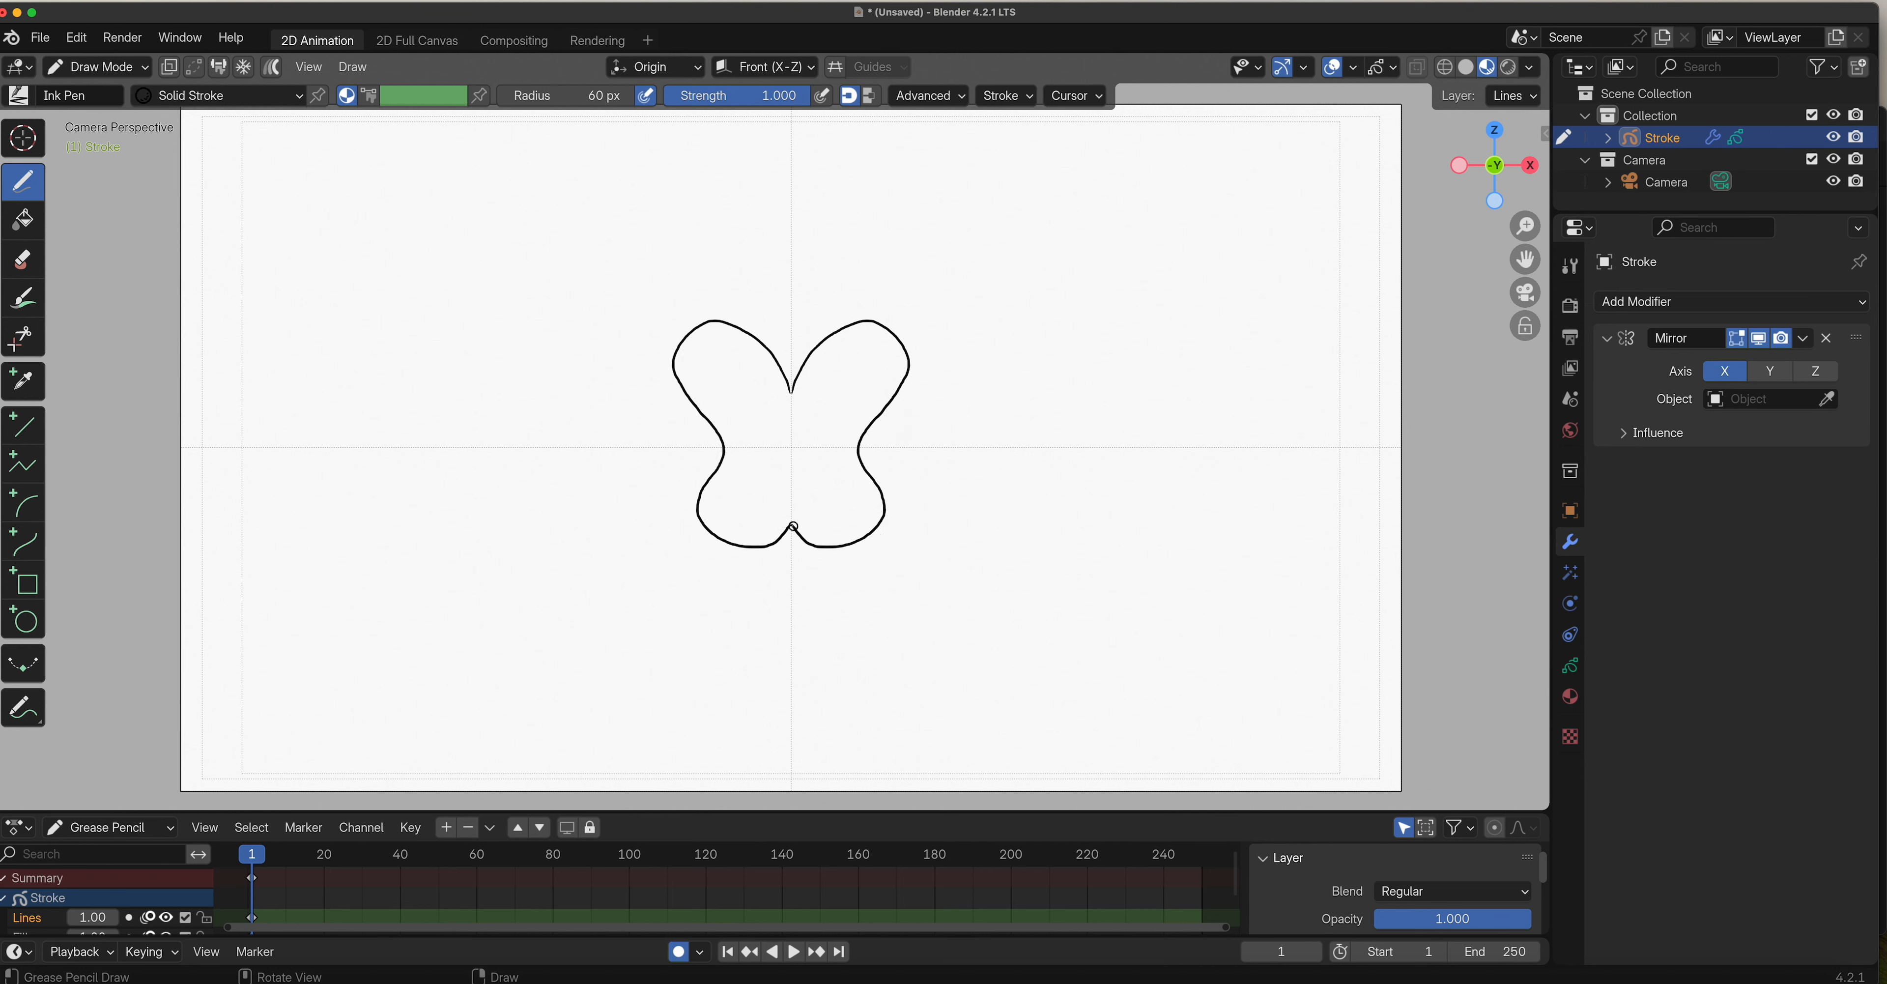
{"action": "left_click", "coordinate": [1768, 374]}
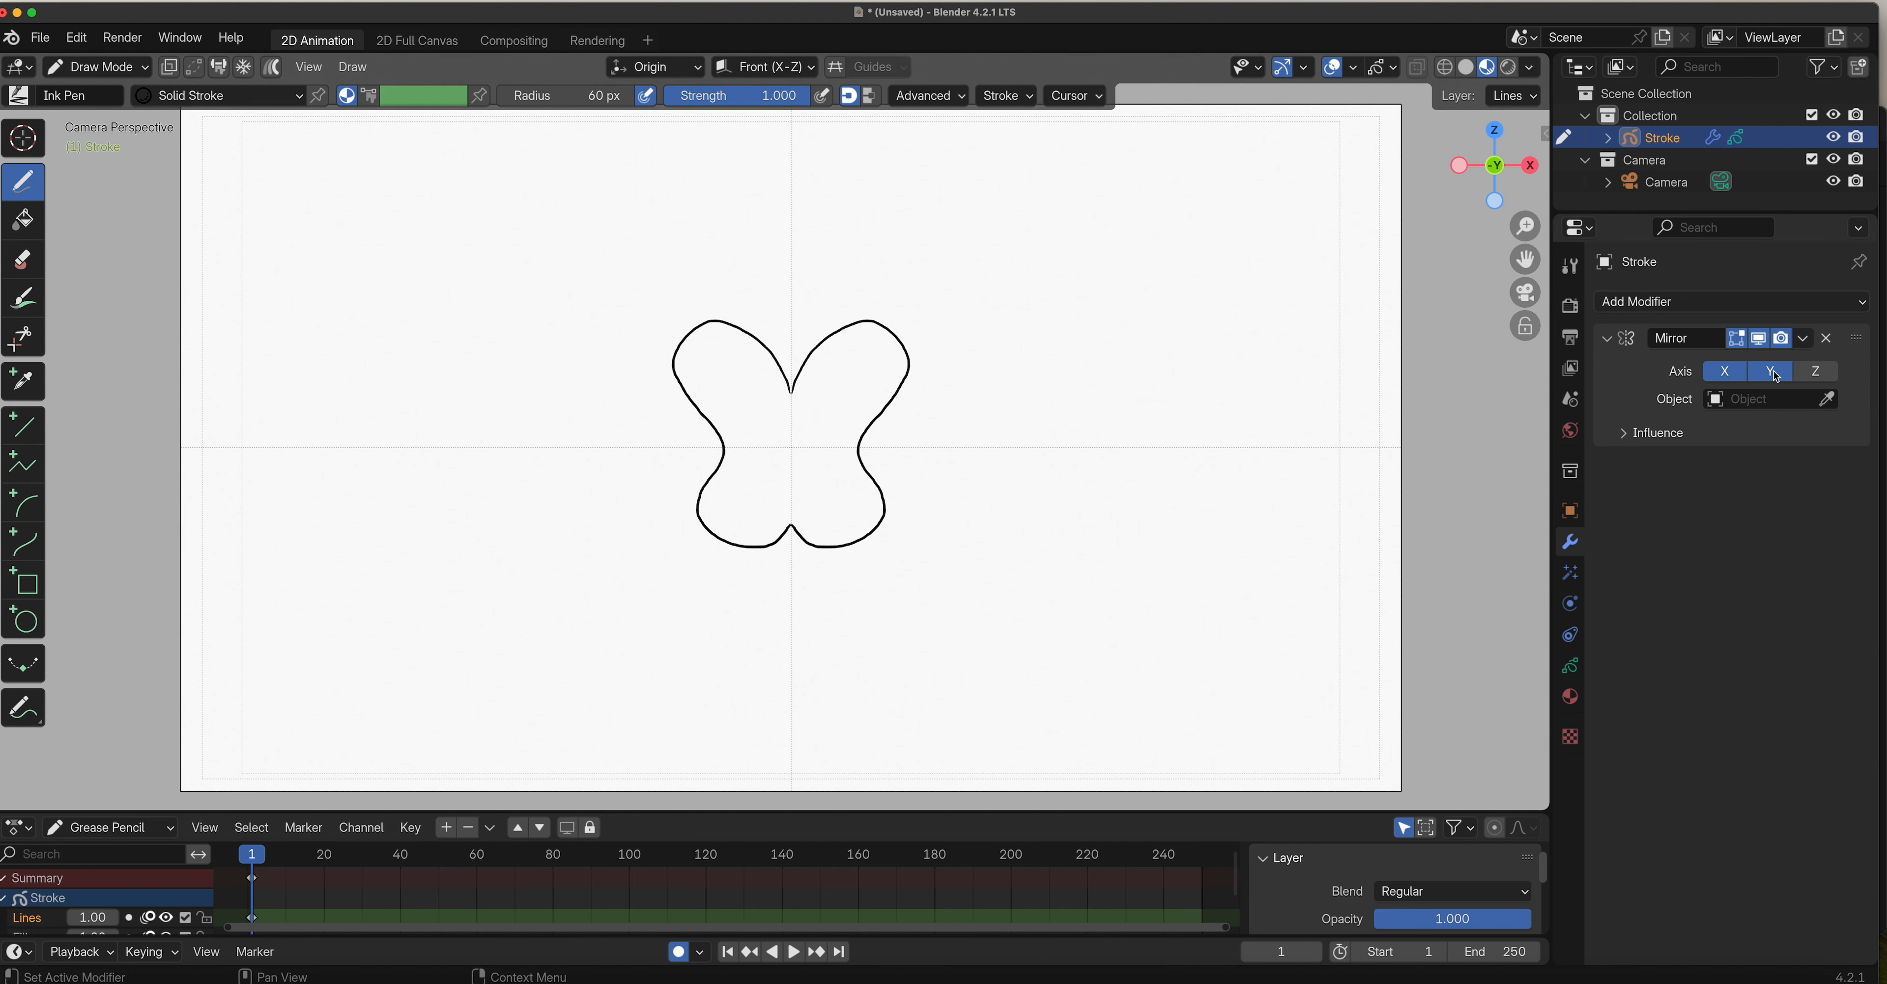
{"action": "left_click", "coordinate": [1730, 375]}
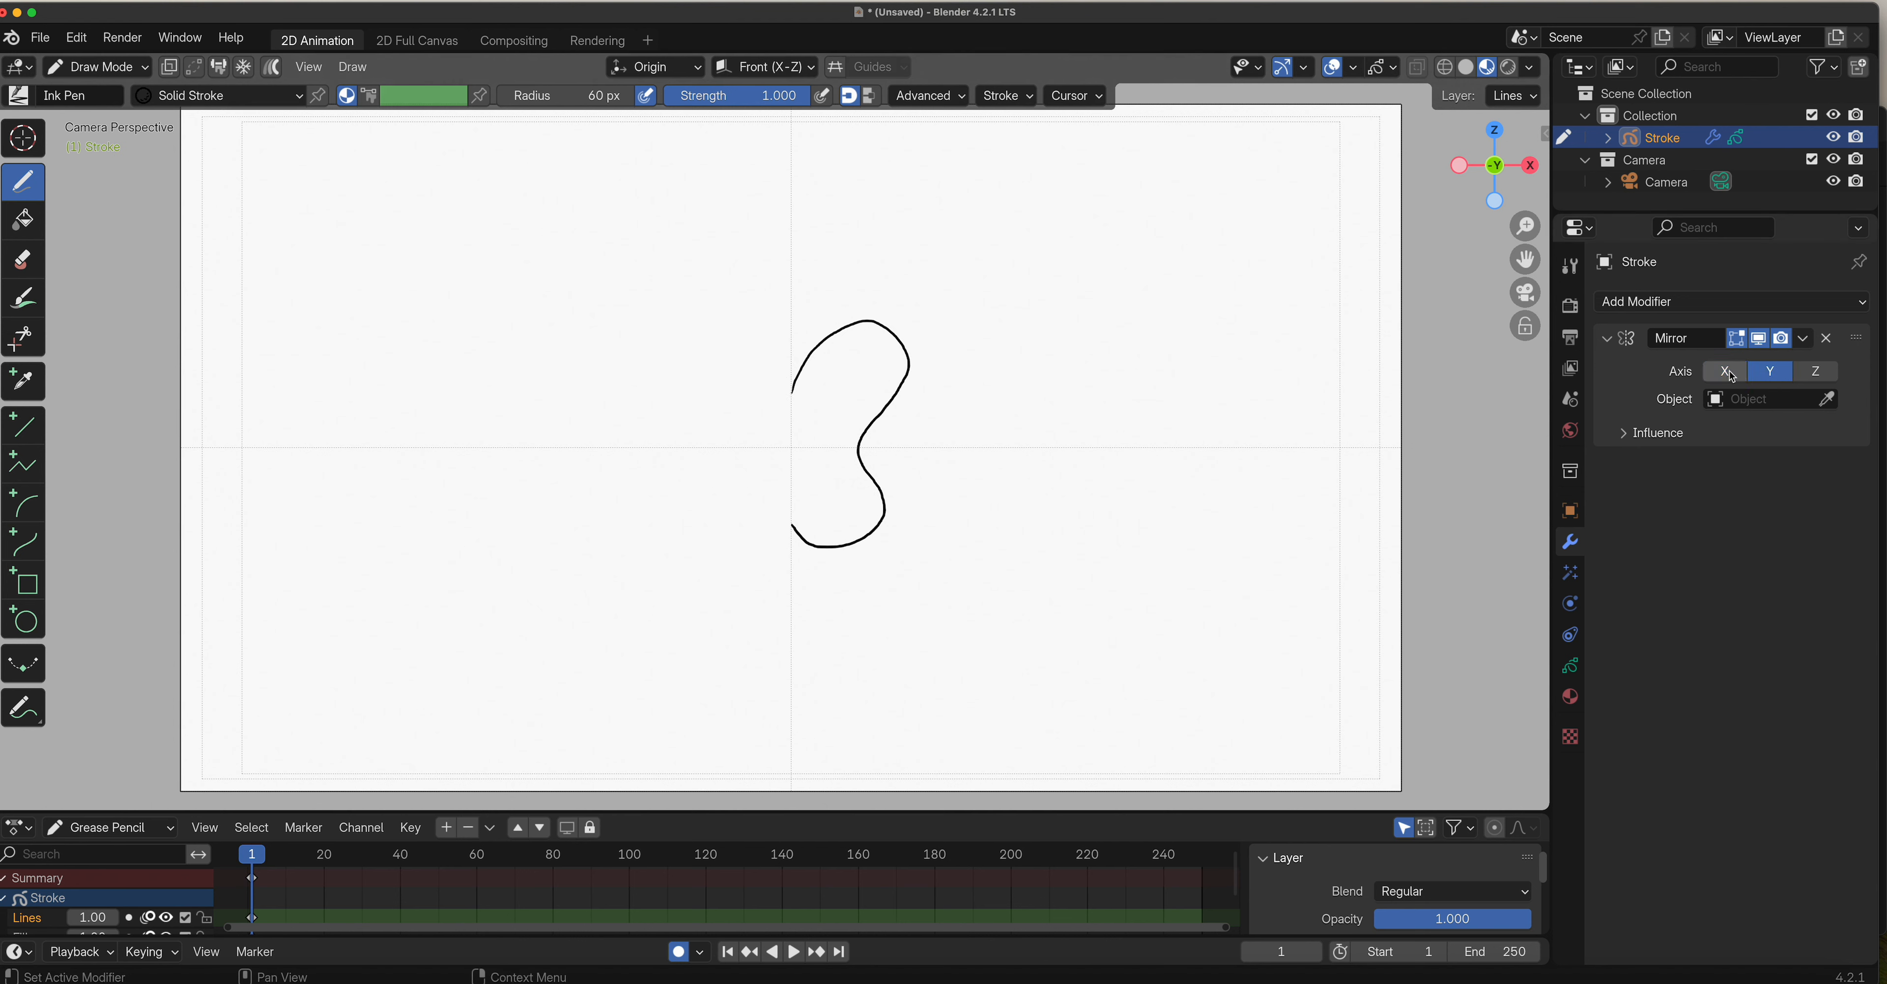
Draw a wavy stroke on the horizontal centre line and enable mirroring on the Z axis as well as Y.
{"action": "mouse_move", "coordinate": [1003, 442]}
{"action": "left_mouse_down"}
{"action": "mouse_move", "coordinate": [989, 433]}
{"action": "mouse_move", "coordinate": [1023, 400]}
{"action": "mouse_move", "coordinate": [1118, 370]}
{"action": "mouse_move", "coordinate": [1148, 445]}
{"action": "left_mouse_up"}
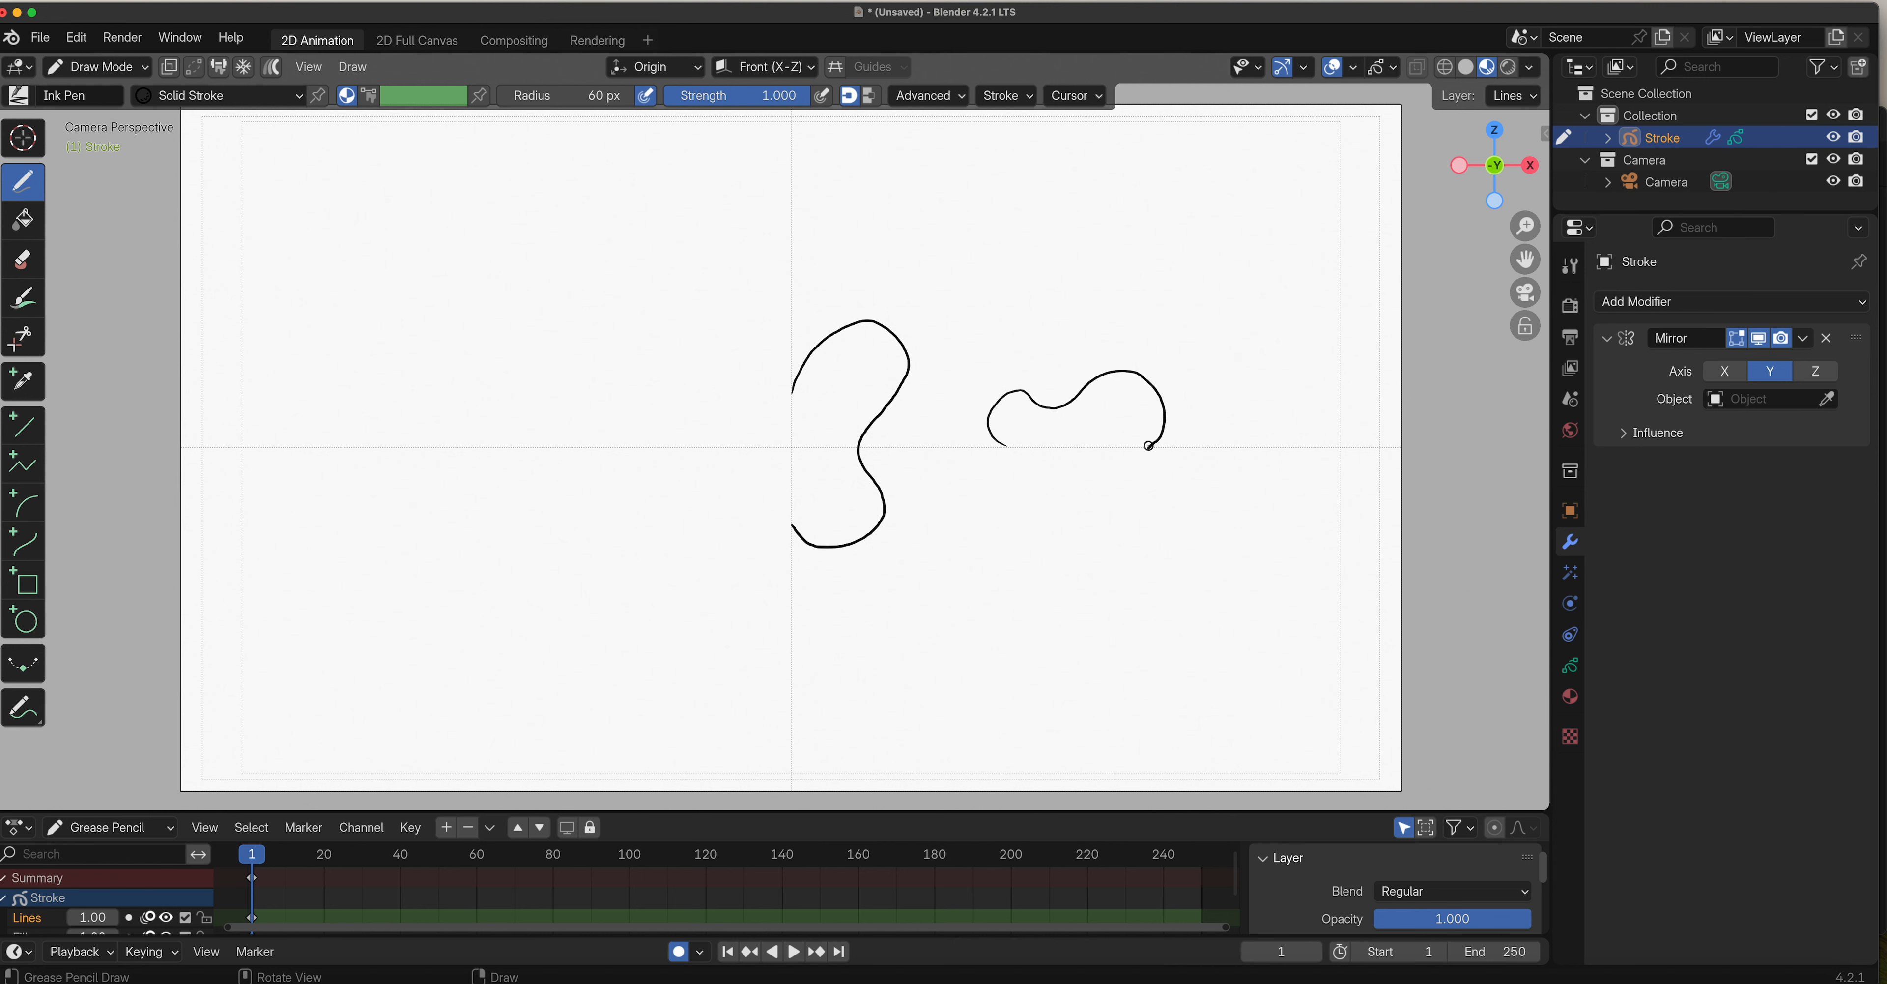
{"action": "left_click", "coordinate": [1813, 373]}
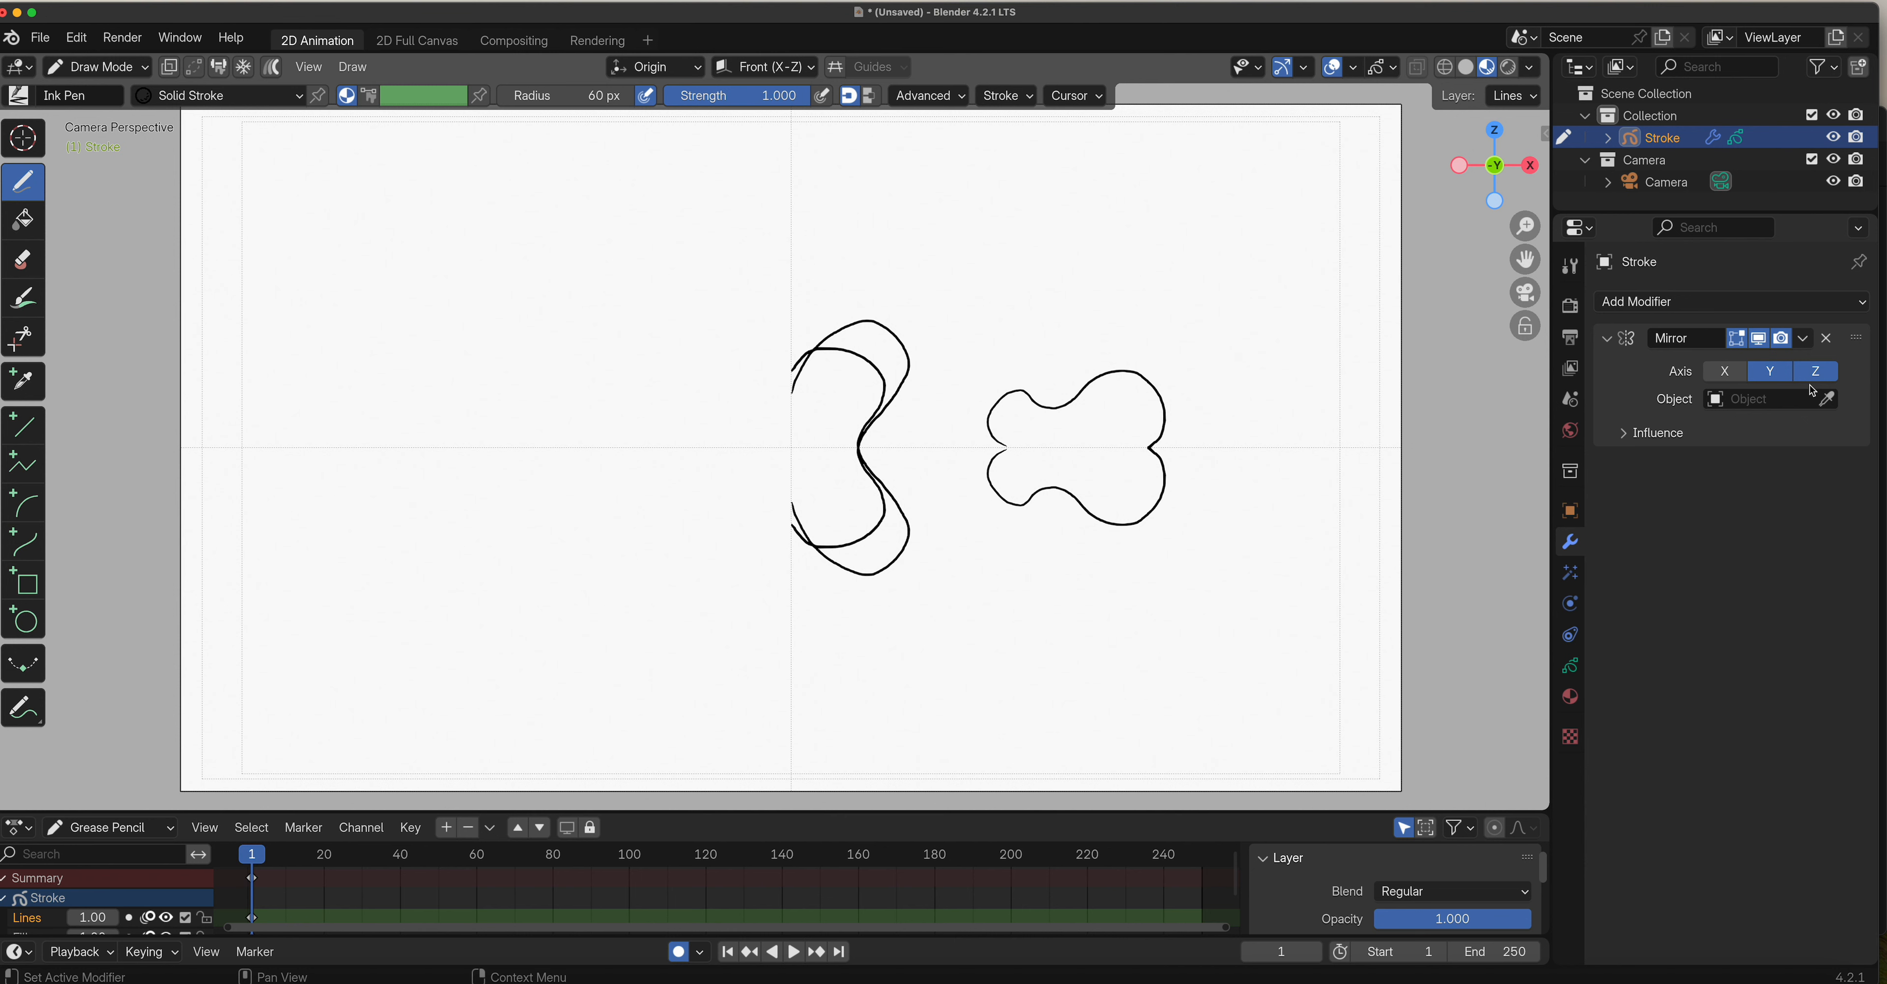
{"action": "left_click", "coordinate": [1780, 378]}
{"action": "left_click", "coordinate": [1772, 375]}
Draw a curved test stroke on the front plane beside the central outline and view it from an angle.
{"action": "middle_click_drag", "start_coordinate": [1541, 282], "coordinate": [813, 625]}
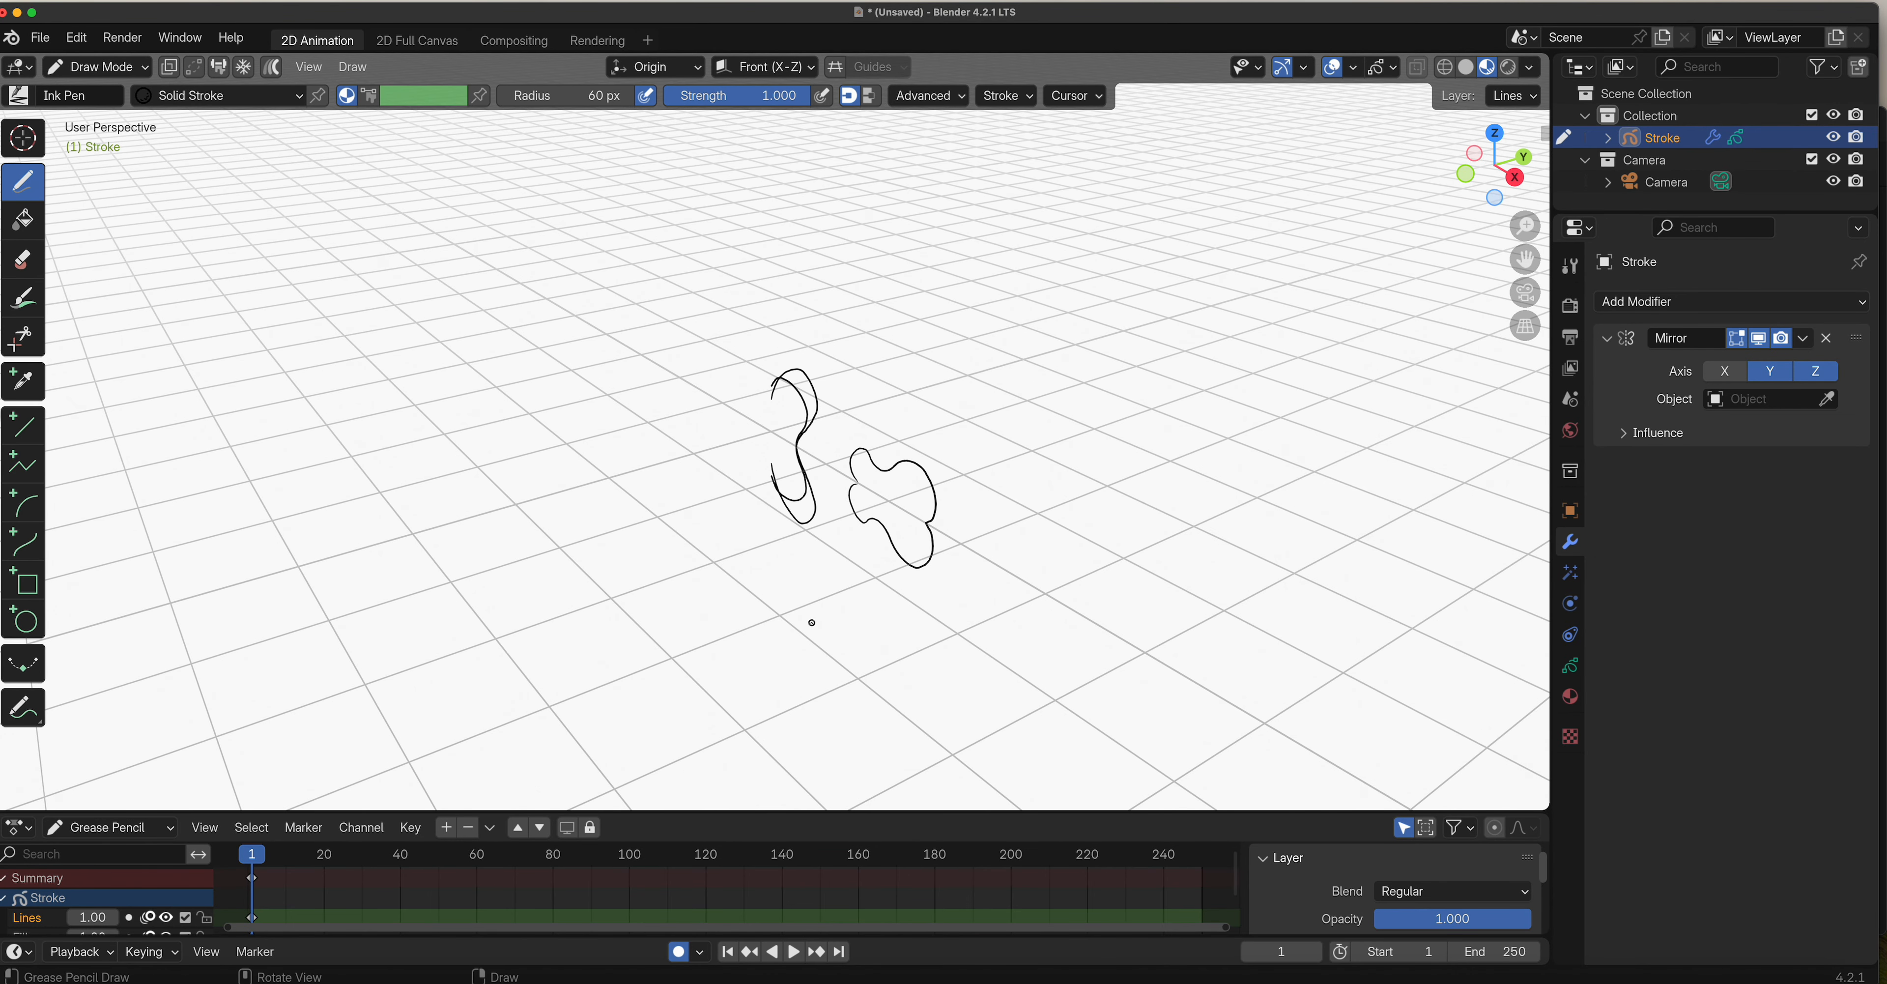
{"action": "mouse_move", "coordinate": [771, 388]}
{"action": "left_mouse_down"}
{"action": "mouse_move", "coordinate": [757, 374]}
{"action": "mouse_move", "coordinate": [724, 454]}
{"action": "mouse_move", "coordinate": [770, 493]}
{"action": "left_mouse_up"}
{"action": "mouse_move", "coordinate": [771, 494]}
{"action": "middle_mouse_down"}
{"action": "mouse_move", "coordinate": [809, 635]}
{"action": "mouse_move", "coordinate": [719, 618]}
{"action": "mouse_move", "coordinate": [797, 584]}
{"action": "mouse_move", "coordinate": [787, 546]}
{"action": "middle_mouse_up"}
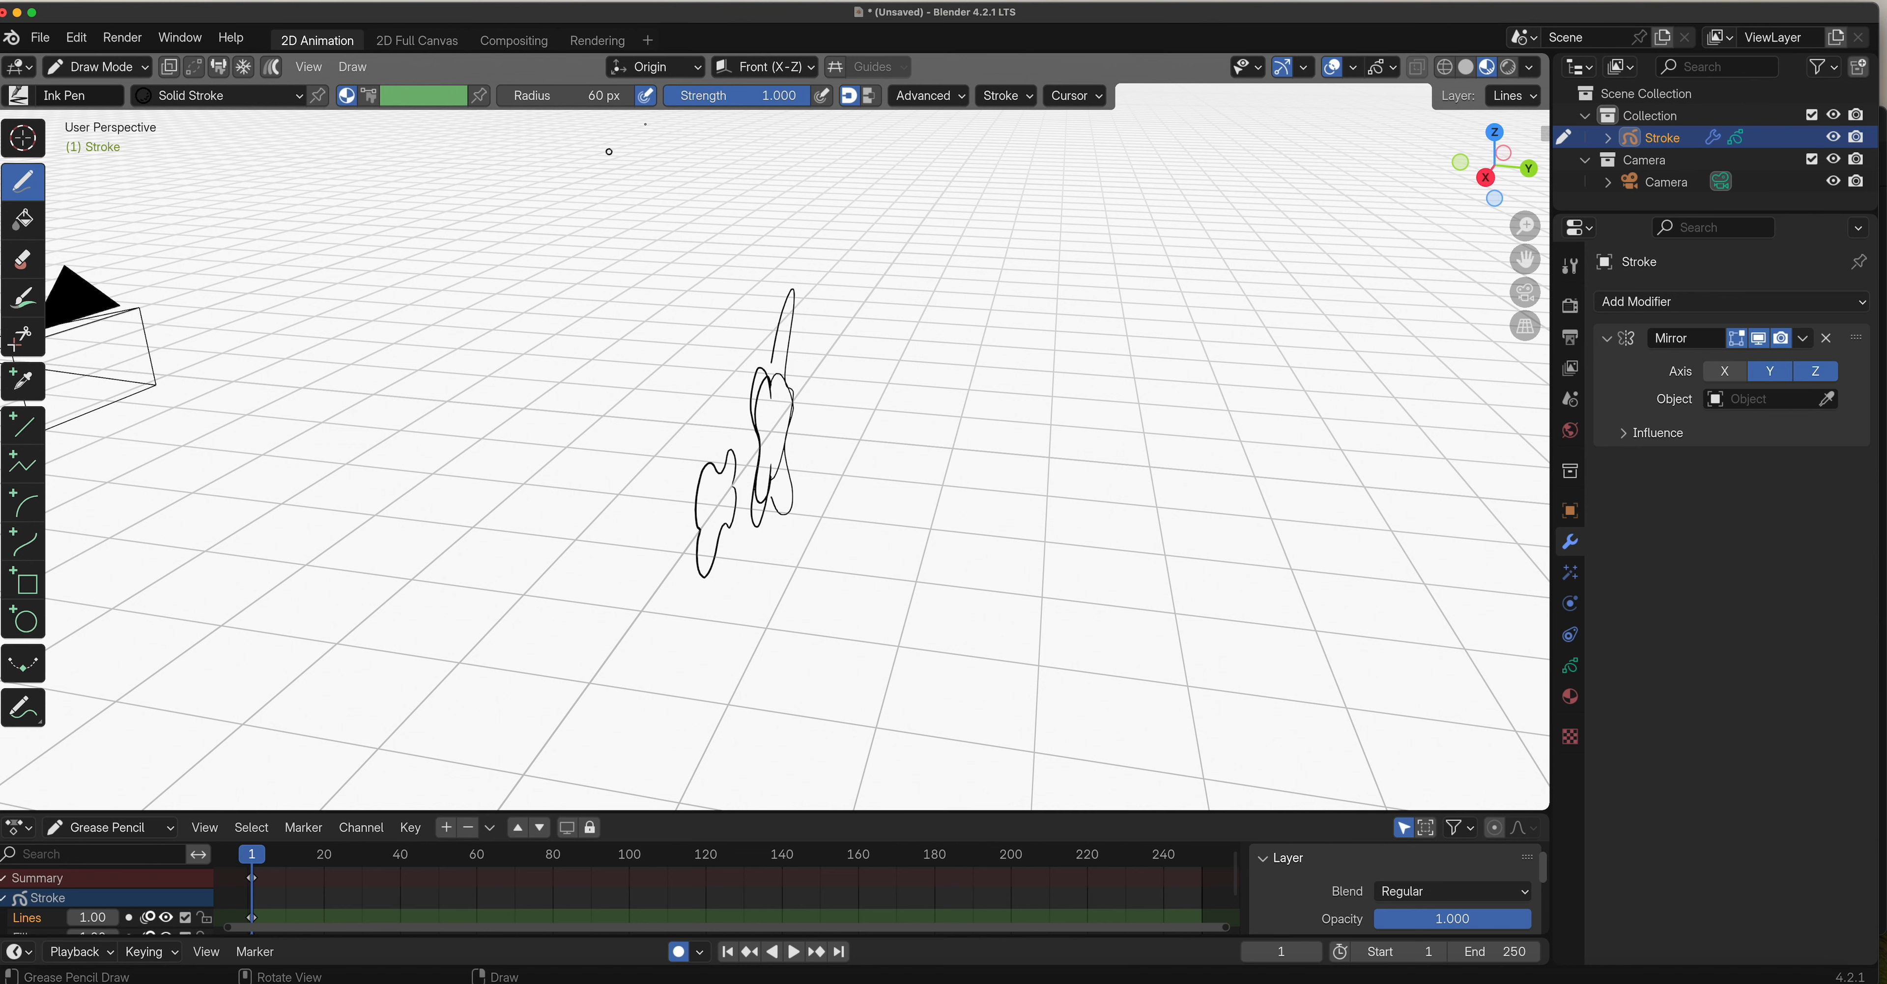
Set the drawing plane to Side (Y-Z) and draw a curved test stroke on it.
{"action": "left_click", "coordinate": [762, 67]}
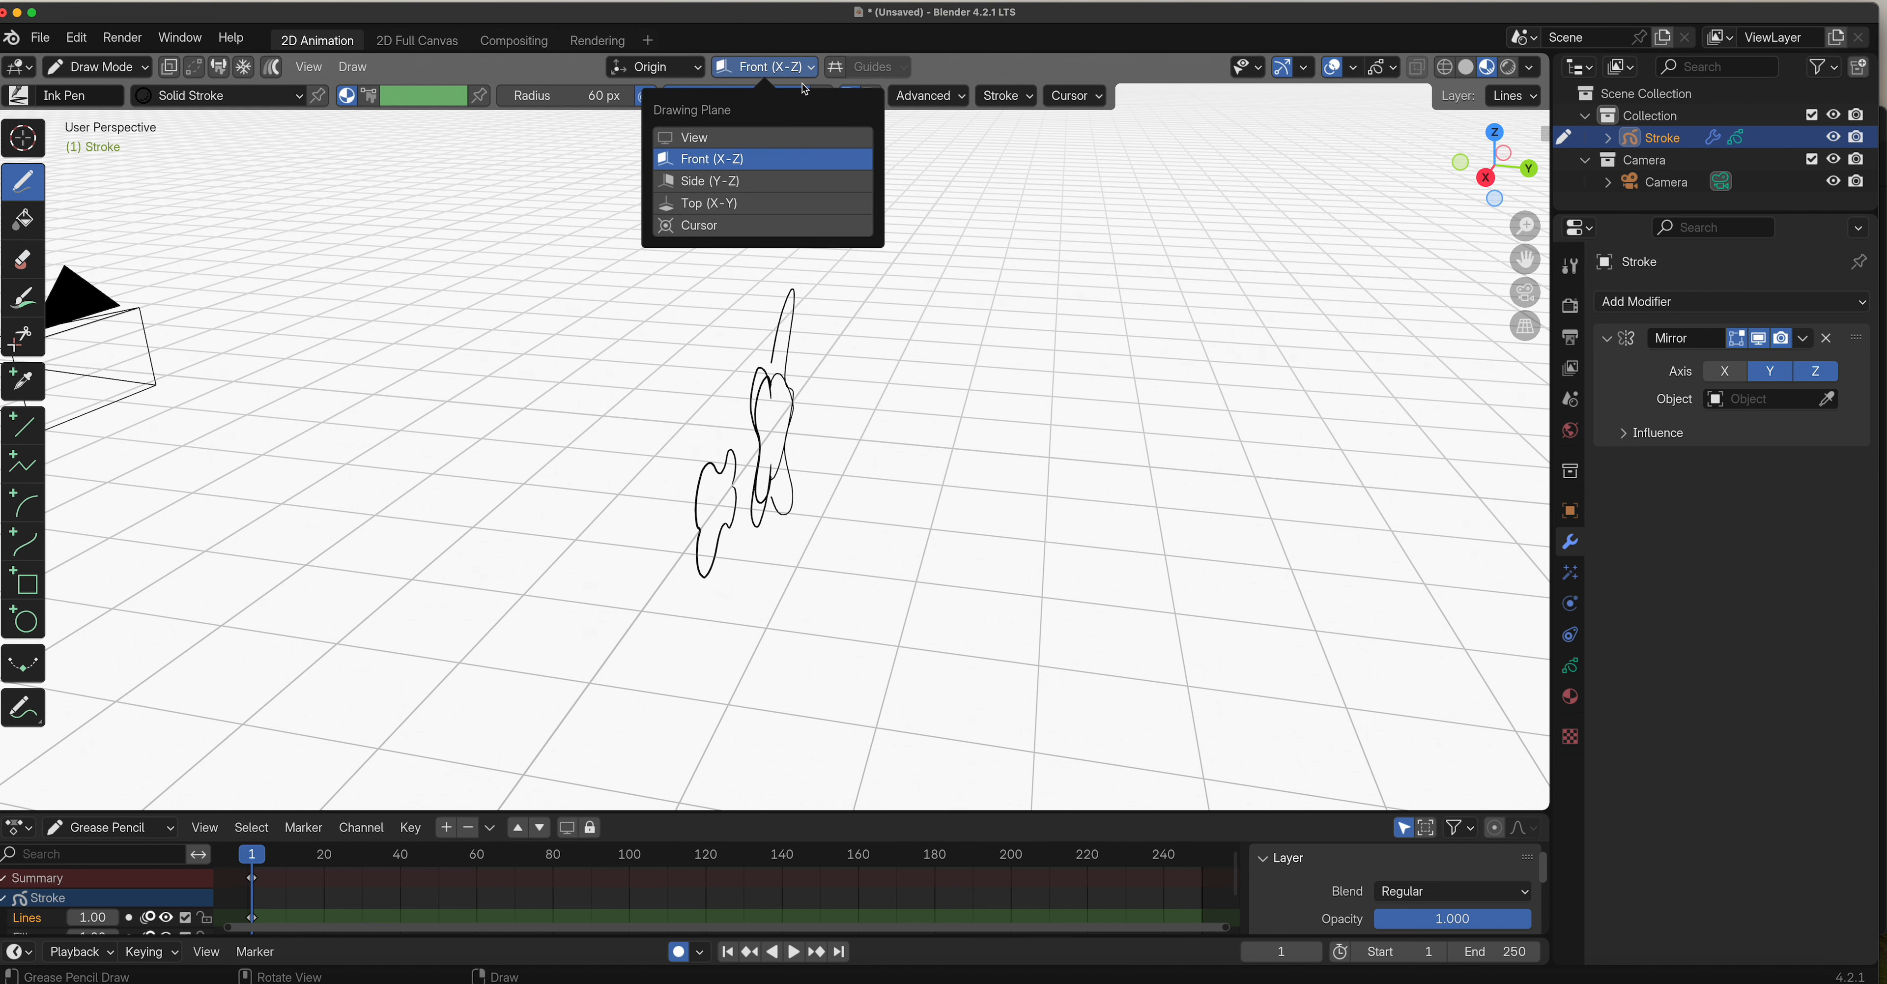
{"action": "left_click", "coordinate": [764, 187]}
{"action": "mouse_move", "coordinate": [805, 432]}
{"action": "left_mouse_down"}
{"action": "mouse_move", "coordinate": [821, 408]}
{"action": "mouse_move", "coordinate": [893, 505]}
{"action": "mouse_move", "coordinate": [850, 521]}
{"action": "left_mouse_up"}
{"action": "mouse_move", "coordinate": [832, 529]}
{"action": "middle_mouse_down"}
{"action": "mouse_move", "coordinate": [820, 565]}
{"action": "mouse_move", "coordinate": [956, 597]}
{"action": "mouse_move", "coordinate": [957, 558]}
{"action": "middle_mouse_up"}
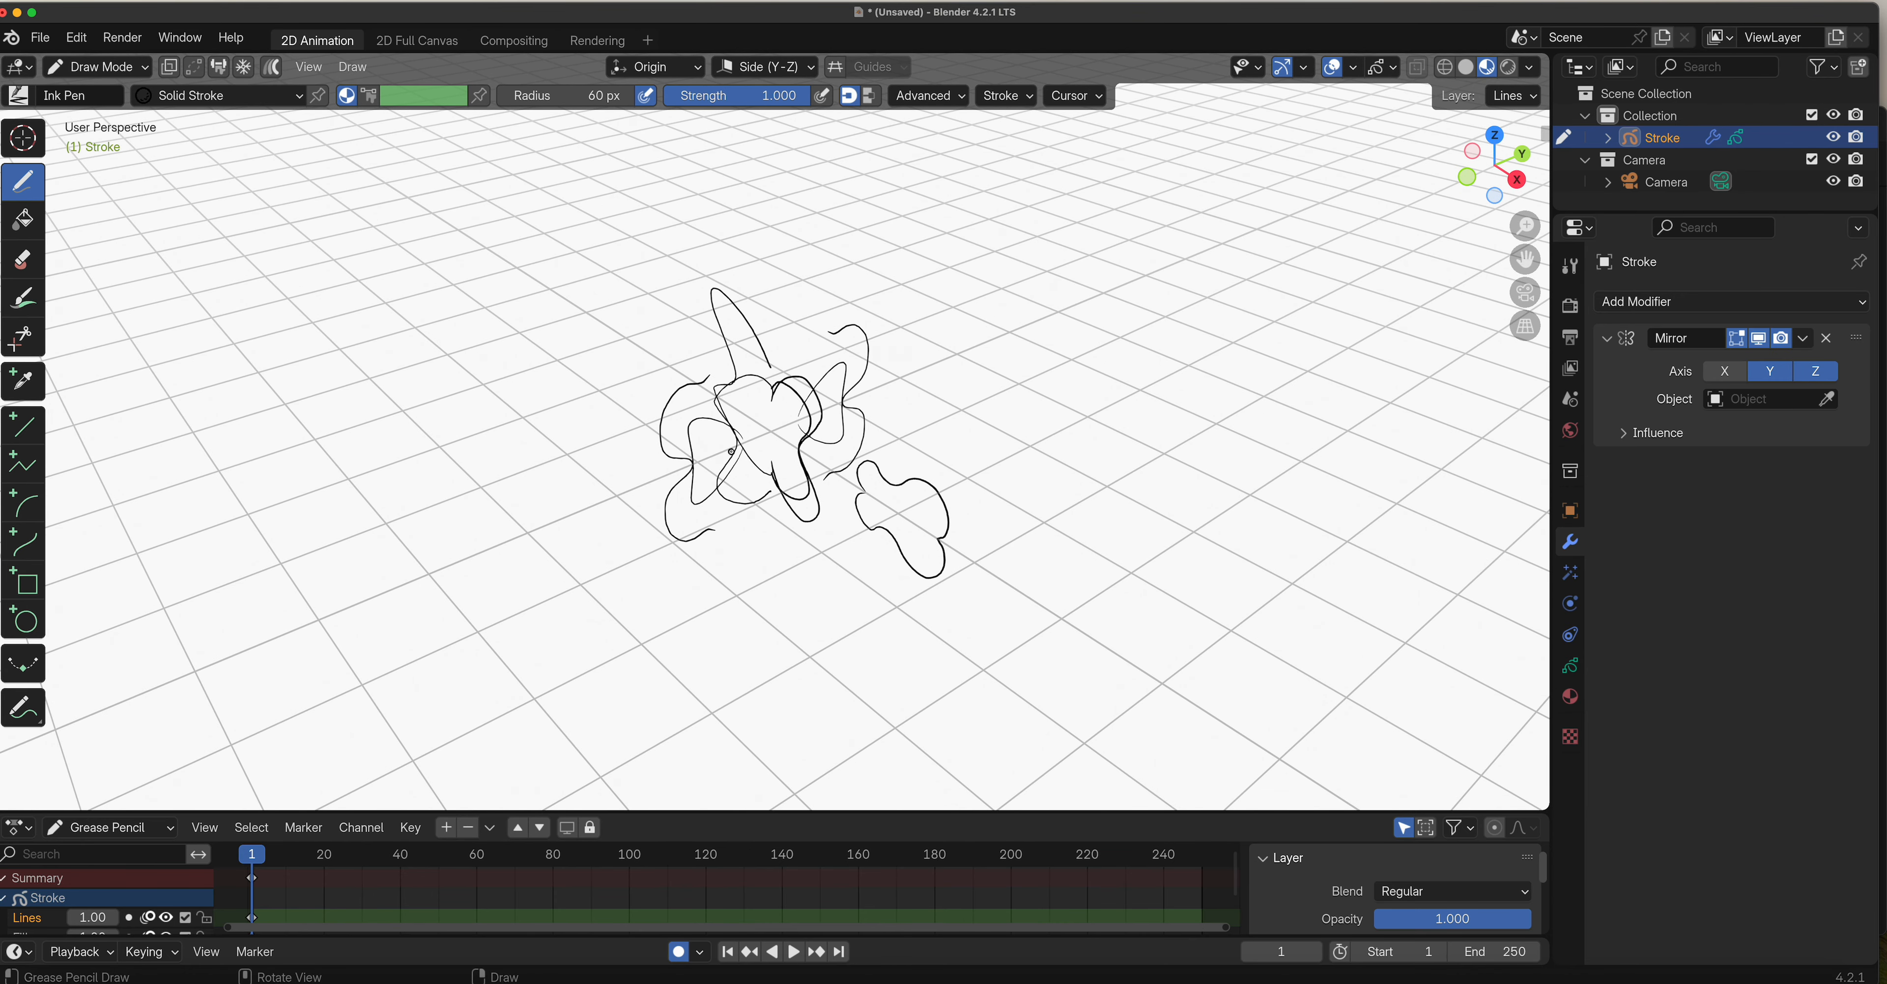
Set the drawing plane back to Front (X-Z) and return to the camera view.
{"action": "left_click", "coordinate": [765, 67]}
{"action": "left_click", "coordinate": [759, 159]}
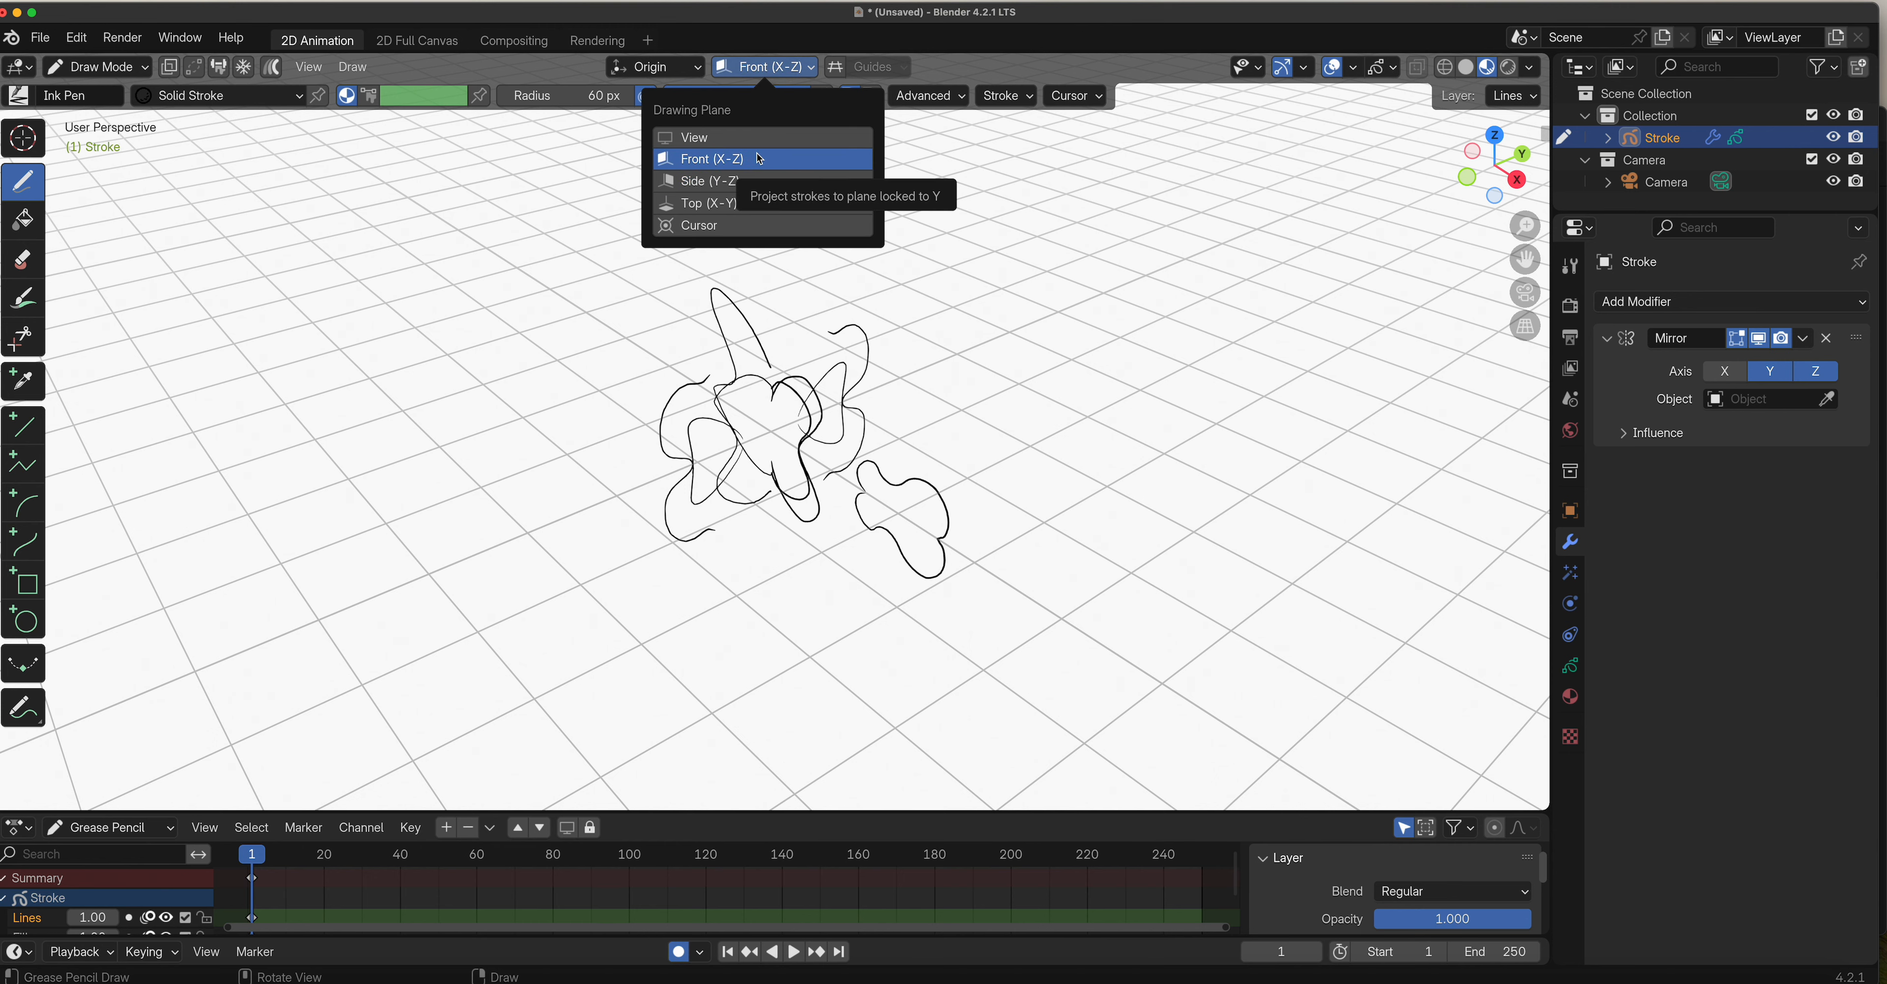
{"action": "left_click", "coordinate": [1525, 292]}
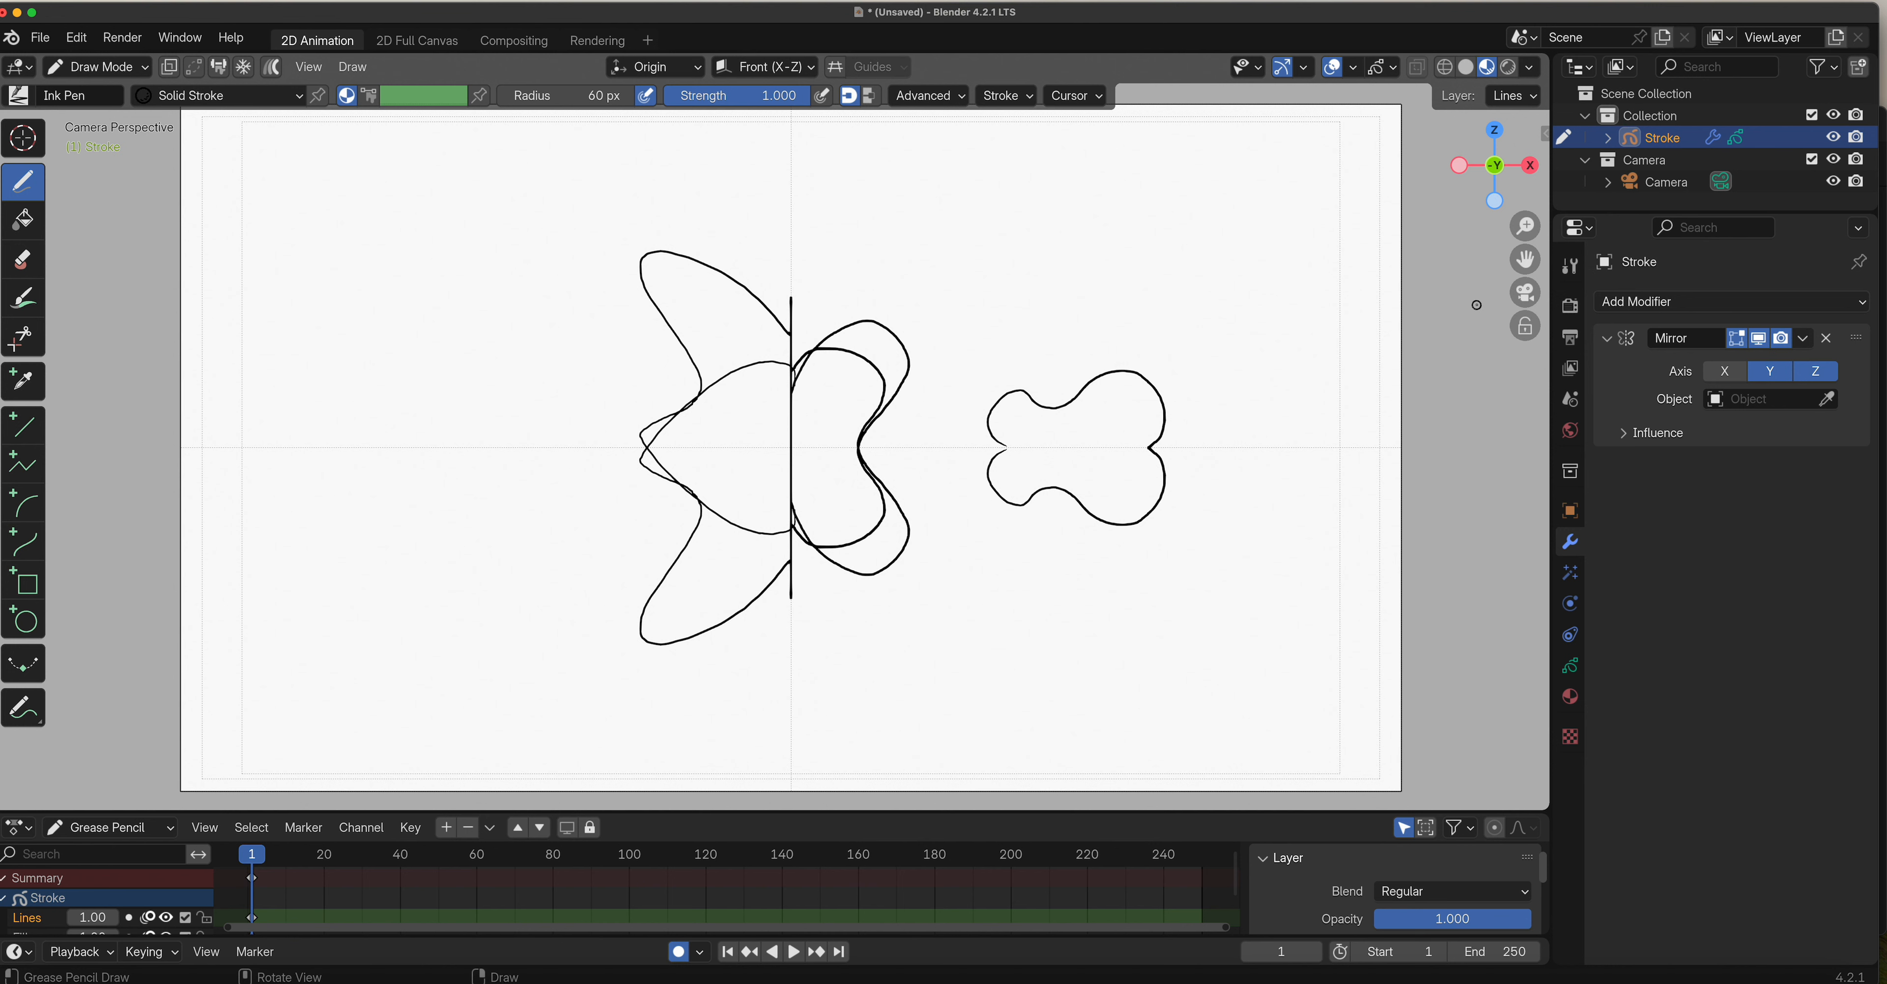
Undo all the test strokes and the mirror axis changes.
{"action": "key", "text": "ctrl+z"}
{"action": "key", "text": "ctrl+z"}
{"action": "key", "text": "ctrl+z"}
{"action": "key", "text": "ctrl+z"}
{"action": "key", "text": "ctrl+z"}
{"action": "key", "text": "ctrl+z"}
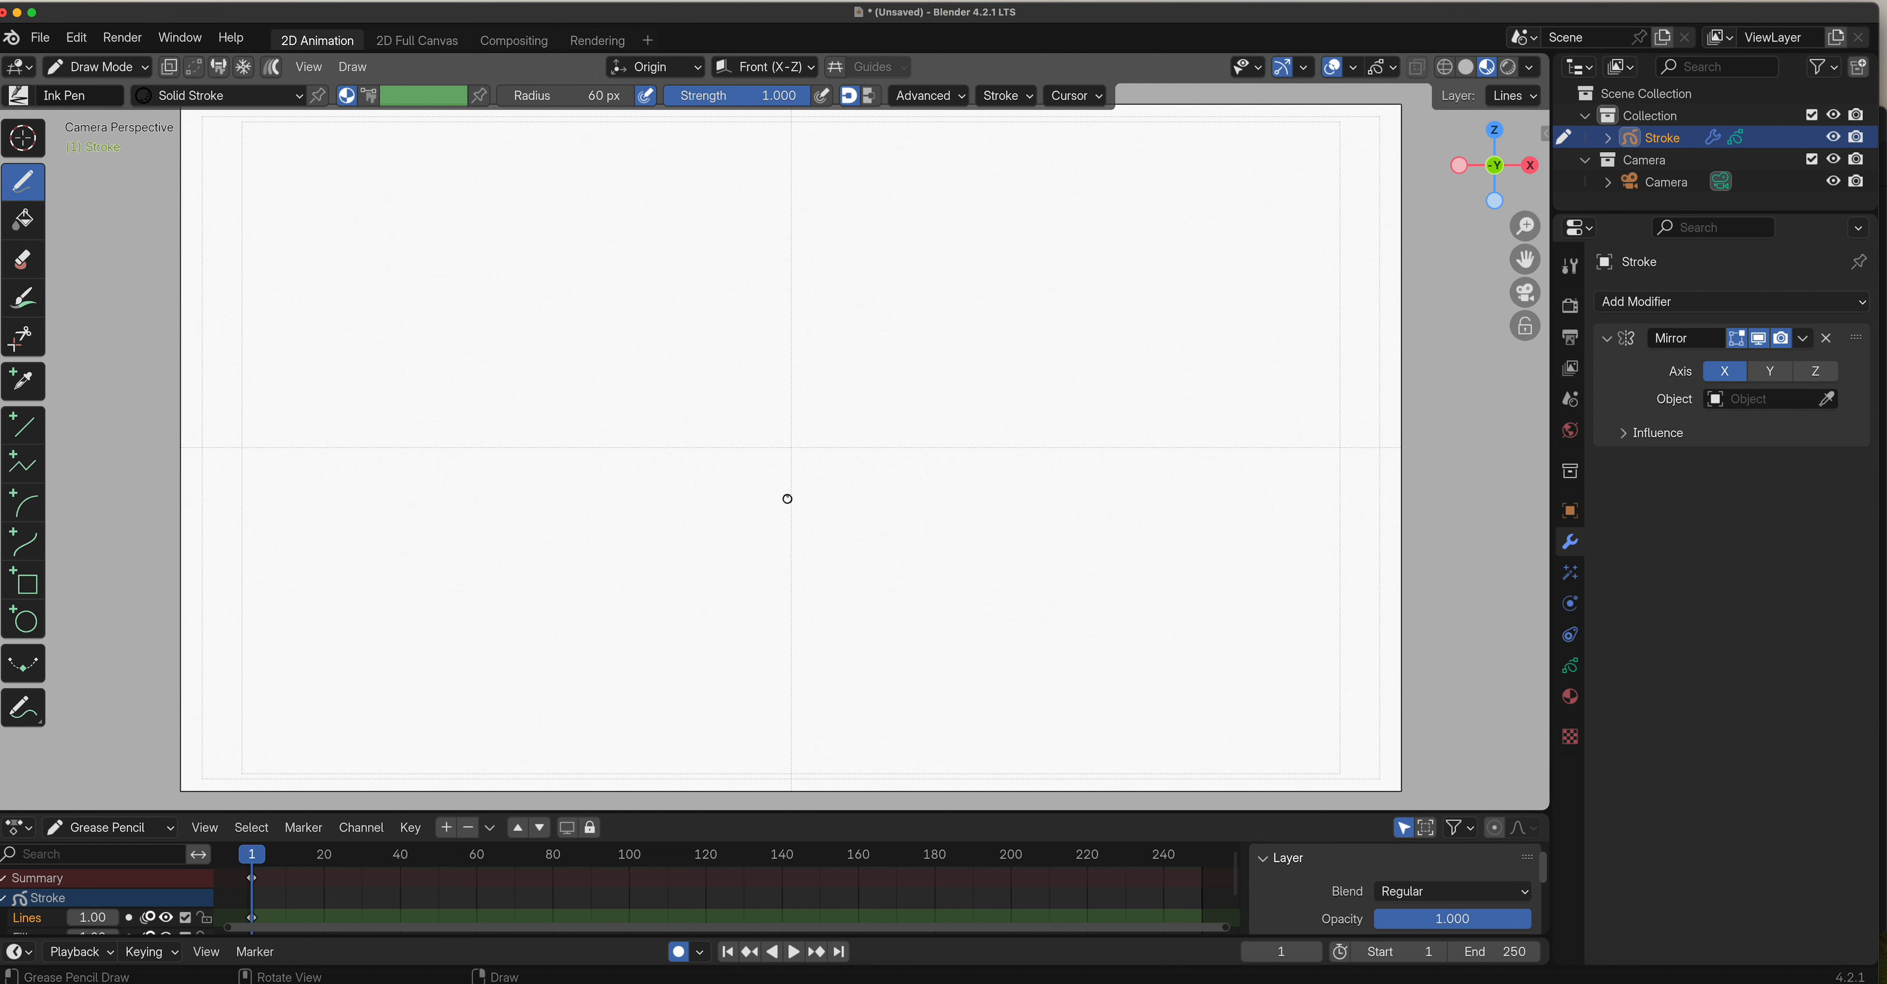
Draw half of a nose at the centre line and one eye with its iris and shading, mirrored across X.
{"action": "mouse_move", "coordinate": [789, 502]}
{"action": "left_mouse_down"}
{"action": "mouse_move", "coordinate": [853, 386]}
{"action": "mouse_move", "coordinate": [887, 387]}
{"action": "mouse_move", "coordinate": [853, 413]}
{"action": "mouse_move", "coordinate": [835, 398]}
{"action": "left_mouse_up"}
{"action": "left_click_drag", "start_coordinate": [863, 388], "coordinate": [843, 406]}
{"action": "left_click_drag", "start_coordinate": [849, 401], "coordinate": [861, 408]}
{"action": "left_click_drag", "start_coordinate": [862, 400], "coordinate": [866, 404]}
{"action": "left_click_drag", "start_coordinate": [865, 397], "coordinate": [867, 392]}
Draw half of the mouth, chin, jaw and side of the face below and around the eye.
{"action": "mouse_move", "coordinate": [793, 534]}
{"action": "left_mouse_down"}
{"action": "mouse_move", "coordinate": [815, 530]}
{"action": "mouse_move", "coordinate": [810, 554]}
{"action": "mouse_move", "coordinate": [829, 555]}
{"action": "mouse_move", "coordinate": [811, 530]}
{"action": "mouse_move", "coordinate": [855, 548]}
{"action": "left_mouse_up"}
{"action": "mouse_move", "coordinate": [790, 627]}
{"action": "left_mouse_down"}
{"action": "mouse_move", "coordinate": [864, 610]}
{"action": "mouse_move", "coordinate": [925, 492]}
{"action": "mouse_move", "coordinate": [918, 330]}
{"action": "left_mouse_up"}
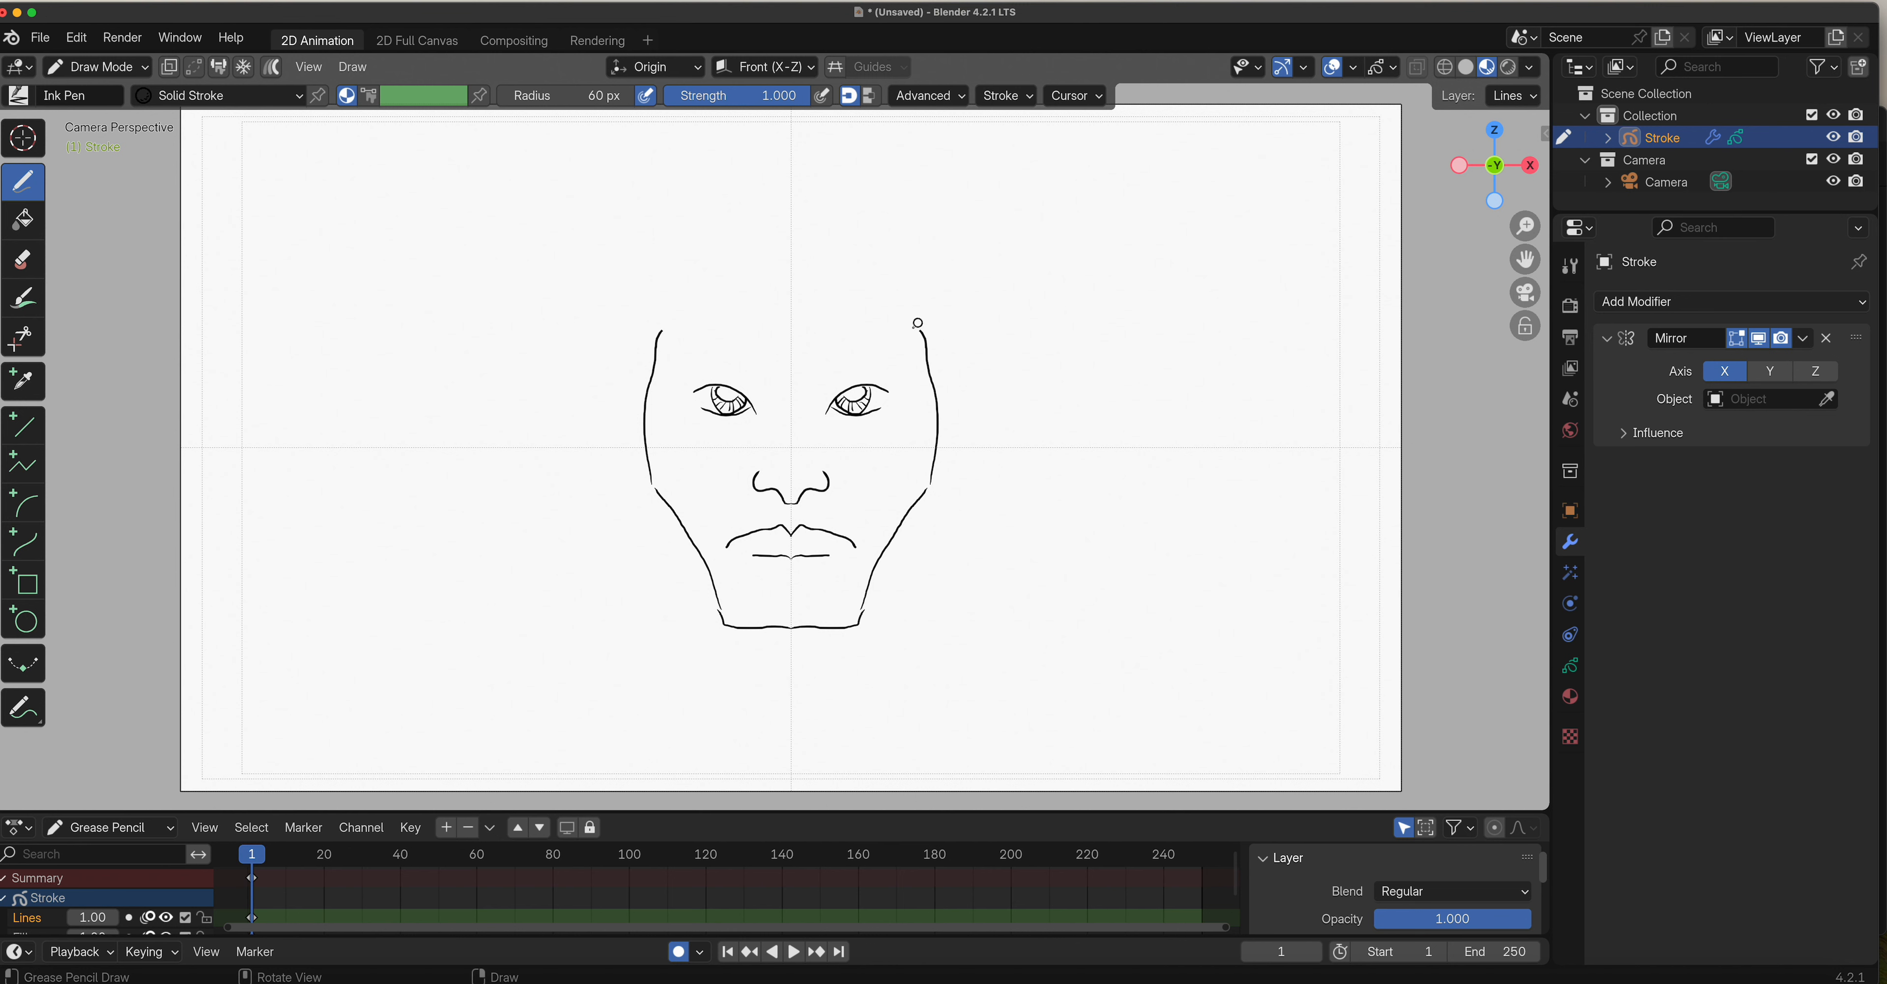
Draw half of the hairline, ear, flat-topped head outline, neck and shoulder.
{"action": "left_click_drag", "start_coordinate": [918, 329], "coordinate": [793, 399]}
{"action": "mouse_move", "coordinate": [935, 395]}
{"action": "left_mouse_down"}
{"action": "mouse_move", "coordinate": [964, 375]}
{"action": "mouse_move", "coordinate": [938, 472]}
{"action": "left_mouse_up"}
{"action": "mouse_move", "coordinate": [790, 231]}
{"action": "left_mouse_down"}
{"action": "mouse_move", "coordinate": [955, 264]}
{"action": "mouse_move", "coordinate": [963, 399]}
{"action": "left_mouse_up"}
{"action": "left_click_drag", "start_coordinate": [890, 621], "coordinate": [903, 706]}
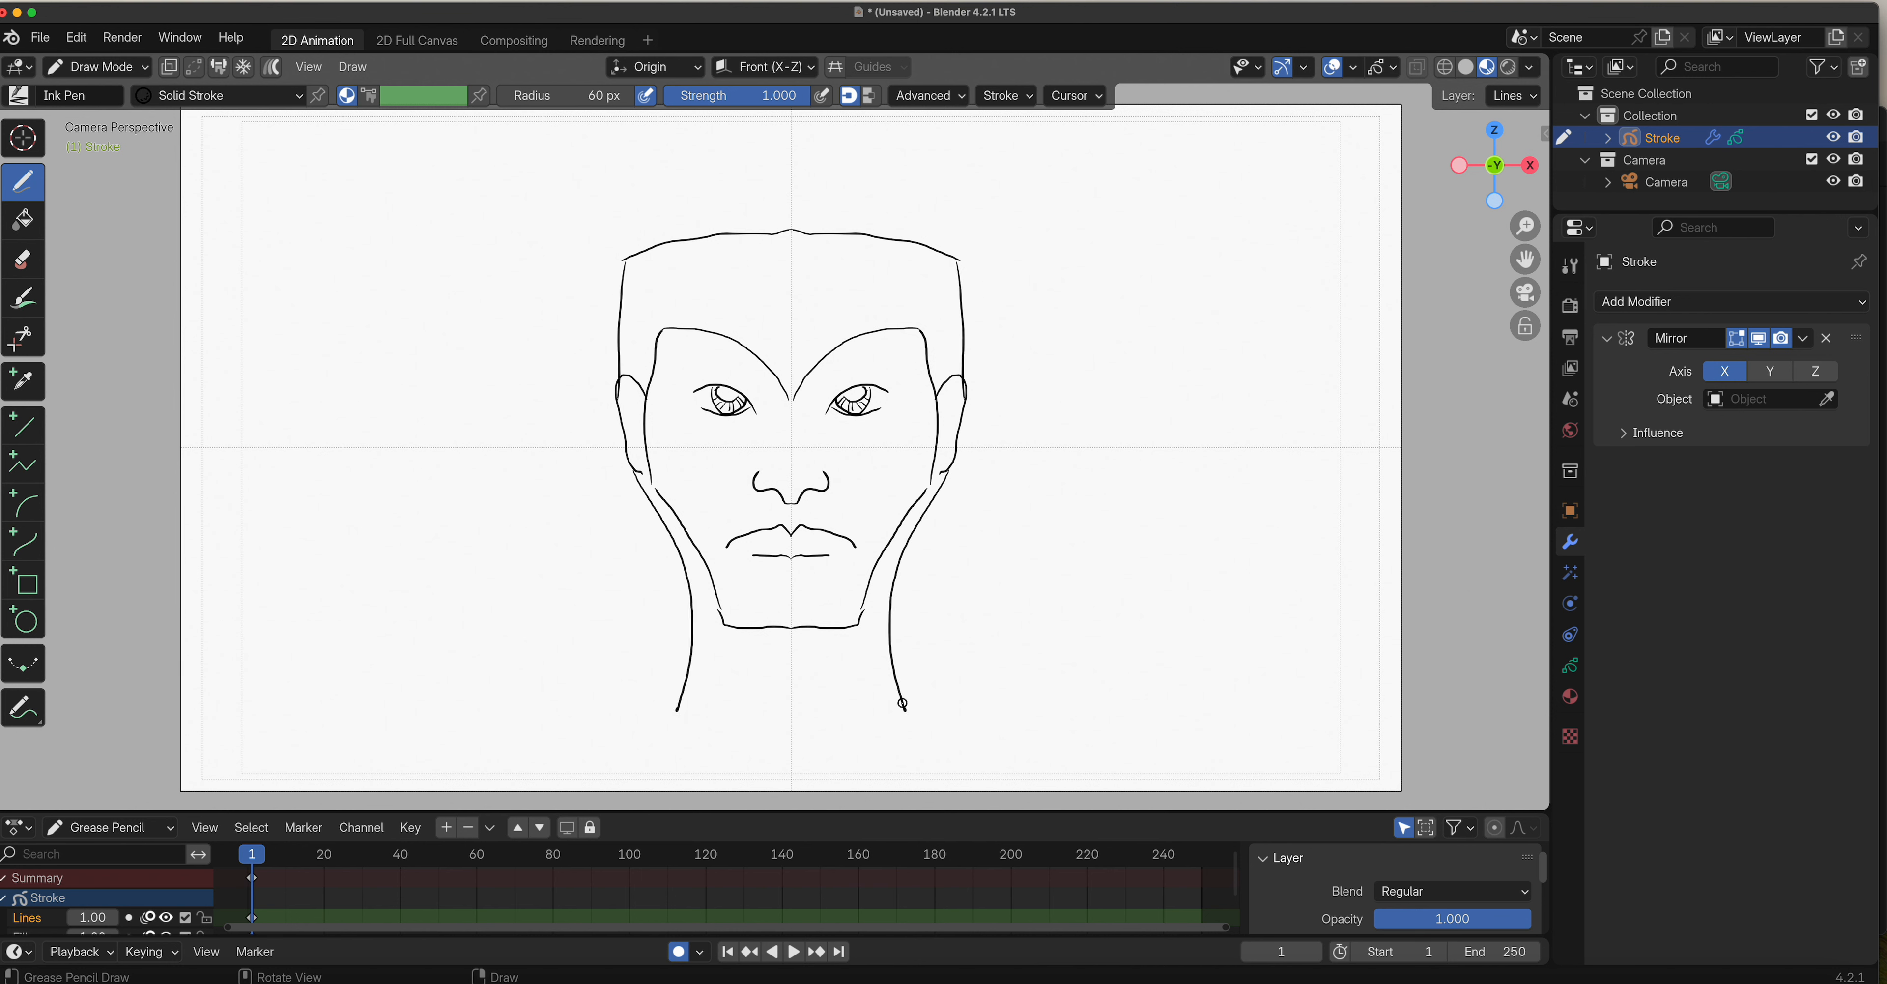
{"action": "left_click_drag", "start_coordinate": [890, 632], "coordinate": [955, 674]}
Switch the Stroke object to Object Mode and apply its Mirror modifier.
{"action": "left_click", "coordinate": [1802, 338]}
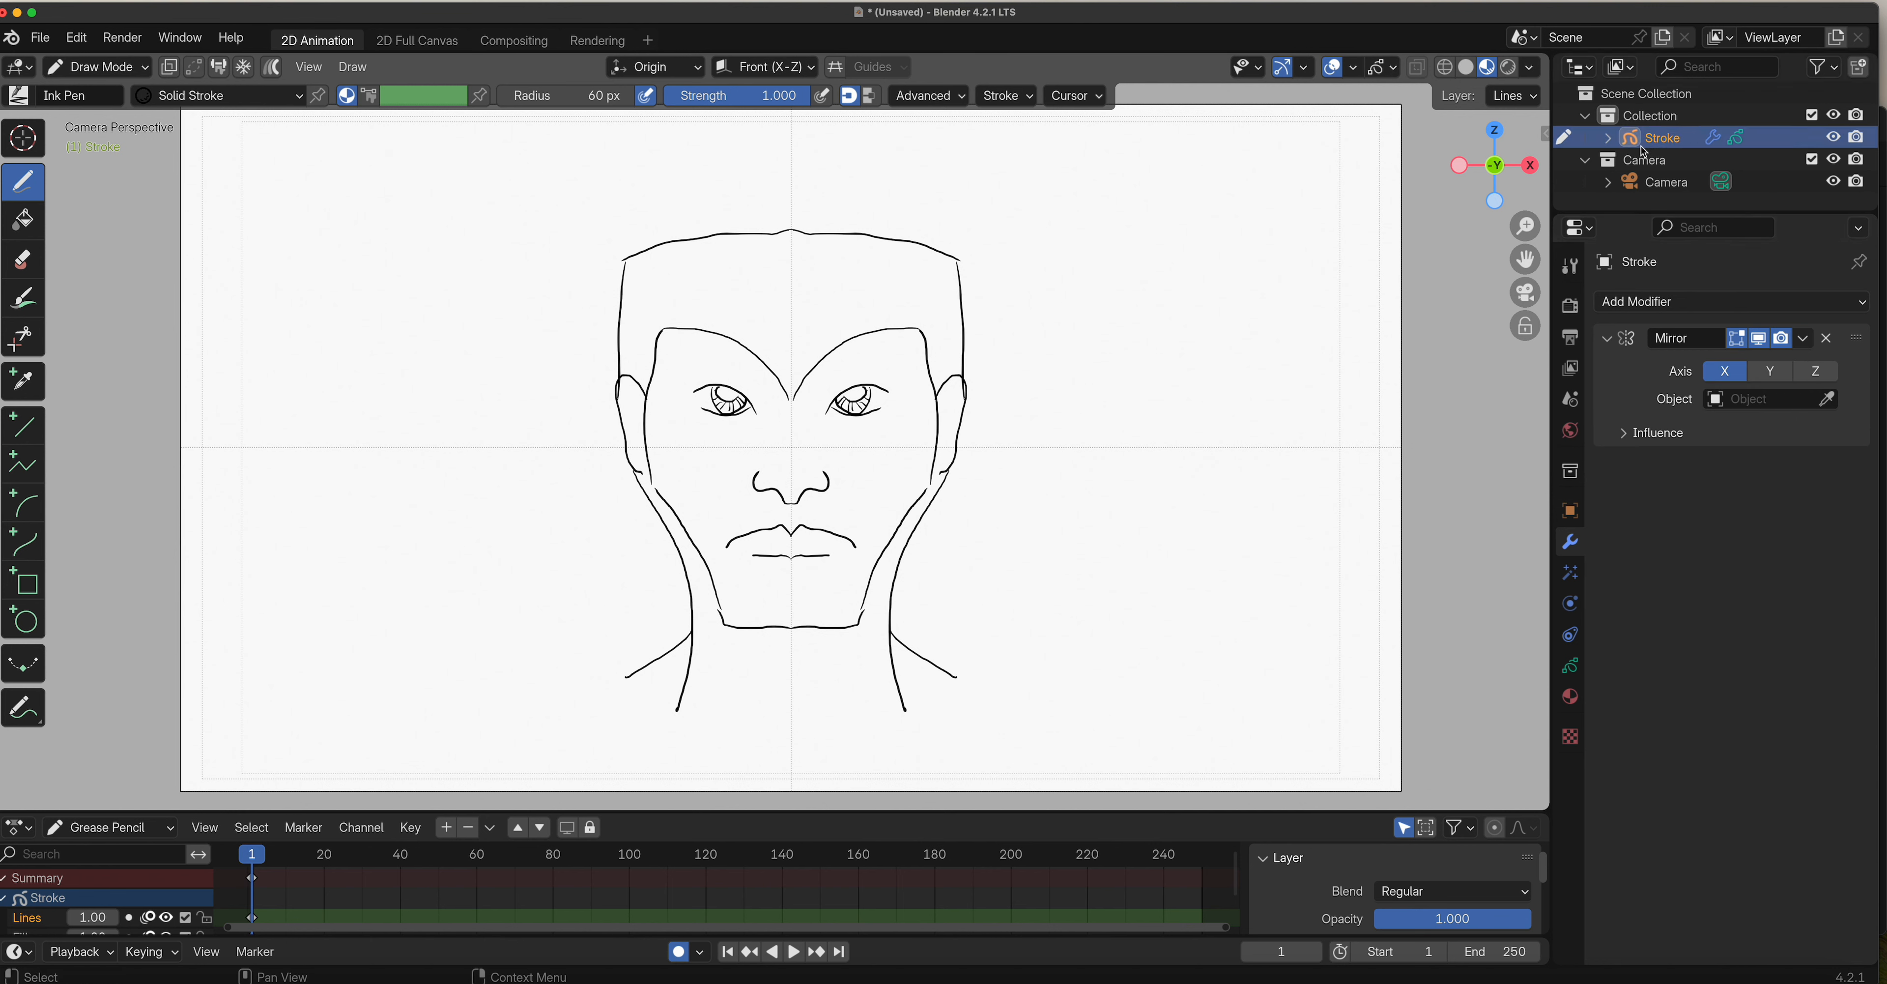
{"action": "left_click", "coordinate": [143, 68]}
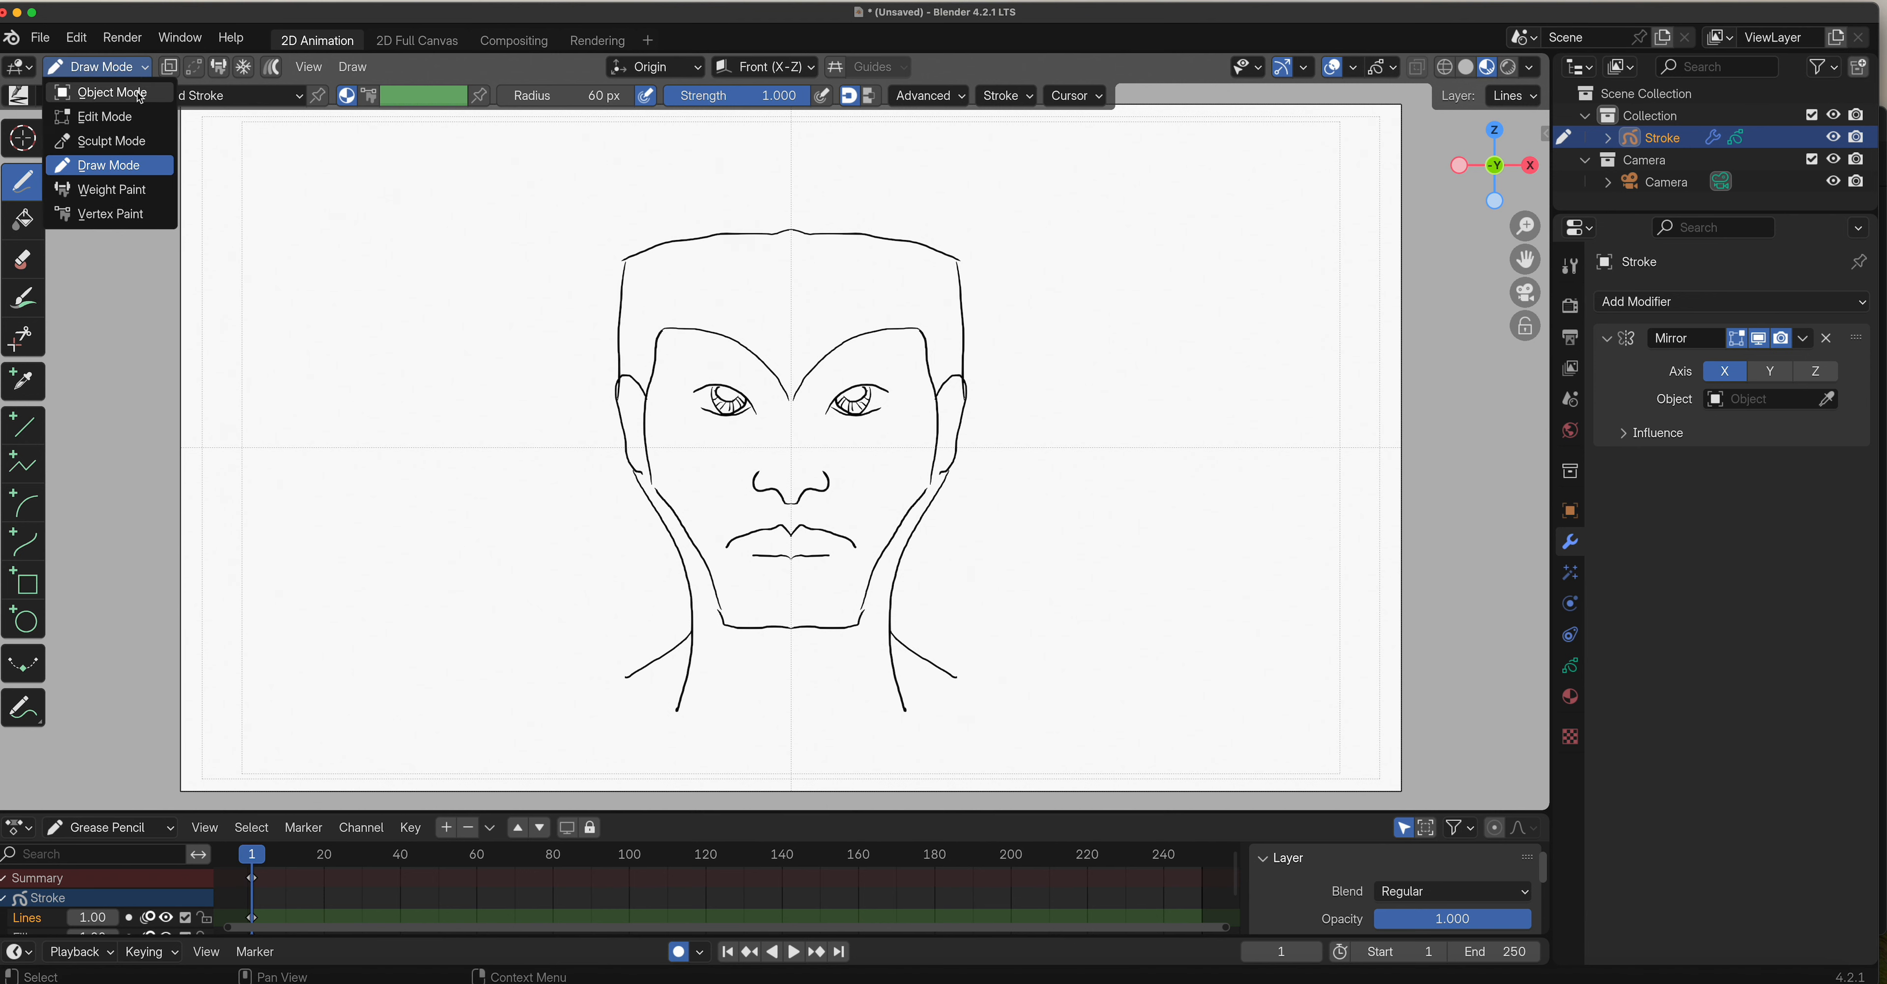
{"action": "left_click", "coordinate": [143, 95]}
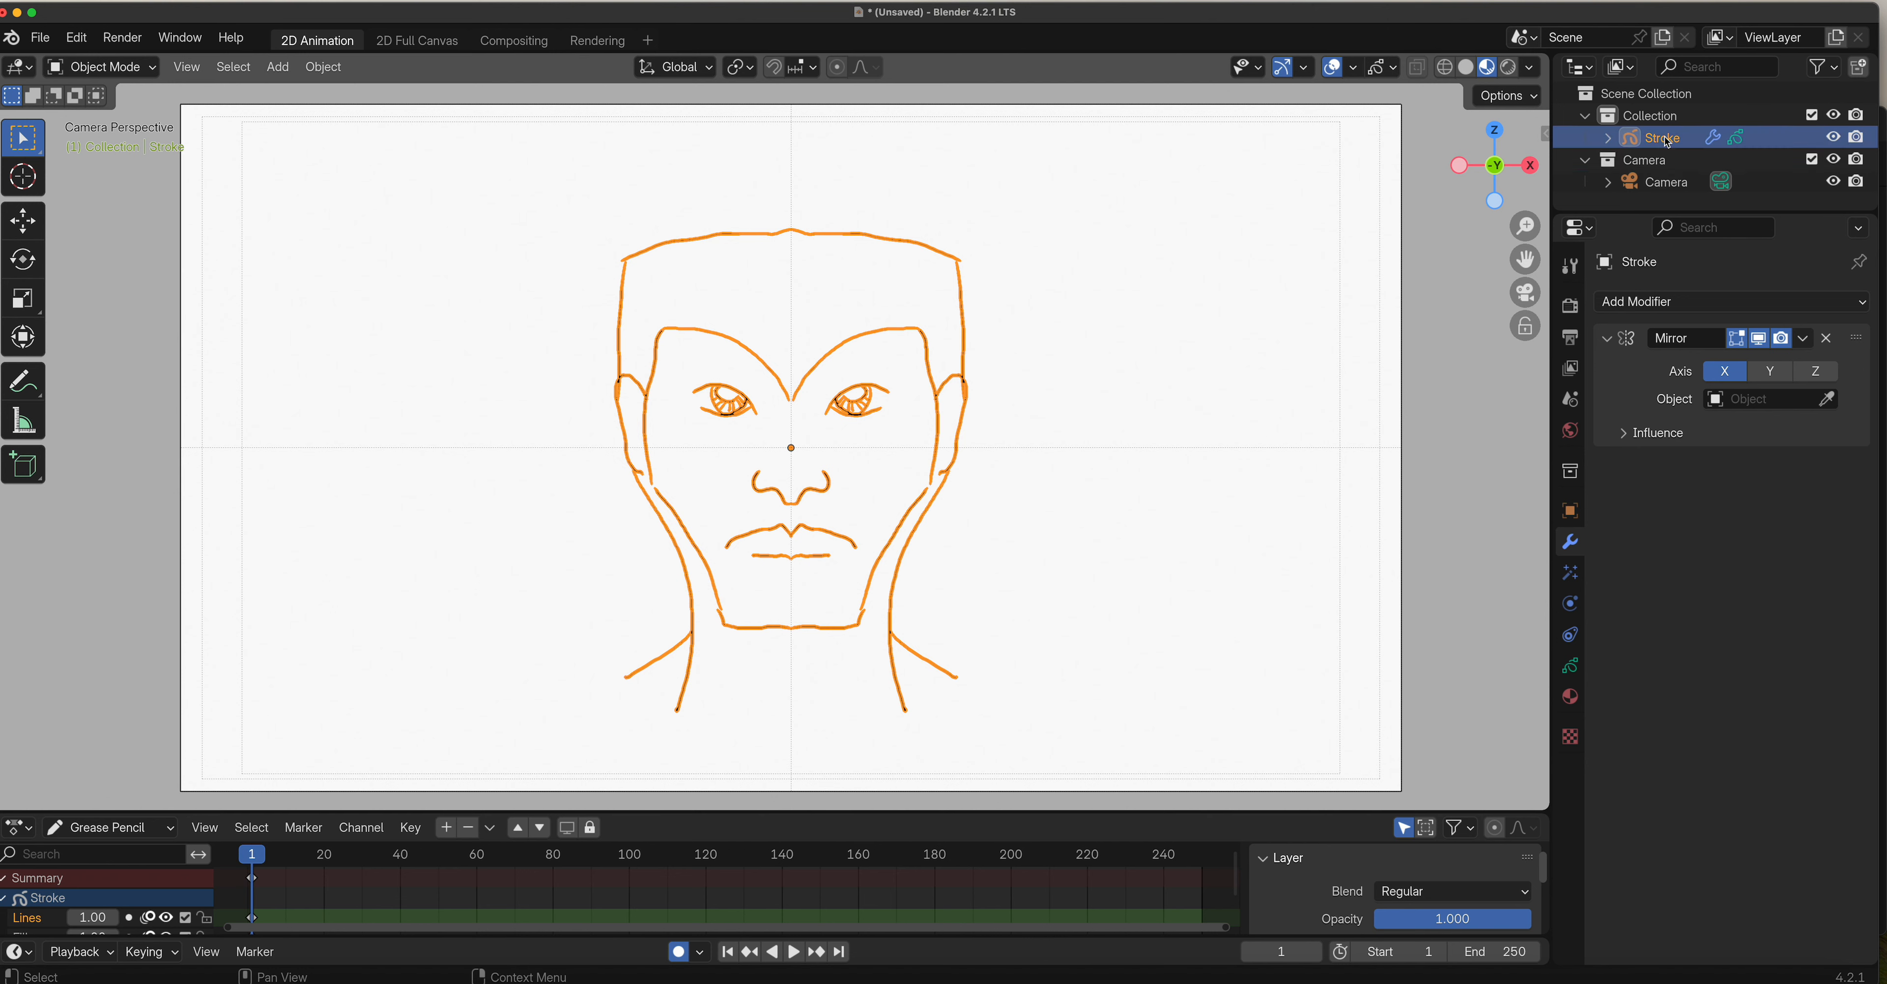
{"action": "left_click", "coordinate": [1804, 339]}
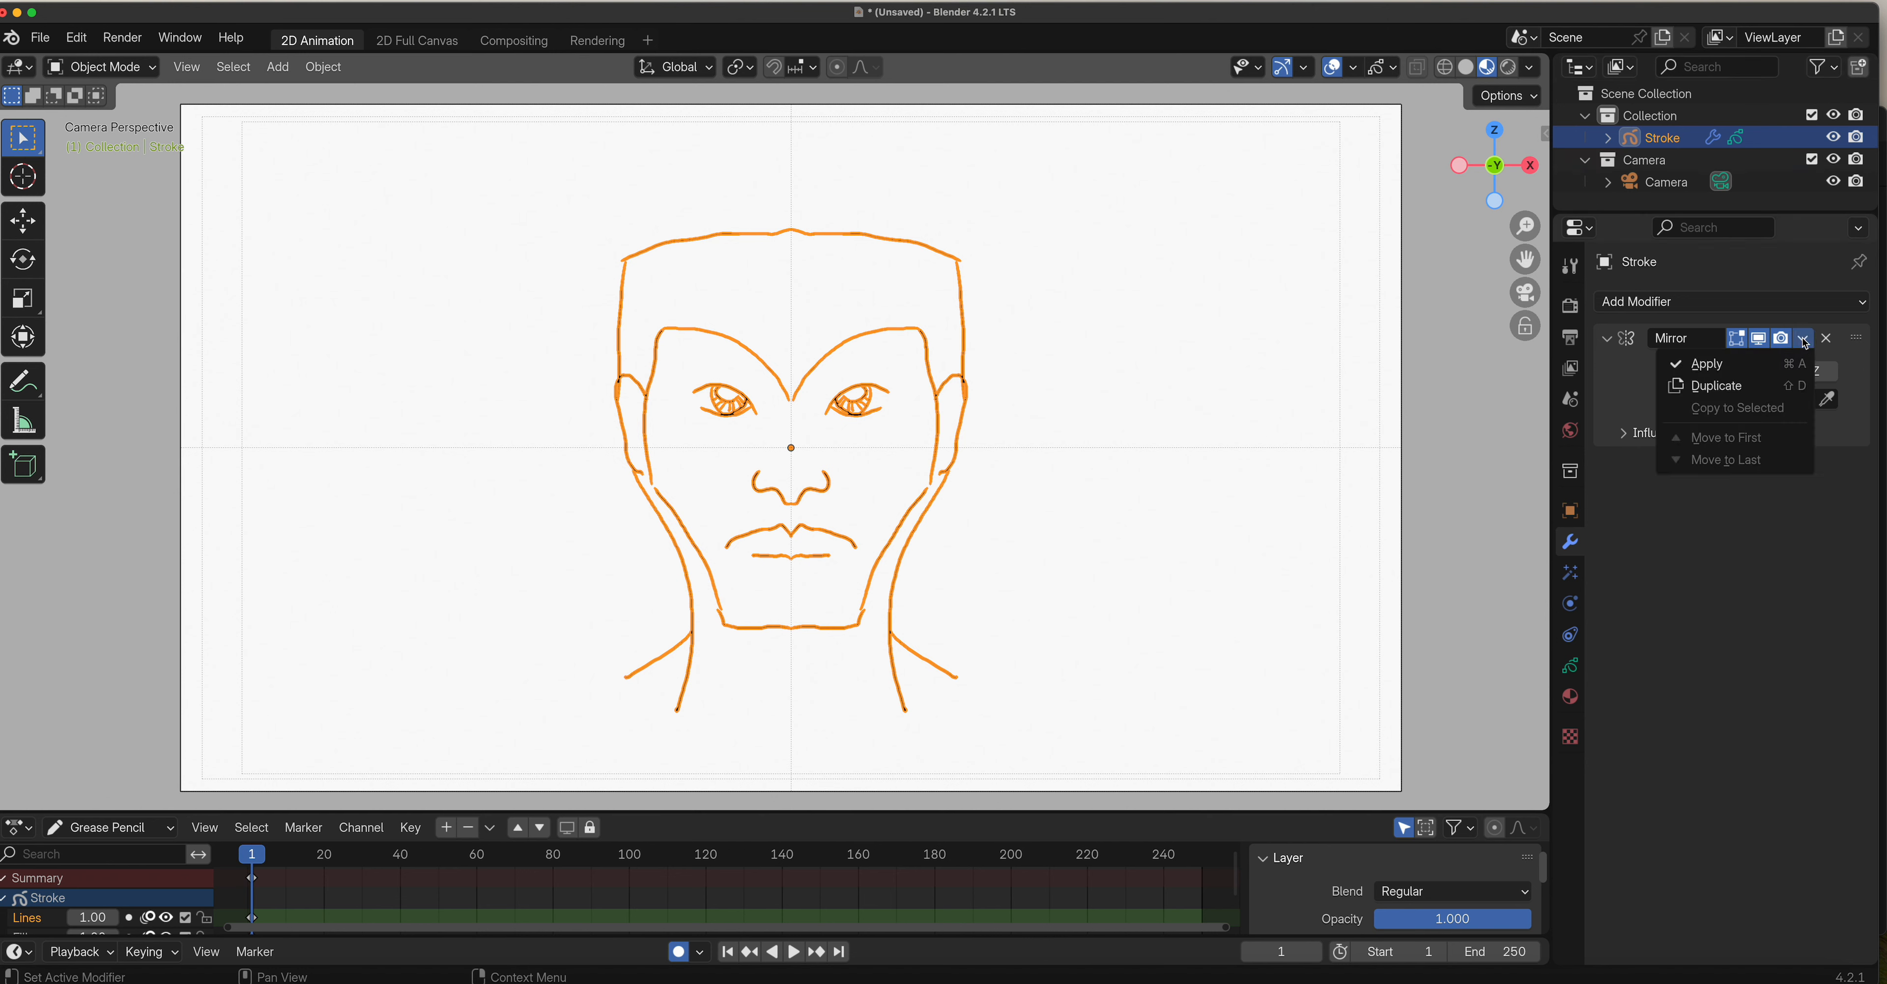
{"action": "left_click", "coordinate": [1754, 363]}
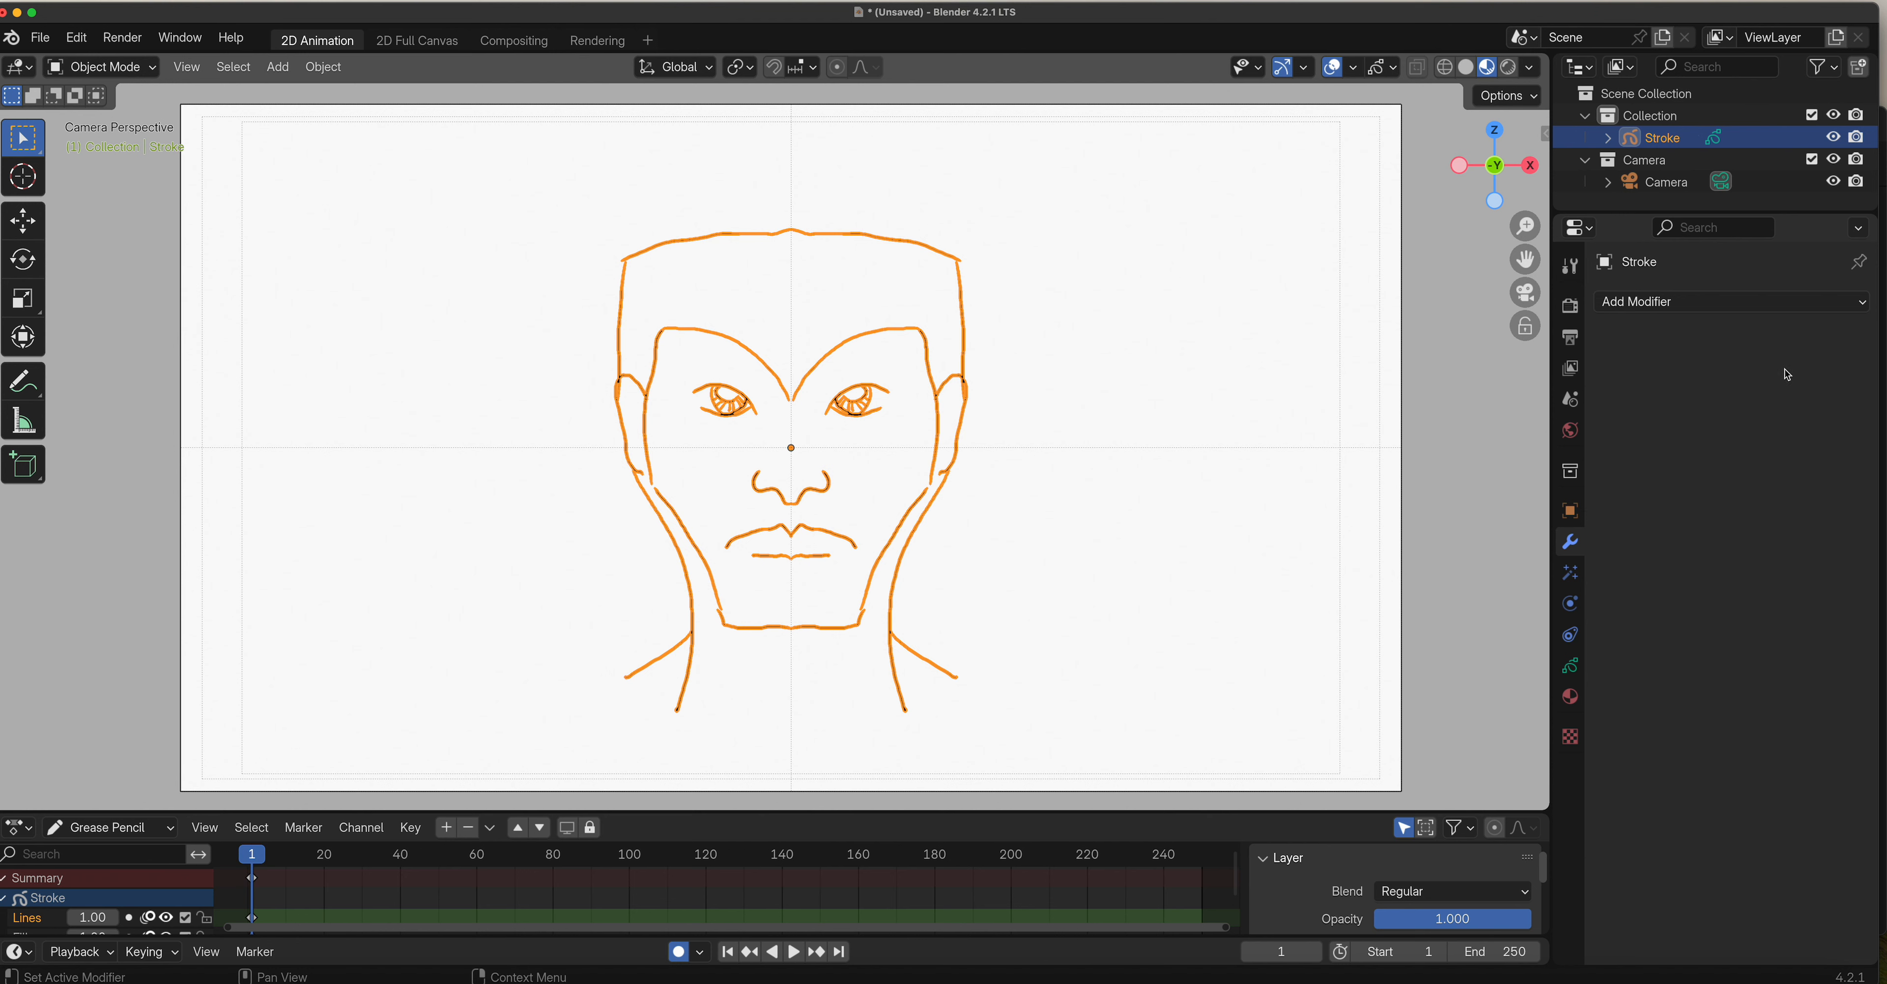
Return to Draw Mode, try a curve outside the upper head, and undo it.
{"action": "left_click", "coordinate": [103, 67]}
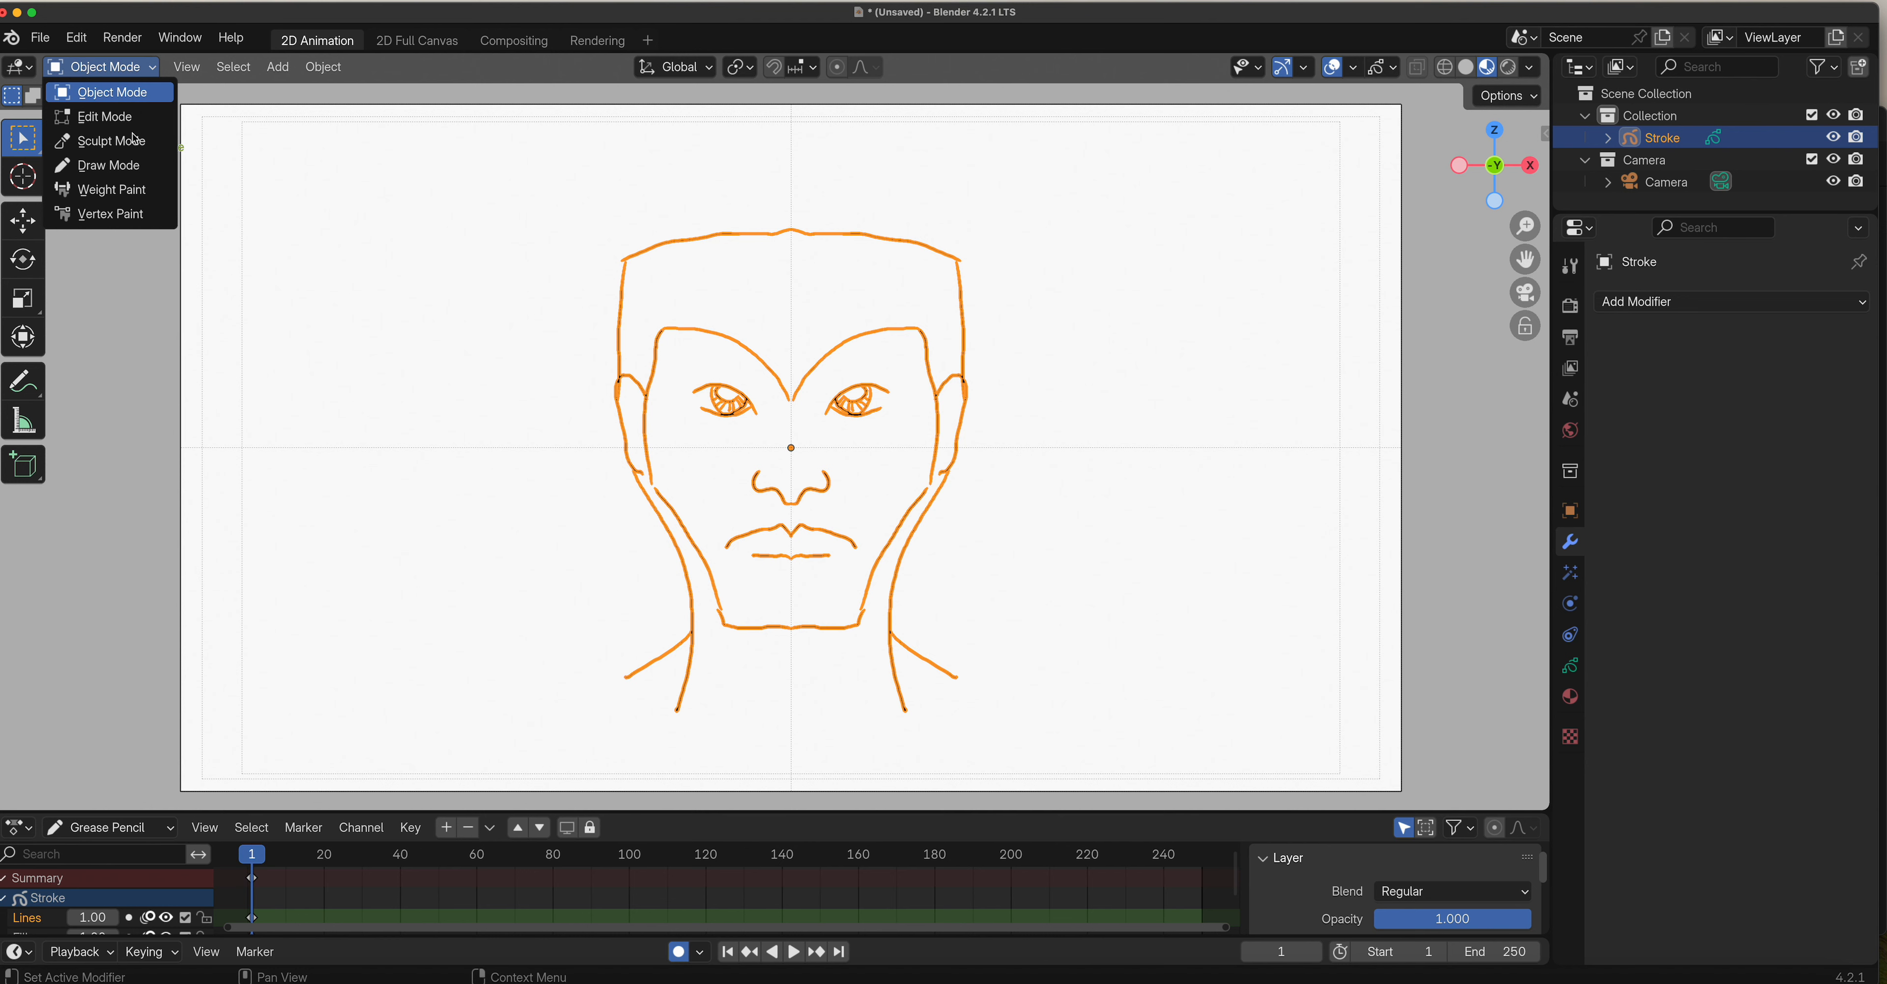
{"action": "left_click", "coordinate": [130, 166]}
{"action": "mouse_move", "coordinate": [919, 194]}
{"action": "left_mouse_down"}
{"action": "mouse_move", "coordinate": [1002, 202]}
{"action": "mouse_move", "coordinate": [1016, 328]}
{"action": "left_mouse_up"}
{"action": "key", "text": "super+z"}
{"action": "key", "text": "super+z"}
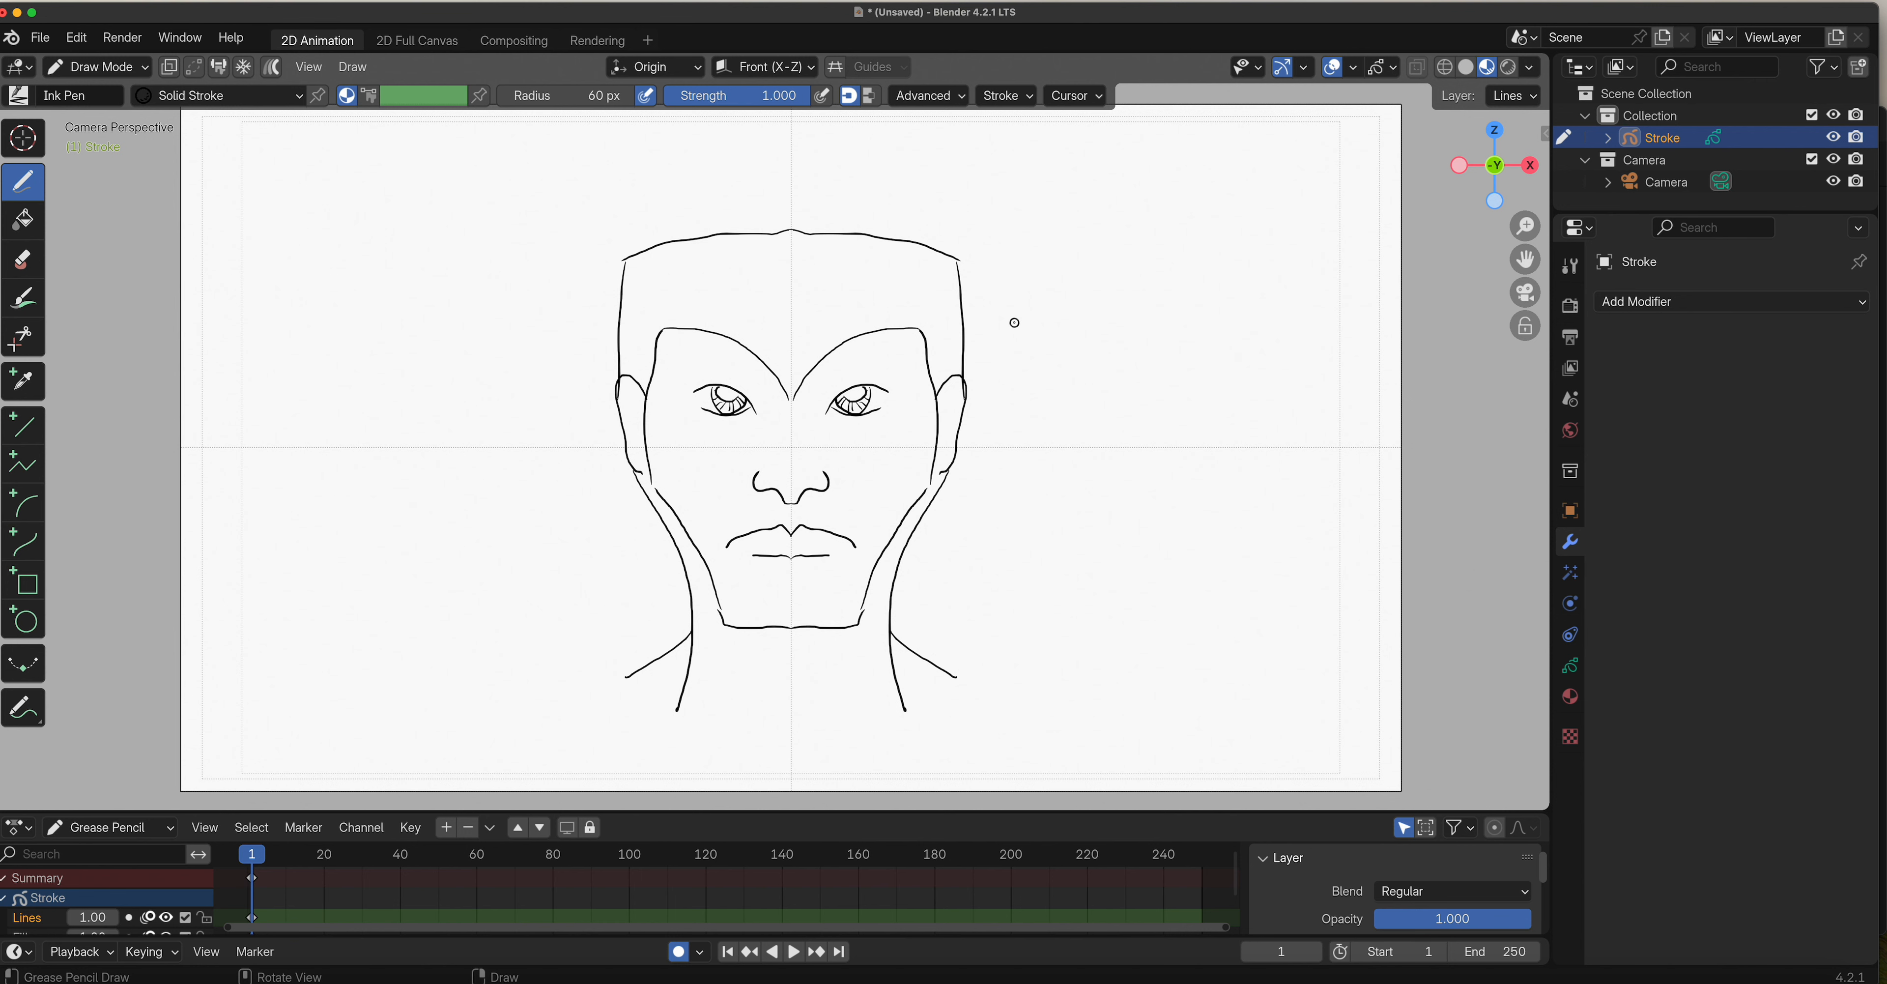
Draw a mole on one cheek and a stitched scar beside the opposite eye, and add a new Mirror modifier.
{"action": "left_click", "coordinate": [717, 456]}
{"action": "mouse_move", "coordinate": [877, 356]}
{"action": "left_mouse_down"}
{"action": "mouse_move", "coordinate": [915, 435]}
{"action": "mouse_move", "coordinate": [890, 352]}
{"action": "mouse_move", "coordinate": [907, 377]}
{"action": "left_mouse_up"}
{"action": "mouse_move", "coordinate": [898, 400]}
{"action": "left_mouse_down"}
{"action": "mouse_move", "coordinate": [917, 392]}
{"action": "mouse_move", "coordinate": [922, 416]}
{"action": "left_mouse_up"}
{"action": "left_click", "coordinate": [1777, 302]}
{"action": "left_click", "coordinate": [1522, 508]}
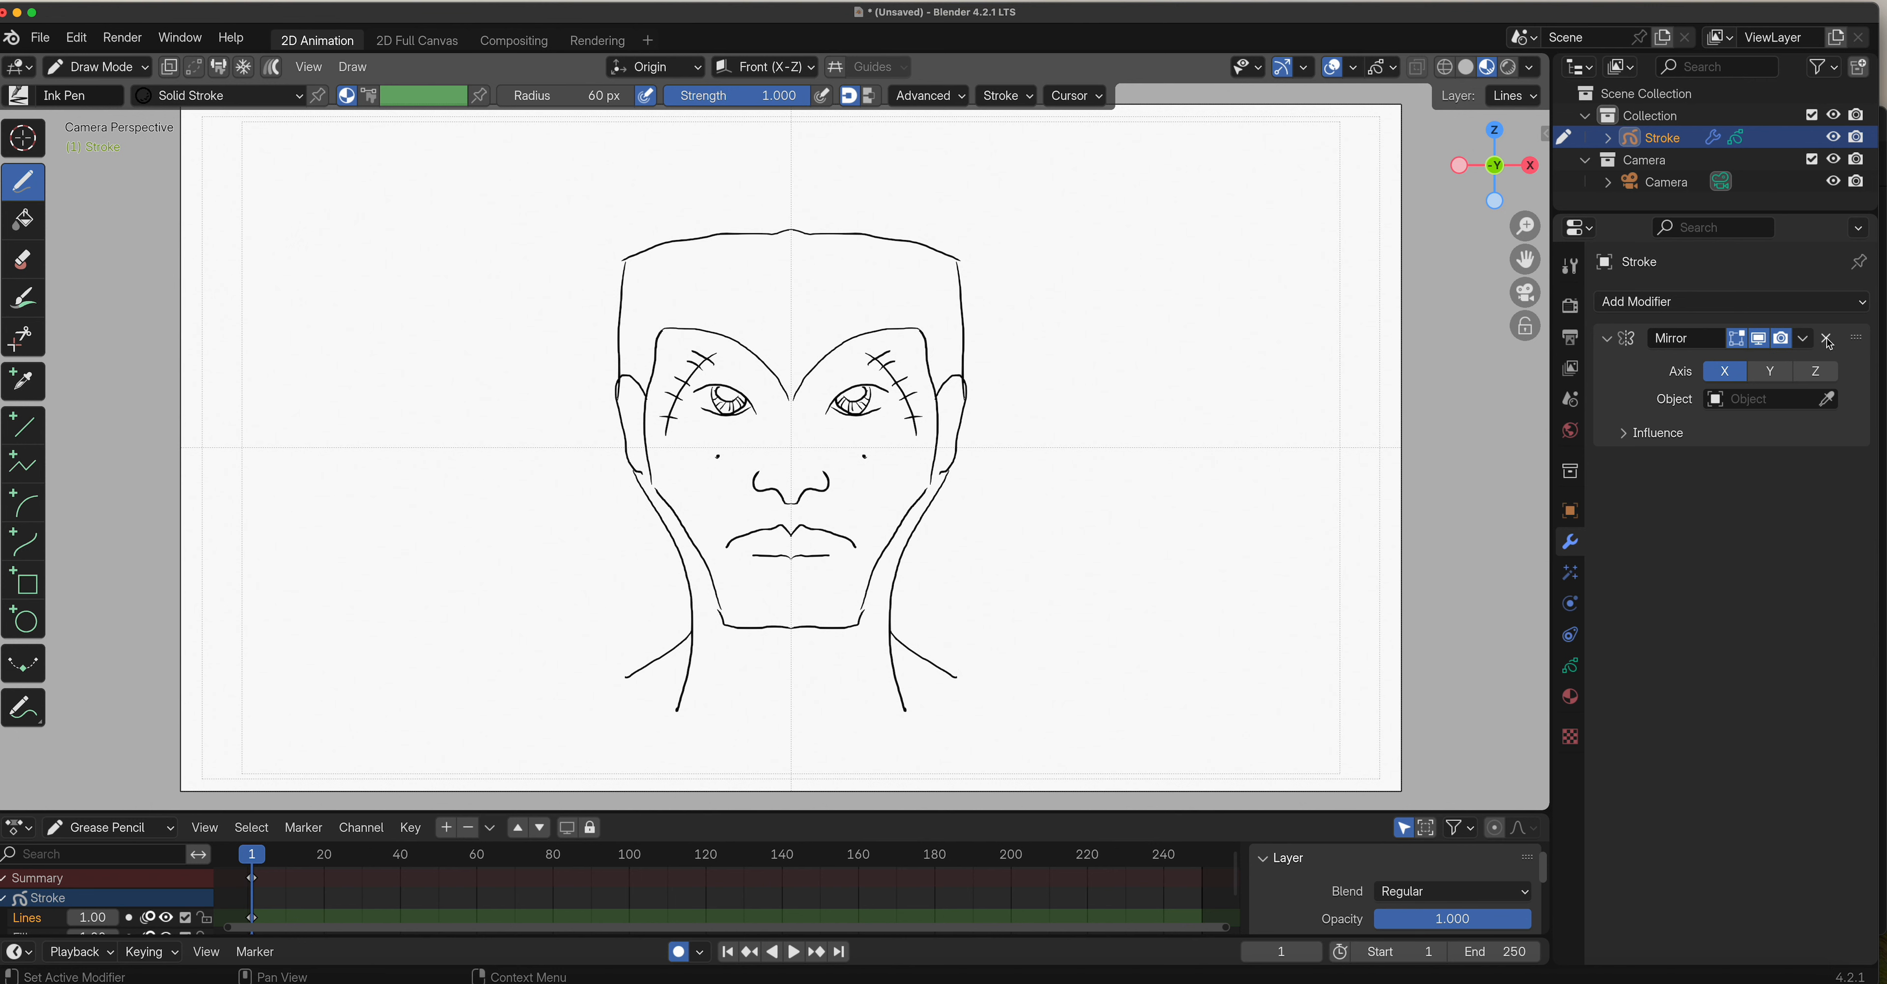
Toggle the Mirror modifier's viewport display repeatedly and turn off its viewport, render and edit-mode display.
{"action": "left_click", "coordinate": [1762, 340]}
{"action": "left_click", "coordinate": [1760, 339]}
{"action": "left_click", "coordinate": [1760, 339]}
{"action": "left_click", "coordinate": [1760, 339]}
{"action": "left_click", "coordinate": [1760, 339]}
{"action": "left_click", "coordinate": [1760, 339]}
{"action": "left_click", "coordinate": [1760, 339]}
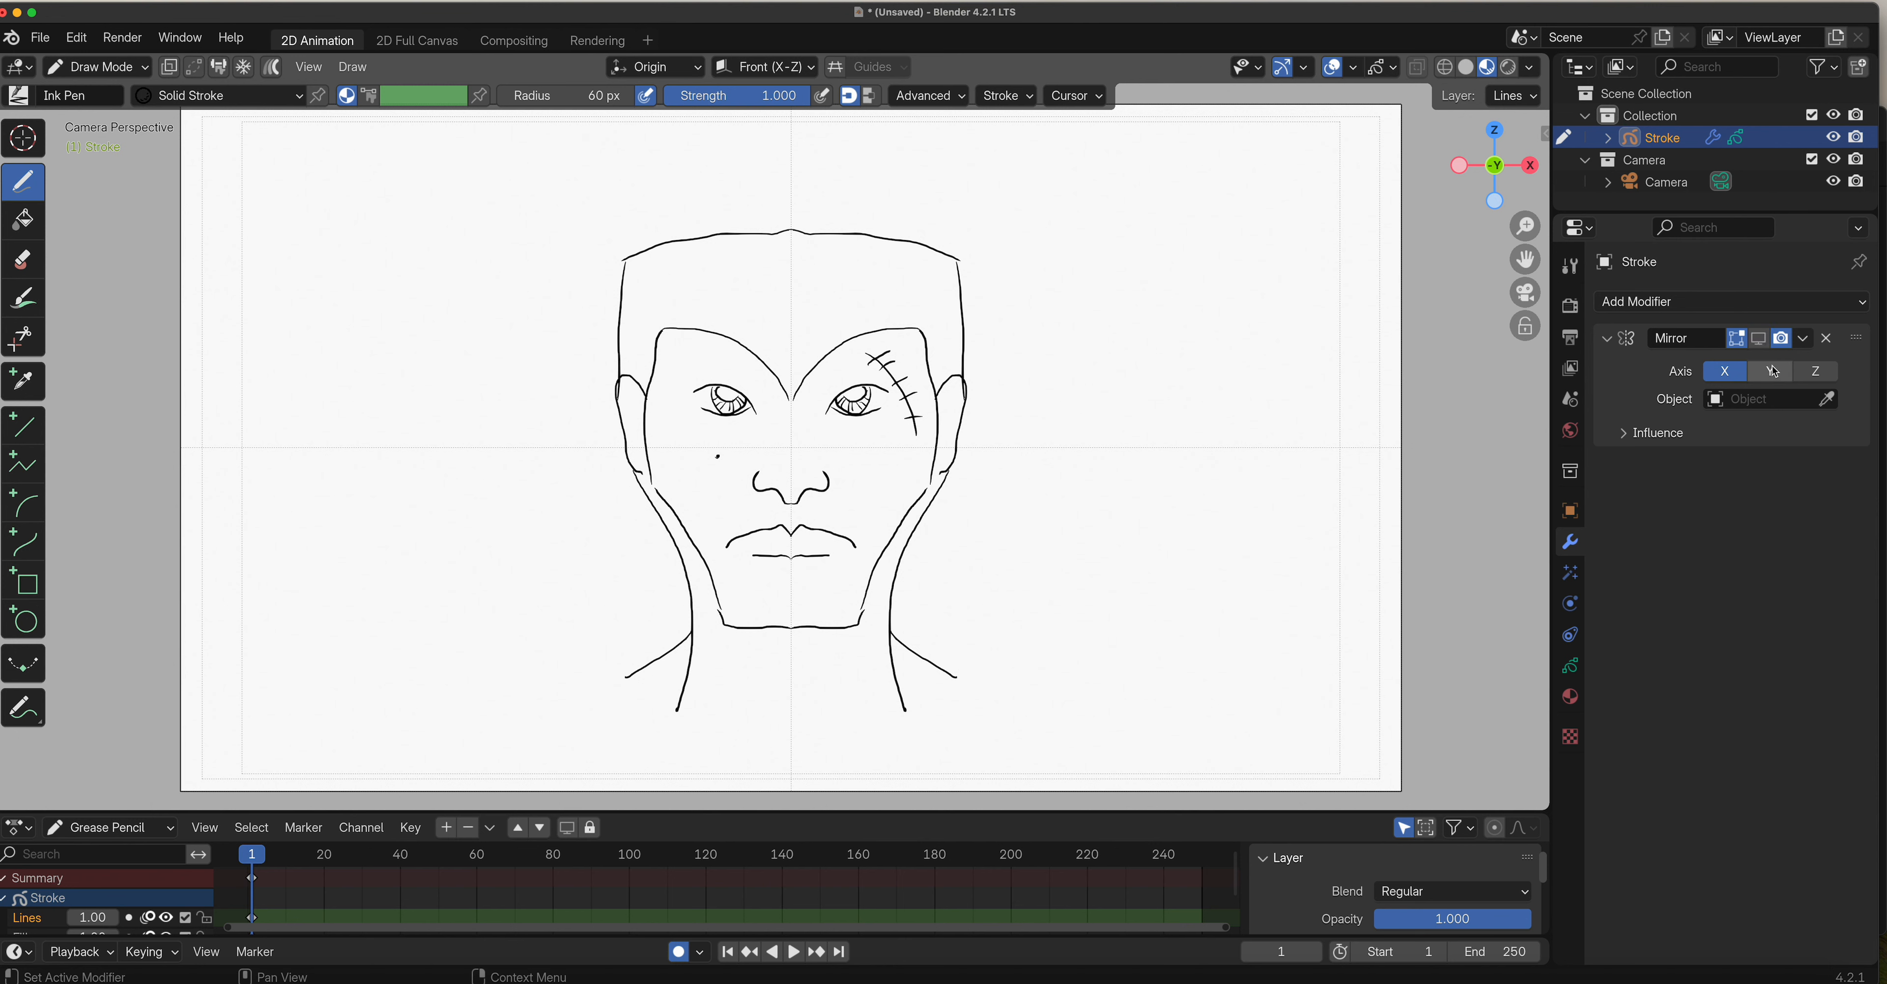
{"action": "left_click", "coordinate": [1785, 340]}
{"action": "left_click", "coordinate": [1744, 347]}
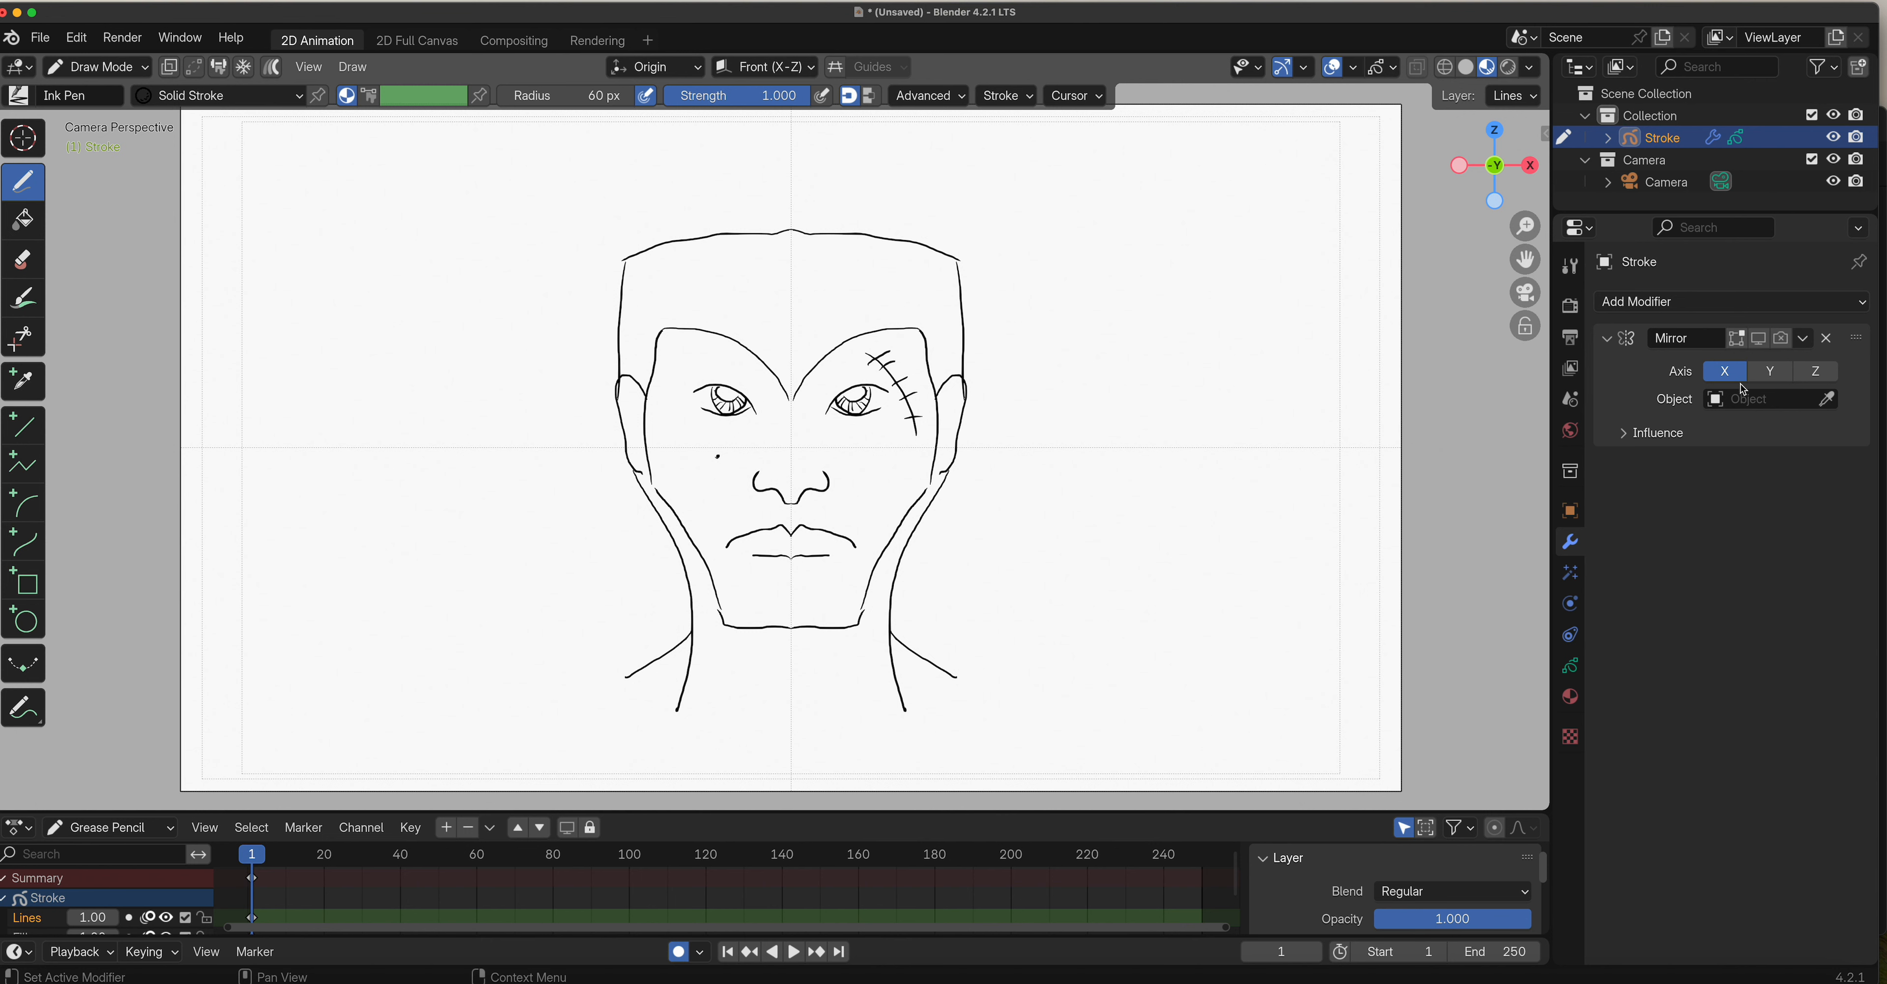
Turn the modifier's edit-mode, viewport and render display back on and remove the Mirror modifier.
{"action": "left_click_drag", "start_coordinate": [1736, 338], "coordinate": [1784, 360]}
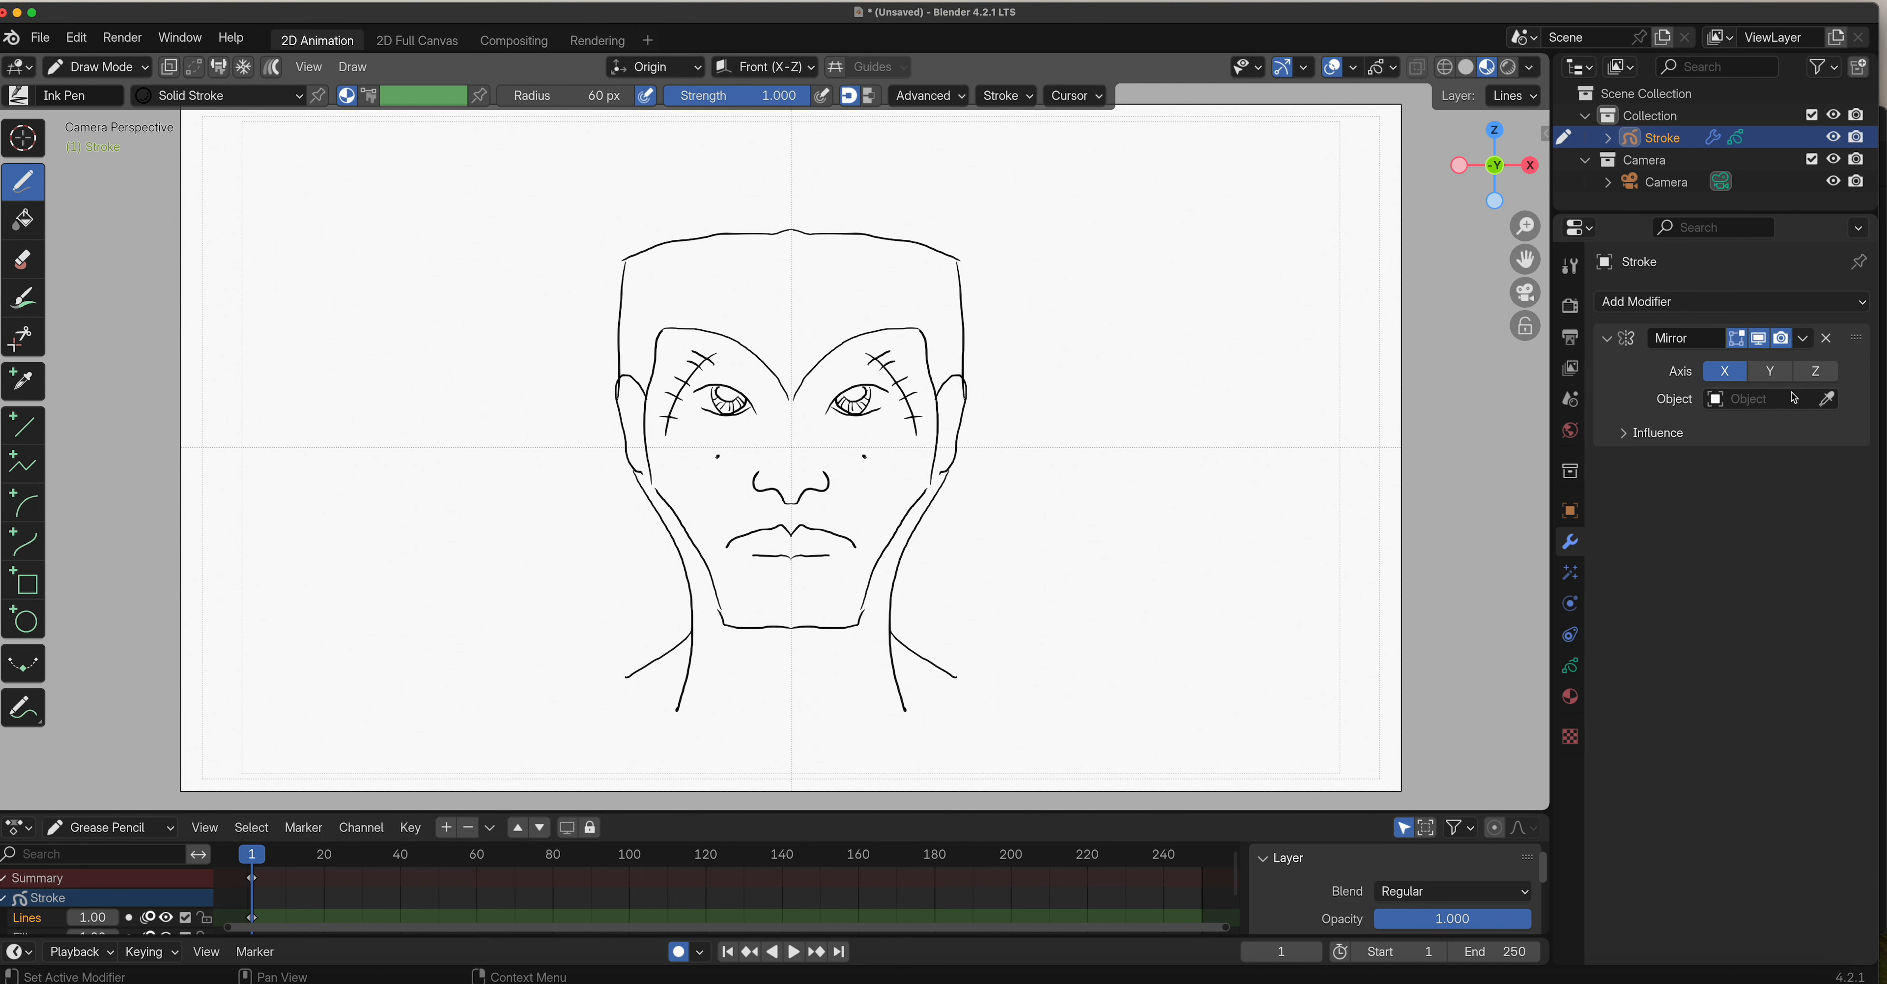
{"action": "left_click", "coordinate": [1826, 339]}
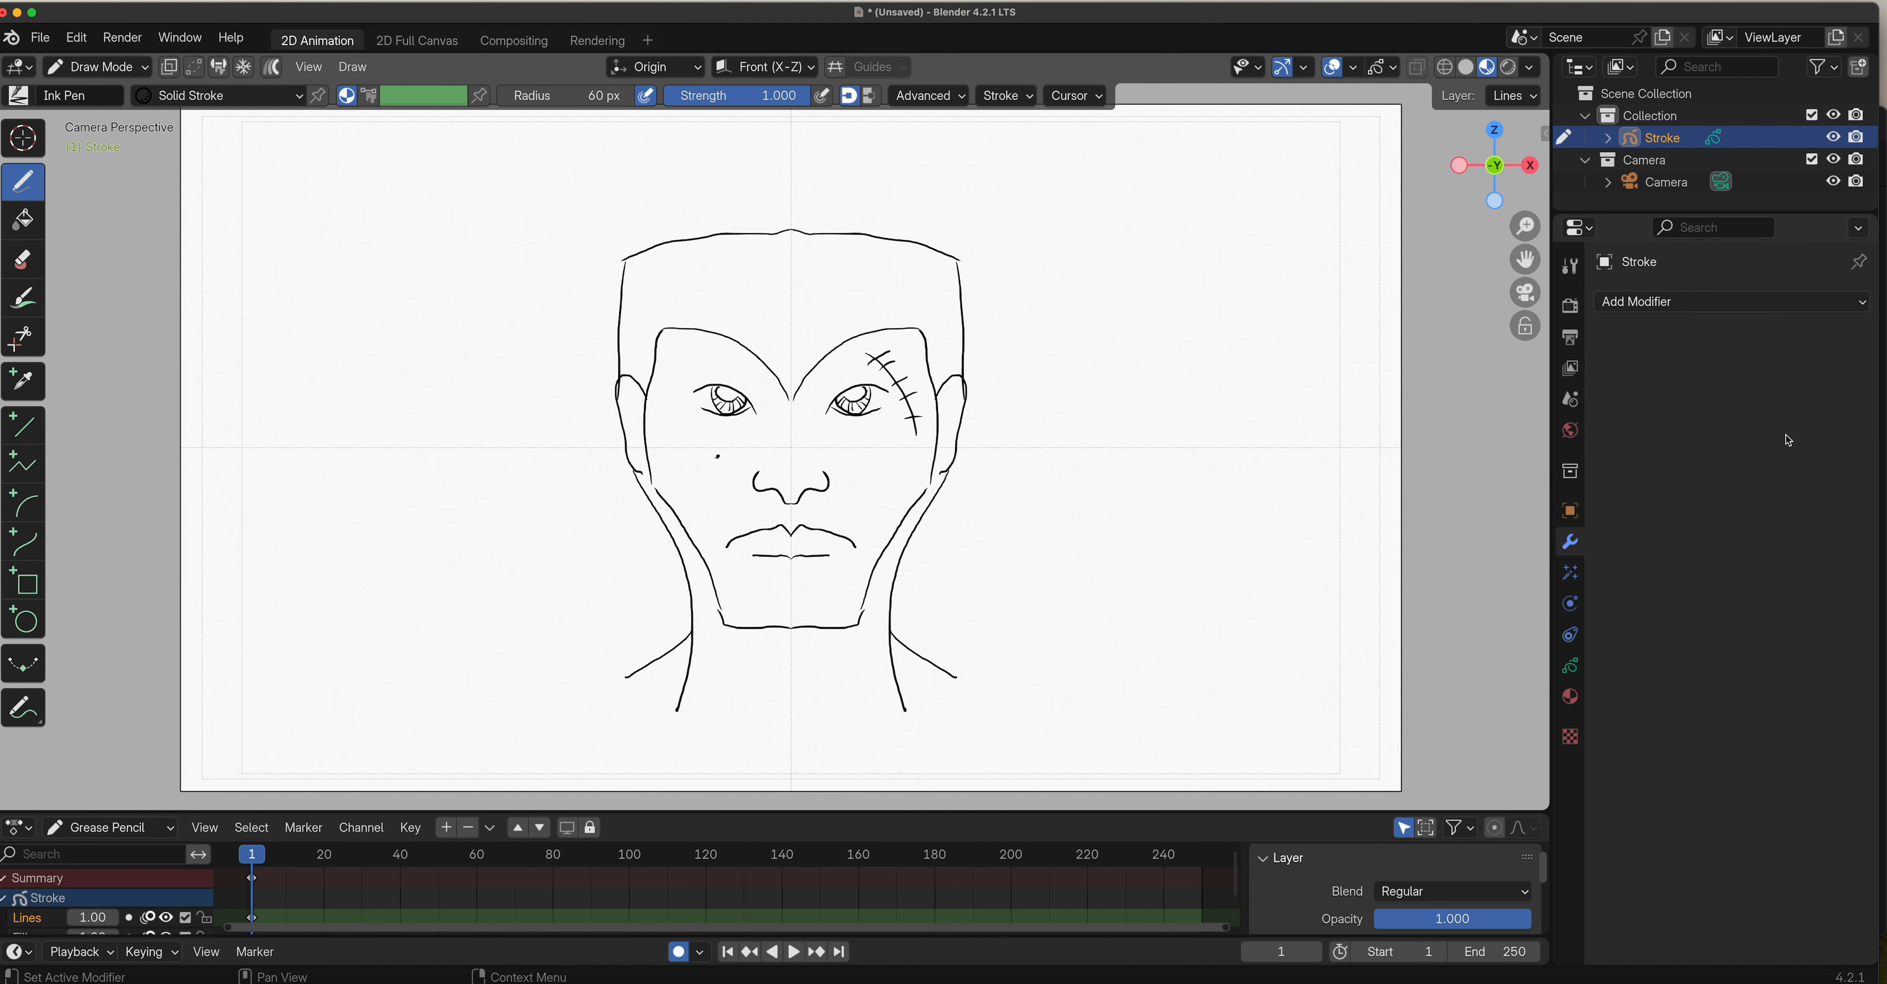
Undo back to the drawing of only the eyes, nose, mouth and chin with the original Mirror modifier.
{"action": "key", "text": "ctrl+z"}
{"action": "key", "text": "ctrl+z"}
{"action": "key", "text": "ctrl+z"}
{"action": "key", "text": "ctrl+z"}
{"action": "key", "text": "ctrl+z"}
{"action": "key", "text": "ctrl+z"}
{"action": "key", "text": "ctrl+z"}
{"action": "key", "text": "ctrl+z"}
{"action": "key", "text": "ctrl+z"}
{"action": "key", "text": "ctrl+z"}
{"action": "key", "text": "ctrl+z"}
{"action": "key", "text": "ctrl+z"}
{"action": "key", "text": "ctrl+z"}
{"action": "key", "text": "ctrl+z"}
{"action": "key", "text": "ctrl+z"}
{"action": "key", "text": "ctrl+z"}
{"action": "key", "text": "ctrl+z"}
{"action": "key", "text": "ctrl+z"}
{"action": "key", "text": "ctrl+z"}
{"action": "key", "text": "ctrl+z"}
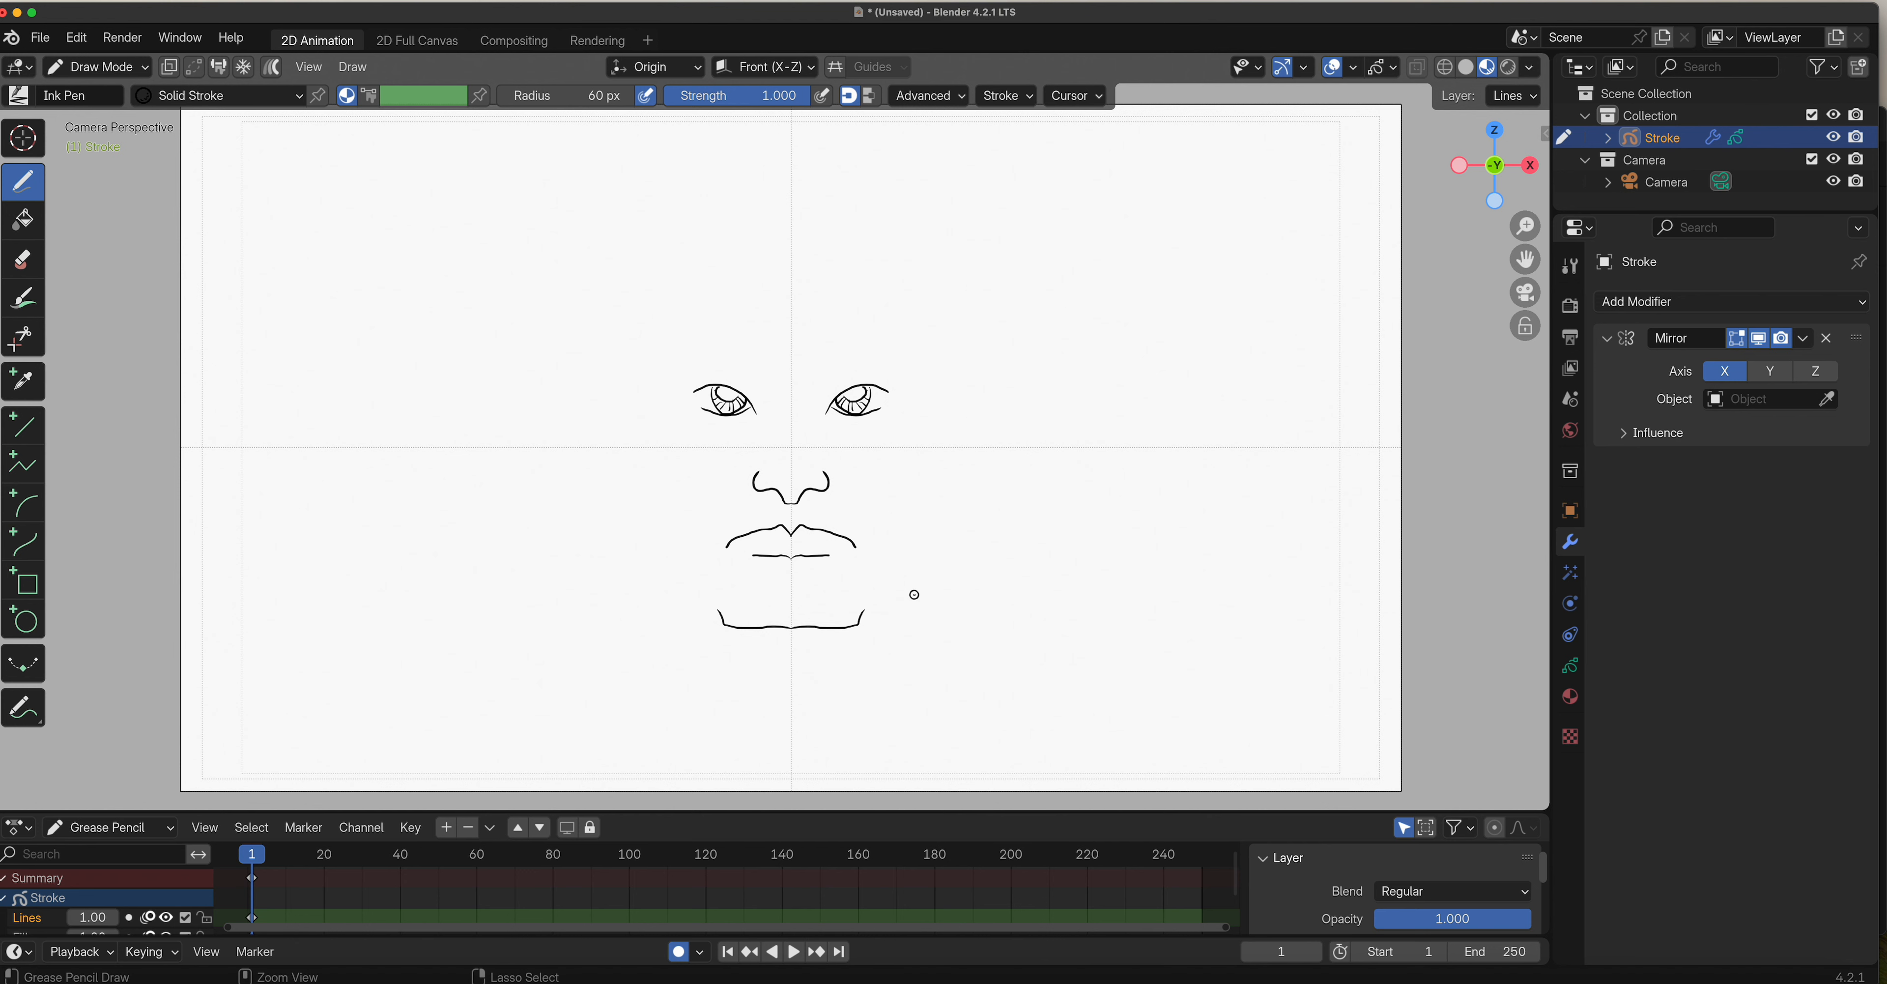
Delete all the face strokes in Edit Mode and return to Draw Mode.
{"action": "left_click", "coordinate": [128, 67]}
{"action": "left_click", "coordinate": [128, 124]}
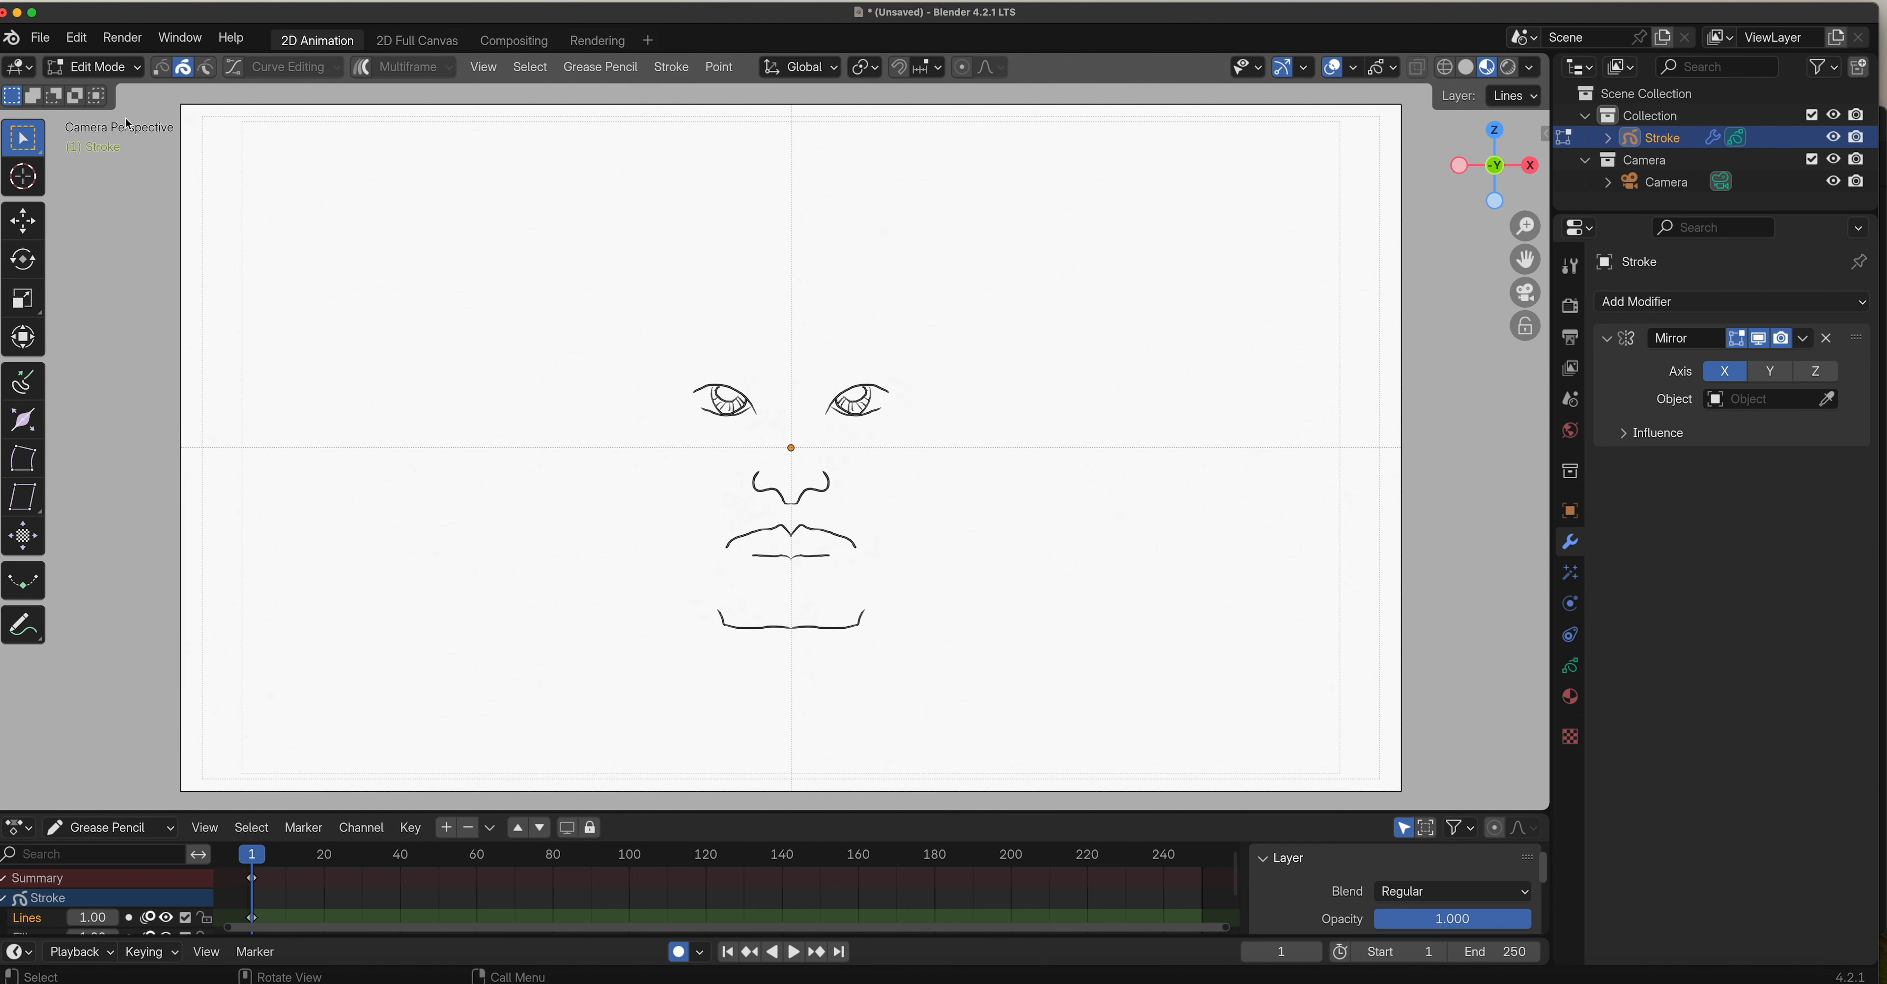
{"action": "left_click_drag", "start_coordinate": [630, 340], "coordinate": [932, 623]}
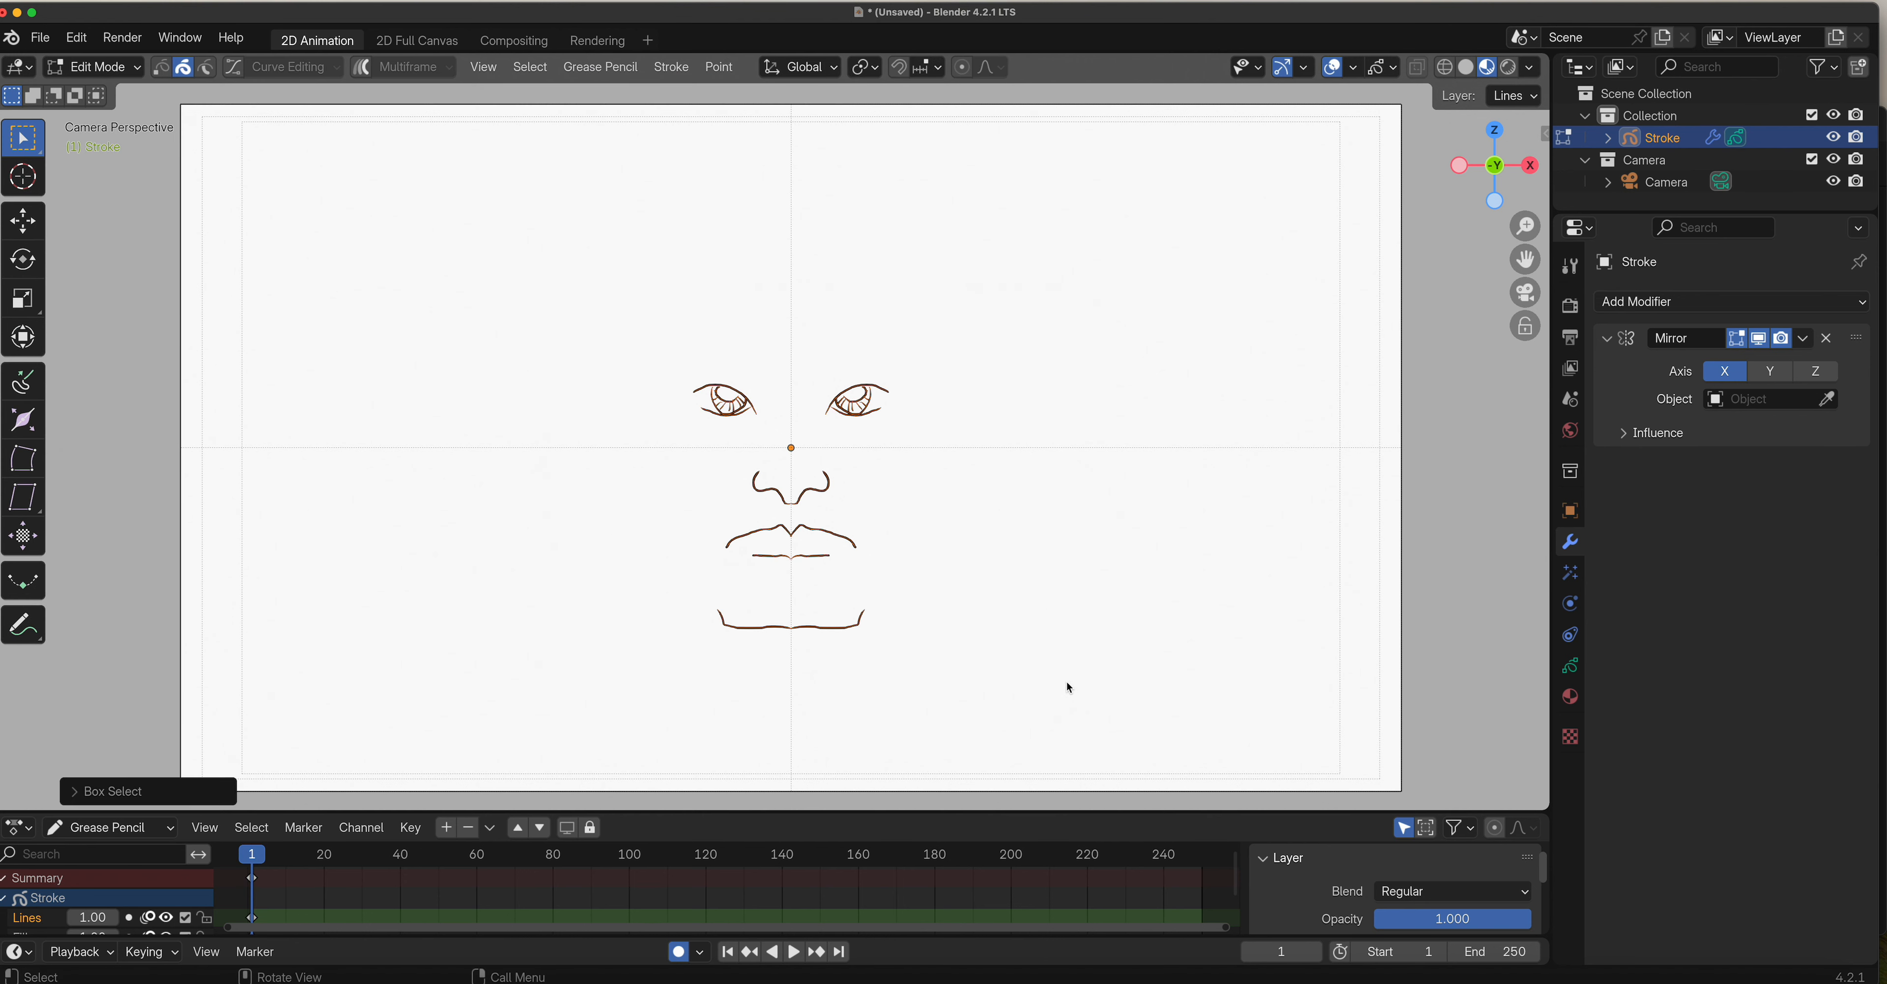
{"action": "key", "text": "x"}
{"action": "left_click", "coordinate": [847, 502]}
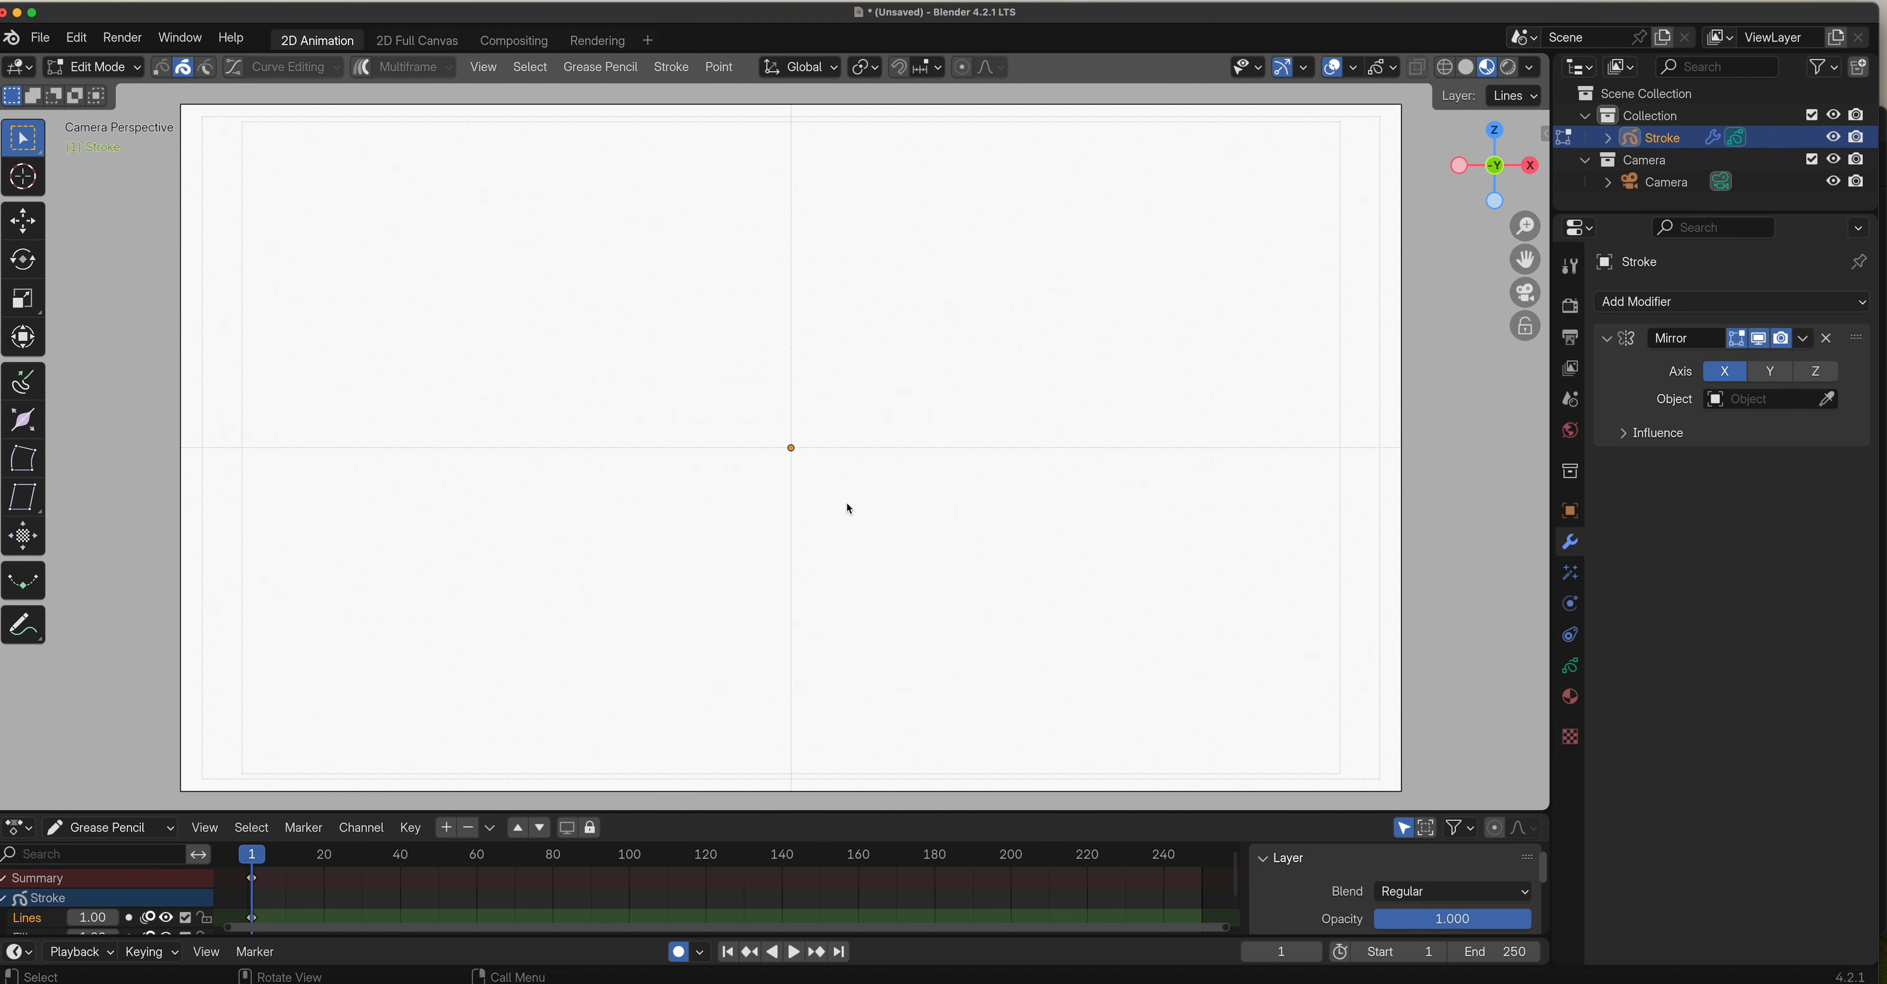
{"action": "left_click", "coordinate": [96, 67]}
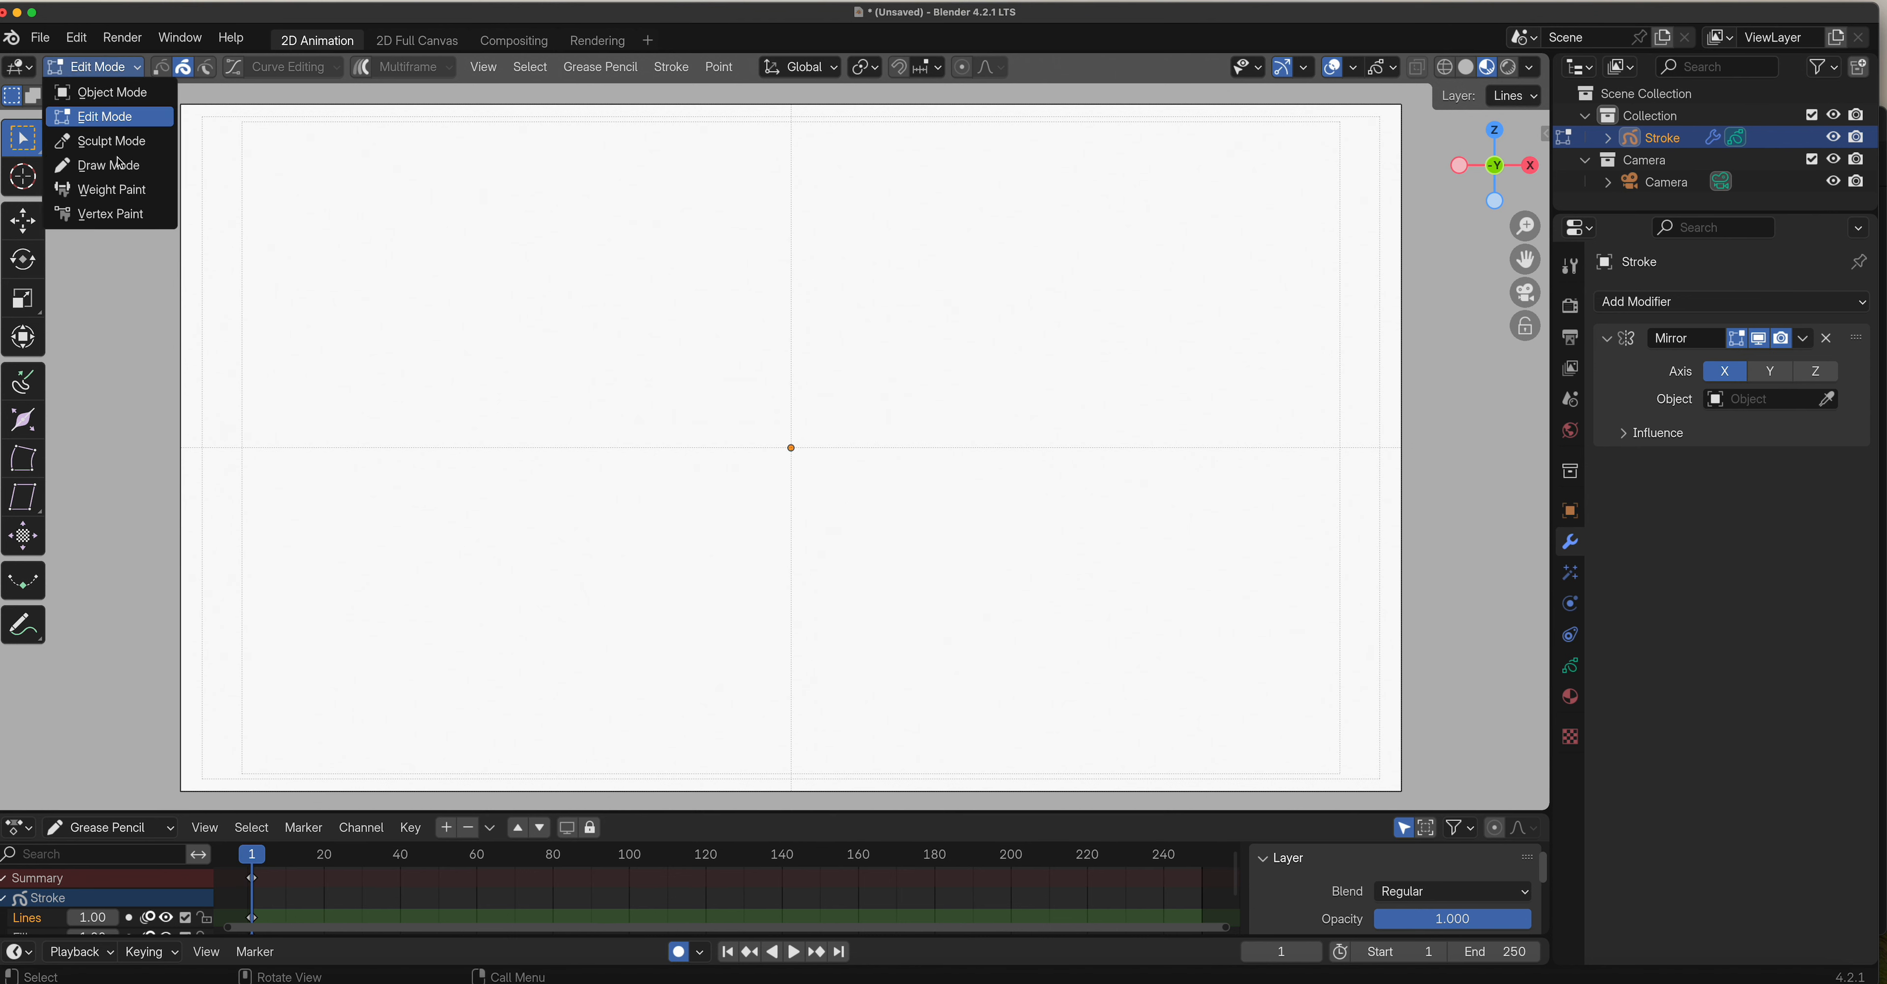
{"action": "left_click", "coordinate": [115, 171]}
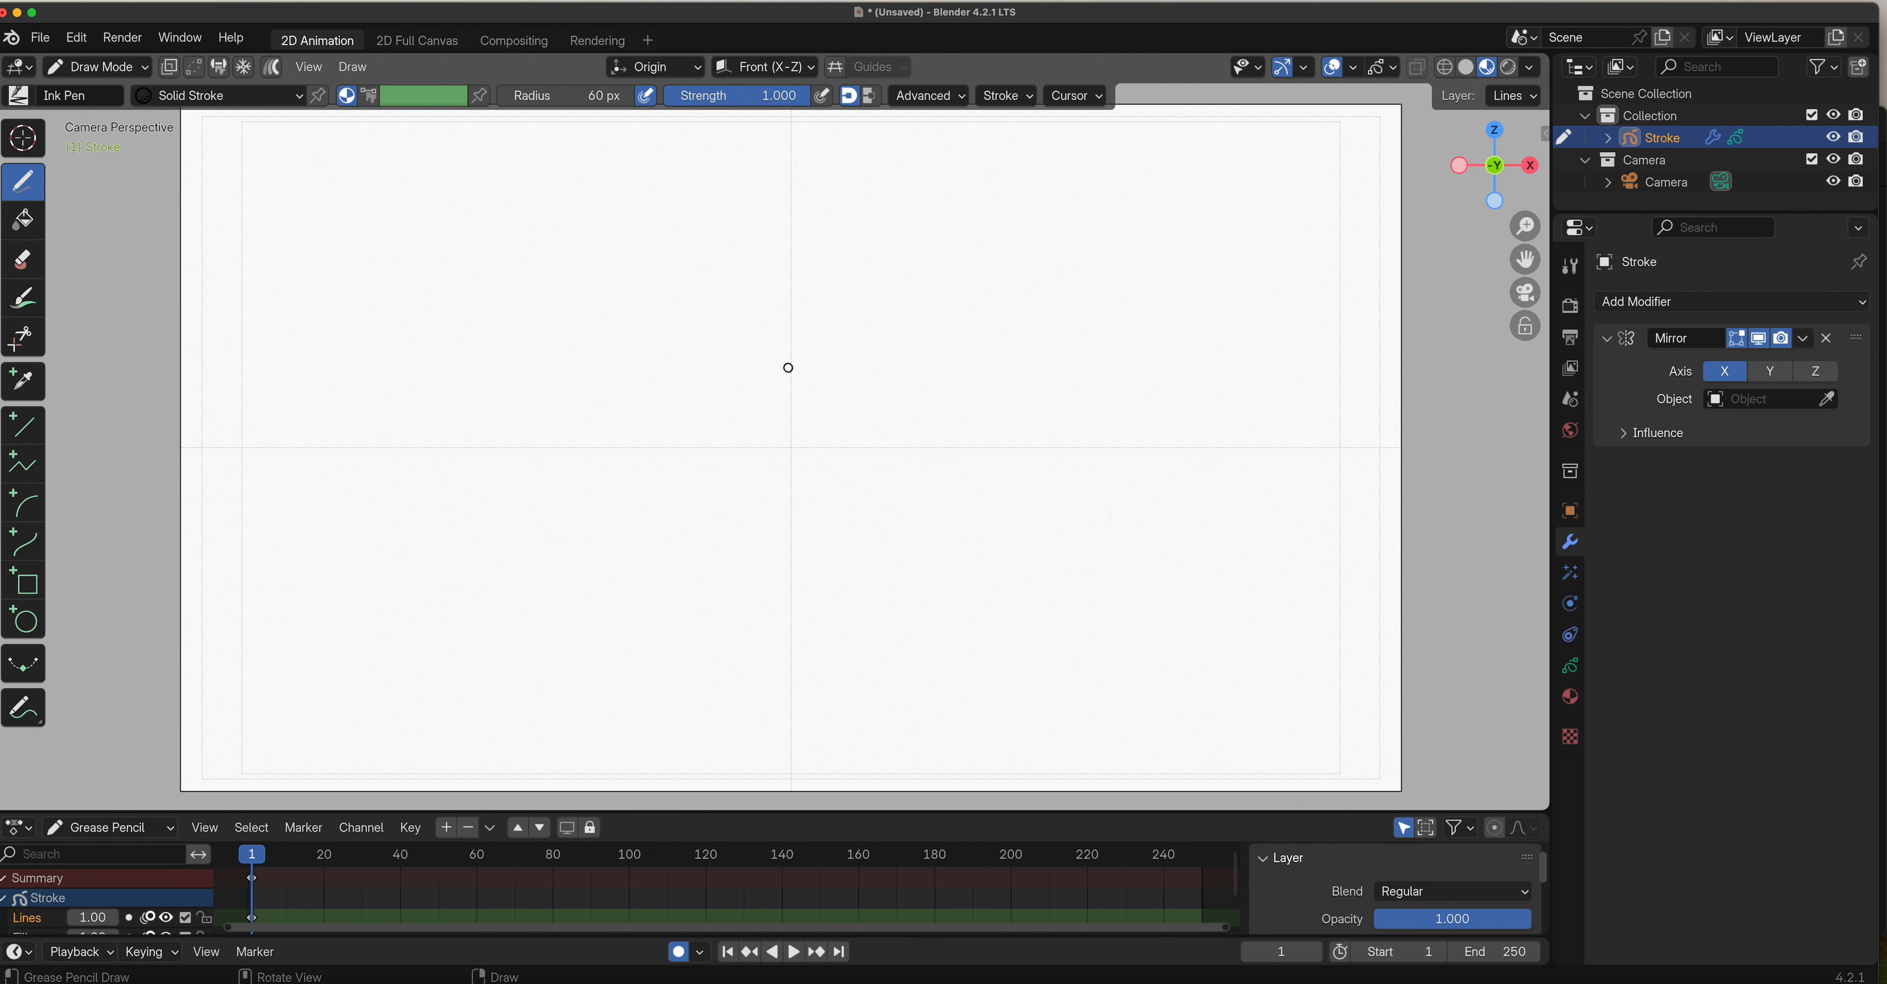
{"action": "key", "text": "f"}
{"action": "left_click_drag", "start_coordinate": [775, 394], "coordinate": [764, 652]}
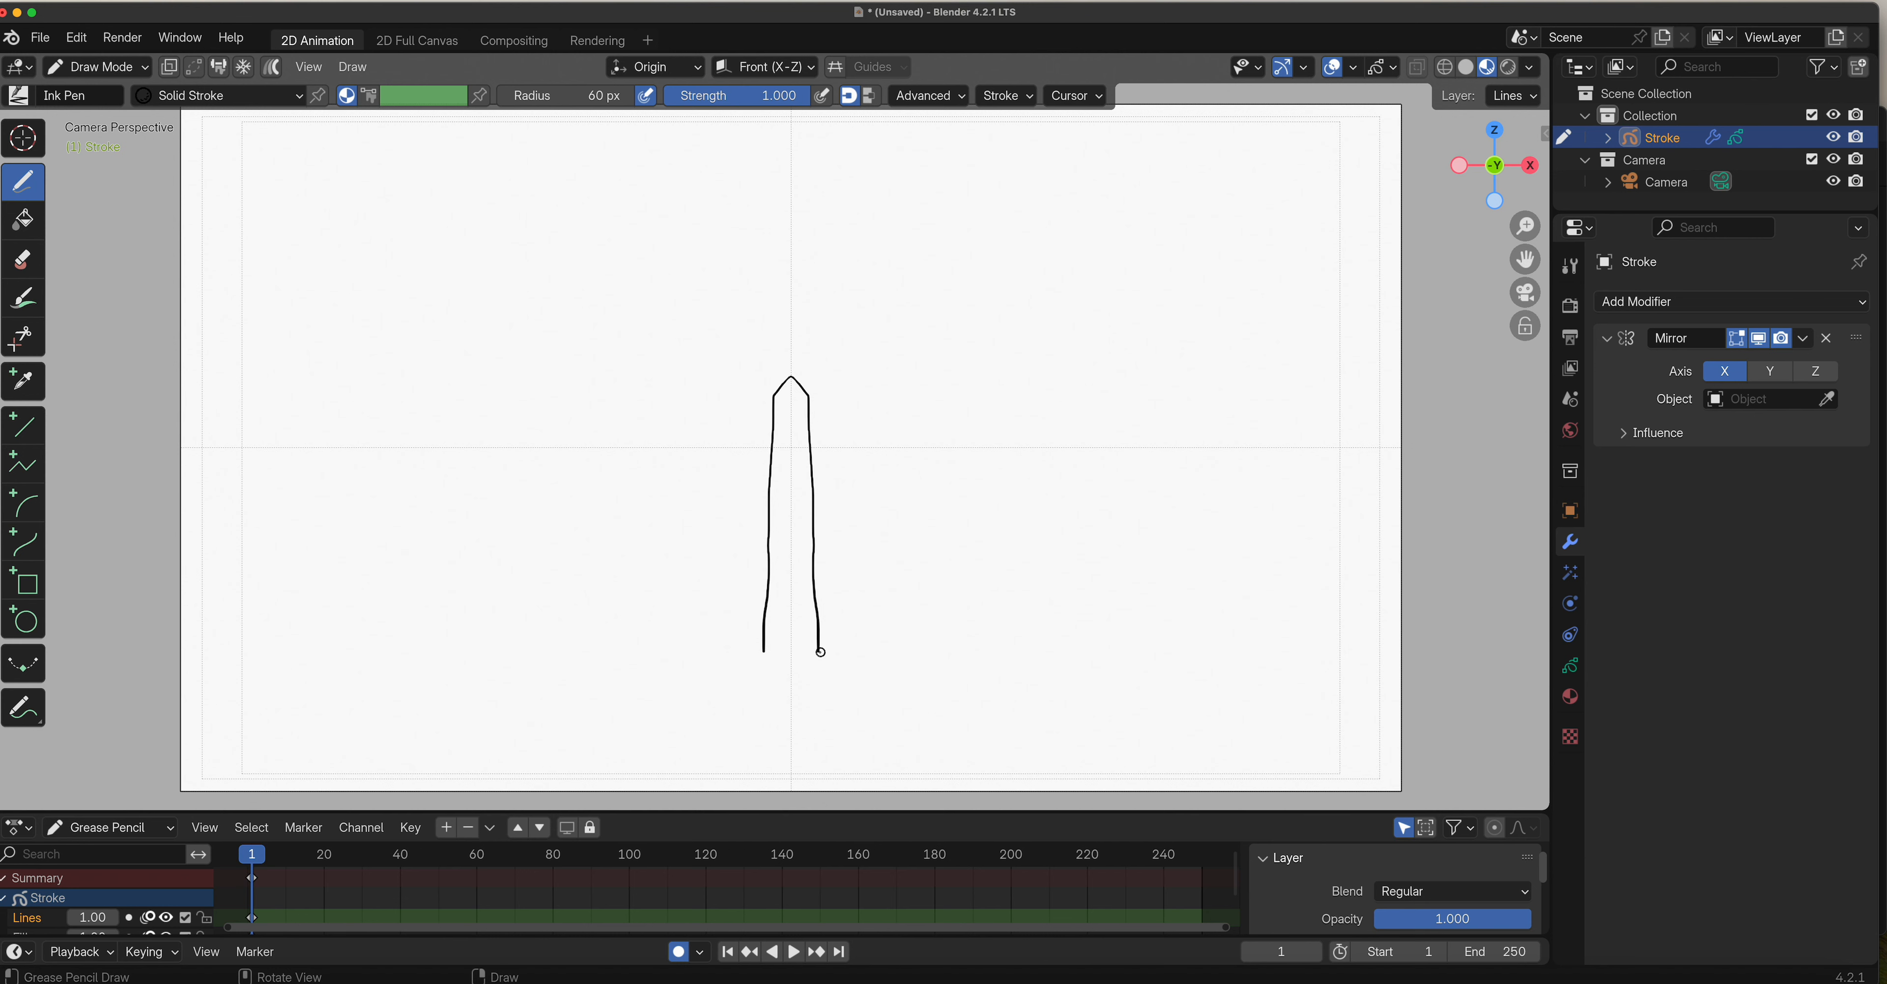
{"action": "key", "text": "ctrl+z"}
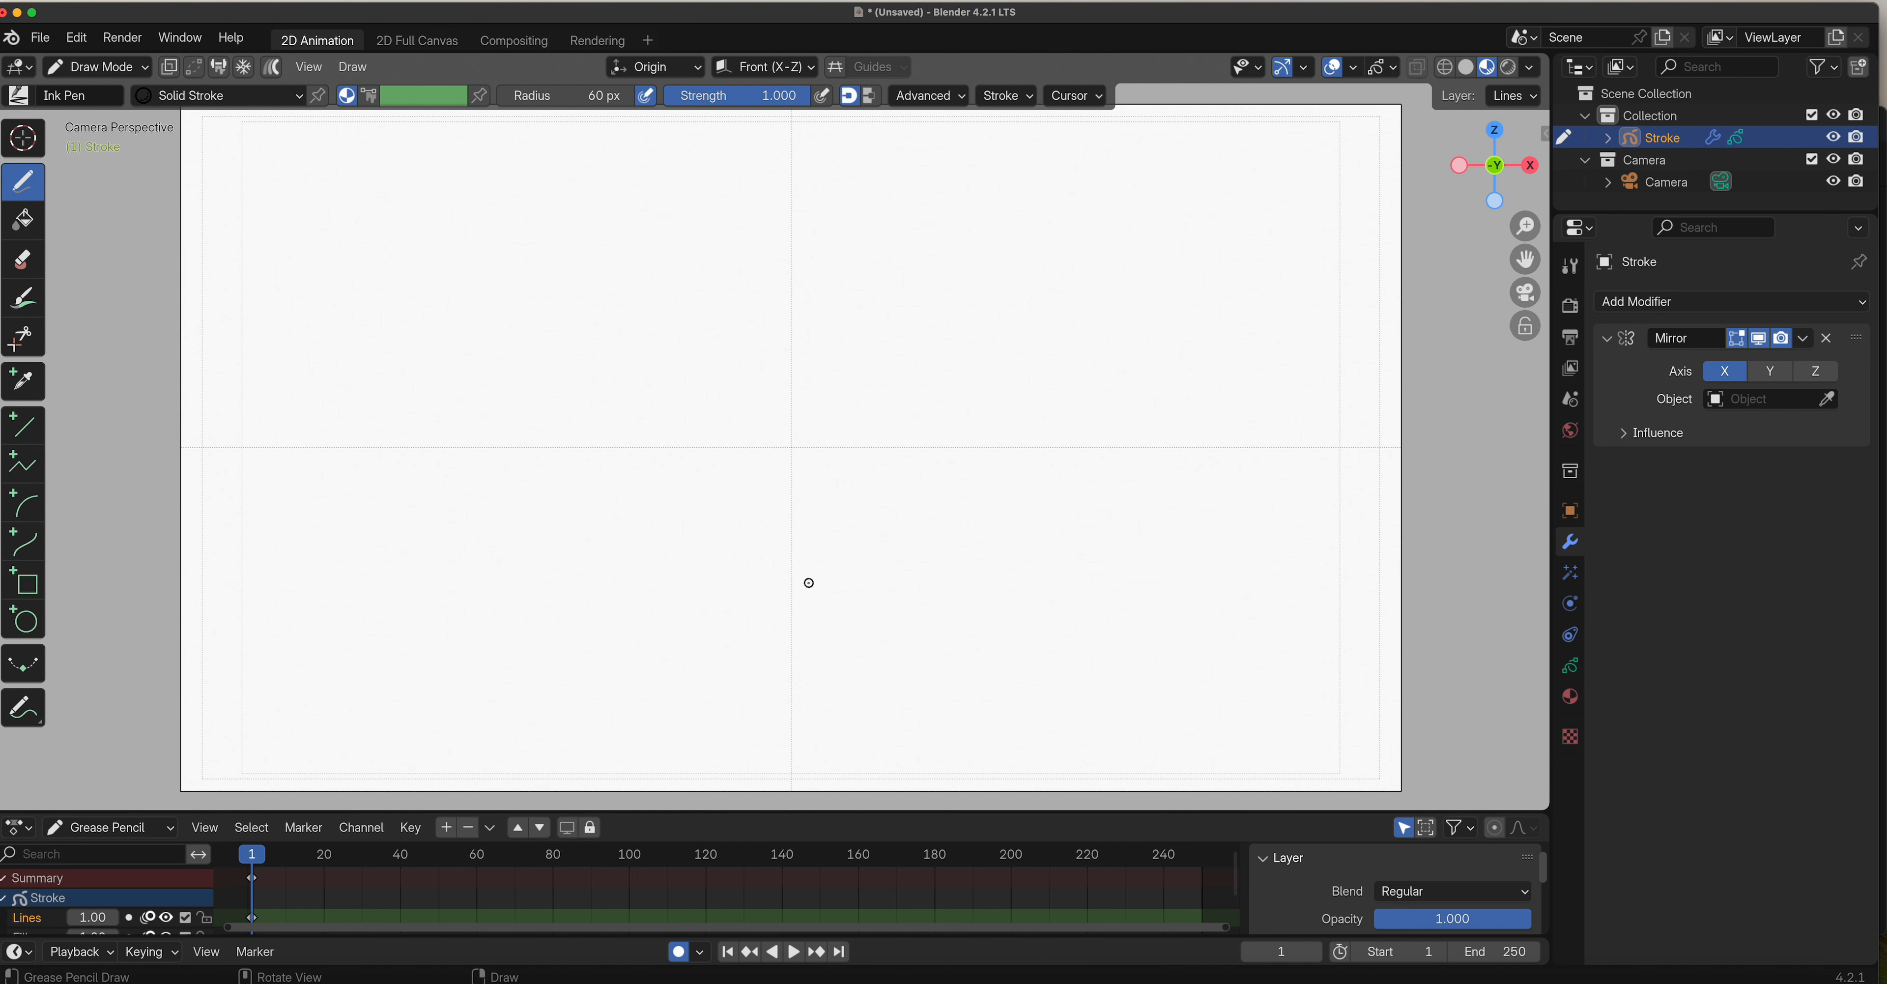
Enable Stabilize Stroke and draw half of a tall fence picket beside the mirror line, with a flat base and pointed tip.
{"action": "left_click", "coordinate": [1028, 96]}
{"action": "left_click", "coordinate": [881, 581]}
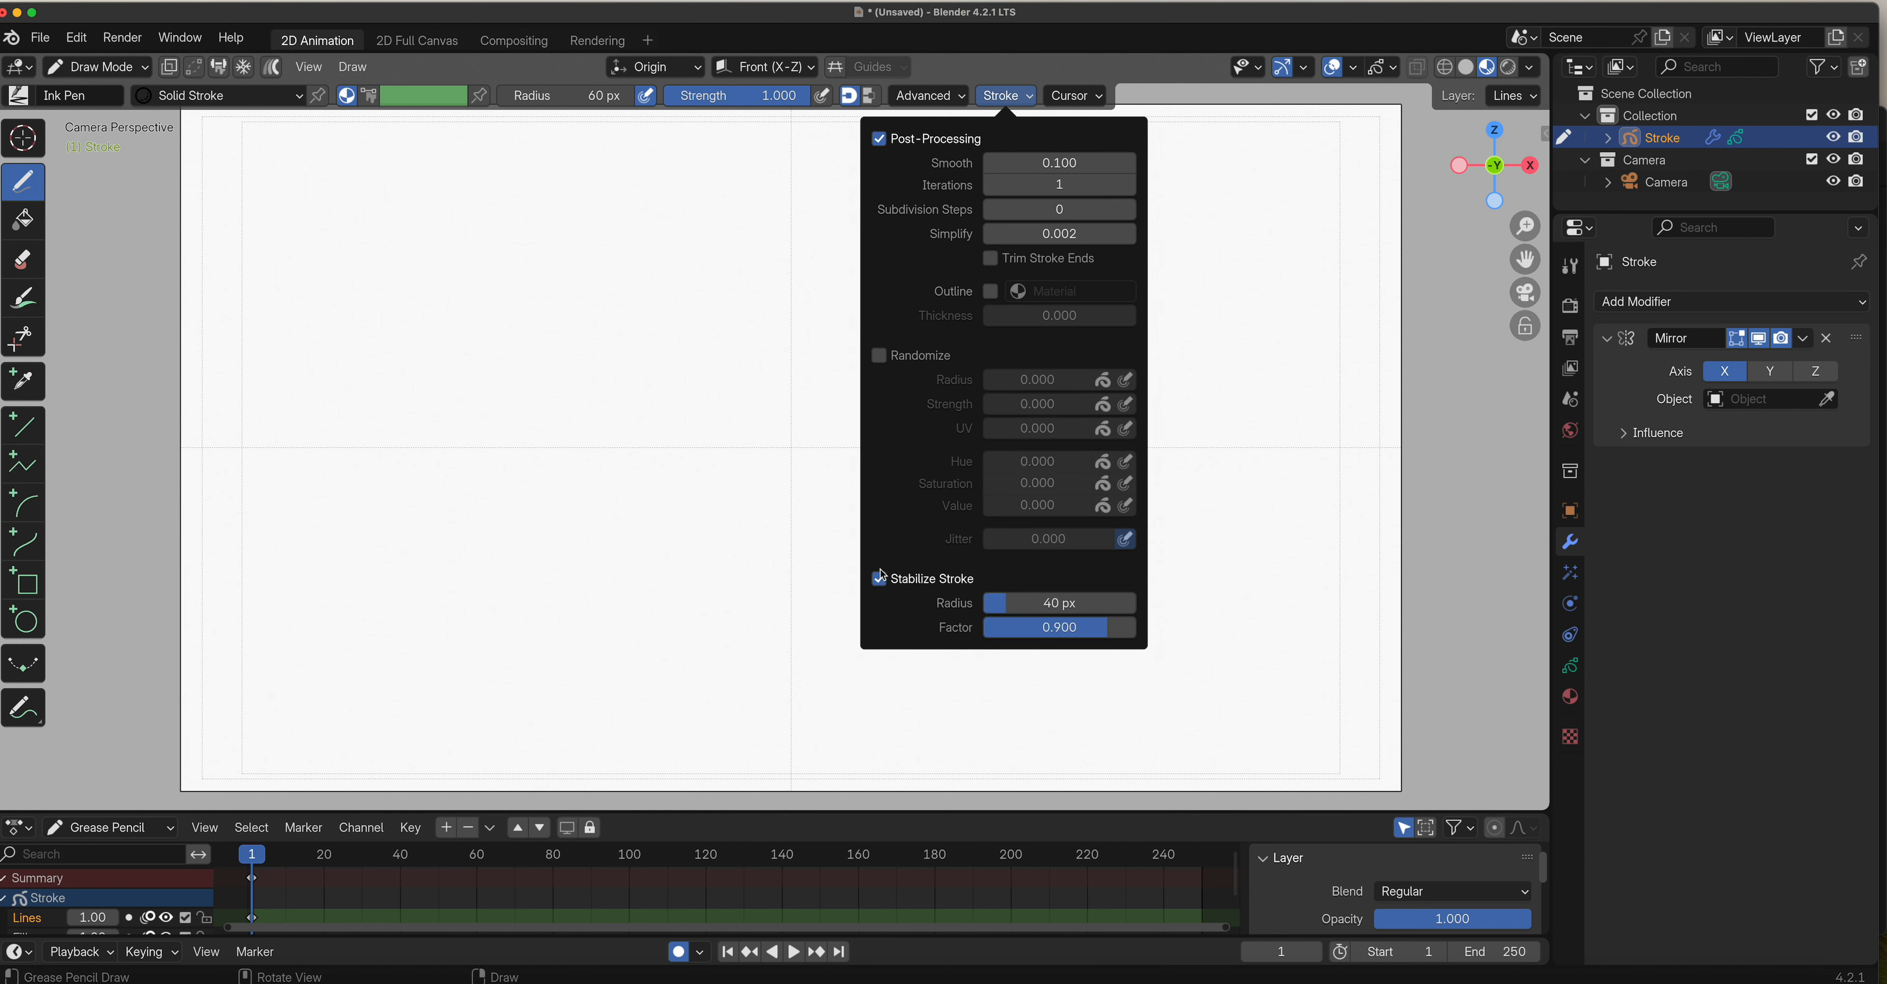
{"action": "mouse_move", "coordinate": [767, 415]}
{"action": "left_mouse_down"}
{"action": "mouse_move", "coordinate": [762, 702]}
{"action": "mouse_move", "coordinate": [806, 688]}
{"action": "left_mouse_up"}
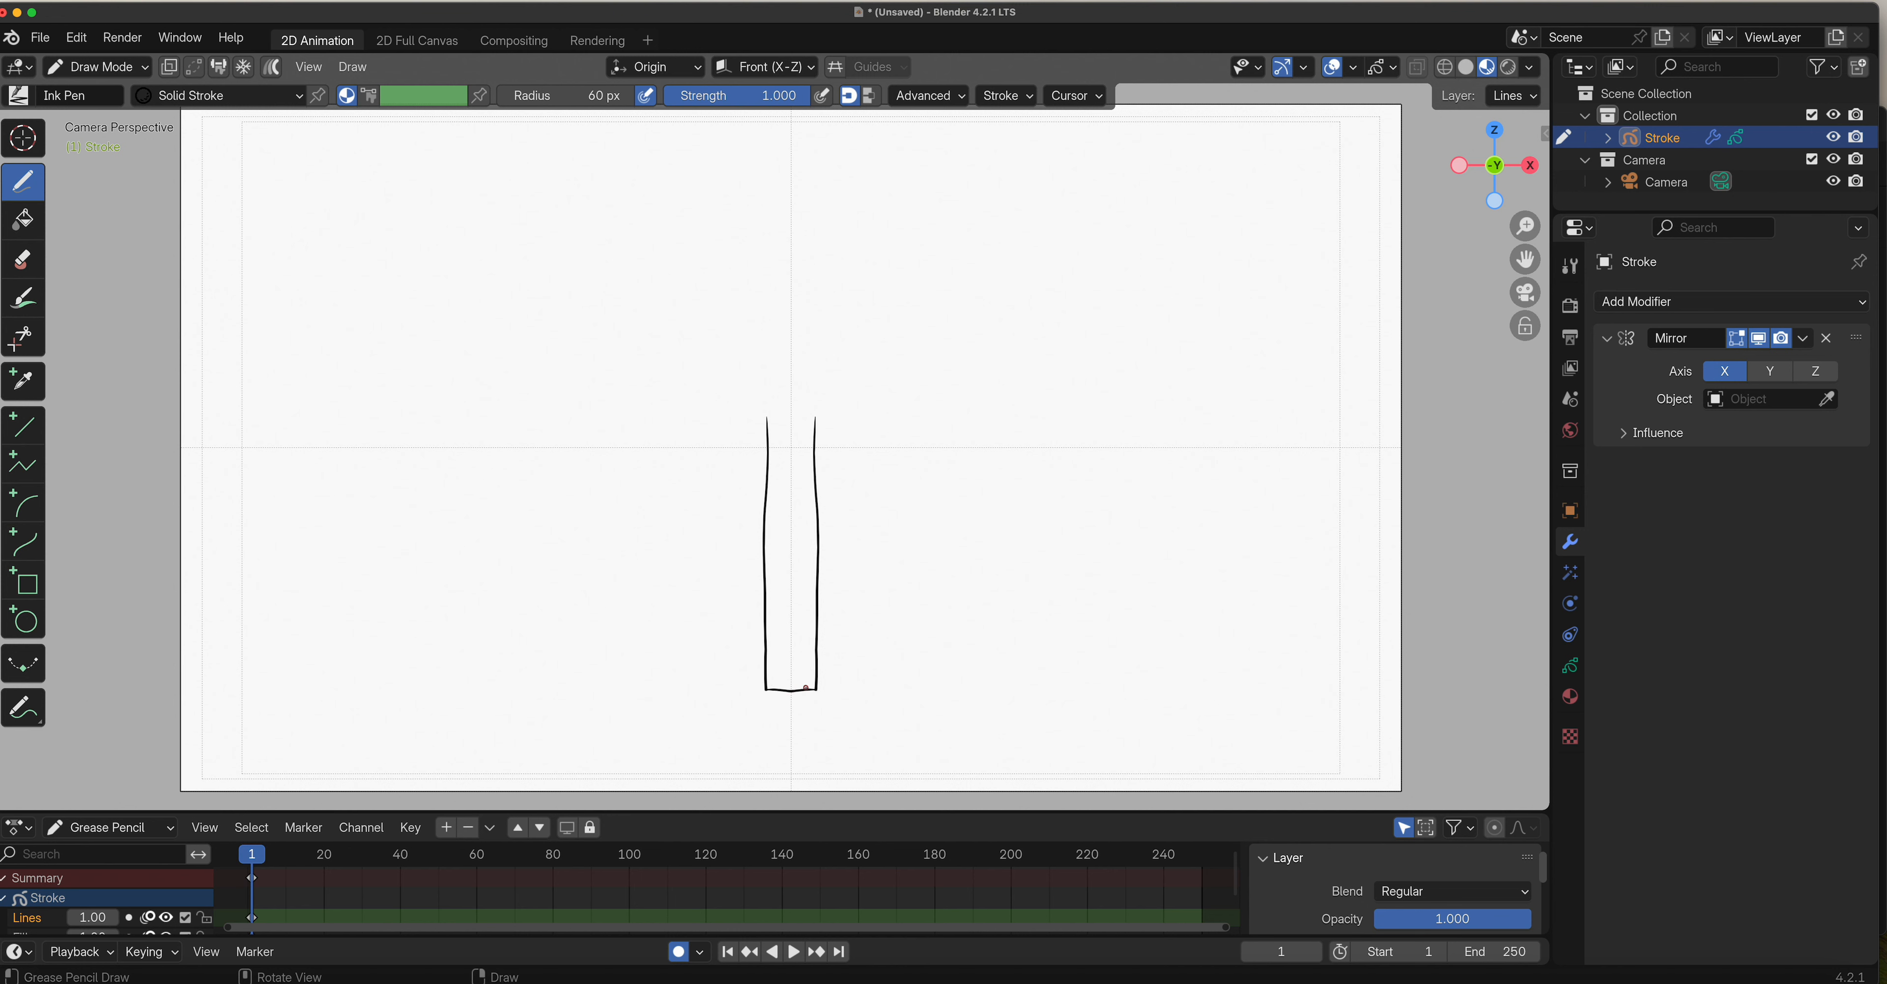
{"action": "left_click_drag", "start_coordinate": [767, 417], "coordinate": [804, 381]}
In Edit Mode, move the end points at the picket's tip onto the mirror line so both halves meet cleanly.
{"action": "left_click_drag", "start_coordinate": [1524, 229], "coordinate": [1595, 4]}
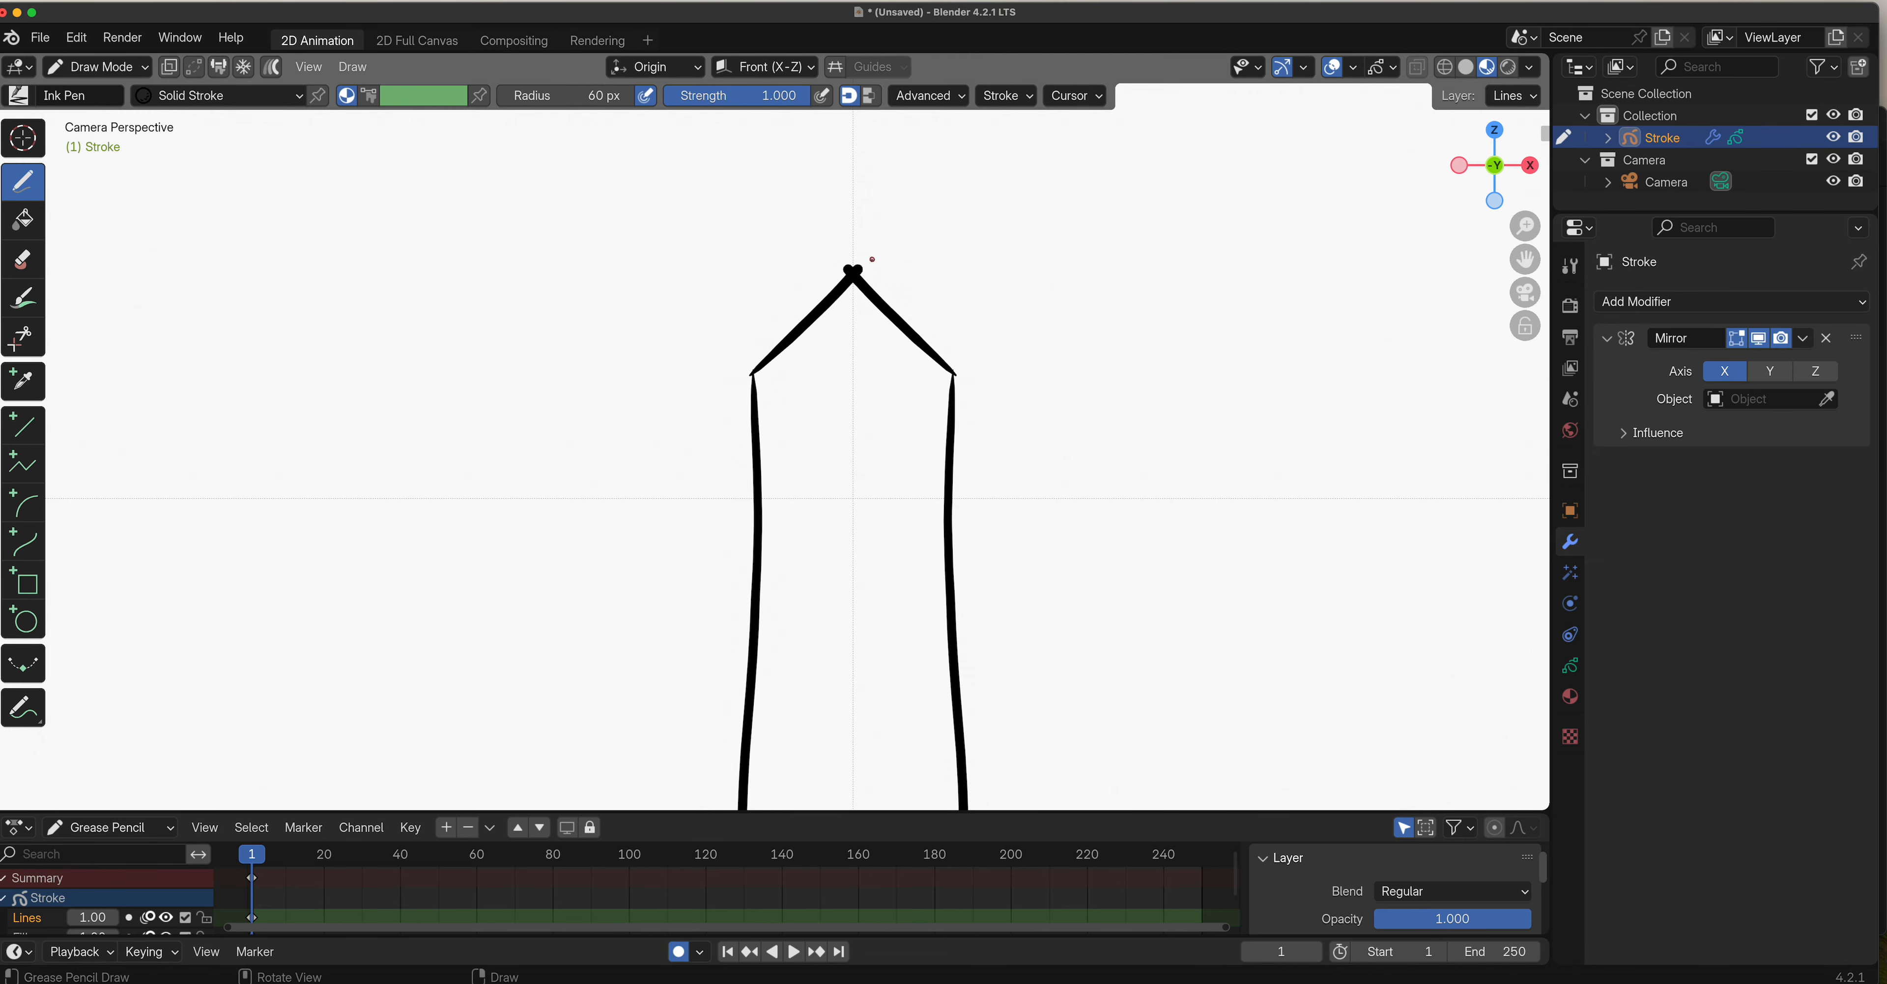
{"action": "left_click", "coordinate": [110, 67]}
{"action": "left_click", "coordinate": [129, 122]}
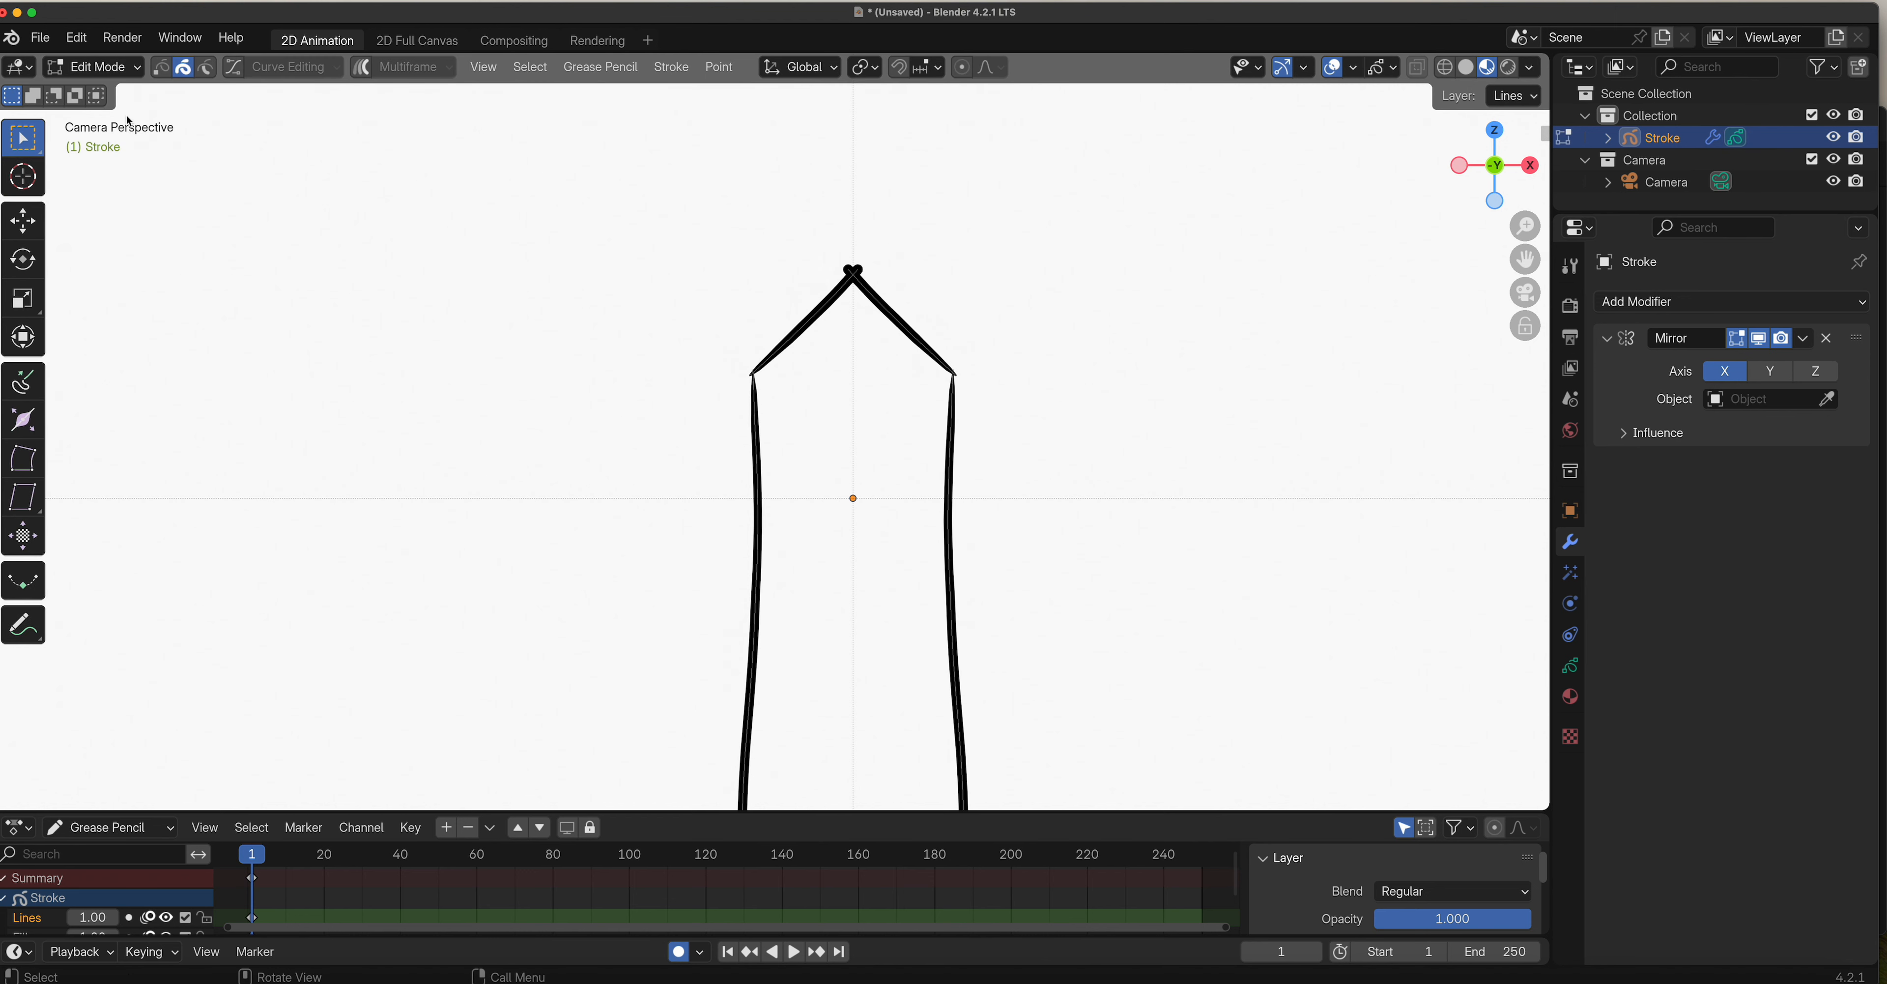
{"action": "left_click", "coordinate": [861, 271]}
{"action": "left_click", "coordinate": [162, 70]}
{"action": "left_click_drag", "start_coordinate": [839, 247], "coordinate": [861, 278]}
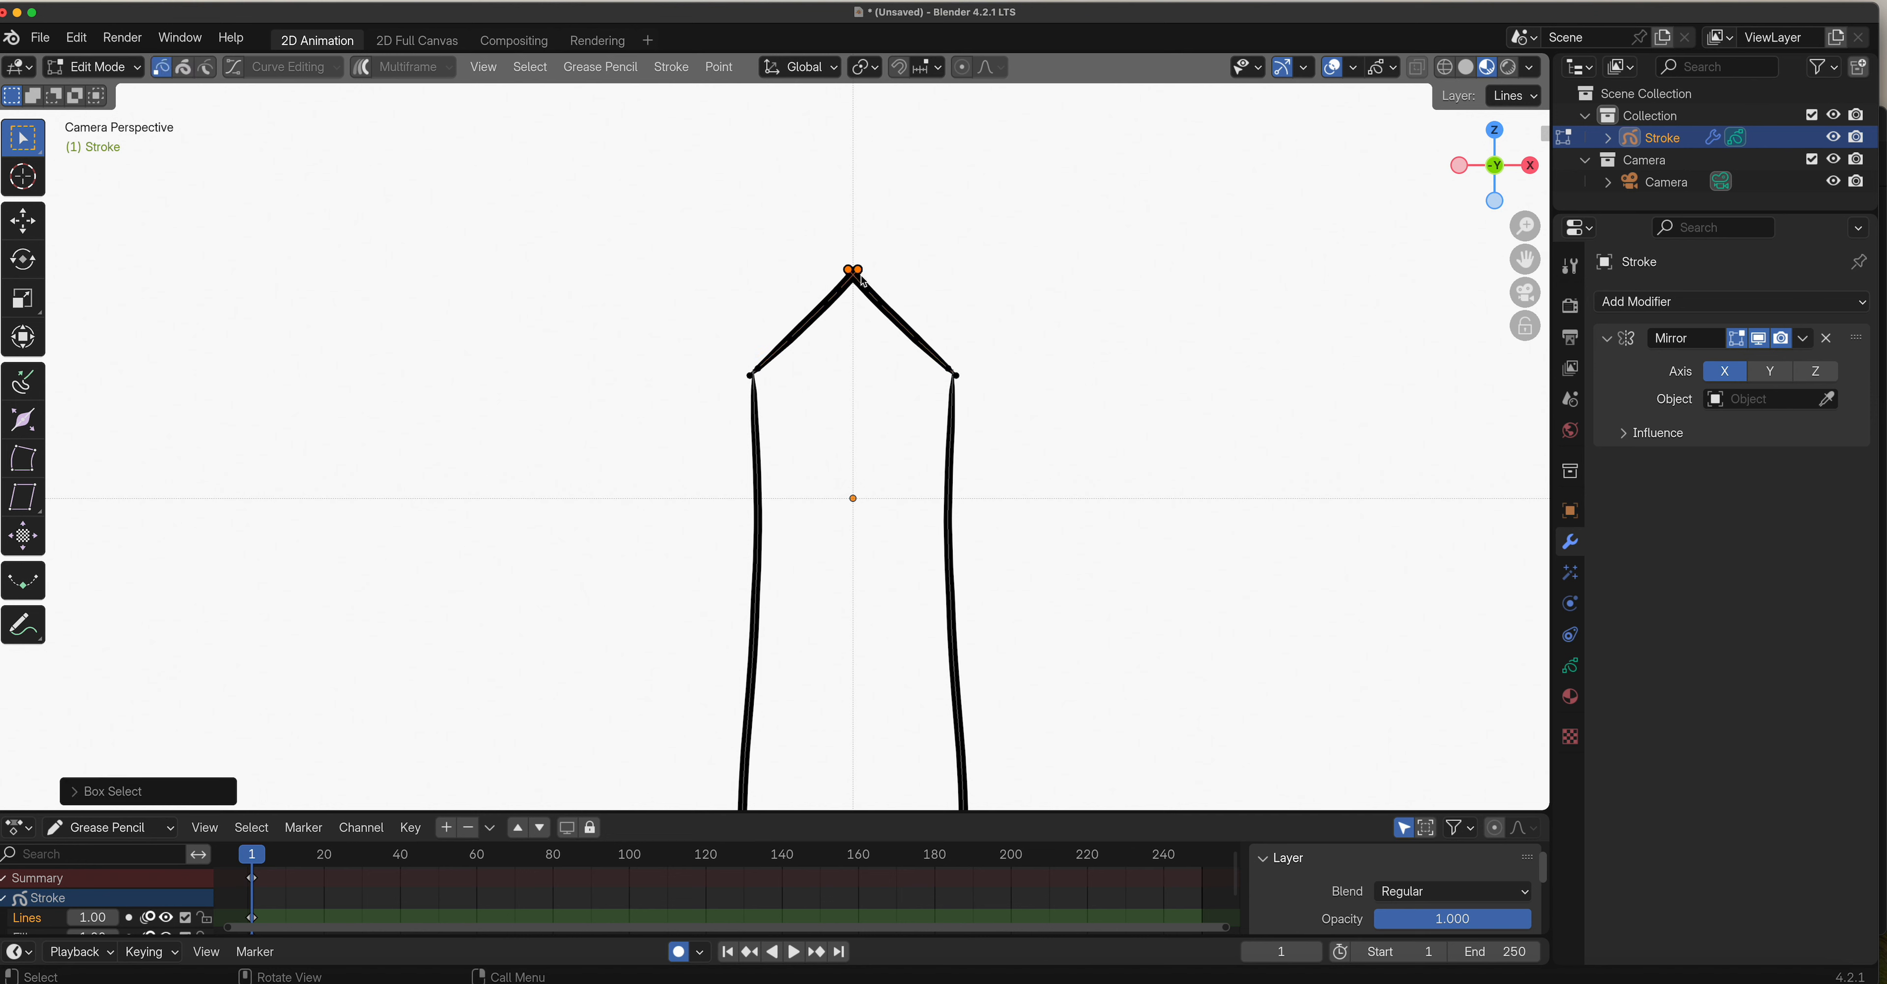
{"action": "key", "text": "g"}
{"action": "left_click", "coordinate": [857, 279]}
{"action": "key", "text": "g"}
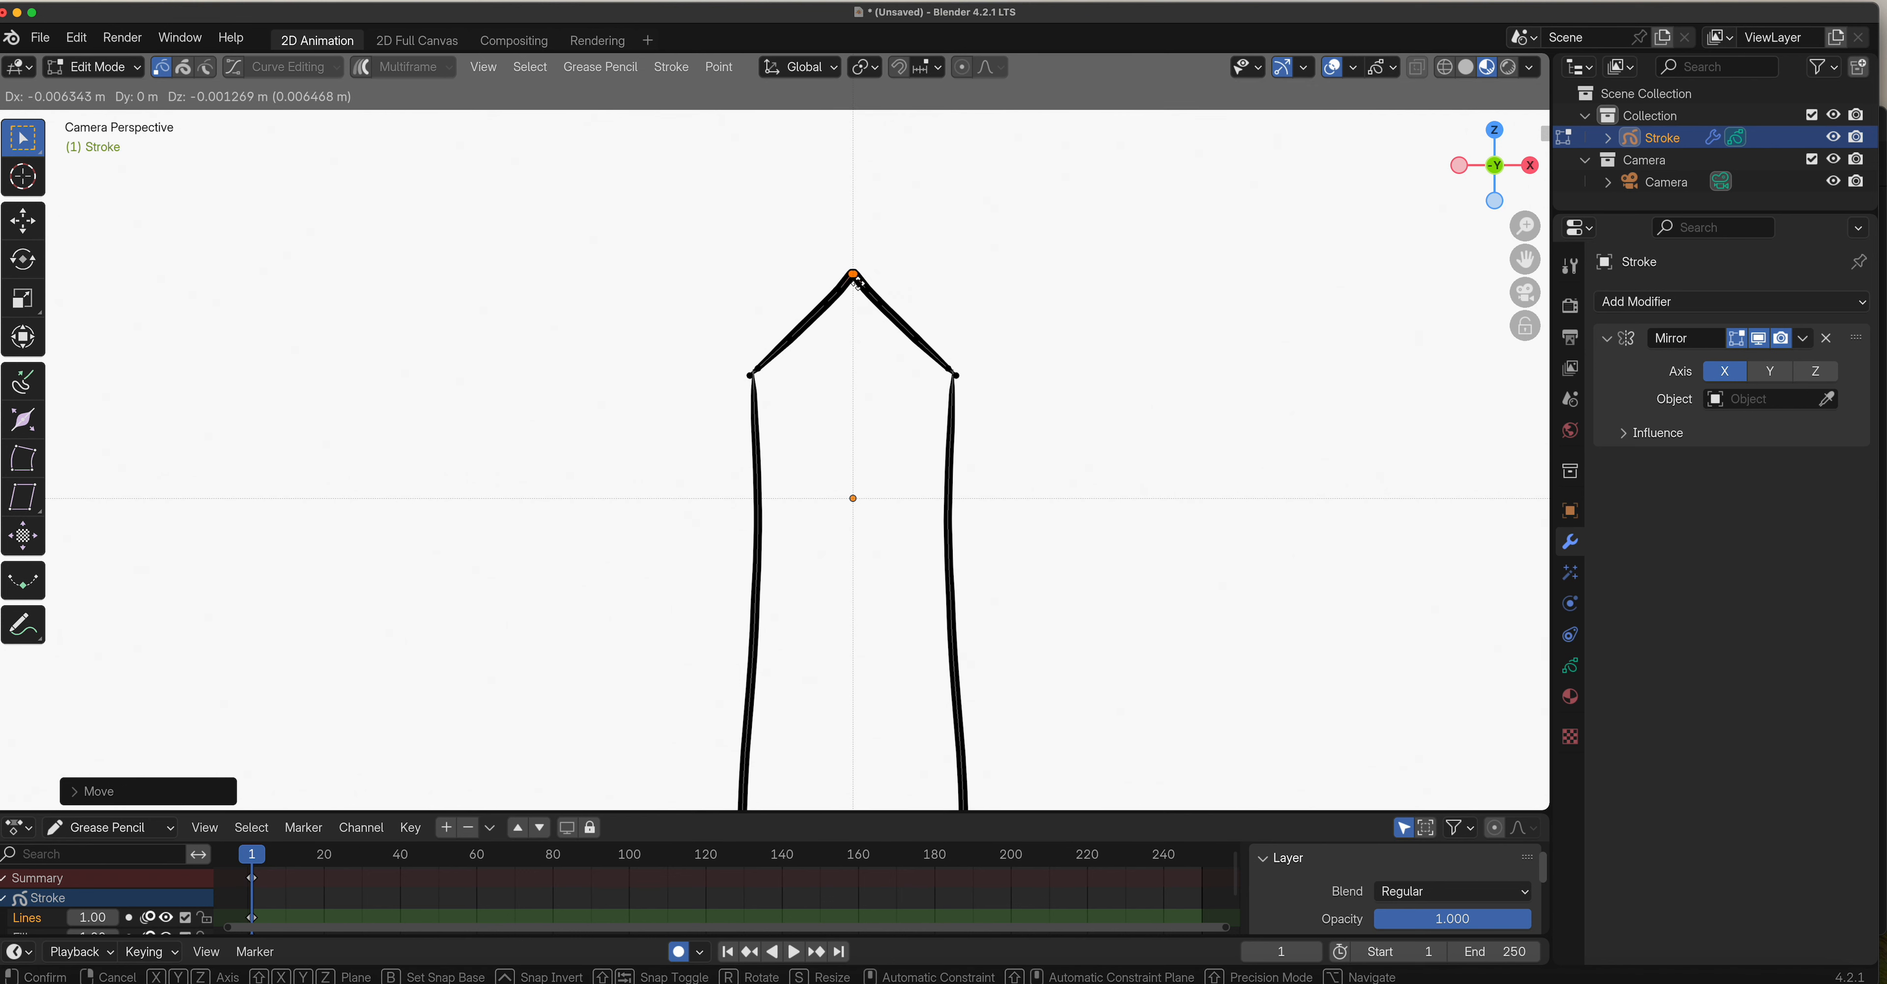
{"action": "left_click", "coordinate": [861, 287]}
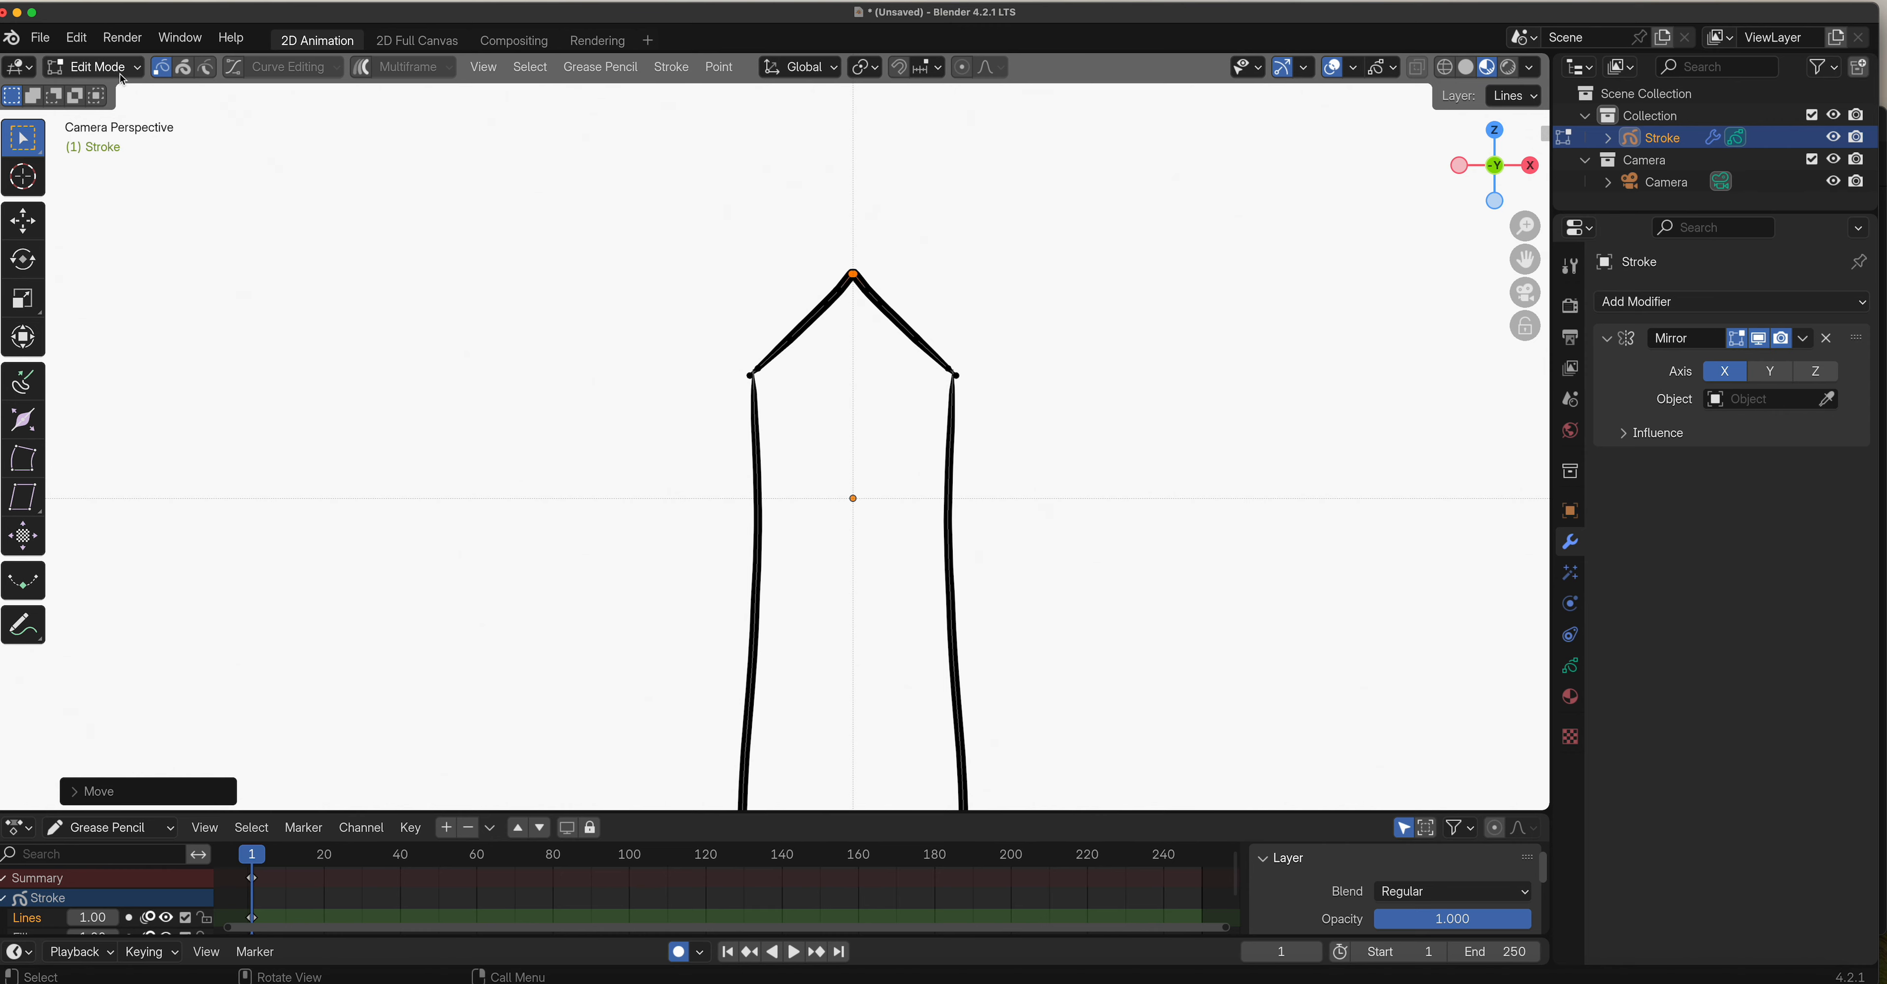
Return to Draw Mode and add an Array modifier to the mirrored picket.
{"action": "left_click", "coordinate": [99, 67]}
{"action": "left_click", "coordinate": [121, 165]}
{"action": "left_click_drag", "start_coordinate": [1525, 226], "coordinate": [1506, 432]}
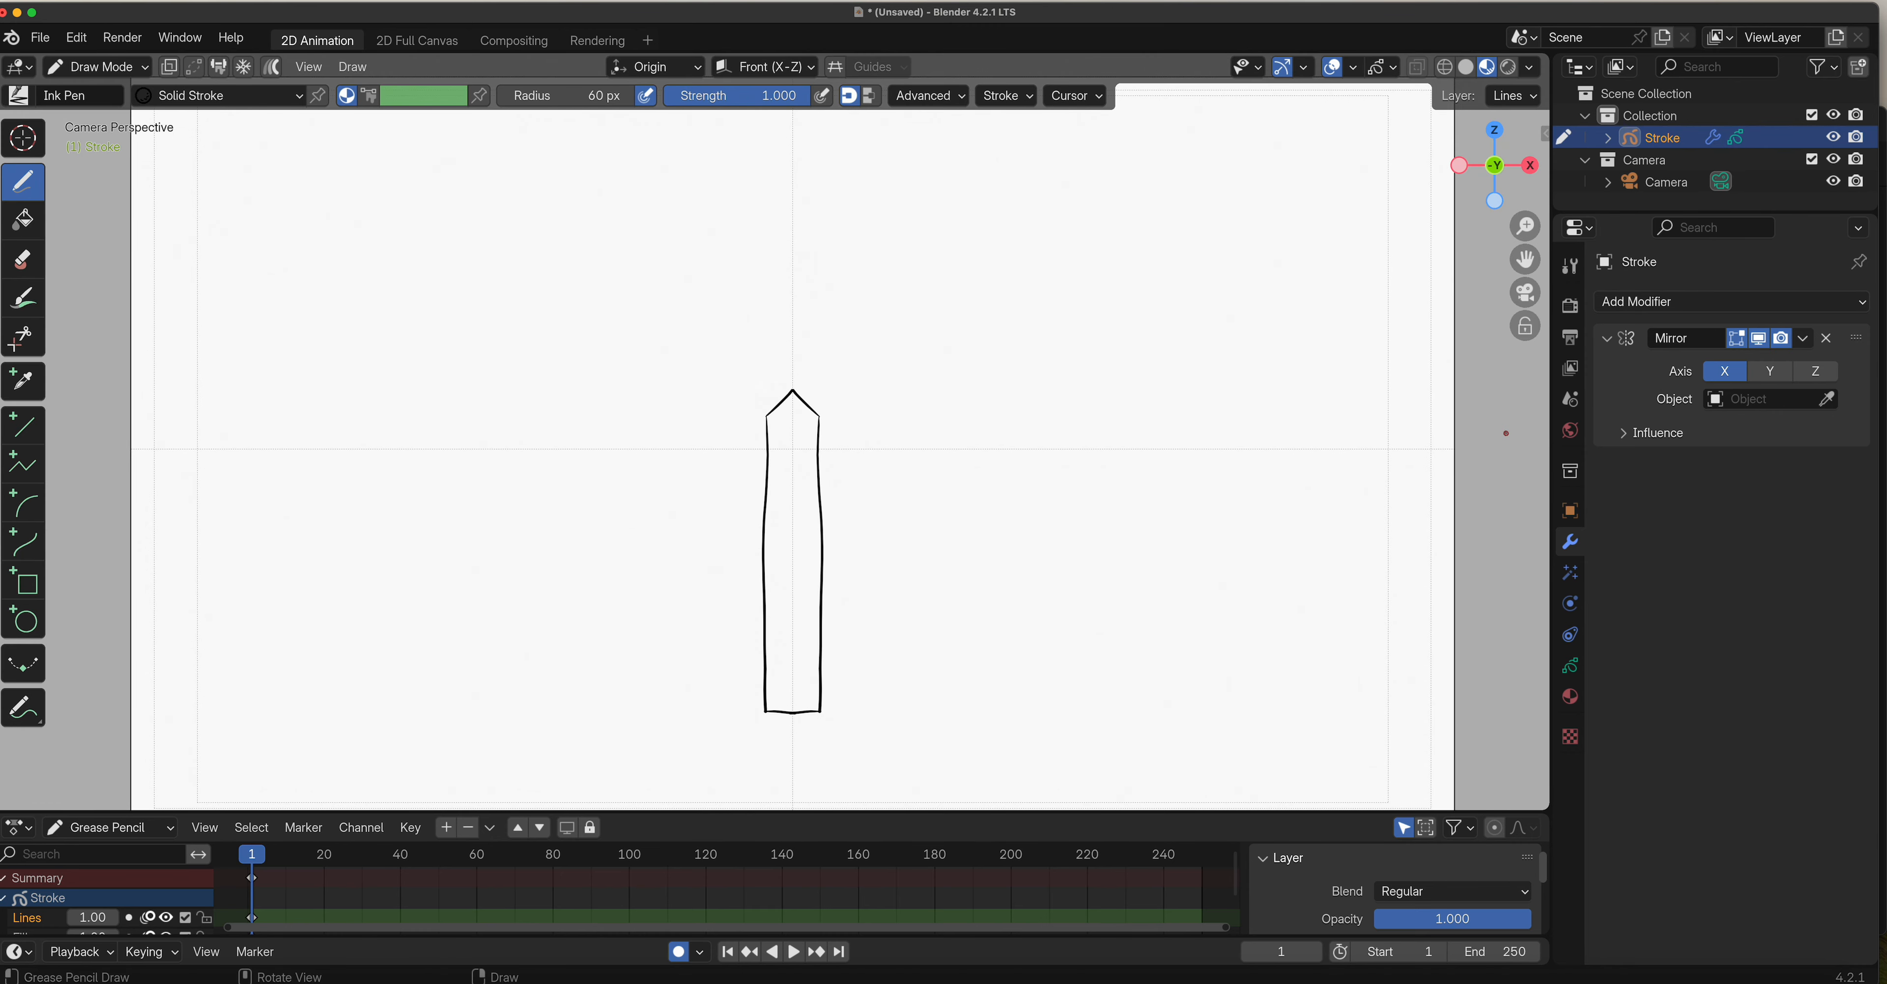
{"action": "middle_click_drag", "start_coordinate": [986, 523], "coordinate": [860, 454], "text": "shift"}
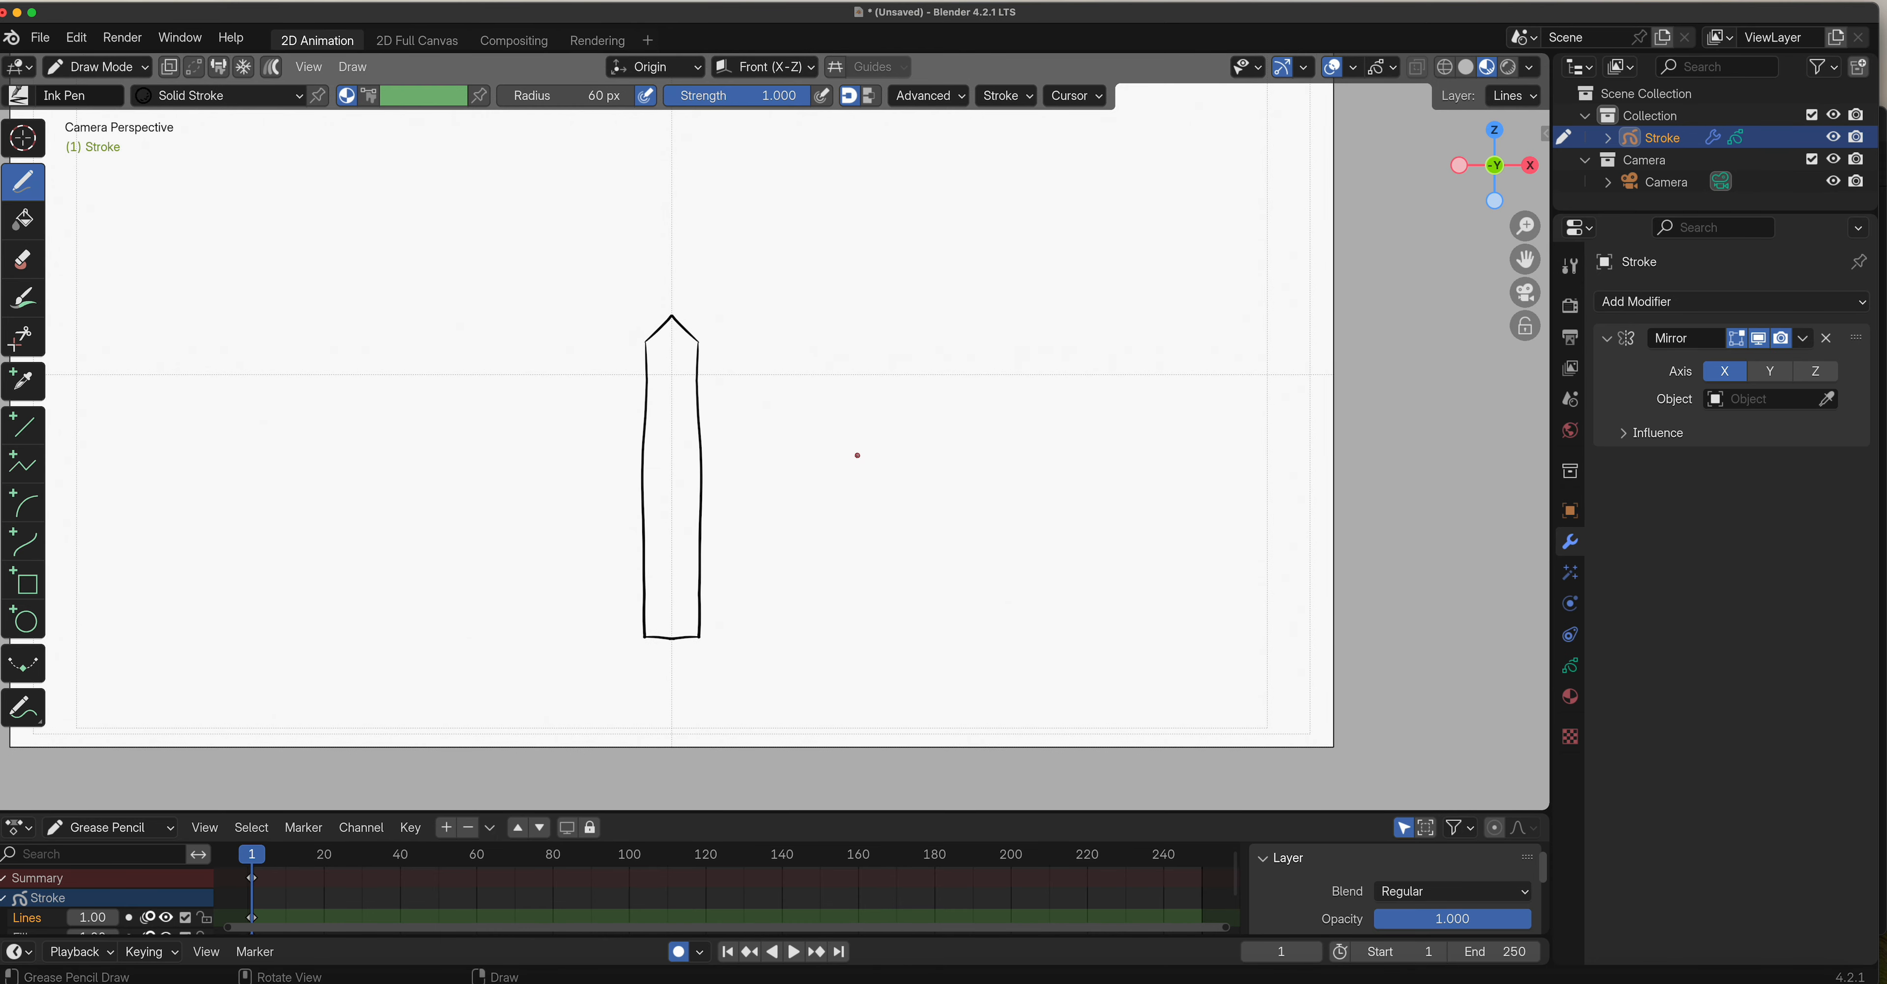
{"action": "left_click", "coordinate": [1723, 309]}
{"action": "left_click", "coordinate": [1506, 363]}
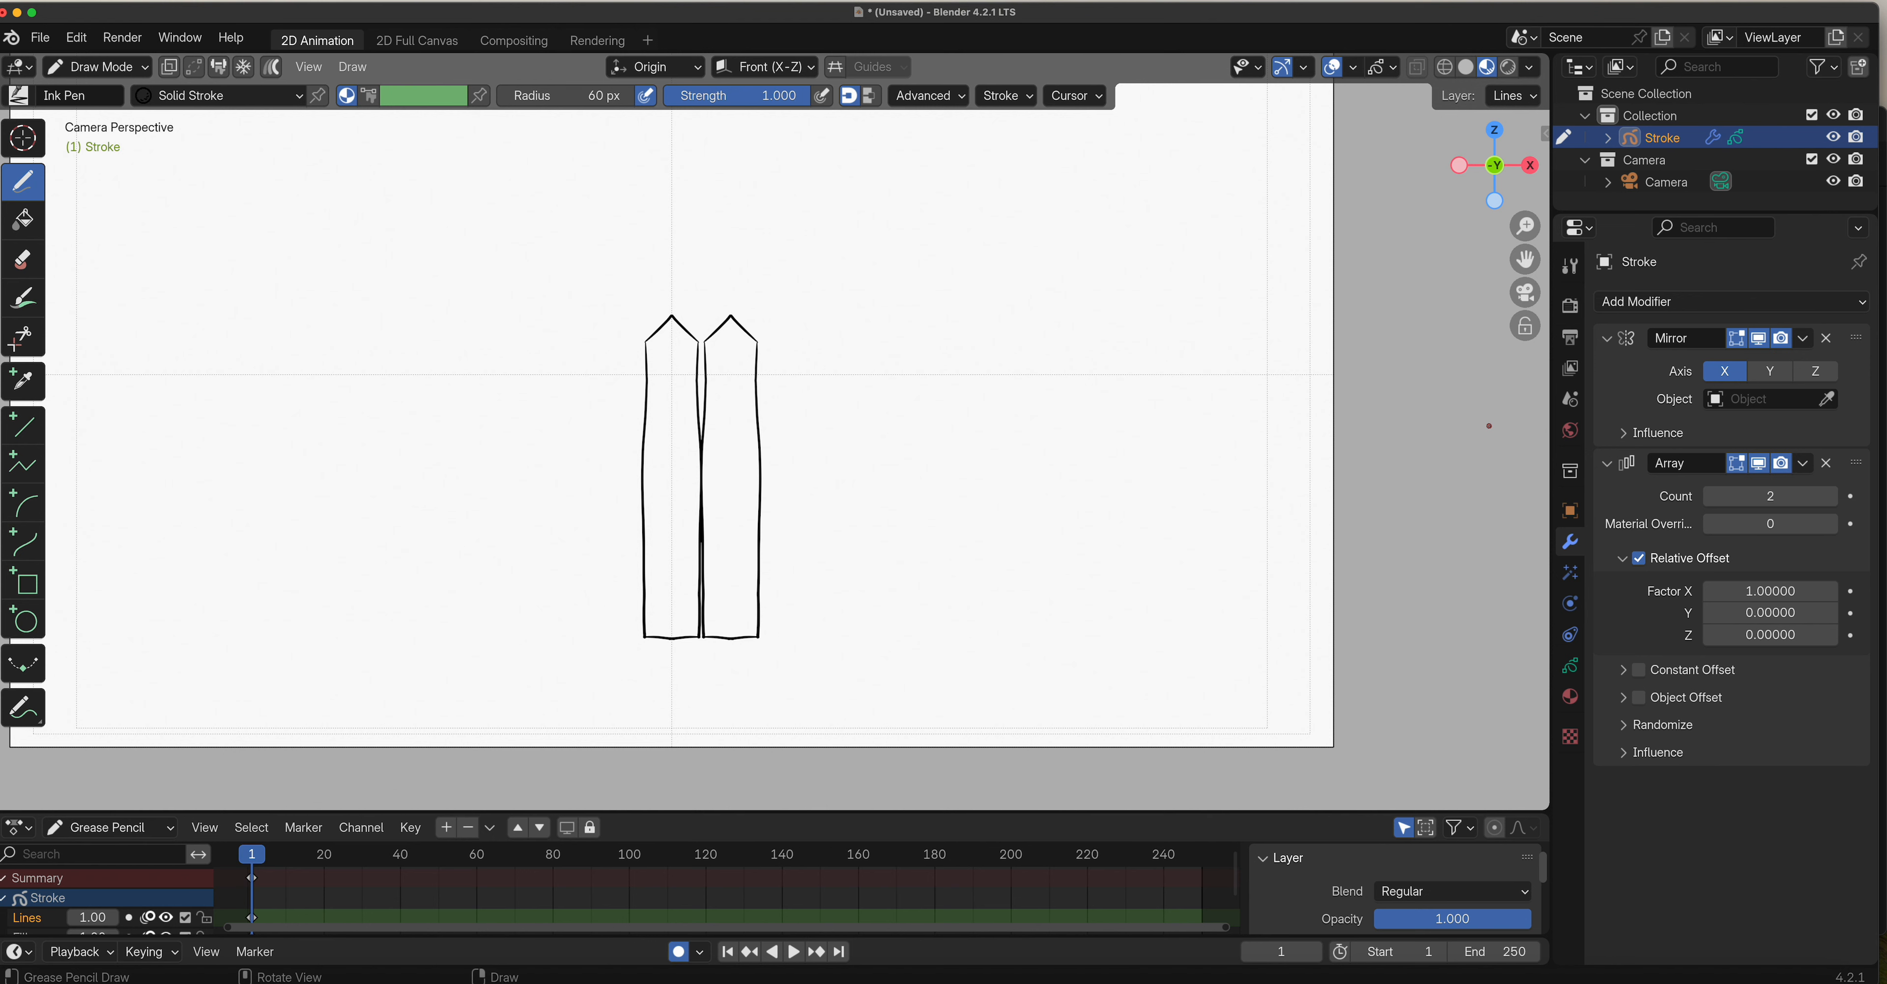
Collapse the Mirror modifier's settings and set the Array count to 10.
{"action": "left_click", "coordinate": [1606, 338]}
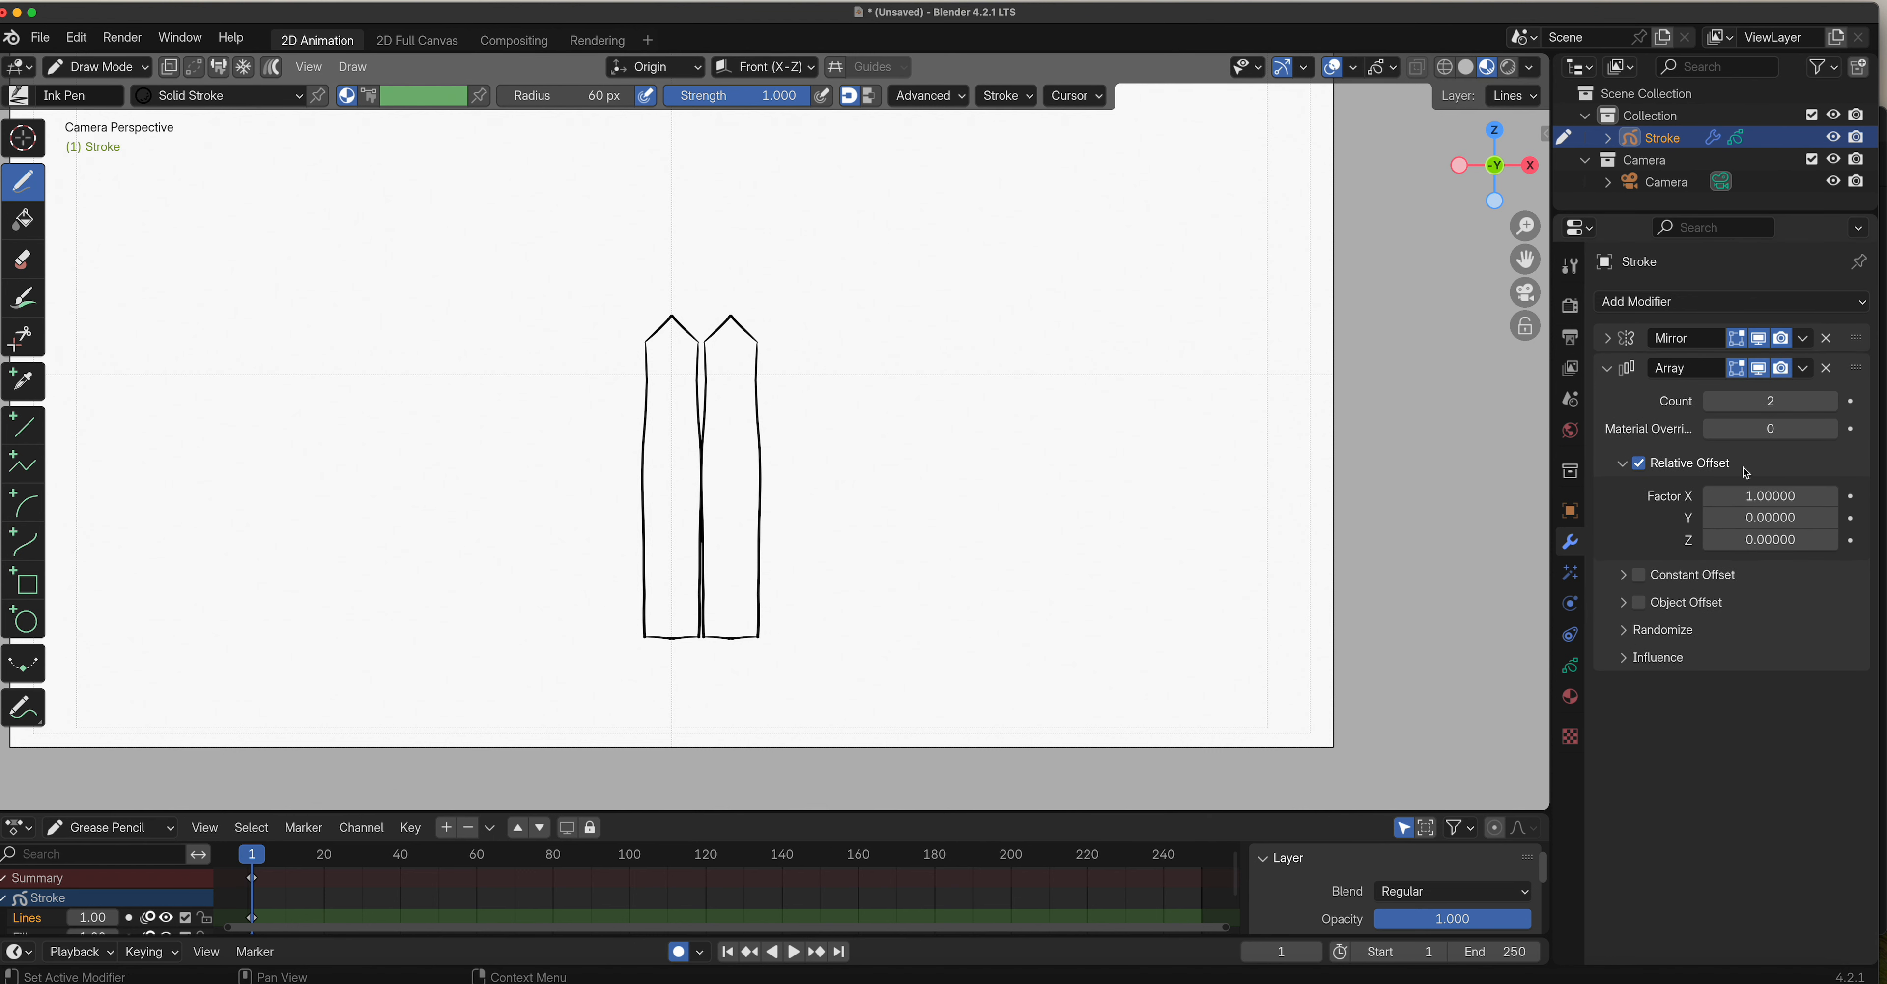
{"action": "left_click", "coordinate": [1832, 401]}
{"action": "left_click", "coordinate": [1833, 401]}
{"action": "left_click", "coordinate": [1832, 401]}
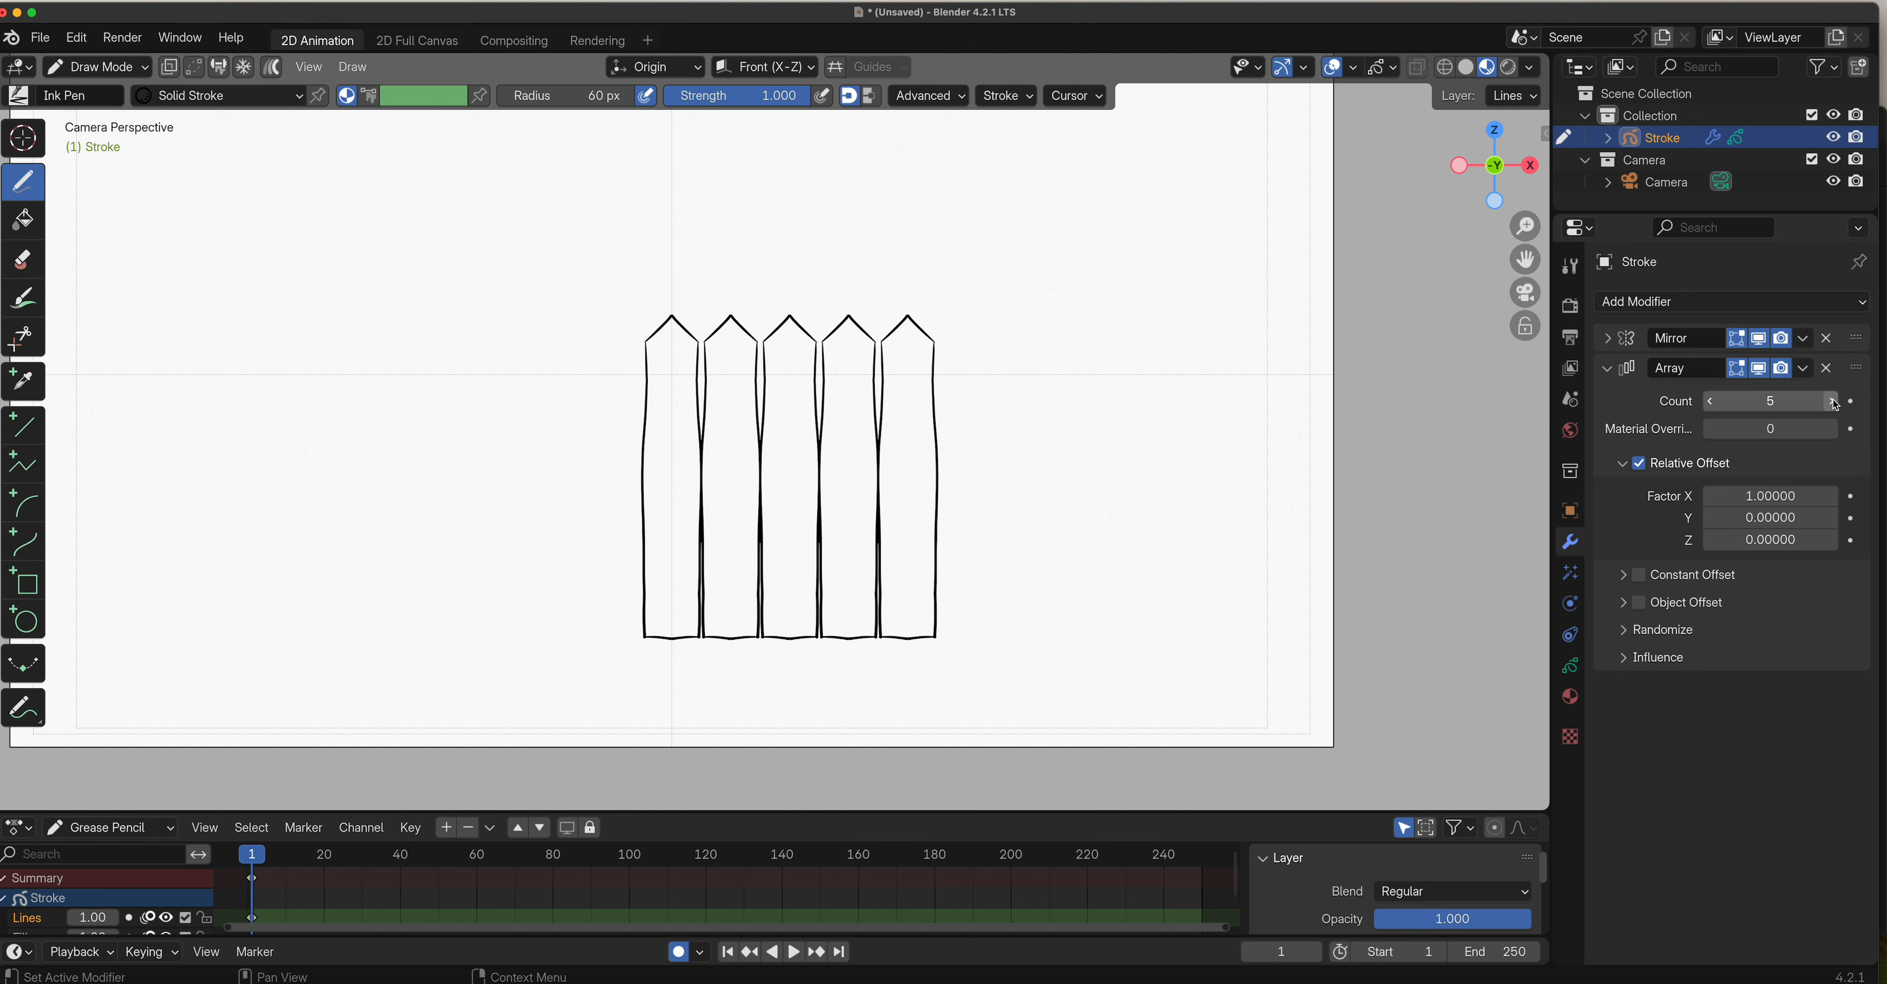
{"action": "left_click", "coordinate": [1833, 401]}
{"action": "left_click", "coordinate": [1832, 401]}
{"action": "left_click", "coordinate": [1833, 402]}
{"action": "left_click", "coordinate": [1835, 403]}
{"action": "left_click", "coordinate": [1833, 402]}
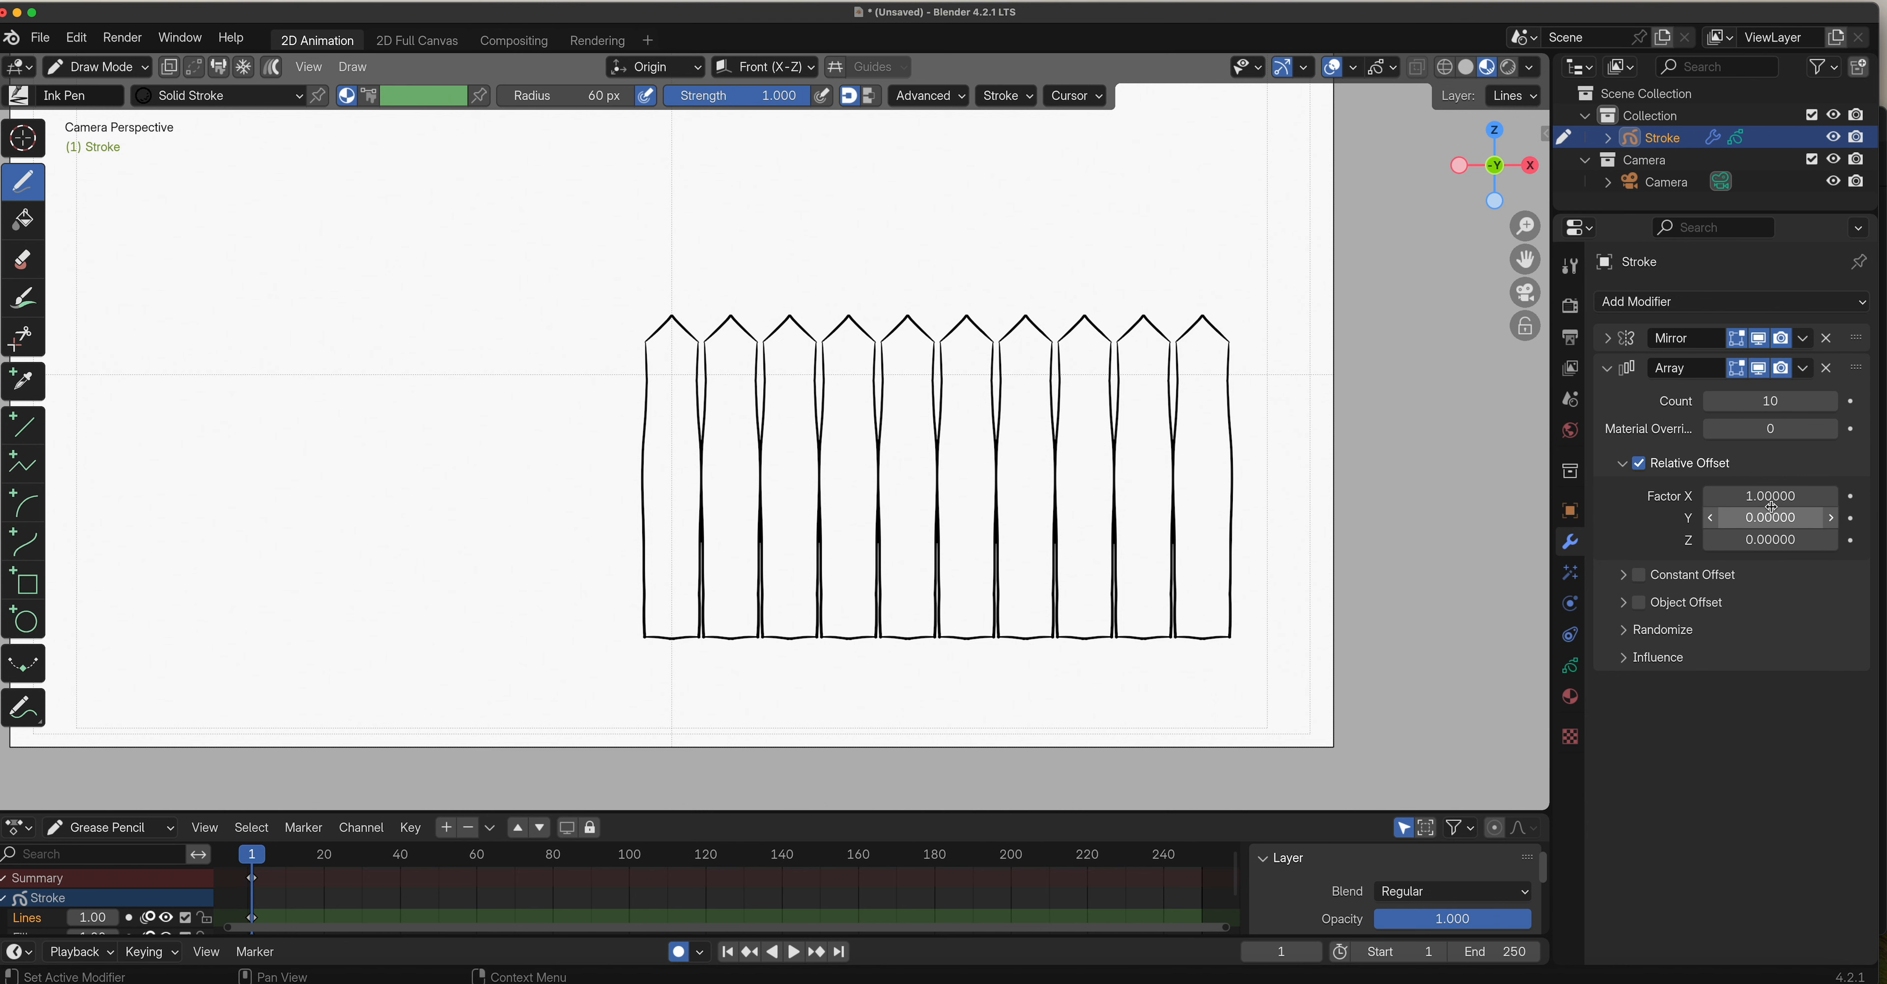
Set the array's relative offset Factor X to 1.12 to leave gaps between the pickets.
{"action": "left_click", "coordinate": [1833, 494]}
{"action": "left_click", "coordinate": [1833, 495]}
{"action": "left_click", "coordinate": [1834, 496]}
{"action": "left_click", "coordinate": [1831, 495]}
{"action": "left_click", "coordinate": [1831, 495]}
{"action": "left_click", "coordinate": [1831, 495]}
{"action": "left_click", "coordinate": [1831, 494]}
{"action": "left_click", "coordinate": [1831, 495]}
{"action": "left_click", "coordinate": [1831, 495]}
{"action": "left_click", "coordinate": [1831, 495]}
{"action": "left_click", "coordinate": [1831, 495]}
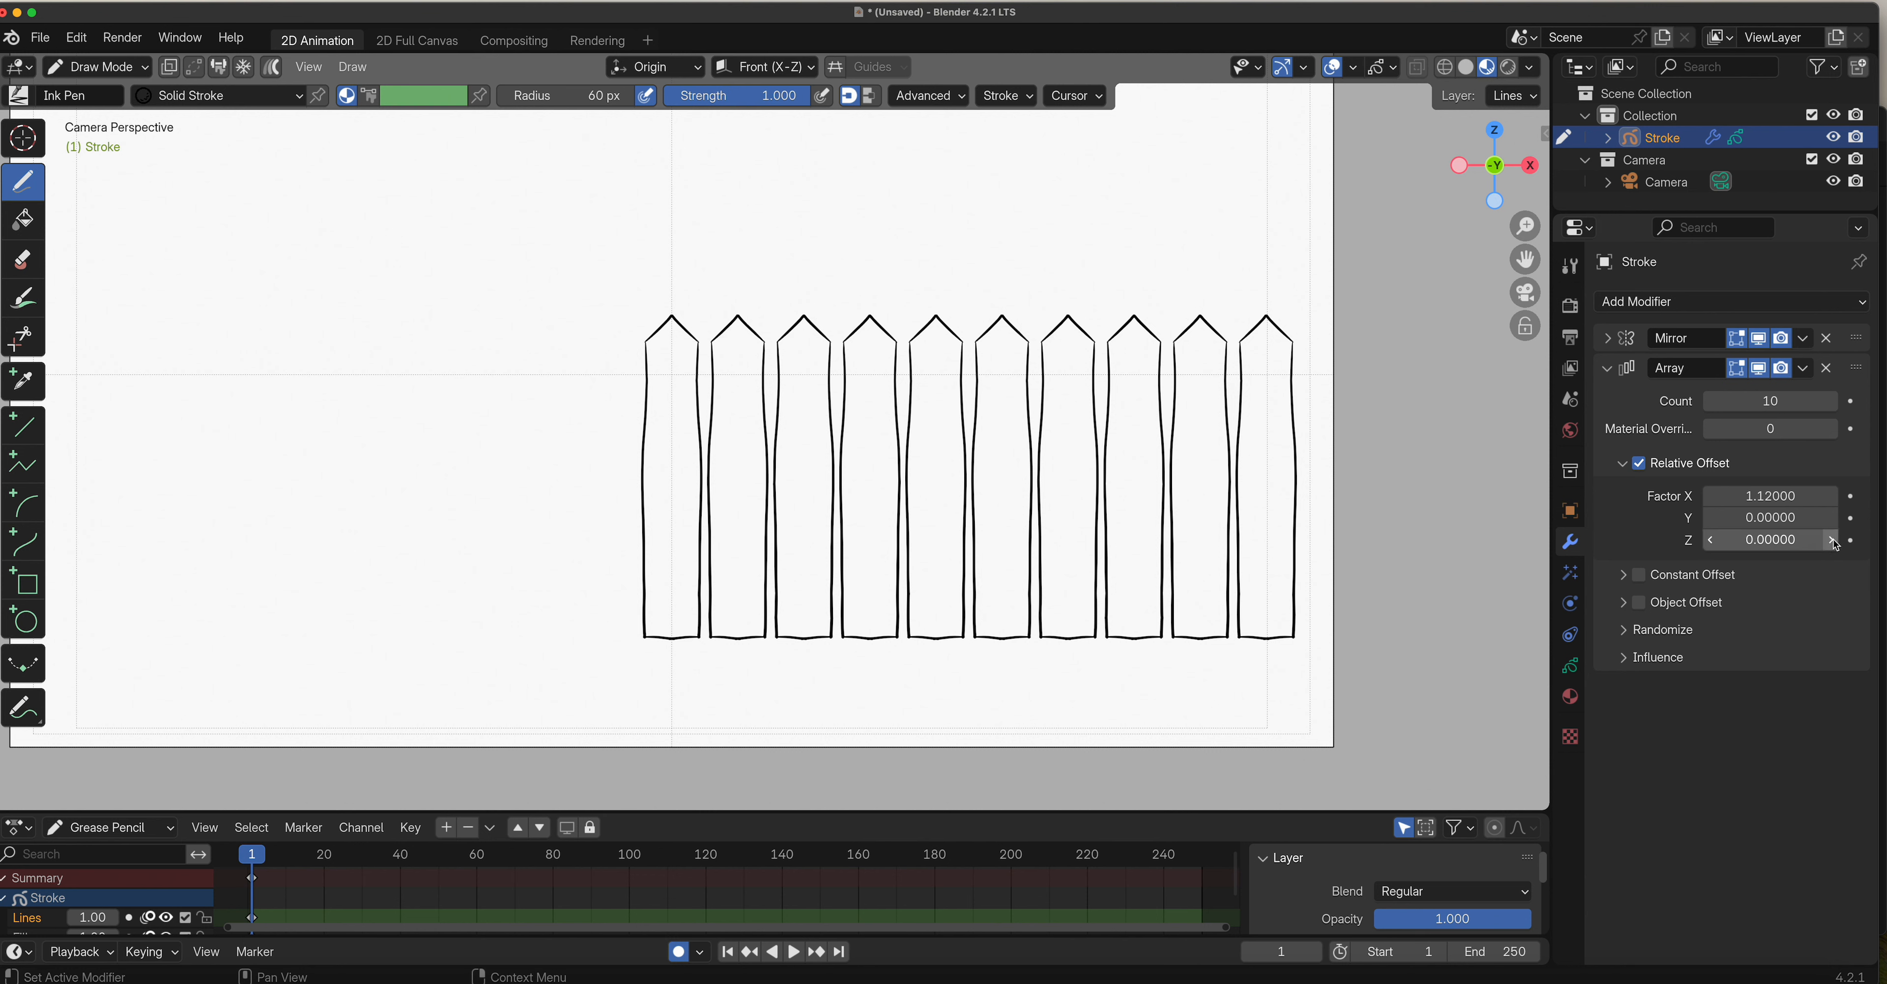
Try a relative Z offset of -0.18 on the array and undo it.
{"action": "mouse_move", "coordinate": [1771, 542]}
{"action": "left_mouse_down"}
{"action": "mouse_move", "coordinate": [1794, 542]}
{"action": "mouse_move", "coordinate": [1774, 532]}
{"action": "left_mouse_up"}
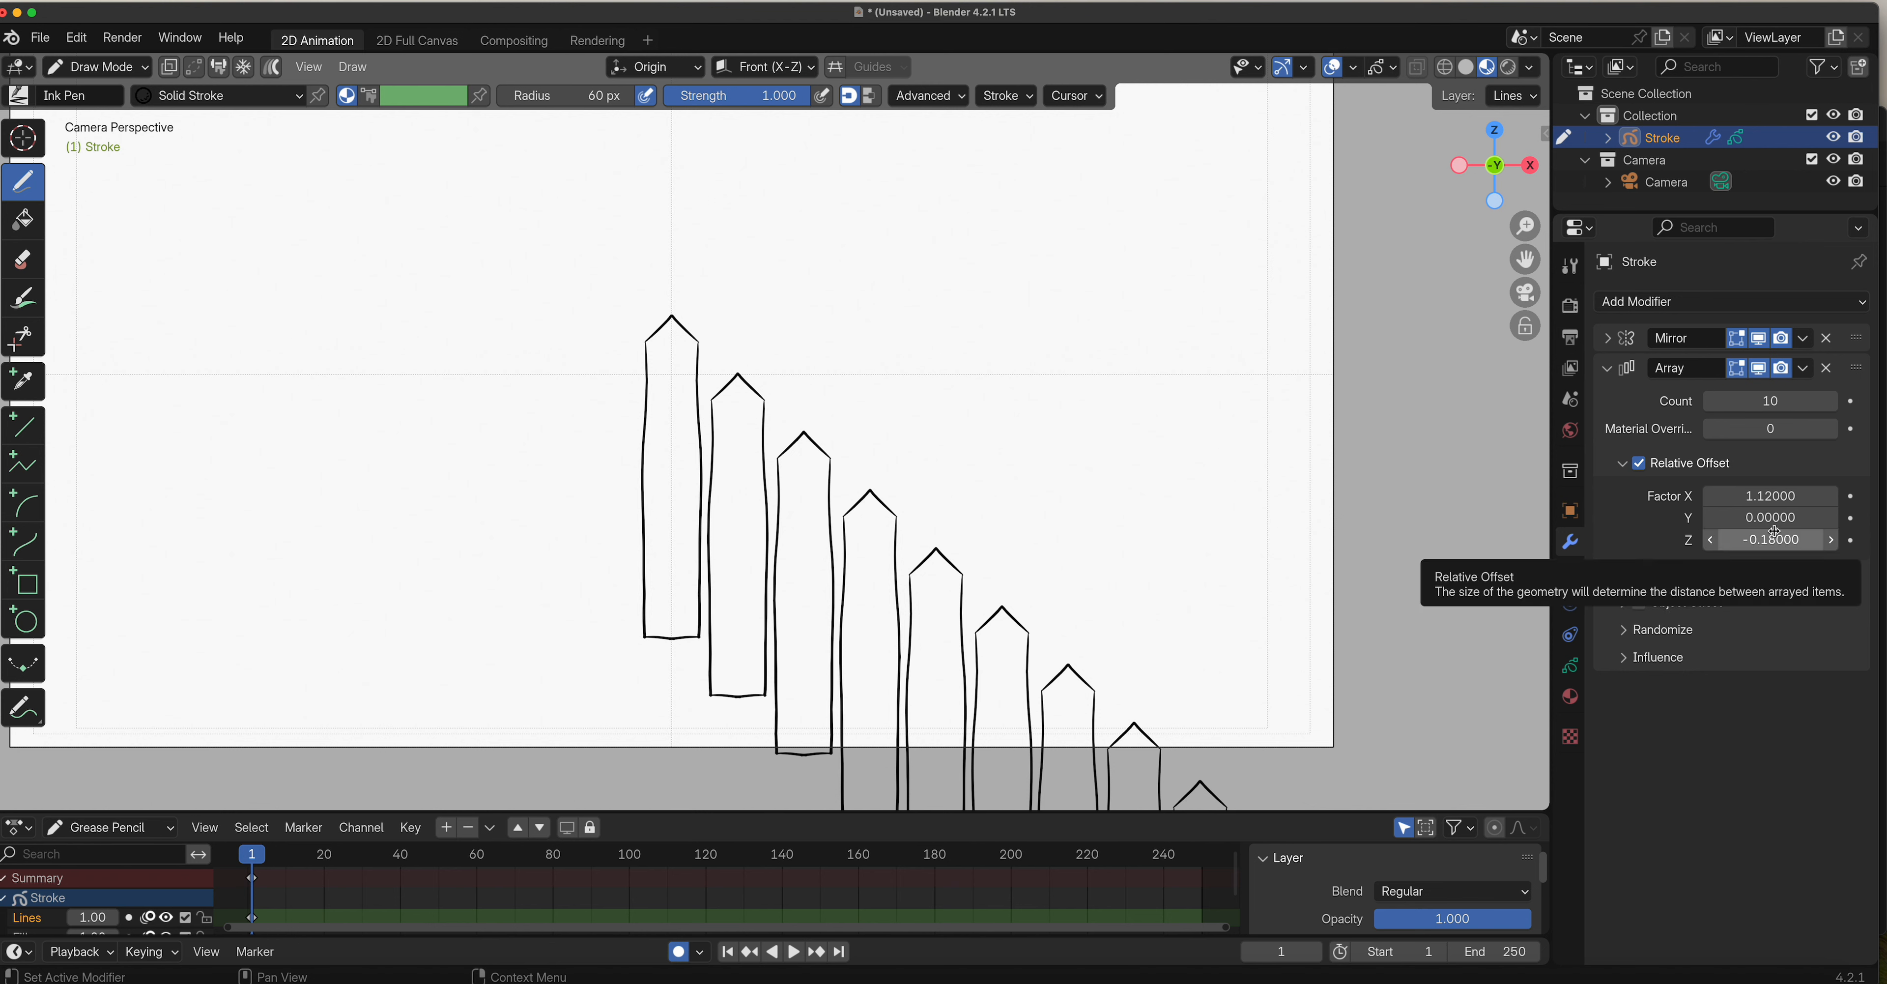
{"action": "key", "text": "super+z"}
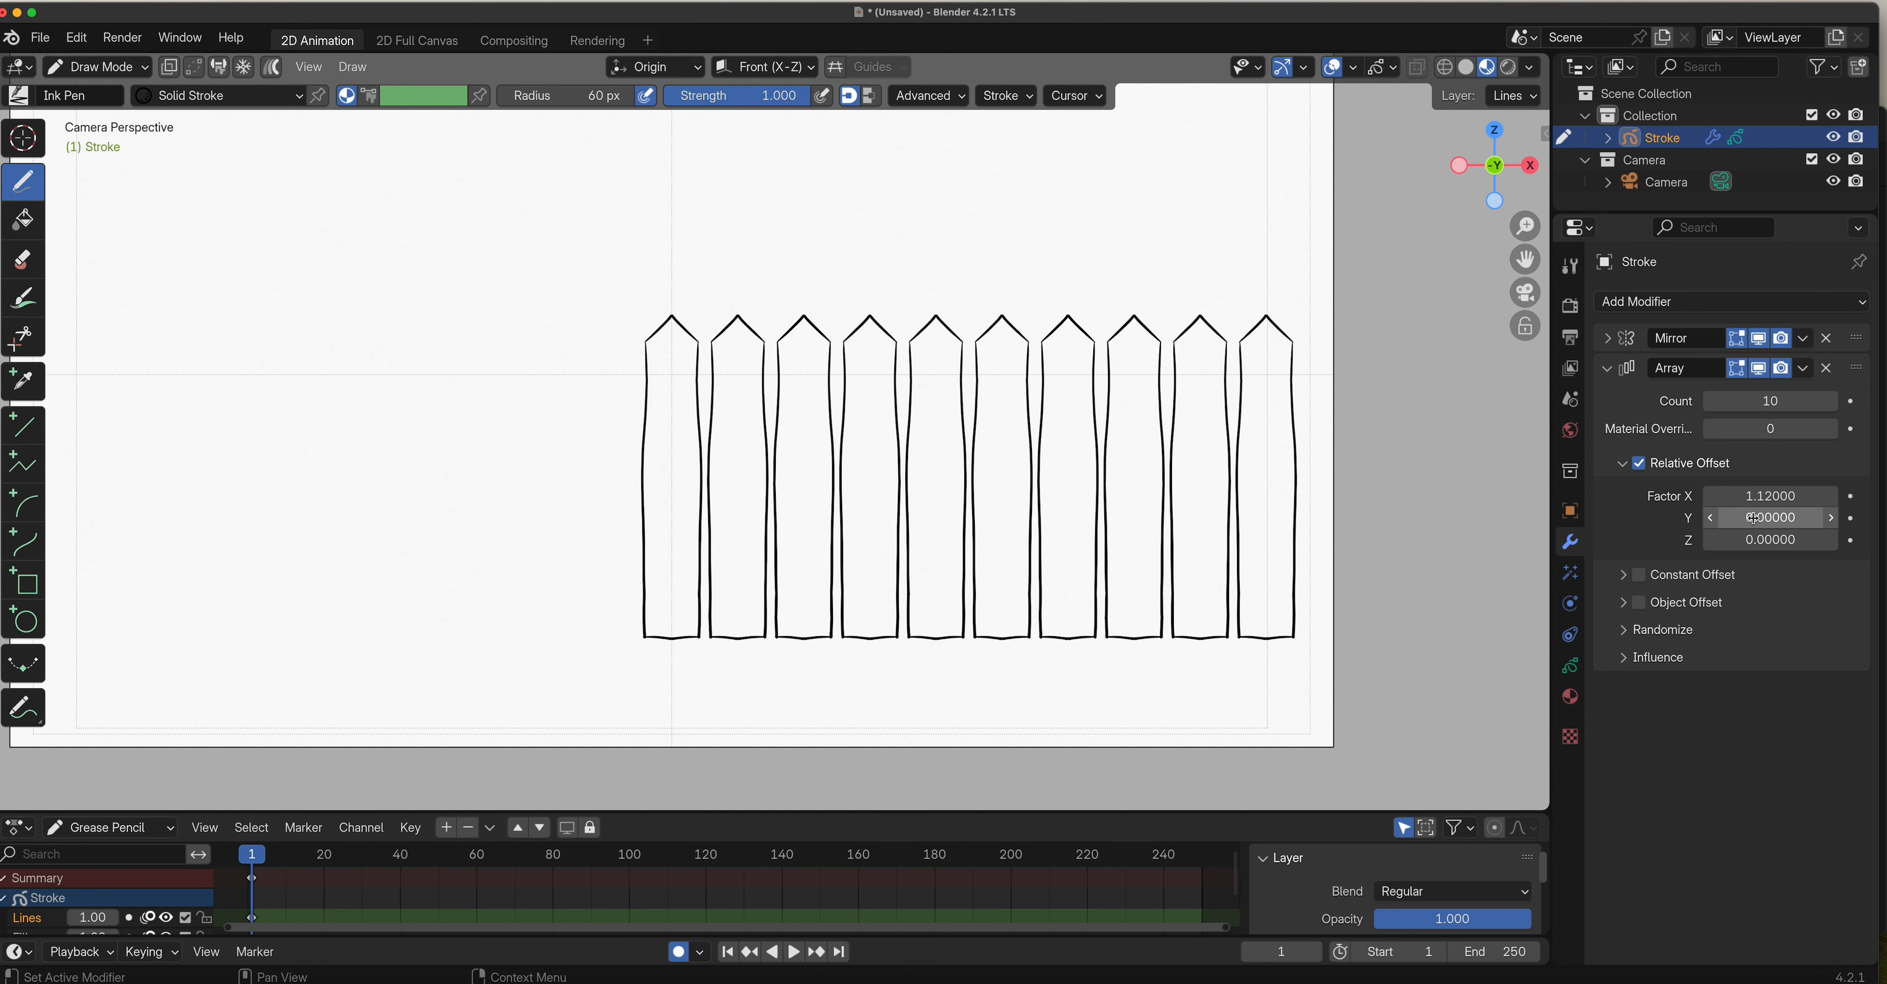
Set the array's relative Y offset to 57.5 so the fence recedes into depth, checking it from an angle and in camera view.
{"action": "left_click_drag", "start_coordinate": [1756, 518], "coordinate": [1884, 521]}
{"action": "mouse_move", "coordinate": [1743, 518]}
{"action": "left_mouse_down"}
{"action": "mouse_move", "coordinate": [1884, 517]}
{"action": "mouse_move", "coordinate": [1710, 517]}
{"action": "mouse_move", "coordinate": [1721, 541]}
{"action": "left_mouse_up"}
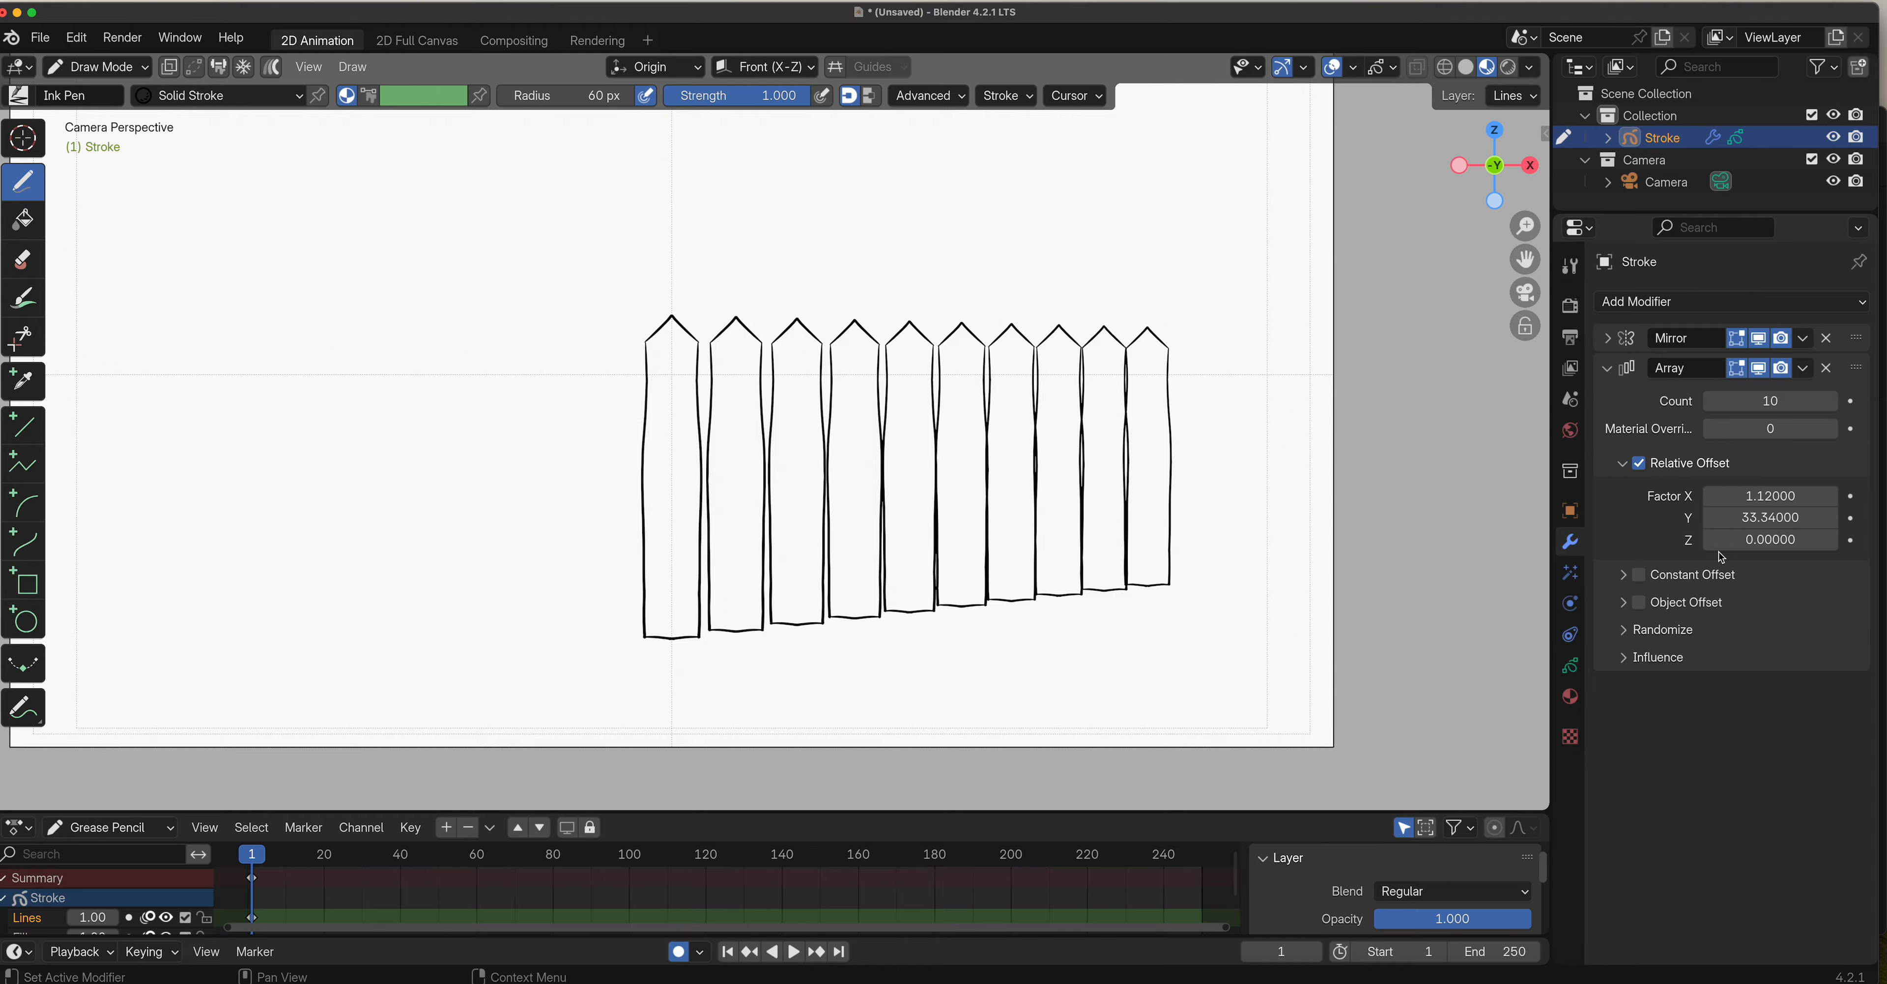
{"action": "middle_click_drag", "start_coordinate": [1095, 498], "coordinate": [1010, 586]}
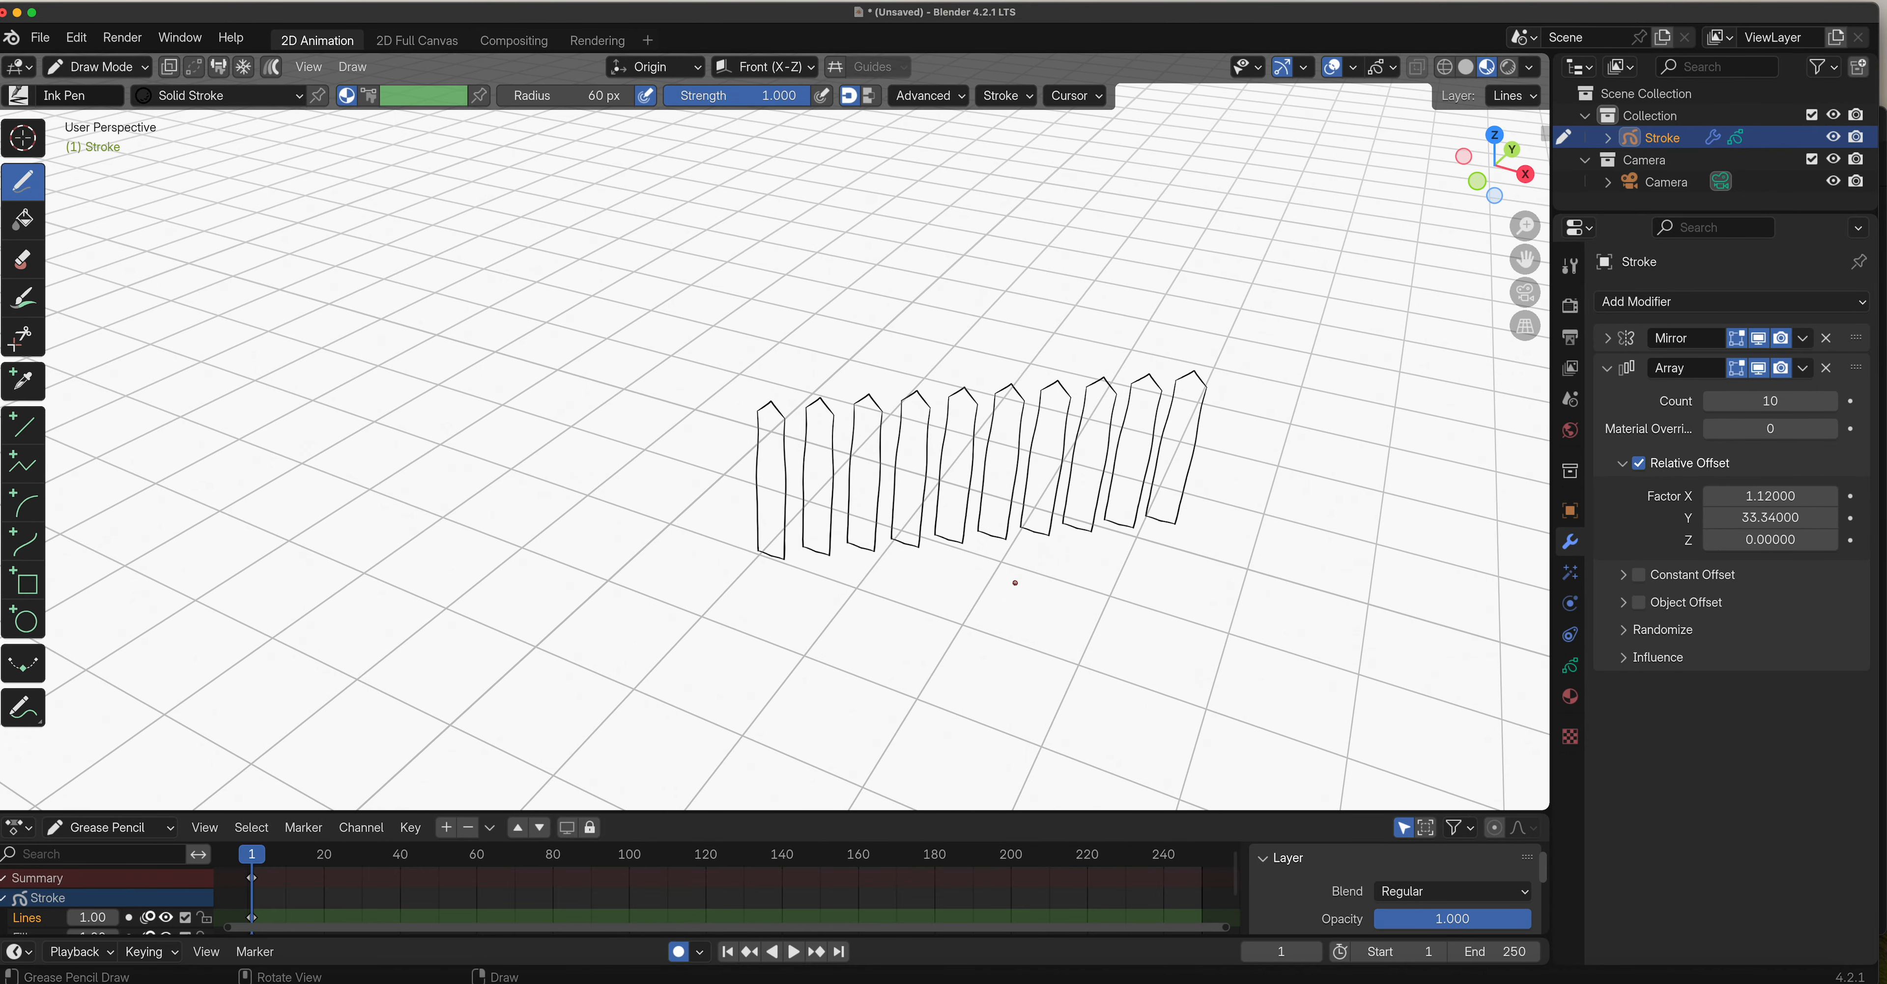
{"action": "left_click_drag", "start_coordinate": [1754, 516], "coordinate": [1852, 516]}
{"action": "left_click", "coordinate": [1531, 293]}
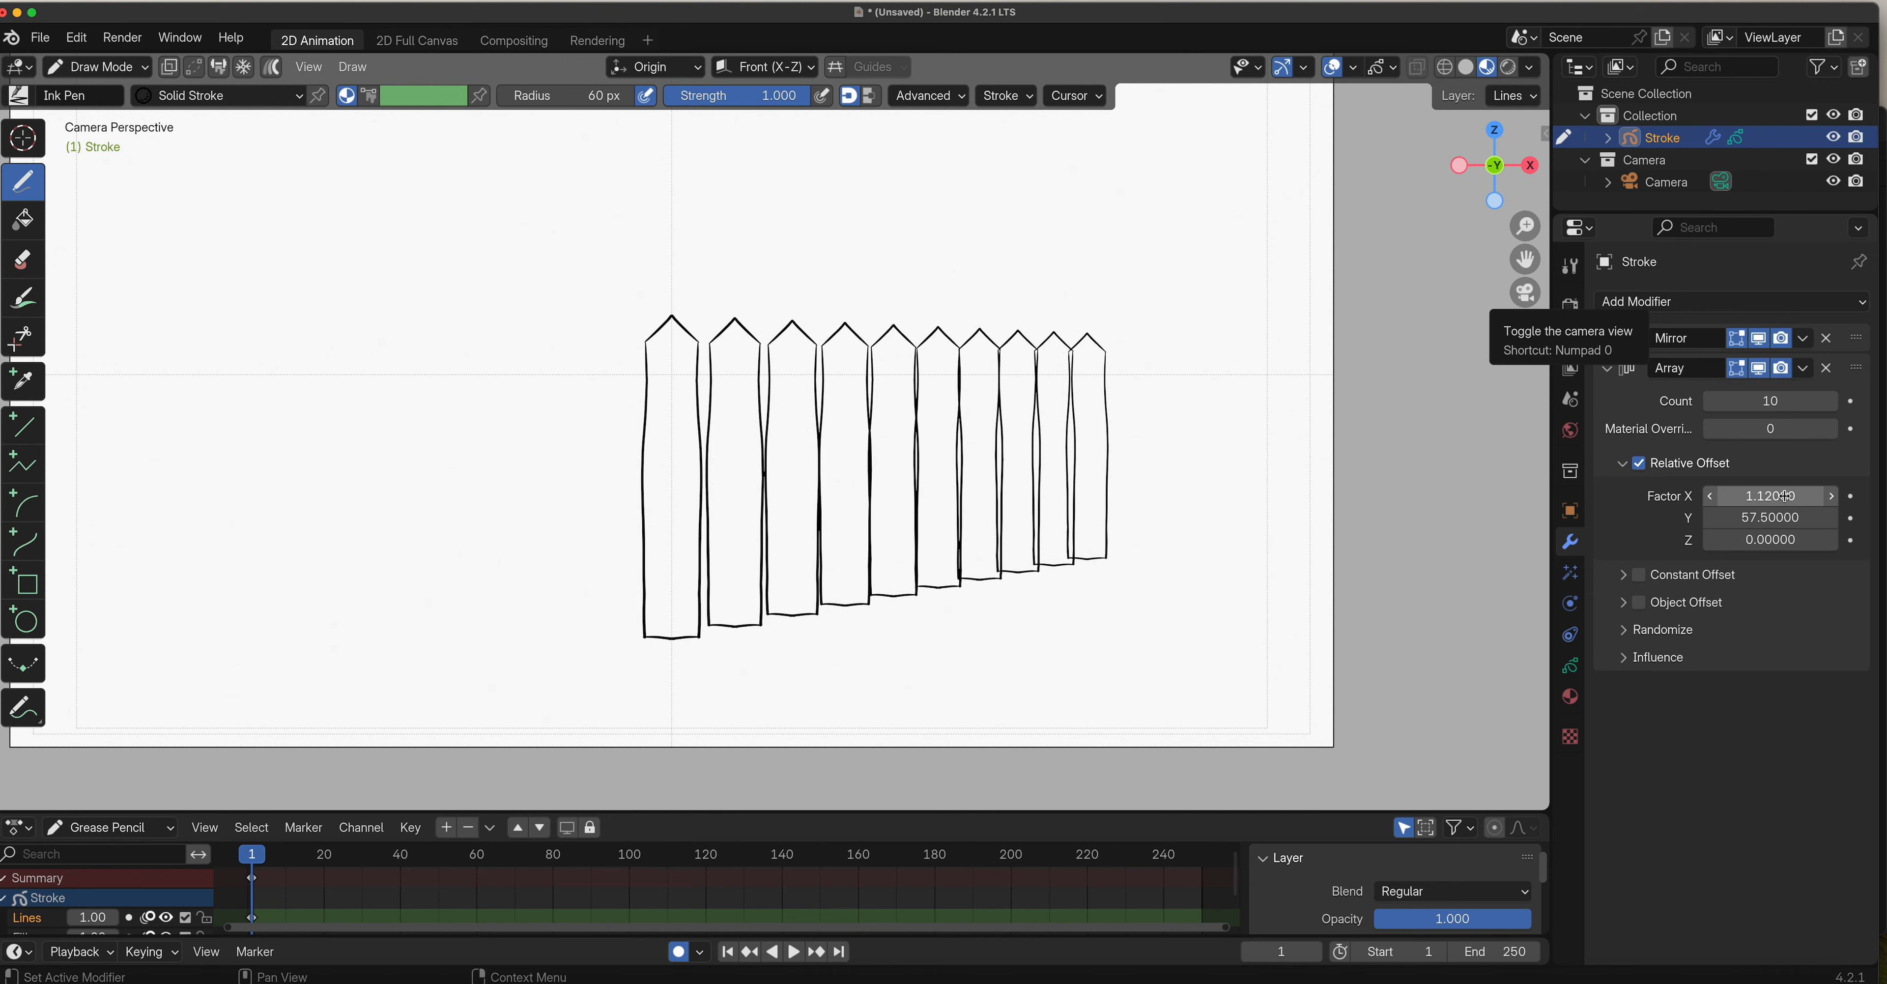
Try adjusting the relative X offset, add and remove a keyframe on it, and undo the latest changes.
{"action": "mouse_move", "coordinate": [1787, 495]}
{"action": "left_mouse_down"}
{"action": "mouse_move", "coordinate": [1692, 499]}
{"action": "mouse_move", "coordinate": [1778, 498]}
{"action": "left_mouse_up"}
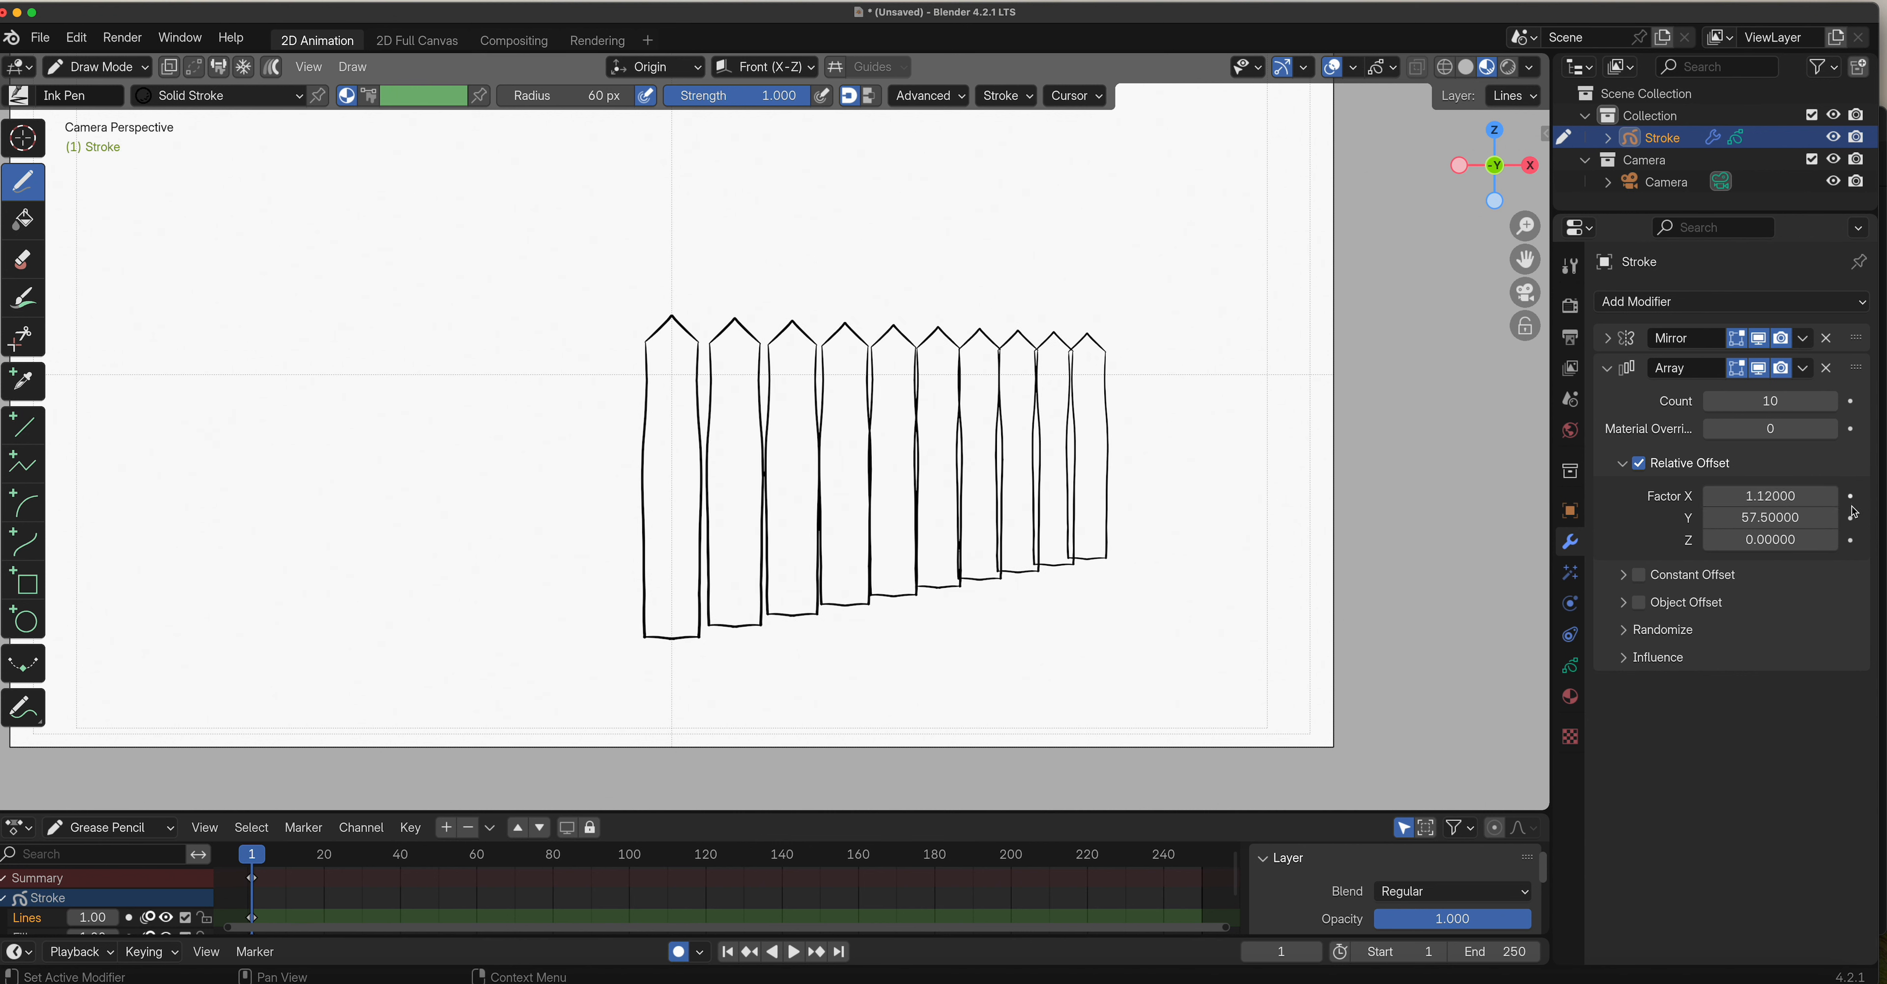
{"action": "left_click", "coordinate": [1851, 495]}
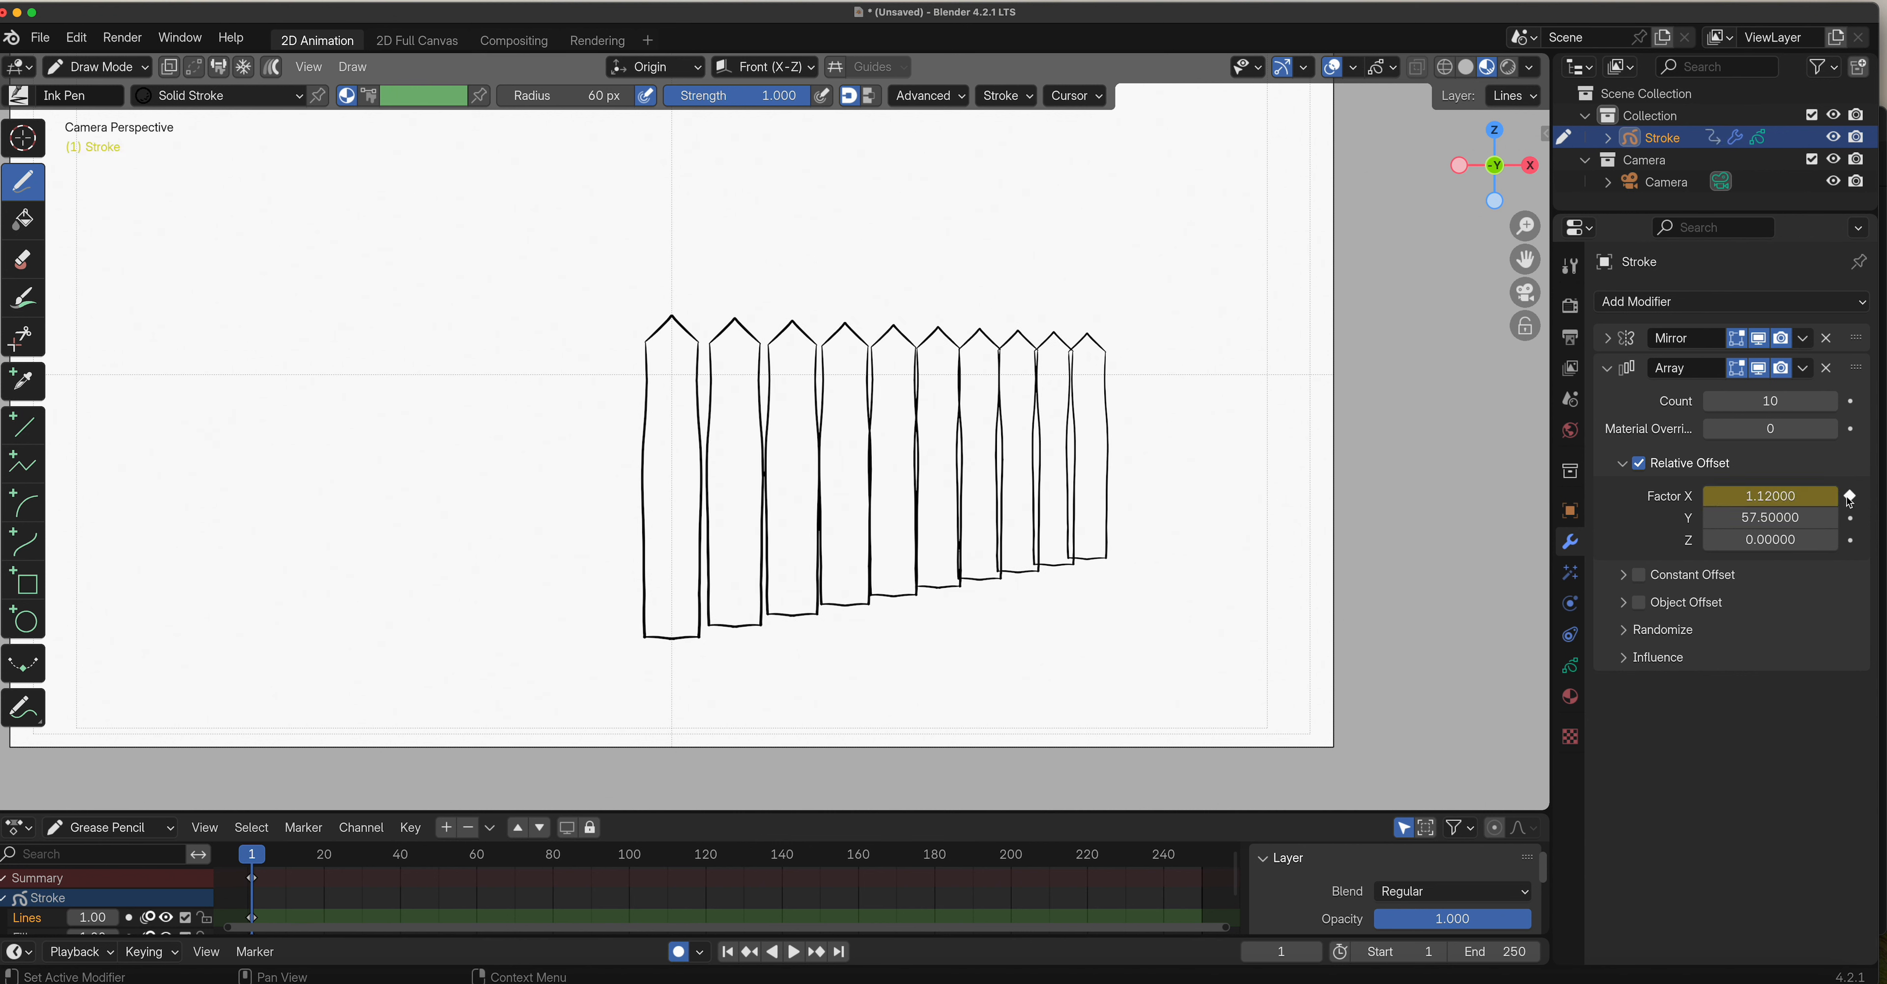
{"action": "left_click", "coordinate": [1851, 496]}
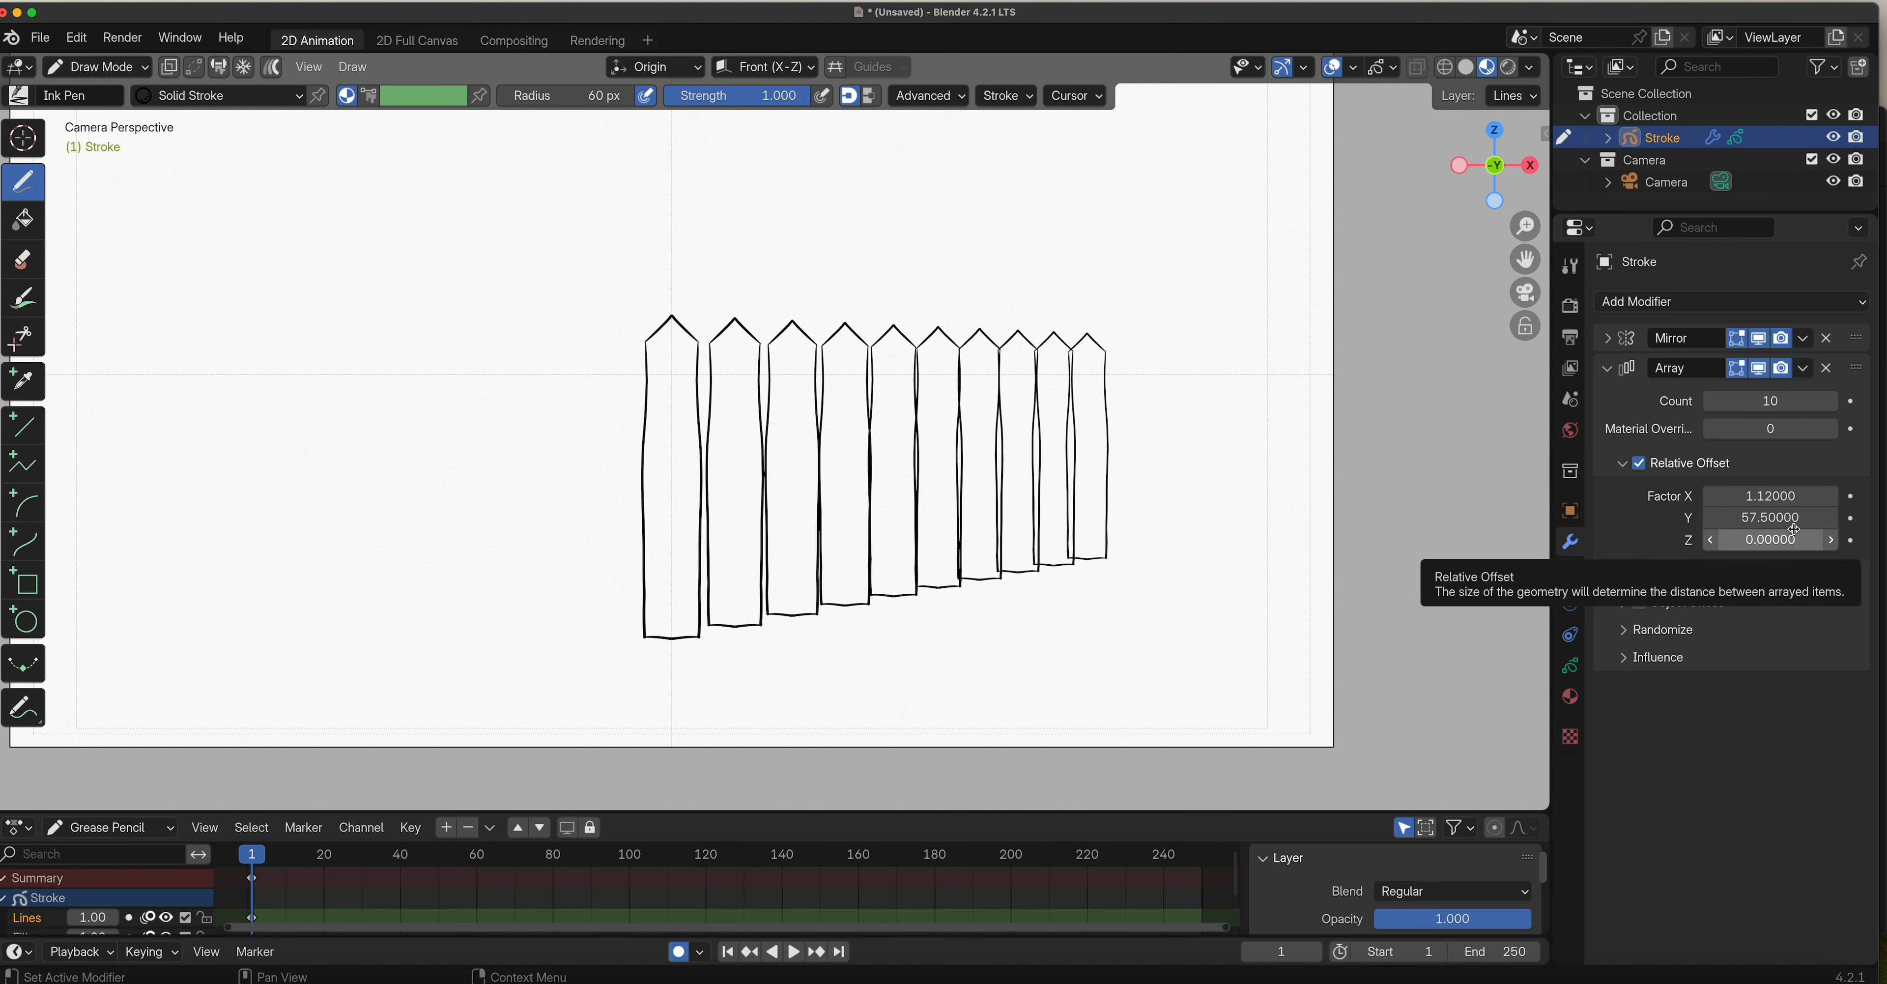
{"action": "key", "text": "super+z"}
{"action": "key", "text": "super+z"}
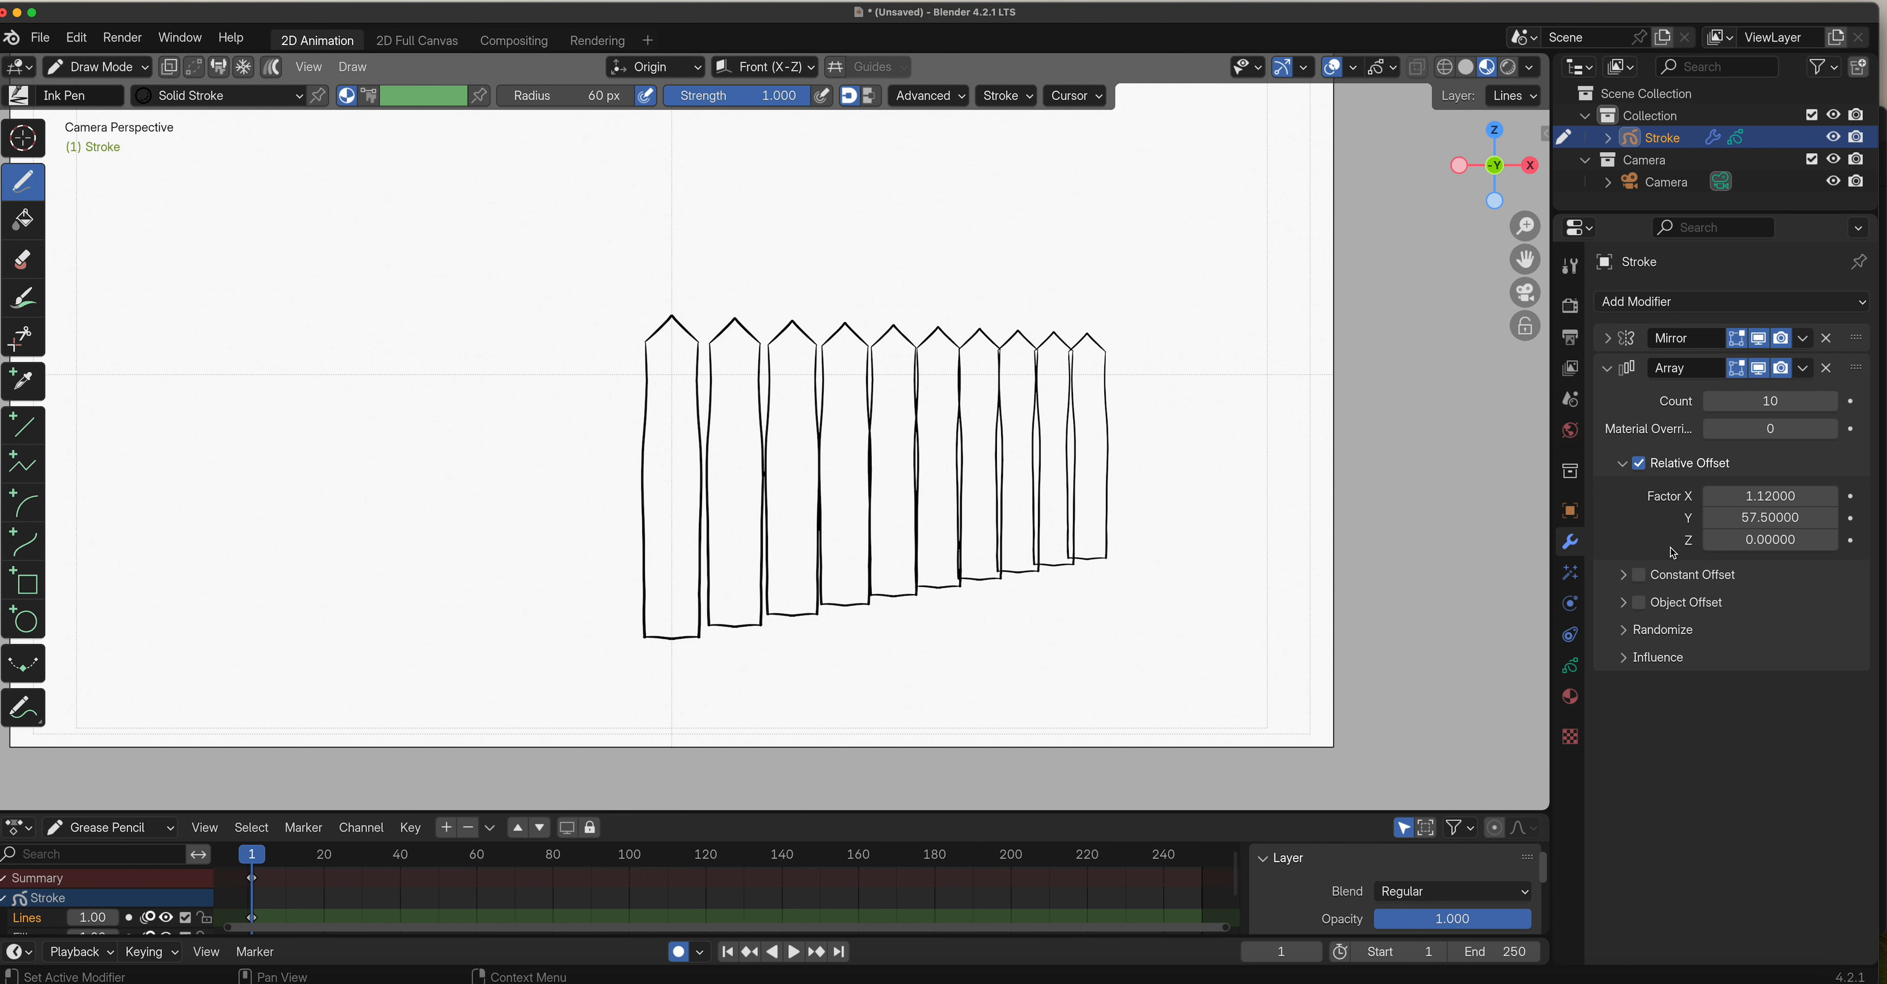
Expand the array's Constant Offset, Object Offset and Randomize settings and set the random Offset X to -0.28.
{"action": "left_click", "coordinate": [1623, 602]}
{"action": "left_click", "coordinate": [1659, 571]}
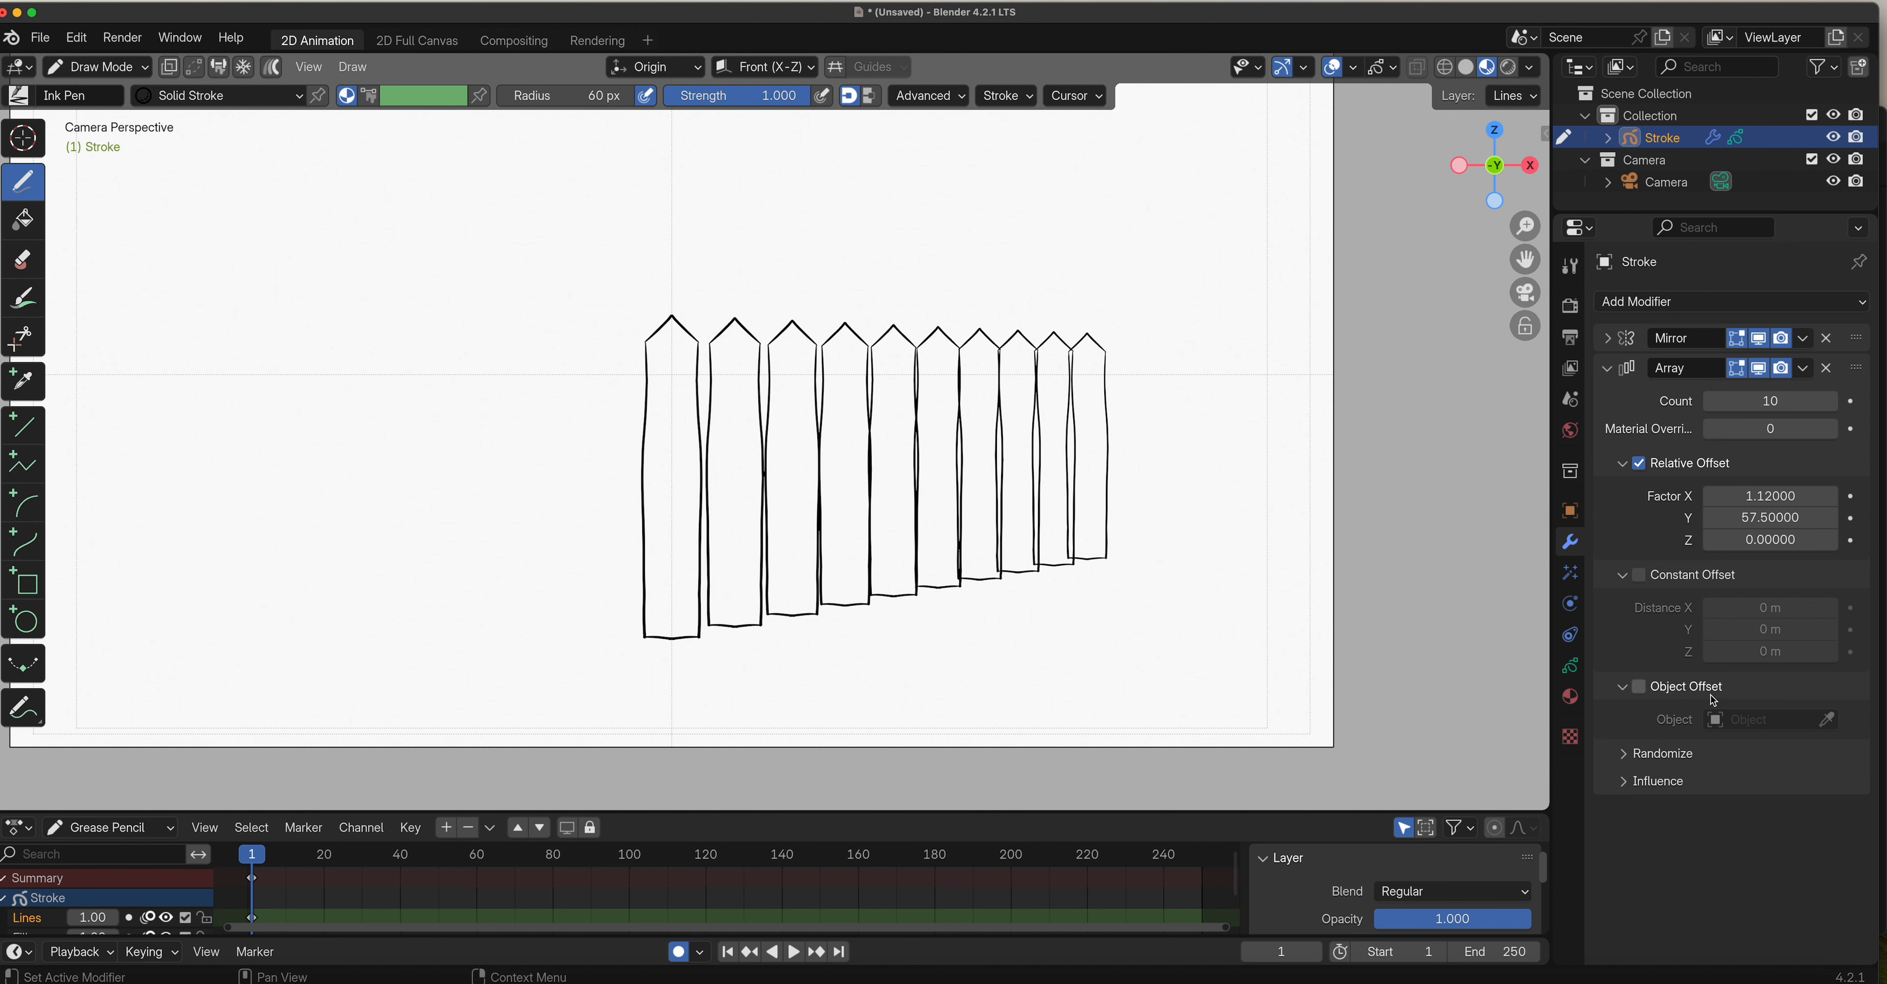
{"action": "left_click", "coordinate": [1627, 753]}
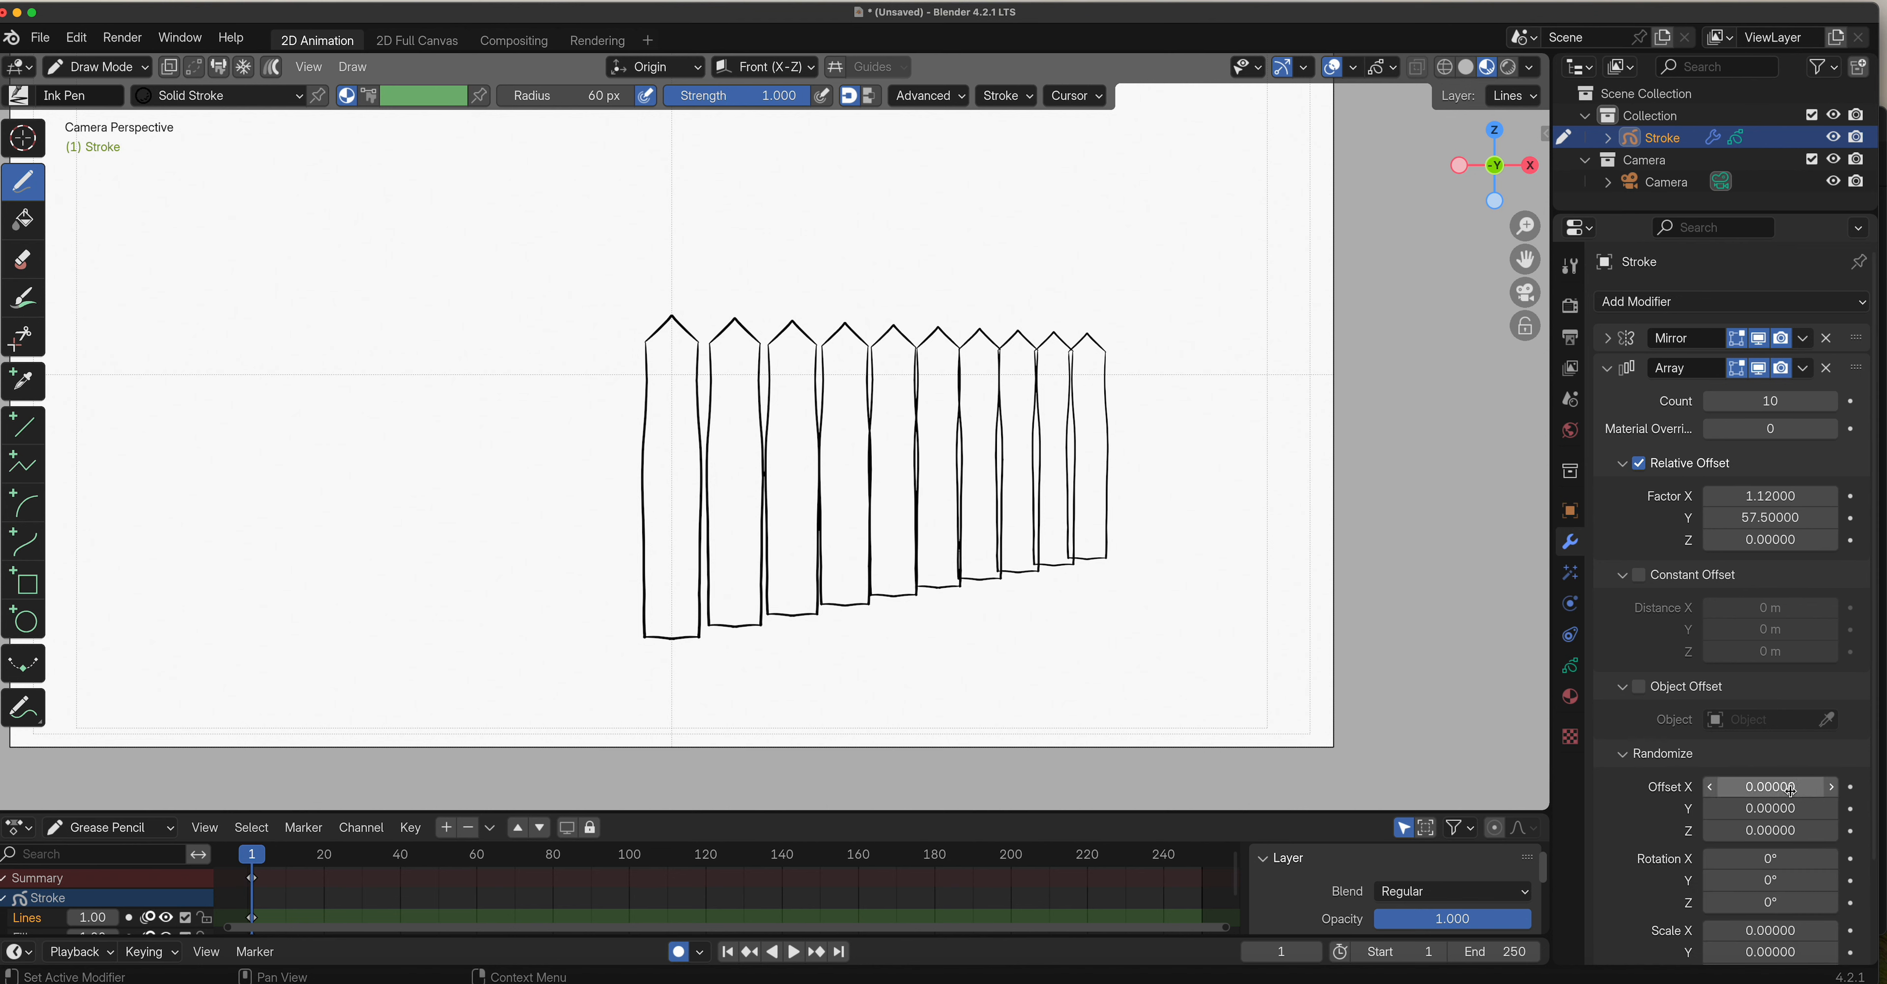
{"action": "left_click_drag", "start_coordinate": [1787, 787], "coordinate": [1773, 791]}
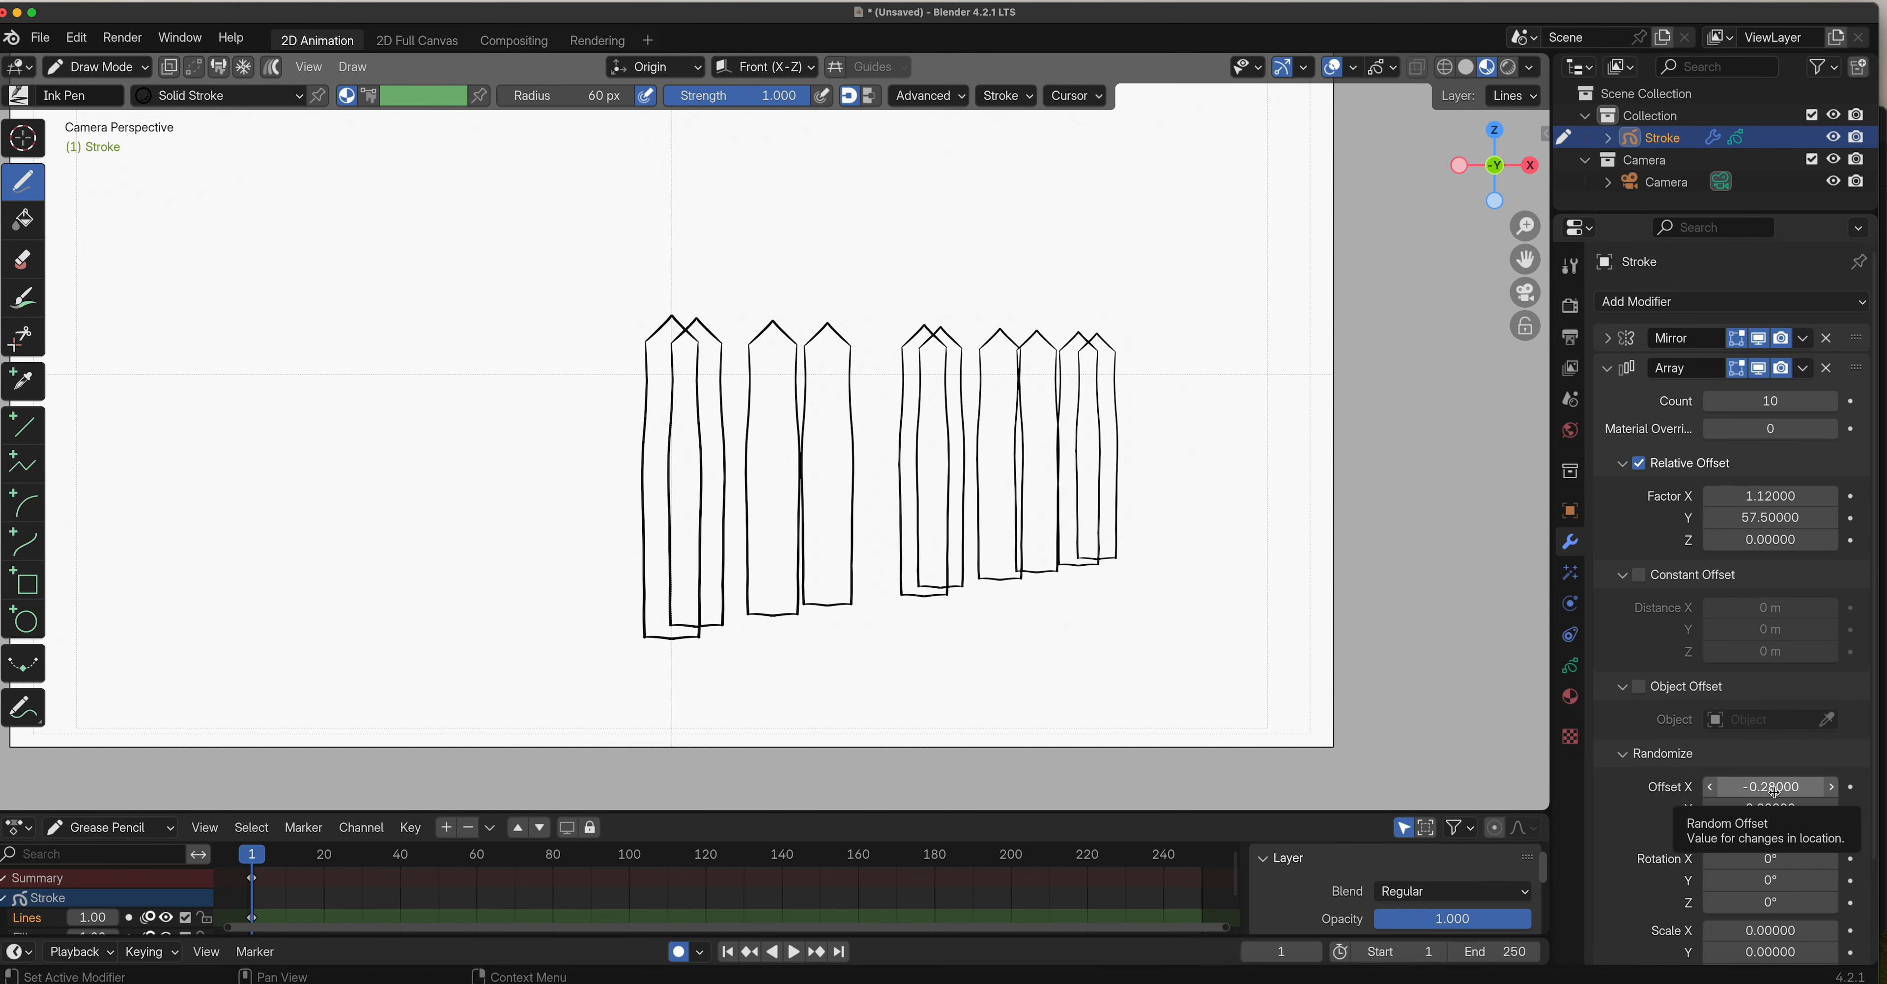
Reset the array's random Offset X to 0.
{"action": "left_click", "coordinate": [1607, 368]}
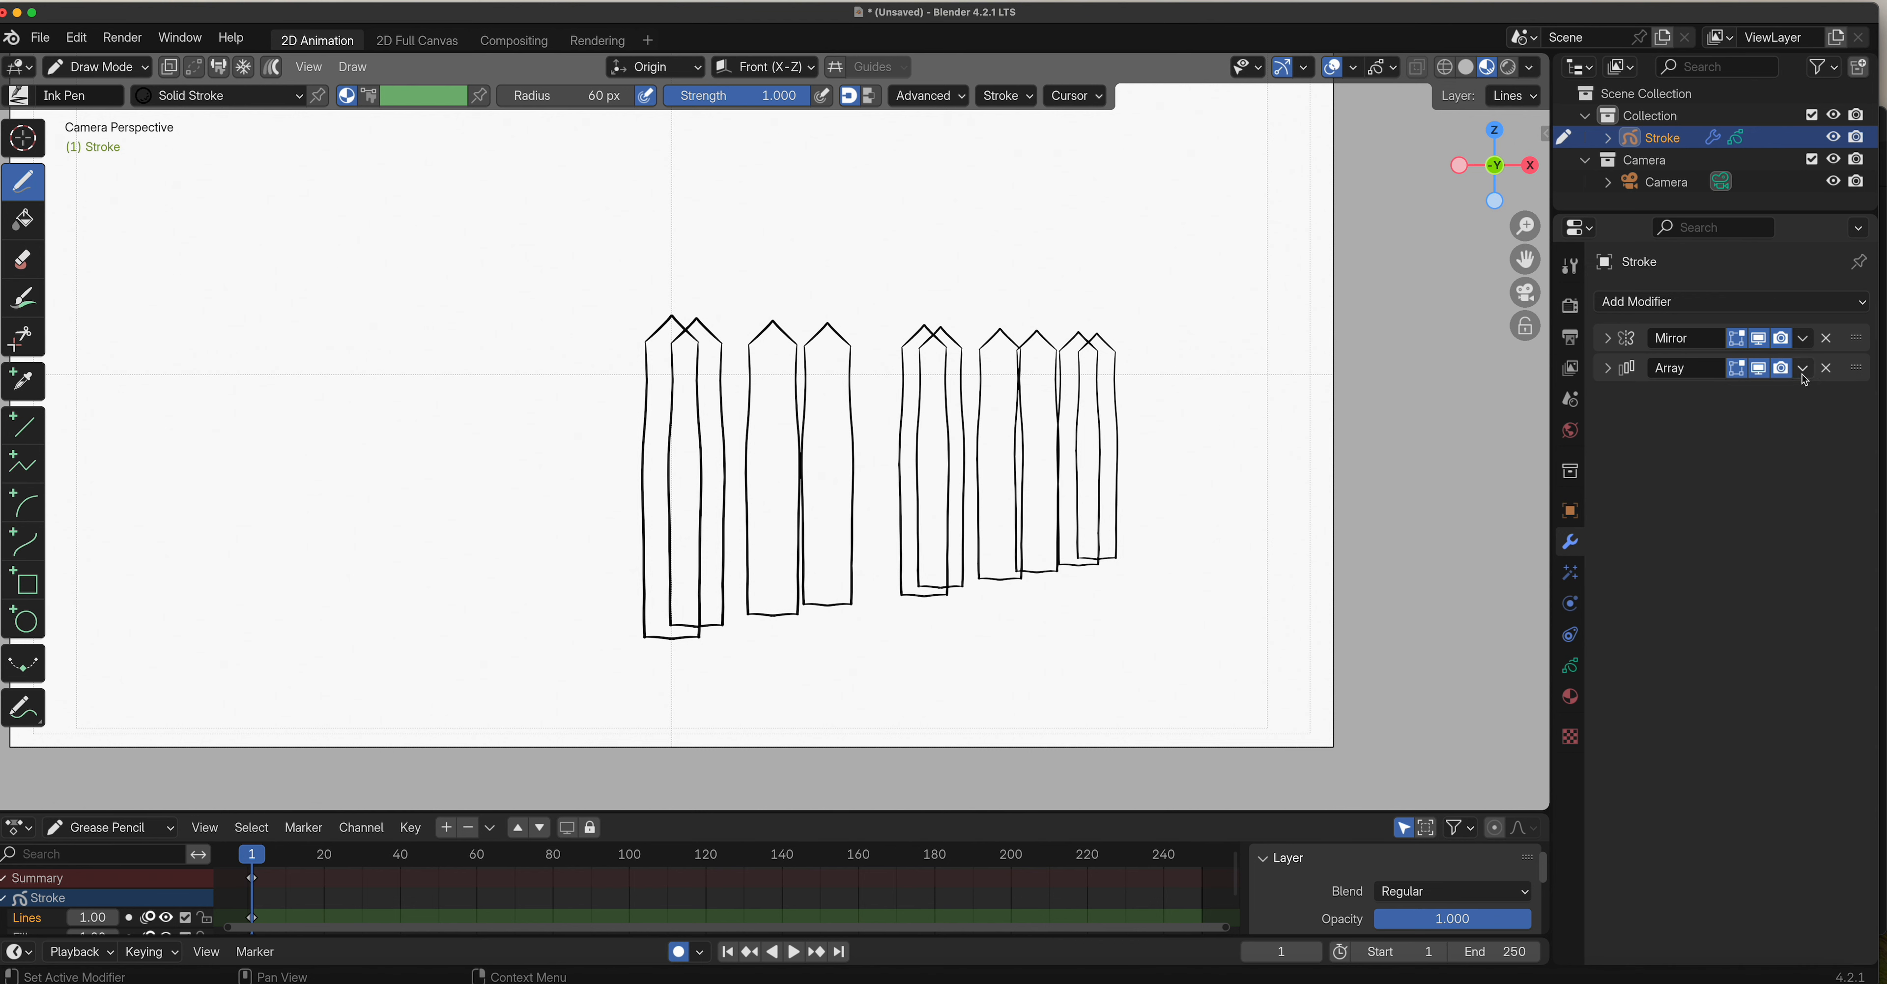
{"action": "right_click", "coordinate": [1737, 381]}
{"action": "left_click", "coordinate": [1803, 368]}
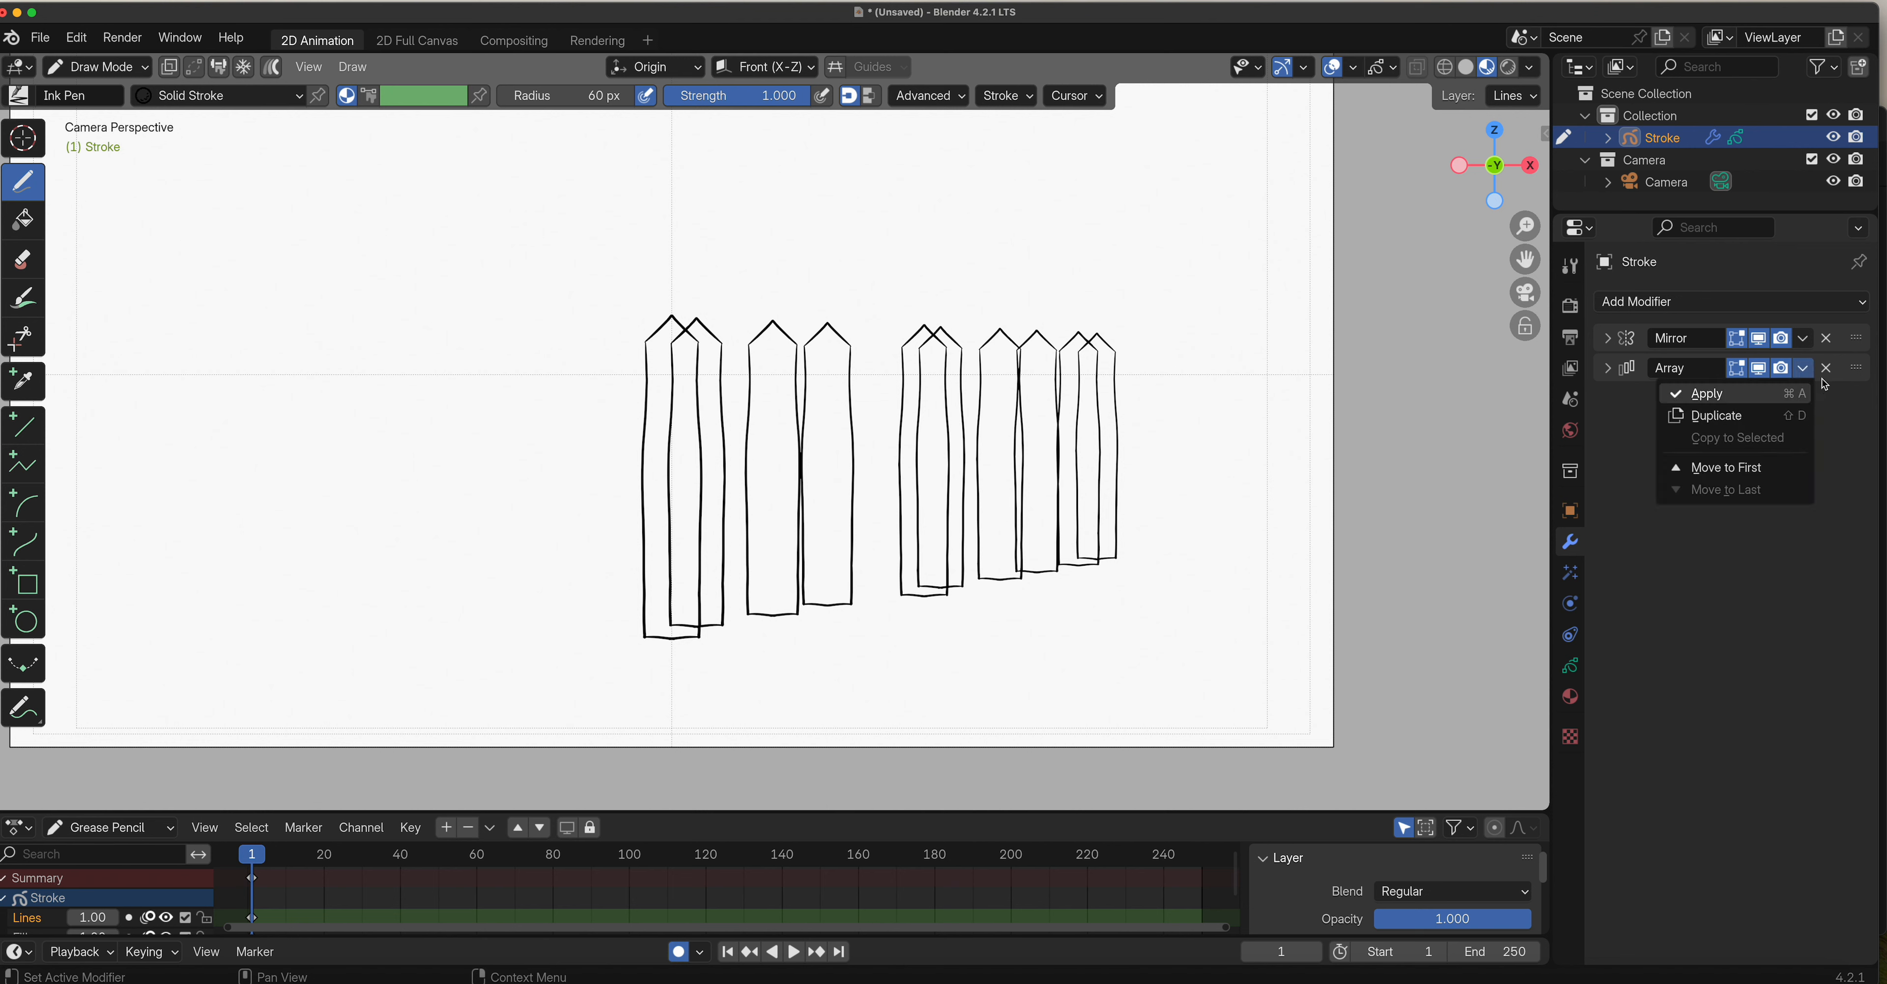
{"action": "left_click", "coordinate": [1611, 368]}
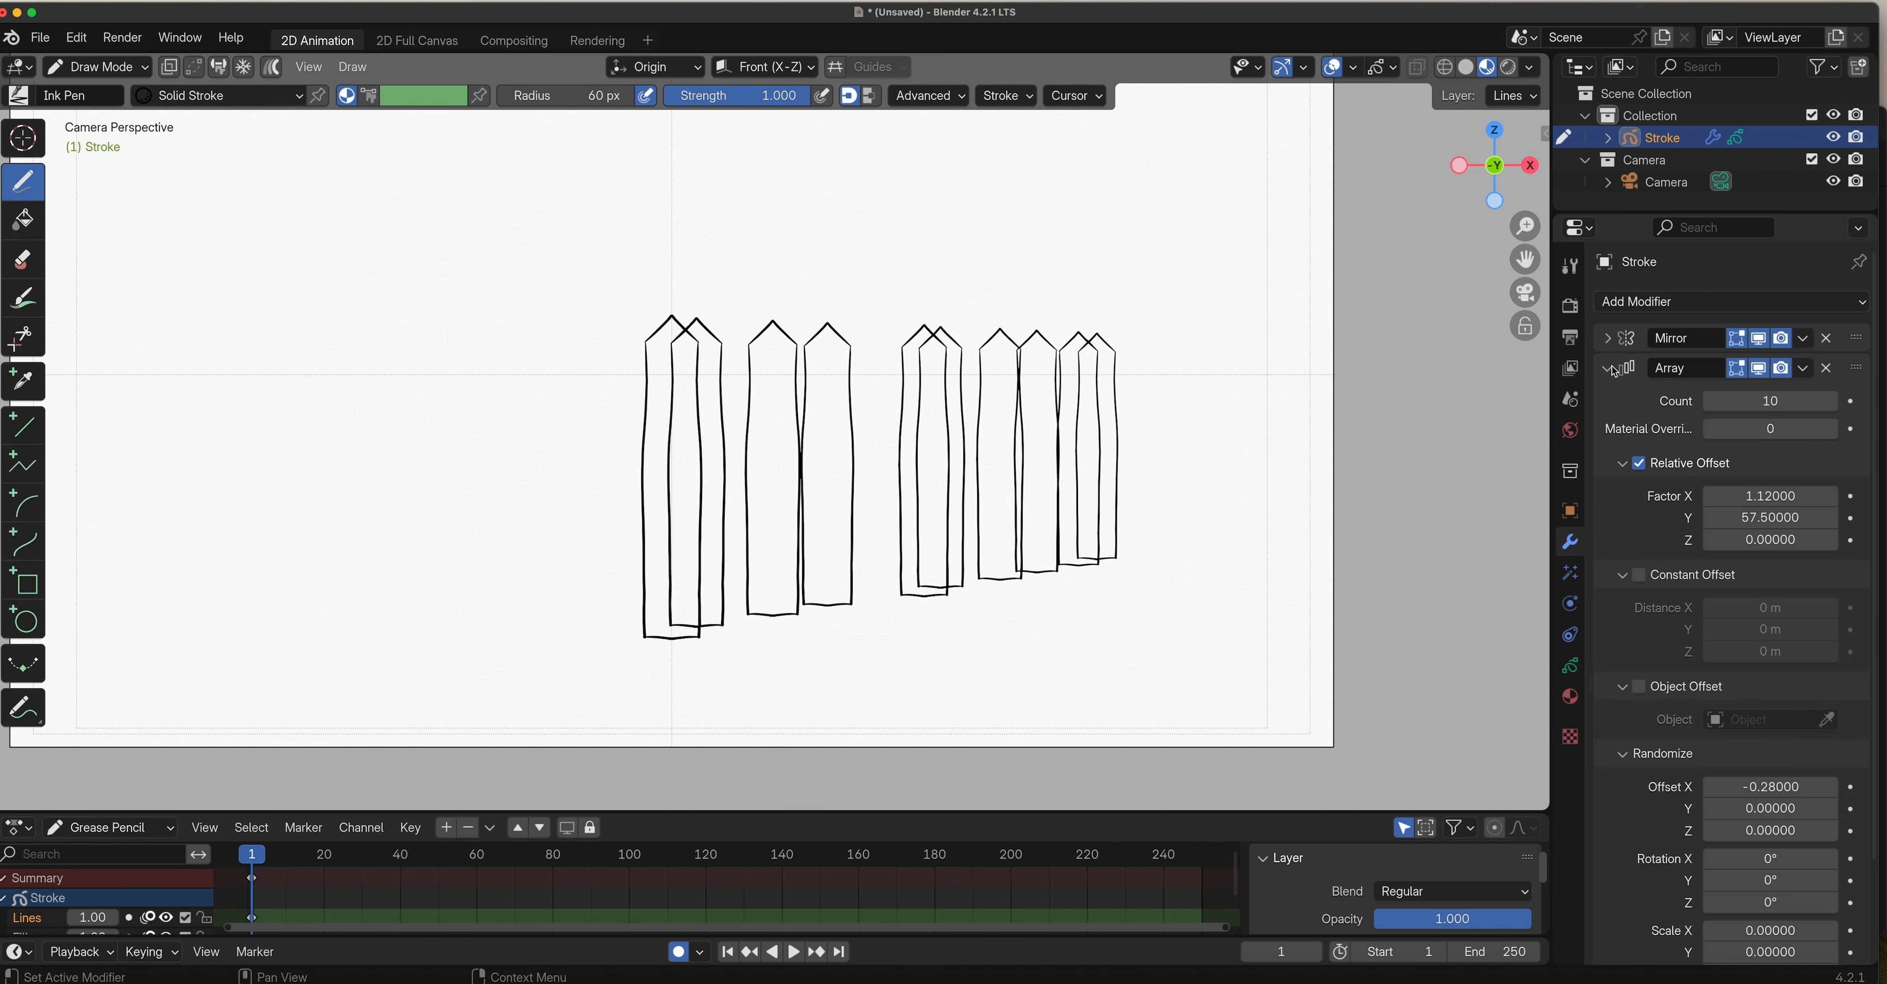
{"action": "left_click", "coordinate": [1785, 786]}
{"action": "type", "text": "0"}
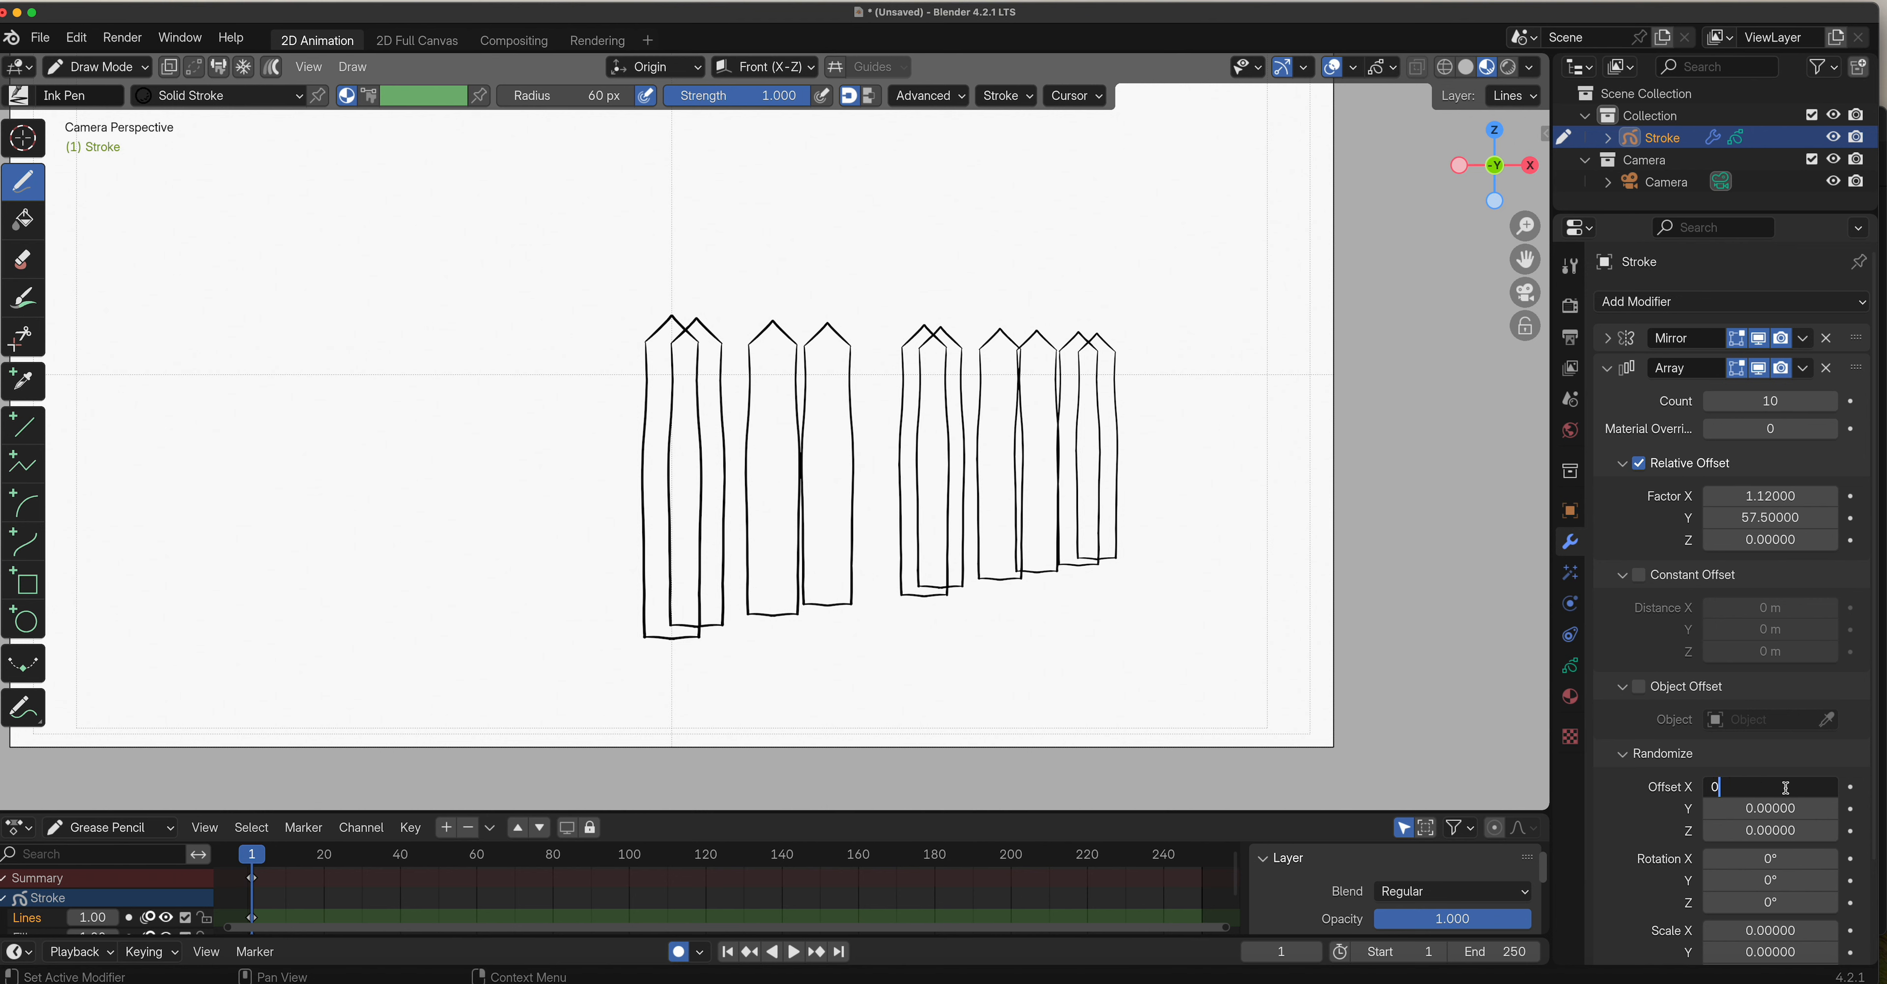
{"action": "key", "text": "Return"}
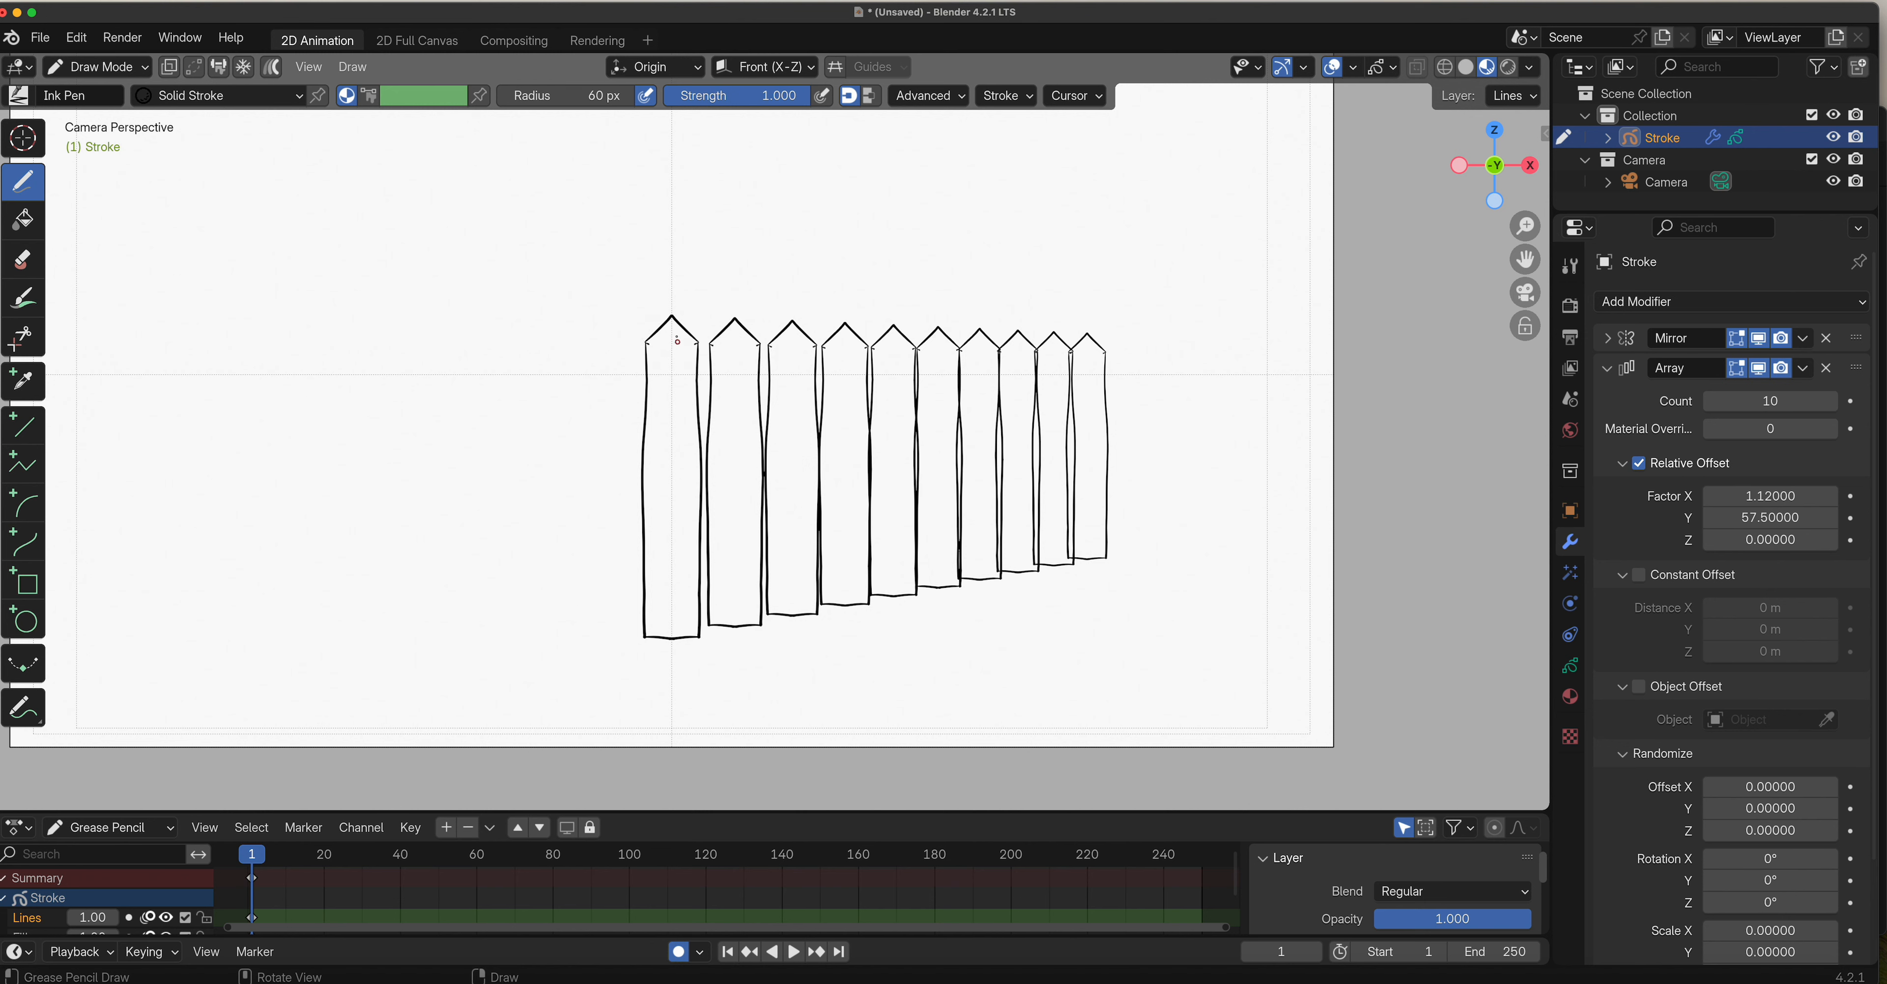
Turn off Stabilize Stroke, draw a smaller inner outline inside the first picket, and check the fence from an angle and in camera view.
{"action": "left_click", "coordinate": [1012, 98]}
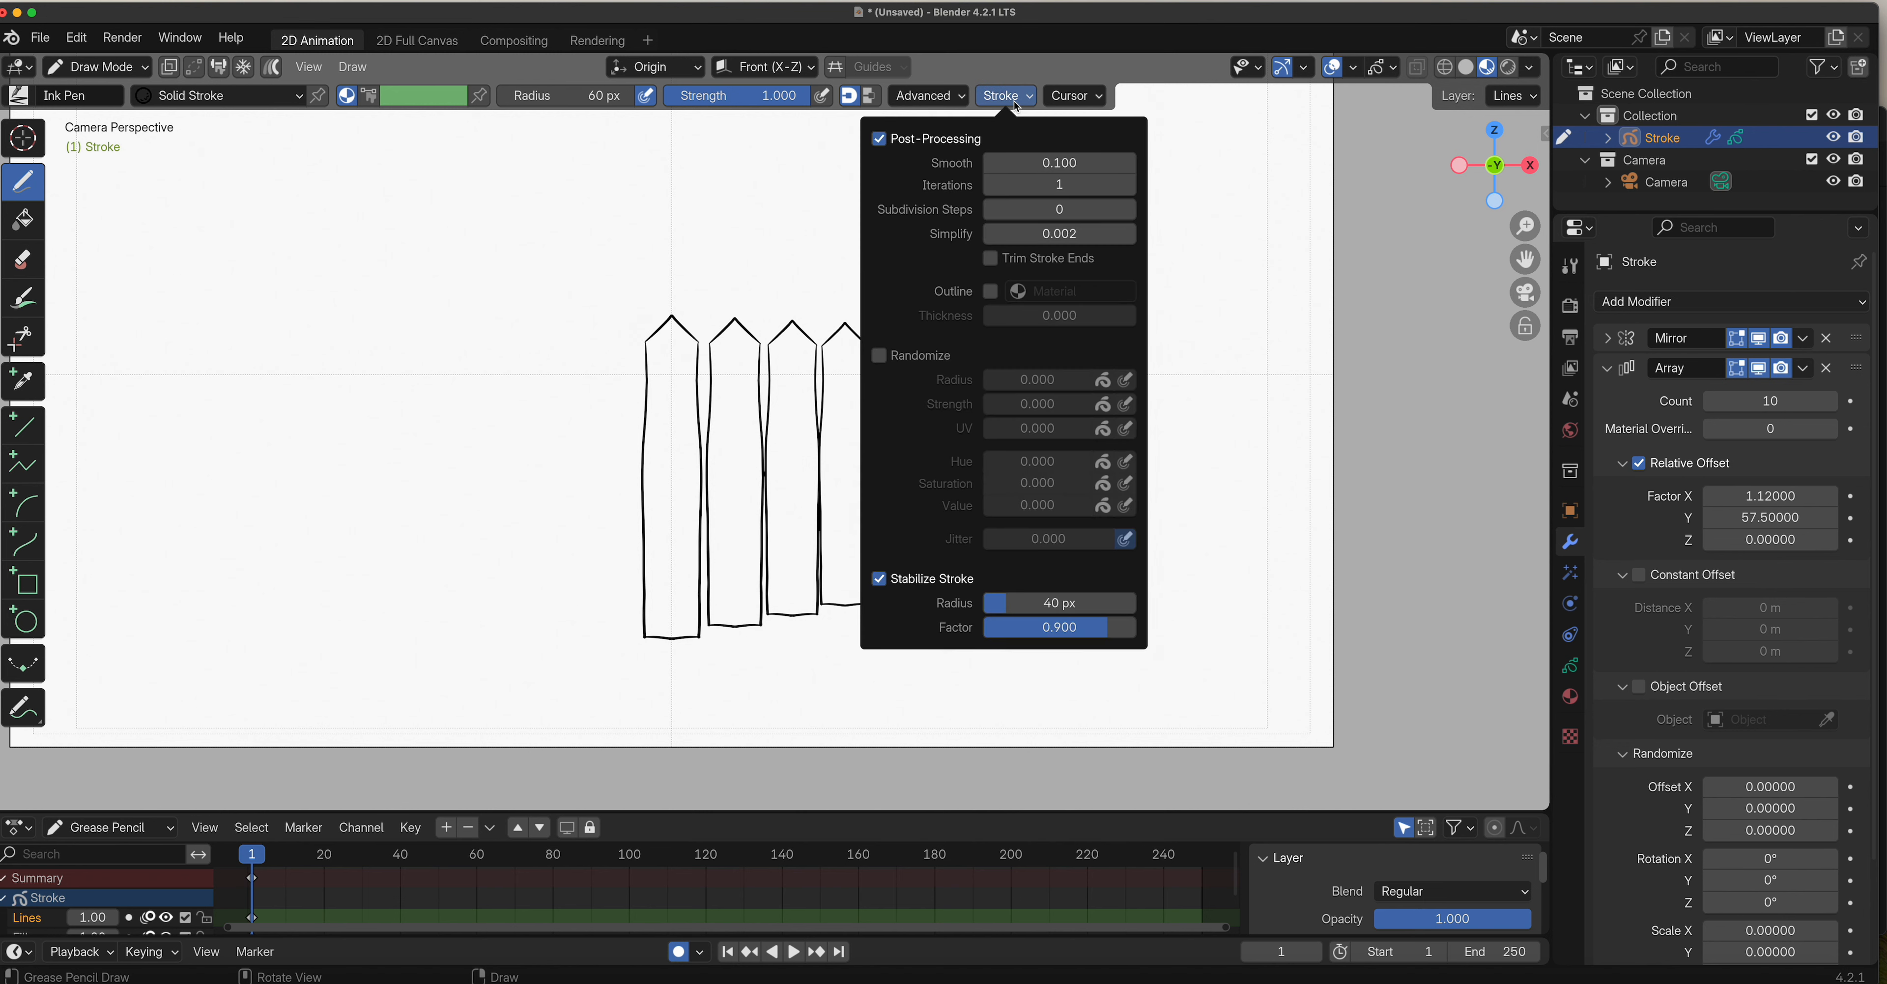
{"action": "left_click", "coordinate": [892, 586]}
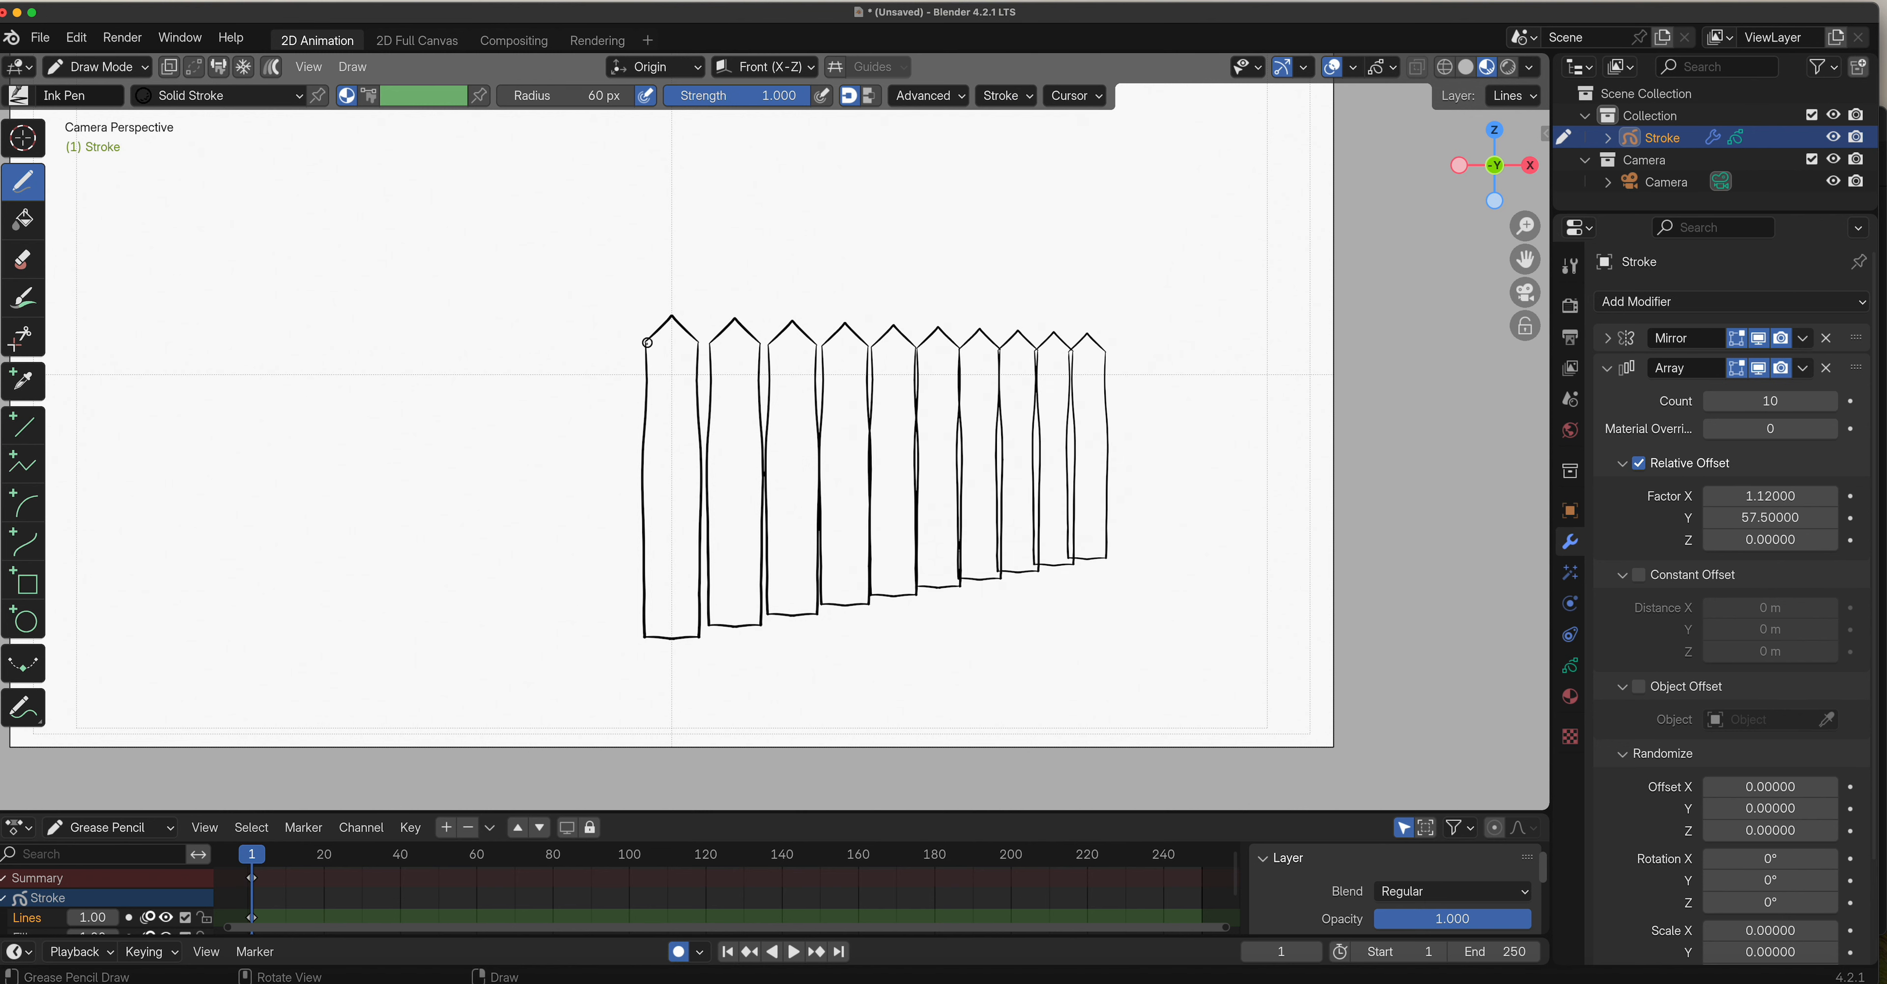
{"action": "mouse_move", "coordinate": [646, 342]}
{"action": "left_mouse_down"}
{"action": "mouse_move", "coordinate": [687, 352]}
{"action": "mouse_move", "coordinate": [657, 384]}
{"action": "mouse_move", "coordinate": [652, 626]}
{"action": "mouse_move", "coordinate": [671, 626]}
{"action": "left_mouse_up"}
{"action": "left_click_drag", "start_coordinate": [1503, 174], "coordinate": [1550, 269]}
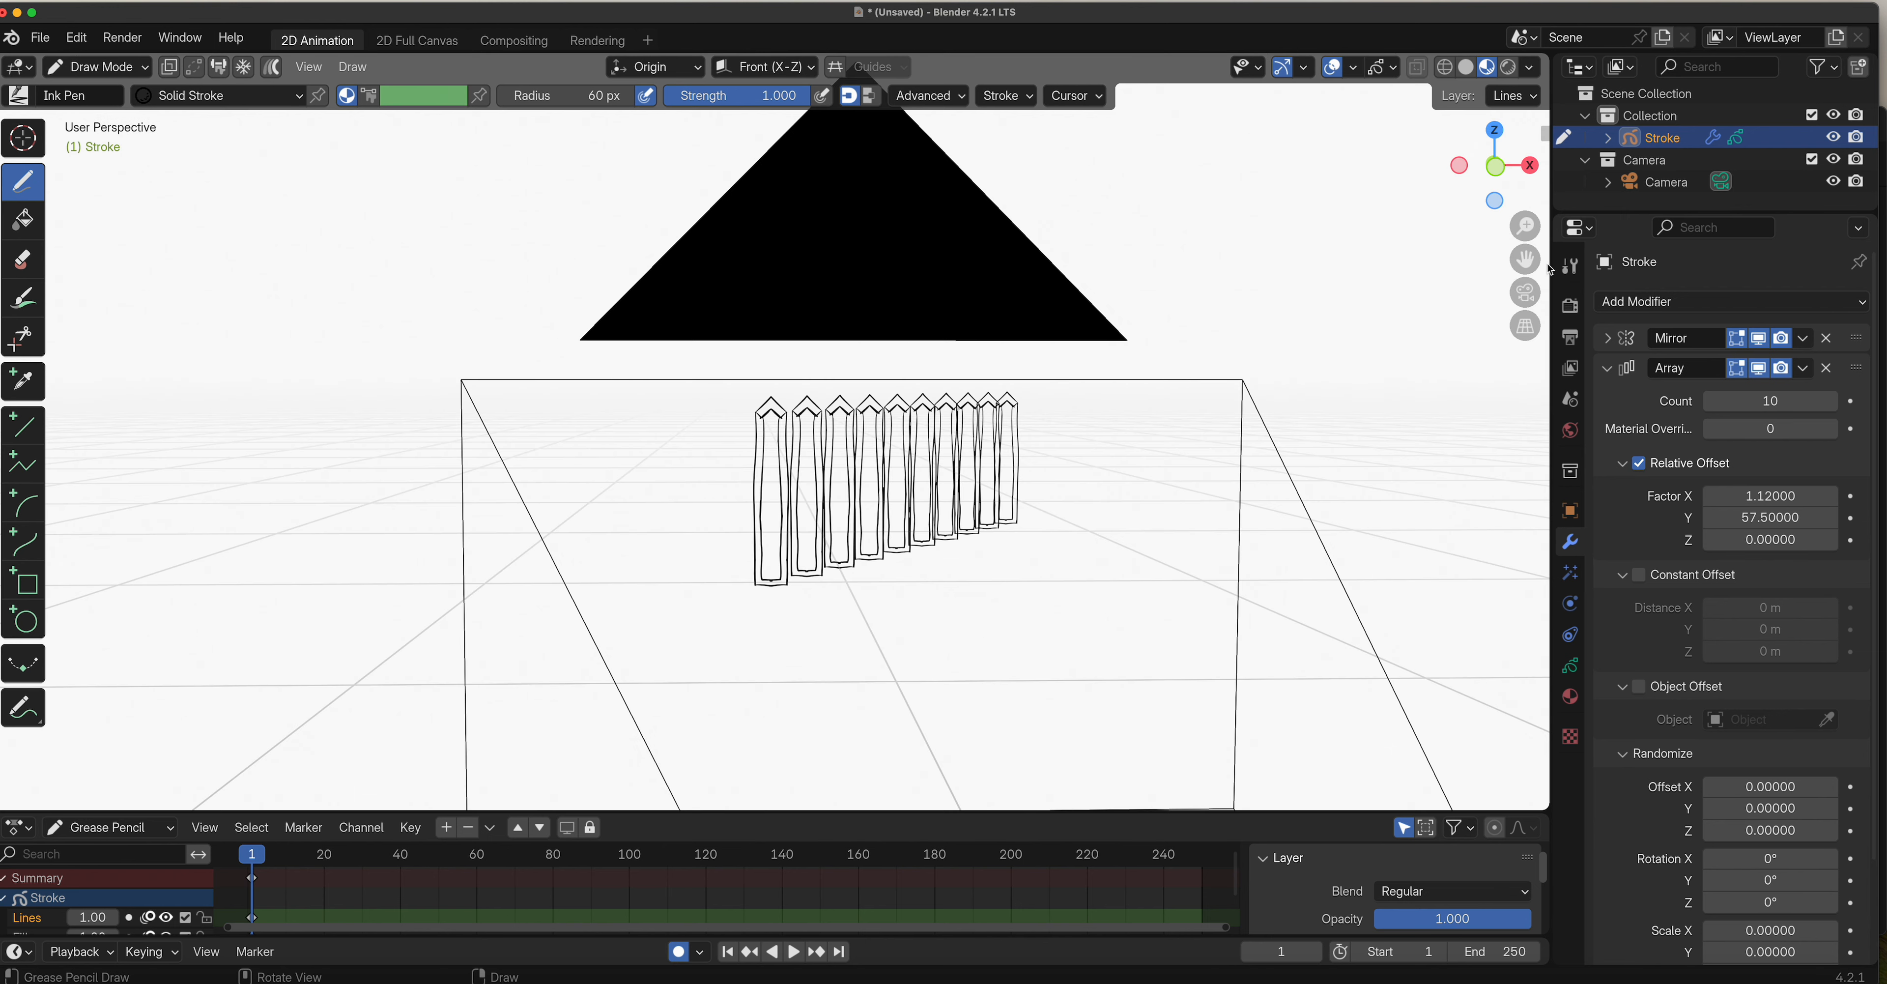
{"action": "left_click", "coordinate": [1525, 293]}
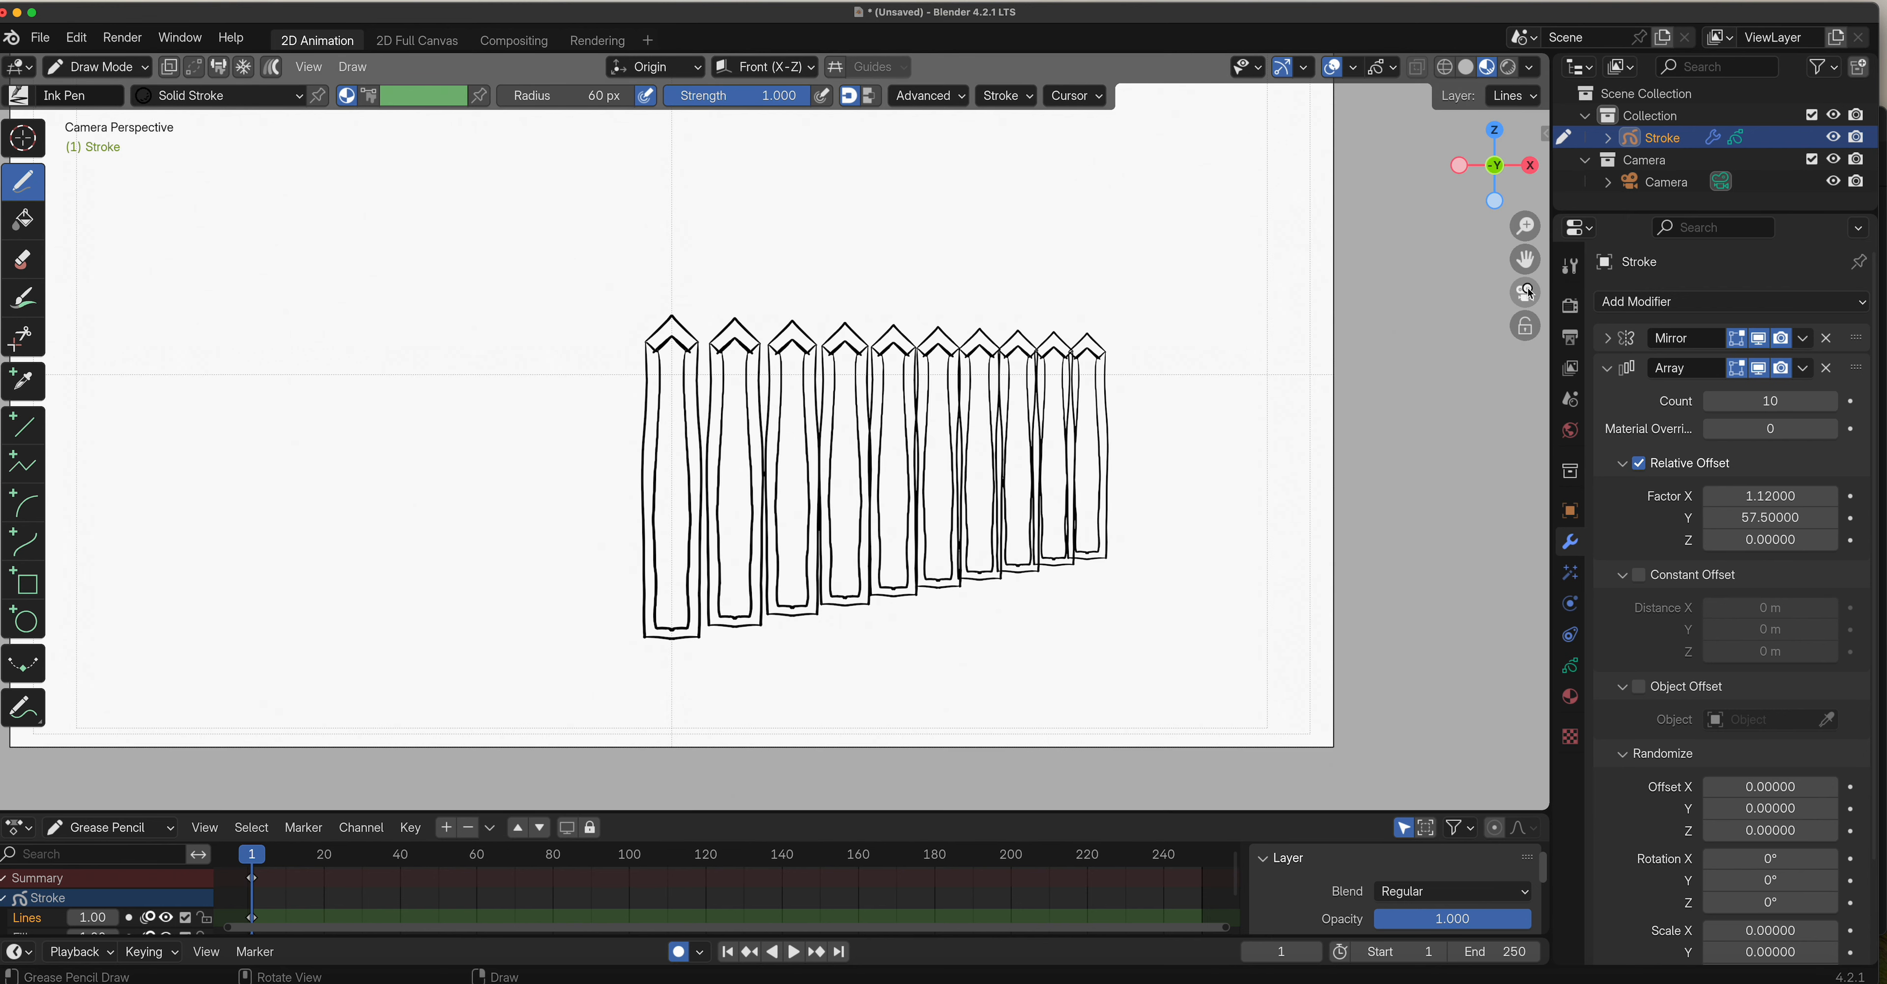
Toggle the Mirror modifier's viewport display off and on to compare the pickets with and without mirroring.
{"action": "left_click", "coordinate": [1758, 339]}
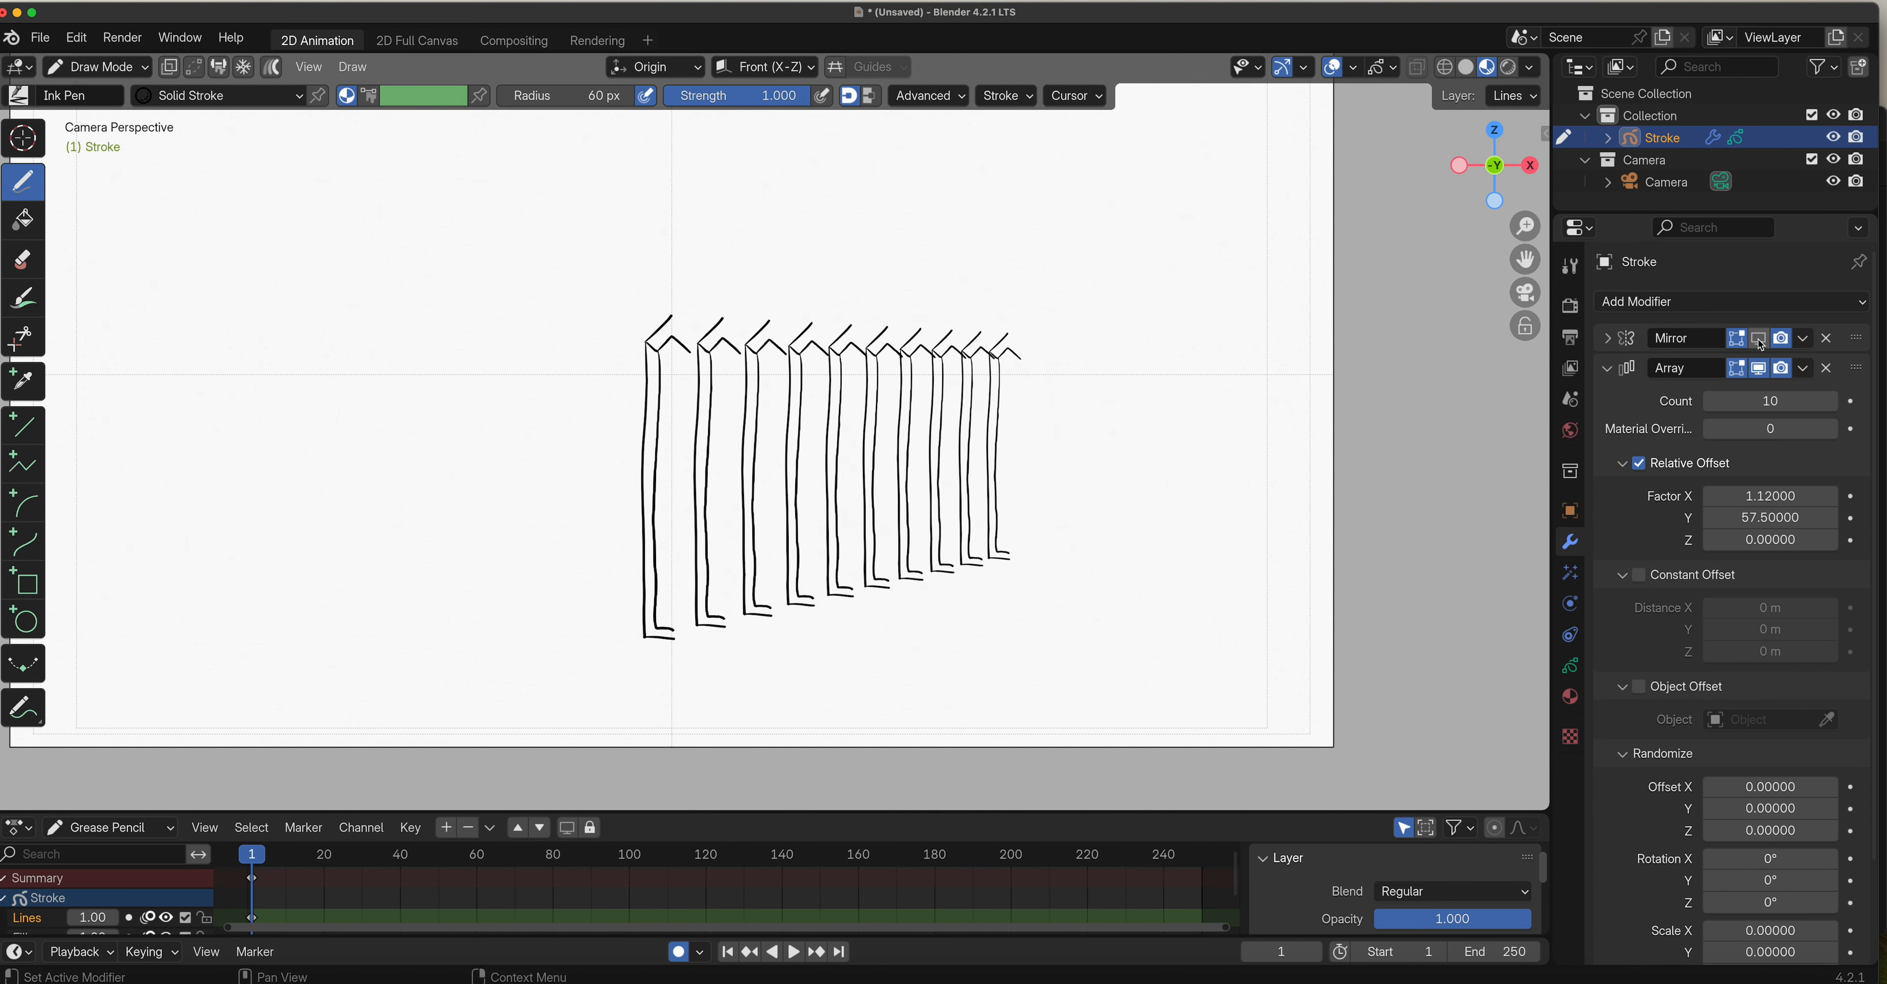
{"action": "left_click", "coordinate": [1758, 339]}
{"action": "left_click", "coordinate": [1759, 339]}
{"action": "left_click", "coordinate": [1758, 339]}
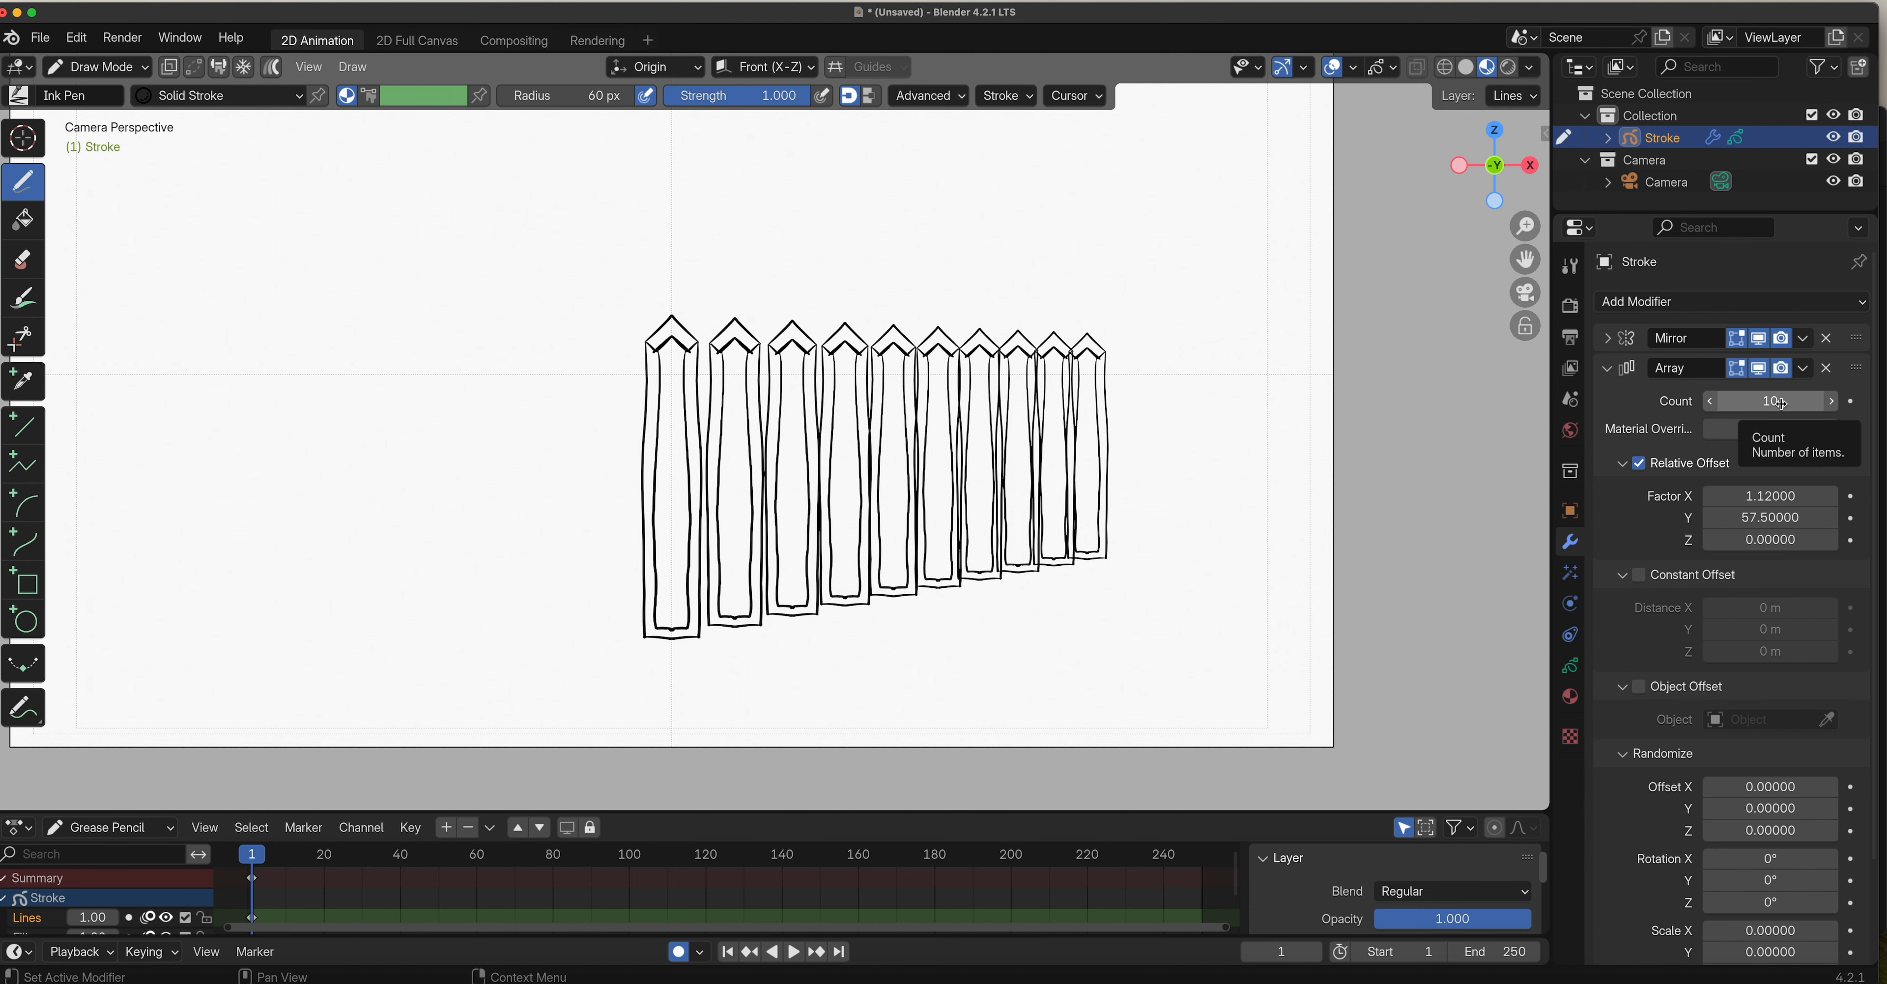
Switch to Object Mode and apply the Mirror and Array modifiers to the fence strokes.
{"action": "left_click", "coordinate": [123, 67]}
{"action": "left_click", "coordinate": [128, 91]}
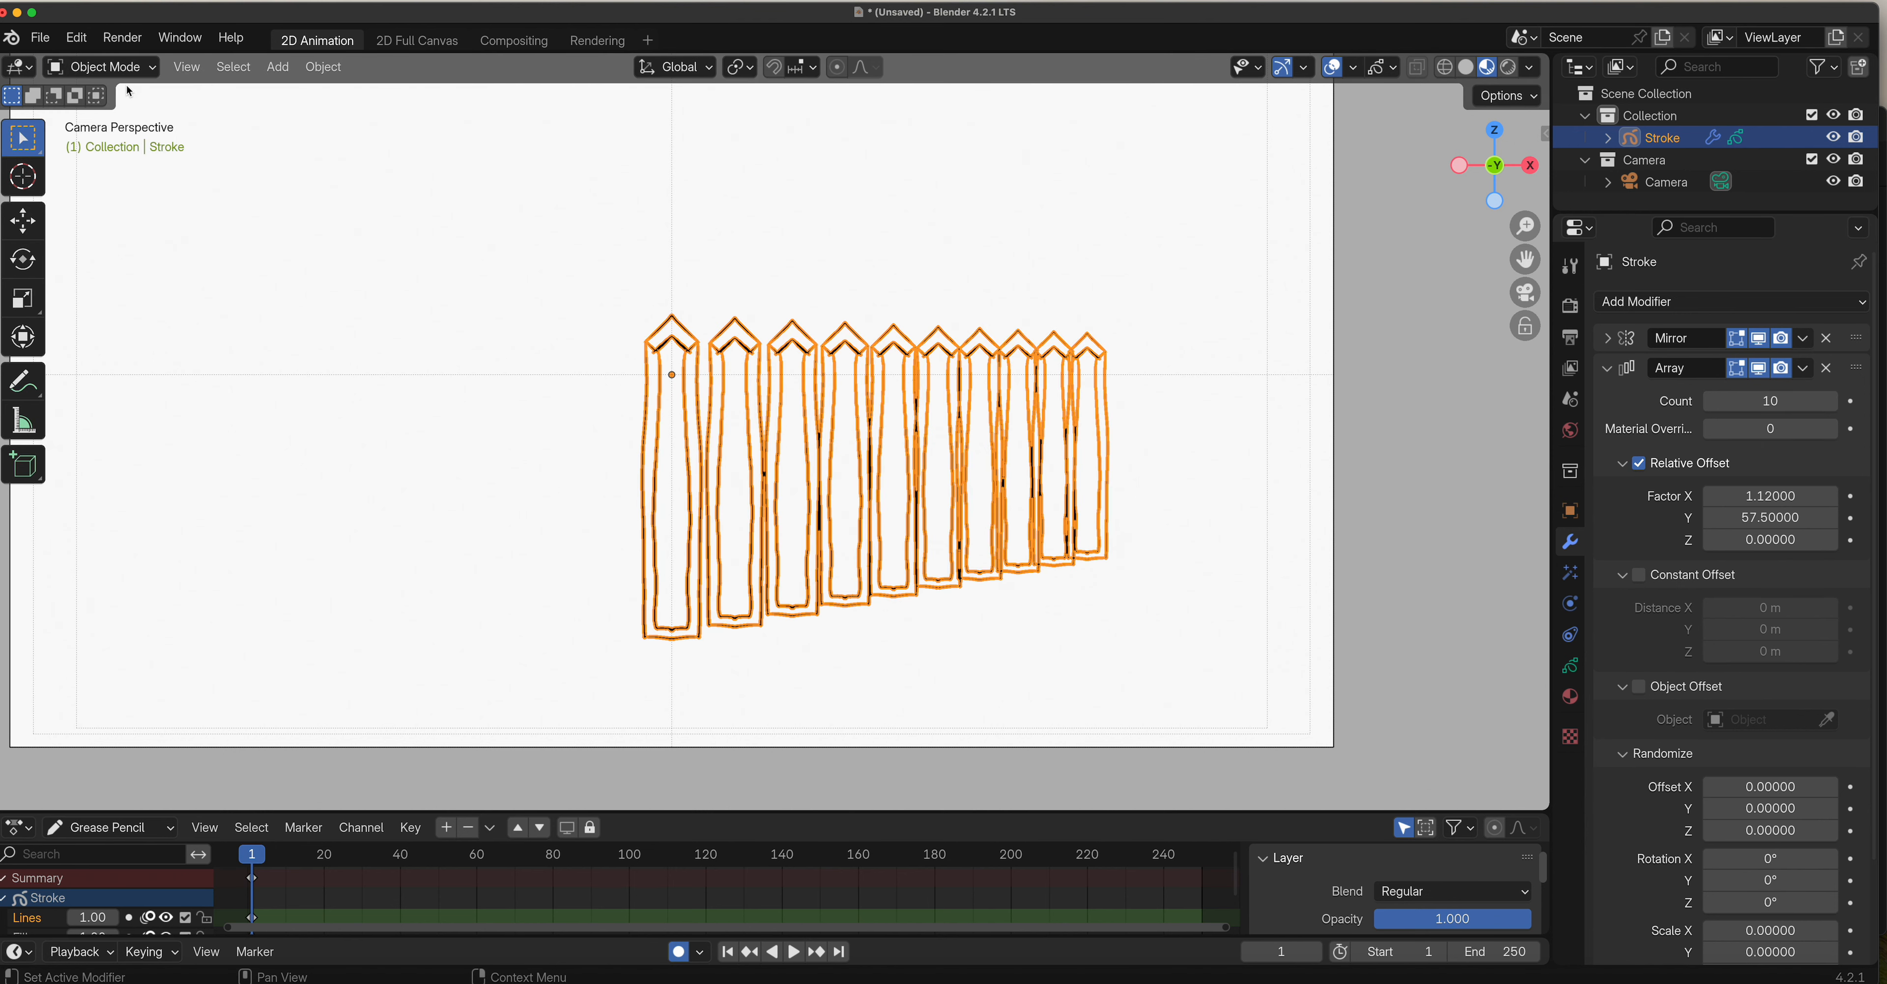
{"action": "left_click", "coordinate": [1803, 338]}
{"action": "left_click", "coordinate": [1754, 364]}
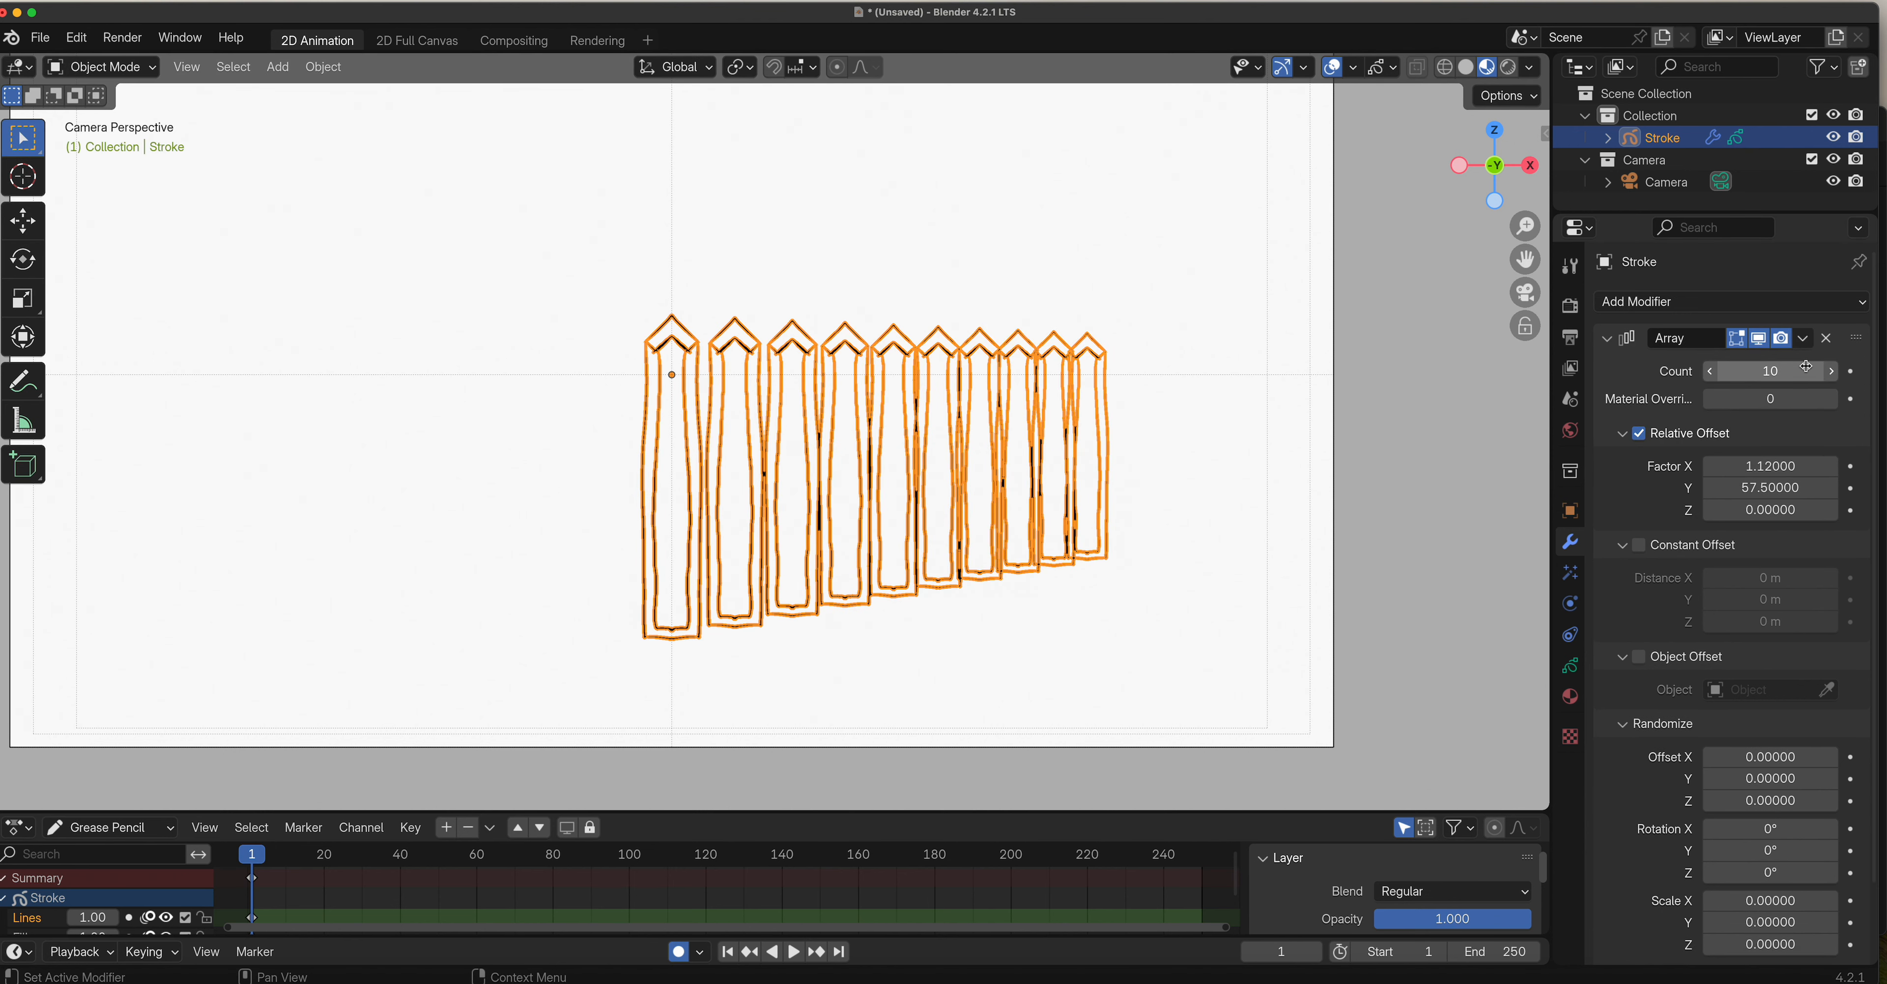
{"action": "left_click", "coordinate": [1802, 338]}
{"action": "left_click", "coordinate": [1754, 364]}
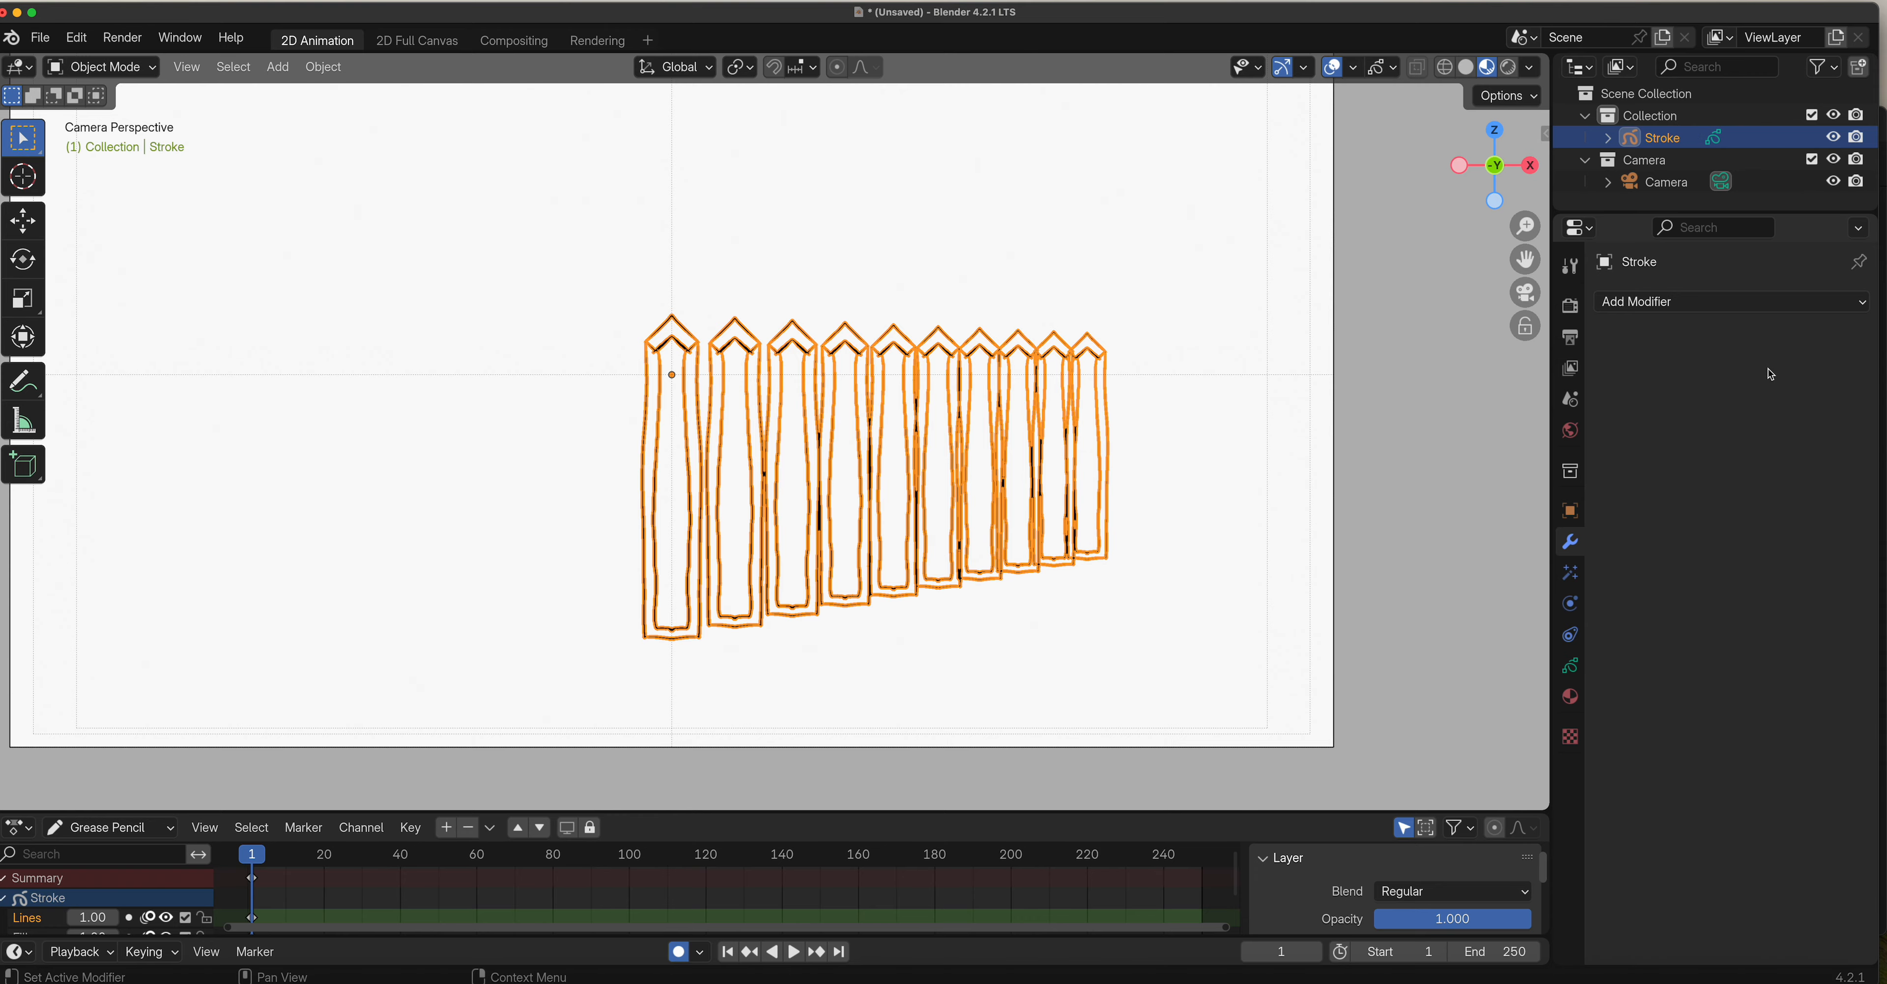
Move the whole fence object up and to the left within the camera frame.
{"action": "left_click", "coordinate": [1176, 464]}
{"action": "left_click", "coordinate": [1044, 447]}
{"action": "key", "text": "g"}
{"action": "left_click", "coordinate": [965, 501]}
{"action": "key", "text": "g"}
{"action": "left_click", "coordinate": [771, 480]}
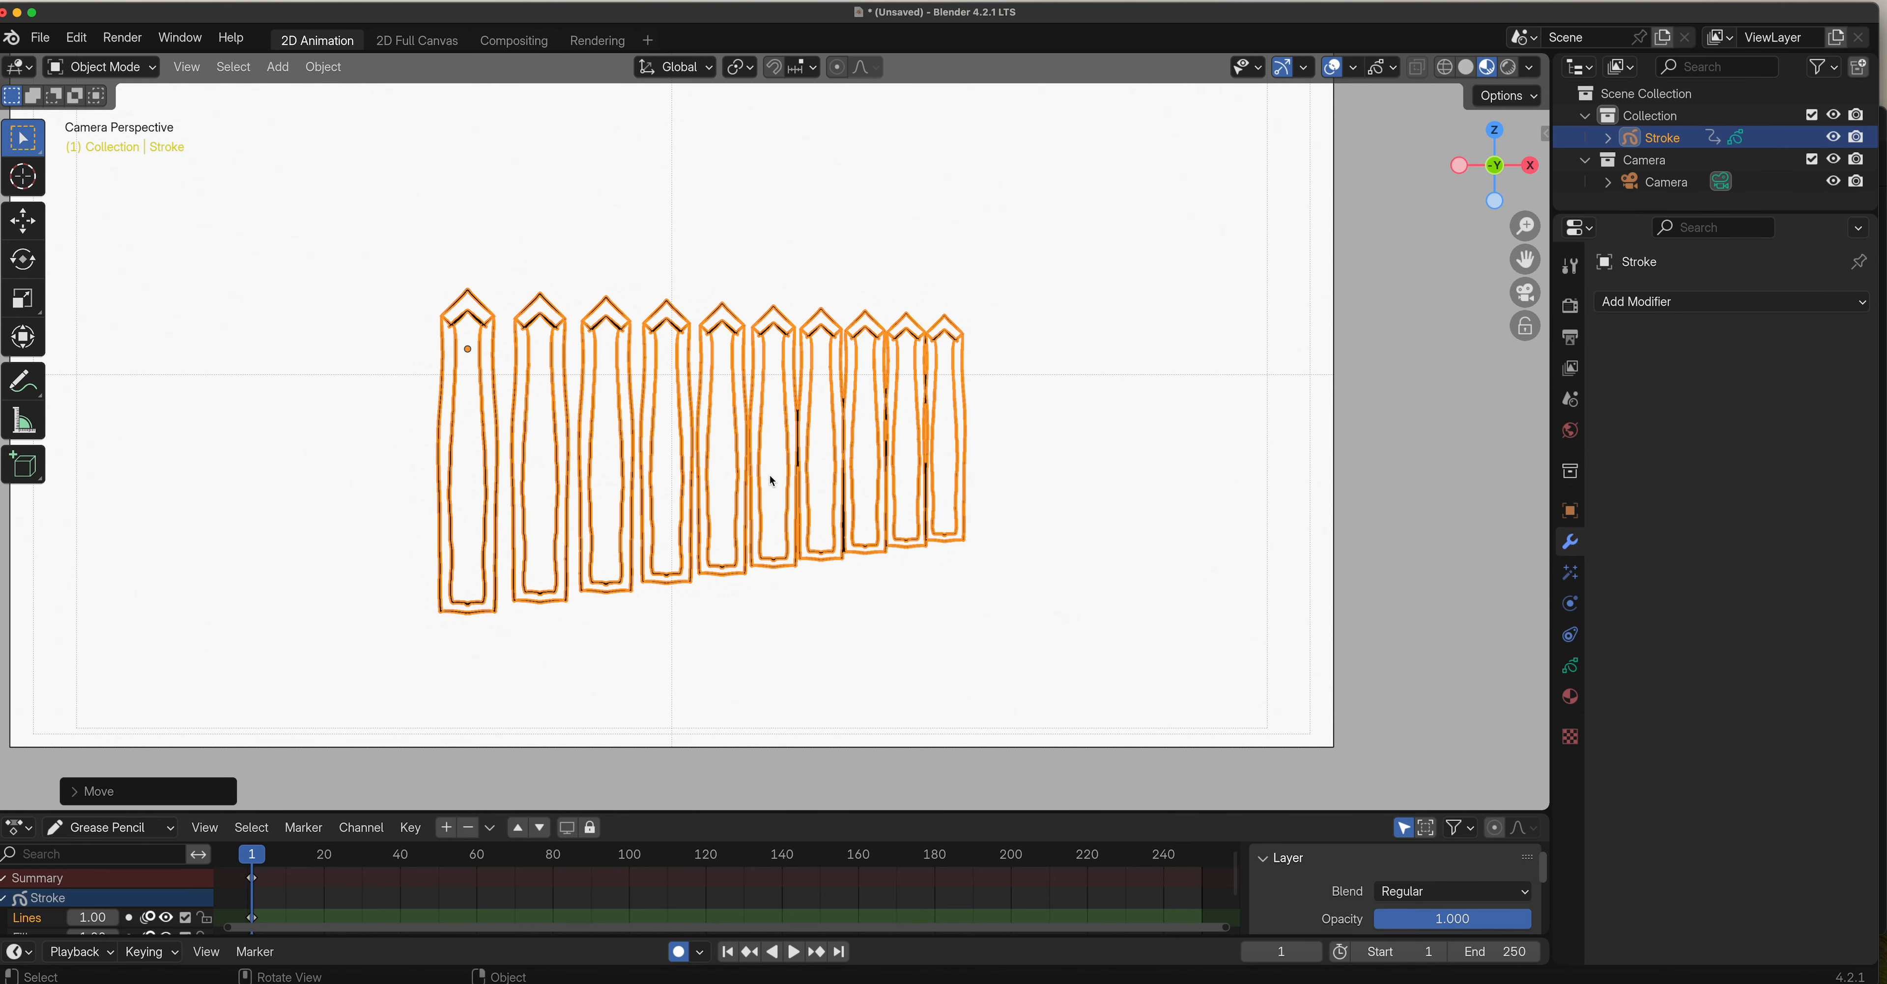
In Edit Mode, select all the fence strokes as whole strokes, rotate them freehand and scale them up to fill more of the frame.
{"action": "left_click", "coordinate": [101, 67]}
{"action": "left_click", "coordinate": [95, 170]}
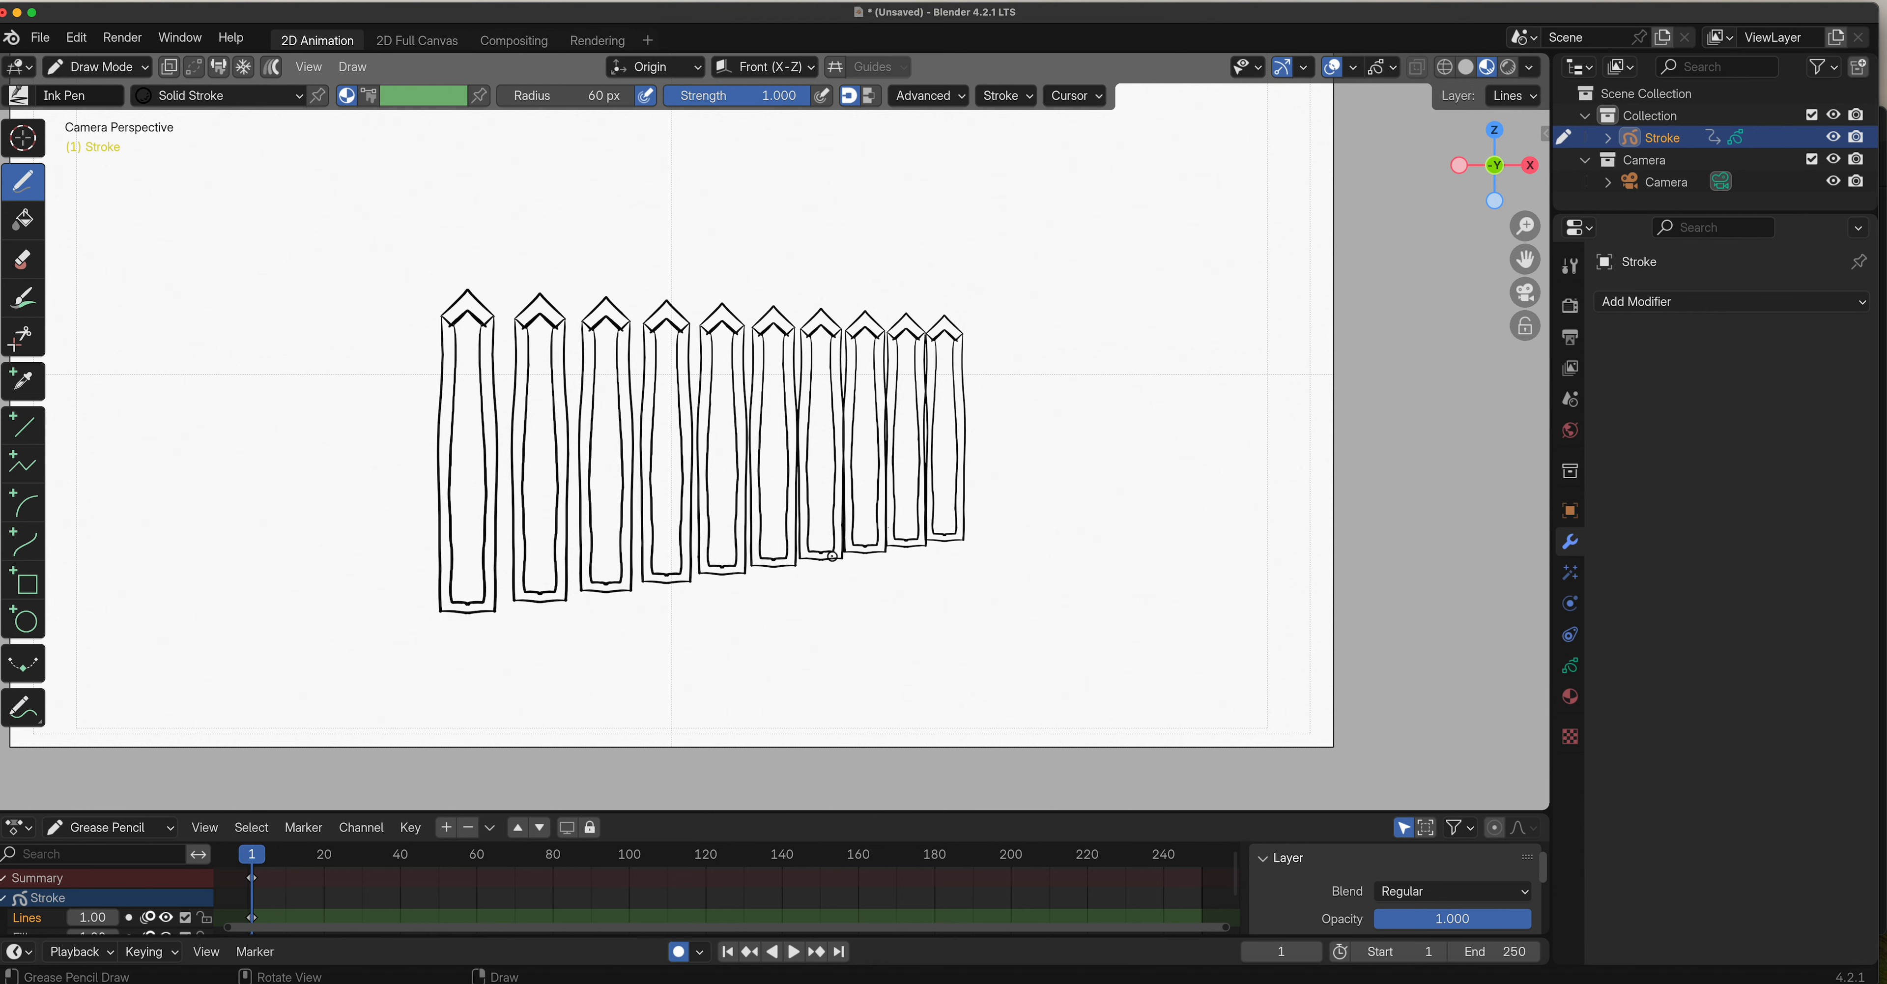
{"action": "left_click", "coordinate": [99, 67]}
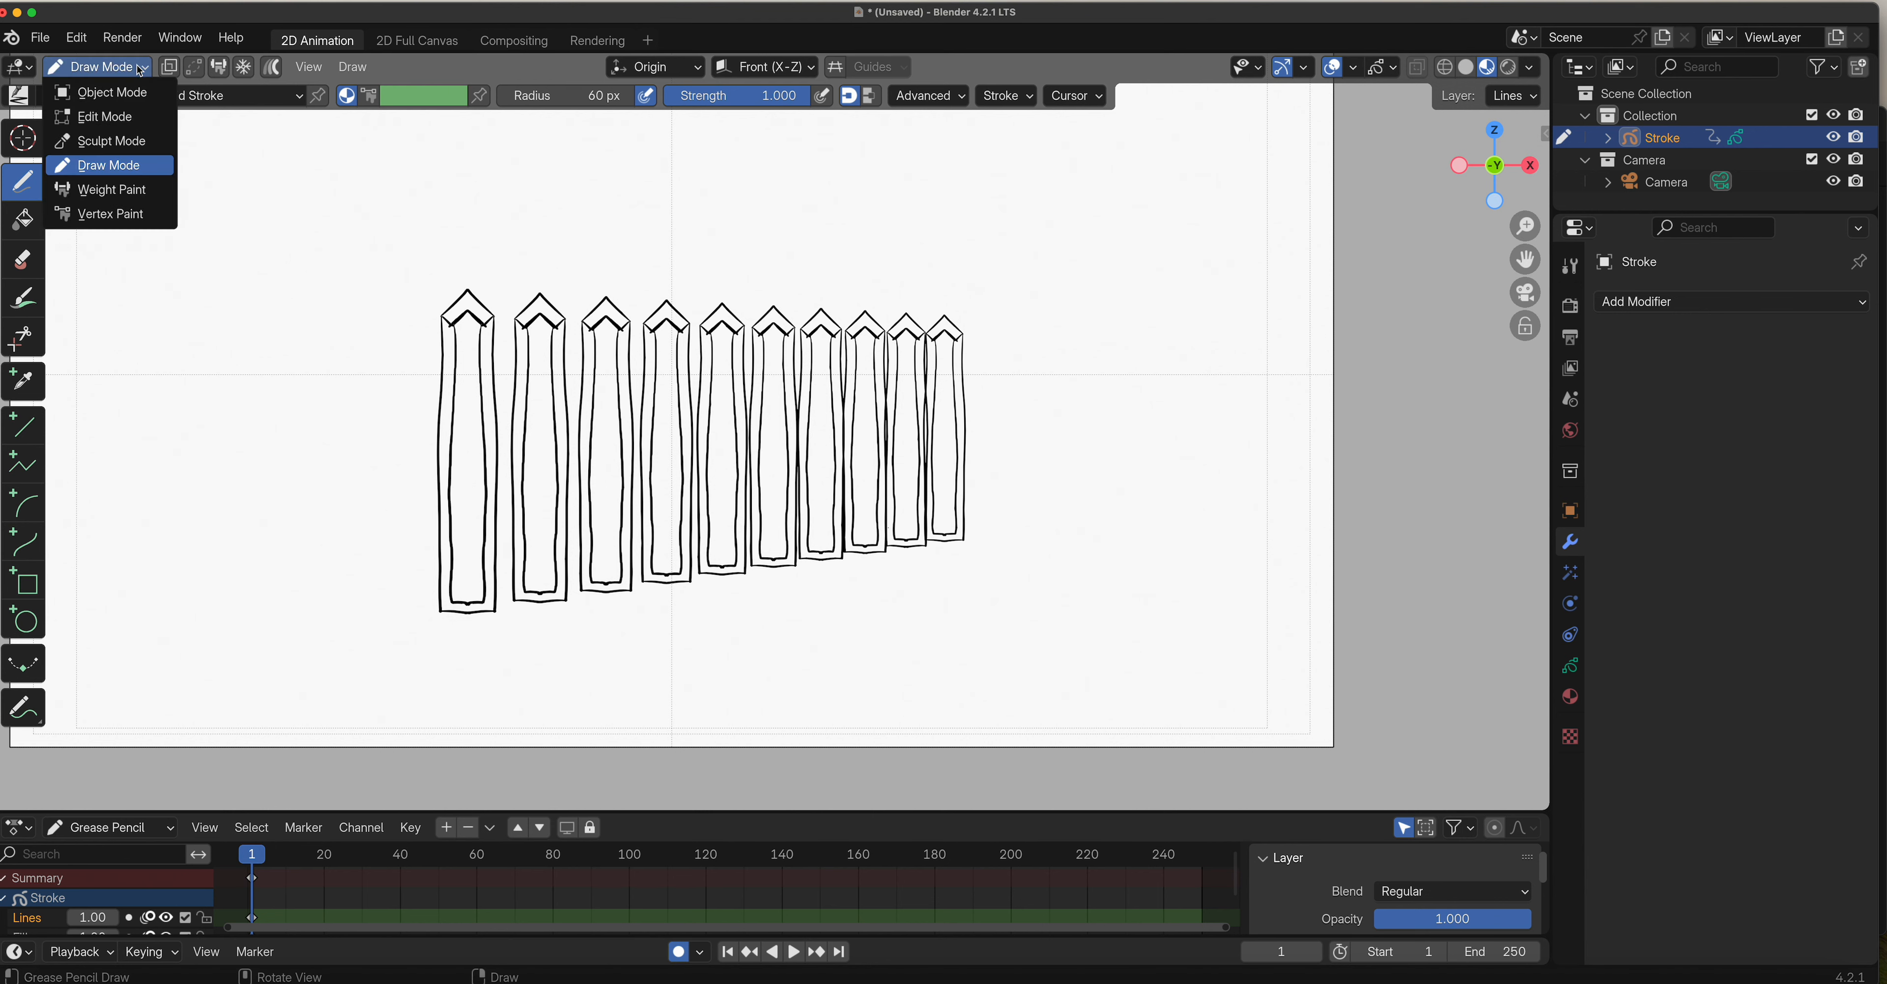
{"action": "left_click", "coordinate": [124, 120]}
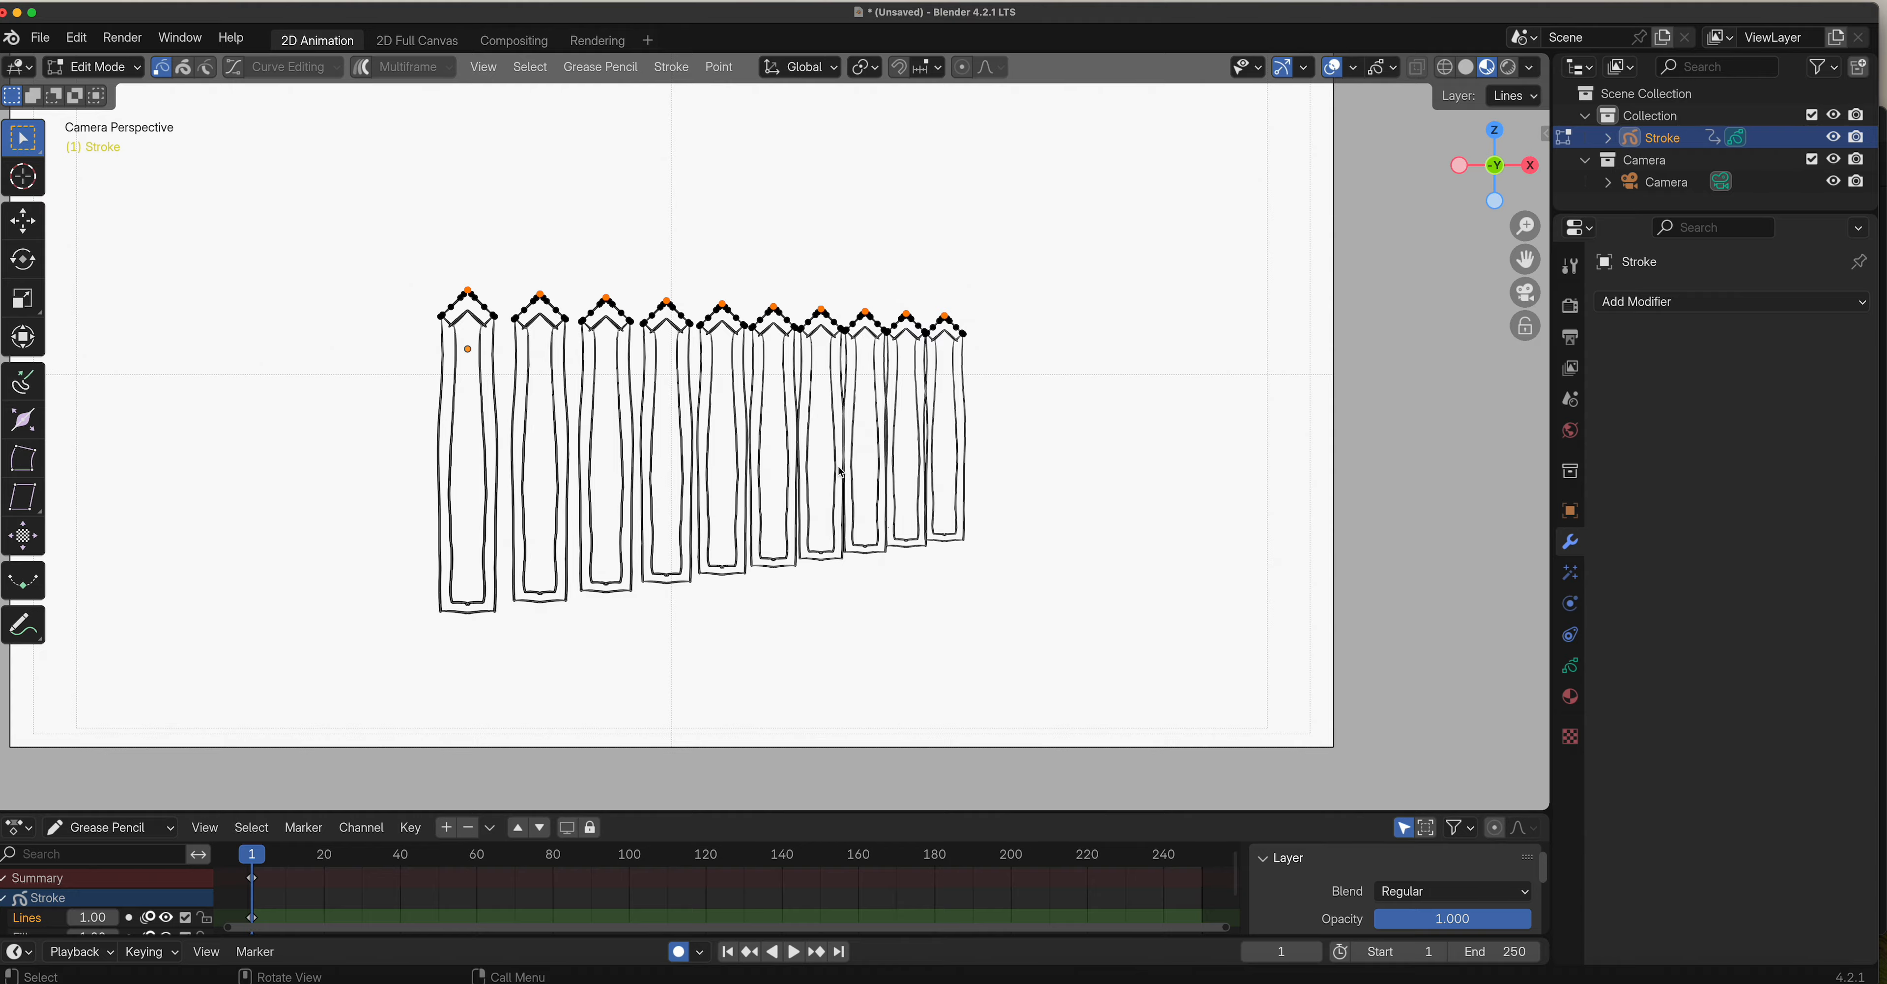
{"action": "key", "text": "a"}
{"action": "left_click", "coordinate": [184, 67]}
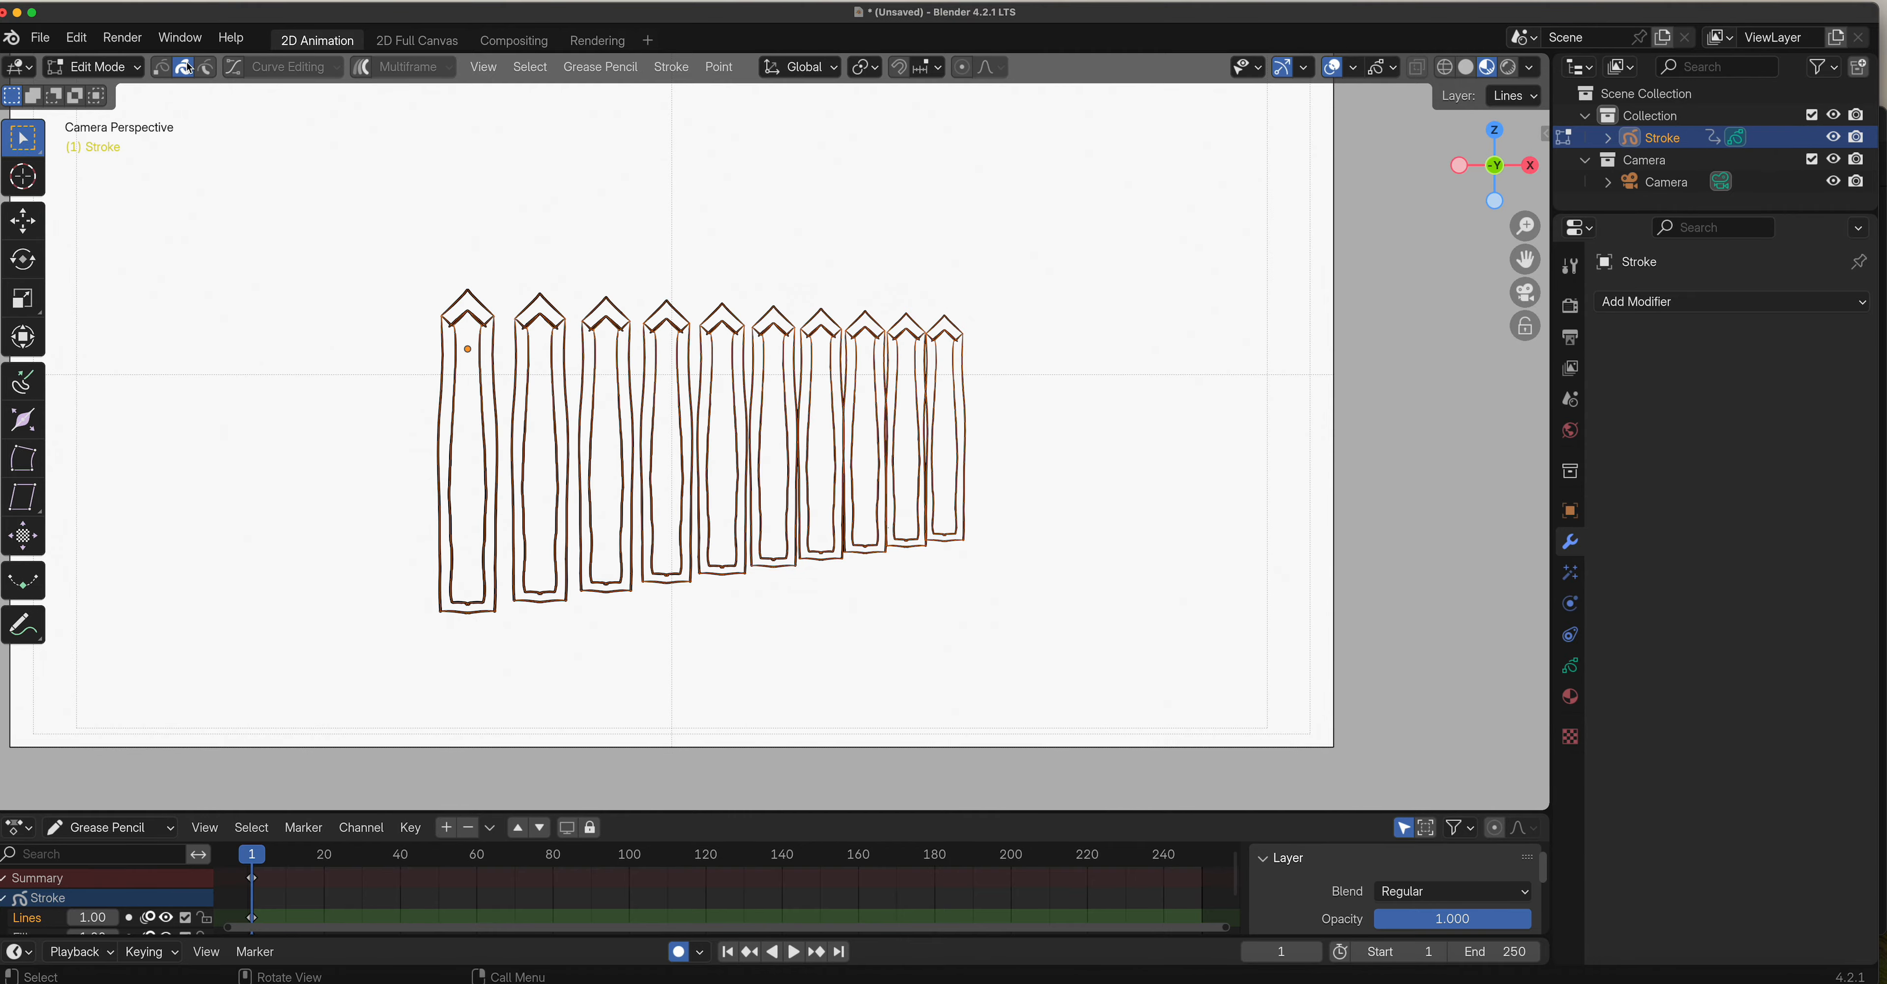
{"action": "key", "text": "r"}
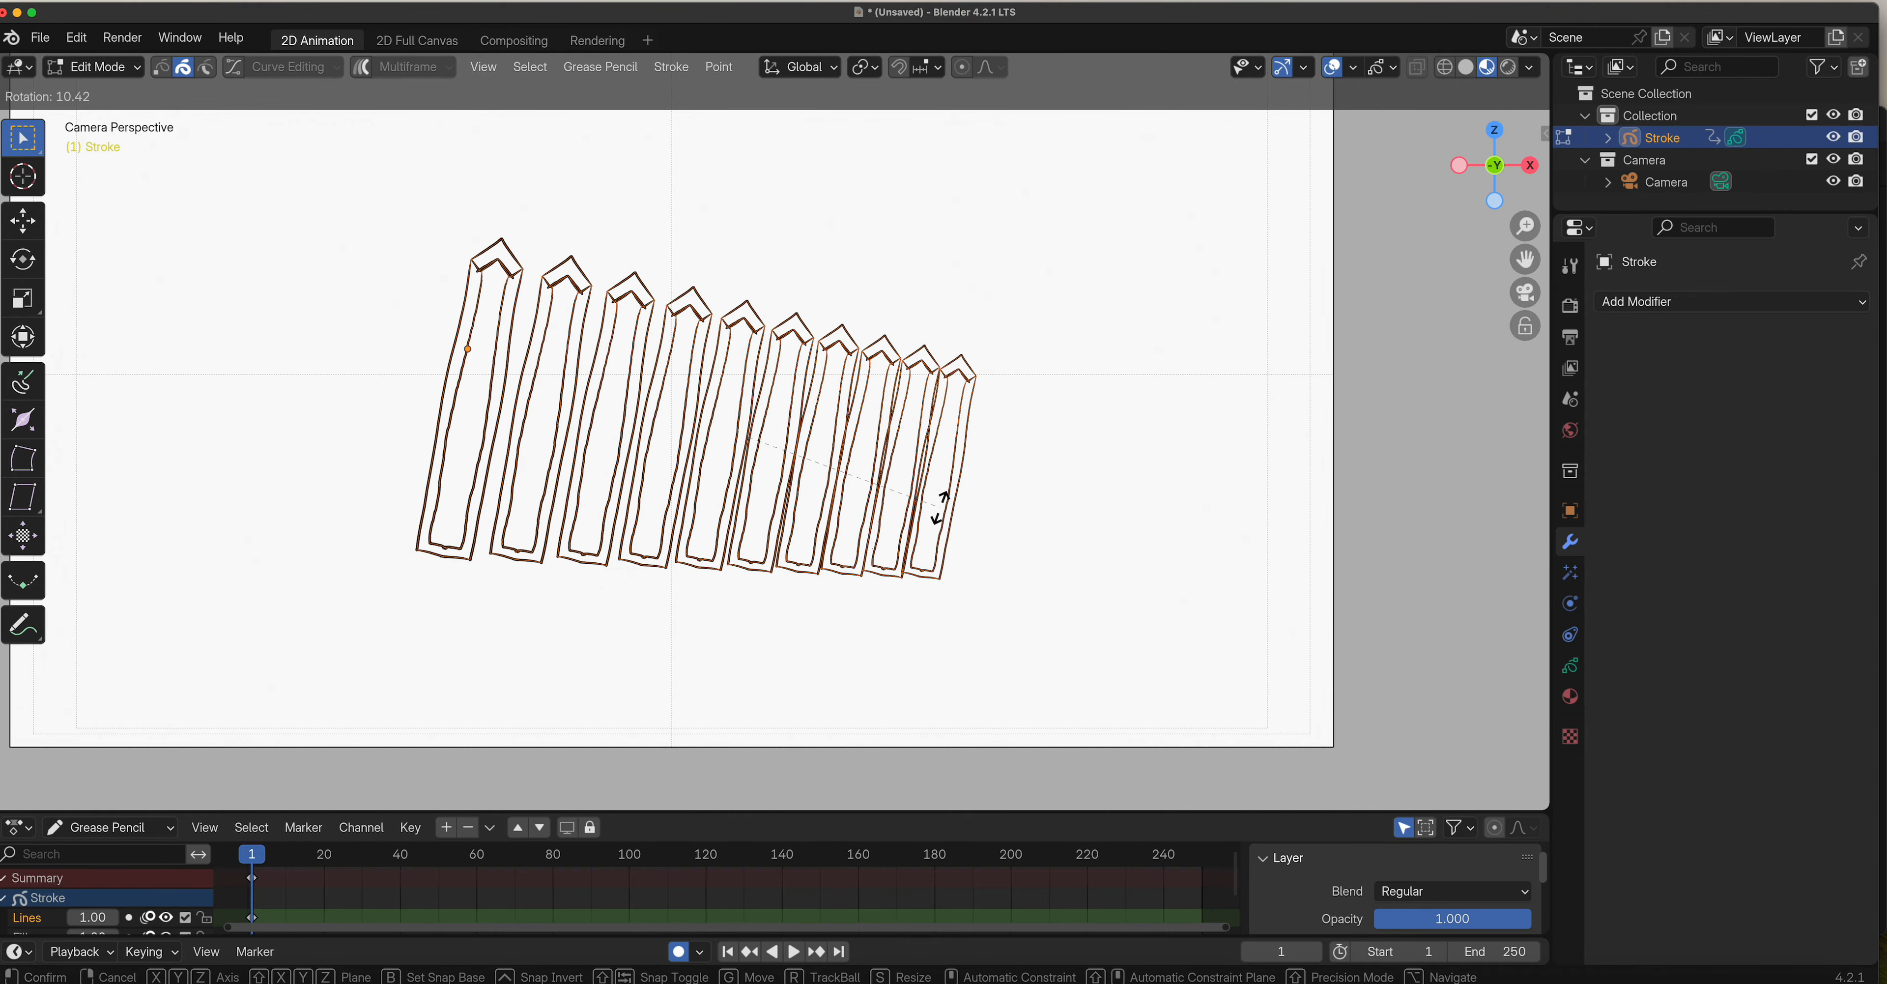
{"action": "left_click", "coordinate": [984, 477]}
{"action": "key", "text": "s"}
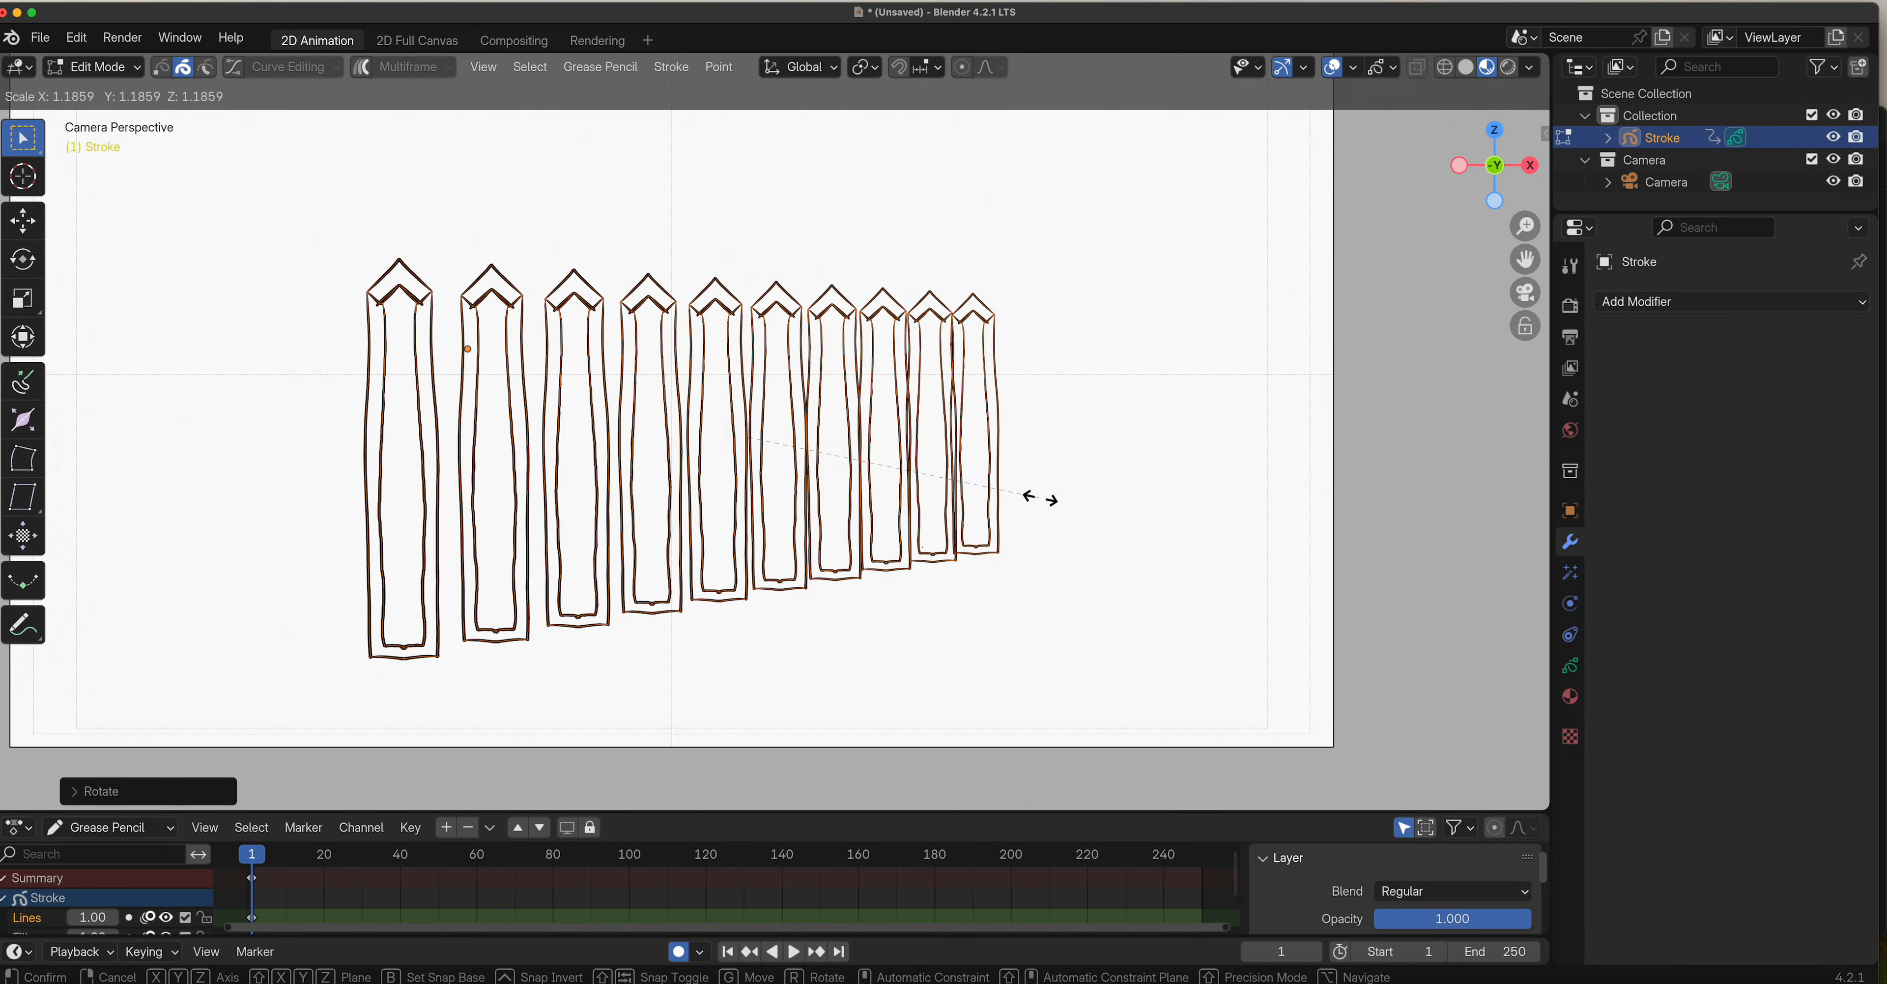
{"action": "left_click", "coordinate": [1082, 501]}
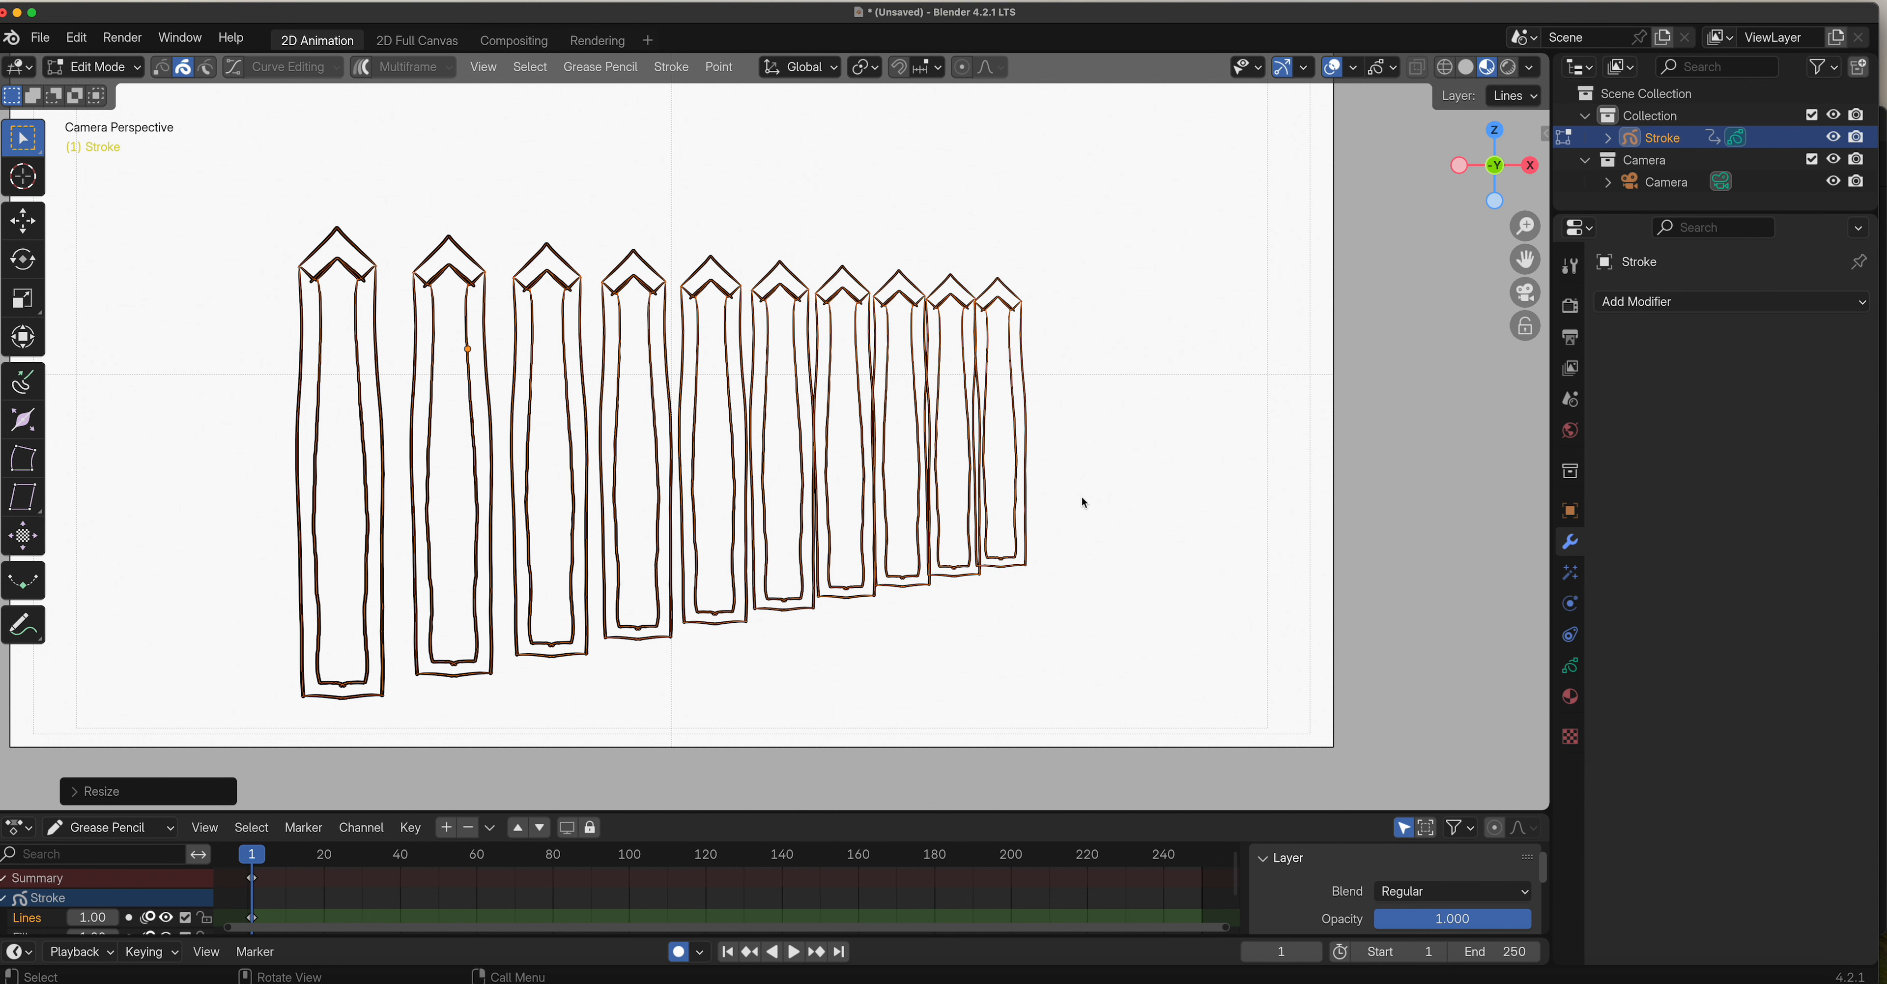
Create a new 2D Animation file and discard the unsaved fence drawing.
{"action": "left_click", "coordinate": [40, 37]}
{"action": "mouse_move", "coordinate": [123, 60]}
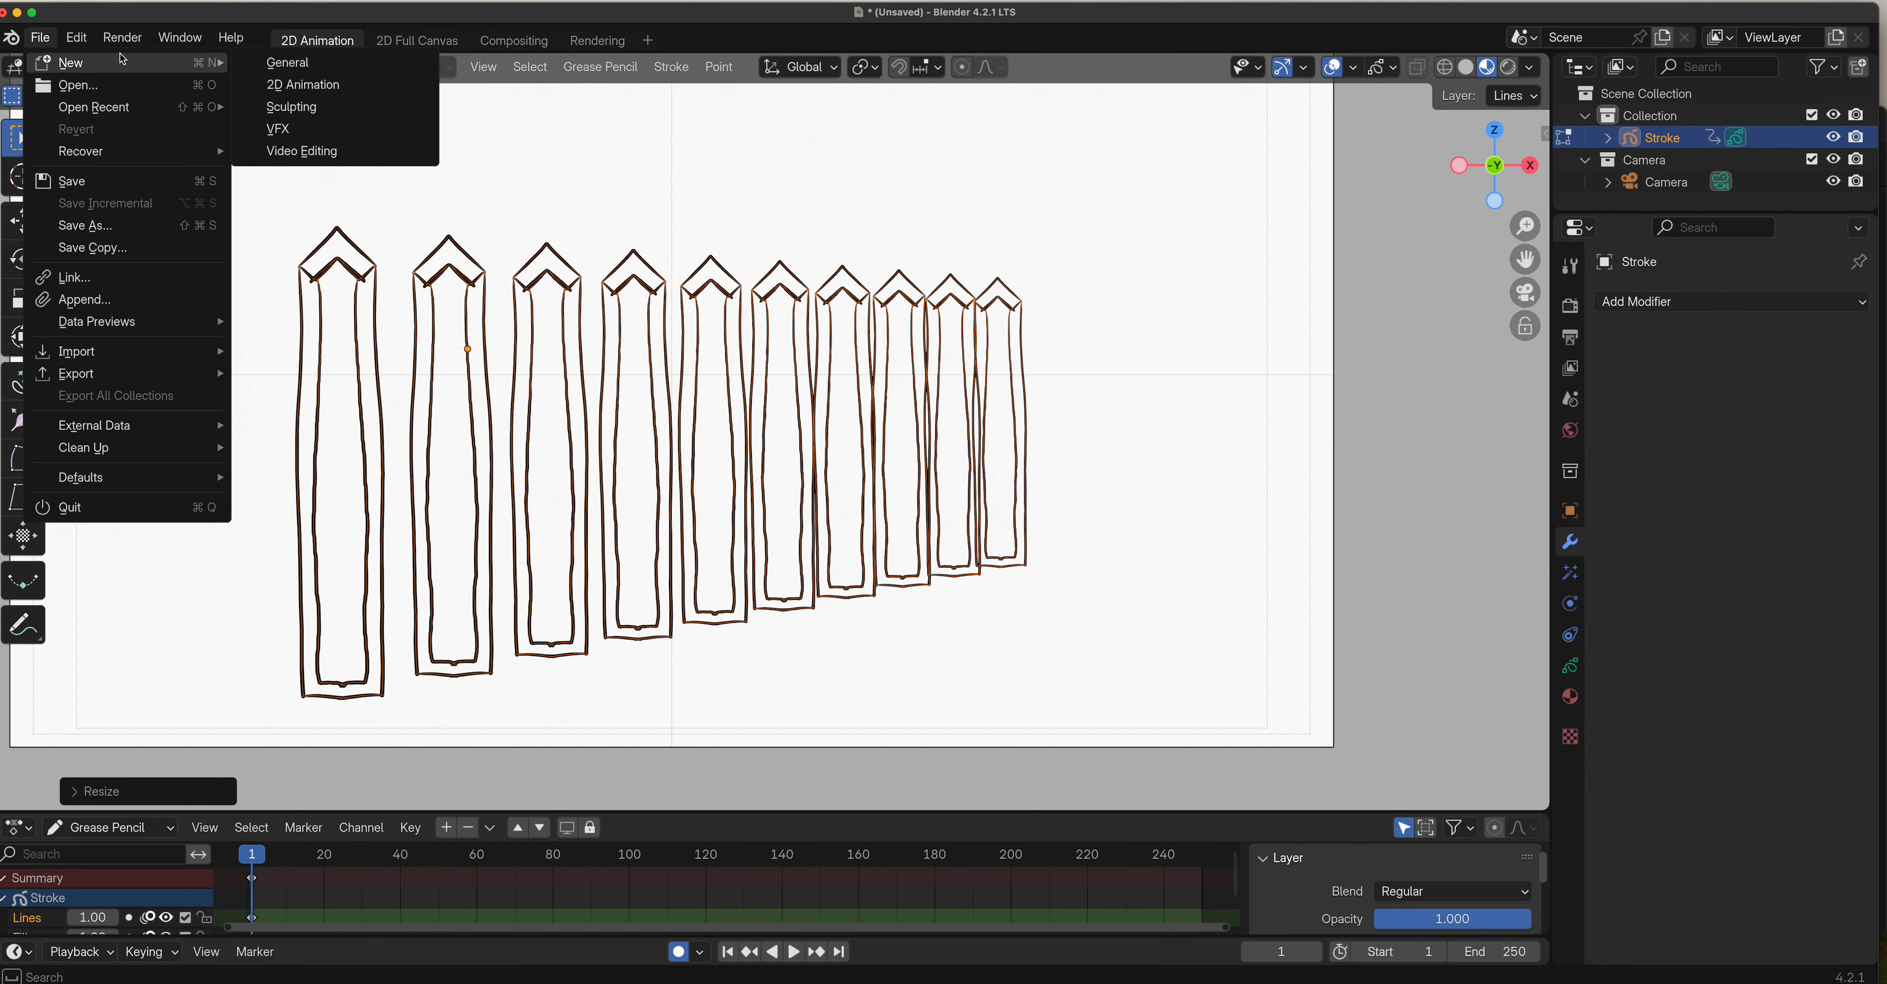
{"action": "left_click", "coordinate": [314, 87]}
{"action": "left_click", "coordinate": [852, 544]}
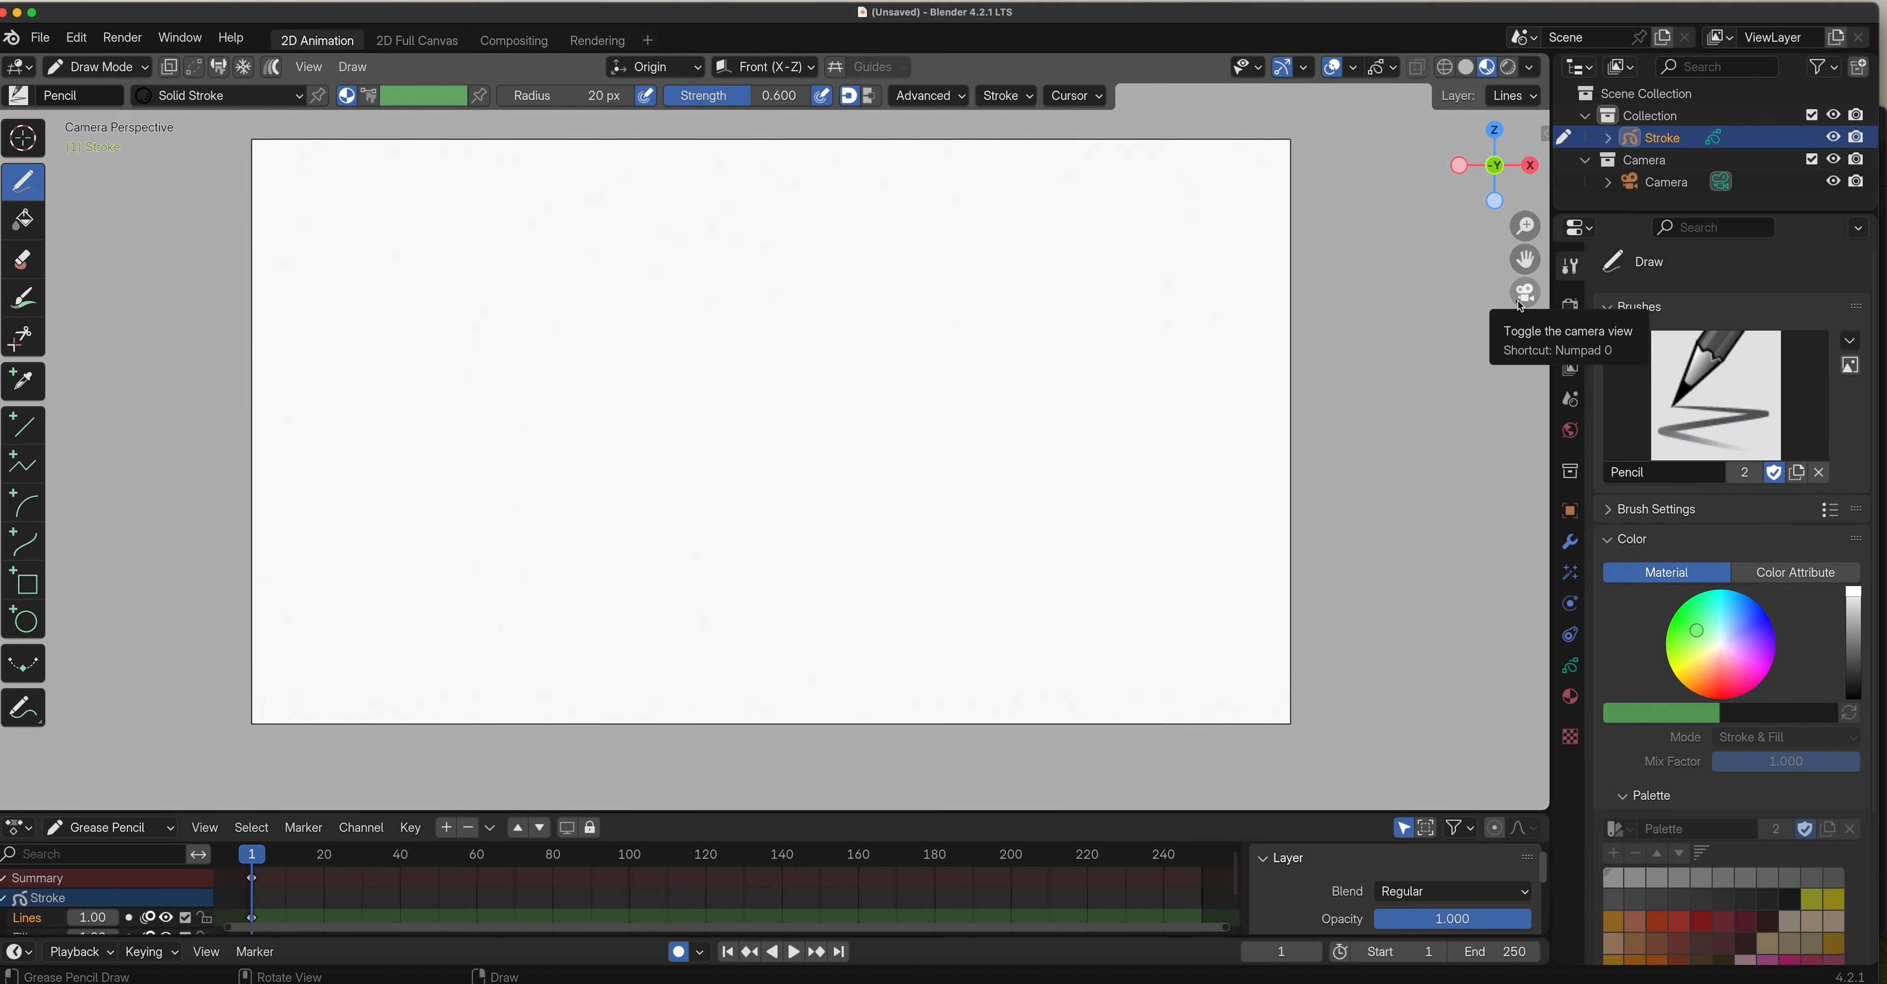
Choose the Ink Pen brush and bring up the modifiers that can be added to the Stroke object.
{"action": "left_click", "coordinate": [1570, 541]}
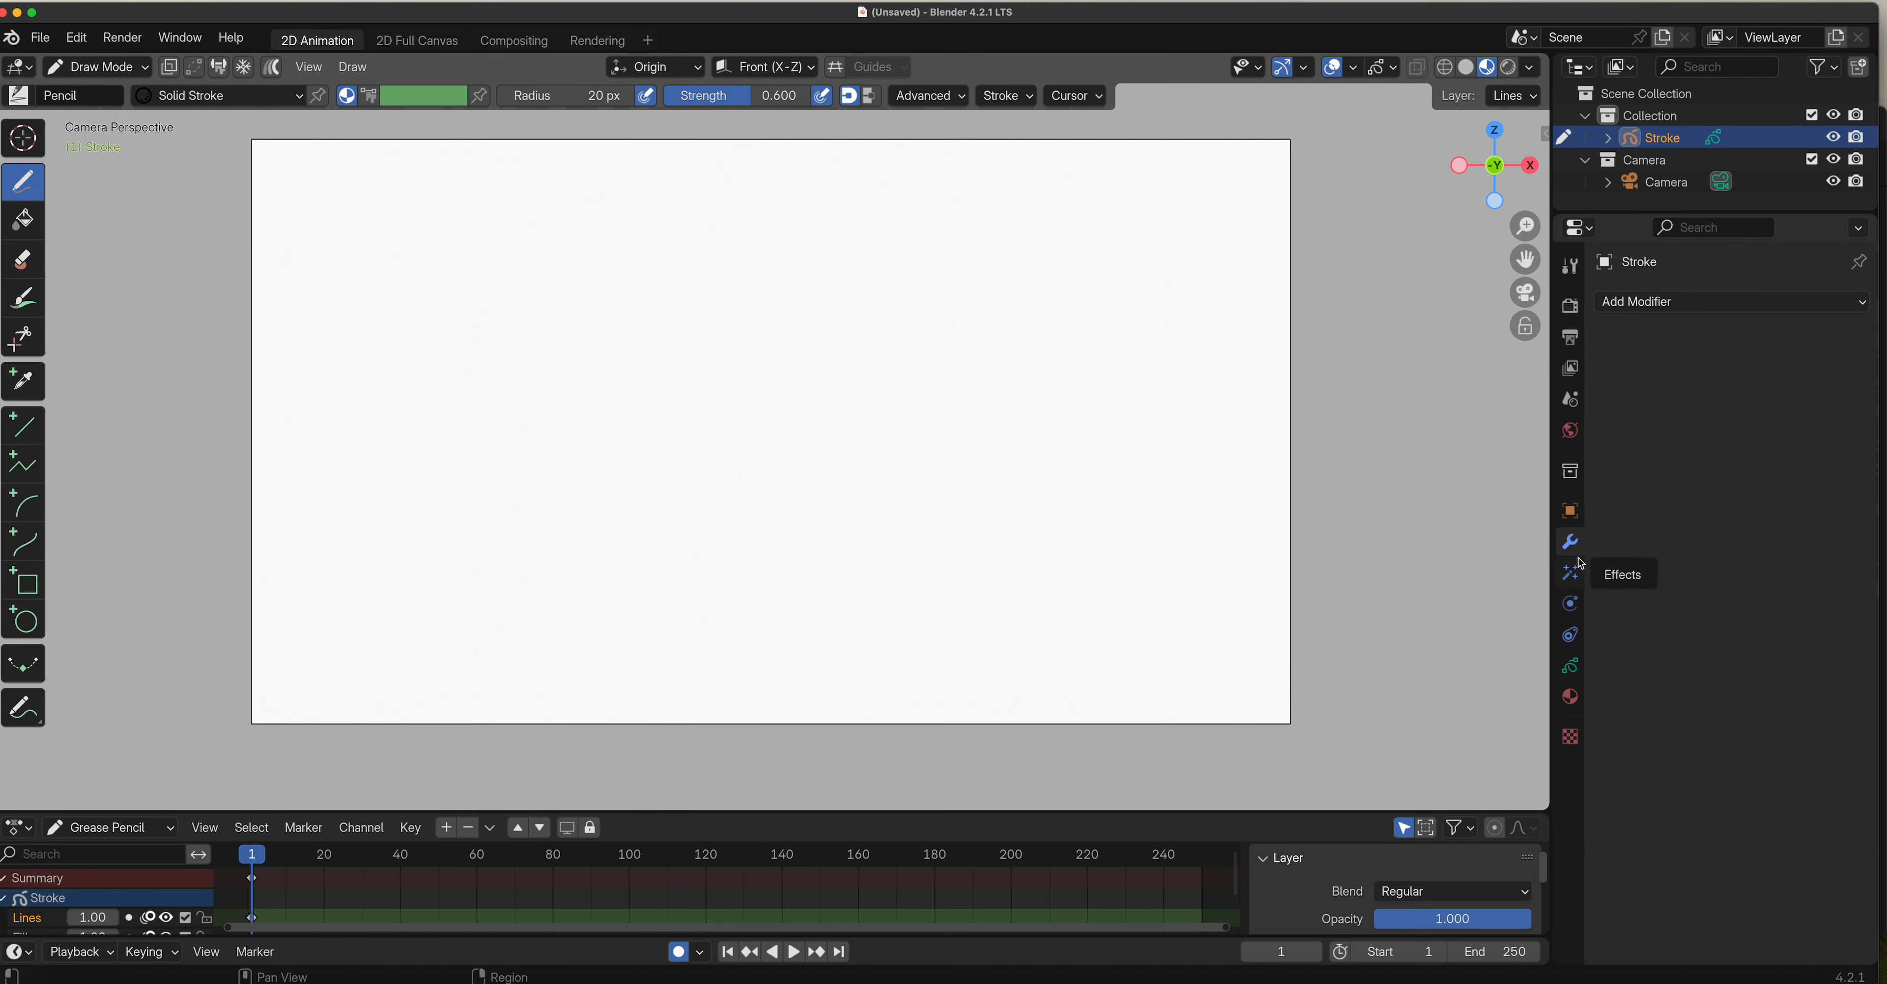
{"action": "left_click", "coordinate": [49, 100]}
{"action": "left_click", "coordinate": [146, 176]}
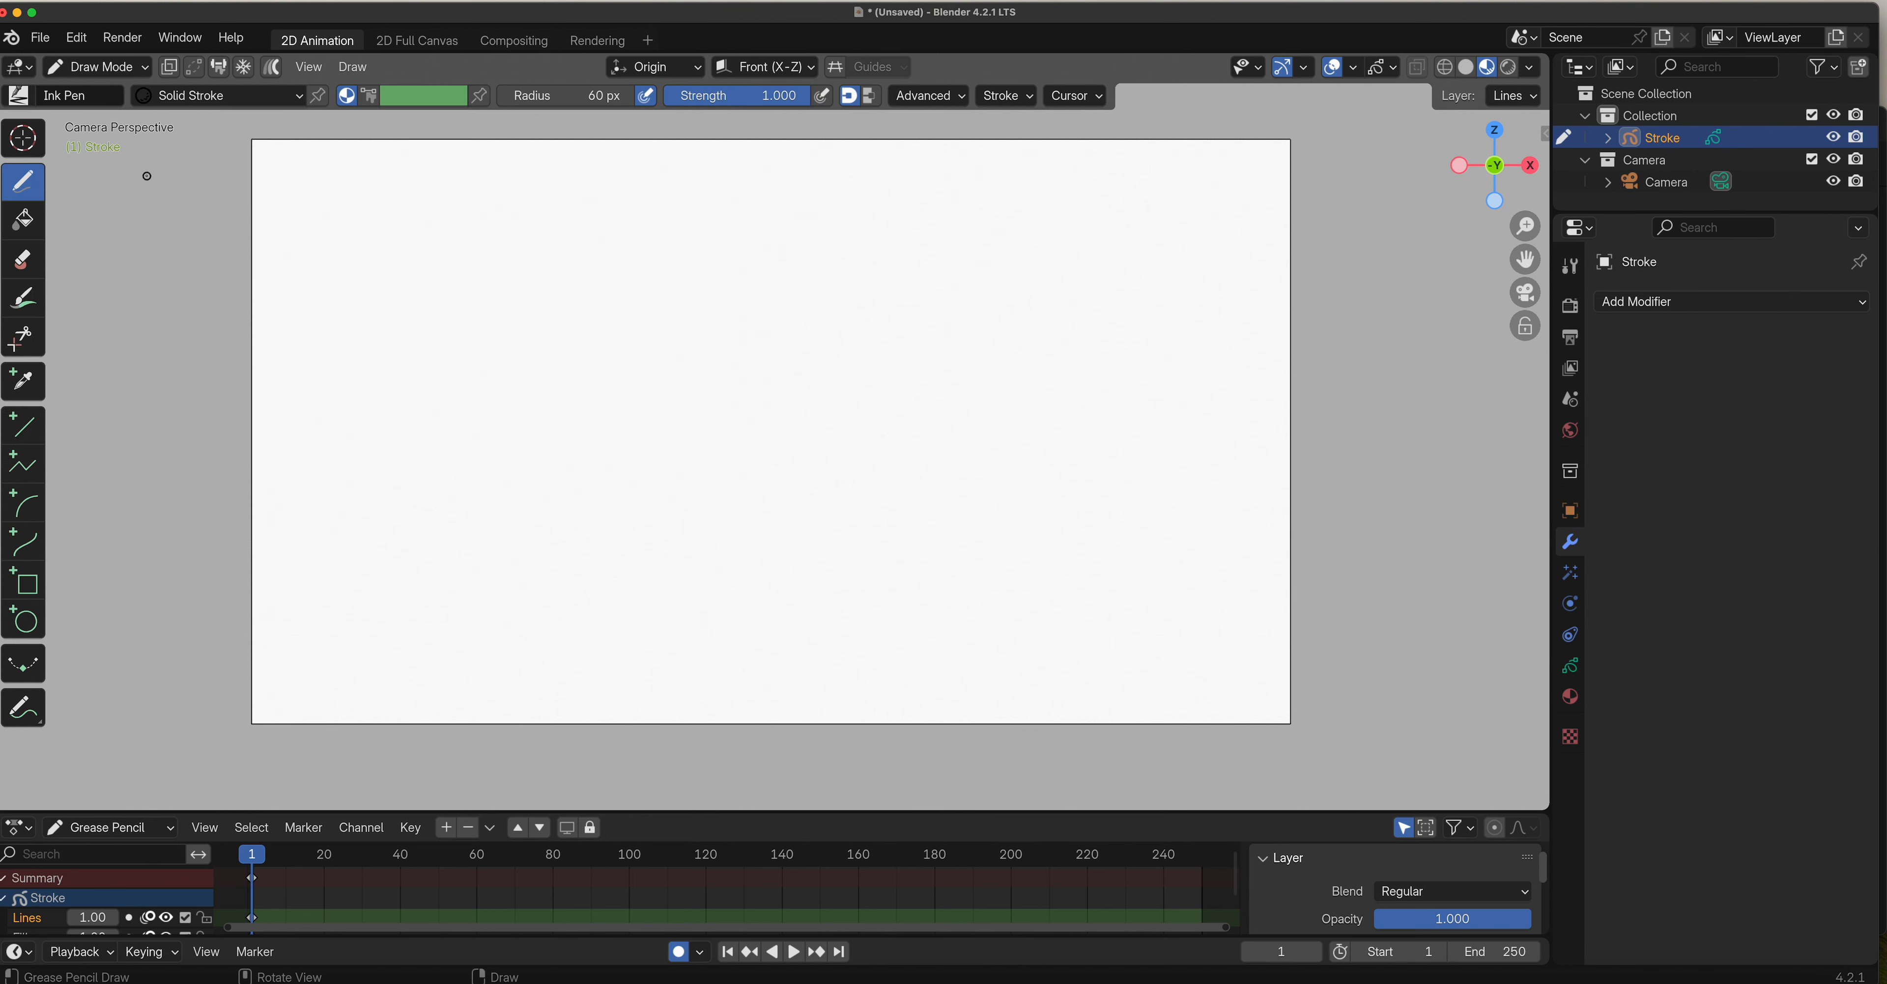
{"action": "left_click", "coordinate": [1644, 300]}
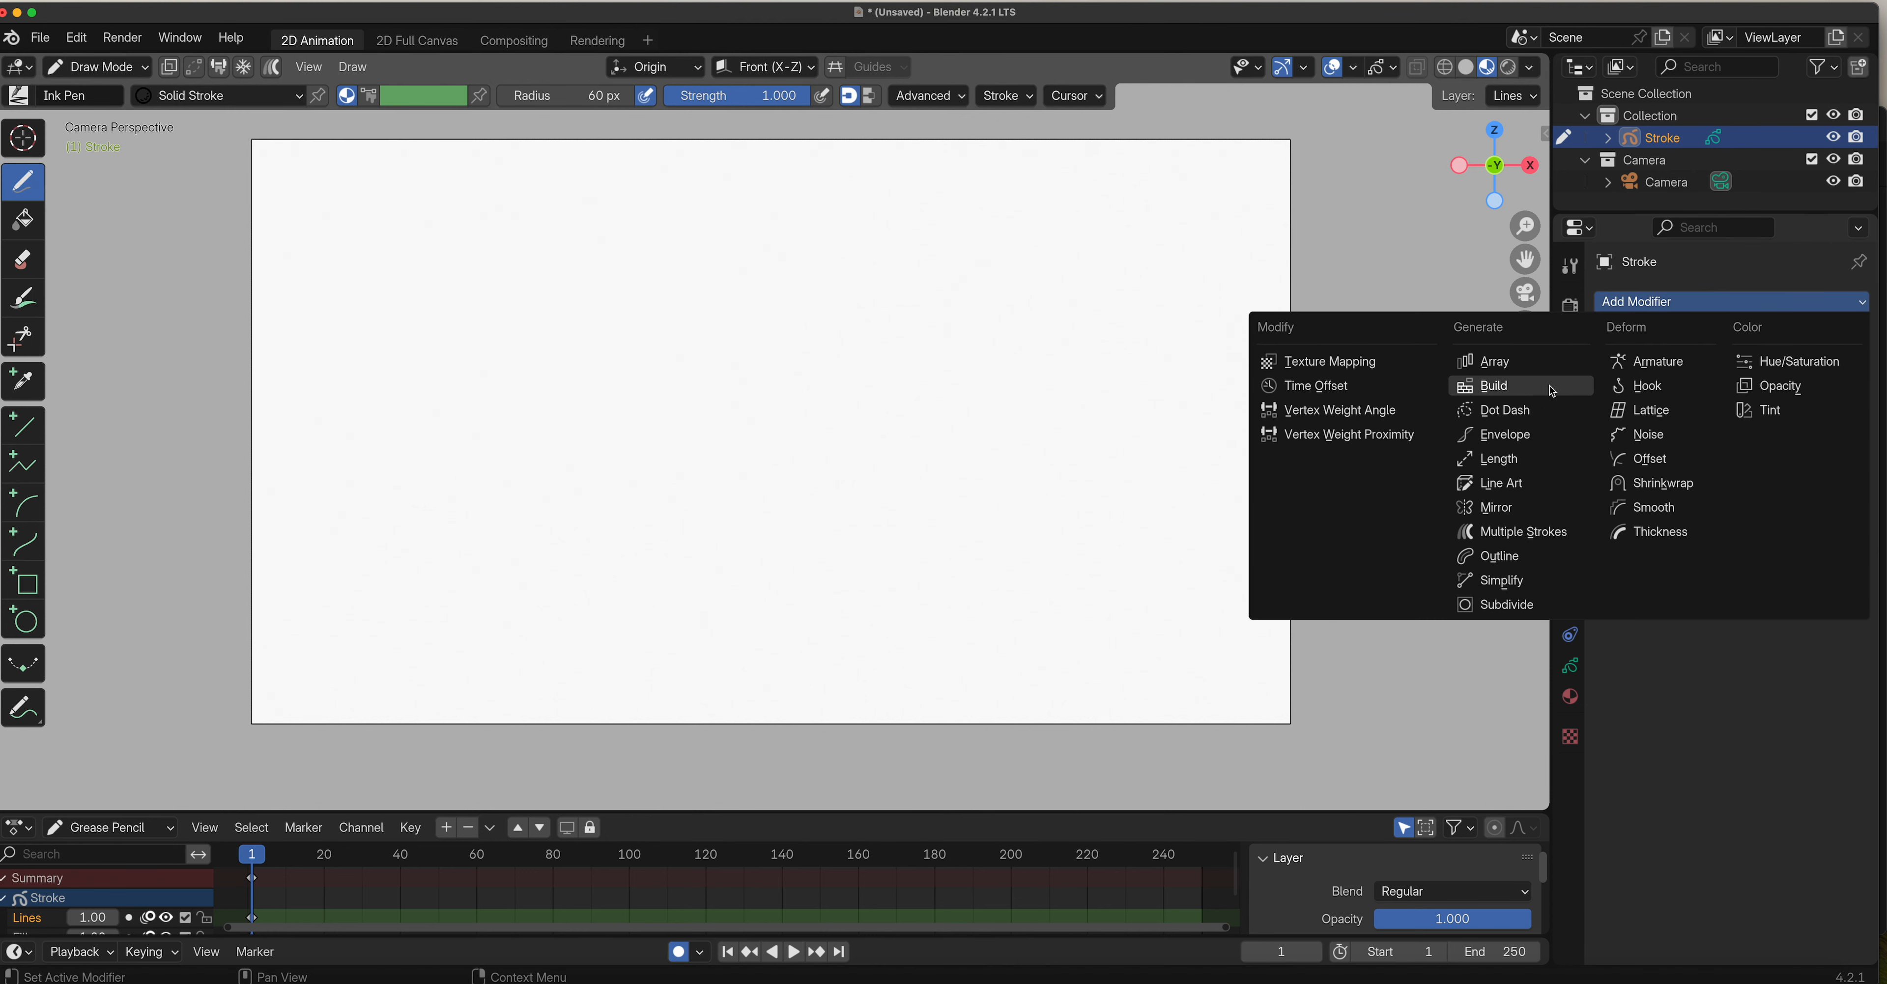
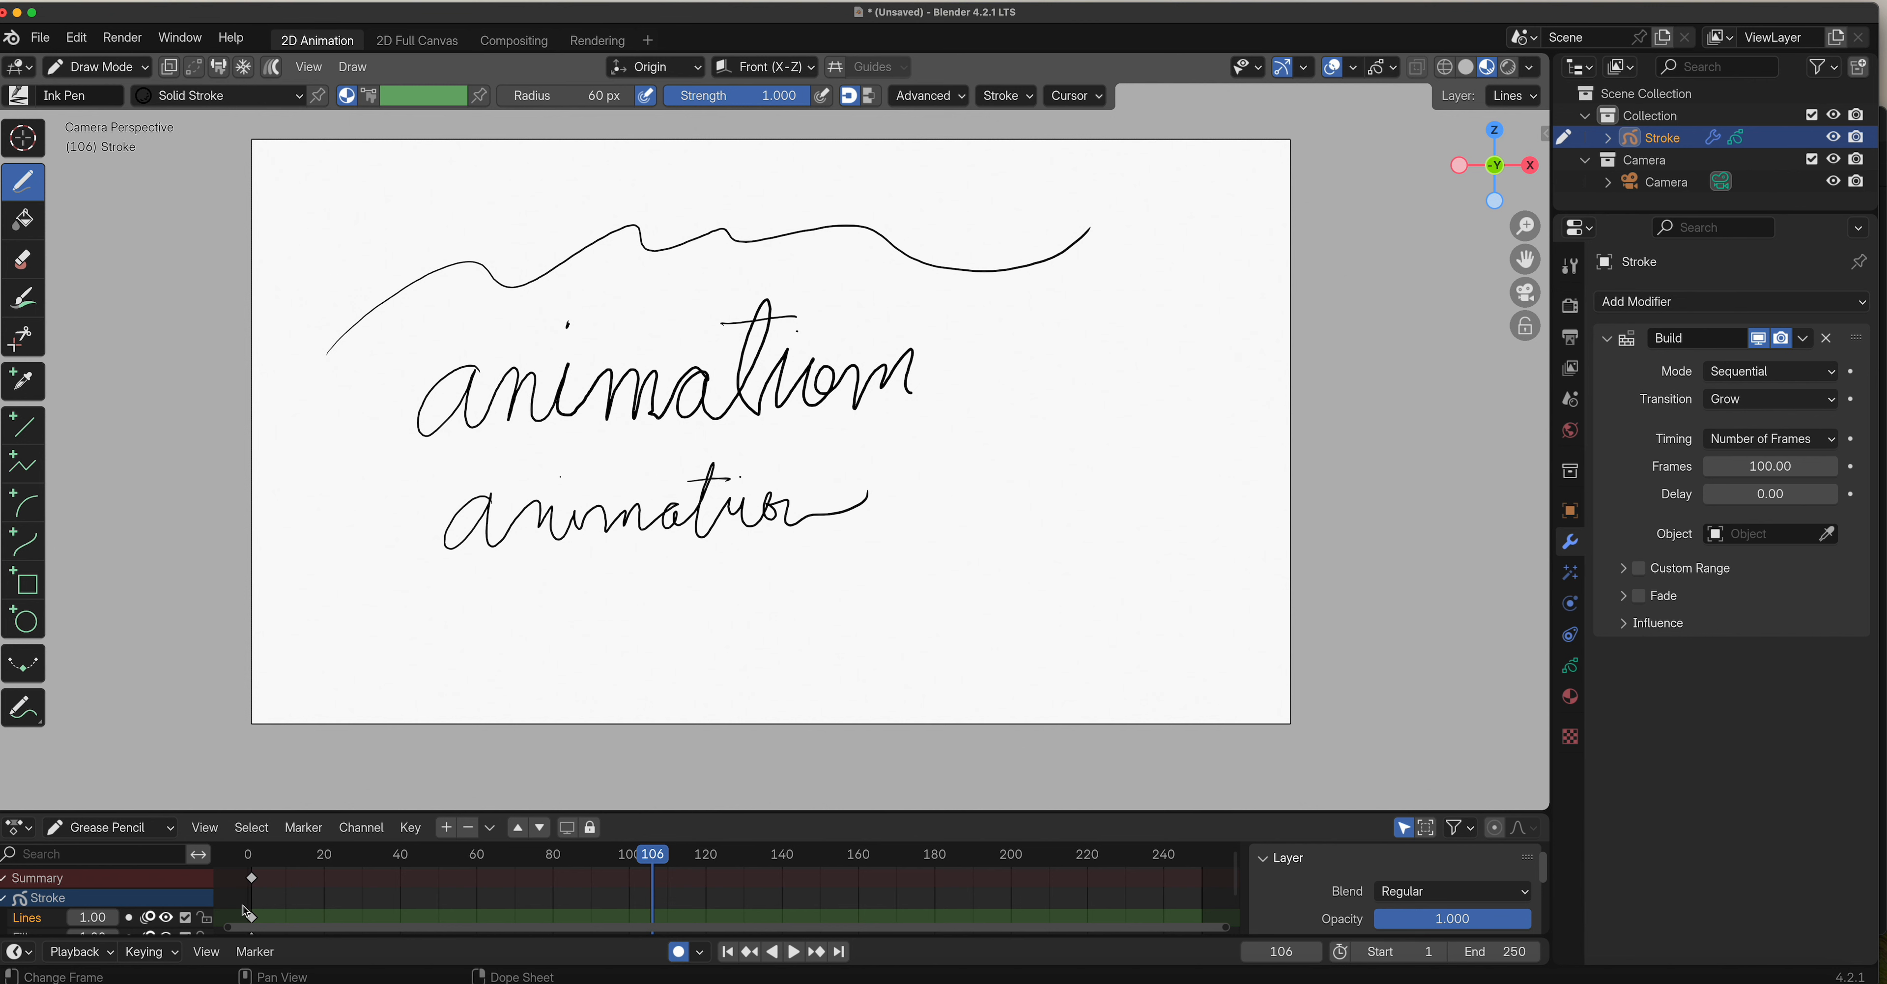
Play the Build animation of the handwritten words, replay it from the start, and return to frame 1.
{"action": "key", "text": "space"}
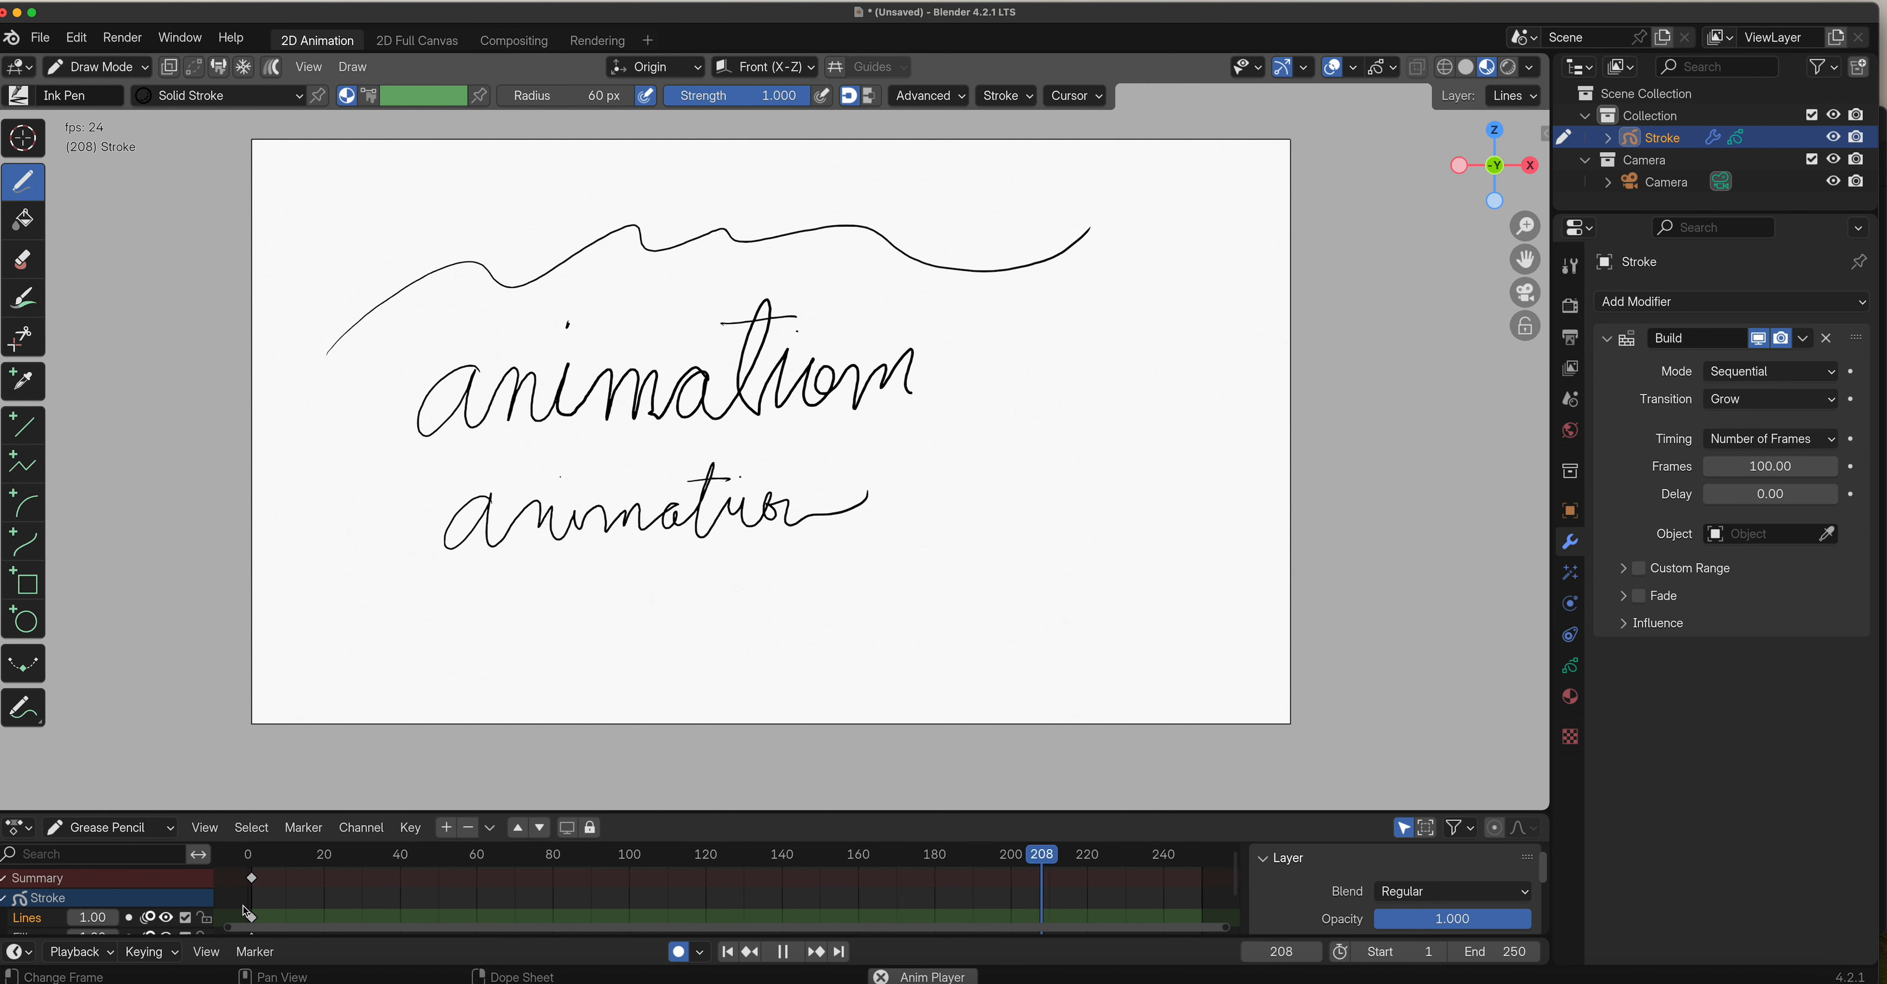
{"action": "key", "text": "space"}
{"action": "left_click", "coordinate": [247, 911]}
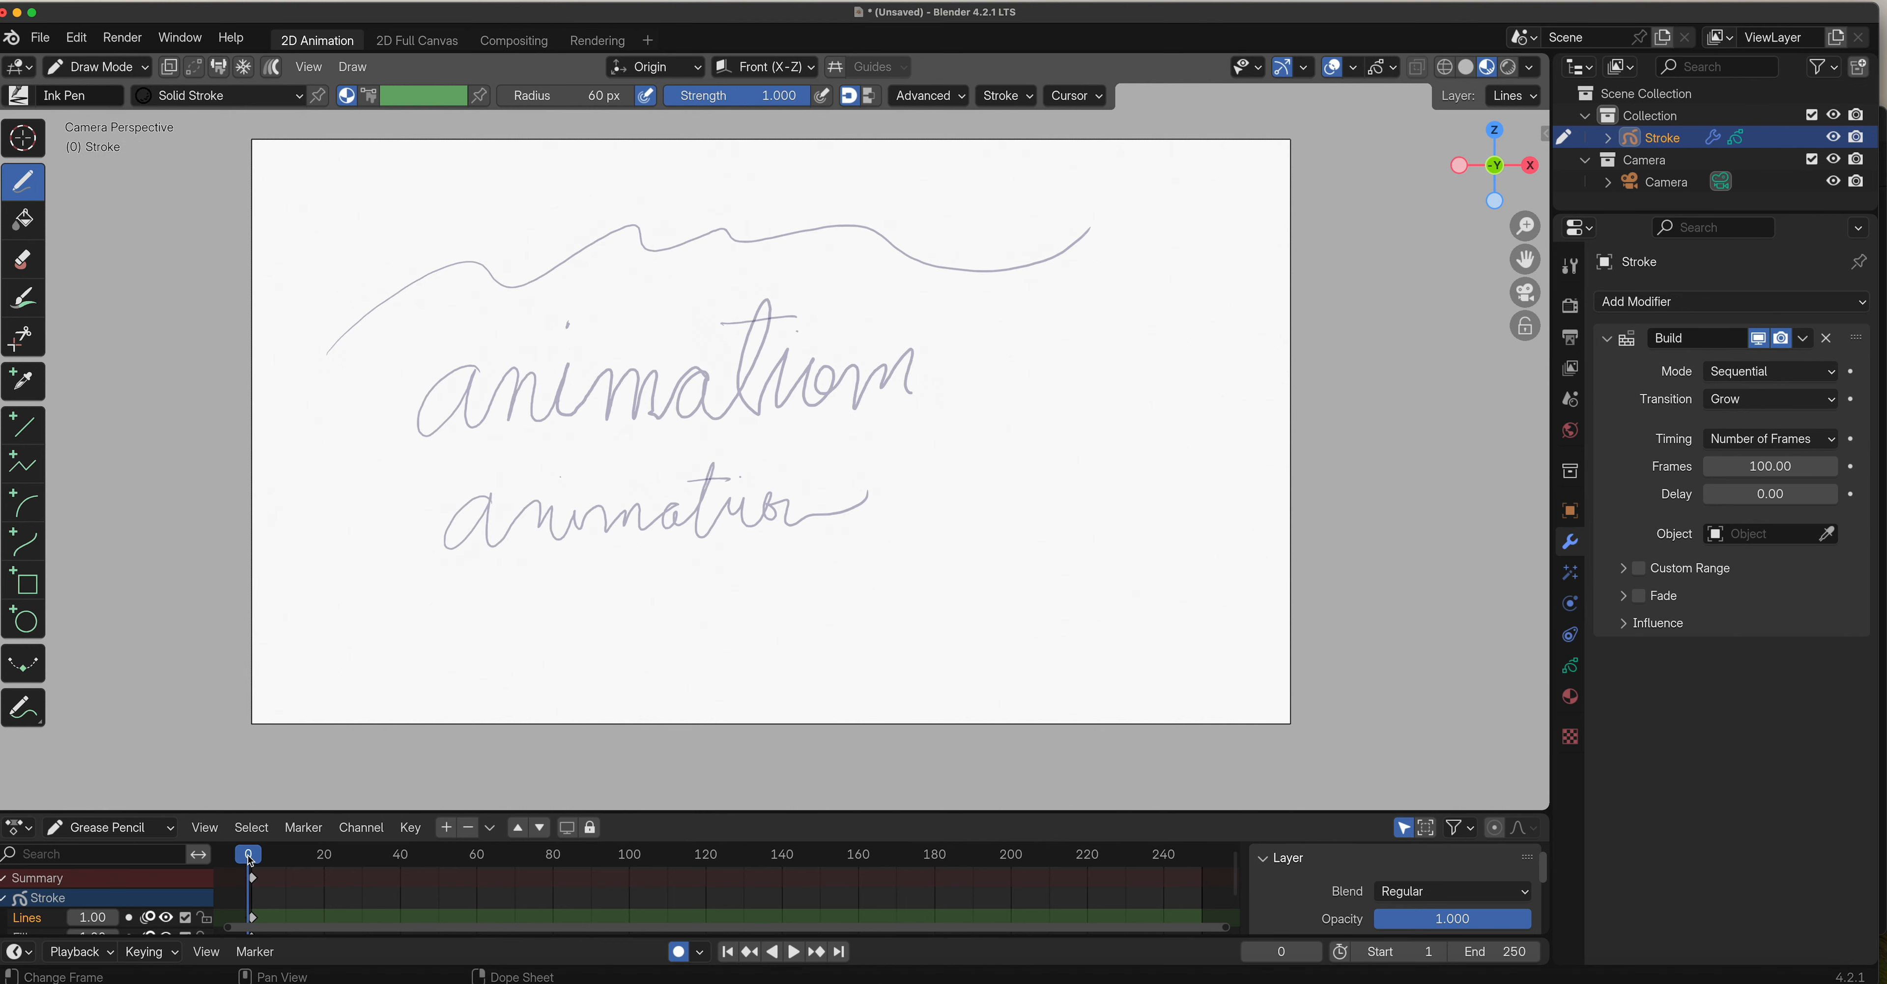
{"action": "key", "text": "space"}
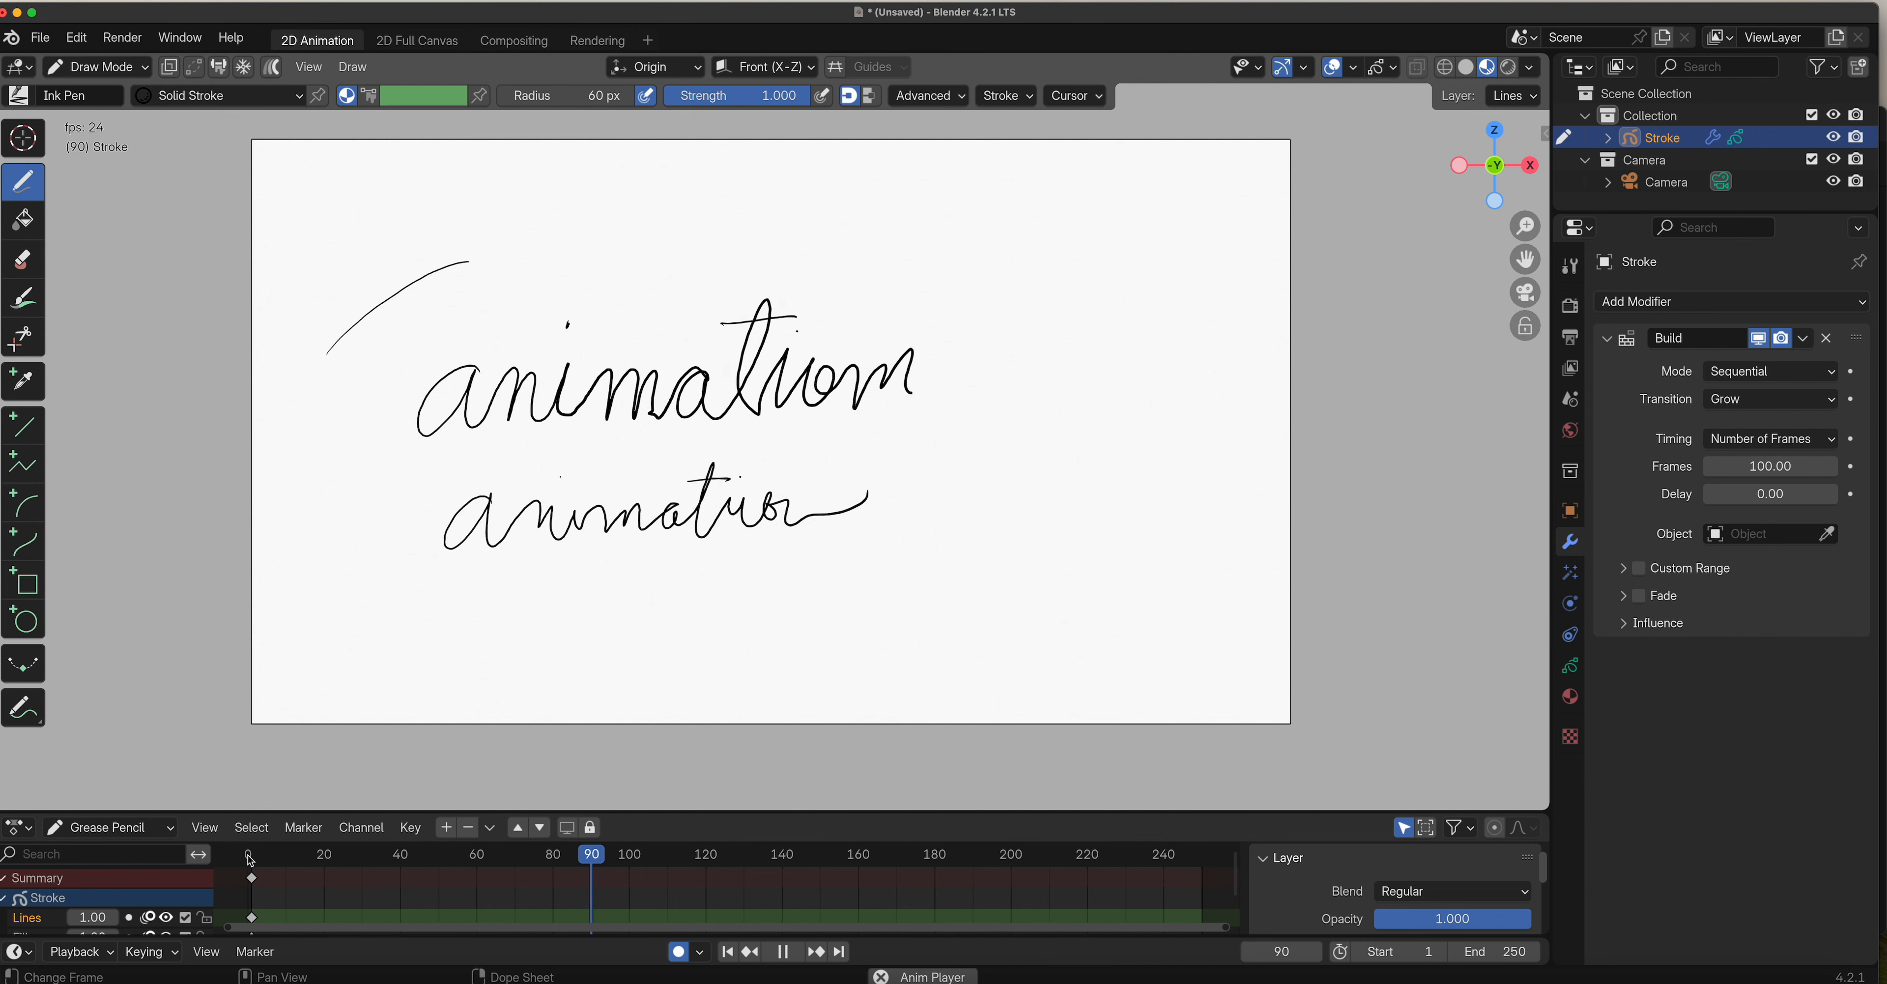
{"action": "key", "text": "space"}
{"action": "left_click", "coordinate": [251, 861]}
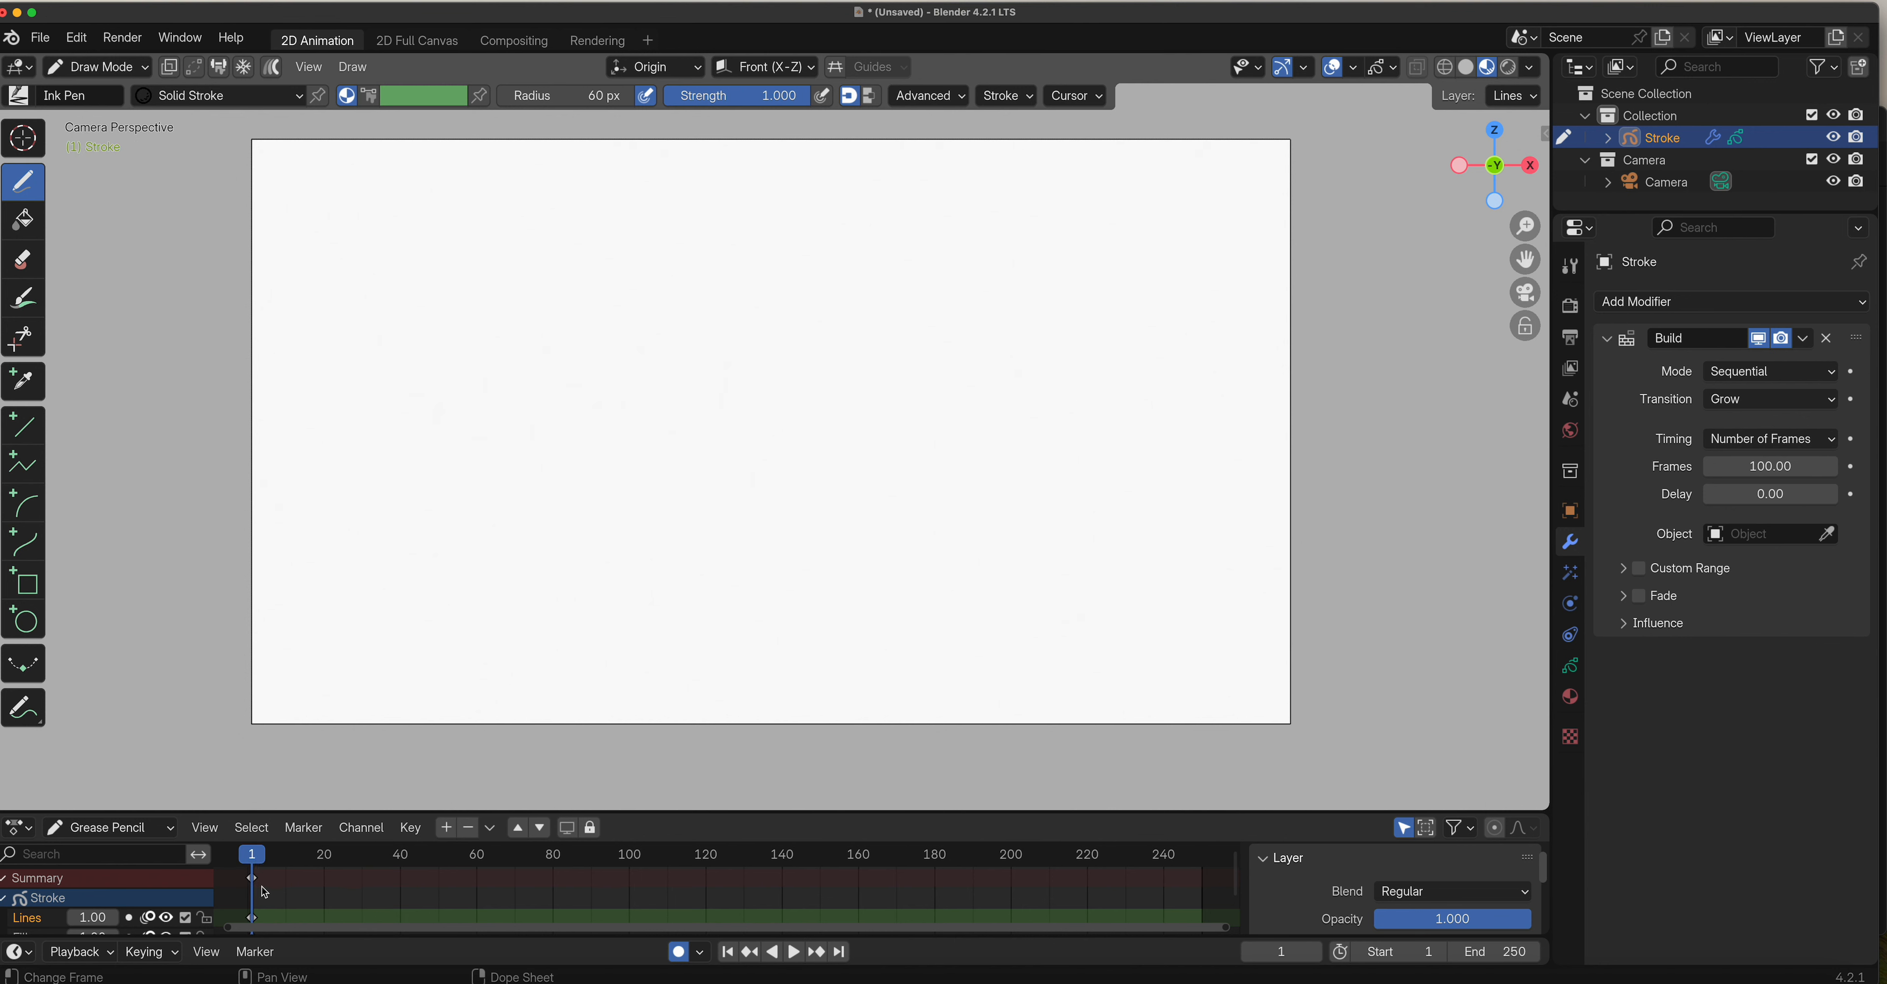
Add a Noise modifier after Build on the handwritten strokes and play the animation to preview it.
{"action": "left_click", "coordinate": [1709, 310]}
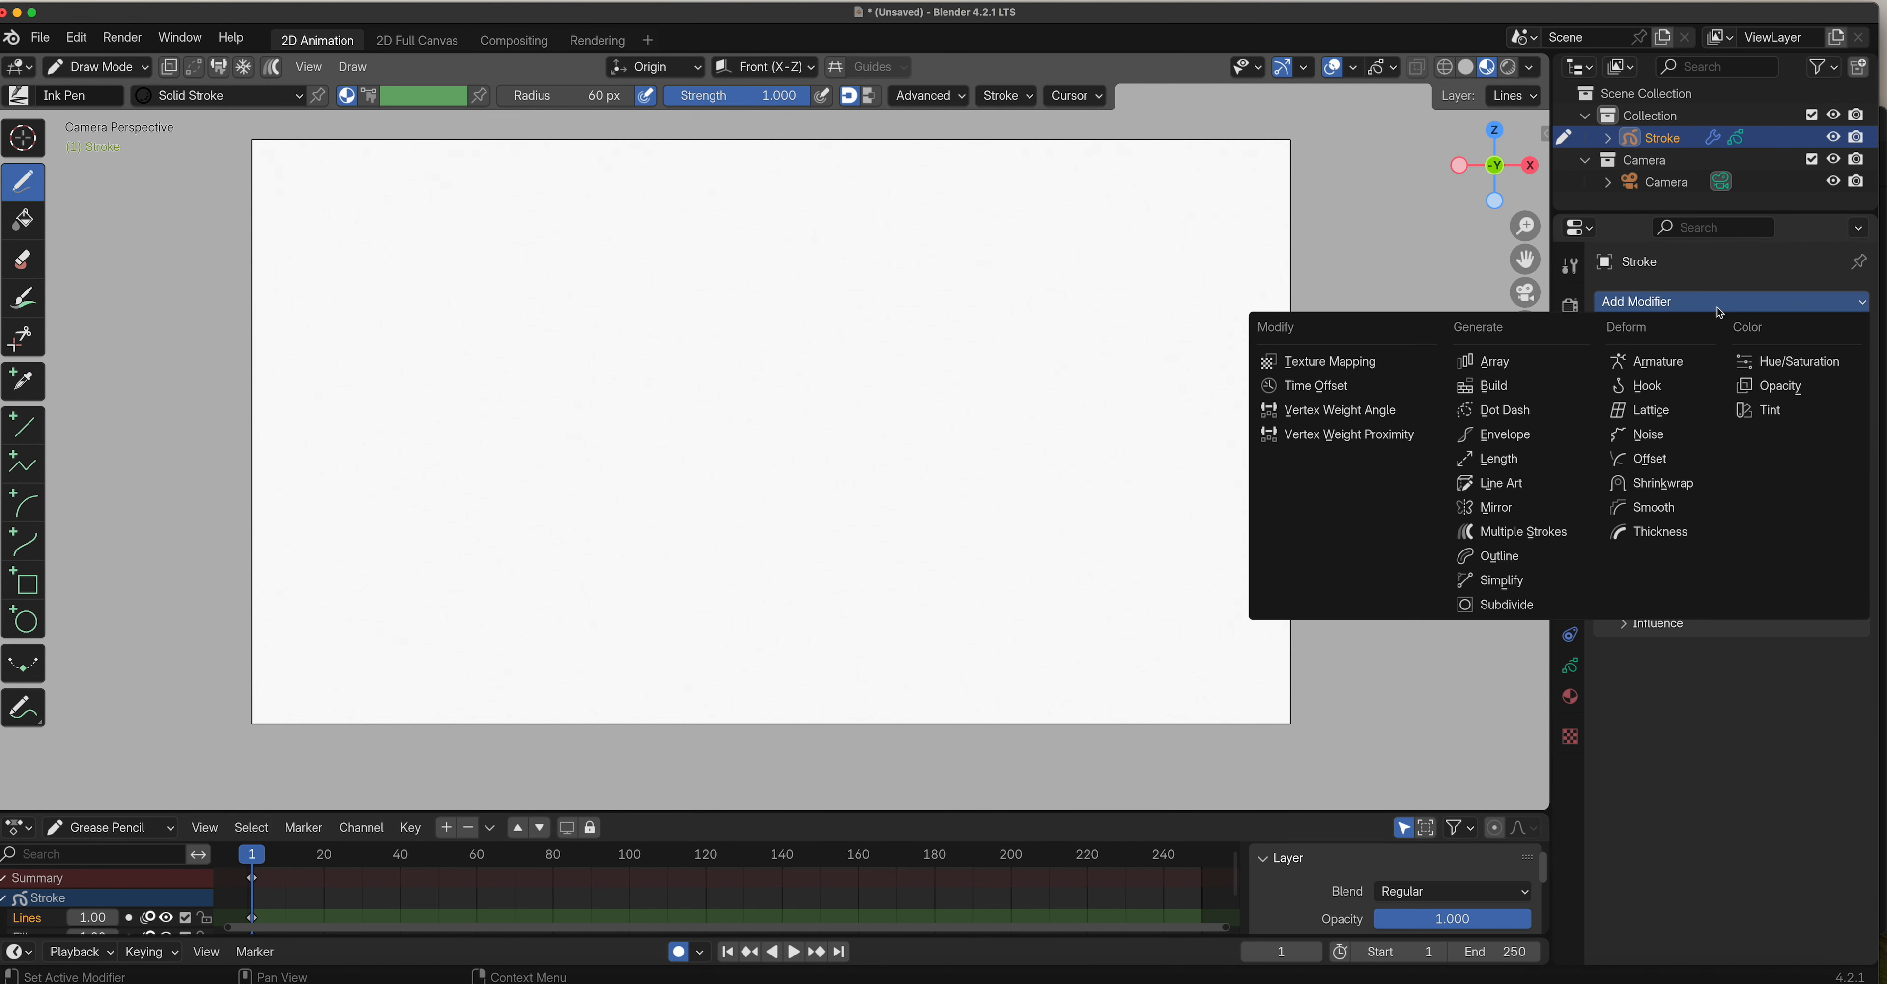
{"action": "left_click", "coordinate": [1677, 438]}
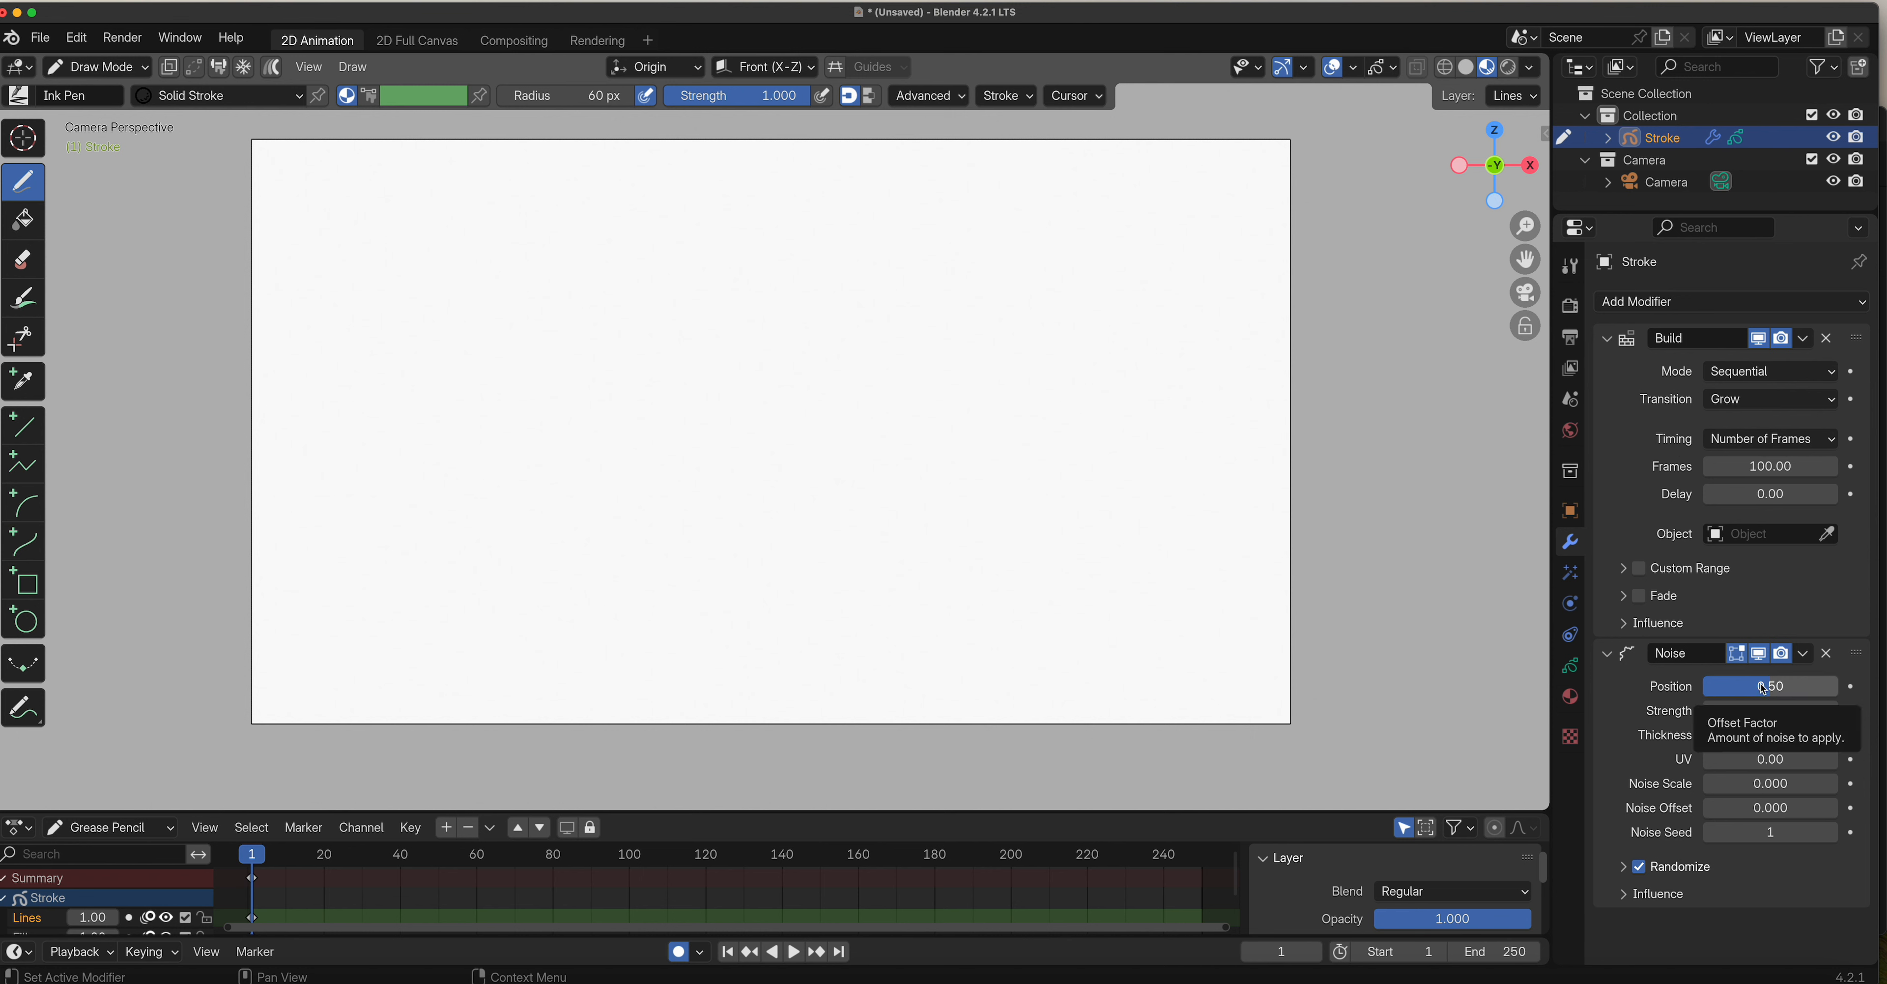
{"action": "key", "text": "space"}
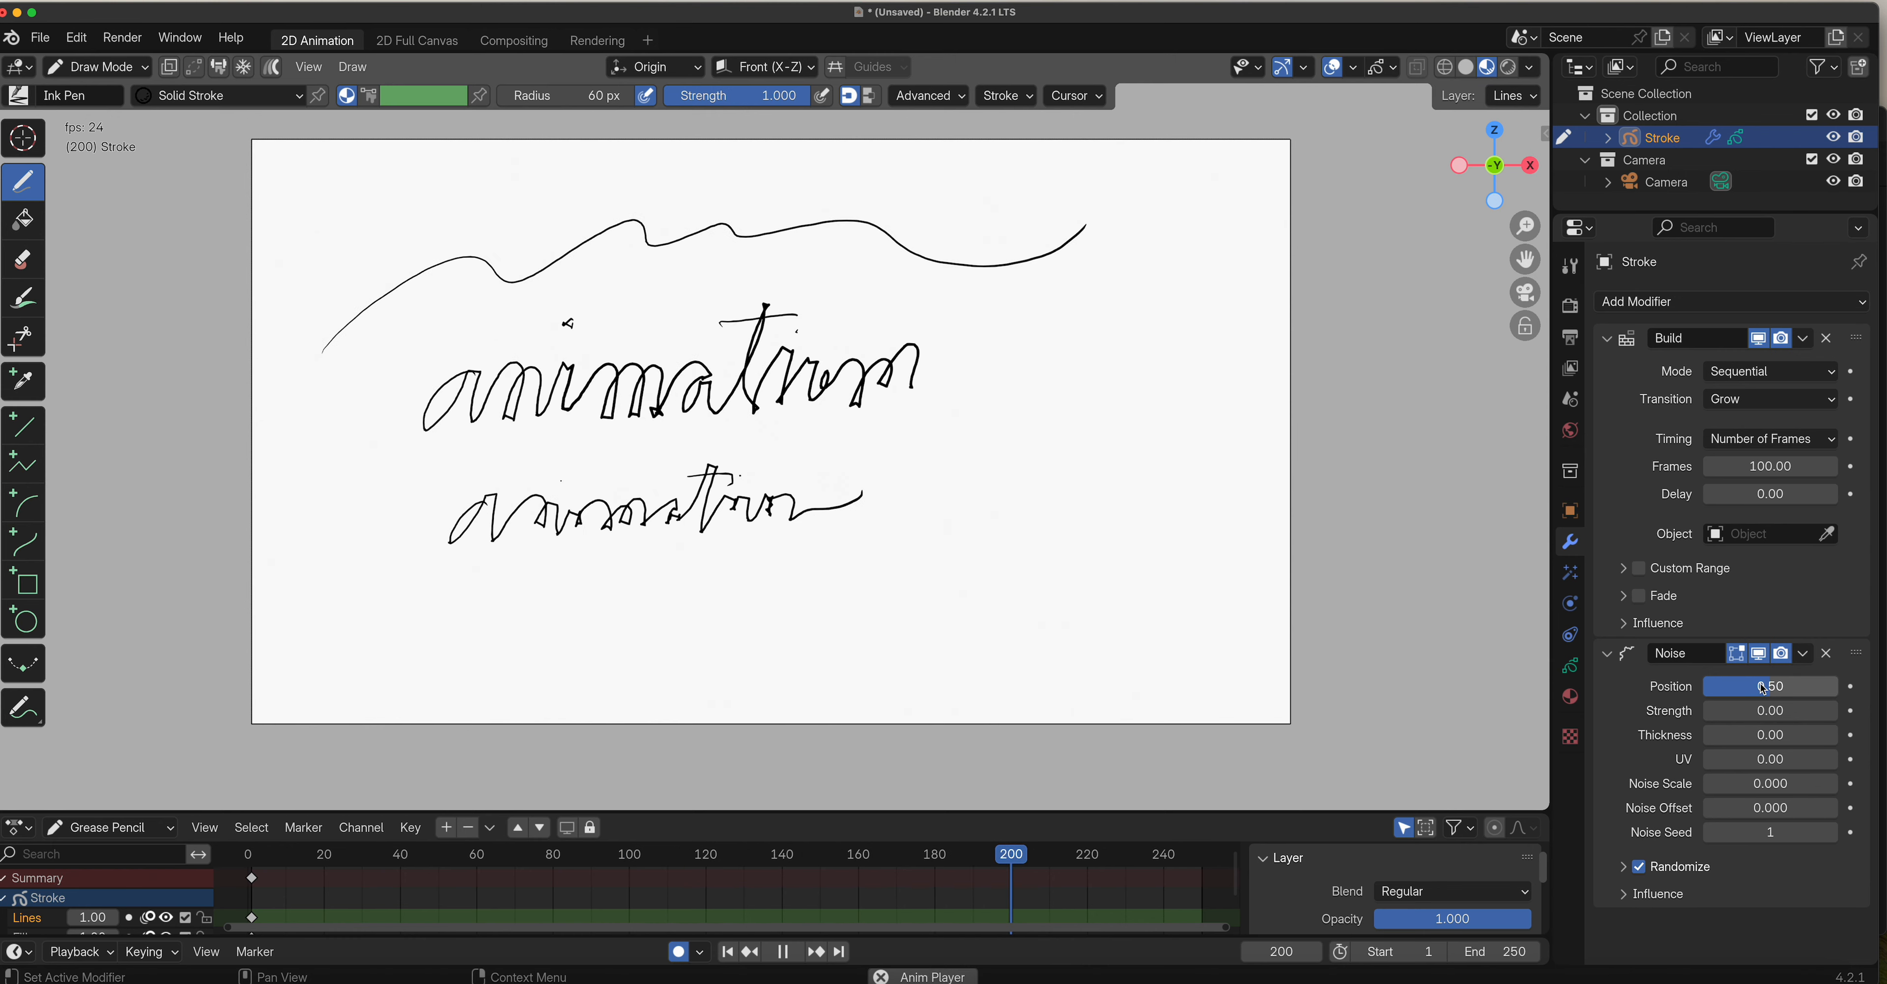
Set the Noise modifier's Position to 0.10 and play the animation from the start to preview it.
{"action": "key", "text": "space"}
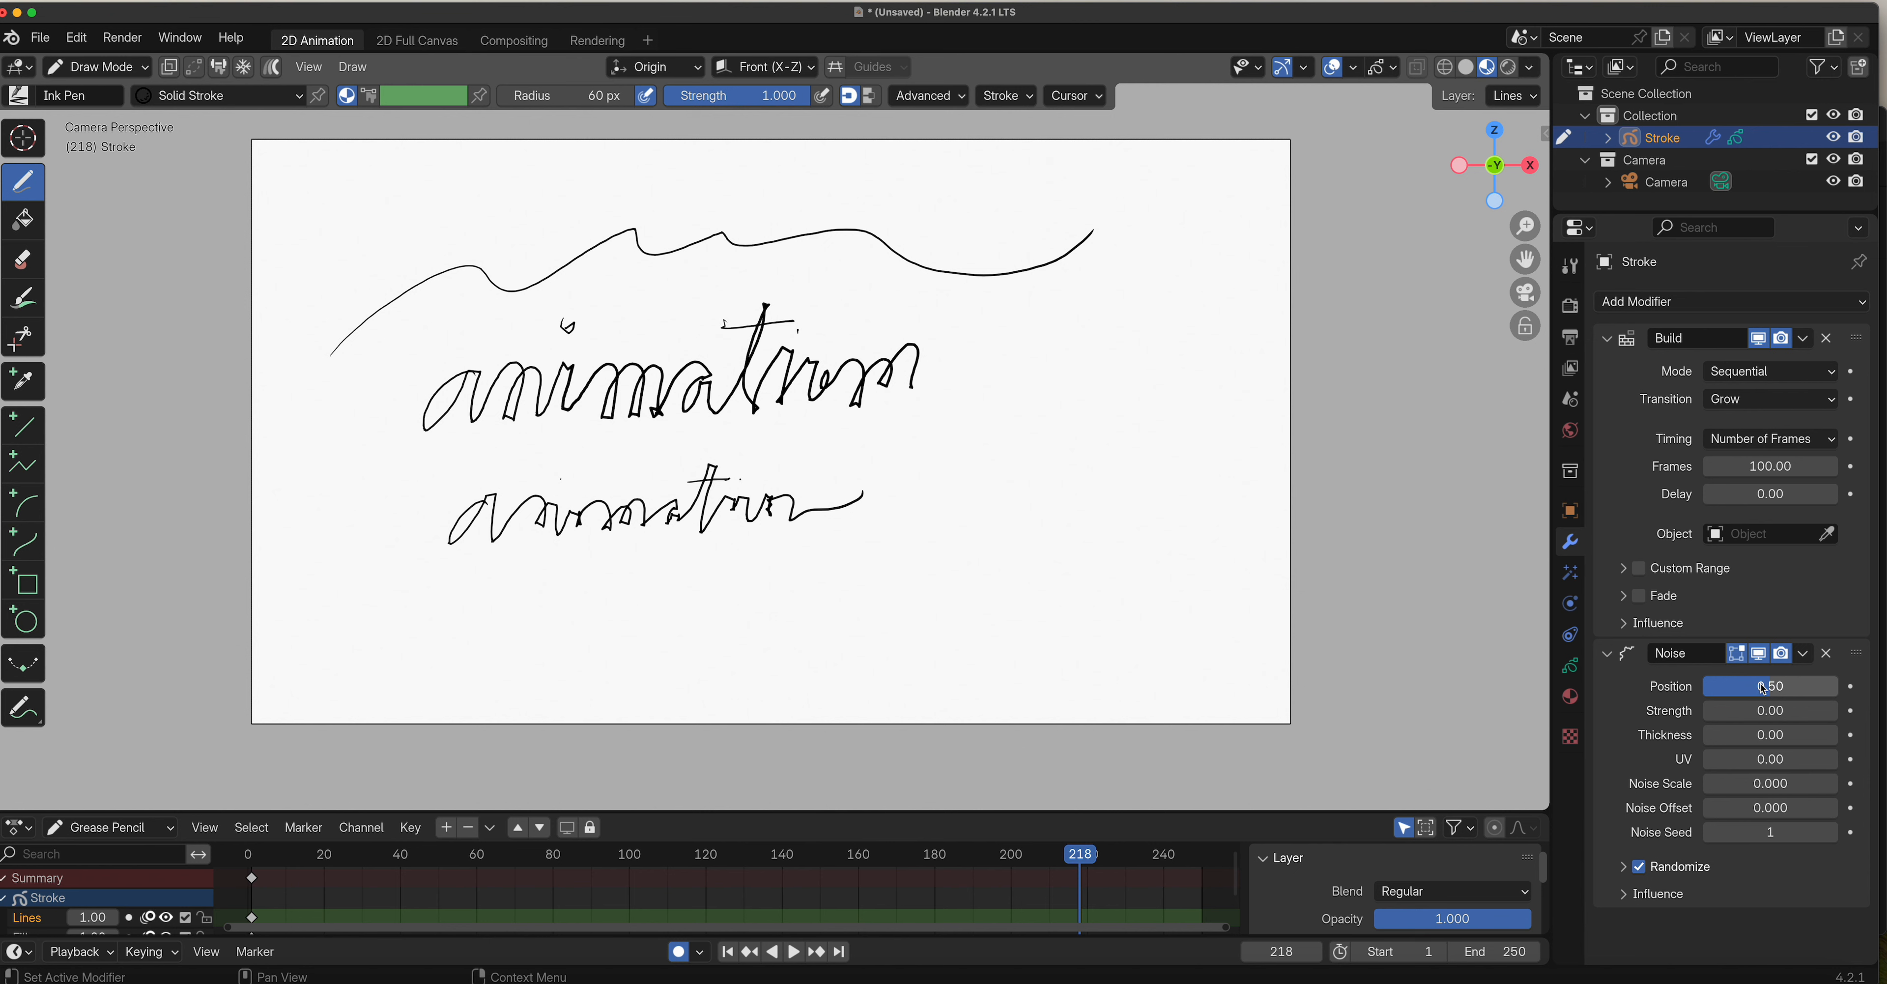
{"action": "left_click", "coordinate": [1775, 690]}
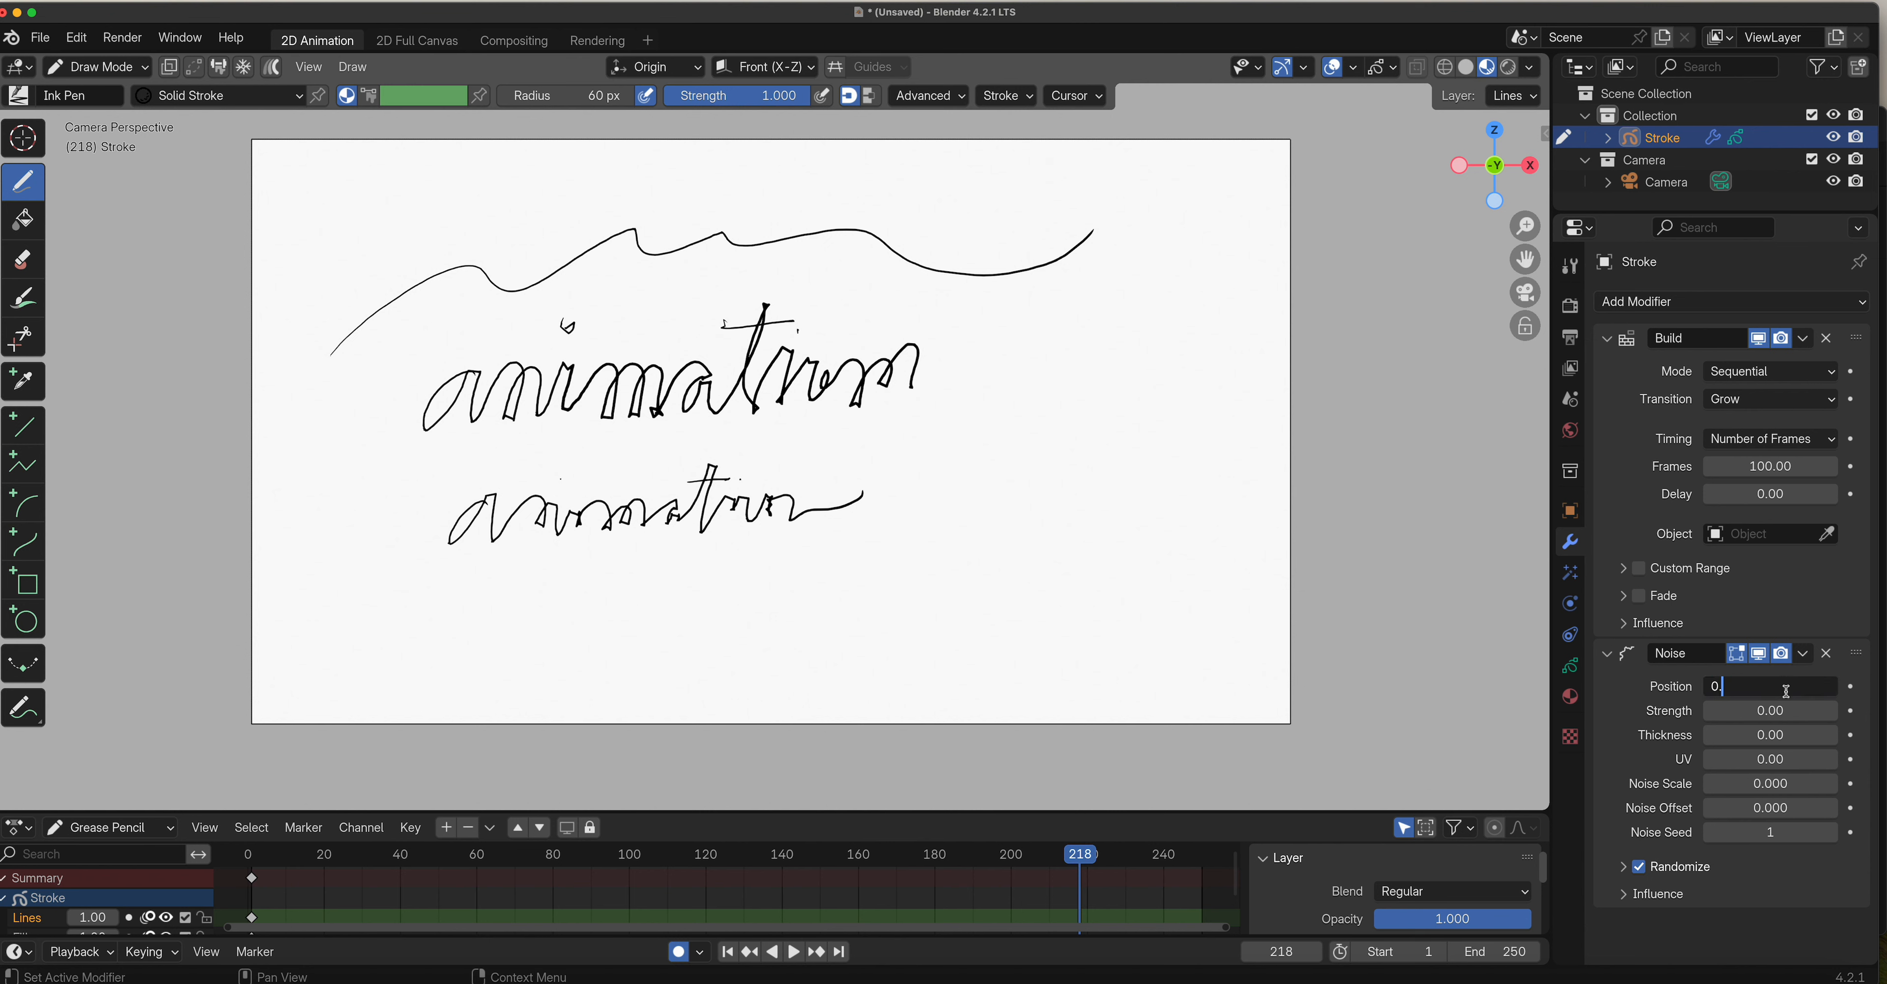
{"action": "key", "text": "Return"}
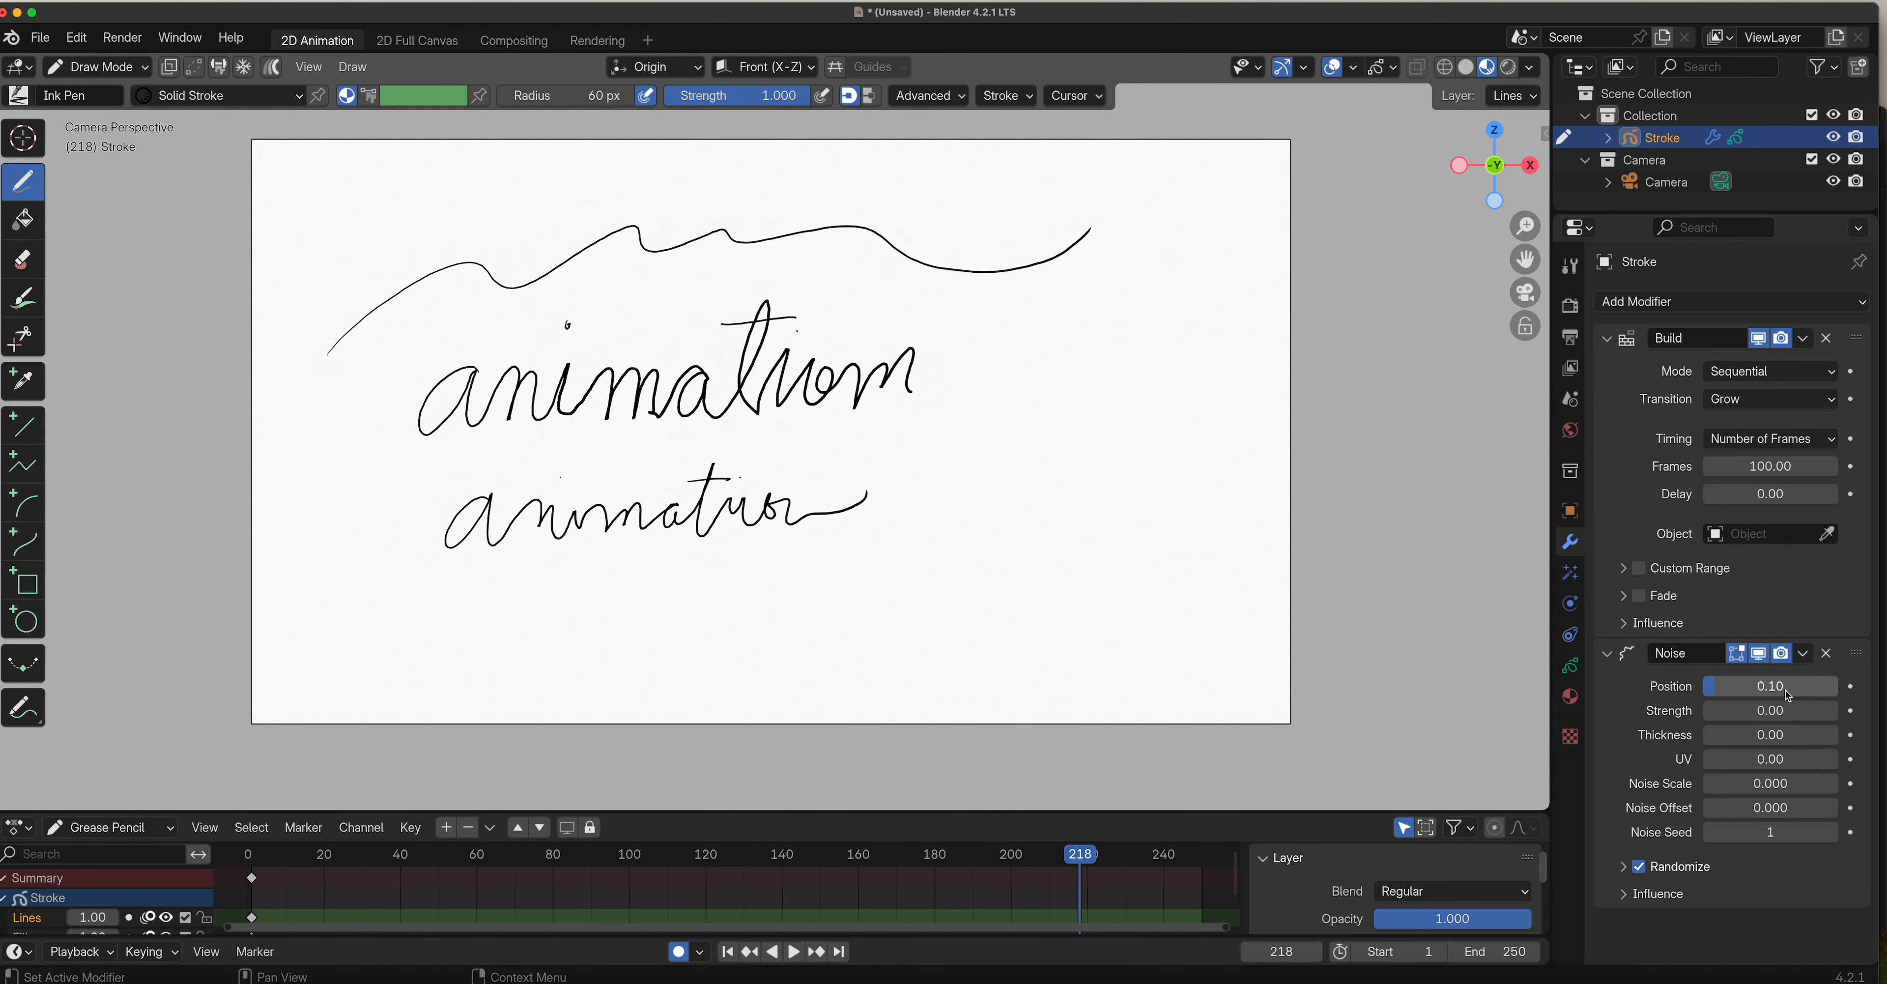
{"action": "left_click", "coordinate": [254, 859]}
{"action": "key", "text": "space"}
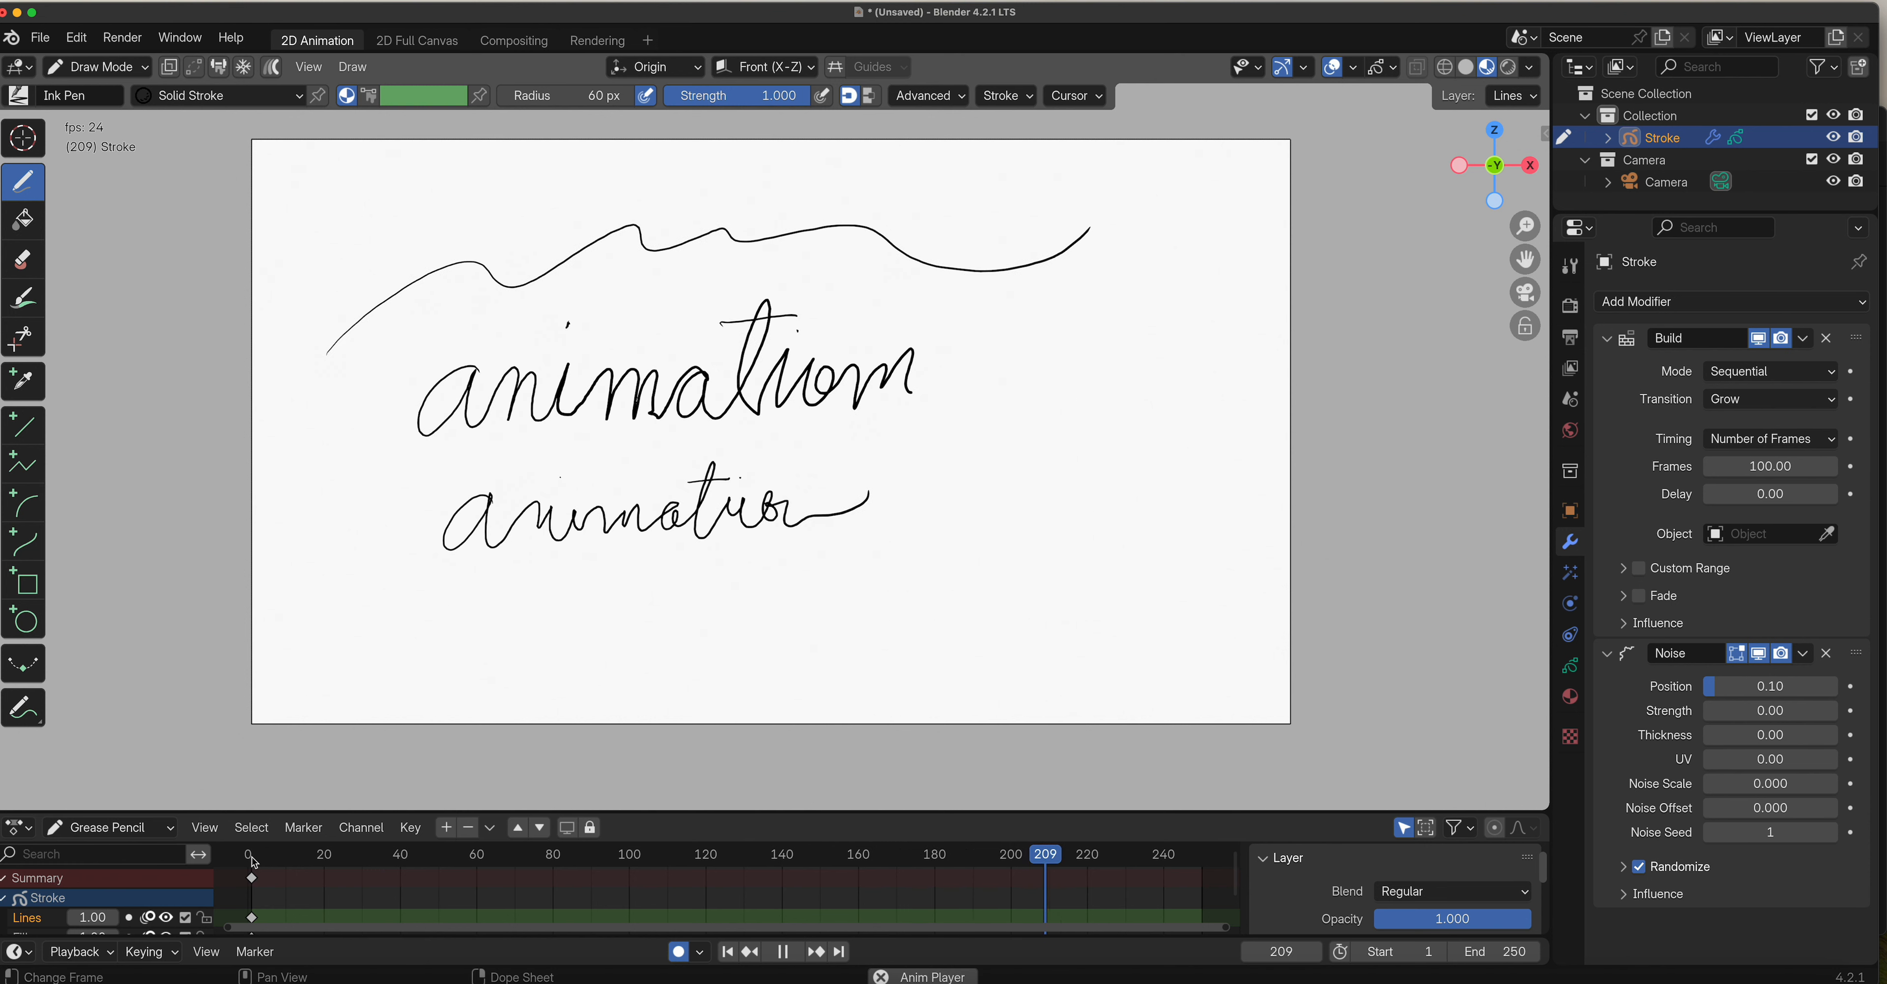
{"action": "key", "text": "space"}
Set the Noise modifier's Position to 0.02 and play the writing animation from frame 1.
{"action": "left_click", "coordinate": [1789, 686]}
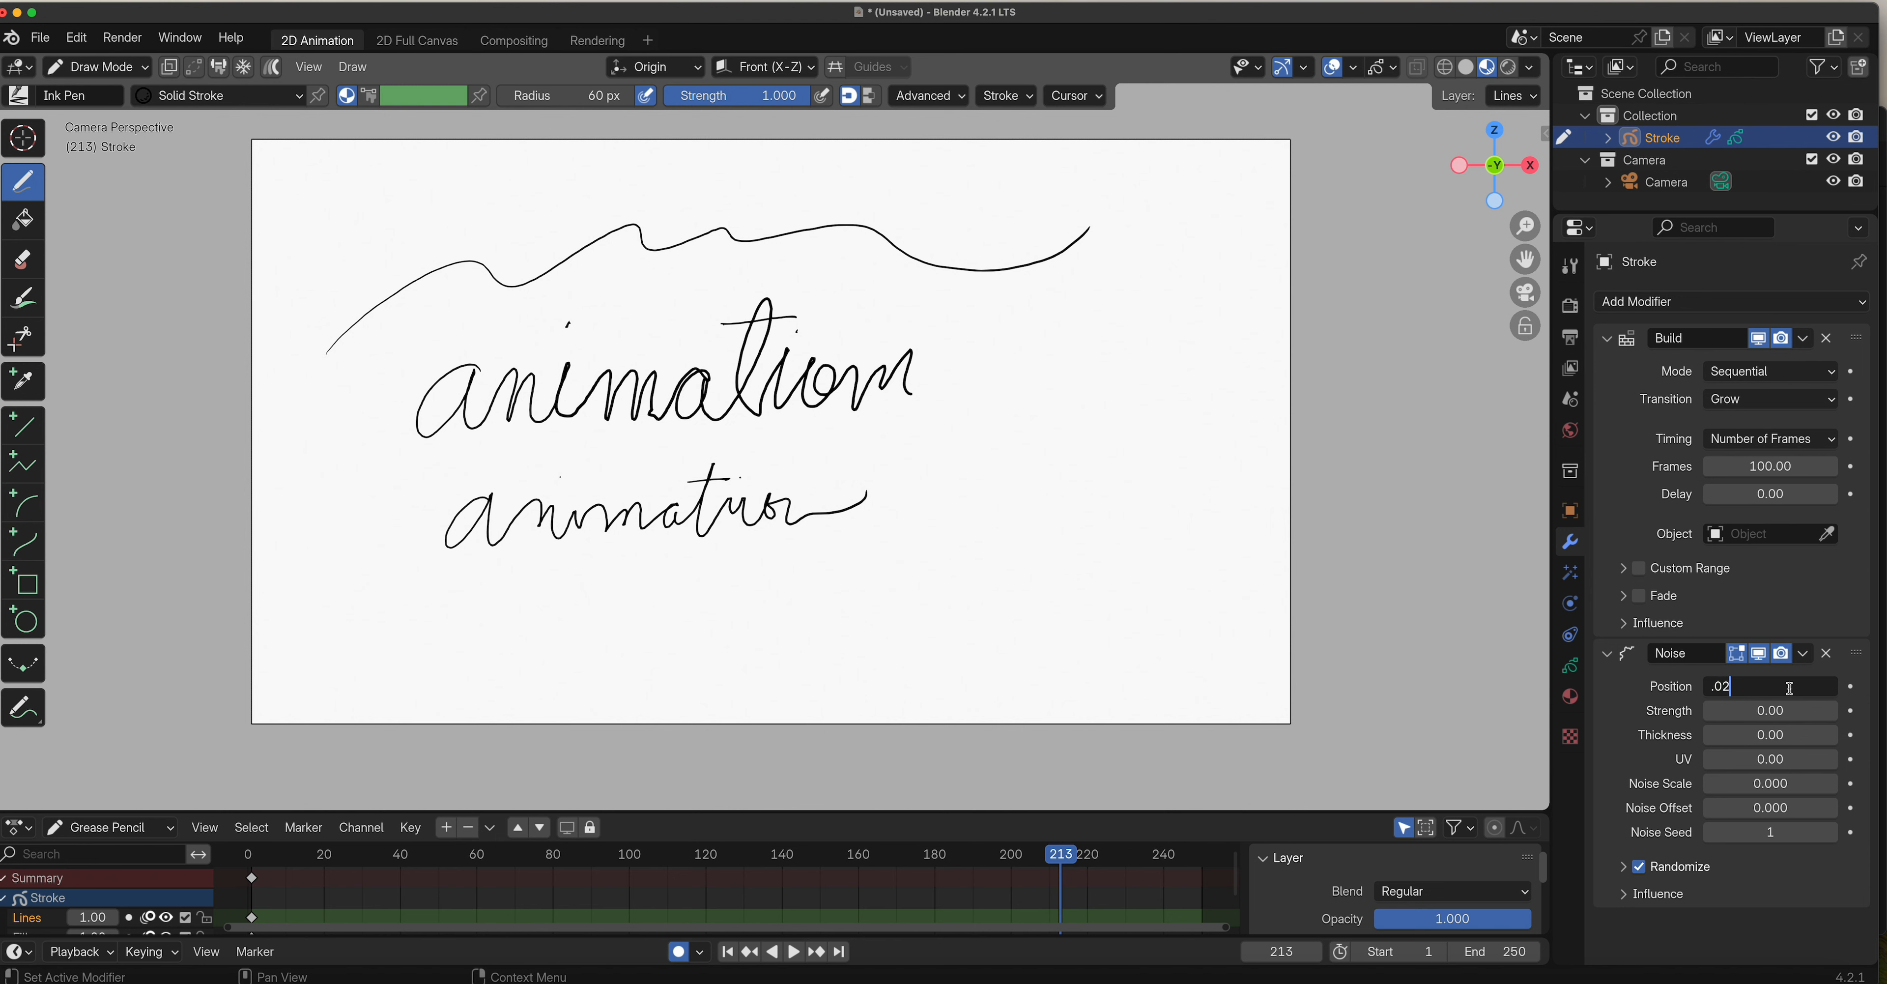
{"action": "key", "text": "Return"}
{"action": "left_click", "coordinate": [257, 855]}
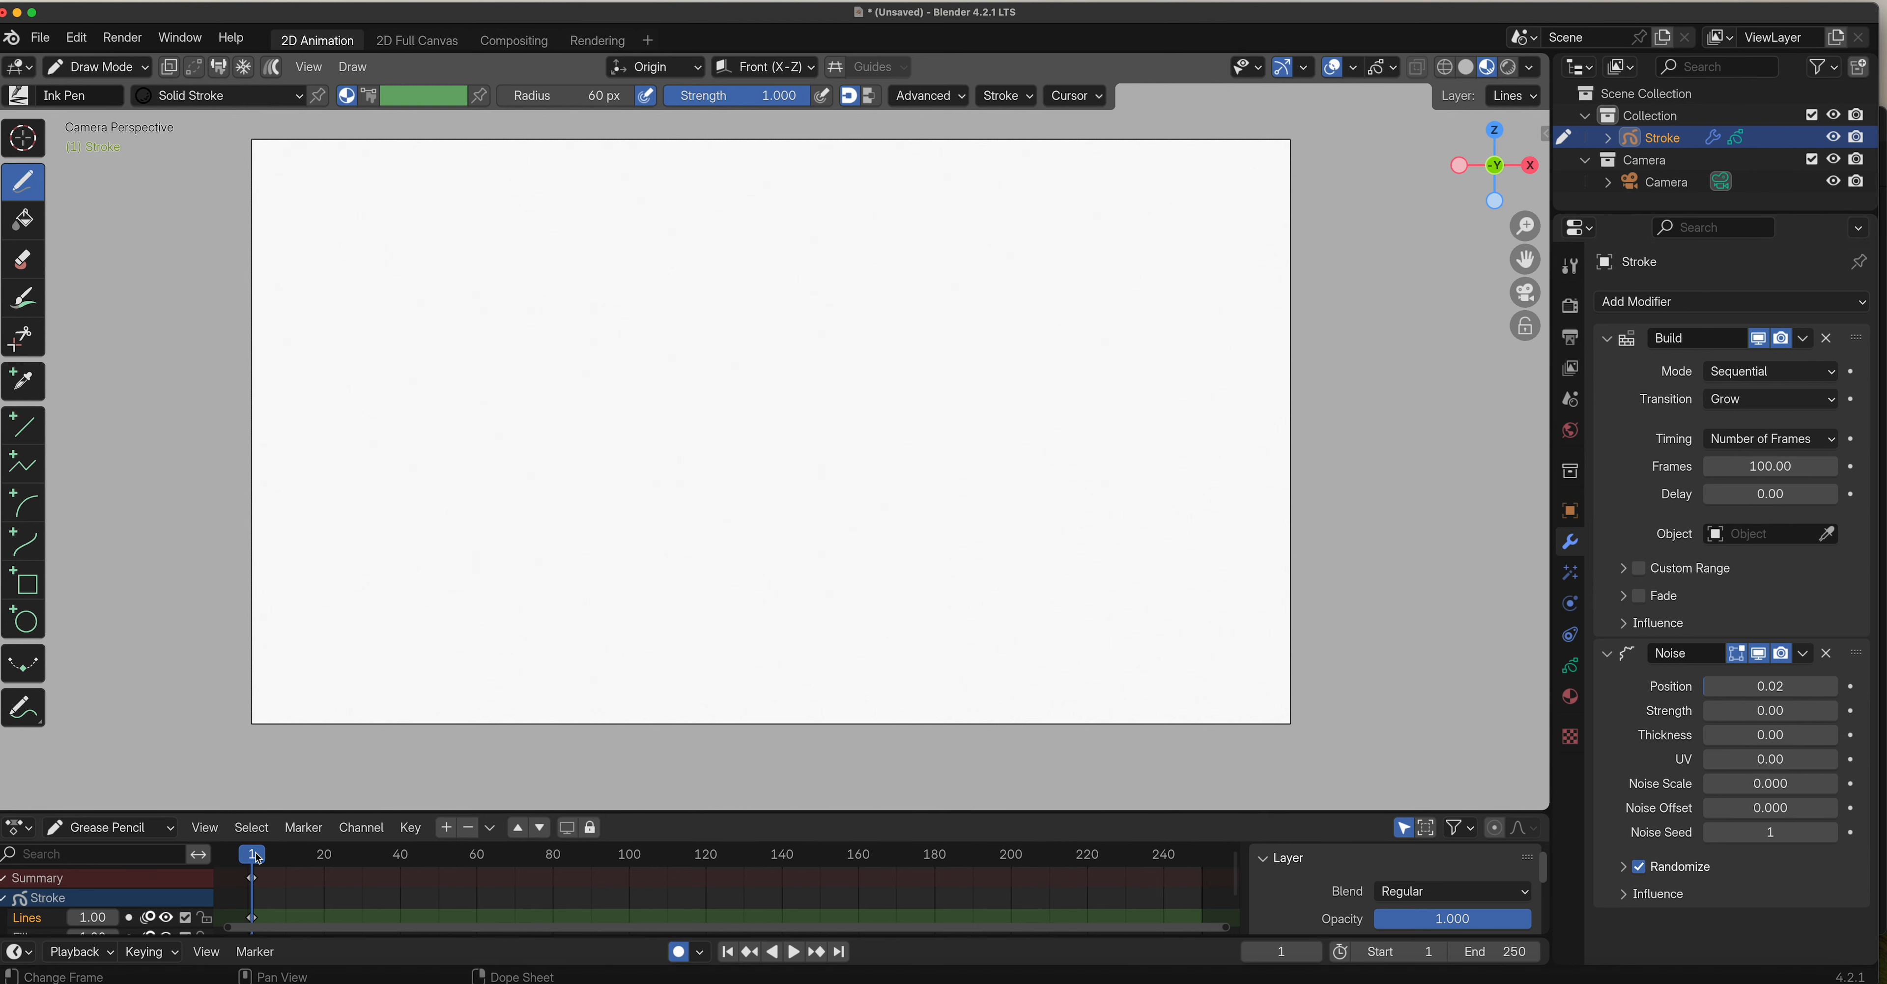
{"action": "key", "text": "space"}
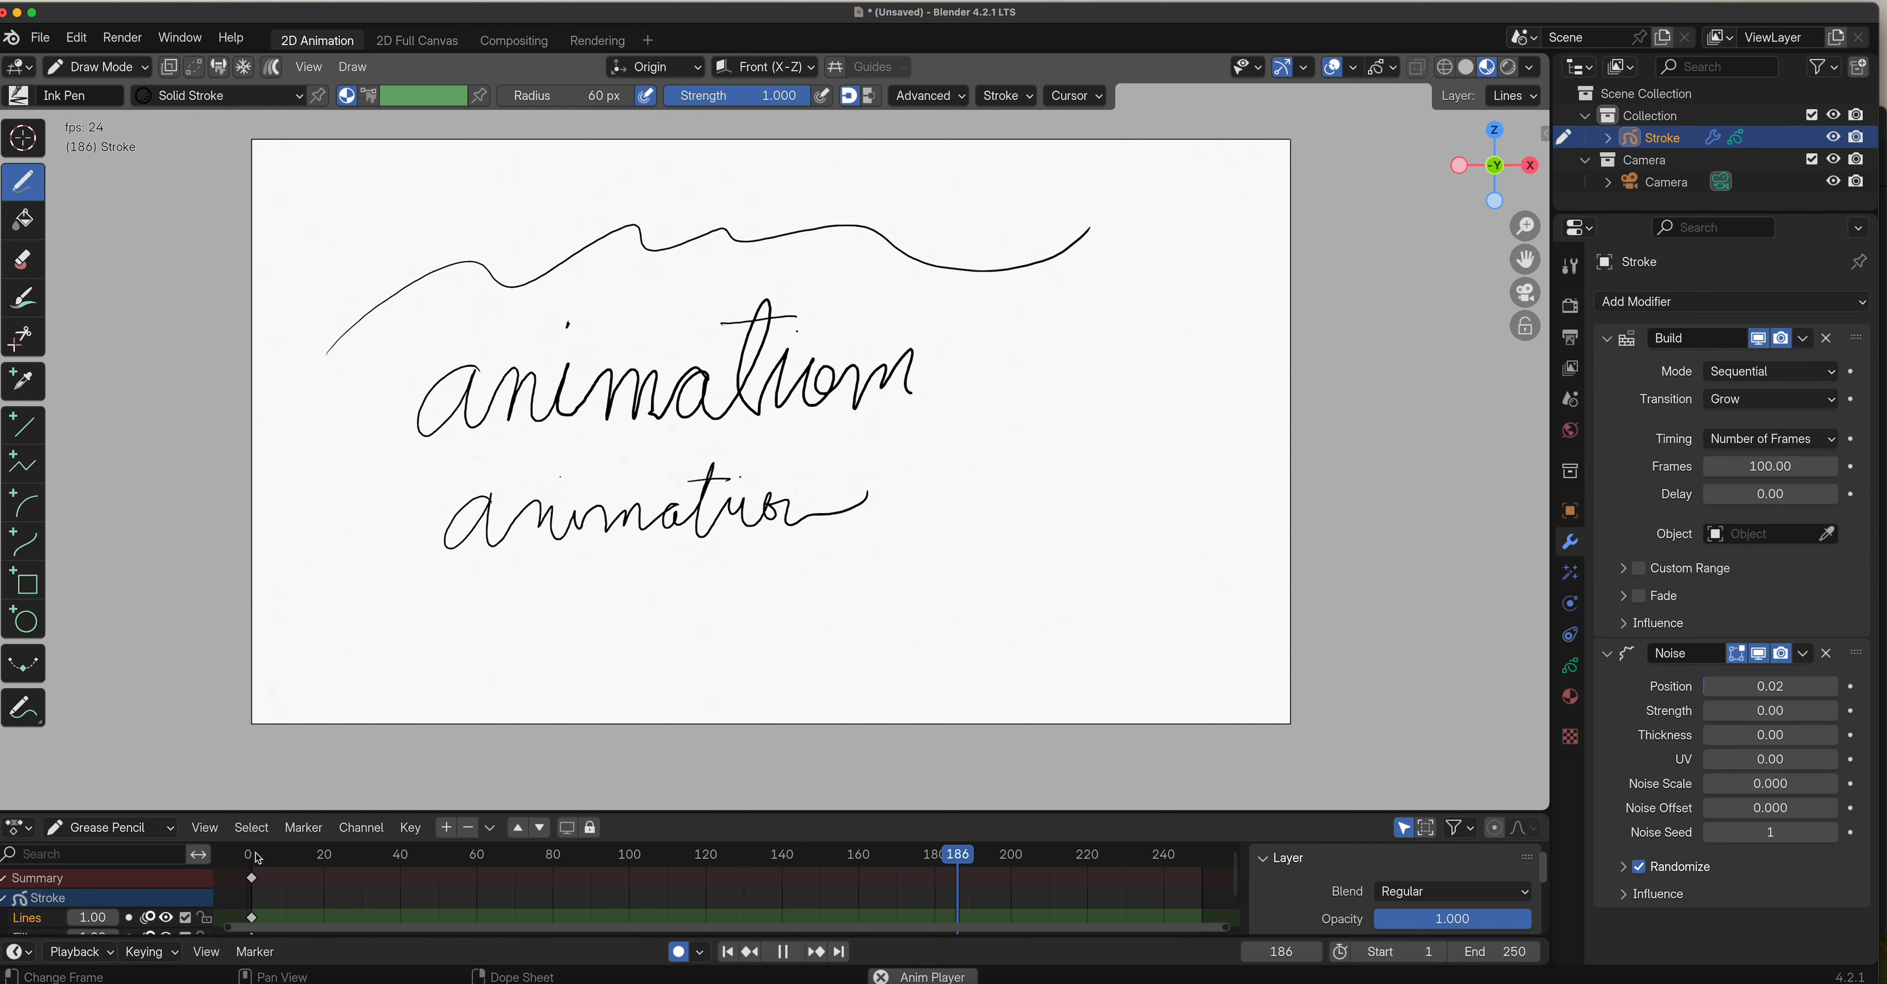
{"action": "key", "text": "space"}
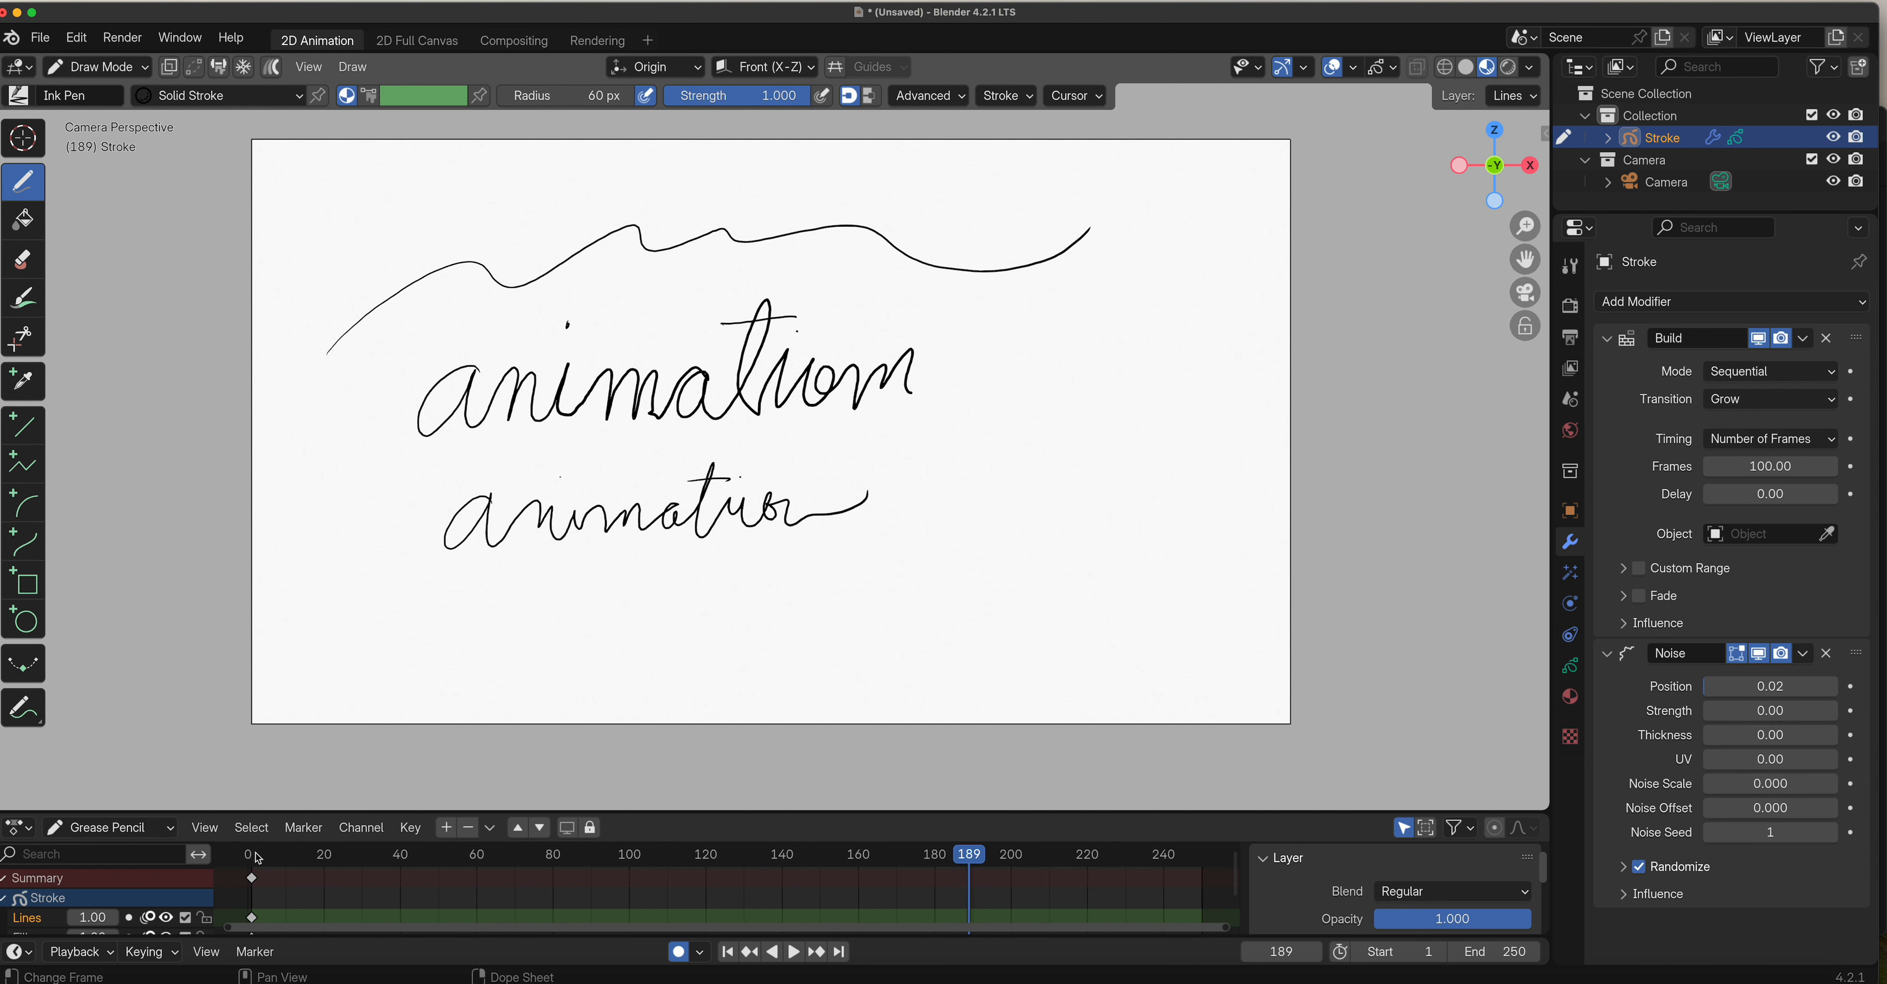
{"action": "key", "text": "space"}
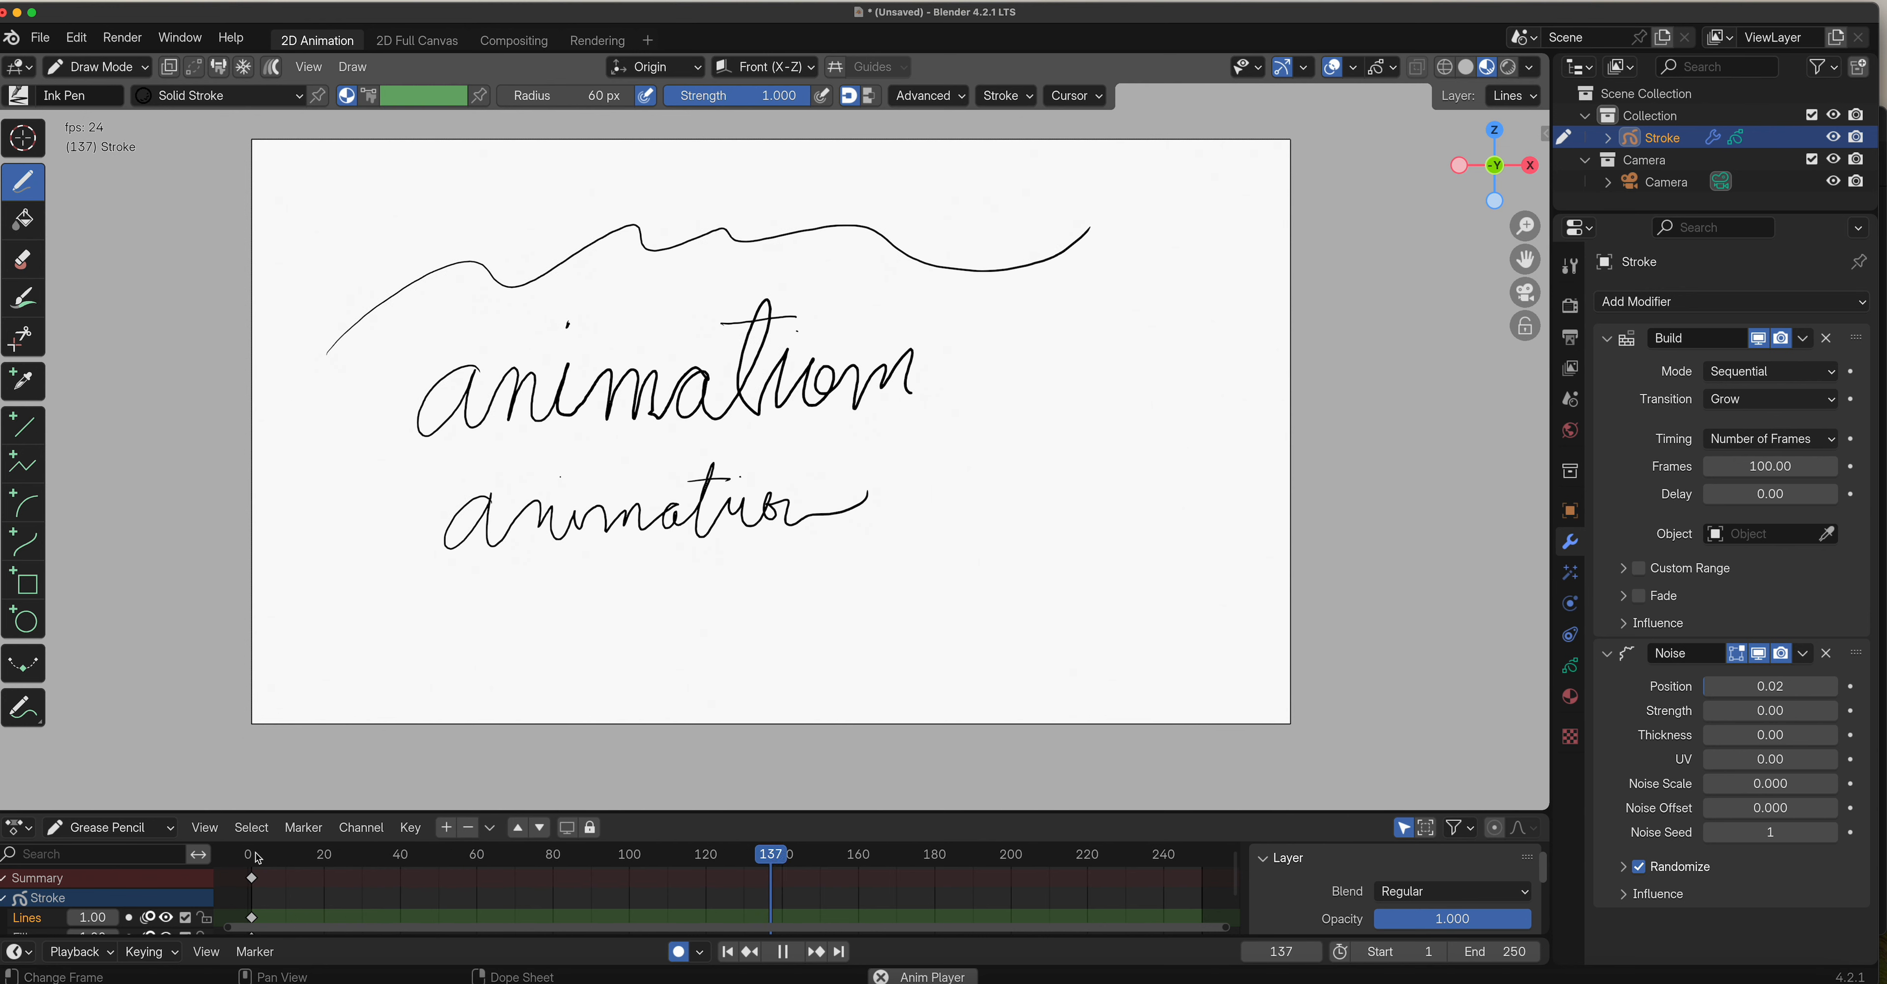
{"action": "key", "text": "space"}
Raise the Noise modifier's Thickness to 0.55 and briefly play the animation.
{"action": "mouse_move", "coordinate": [1752, 739]}
{"action": "left_mouse_down"}
{"action": "mouse_move", "coordinate": [1885, 747]}
{"action": "mouse_move", "coordinate": [1744, 758]}
{"action": "mouse_move", "coordinate": [1812, 756]}
{"action": "left_mouse_up"}
{"action": "key", "text": "space"}
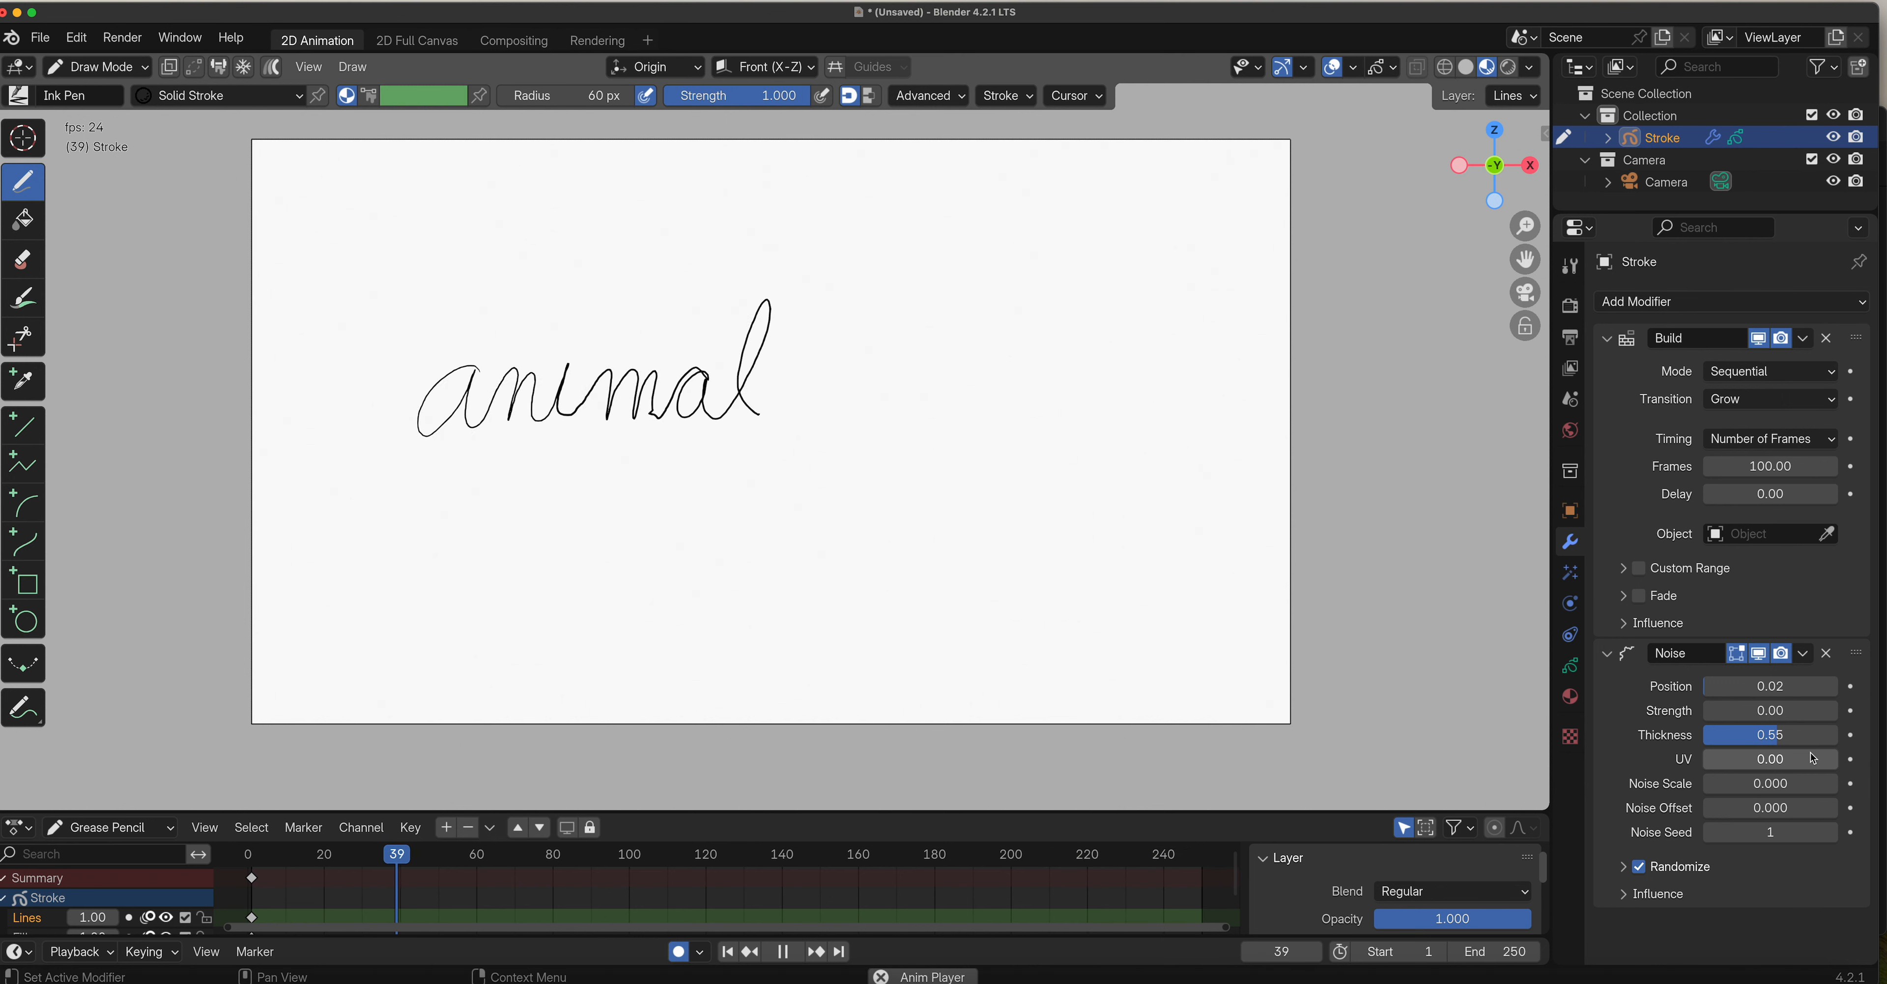
{"action": "key", "text": "space"}
Set the Noise modifier's Strength to 0.24 and play the animation to preview the flickering strokes.
{"action": "left_click", "coordinate": [1769, 711]}
{"action": "left_click", "coordinate": [1796, 710]}
{"action": "left_click", "coordinate": [1807, 879]}
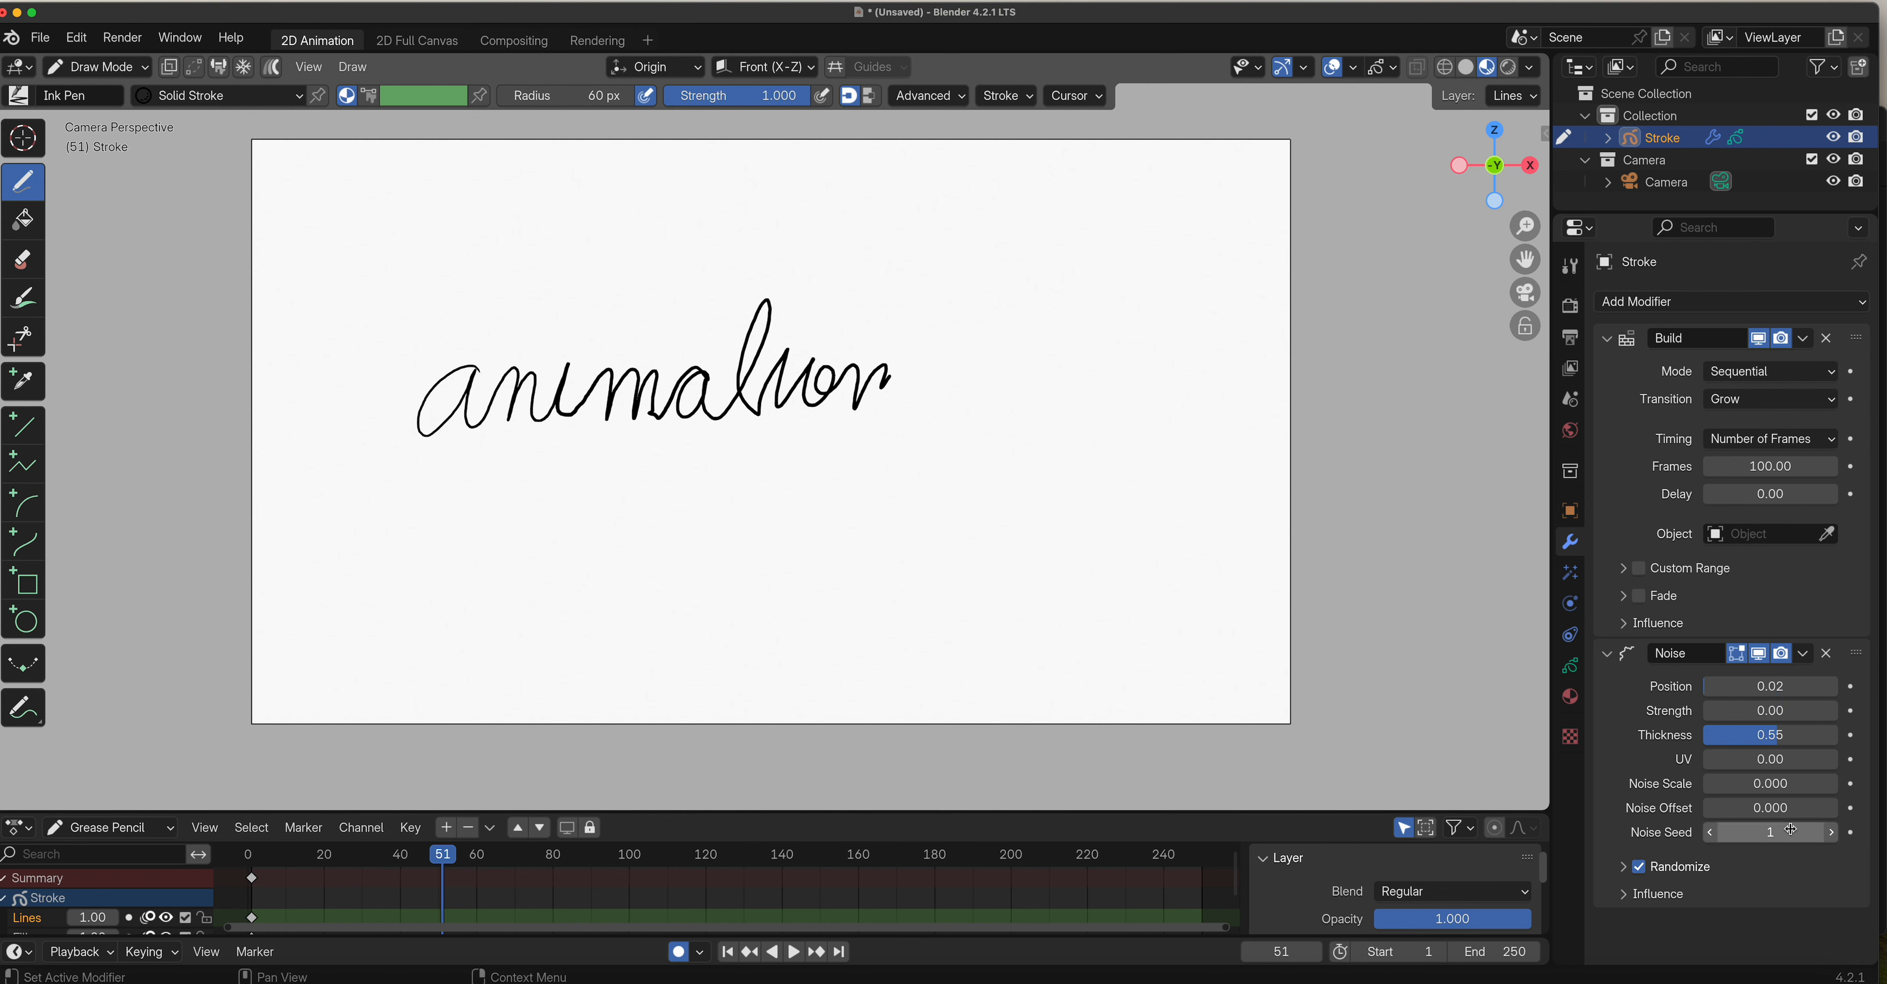
{"action": "left_click_drag", "start_coordinate": [1764, 711], "coordinate": [1796, 710]}
{"action": "key", "text": "space"}
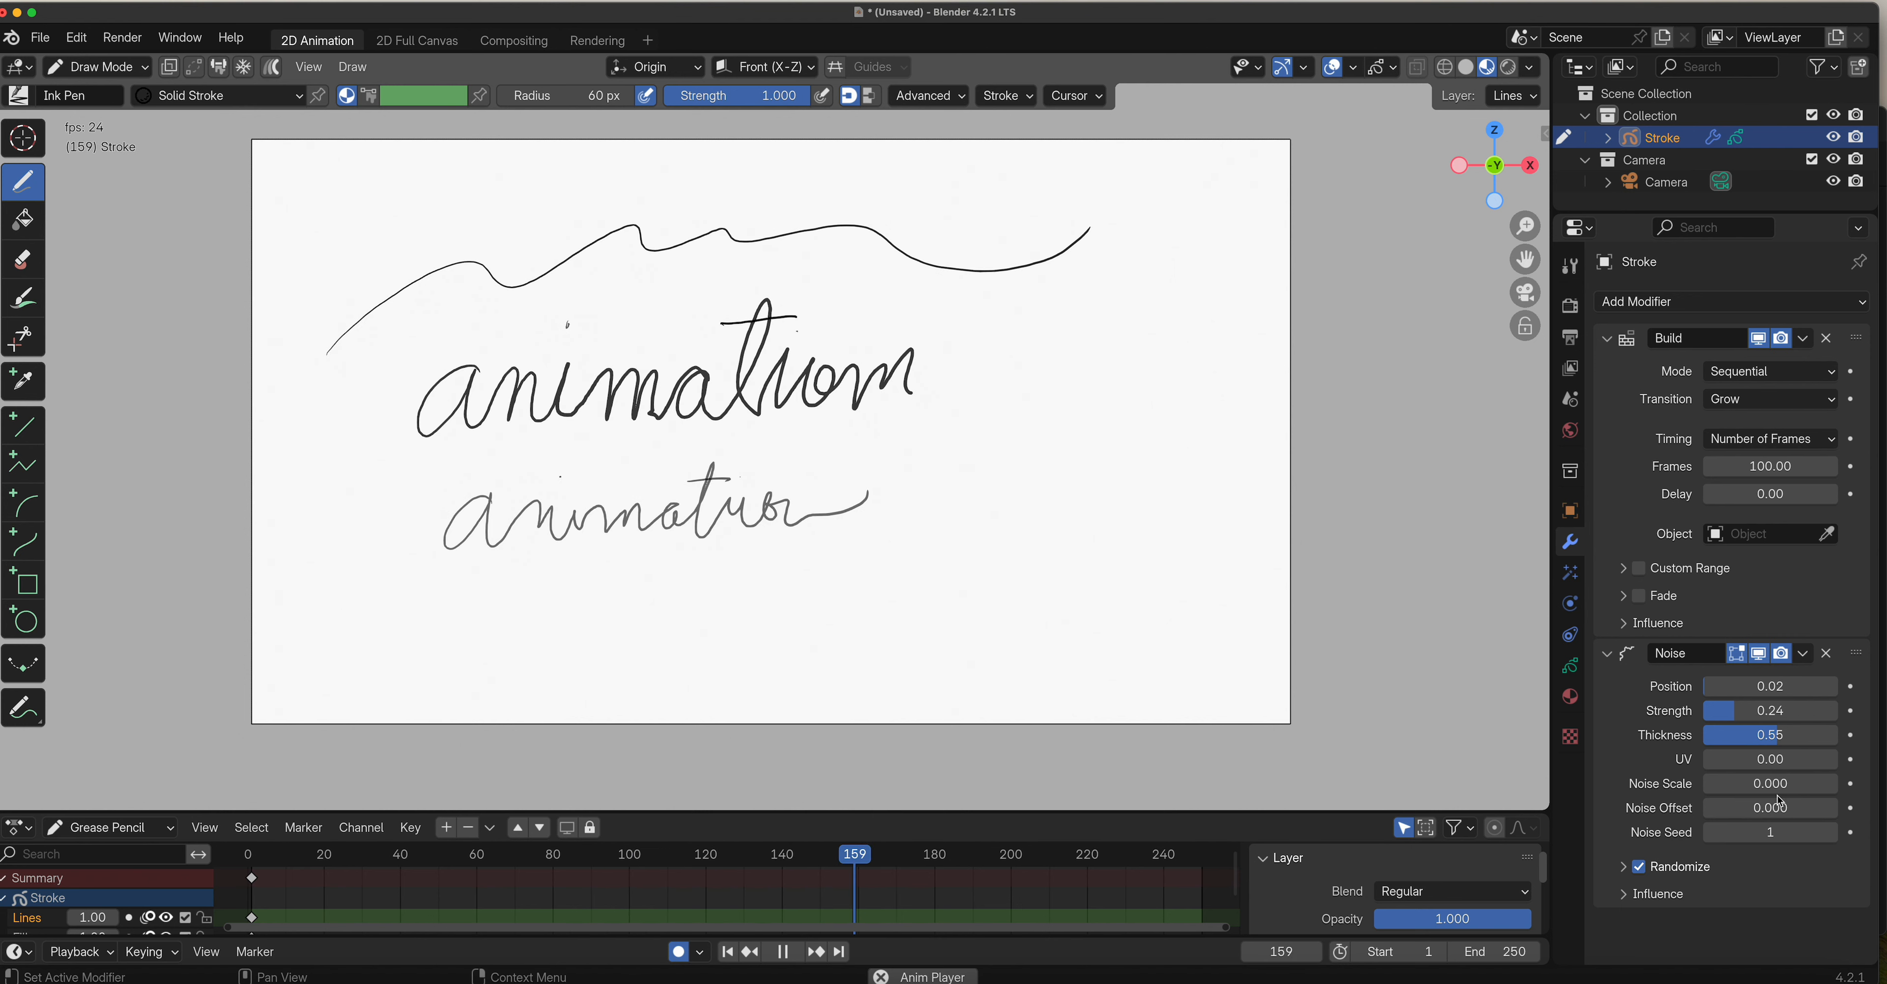
{"action": "key", "text": "space"}
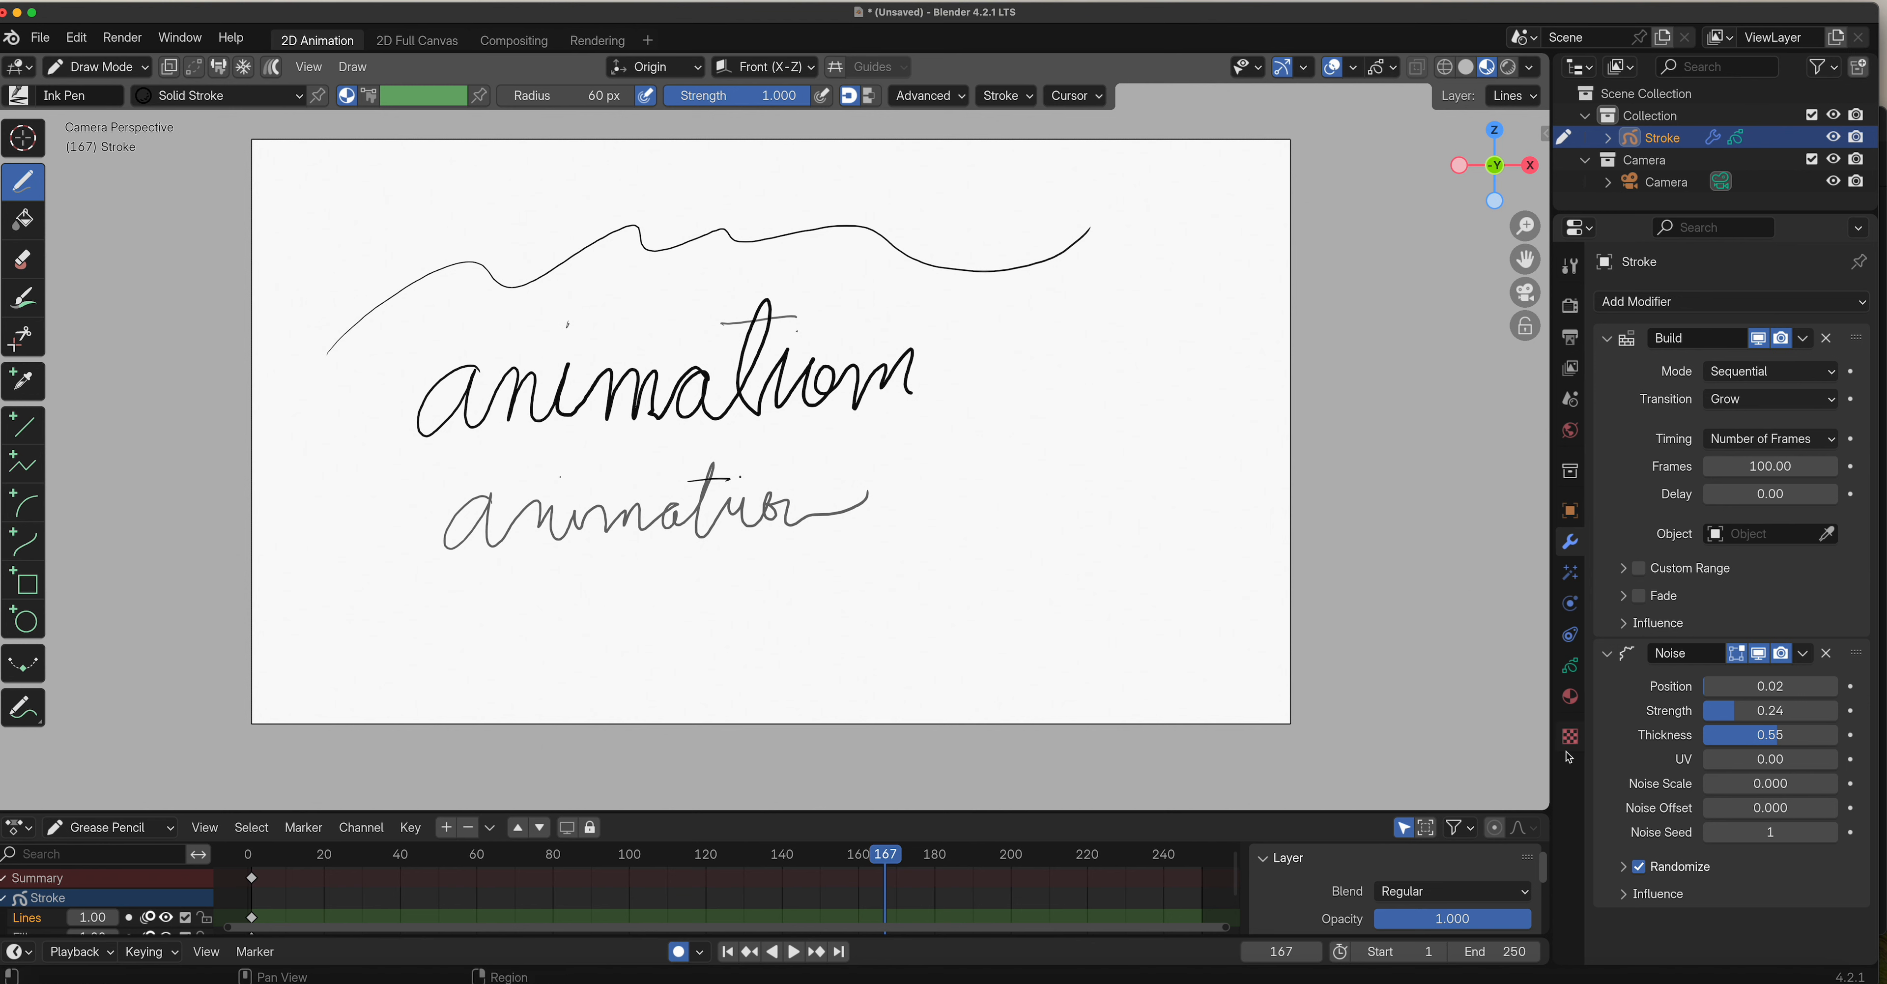
Switch the Stroke object to Sculpt Mode and expand the Build modifier's Fade and Custom Range settings.
{"action": "left_click", "coordinate": [127, 74]}
{"action": "left_click", "coordinate": [95, 110]}
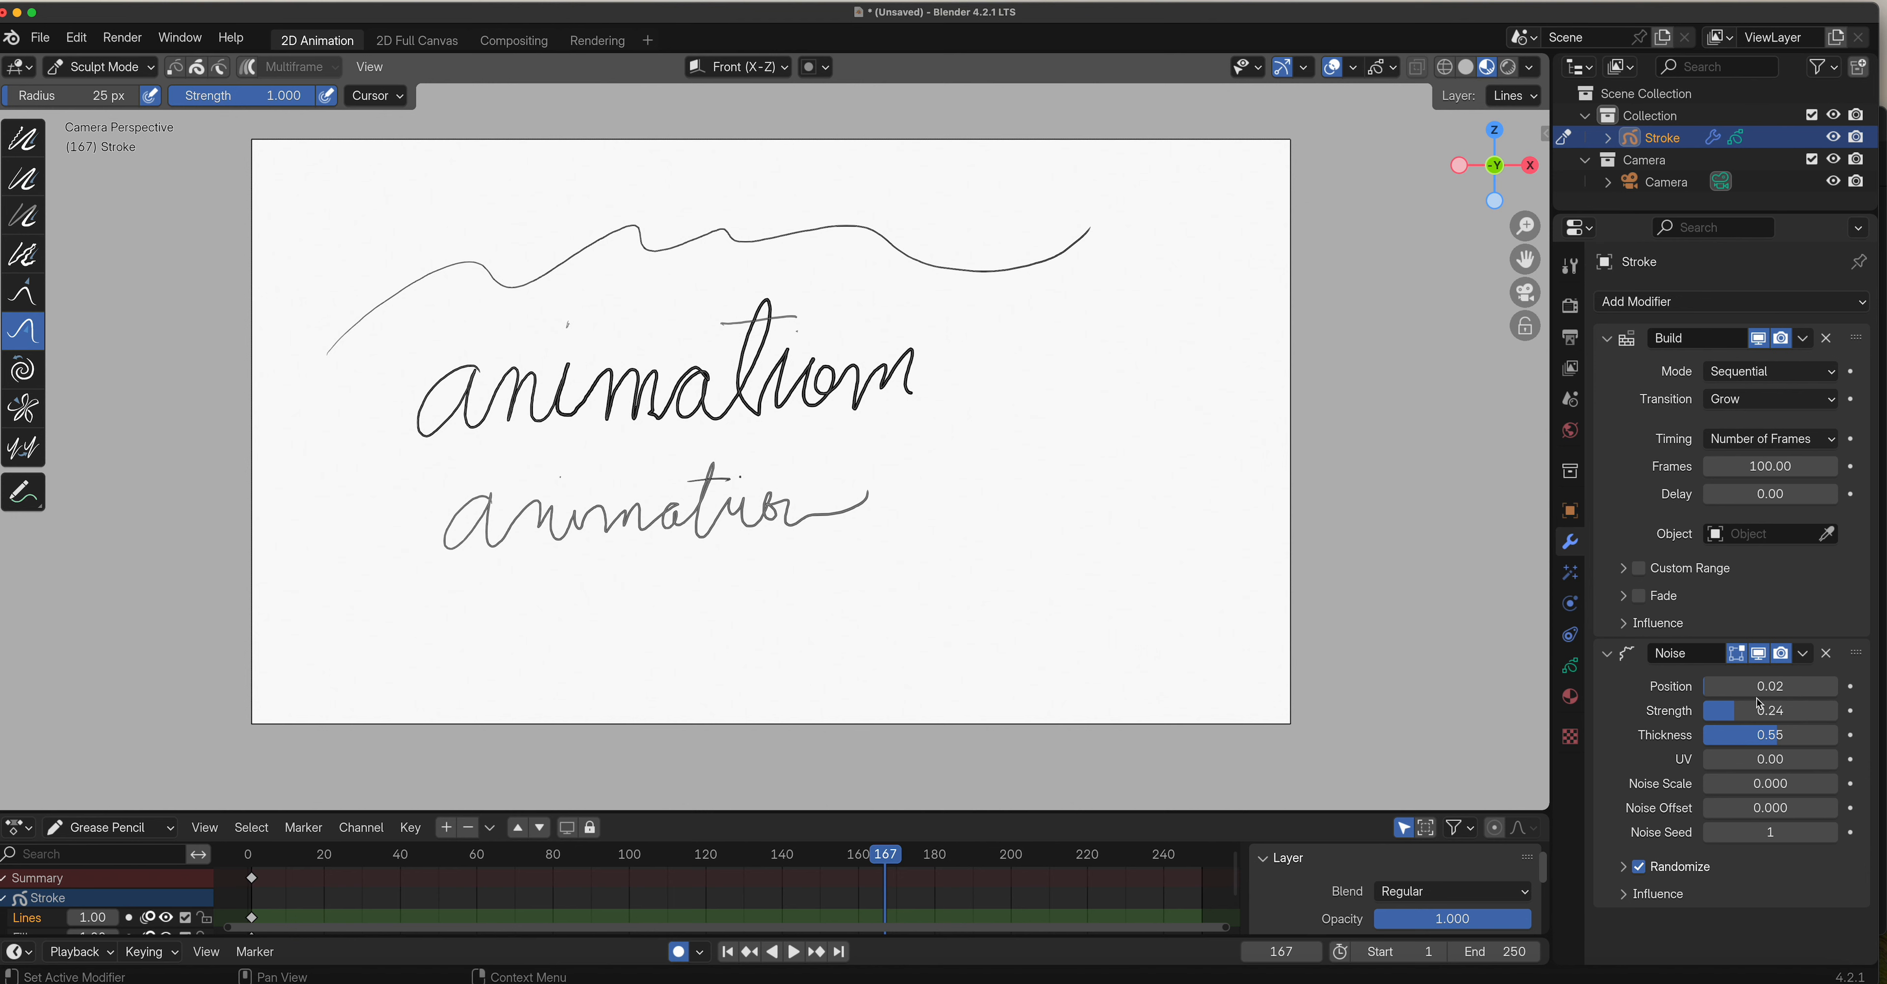
{"action": "left_click", "coordinate": [1620, 595]}
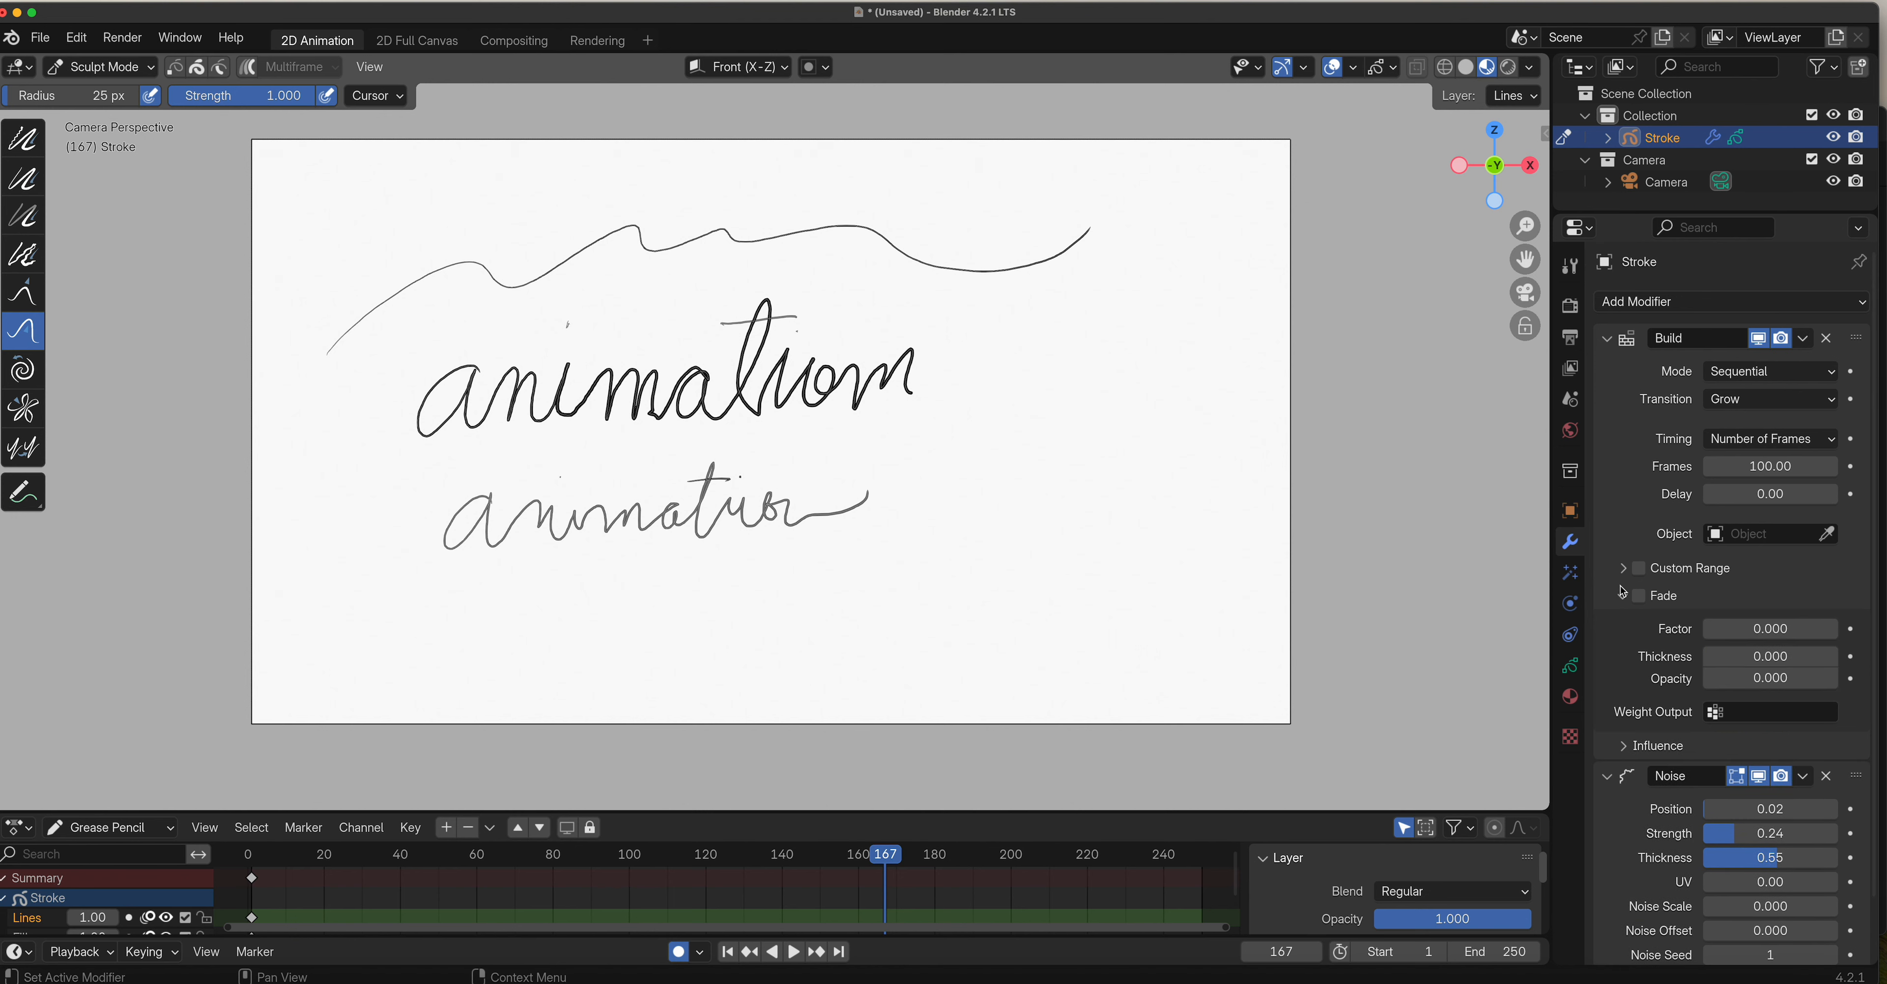
{"action": "left_click", "coordinate": [1624, 569]}
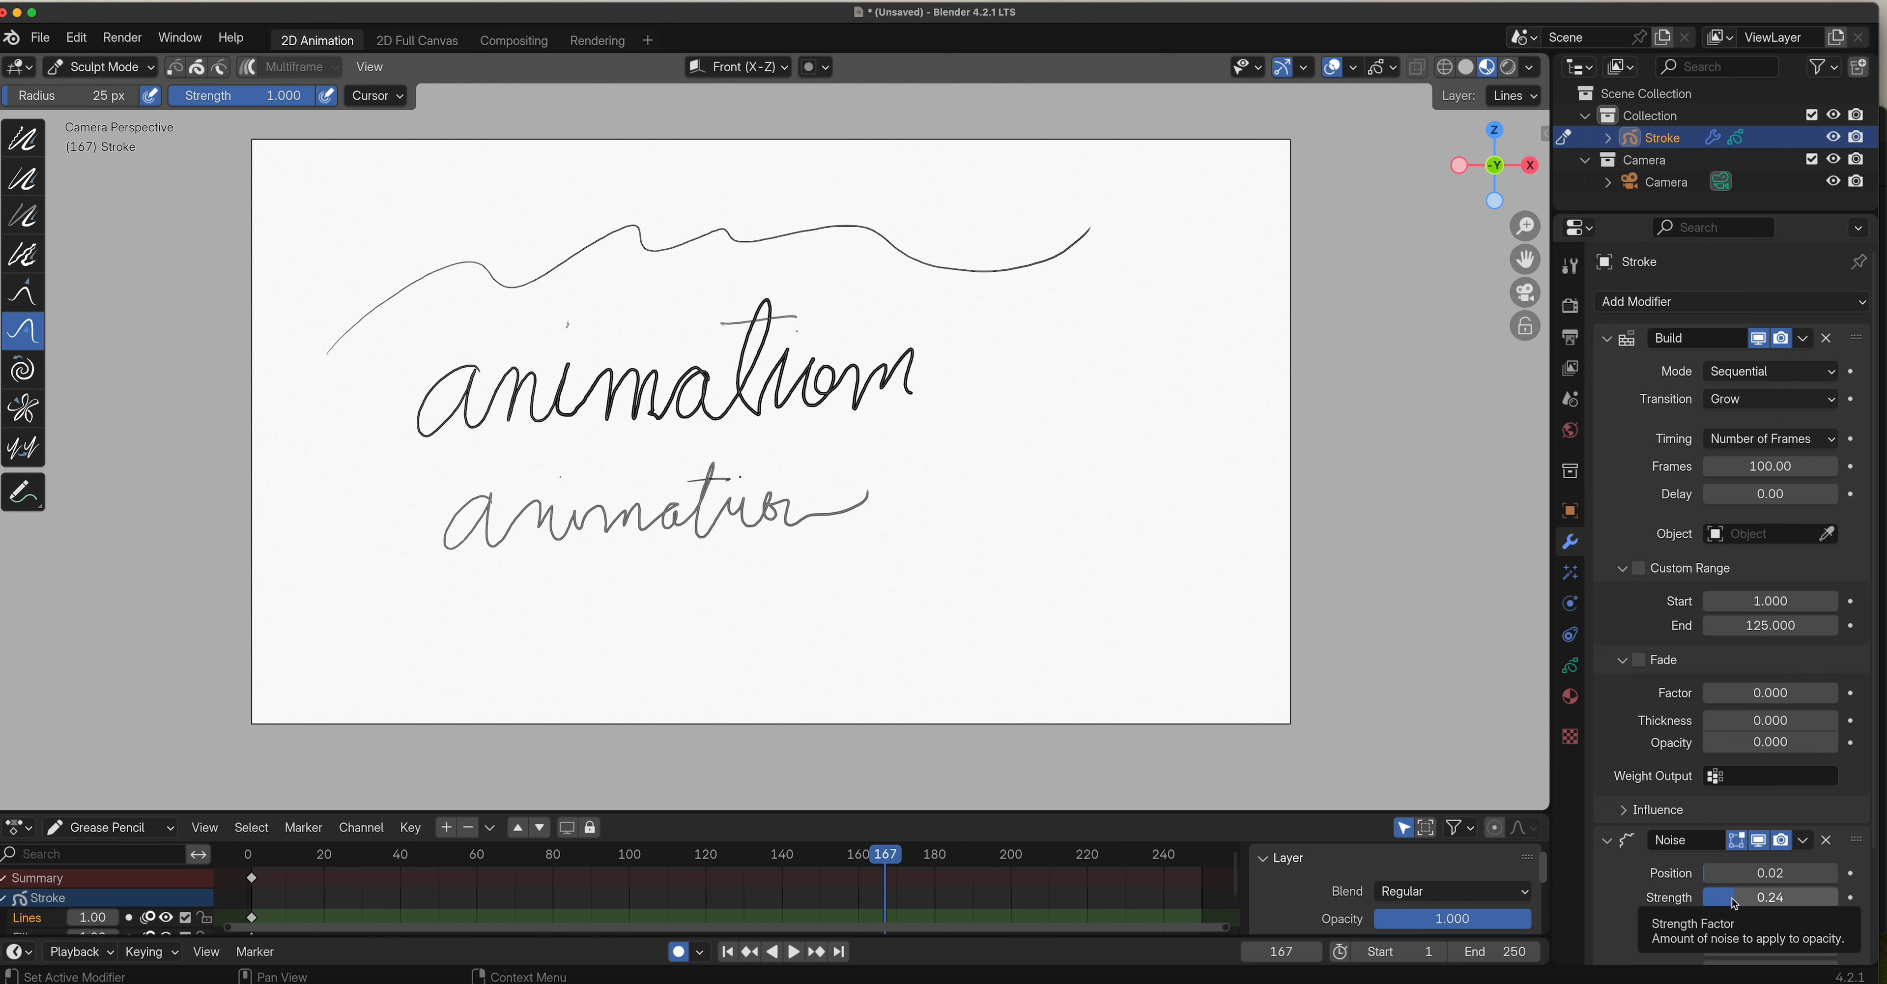
Create a new 2D Animation file without saving the handwritten animation.
{"action": "left_click", "coordinate": [42, 39]}
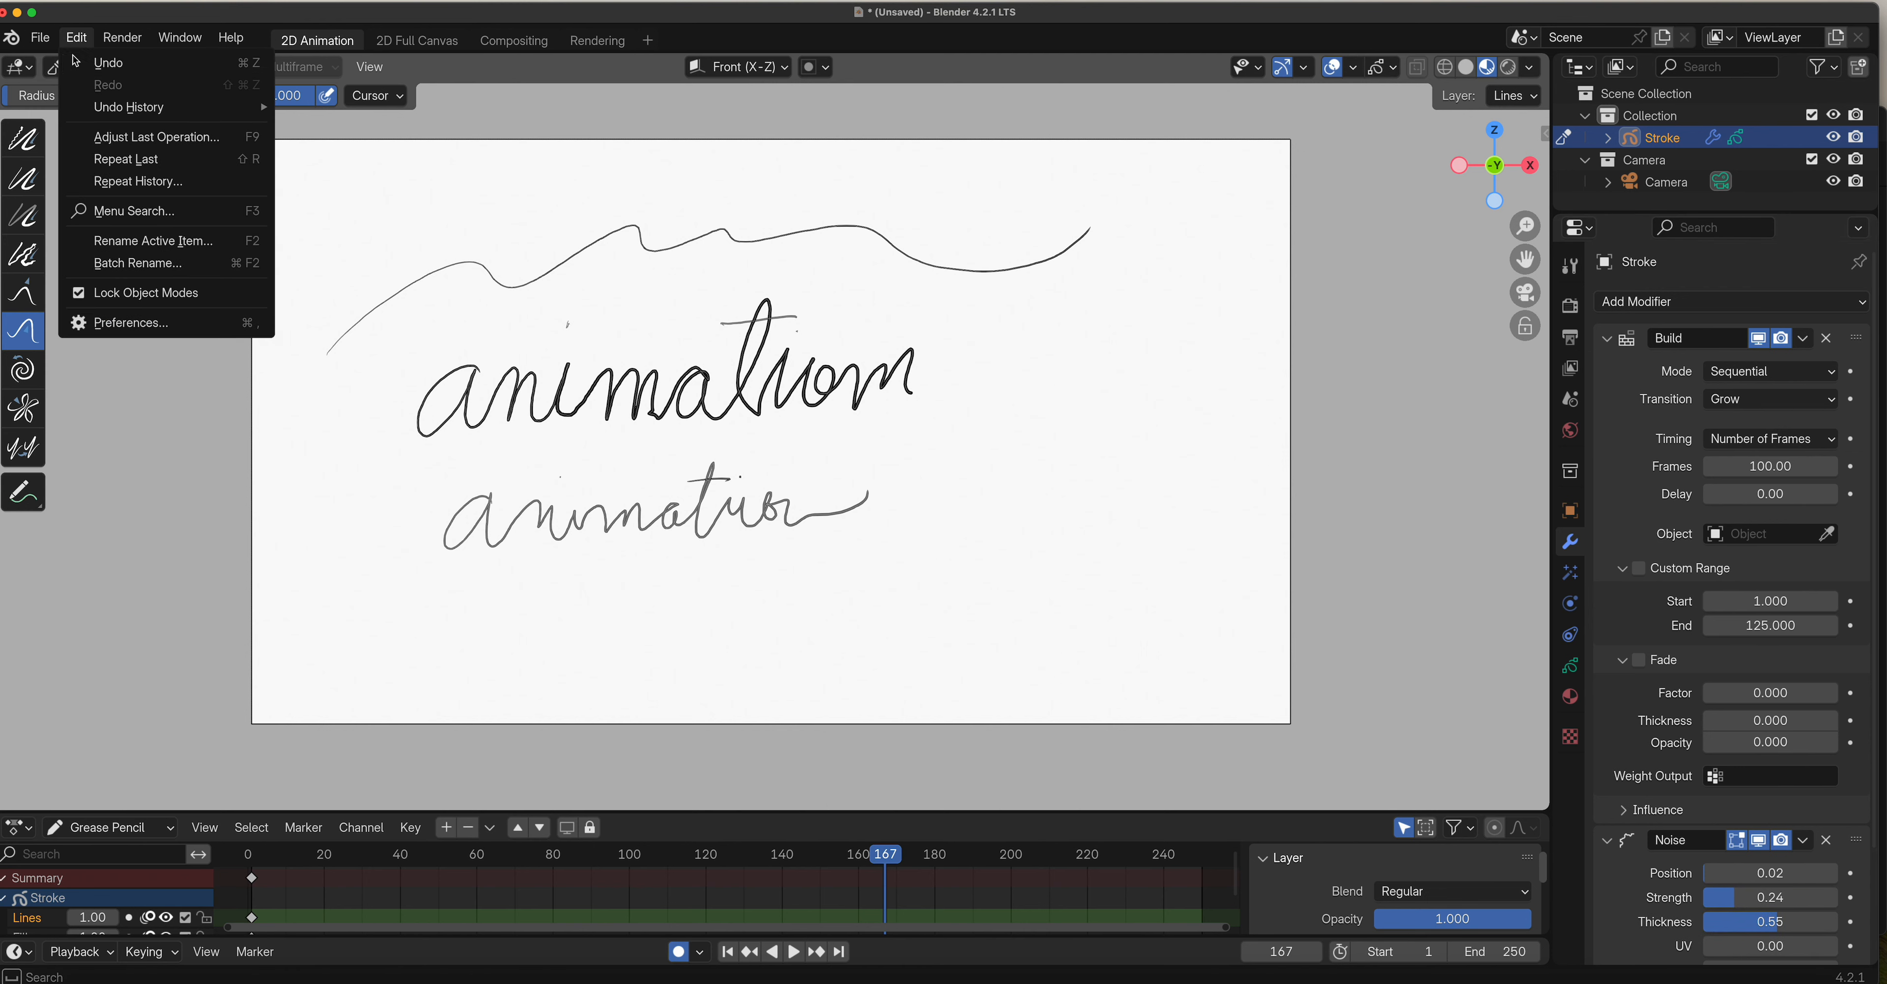
{"action": "left_click", "coordinate": [44, 42]}
{"action": "mouse_move", "coordinate": [67, 67]}
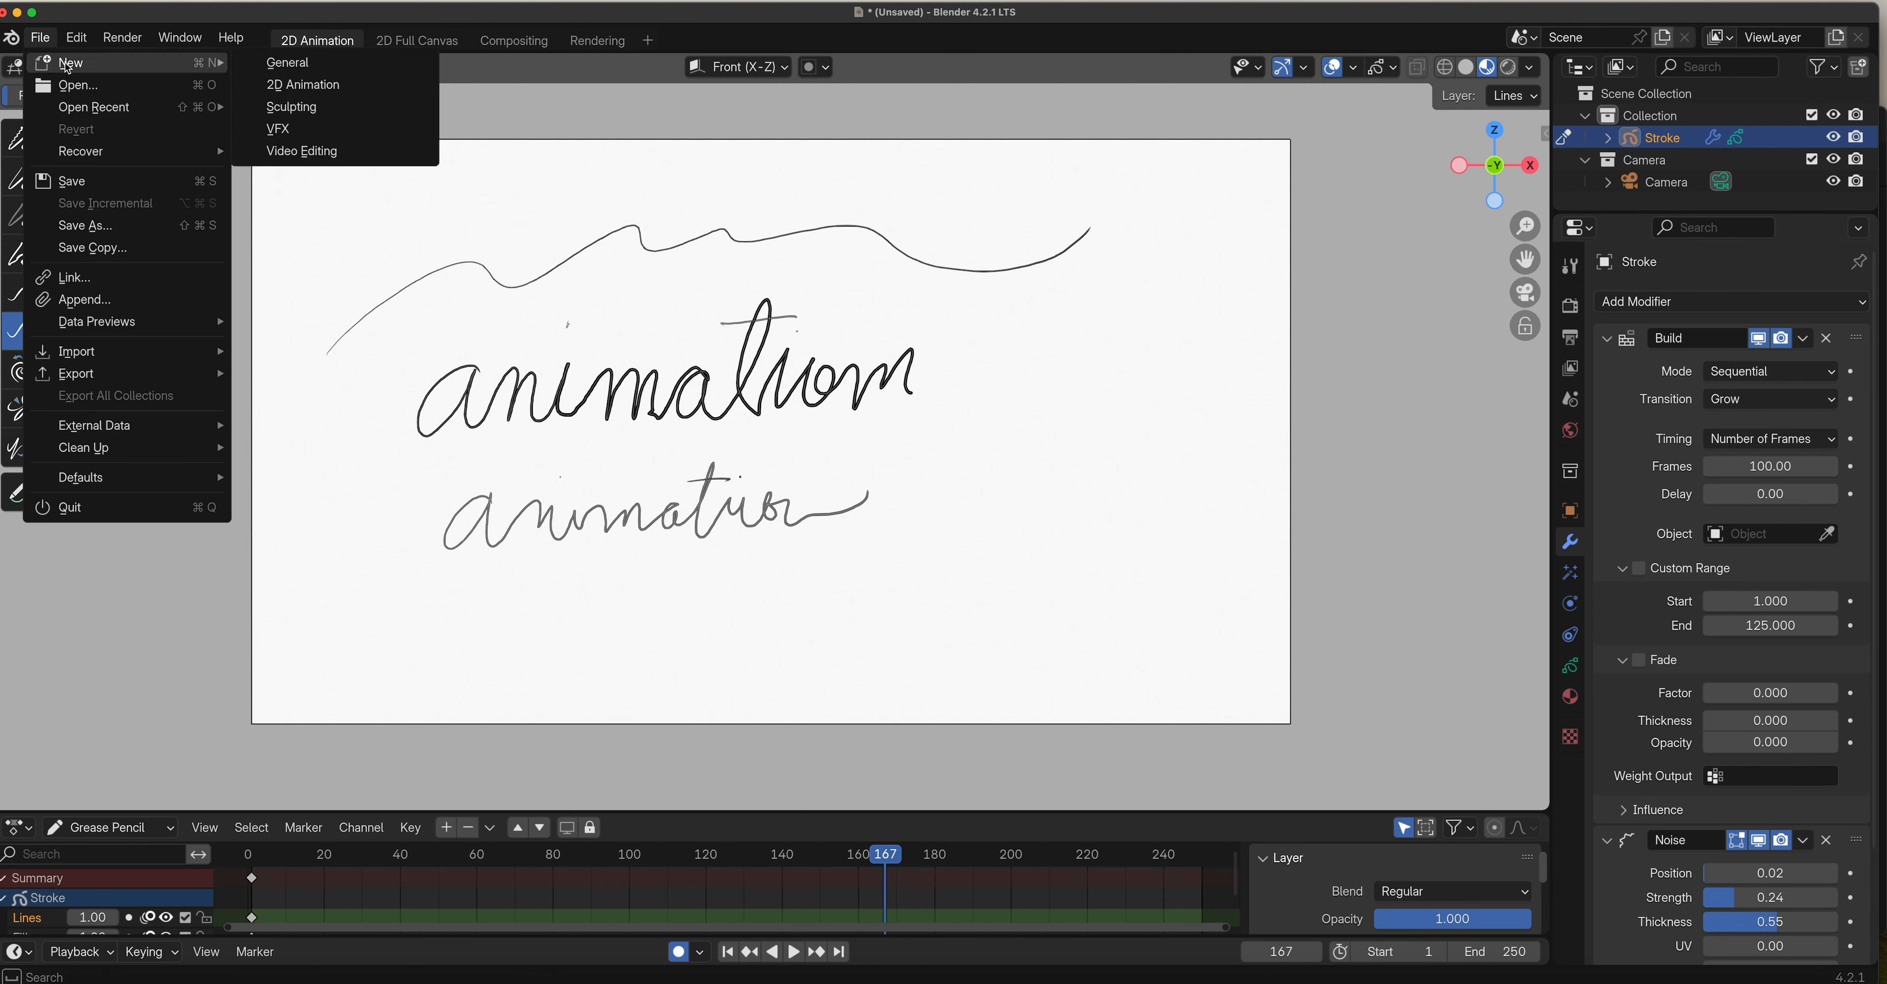
{"action": "left_click", "coordinate": [334, 84]}
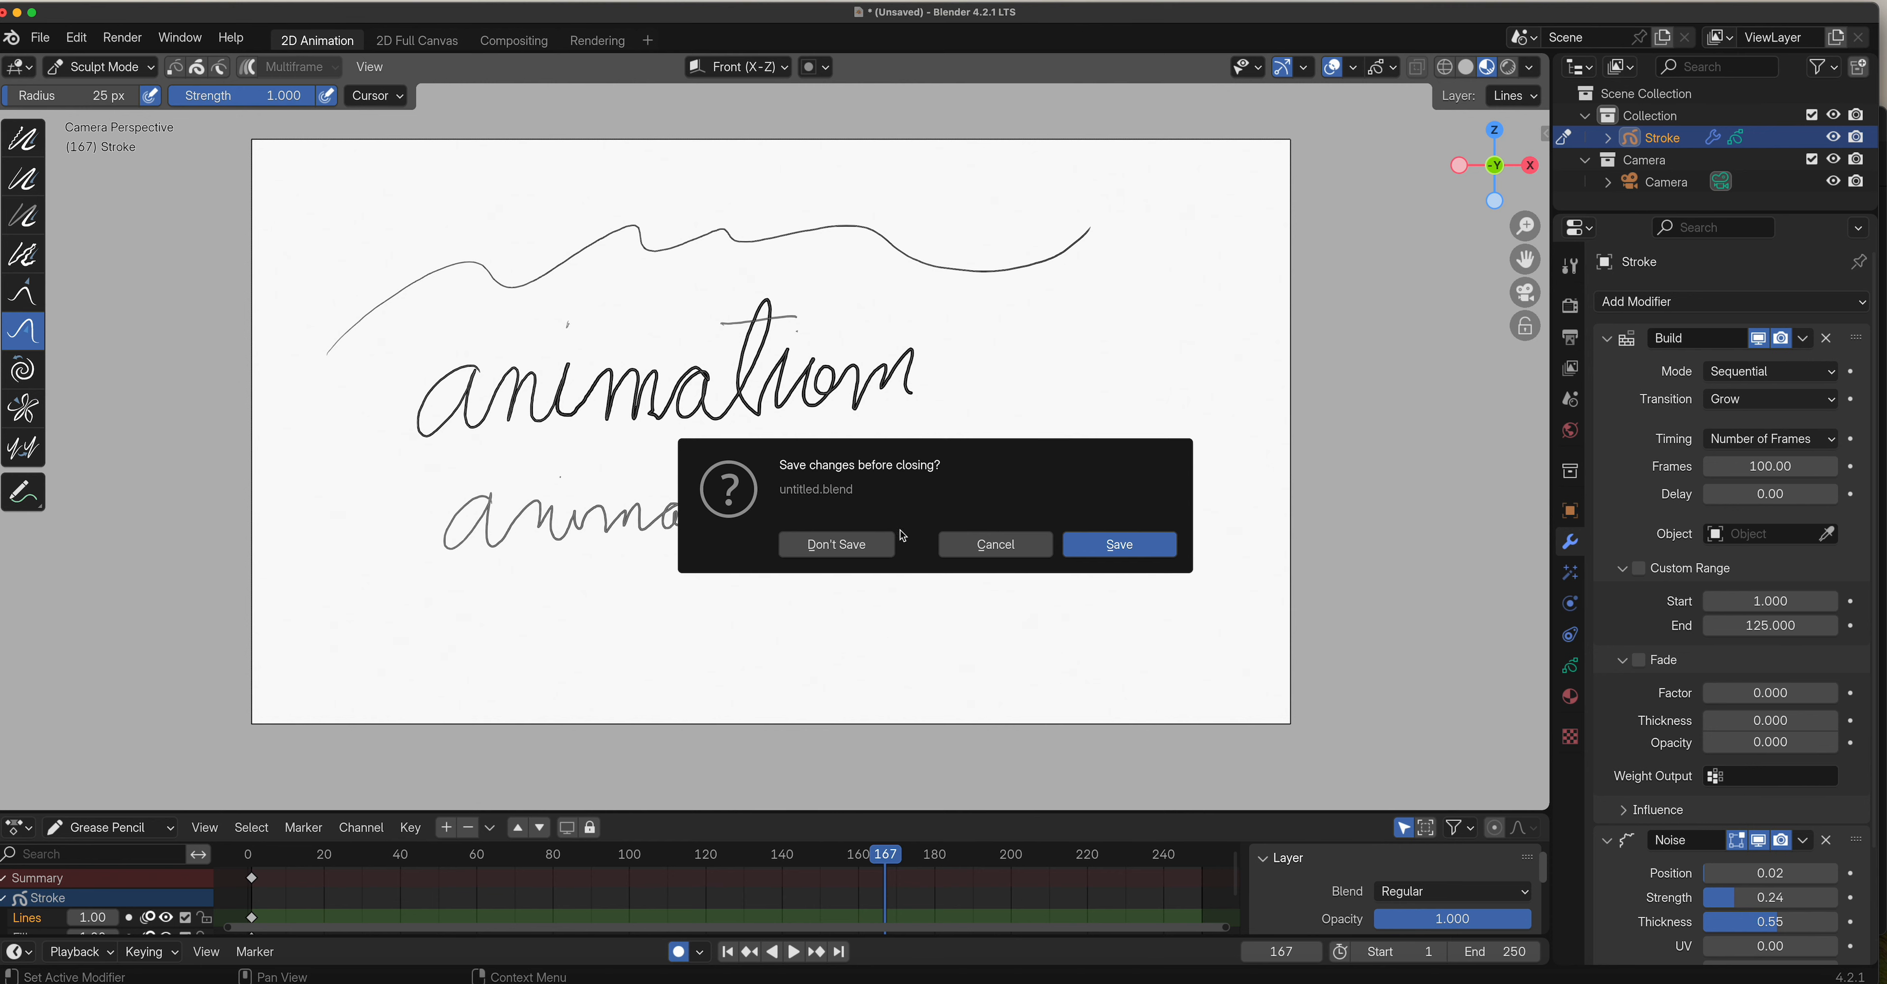
{"action": "left_click", "coordinate": [861, 545]}
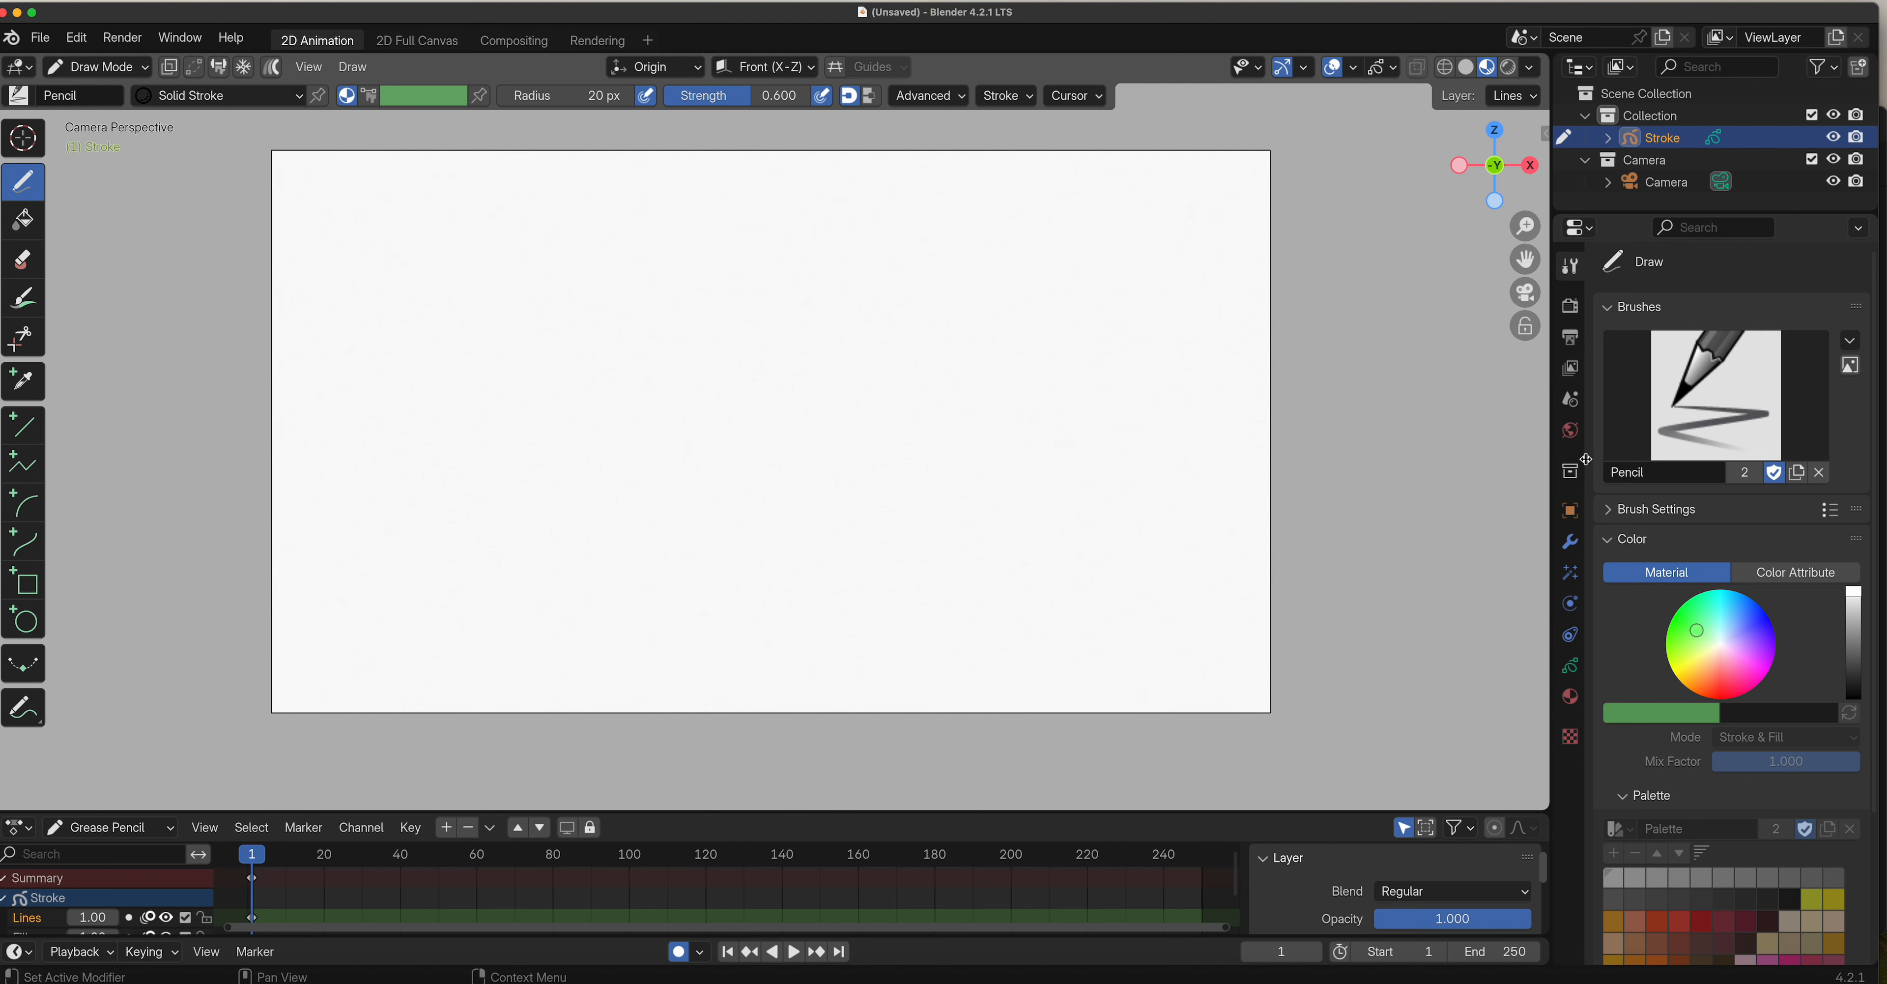
Add a Multiple Strokes modifier to the empty Stroke object.
{"action": "left_click", "coordinate": [1571, 541]}
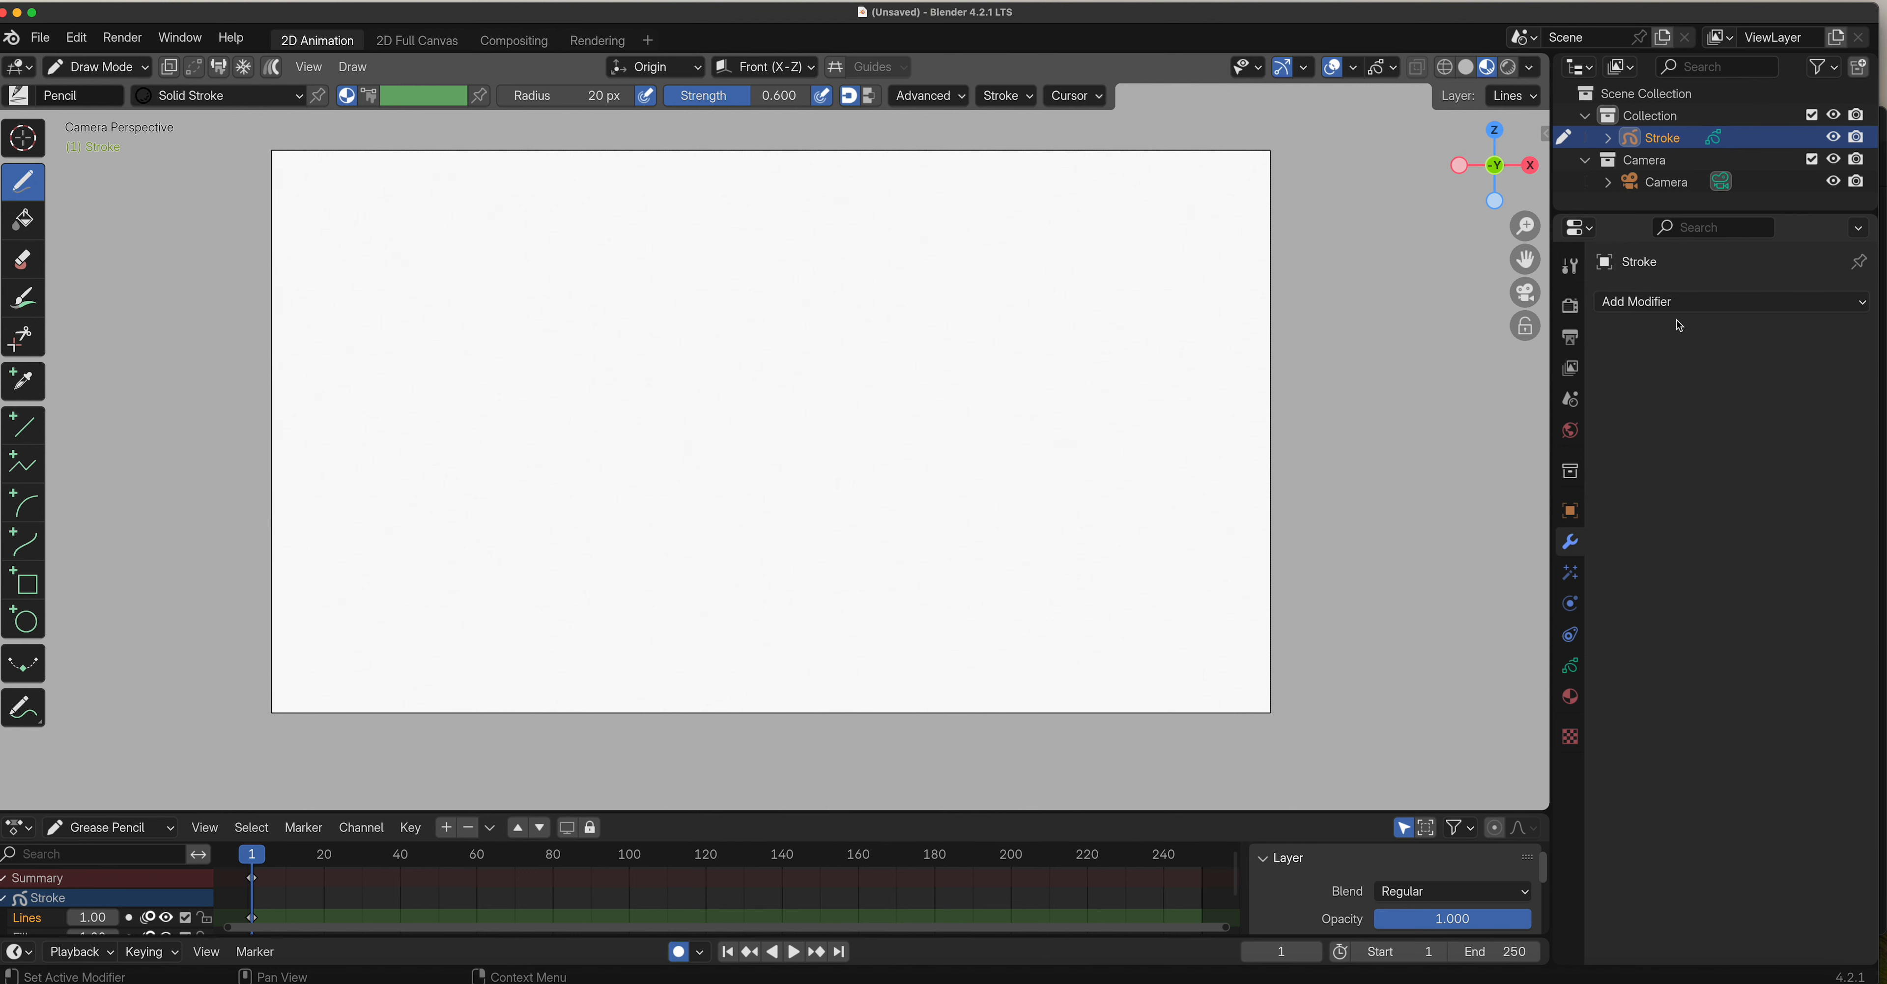
{"action": "left_click", "coordinate": [1699, 300]}
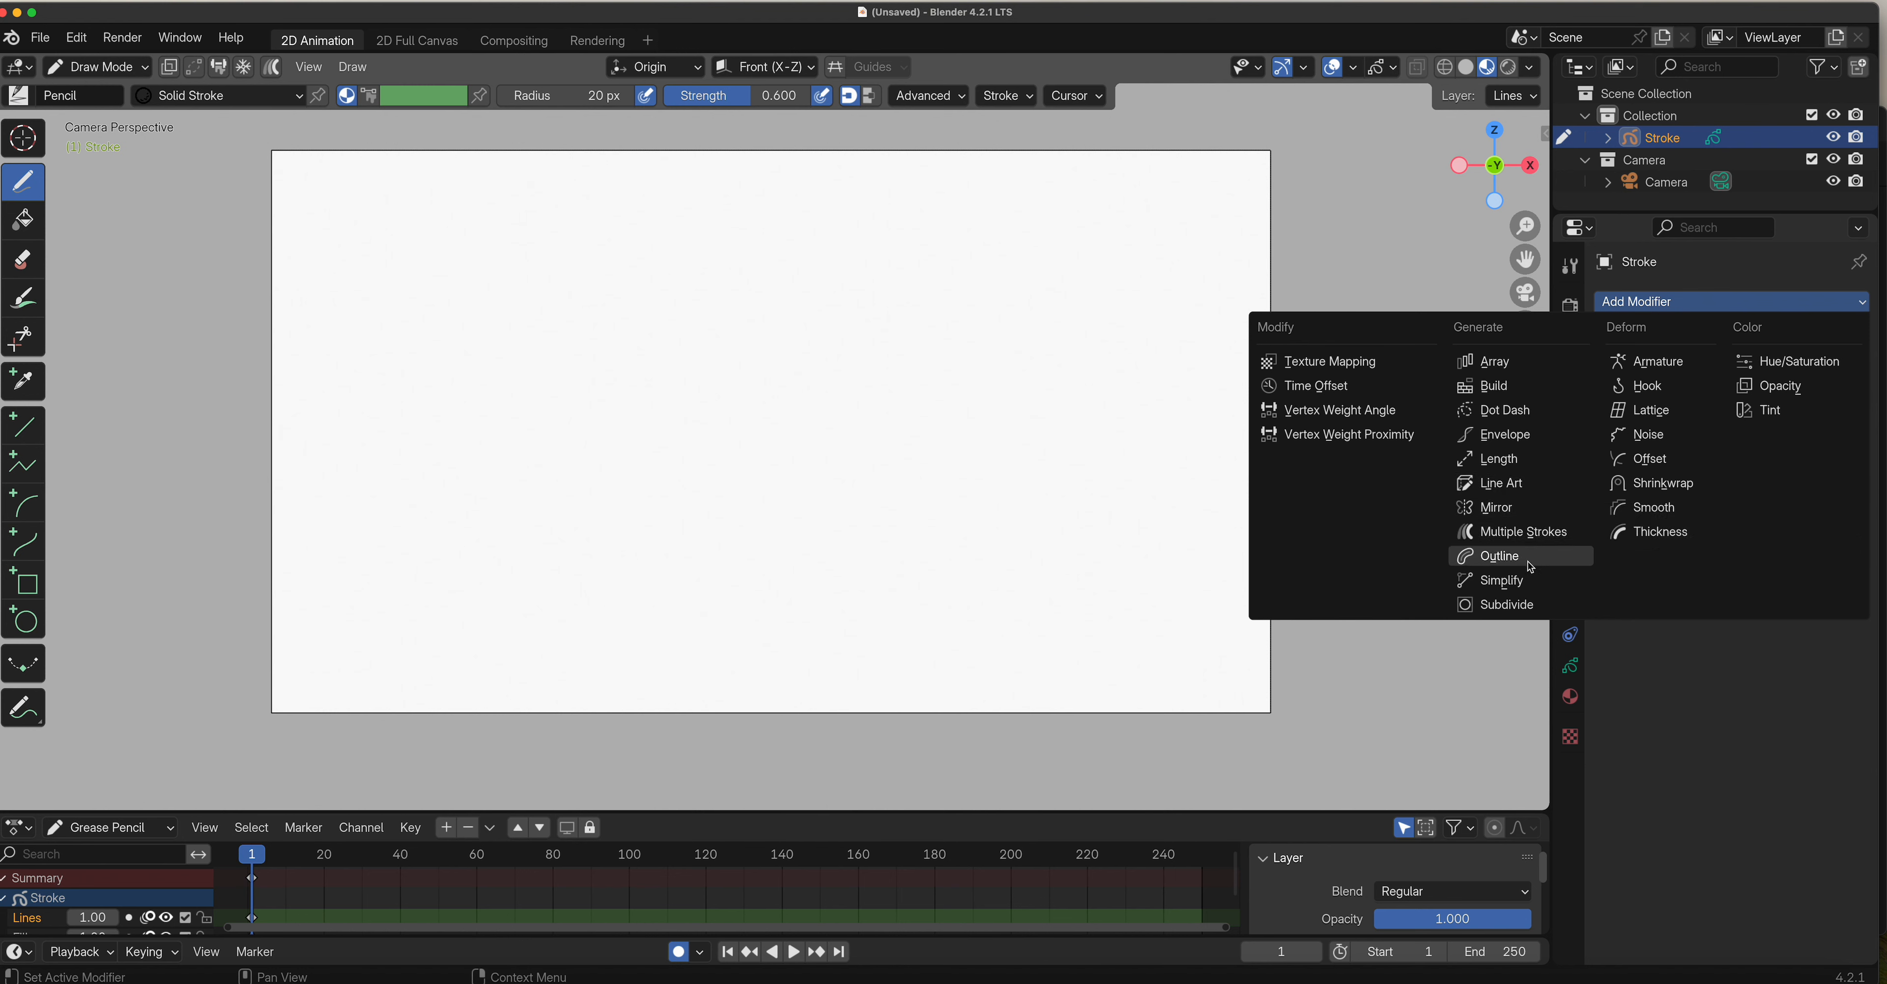
{"action": "left_click", "coordinate": [1541, 536]}
Undo a test loop drawn in pencil and draw a small circle near the canvas centre with the Ink Pen brush.
{"action": "mouse_move", "coordinate": [857, 385]}
{"action": "left_mouse_down"}
{"action": "mouse_move", "coordinate": [893, 443]}
{"action": "mouse_move", "coordinate": [845, 416]}
{"action": "left_mouse_up"}
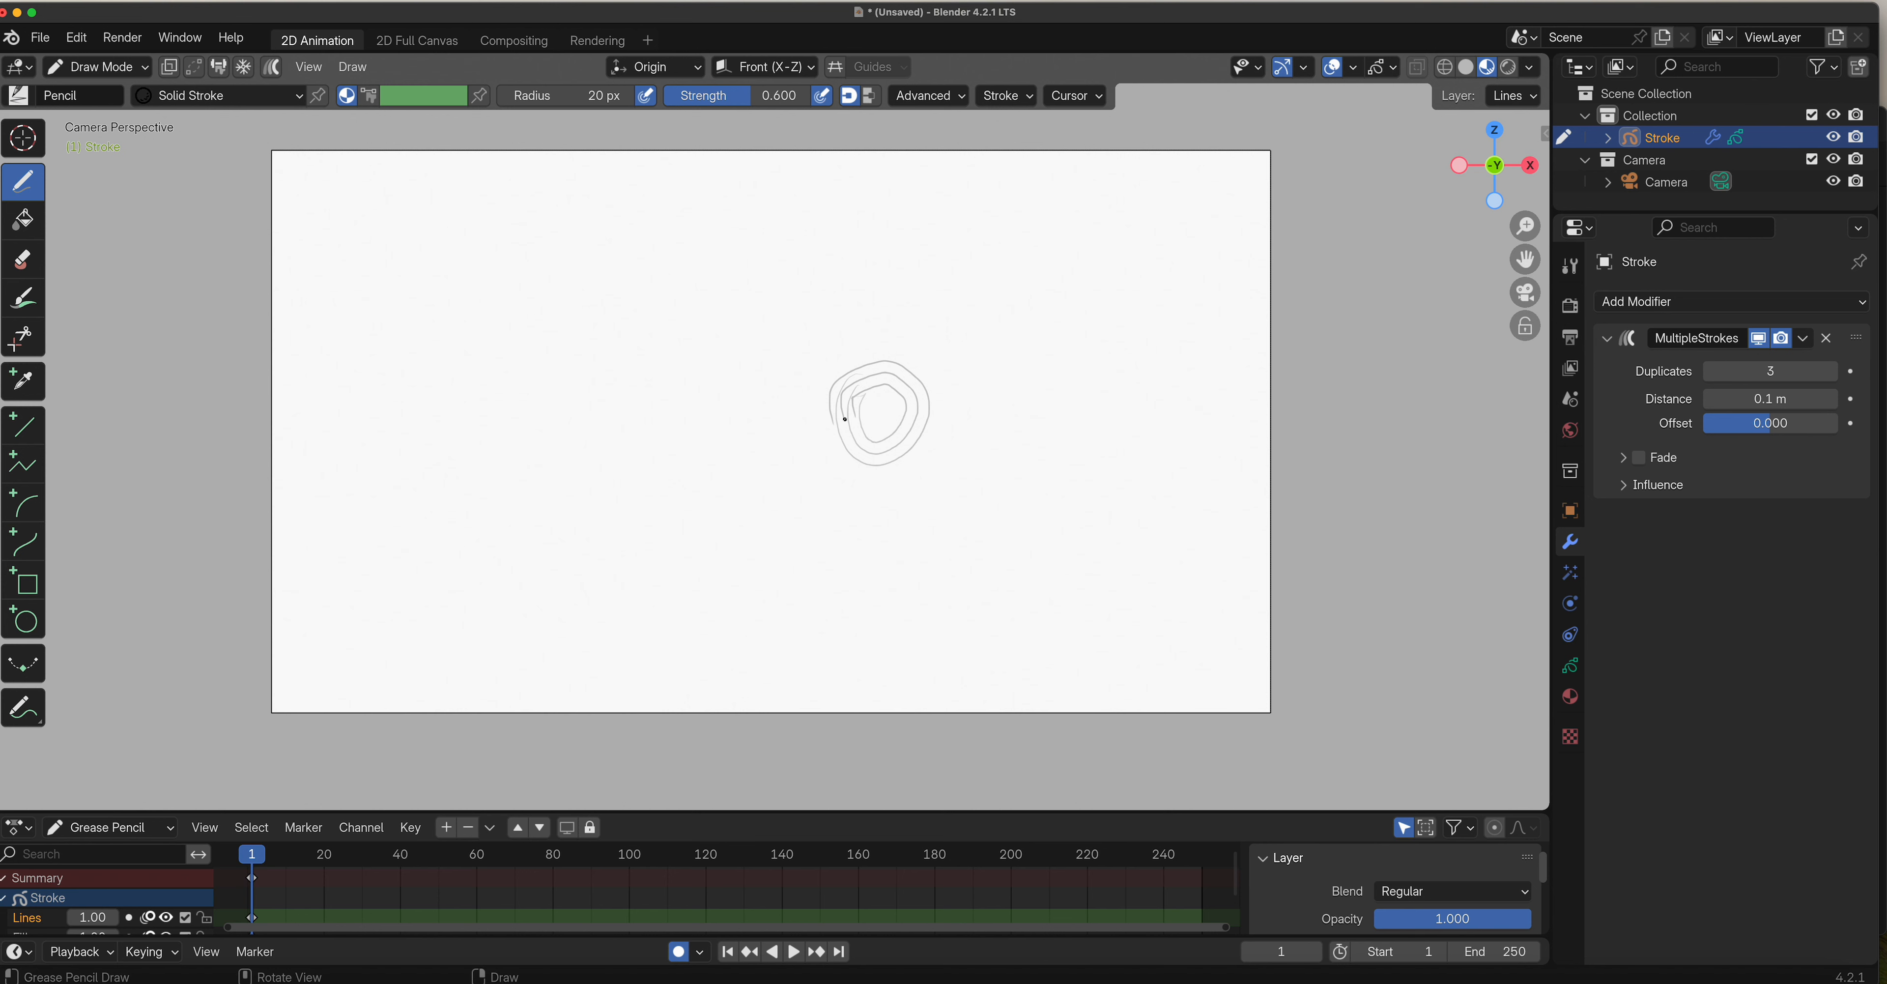
{"action": "key", "text": "ctrl+z"}
{"action": "left_click", "coordinate": [81, 97]}
{"action": "left_click", "coordinate": [127, 148]}
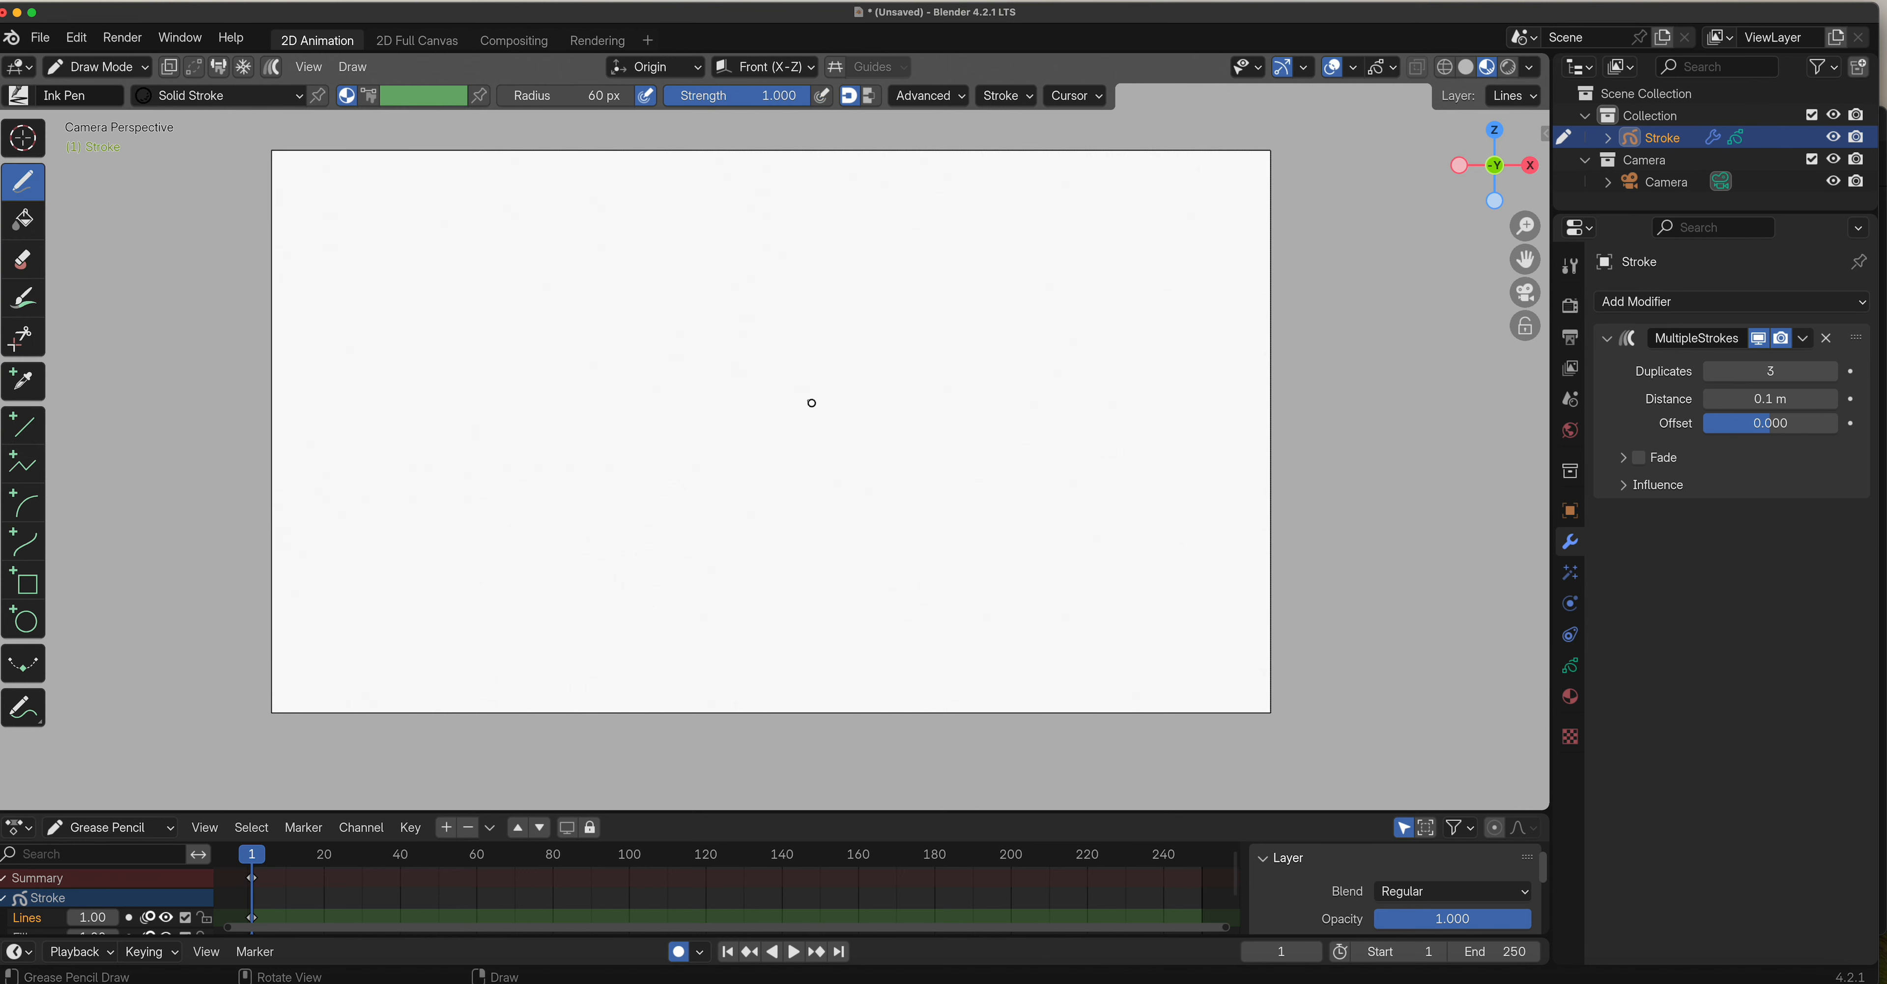
{"action": "mouse_move", "coordinate": [795, 400]}
{"action": "left_mouse_down"}
{"action": "mouse_move", "coordinate": [827, 410]}
{"action": "mouse_move", "coordinate": [792, 403]}
{"action": "left_mouse_up"}
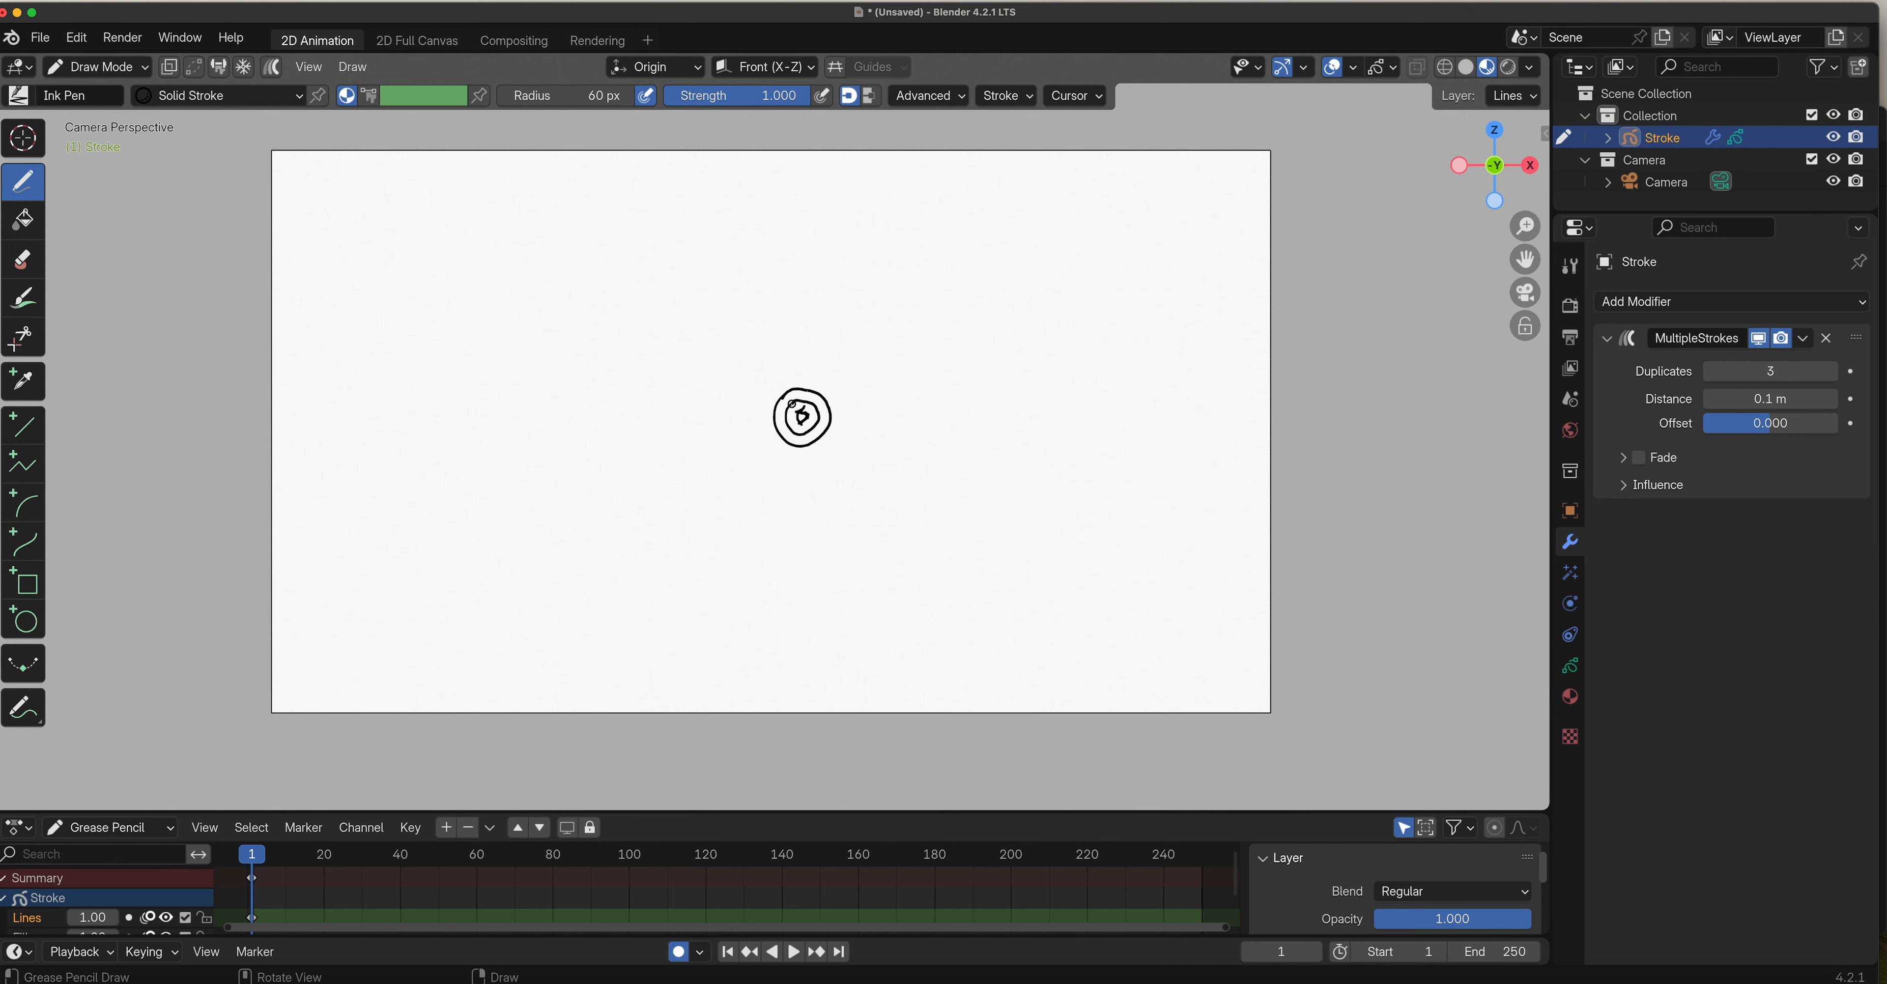
Set the Multiple Strokes modifier to 4 duplicates with a Distance of 0.054 m and an Offset of -0.925.
{"action": "left_click", "coordinate": [1832, 372]}
{"action": "left_click", "coordinate": [1832, 372]}
{"action": "left_click", "coordinate": [1831, 372]}
{"action": "left_click", "coordinate": [1831, 372]}
{"action": "left_click_drag", "start_coordinate": [1789, 370], "coordinate": [1728, 398]}
Keyframe the Multiple Strokes Distance at 0.054 m on frame 1 and at 0.262 m on frame 41.
{"action": "left_click", "coordinate": [1851, 399]}
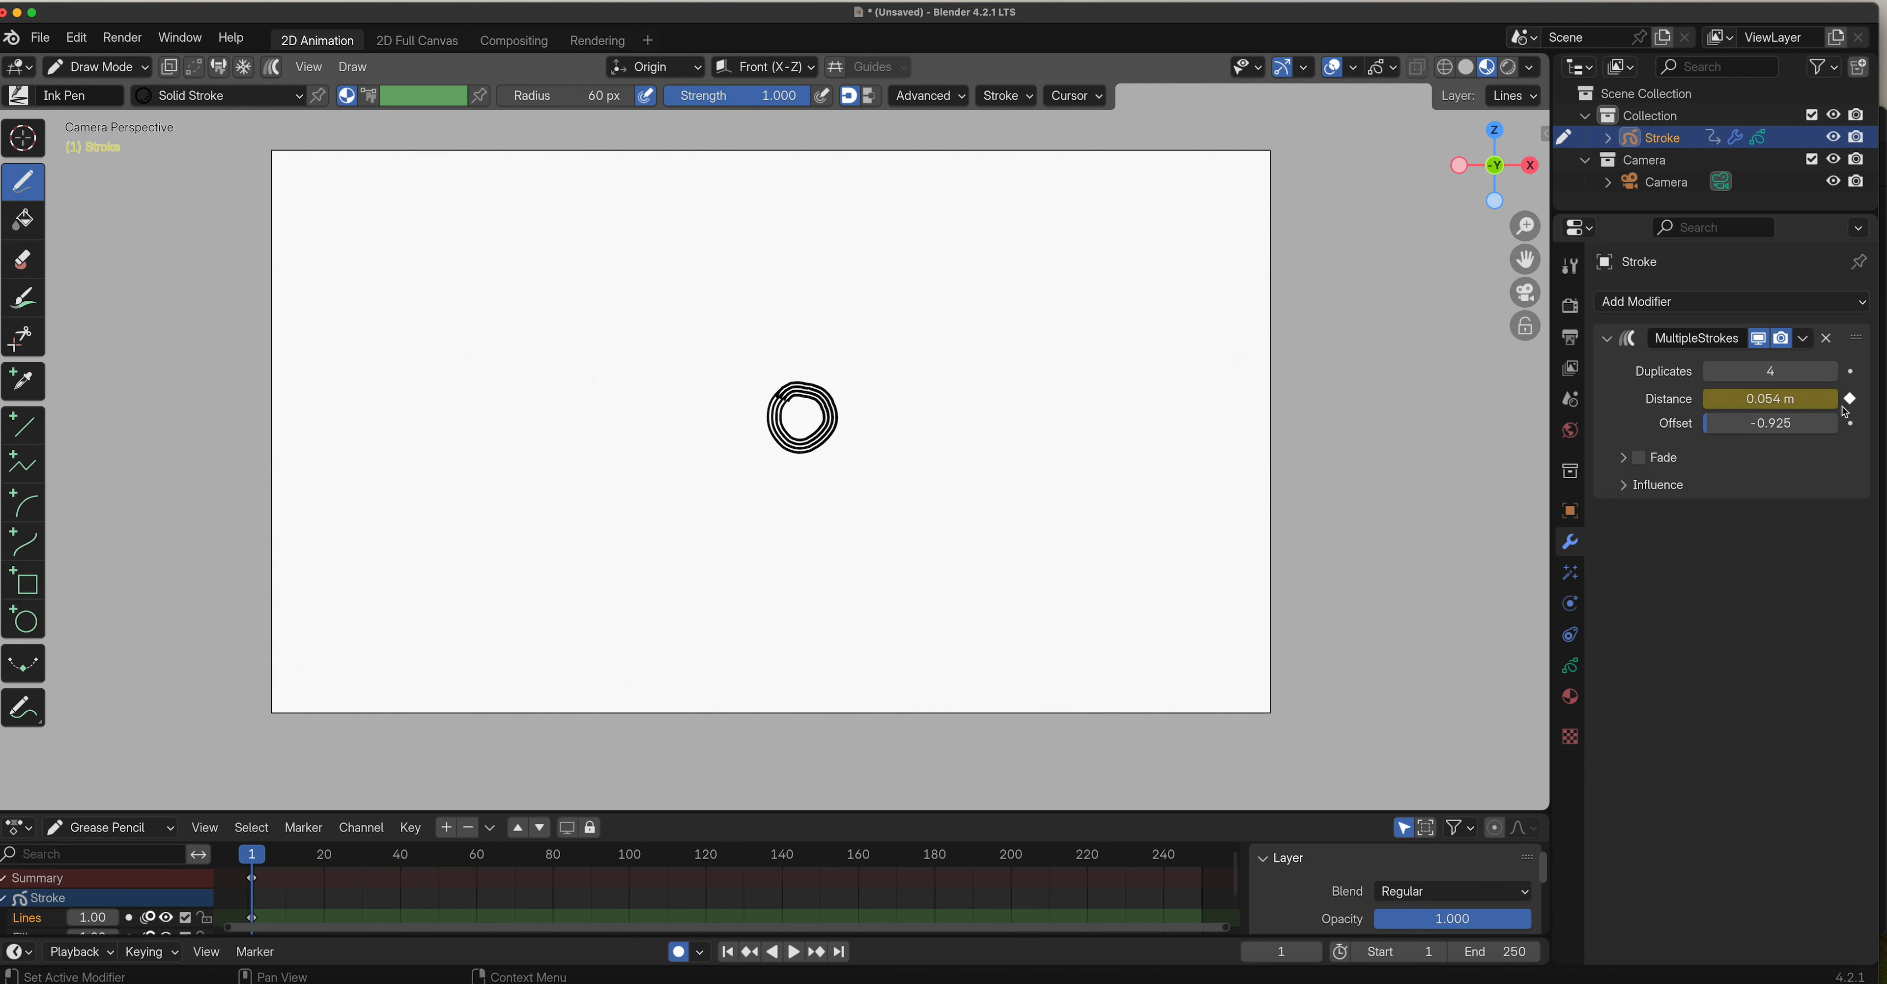
{"action": "left_click_drag", "start_coordinate": [416, 856], "coordinate": [405, 857]}
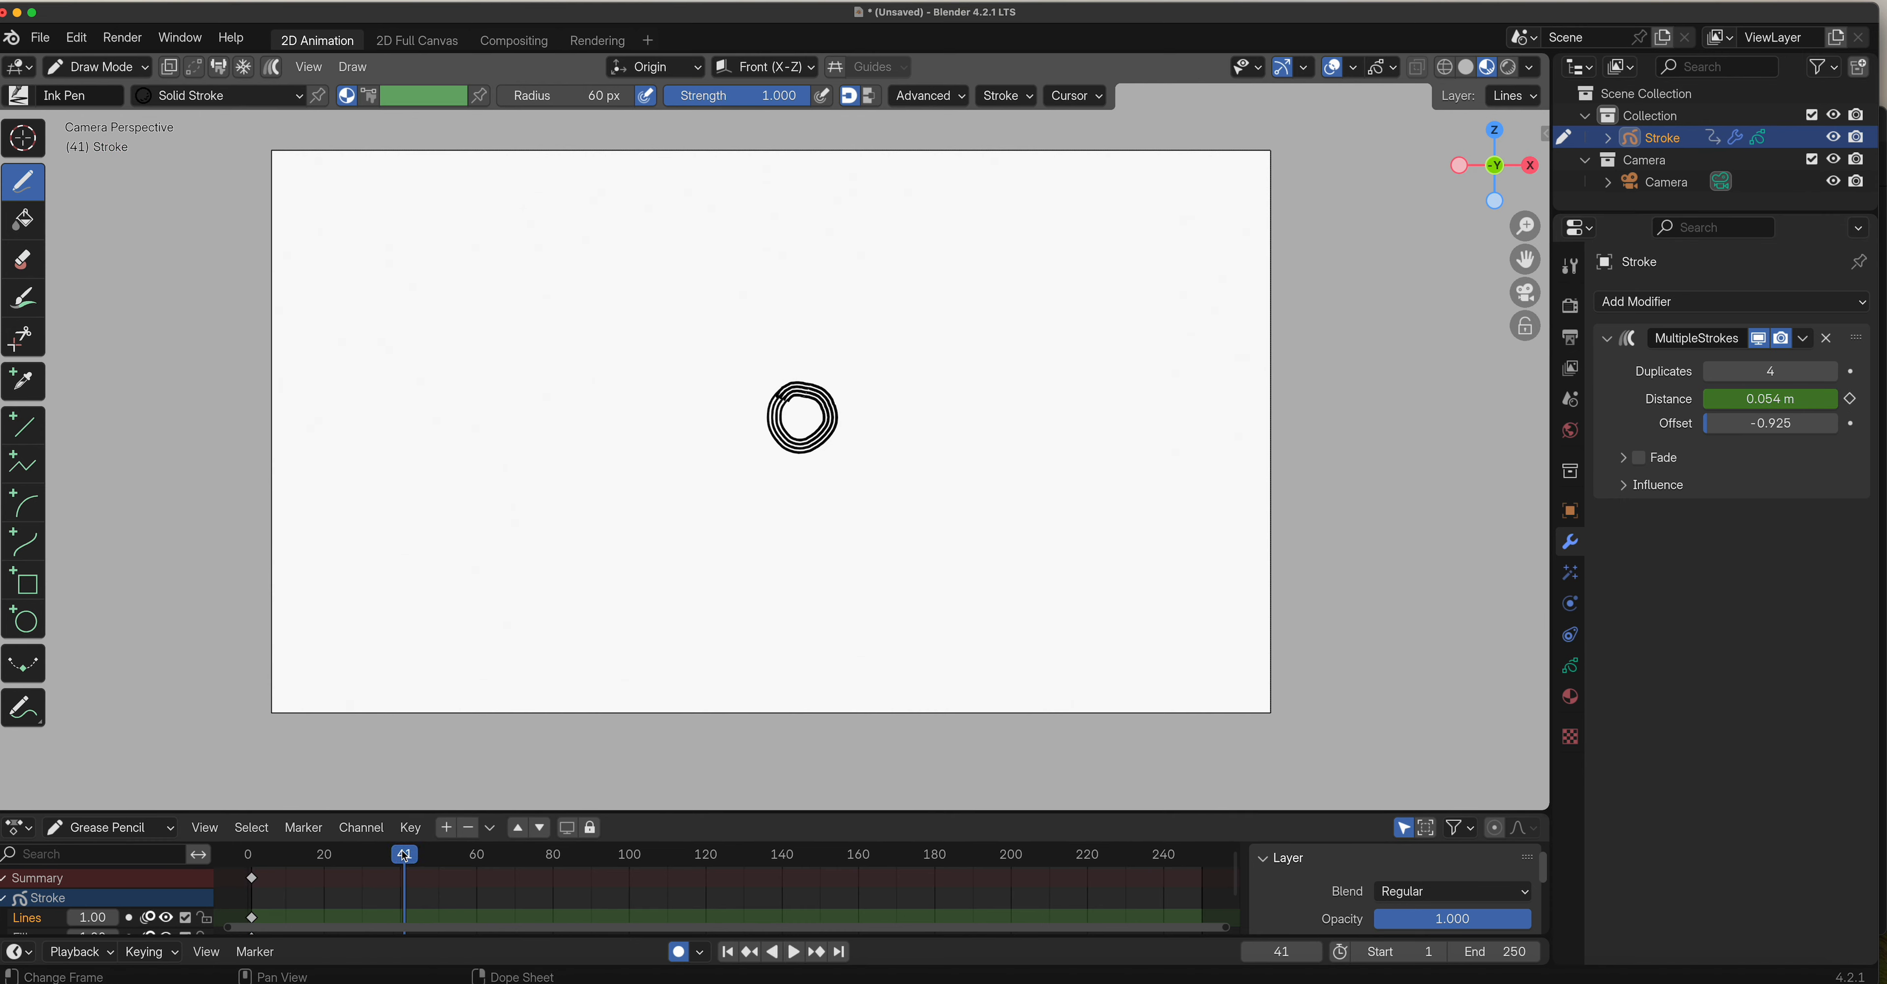
{"action": "left_click_drag", "start_coordinate": [1809, 400], "coordinate": [1818, 414]}
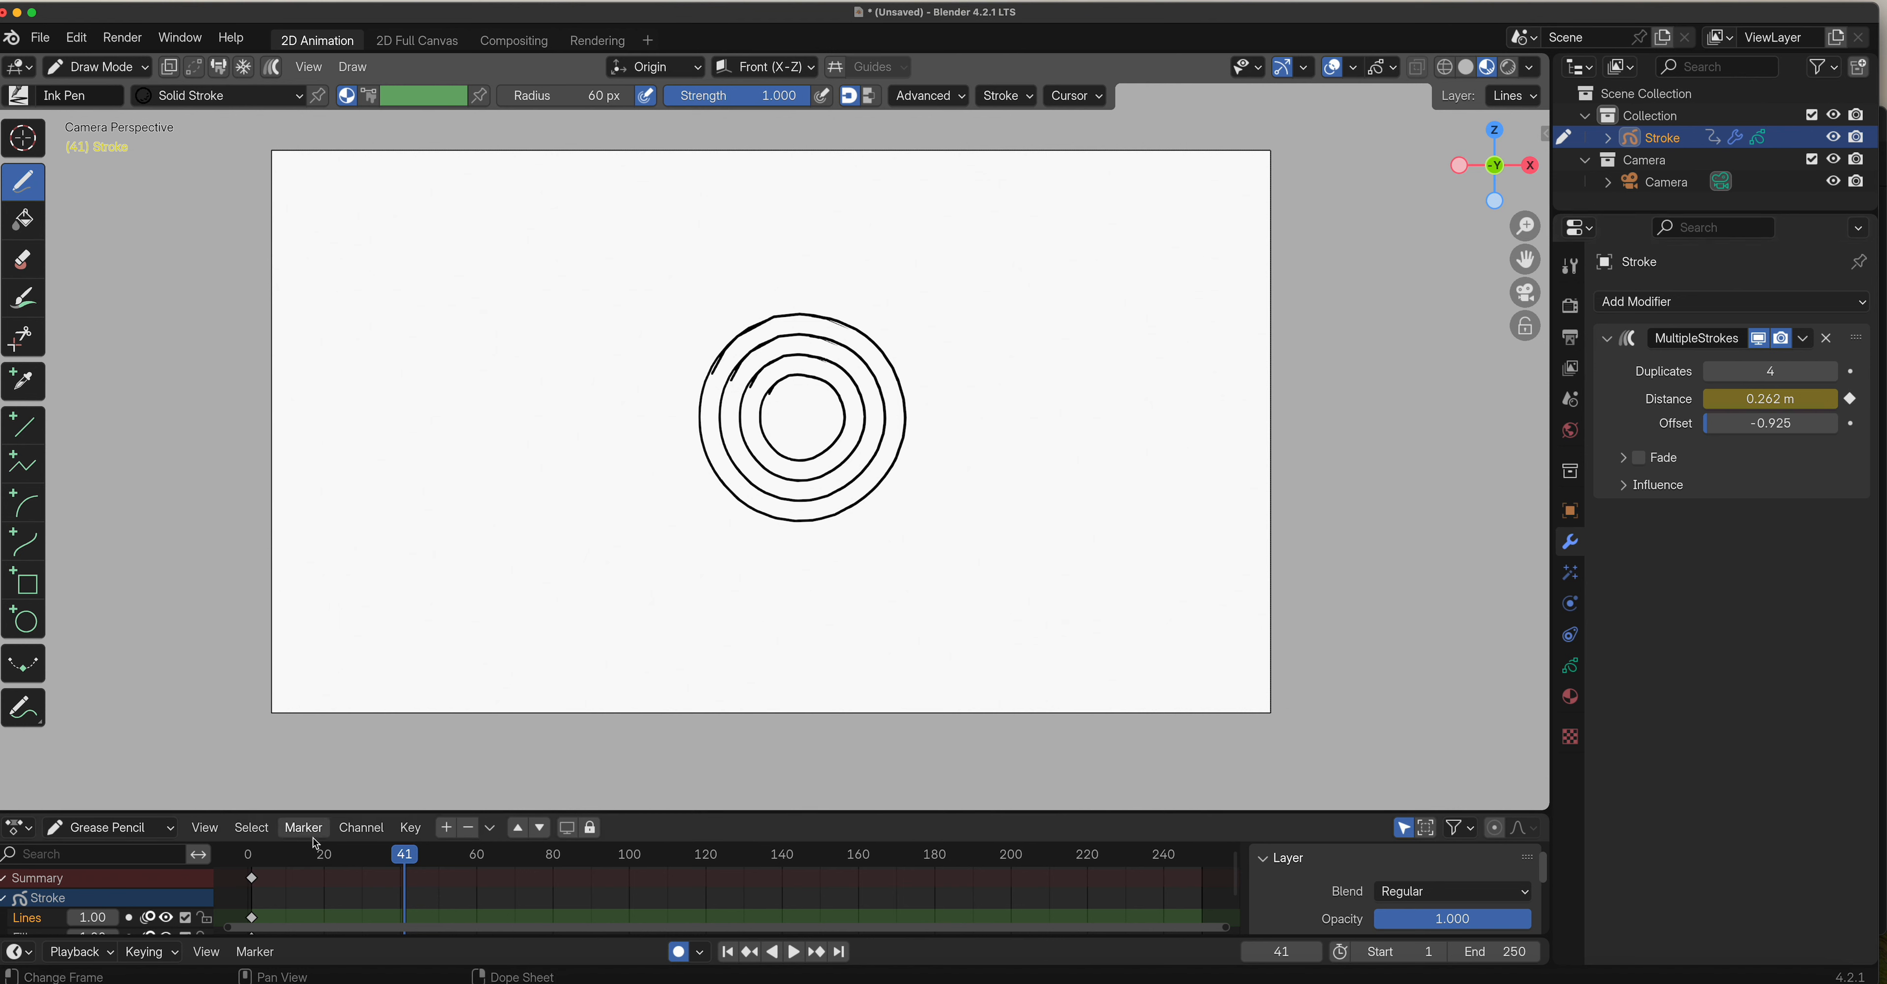
Play the animated circle spacing from frame 1 to preview the expanding rings.
{"action": "left_click_drag", "start_coordinate": [404, 854], "coordinate": [250, 854]}
{"action": "key", "text": "space"}
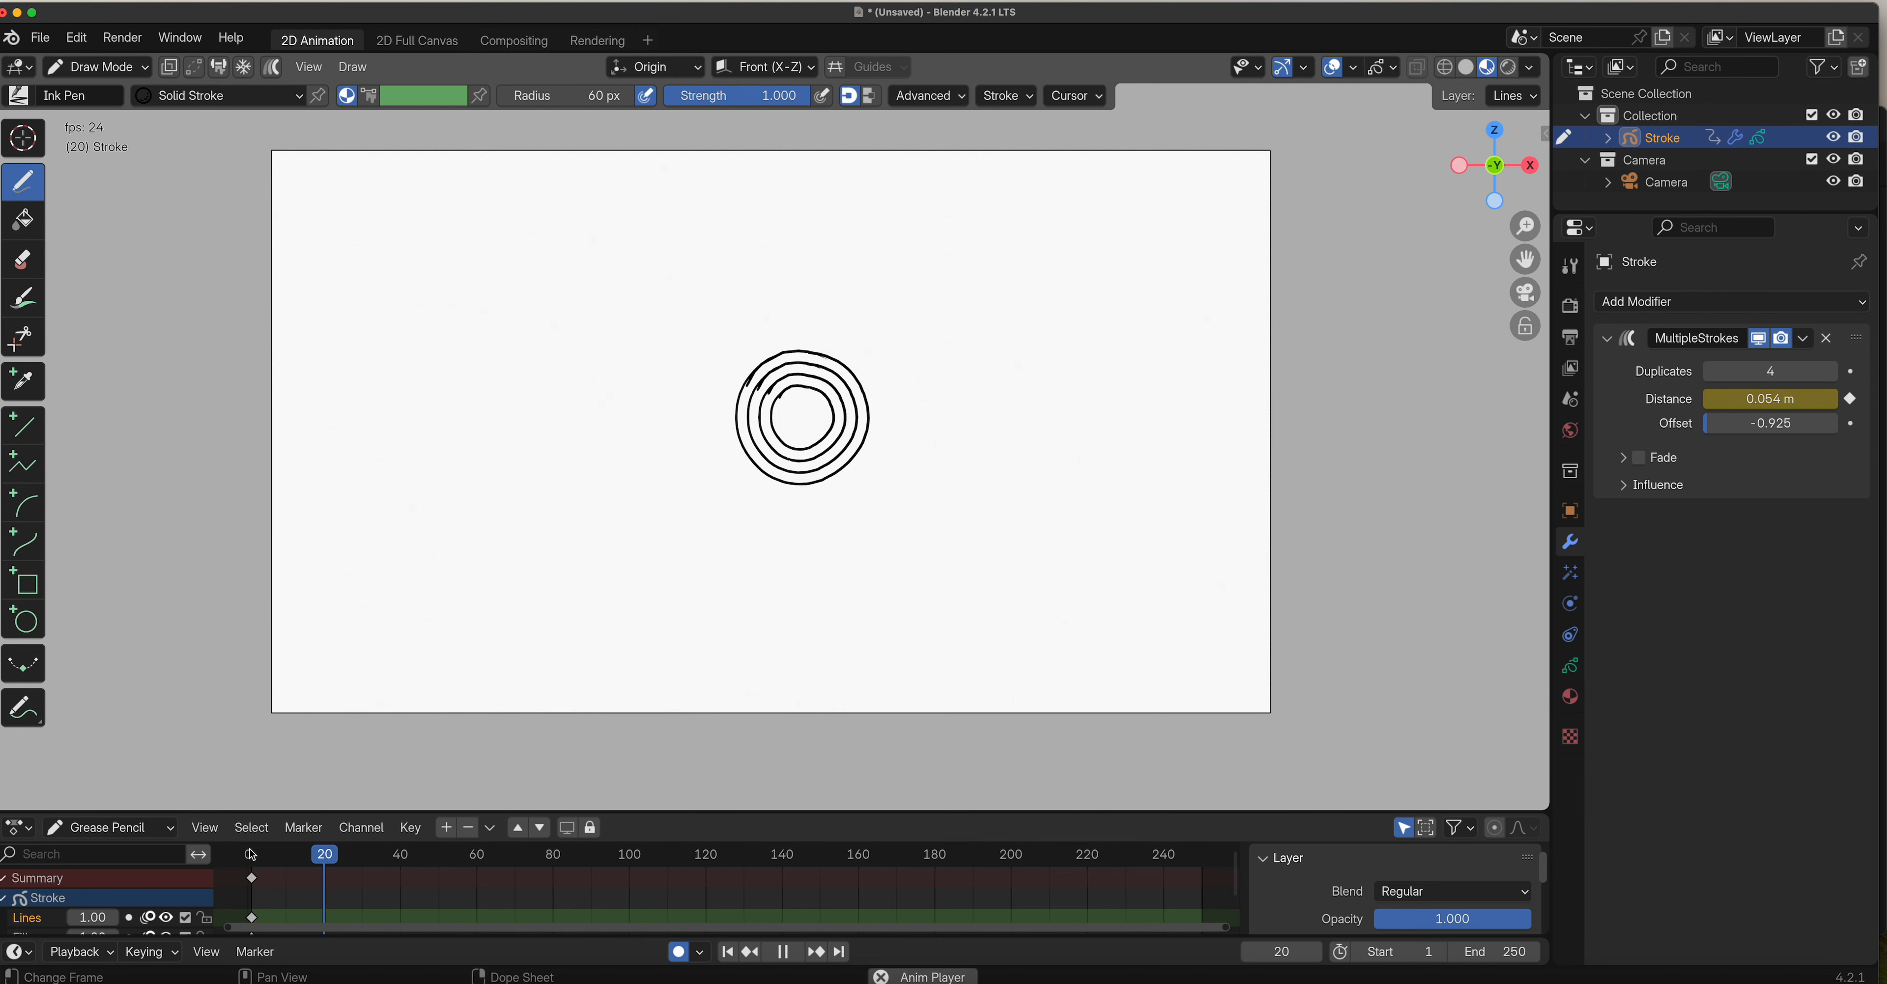
{"action": "key", "text": "space"}
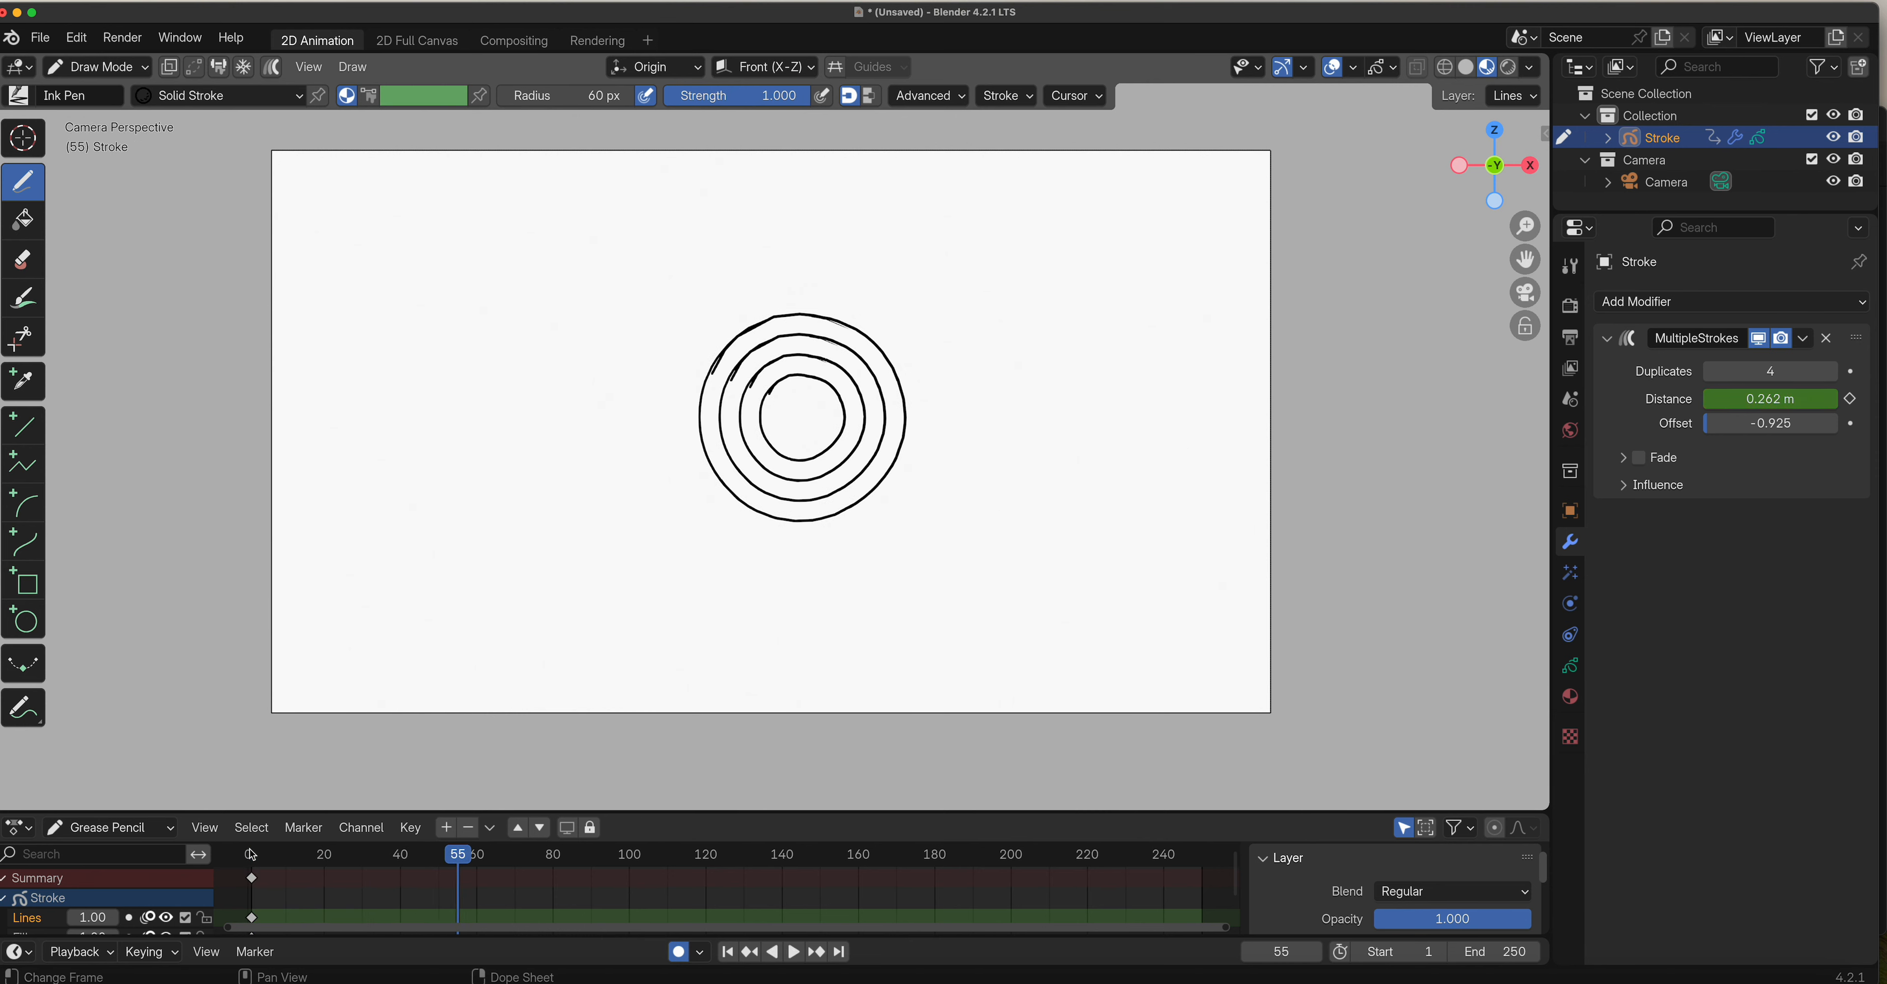
Try an Outline modifier with Thickness 81 on the circle at frame 46, and remove the modifier again.
{"action": "left_click_drag", "start_coordinate": [250, 854], "coordinate": [422, 849]}
{"action": "left_click", "coordinate": [1696, 308]}
{"action": "left_click", "coordinate": [1519, 555]}
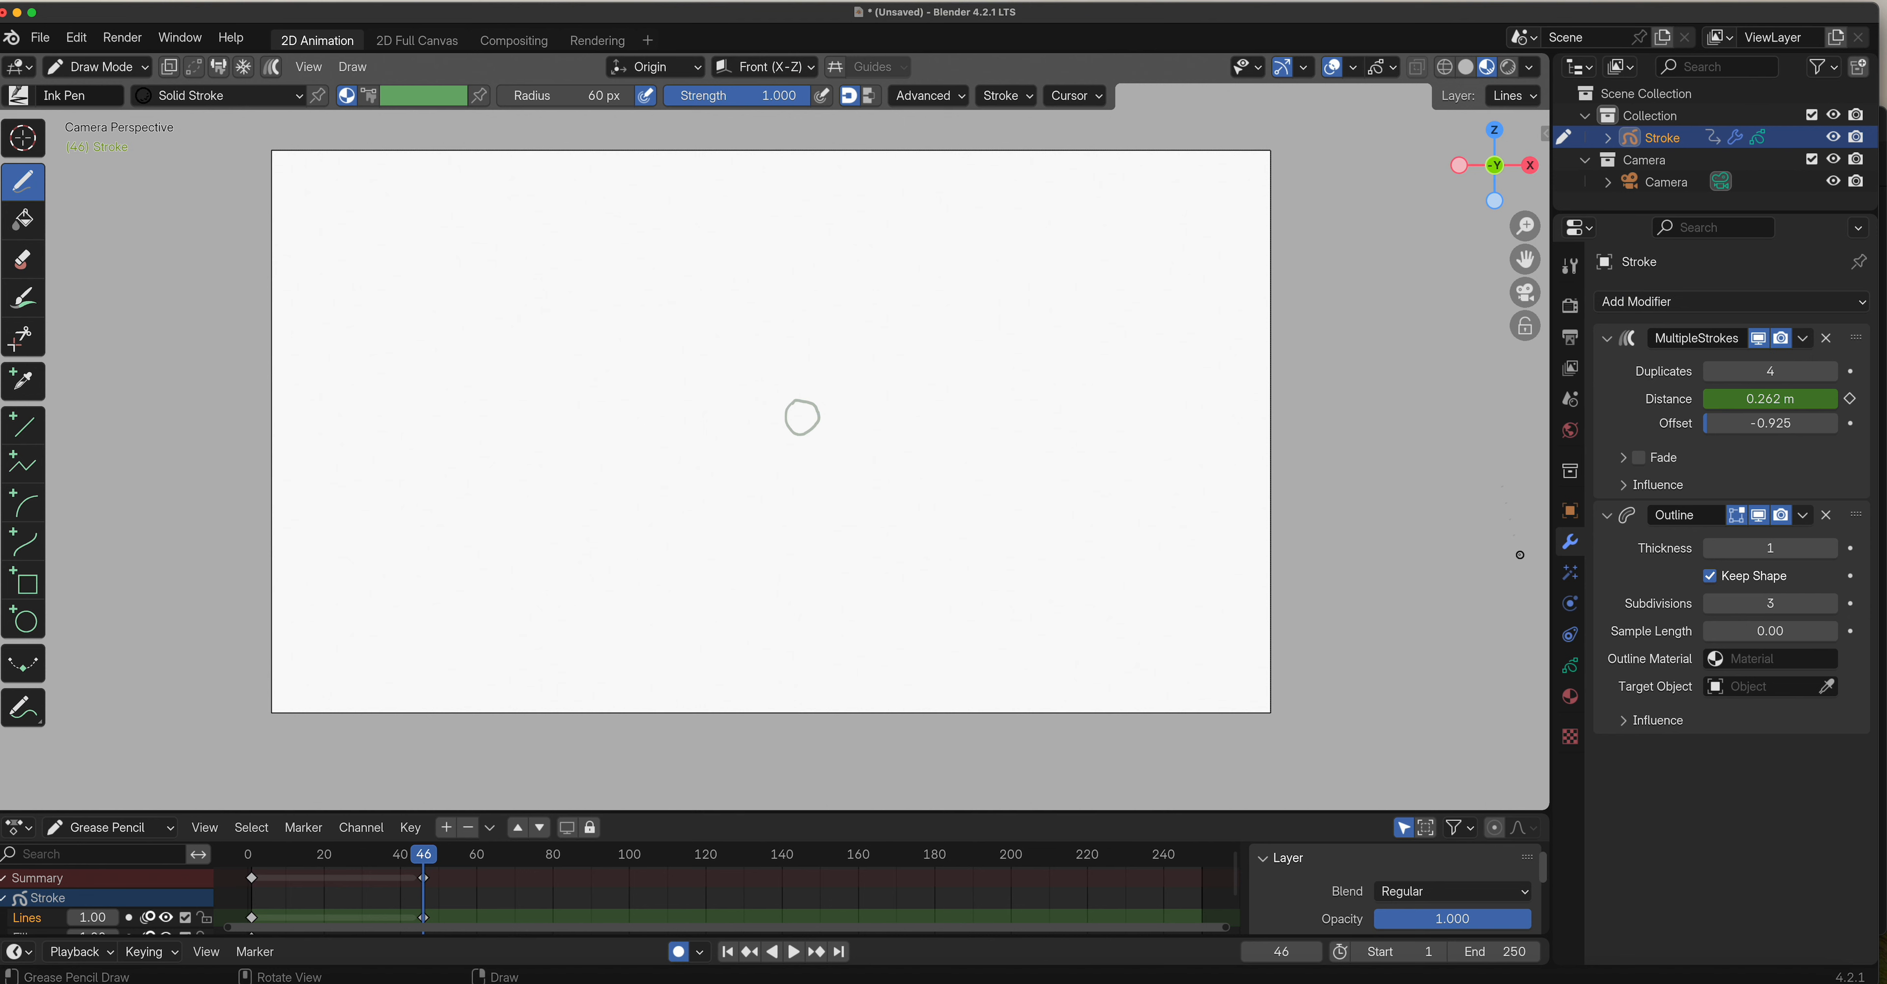
{"action": "mouse_move", "coordinate": [1762, 552]}
{"action": "left_mouse_down"}
{"action": "mouse_move", "coordinate": [1800, 552]}
{"action": "mouse_move", "coordinate": [1784, 551]}
{"action": "left_mouse_up"}
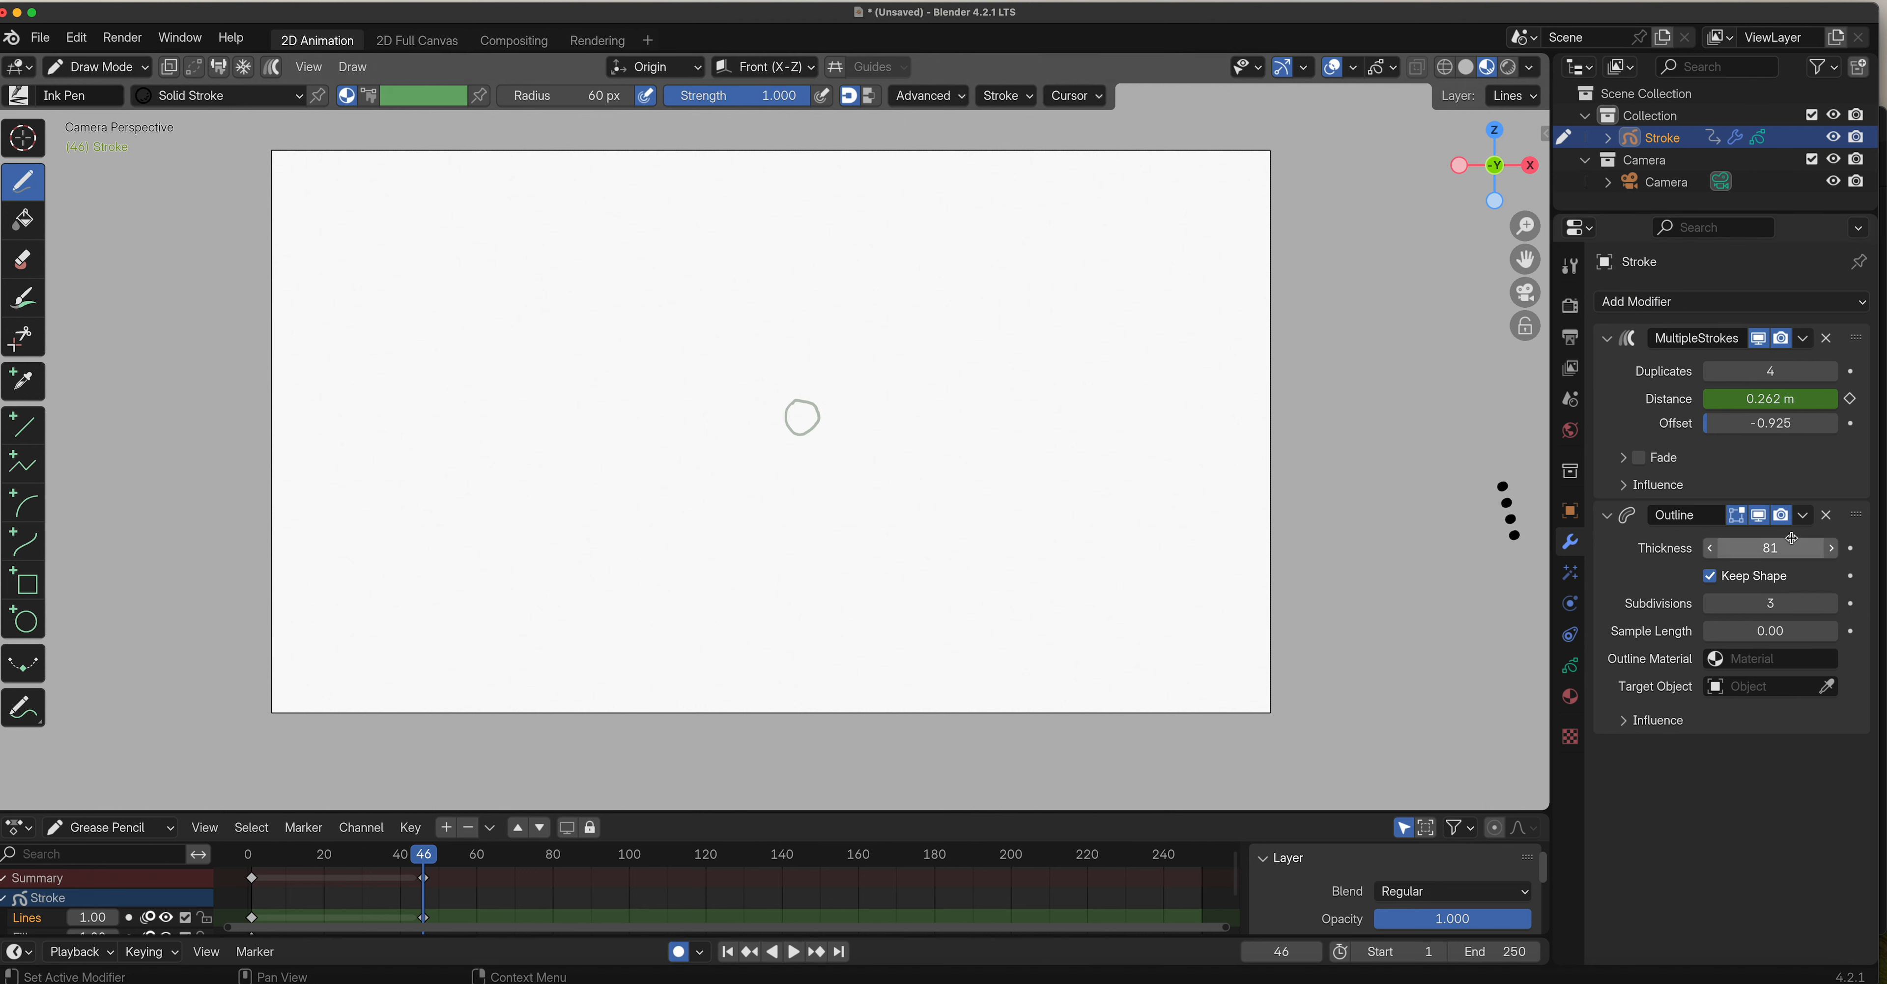
{"action": "key", "text": "super+z"}
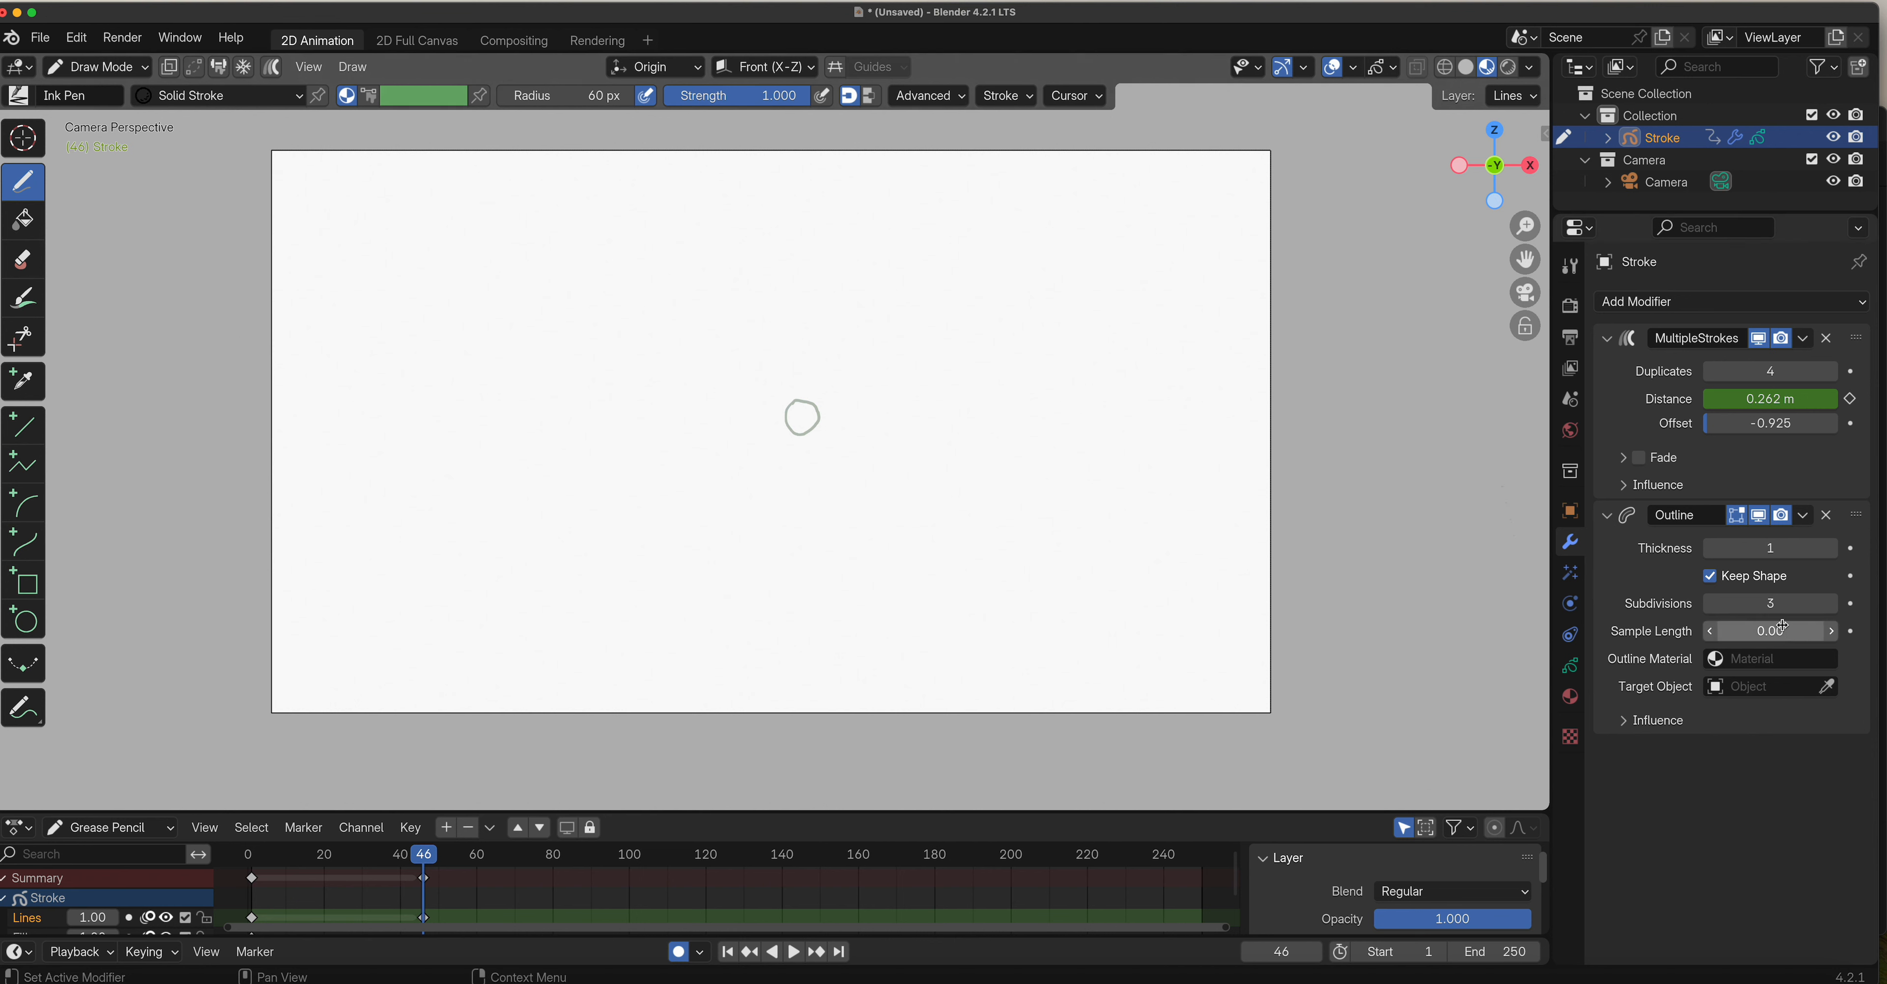
{"action": "left_click", "coordinate": [1825, 514]}
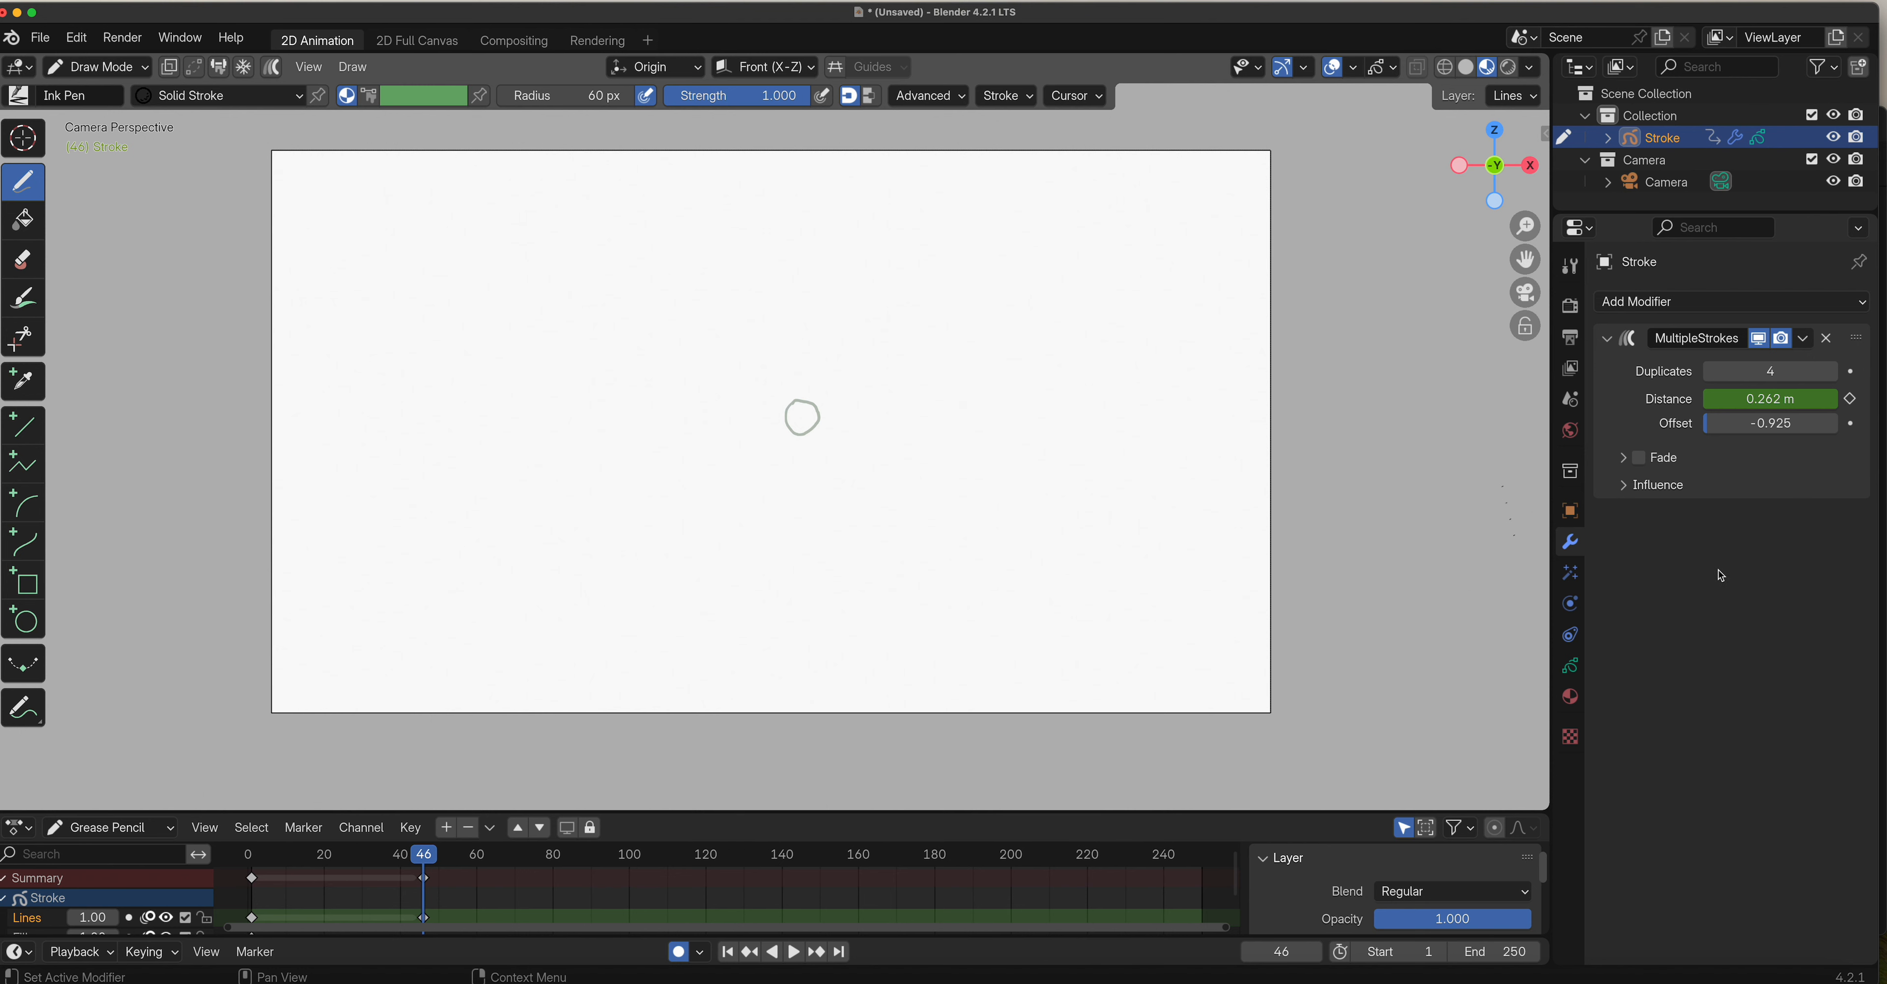
Add a Length modifier to the circle at frame 18 with Start 0.08 and End -0.47.
{"action": "left_click_drag", "start_coordinate": [421, 858], "coordinate": [316, 870]}
{"action": "left_click", "coordinate": [1710, 301]}
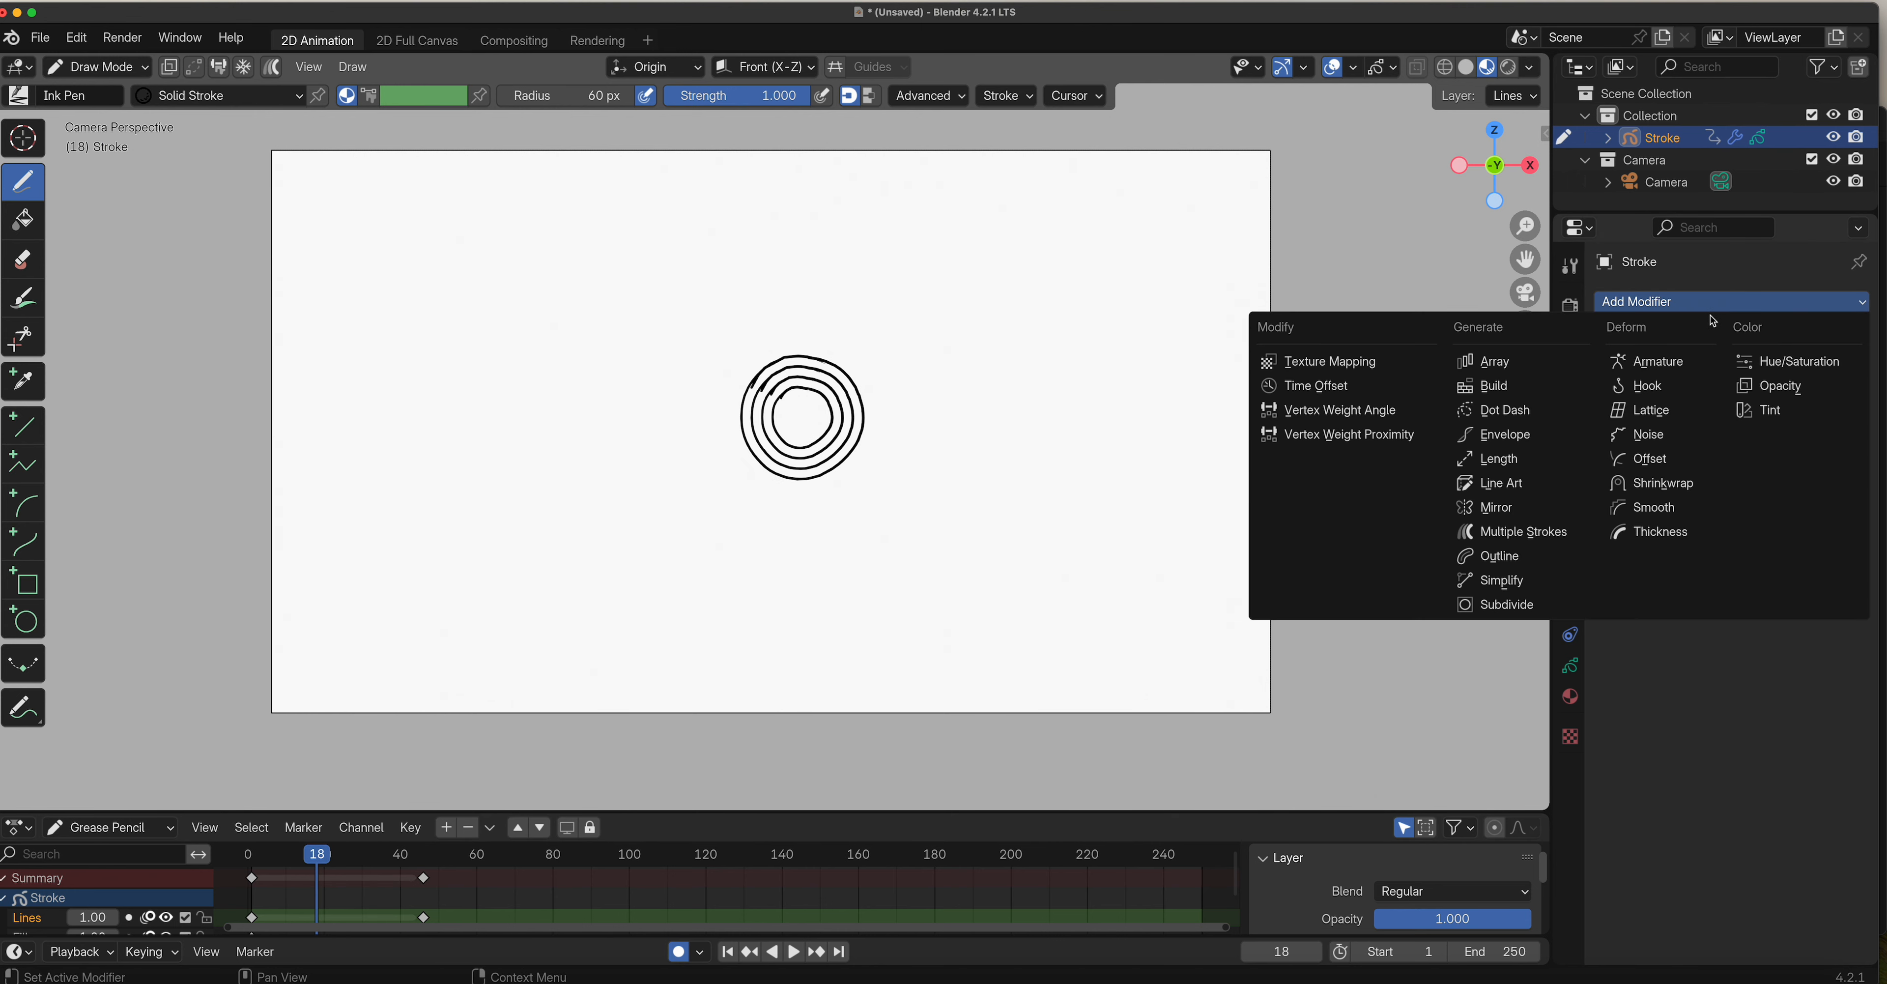
{"action": "left_click", "coordinate": [1510, 464]}
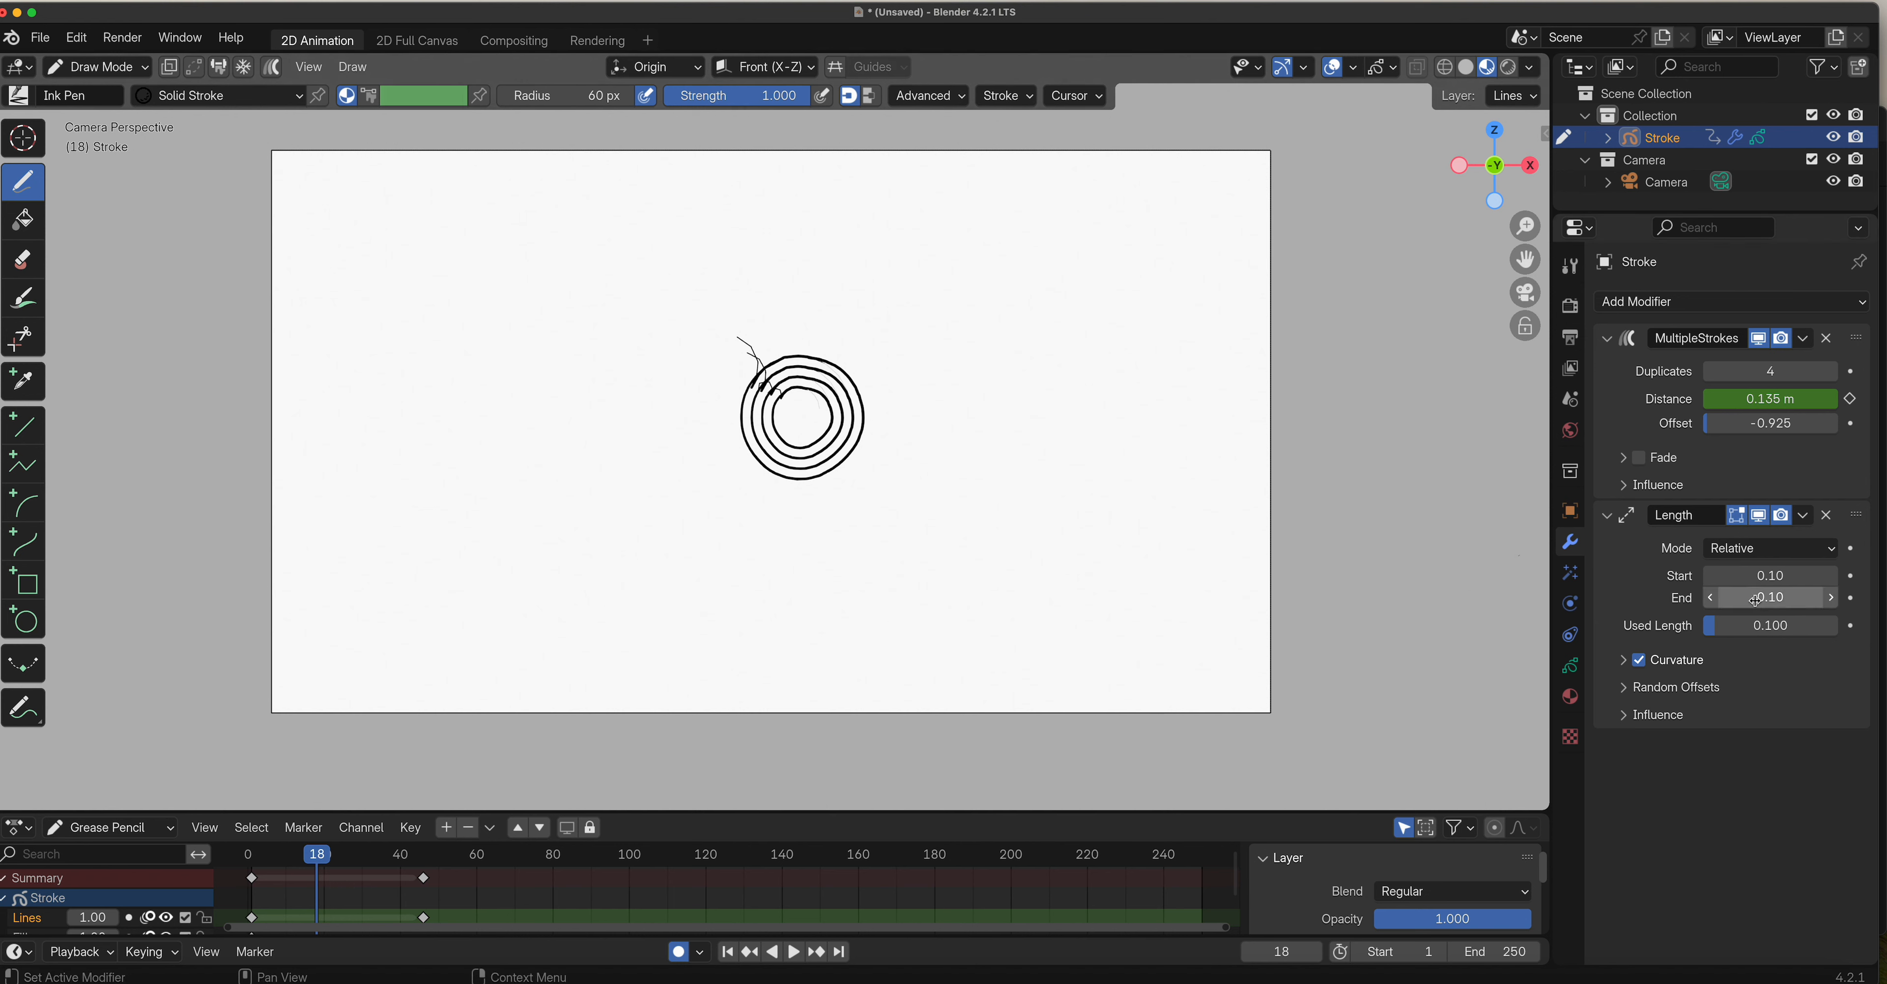
{"action": "left_click", "coordinate": [1784, 574]}
{"action": "mouse_move", "coordinate": [1784, 574]}
{"action": "left_mouse_down"}
{"action": "mouse_move", "coordinate": [1747, 573]}
{"action": "mouse_move", "coordinate": [1821, 573]}
{"action": "mouse_move", "coordinate": [1772, 577]}
{"action": "left_mouse_up"}
{"action": "mouse_move", "coordinate": [1753, 599]}
{"action": "left_mouse_down"}
{"action": "mouse_move", "coordinate": [1453, 589]}
{"action": "mouse_move", "coordinate": [1327, 608]}
{"action": "mouse_move", "coordinate": [1730, 590]}
{"action": "mouse_move", "coordinate": [1256, 631]}
{"action": "mouse_move", "coordinate": [1659, 589]}
{"action": "mouse_move", "coordinate": [1538, 584]}
{"action": "left_mouse_up"}
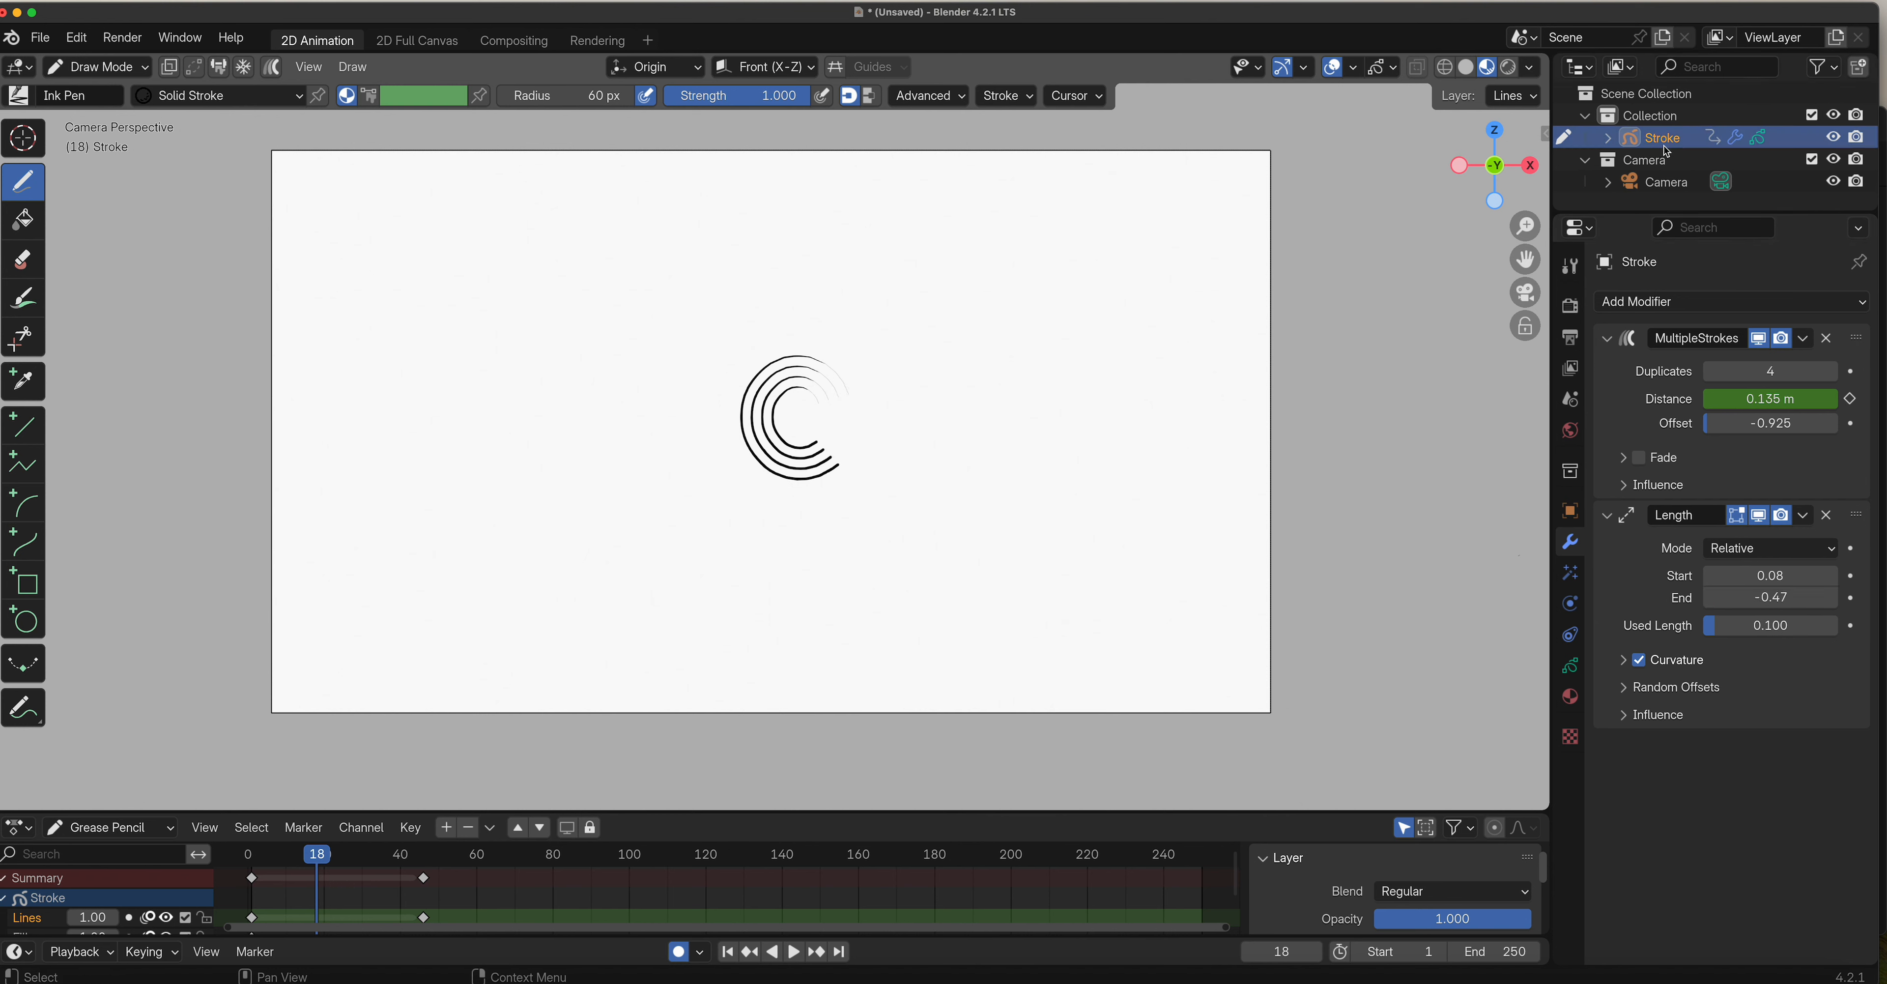
Add a blank Grease Pencil object to the scene and put it in Draw Mode.
{"action": "left_click", "coordinate": [103, 67]}
{"action": "left_click", "coordinate": [156, 90]}
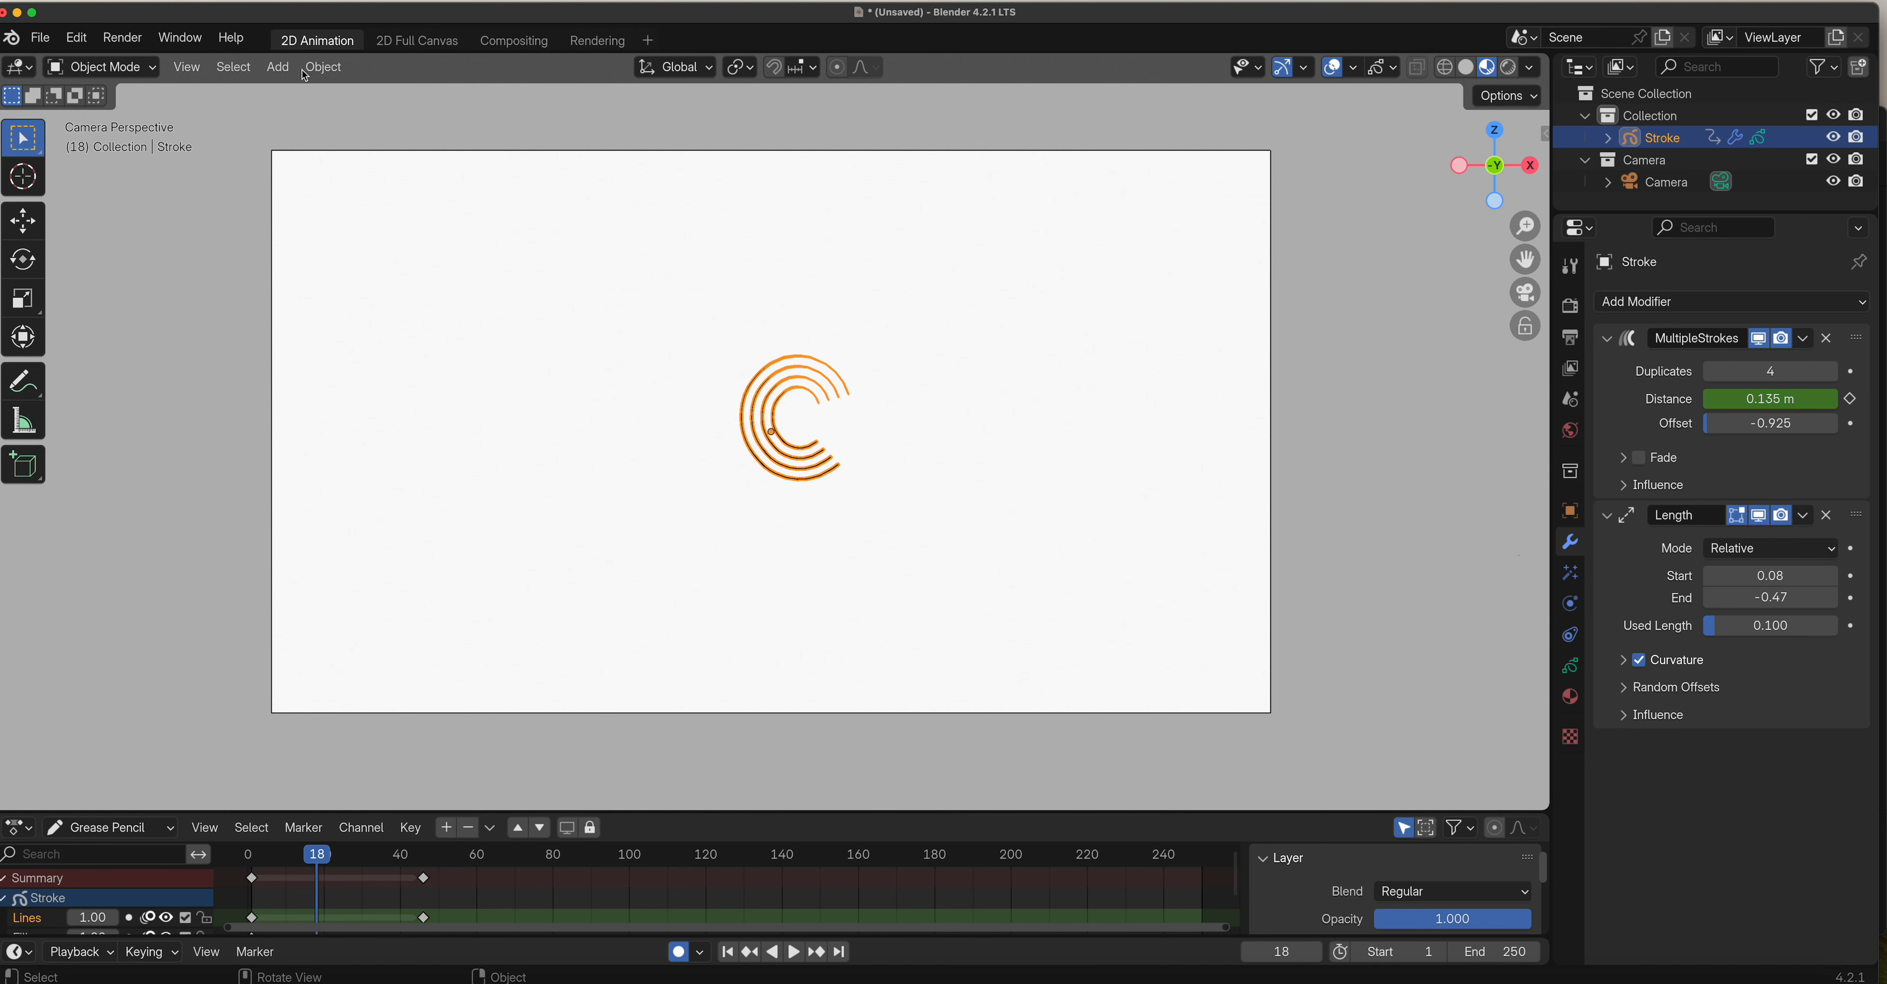
{"action": "left_click", "coordinate": [279, 67]}
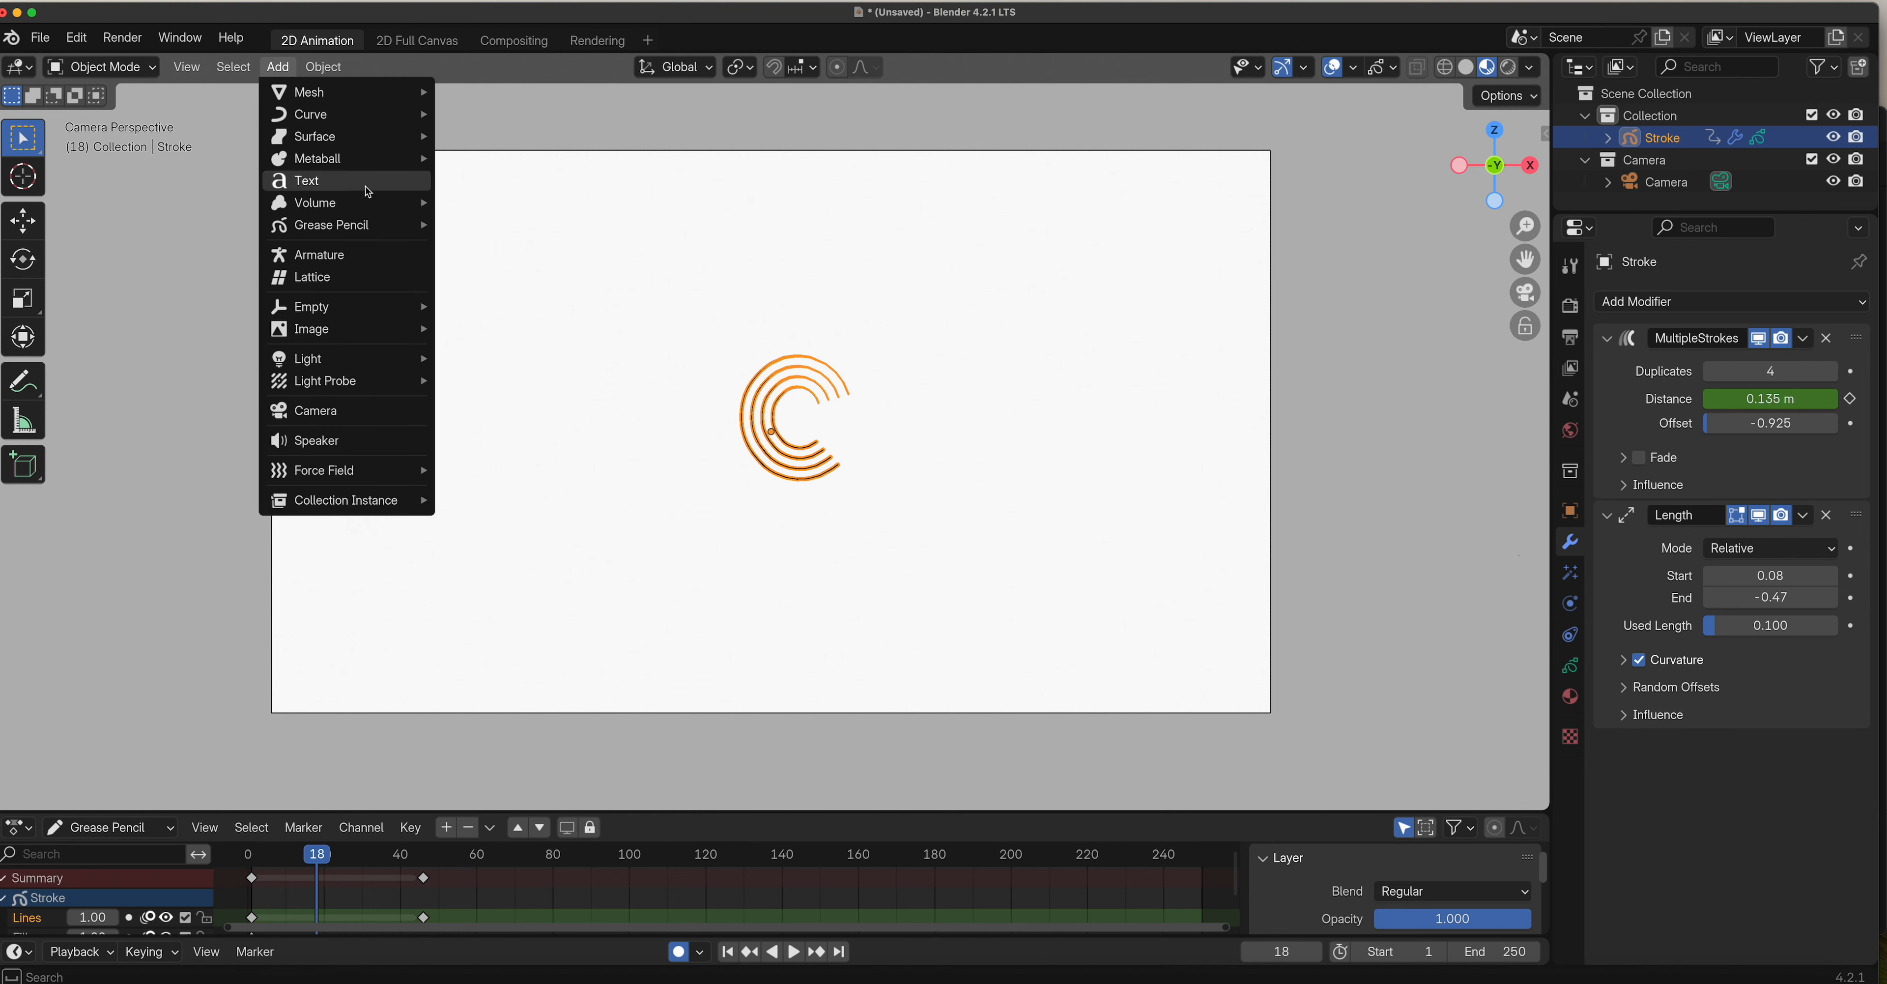
{"action": "mouse_move", "coordinate": [374, 228]}
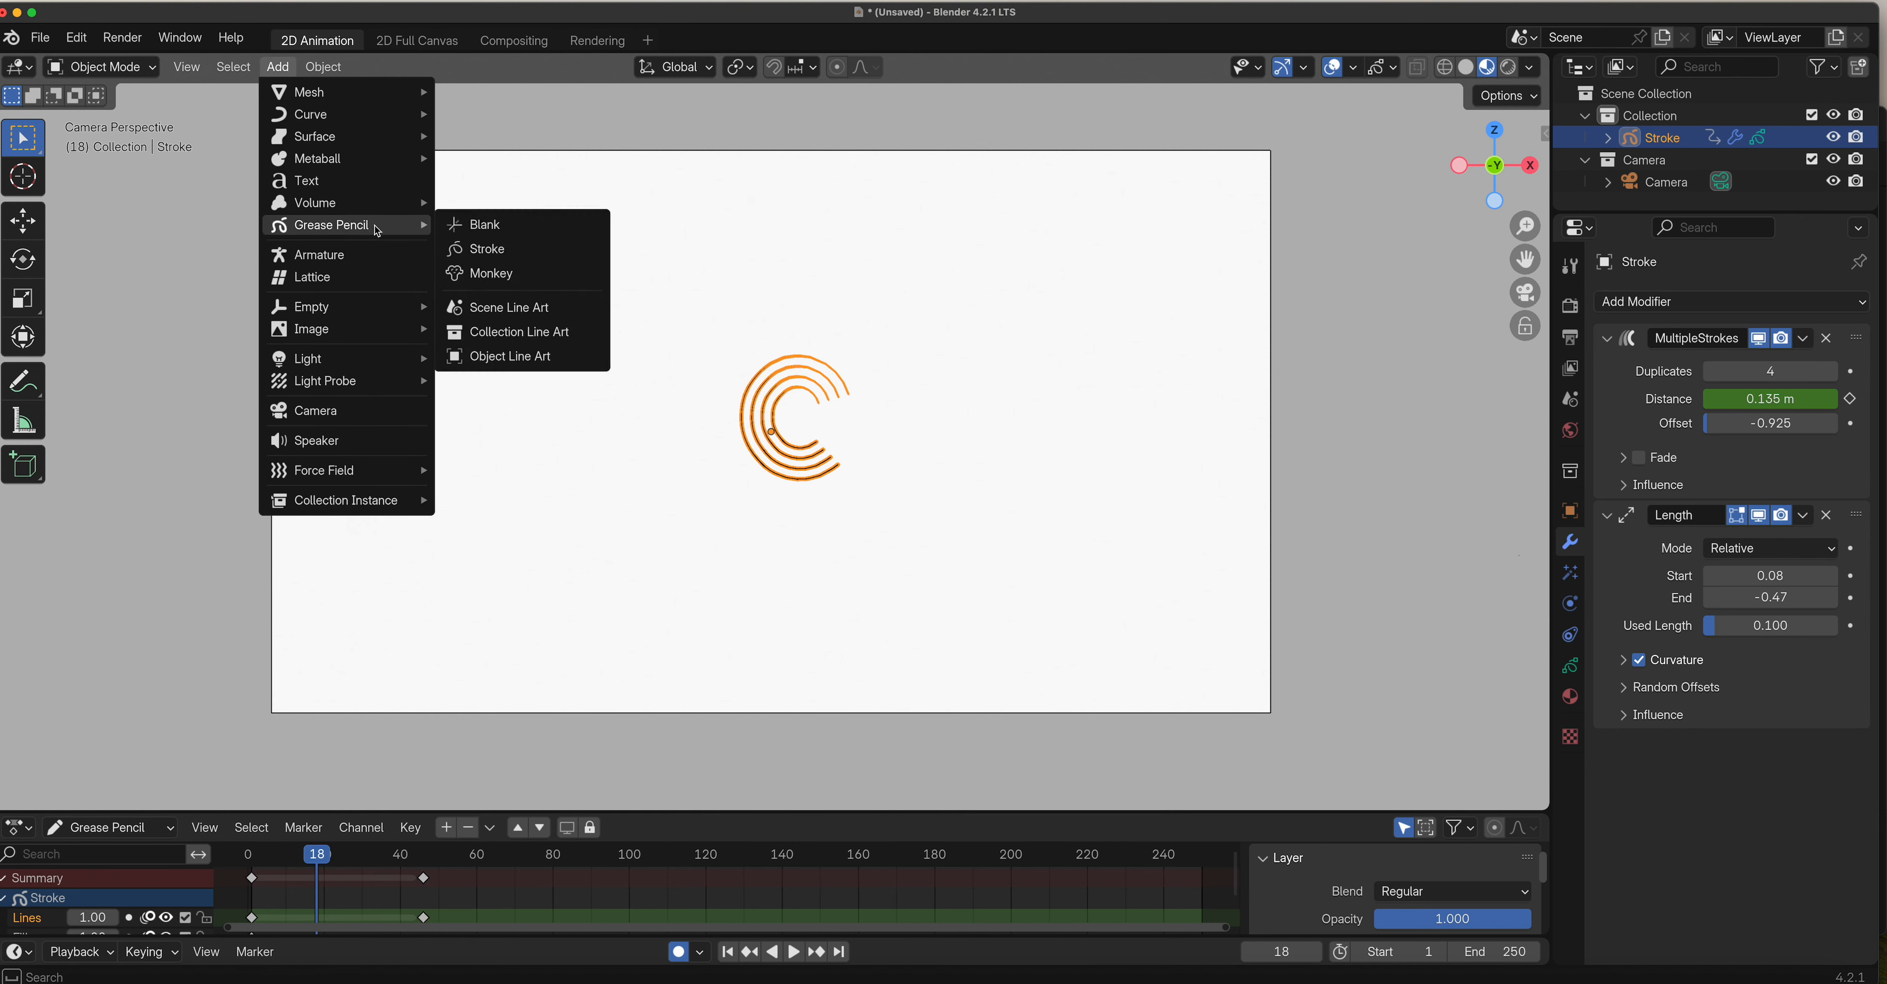
{"action": "left_click", "coordinate": [530, 229]}
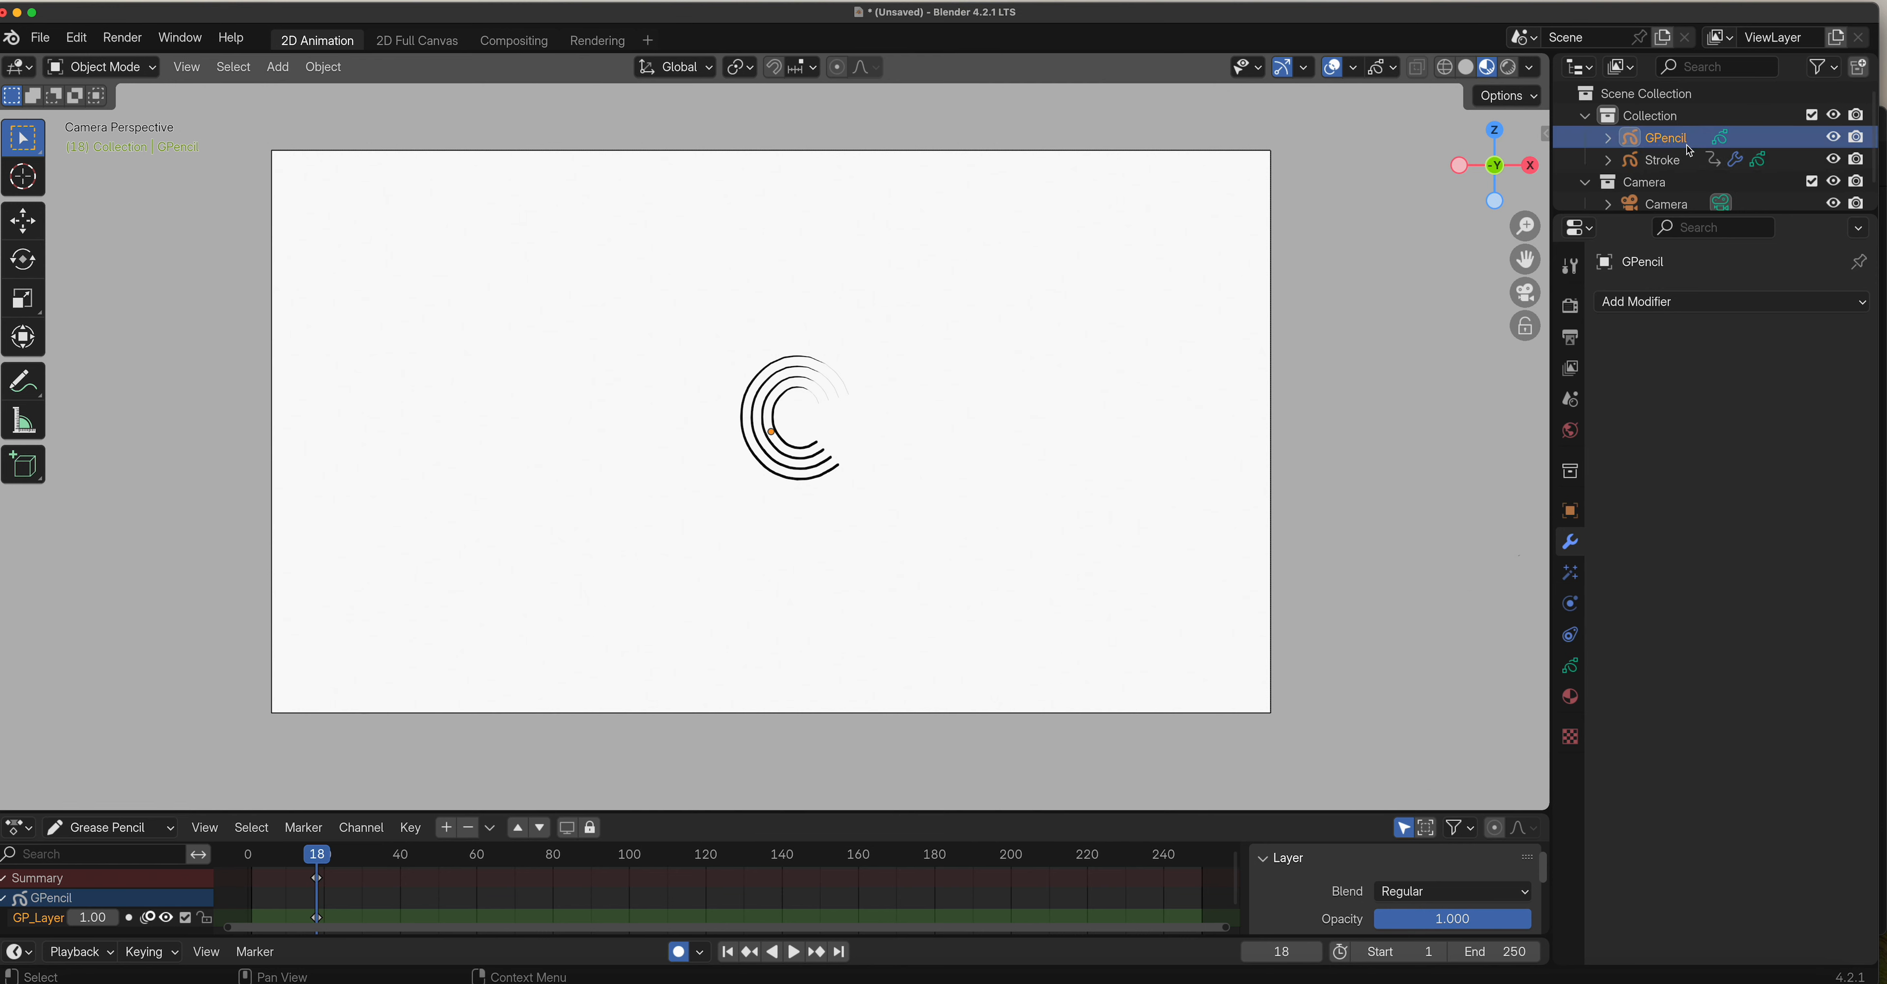
{"action": "left_click", "coordinate": [103, 67]}
{"action": "left_click", "coordinate": [84, 163]}
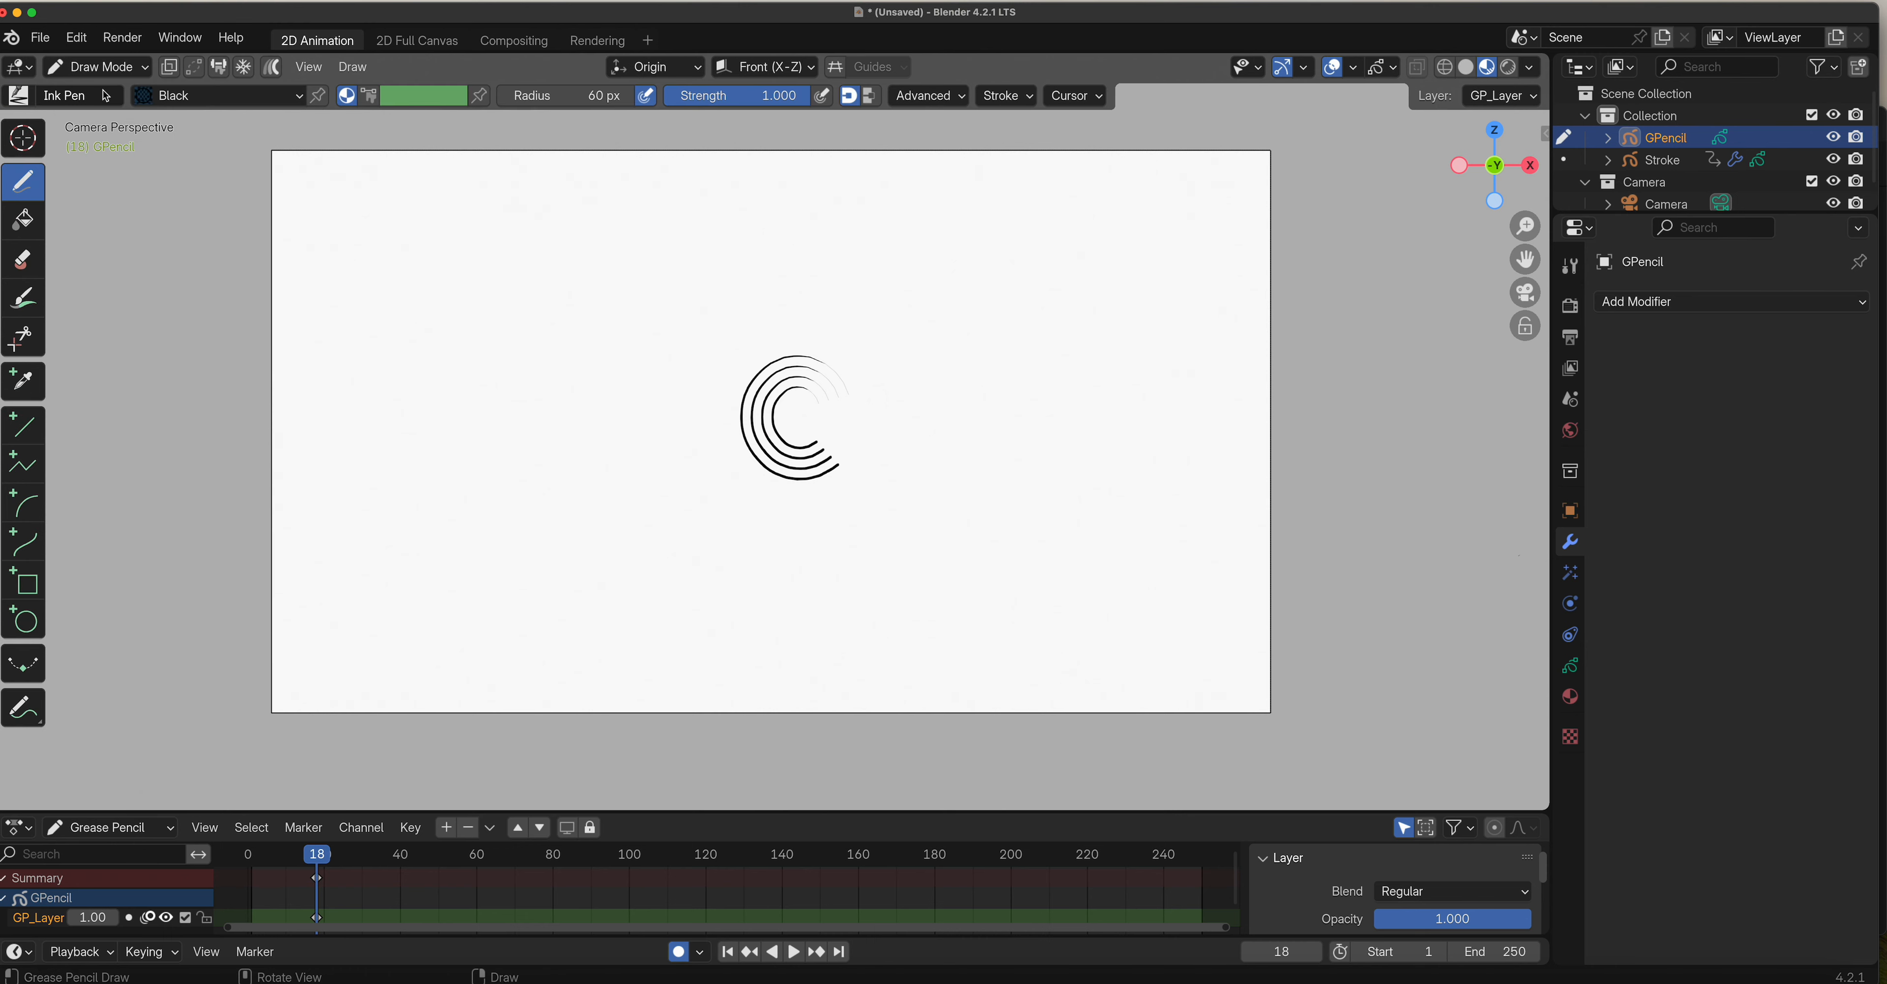
Handwrite the word ANIMATE above the concentric arcs with the Ink Pen.
{"action": "mouse_move", "coordinate": [571, 262]}
{"action": "left_mouse_down"}
{"action": "mouse_move", "coordinate": [546, 338]}
{"action": "mouse_move", "coordinate": [595, 347]}
{"action": "mouse_move", "coordinate": [609, 273]}
{"action": "mouse_move", "coordinate": [646, 254]}
{"action": "left_mouse_up"}
{"action": "left_click_drag", "start_coordinate": [665, 257], "coordinate": [663, 322]}
{"action": "mouse_move", "coordinate": [683, 322]}
{"action": "left_mouse_down"}
{"action": "mouse_move", "coordinate": [707, 294]}
{"action": "mouse_move", "coordinate": [714, 320]}
{"action": "left_mouse_up"}
{"action": "left_click_drag", "start_coordinate": [754, 265], "coordinate": [741, 335]}
{"action": "mouse_move", "coordinate": [754, 265]}
{"action": "left_mouse_down"}
{"action": "mouse_move", "coordinate": [776, 325]}
{"action": "mouse_move", "coordinate": [780, 293]}
{"action": "left_mouse_up"}
{"action": "mouse_move", "coordinate": [784, 279]}
{"action": "left_mouse_down"}
{"action": "mouse_move", "coordinate": [823, 271]}
{"action": "mouse_move", "coordinate": [807, 324]}
{"action": "left_mouse_up"}
{"action": "mouse_move", "coordinate": [852, 268]}
{"action": "left_mouse_down"}
{"action": "mouse_move", "coordinate": [874, 300]}
{"action": "mouse_move", "coordinate": [901, 250]}
{"action": "left_mouse_up"}
Add a Build modifier to the ANIMATE lettering and preview it from frame 1, ending with the playhead at frame 44.
{"action": "left_click", "coordinate": [1661, 301]}
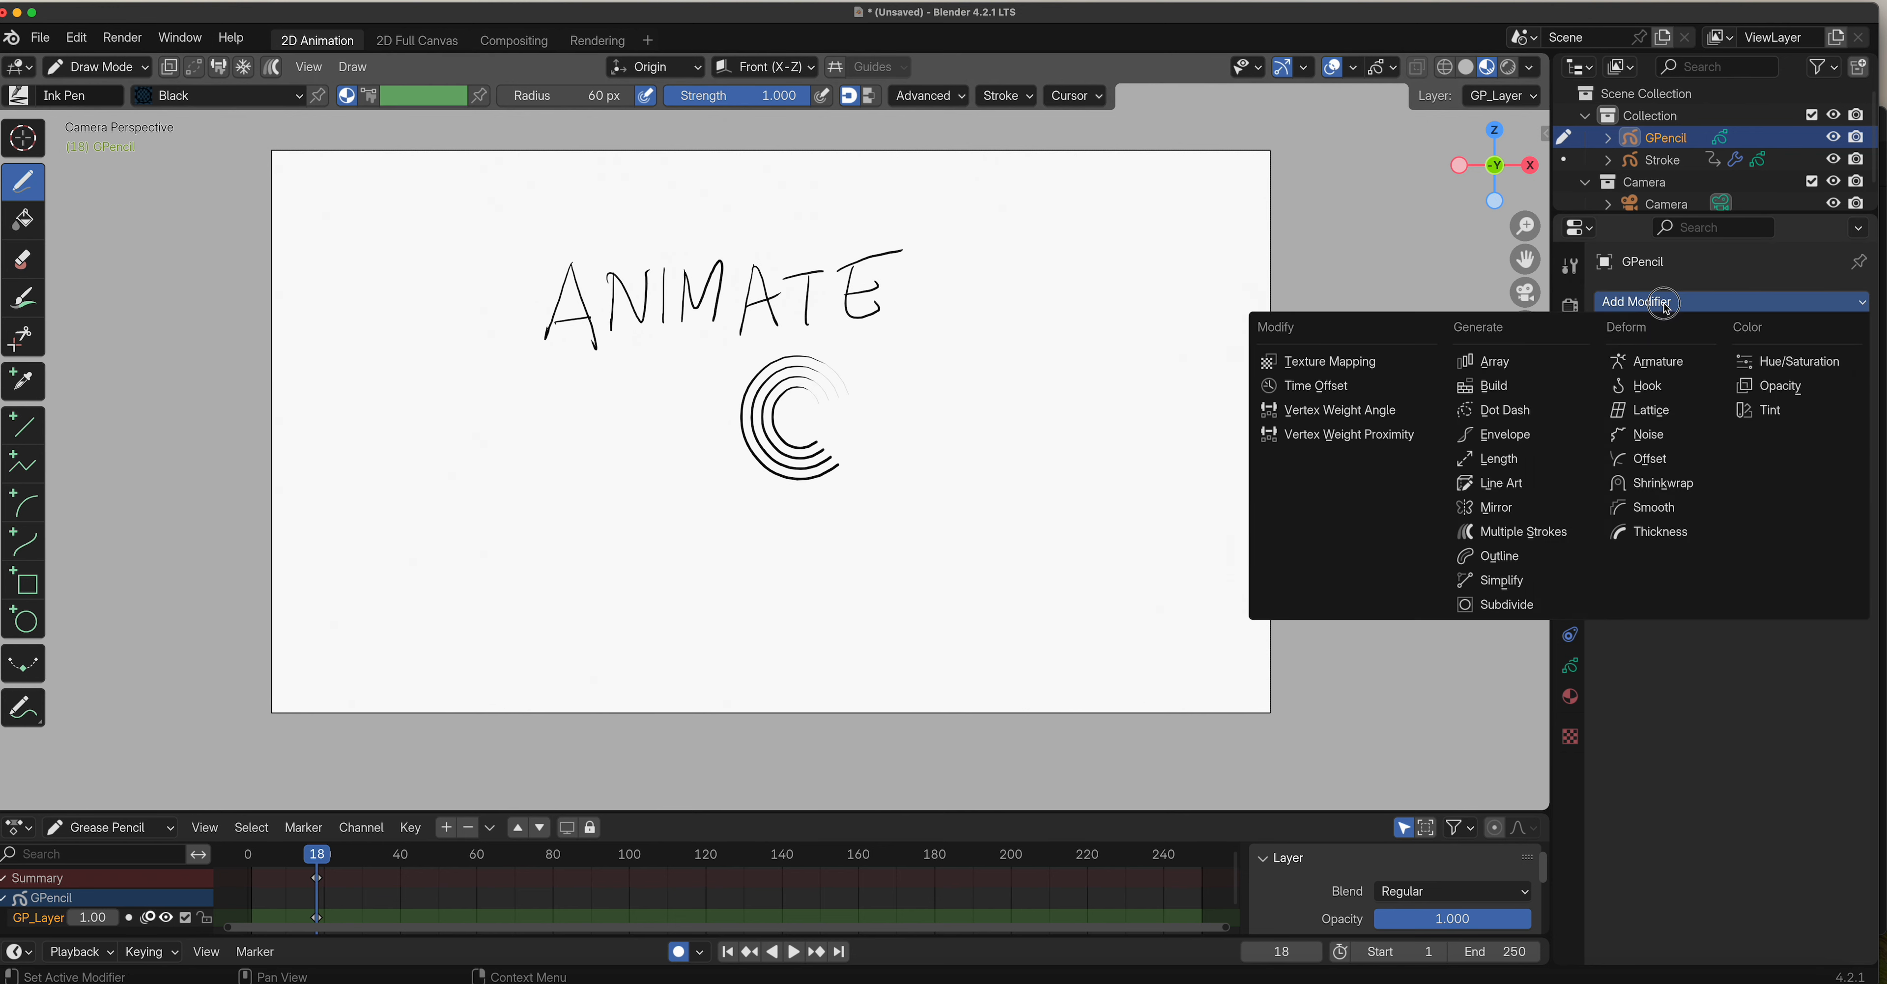
{"action": "left_click", "coordinate": [1491, 385]}
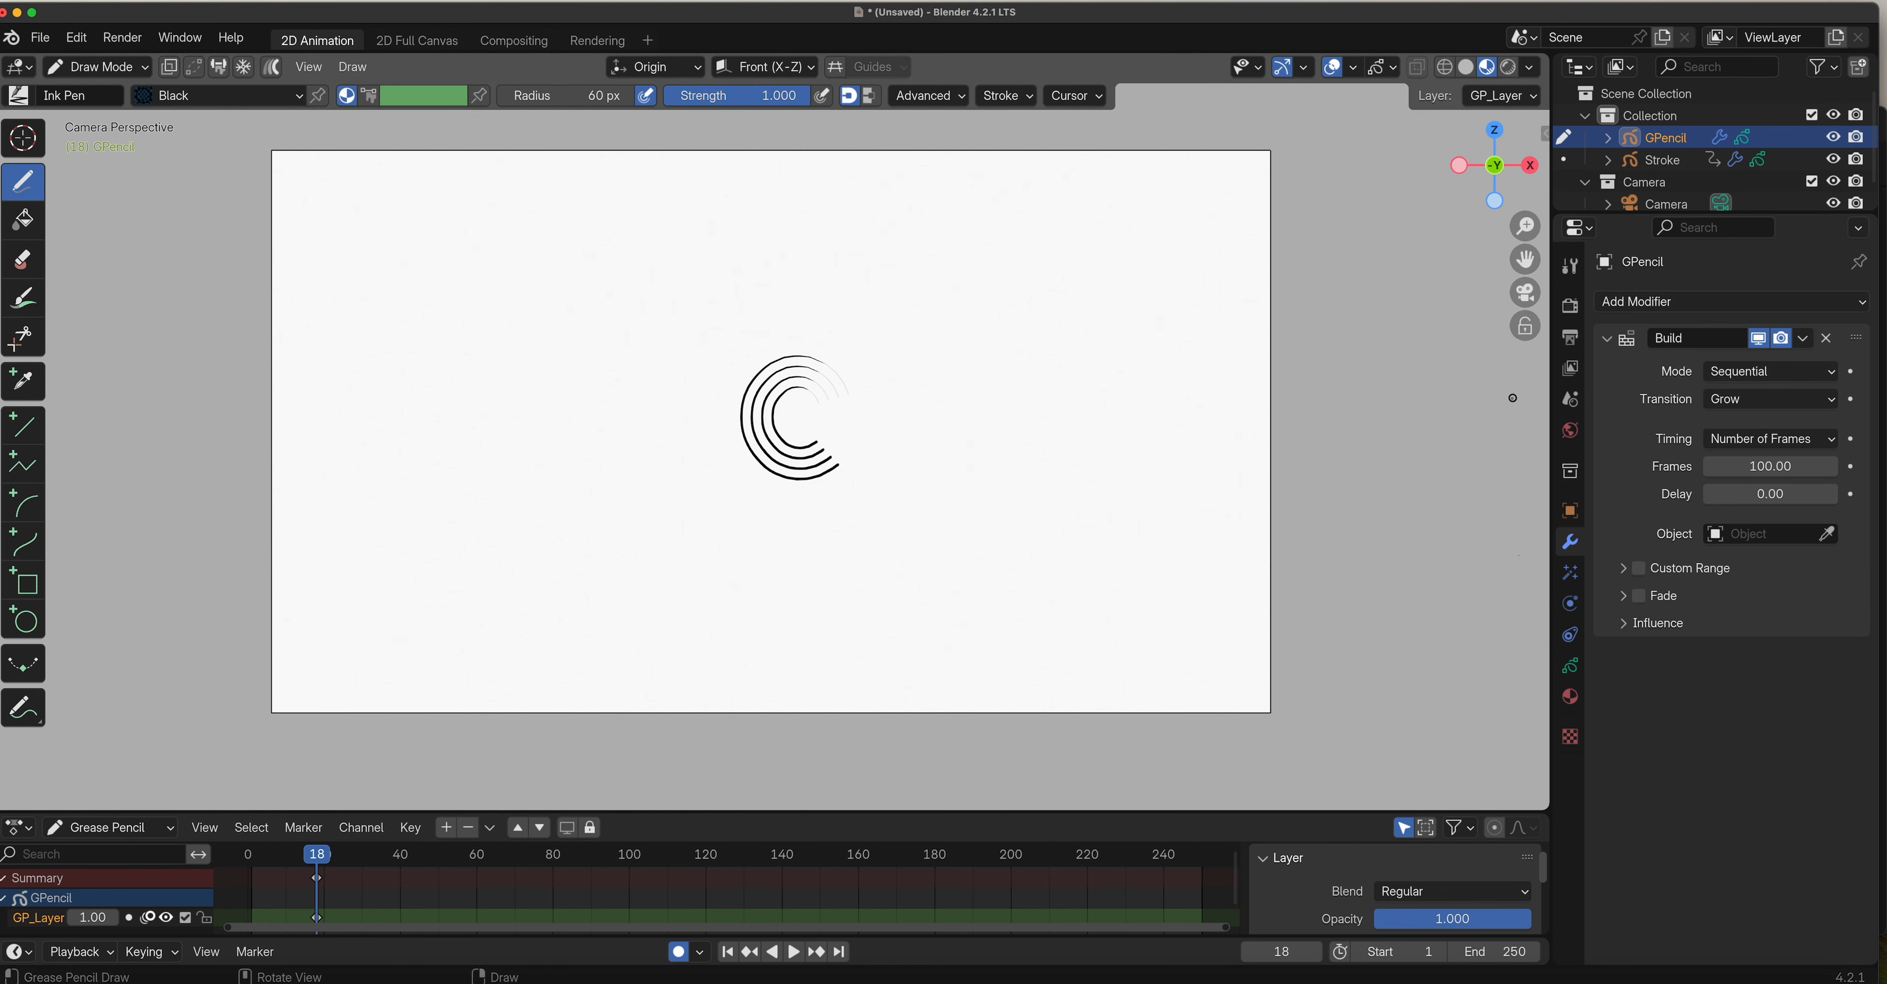
{"action": "left_click_drag", "start_coordinate": [316, 853], "coordinate": [252, 865]}
{"action": "key", "text": "space"}
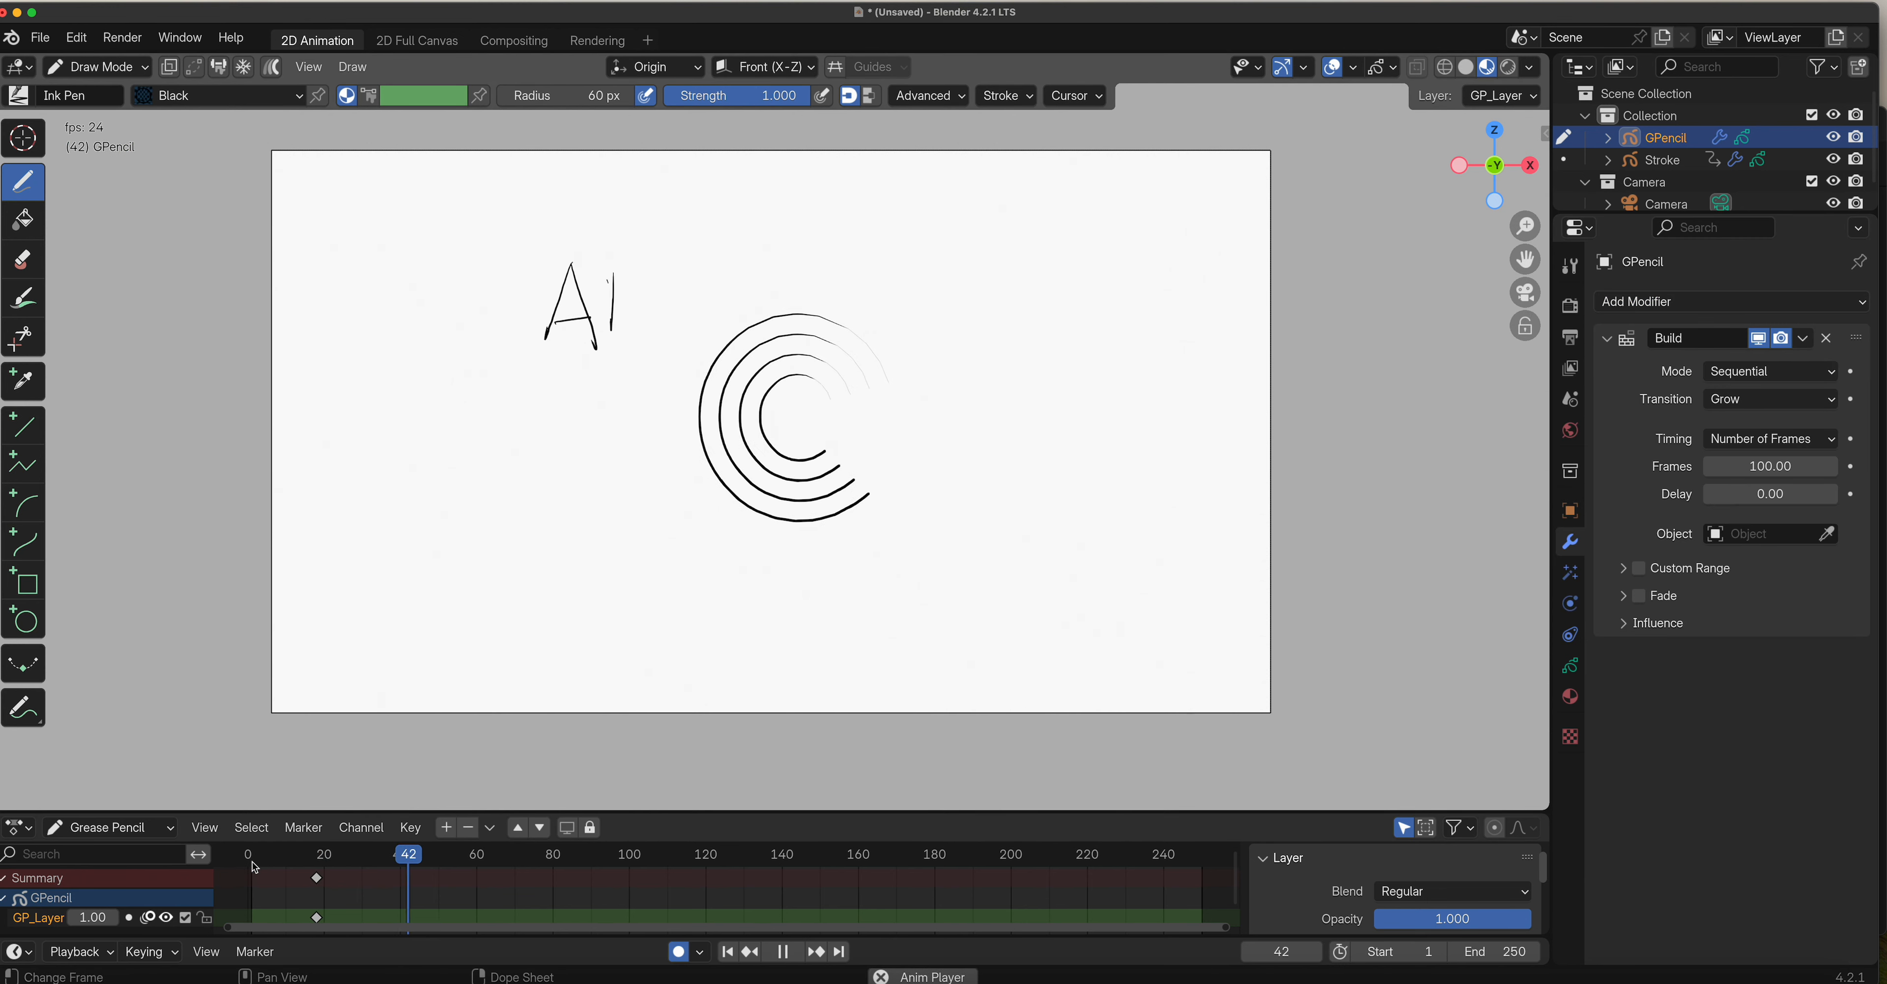
{"action": "key", "text": "space"}
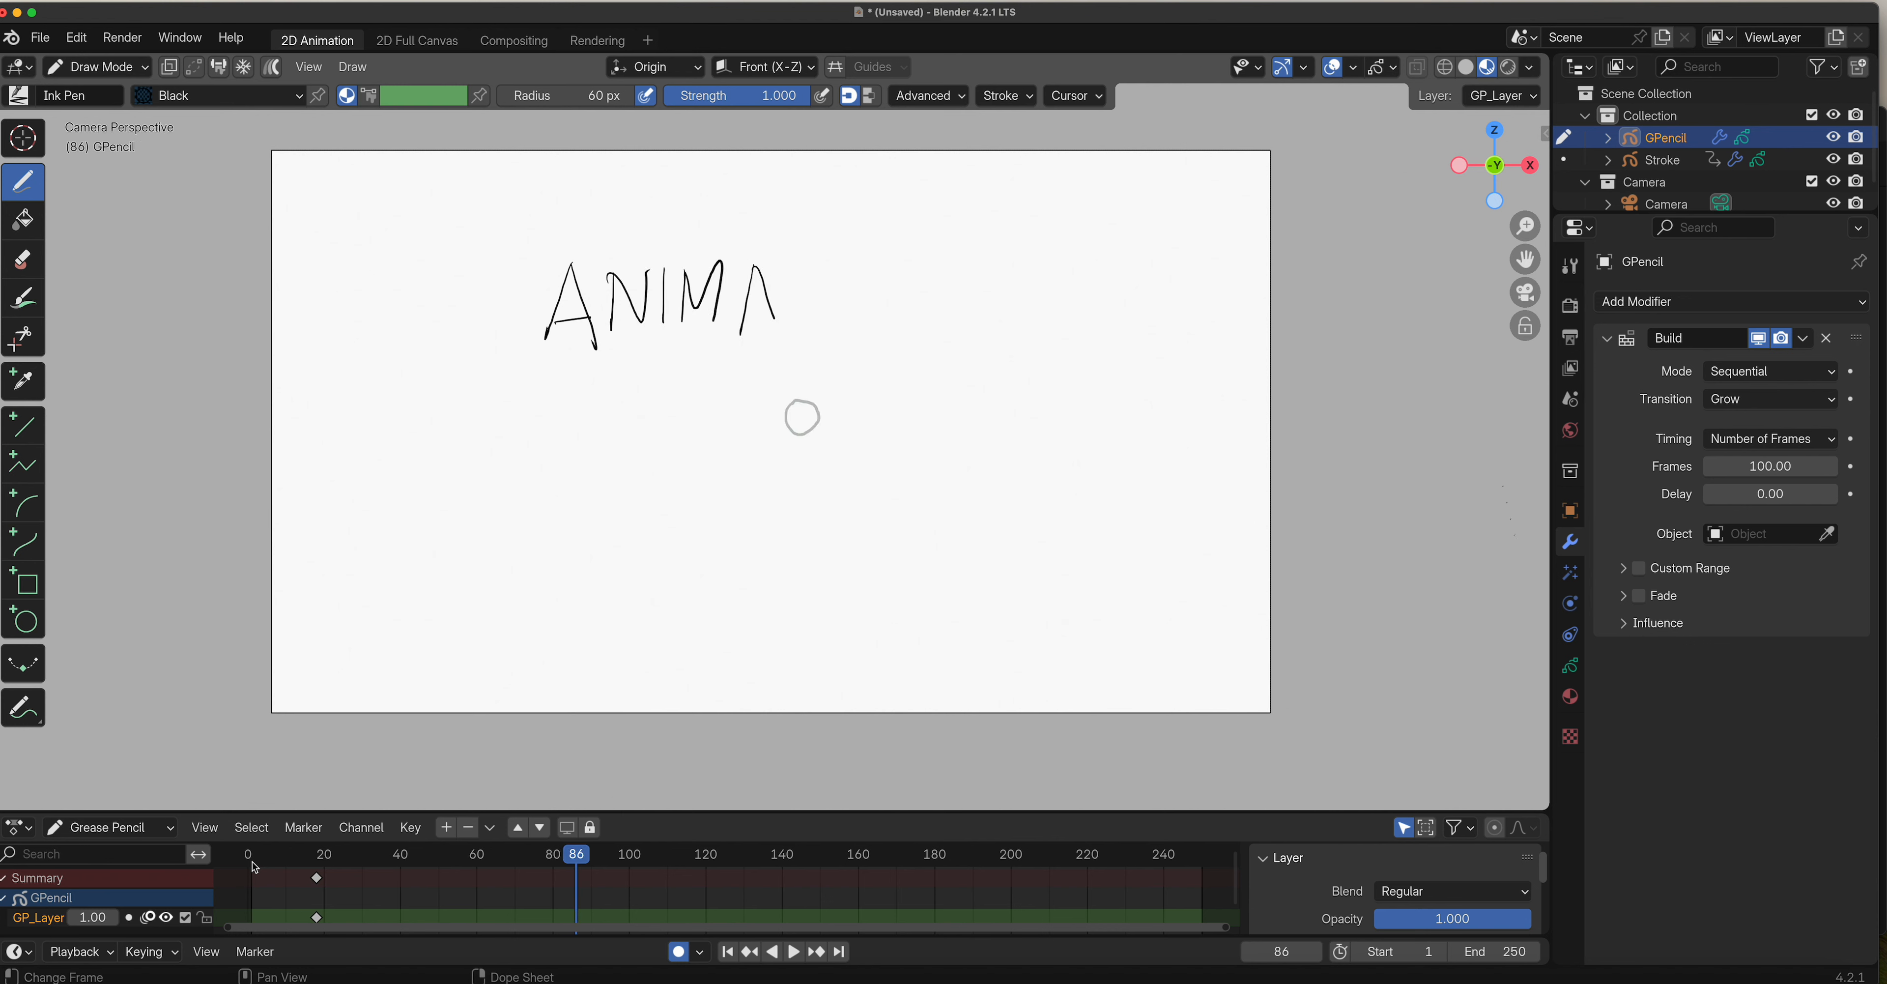
{"action": "mouse_move", "coordinate": [578, 857]}
{"action": "left_mouse_down"}
{"action": "mouse_move", "coordinate": [332, 869]}
{"action": "mouse_move", "coordinate": [415, 874]}
{"action": "left_mouse_up"}
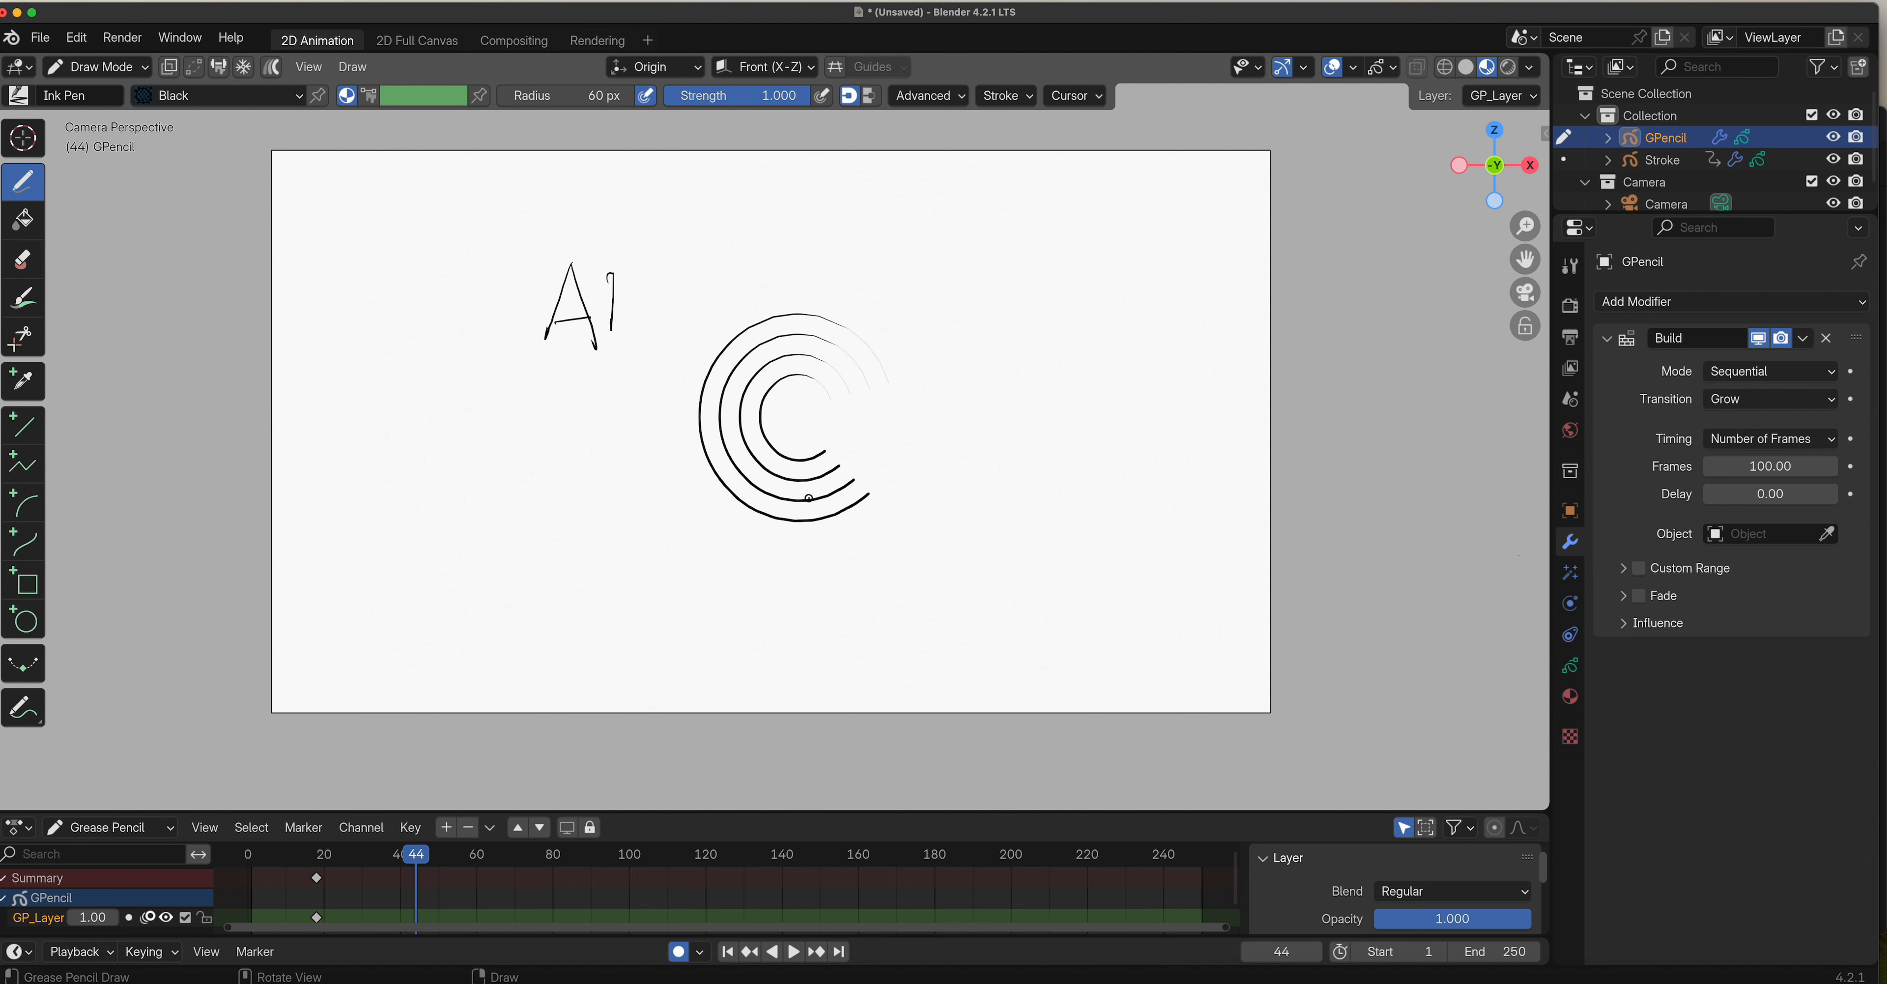
Return to the Stroke object in Draw Mode and set its Length modifier's Start to -0.11.
{"action": "left_click", "coordinate": [1677, 159]}
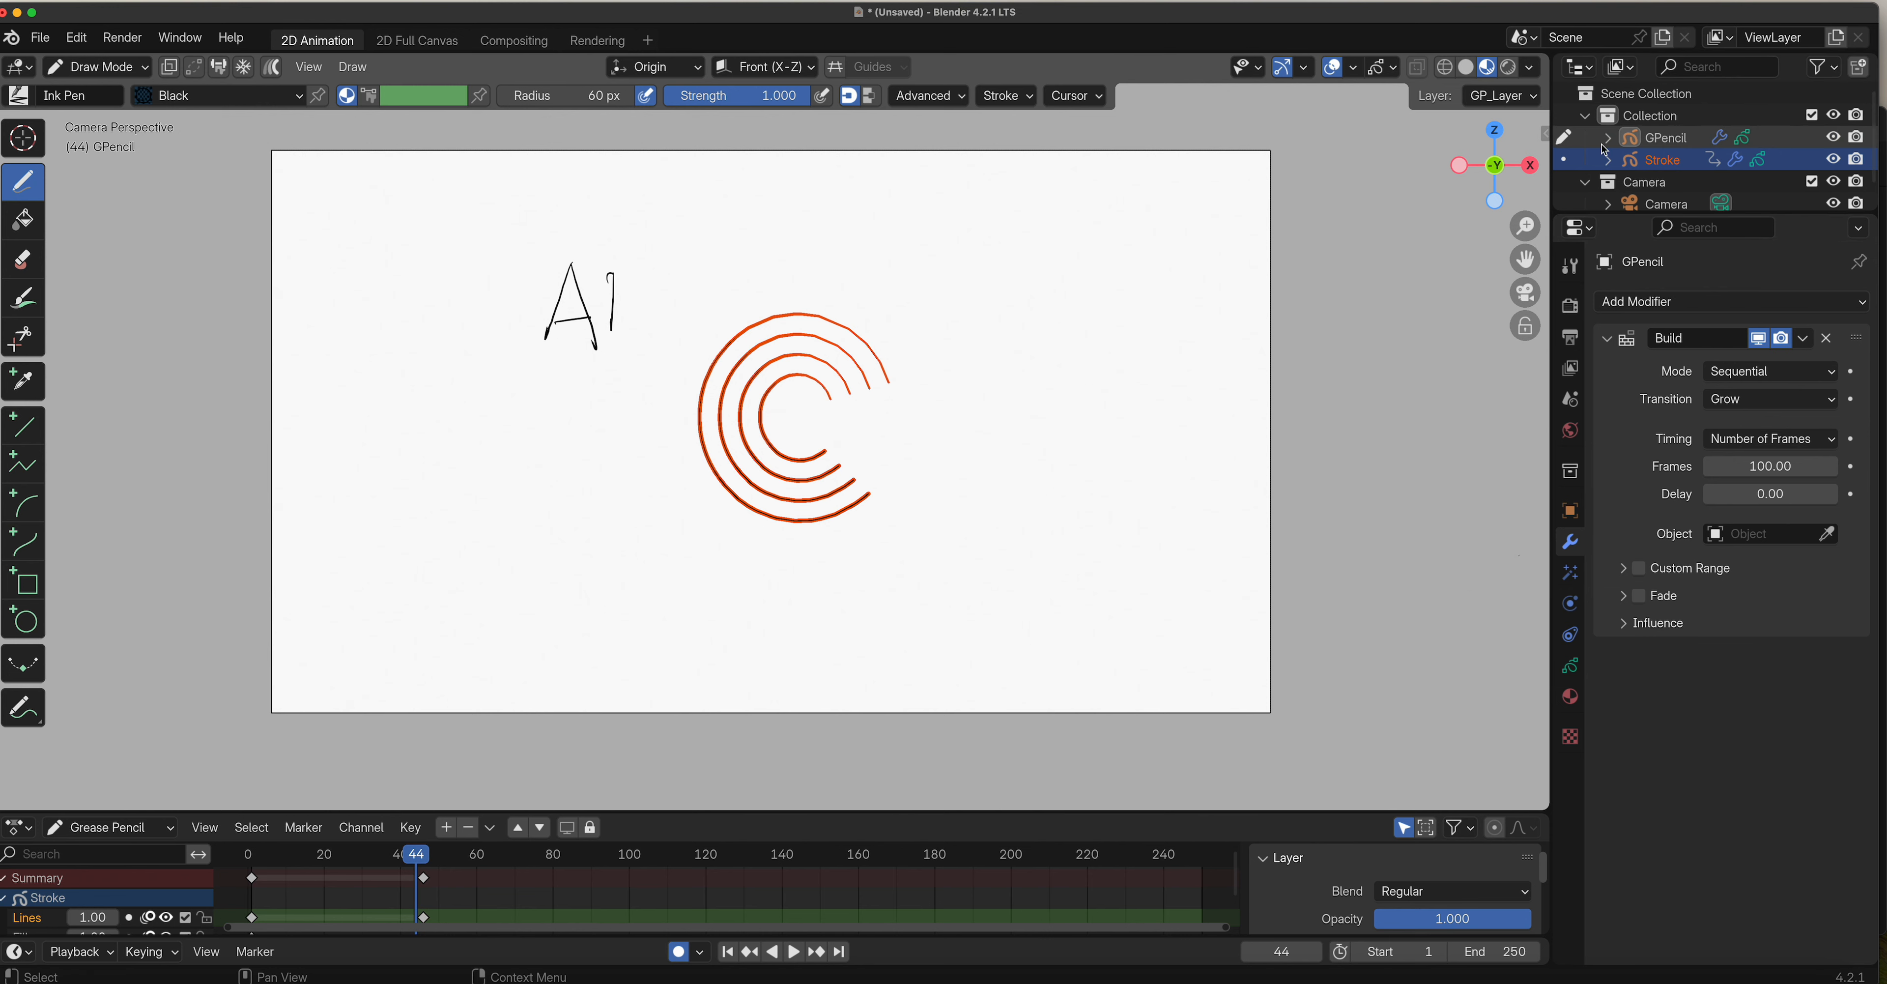
{"action": "left_click", "coordinate": [1686, 144]}
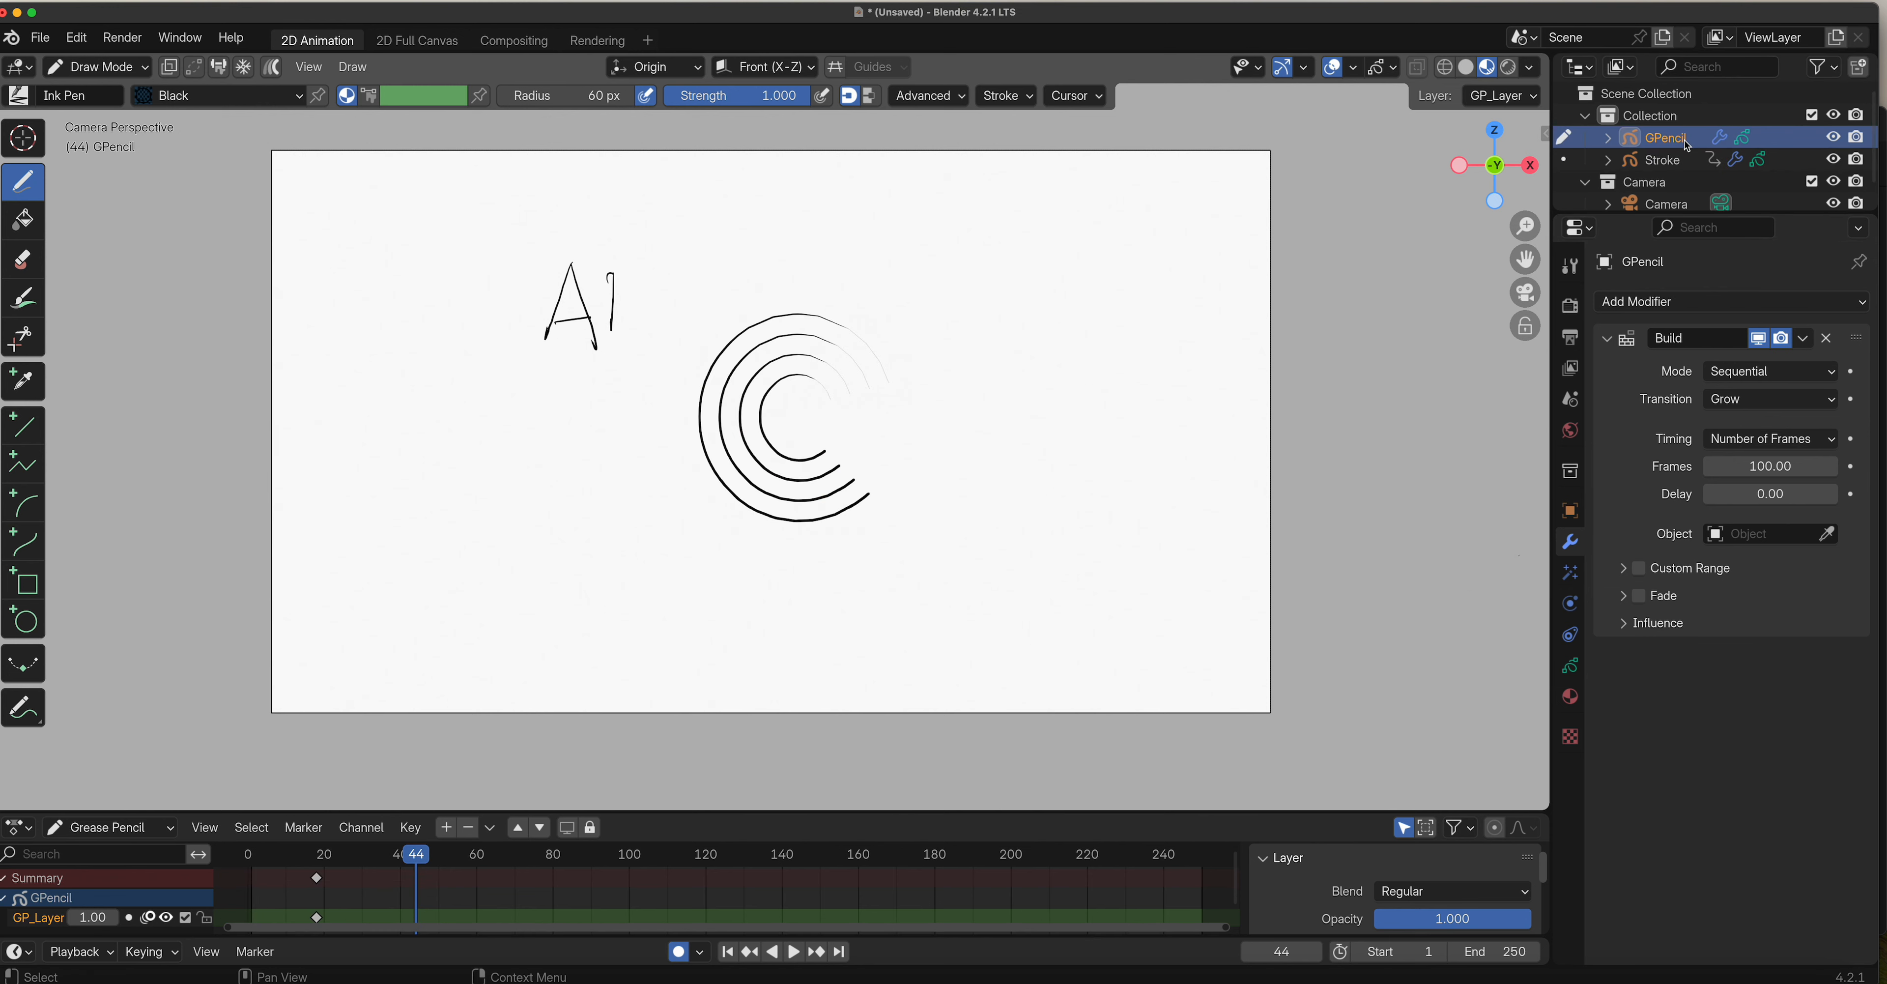
{"action": "left_click", "coordinate": [132, 67]}
{"action": "left_click", "coordinate": [141, 78]}
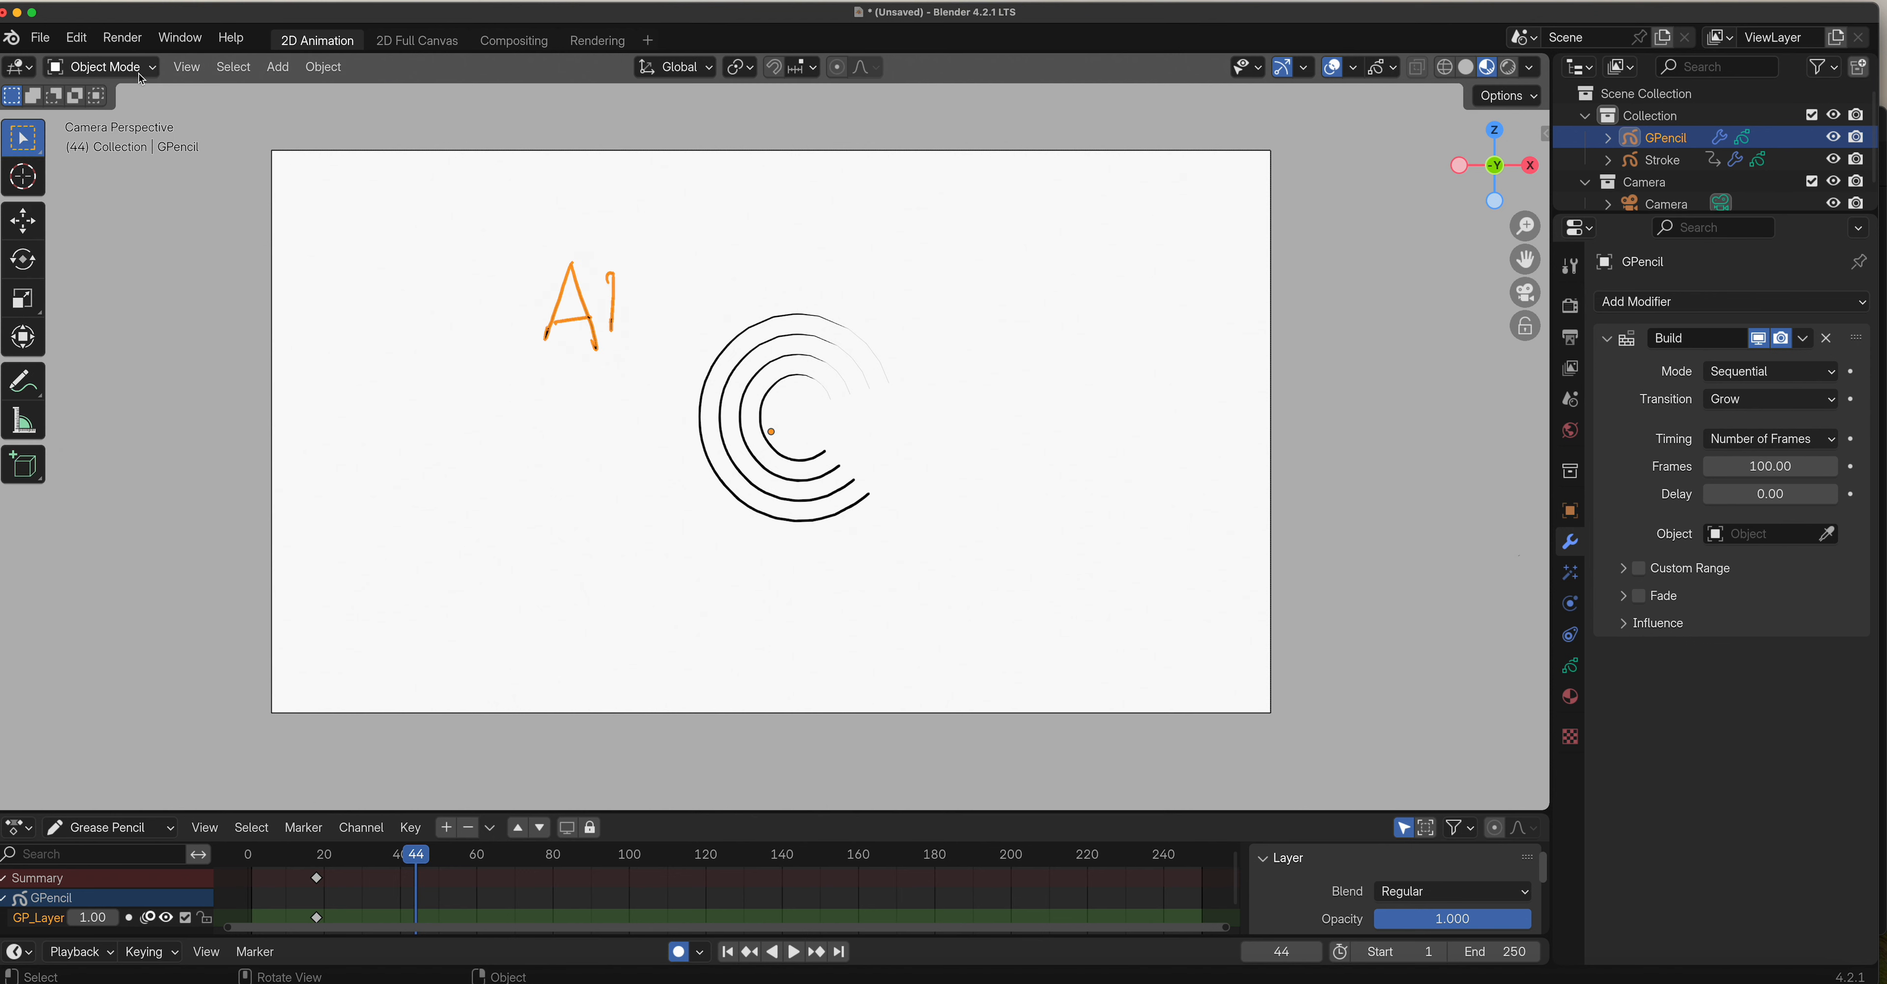
{"action": "left_click", "coordinate": [1677, 160]}
{"action": "left_click", "coordinate": [110, 66]}
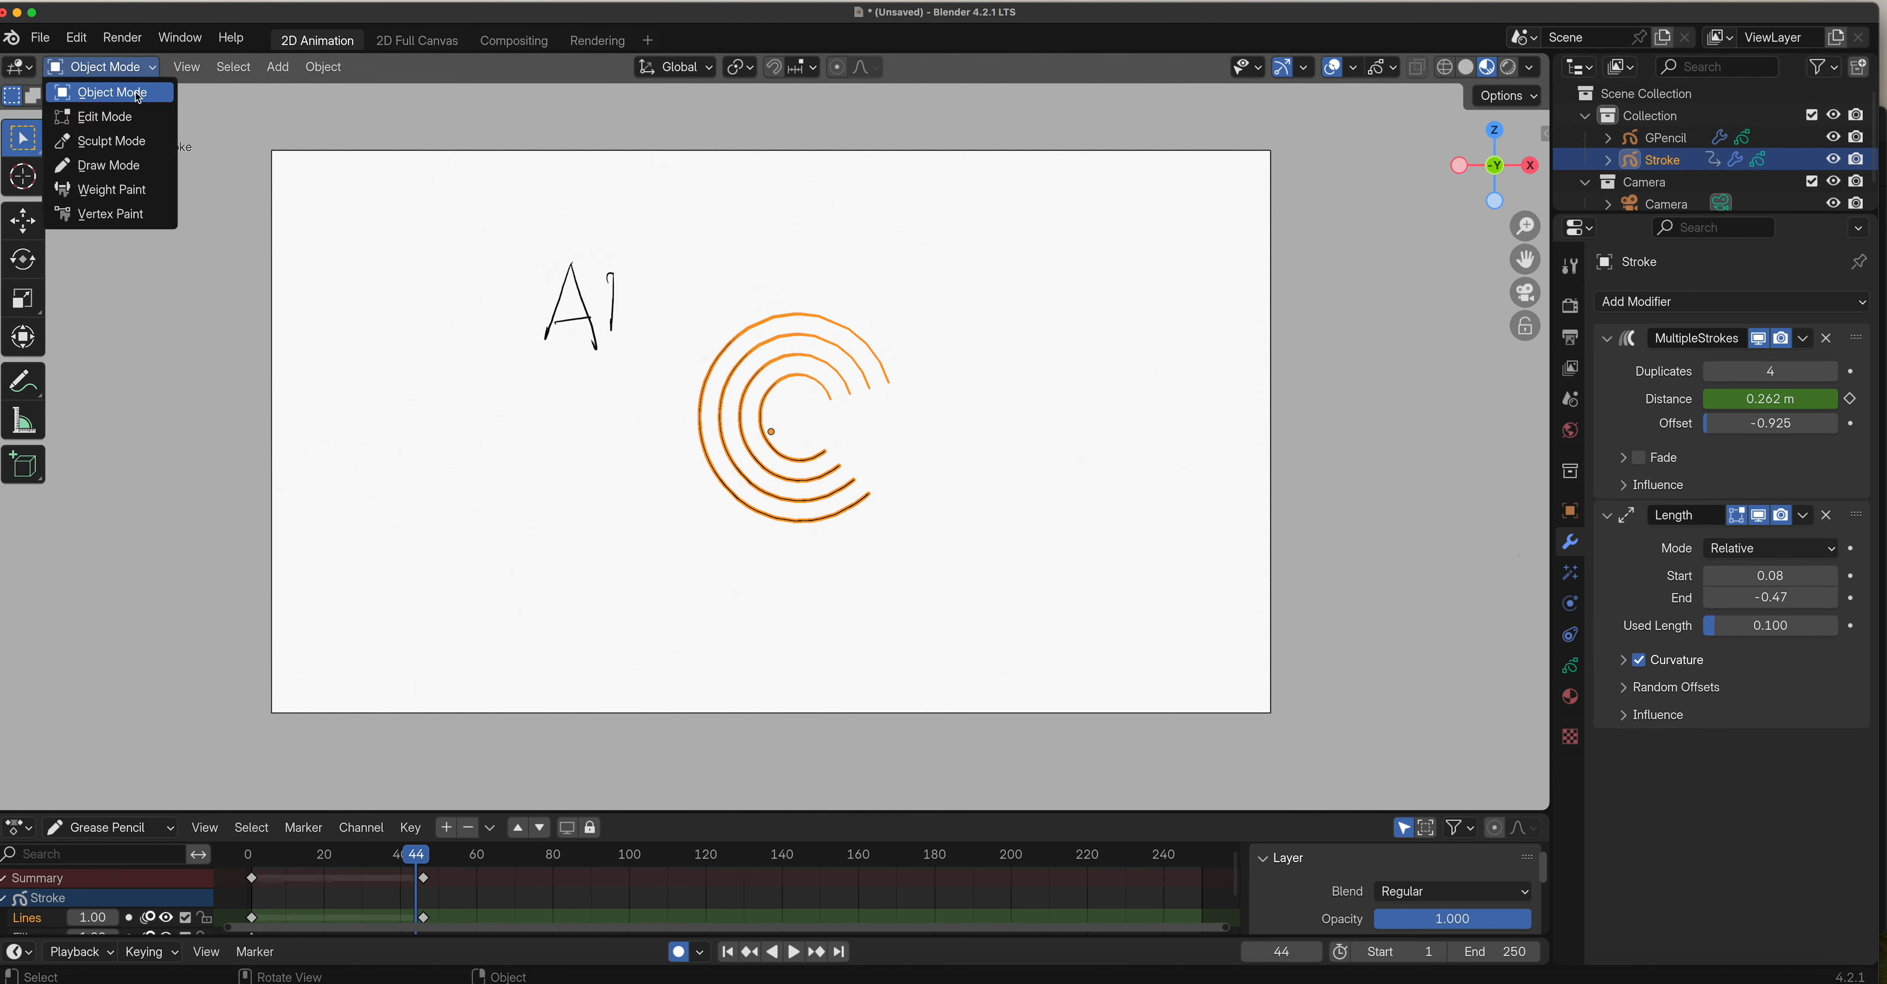
{"action": "left_click", "coordinate": [128, 165]}
{"action": "mouse_move", "coordinate": [1755, 575]}
{"action": "left_mouse_down"}
{"action": "mouse_move", "coordinate": [1776, 574]}
{"action": "mouse_move", "coordinate": [1599, 583]}
{"action": "mouse_move", "coordinate": [1831, 584]}
{"action": "mouse_move", "coordinate": [1595, 591]}
{"action": "mouse_move", "coordinate": [1748, 584]}
{"action": "mouse_move", "coordinate": [1667, 586]}
{"action": "left_mouse_up"}
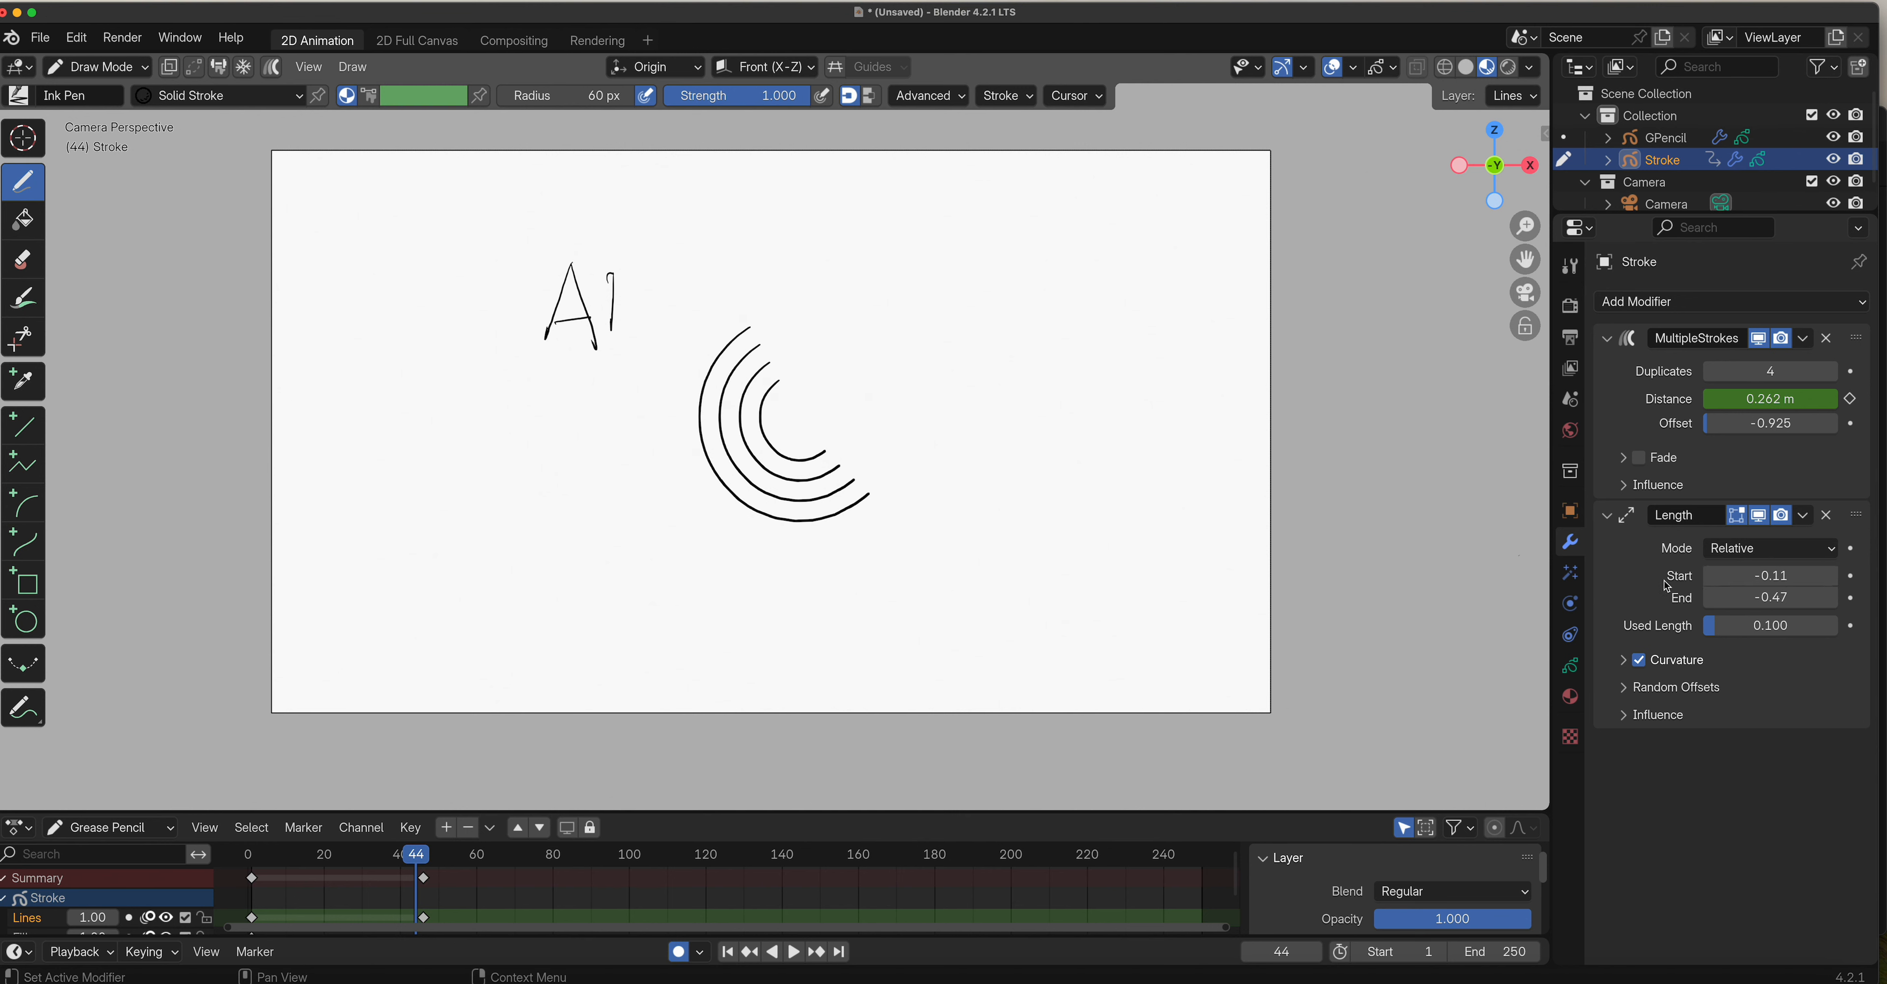
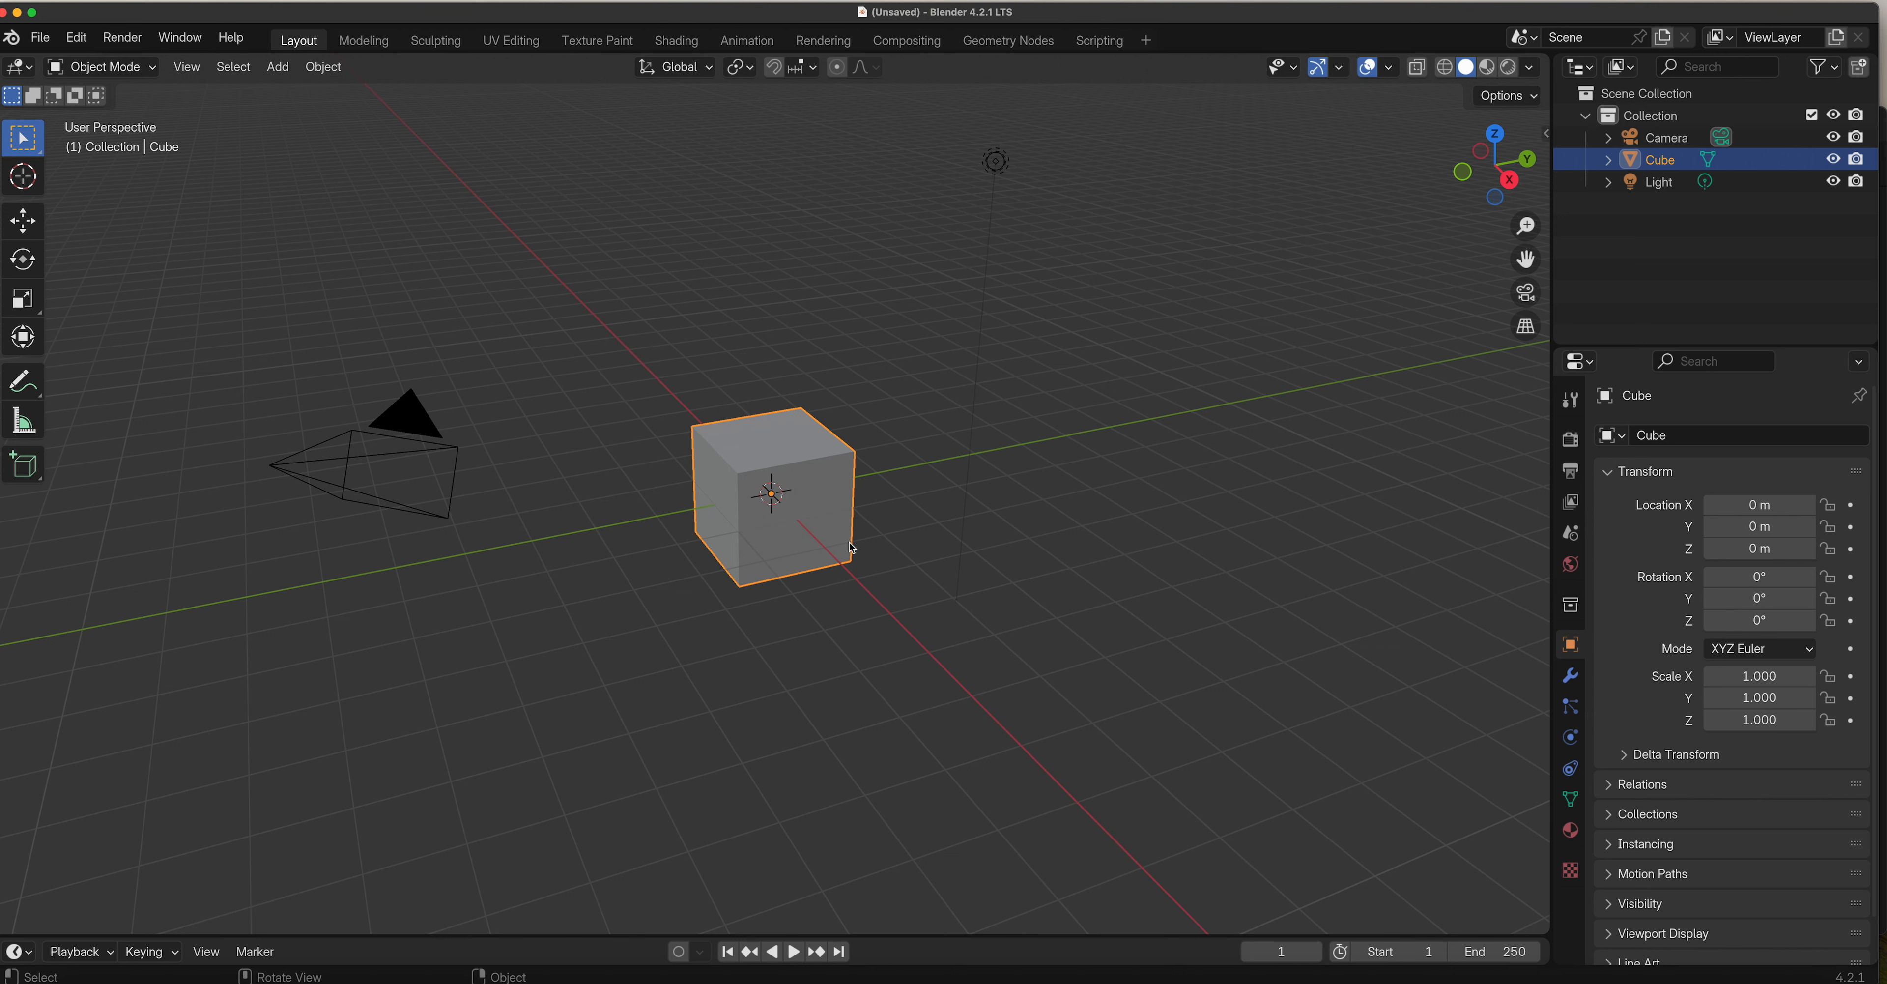
Raise the default cube's top face along Z in Edit Mode to make a taller box.
{"action": "left_click", "coordinate": [1526, 293]}
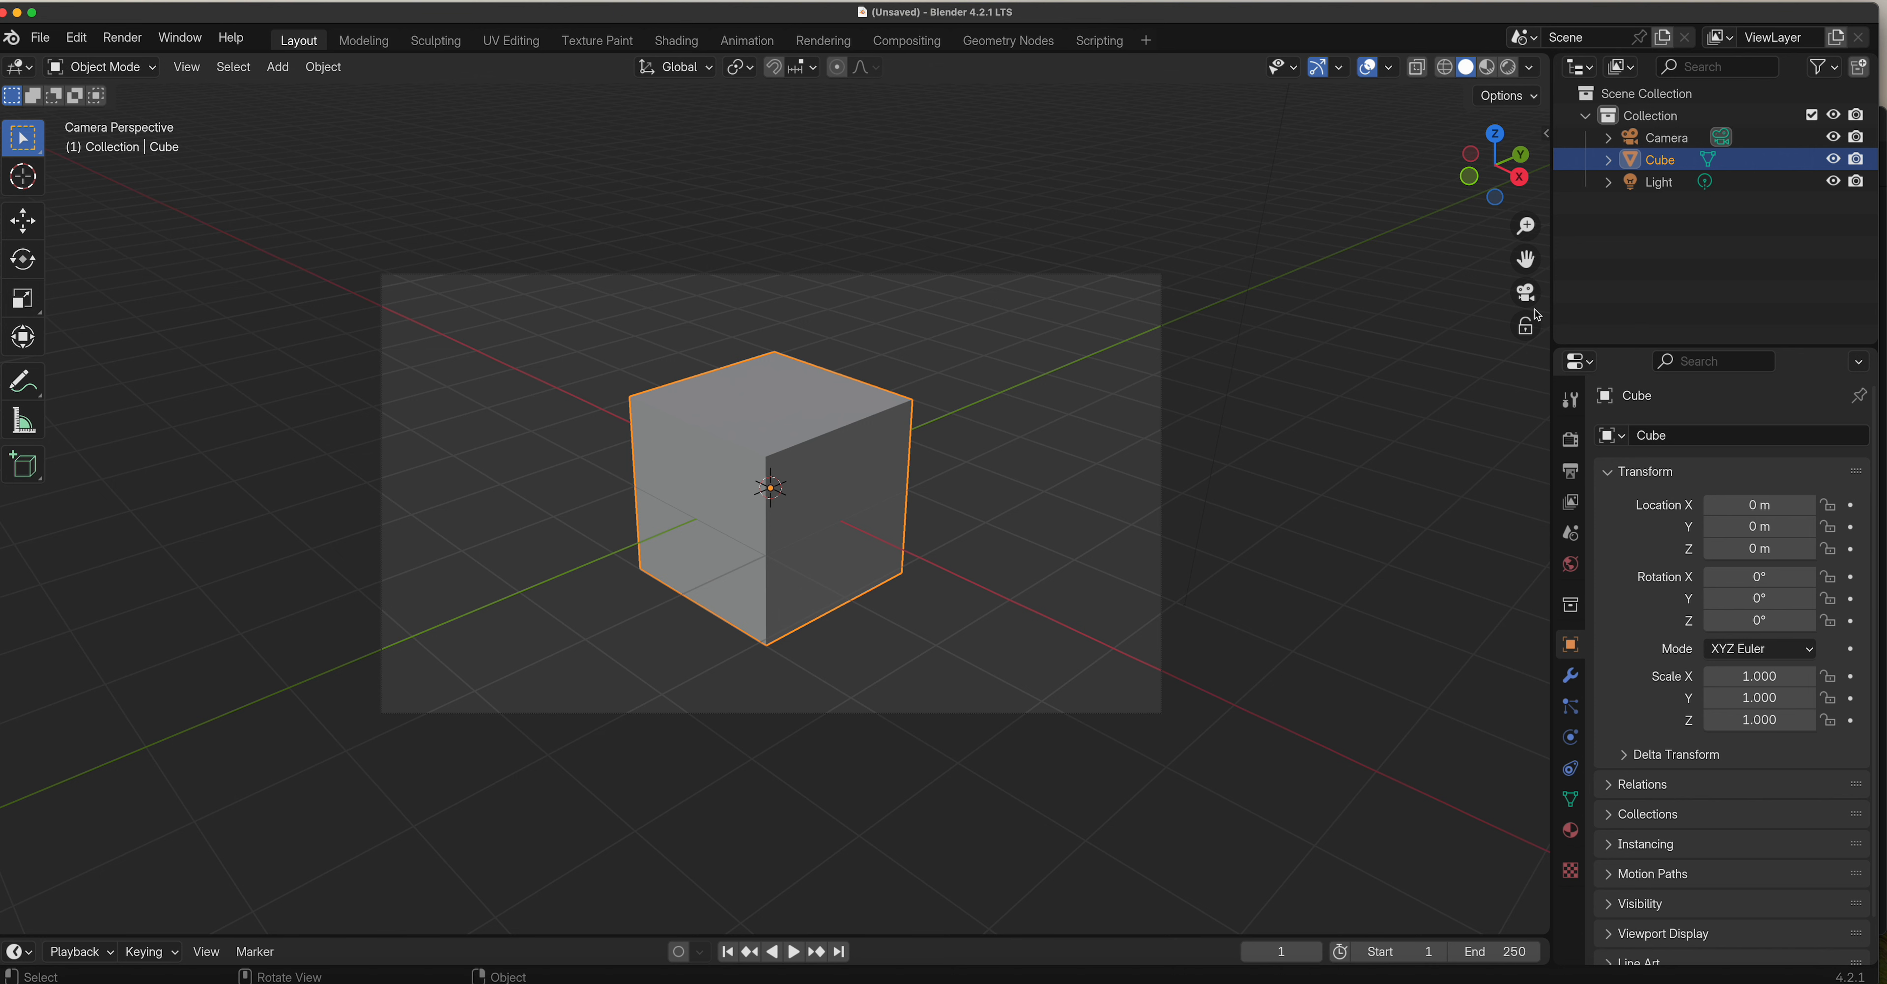
{"action": "left_click", "coordinate": [1525, 293]}
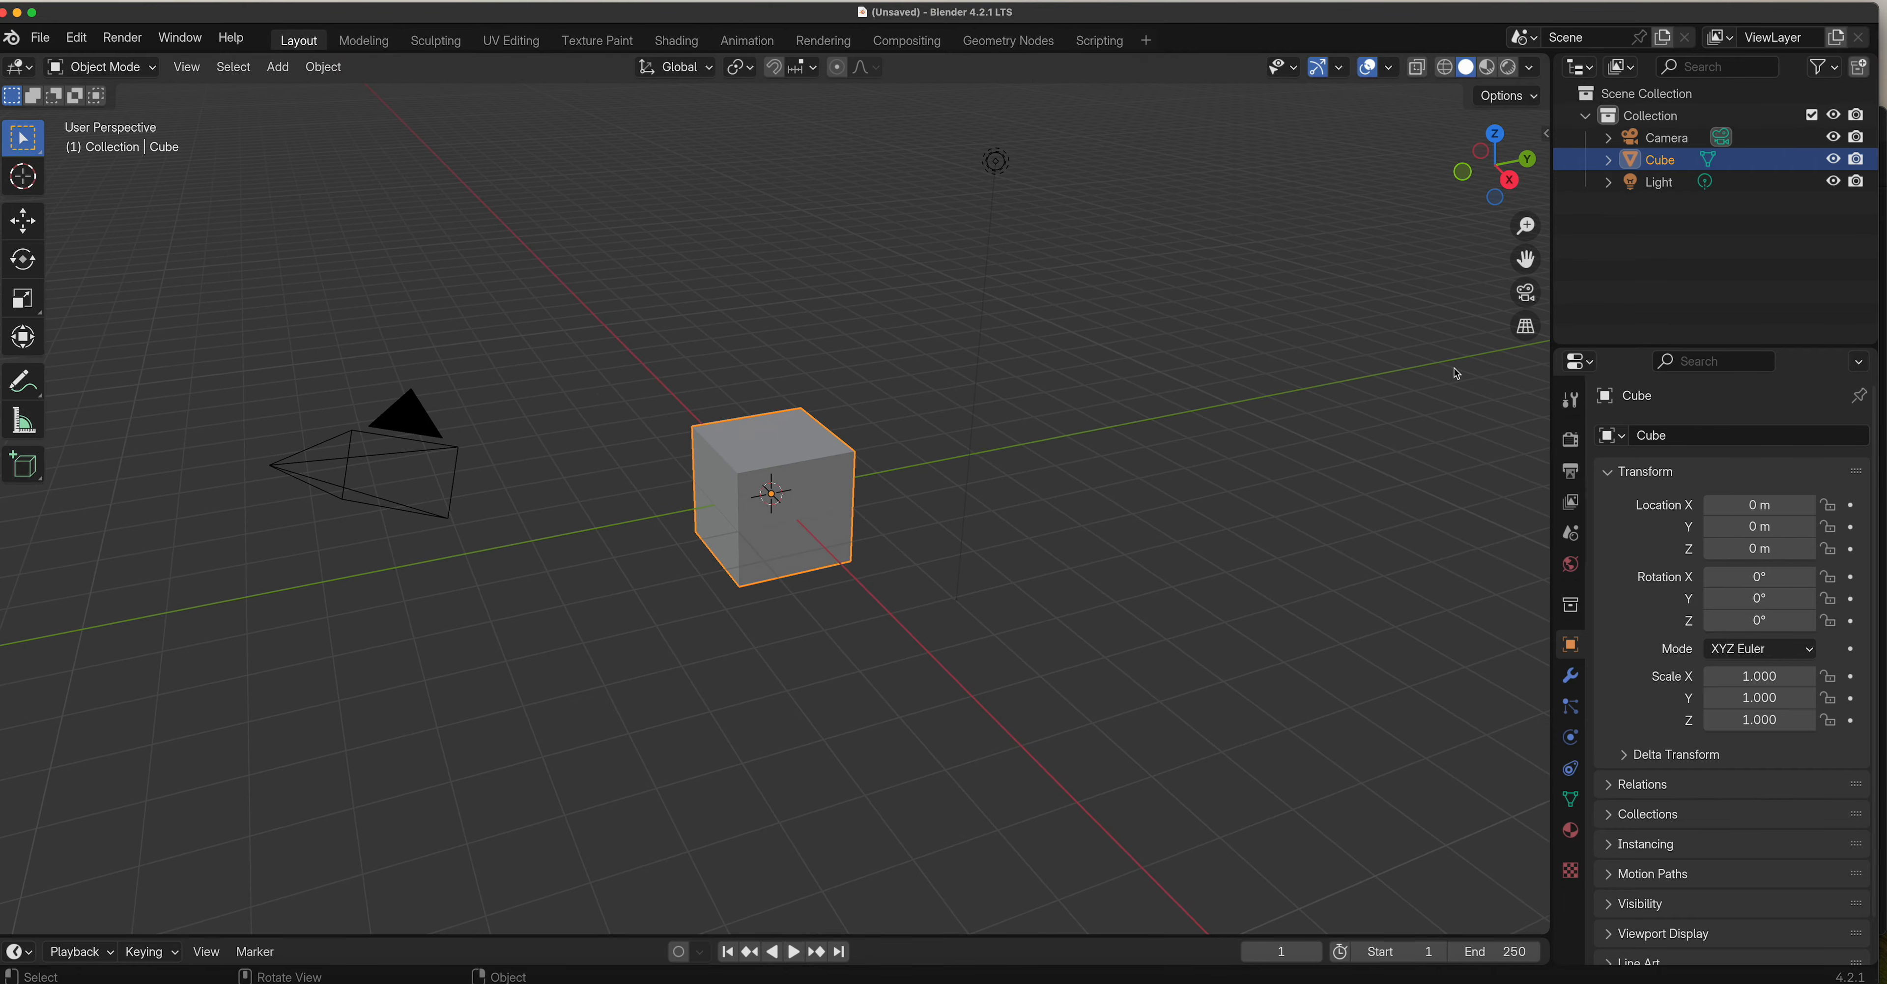
{"action": "mouse_move", "coordinate": [995, 477]}
{"action": "middle_mouse_down"}
{"action": "mouse_move", "coordinate": [960, 493]}
{"action": "mouse_move", "coordinate": [1011, 462]}
{"action": "middle_mouse_up"}
{"action": "scroll", "coordinate": [915, 474], "scroll_direction": "up", "scroll_amount": 5}
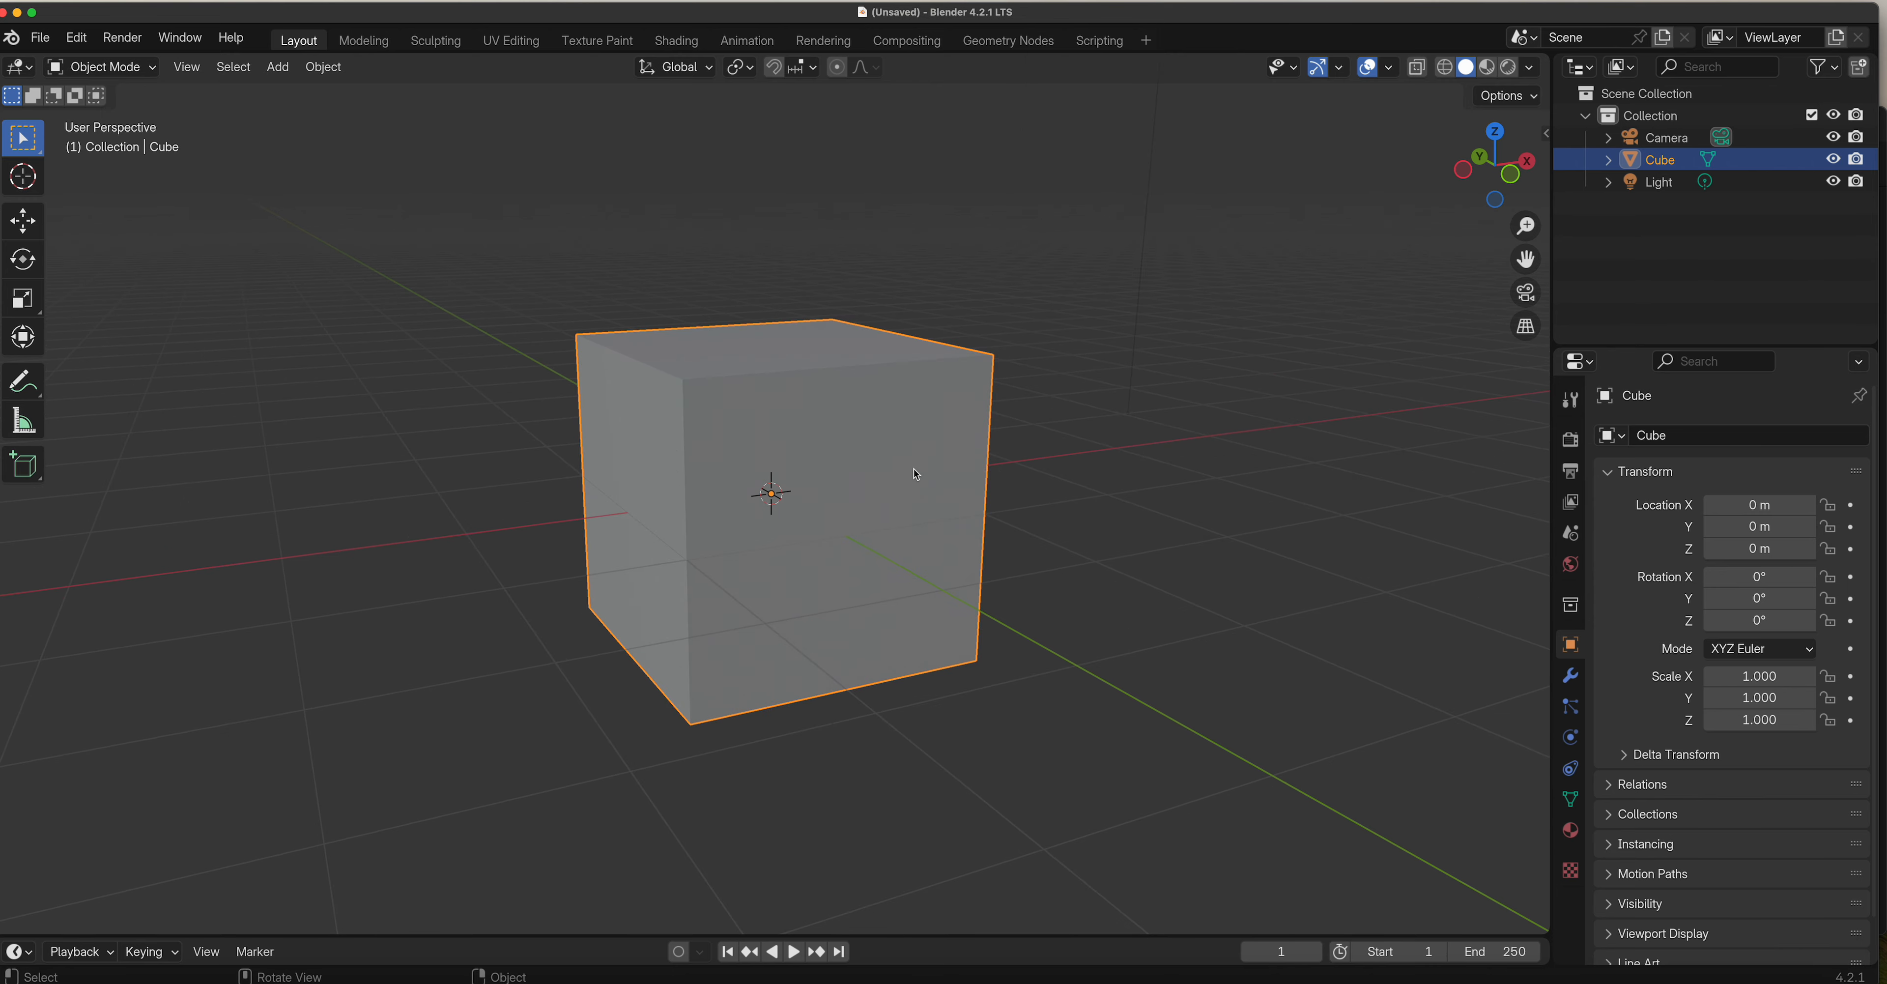
{"action": "key", "text": "Tab"}
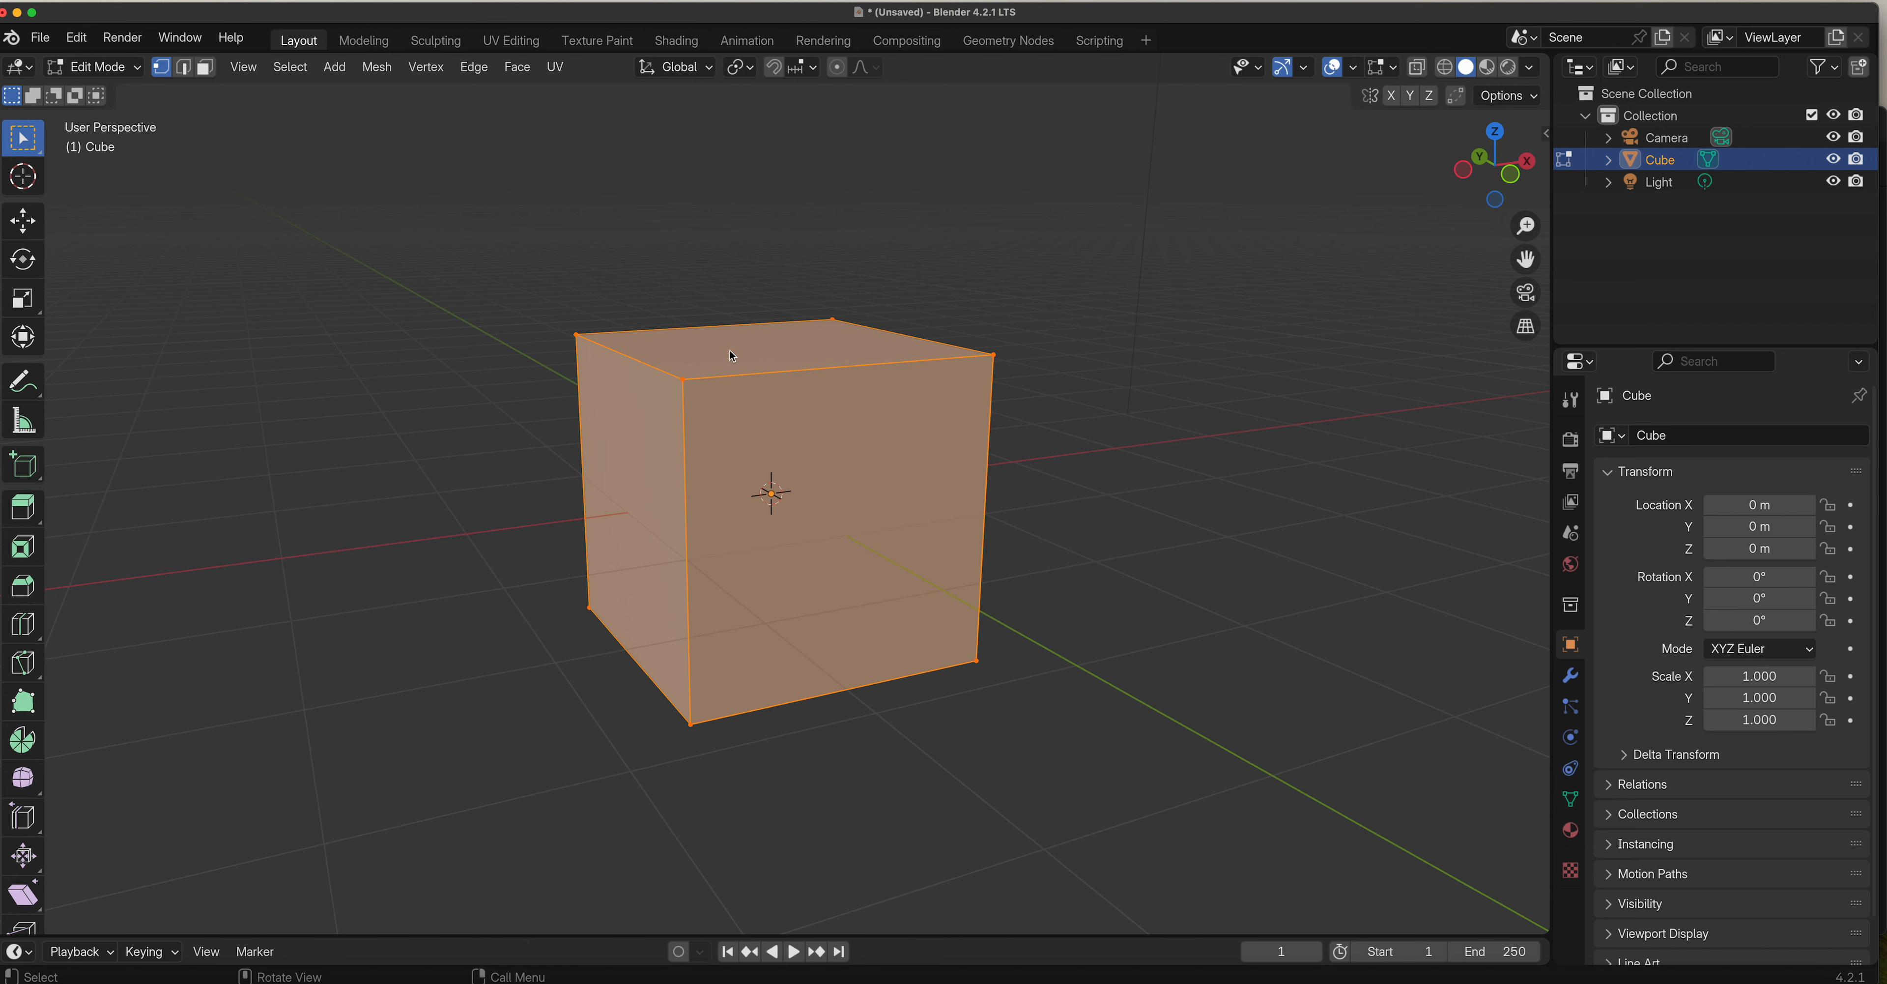
{"action": "key", "text": "3"}
{"action": "left_click", "coordinate": [781, 356]}
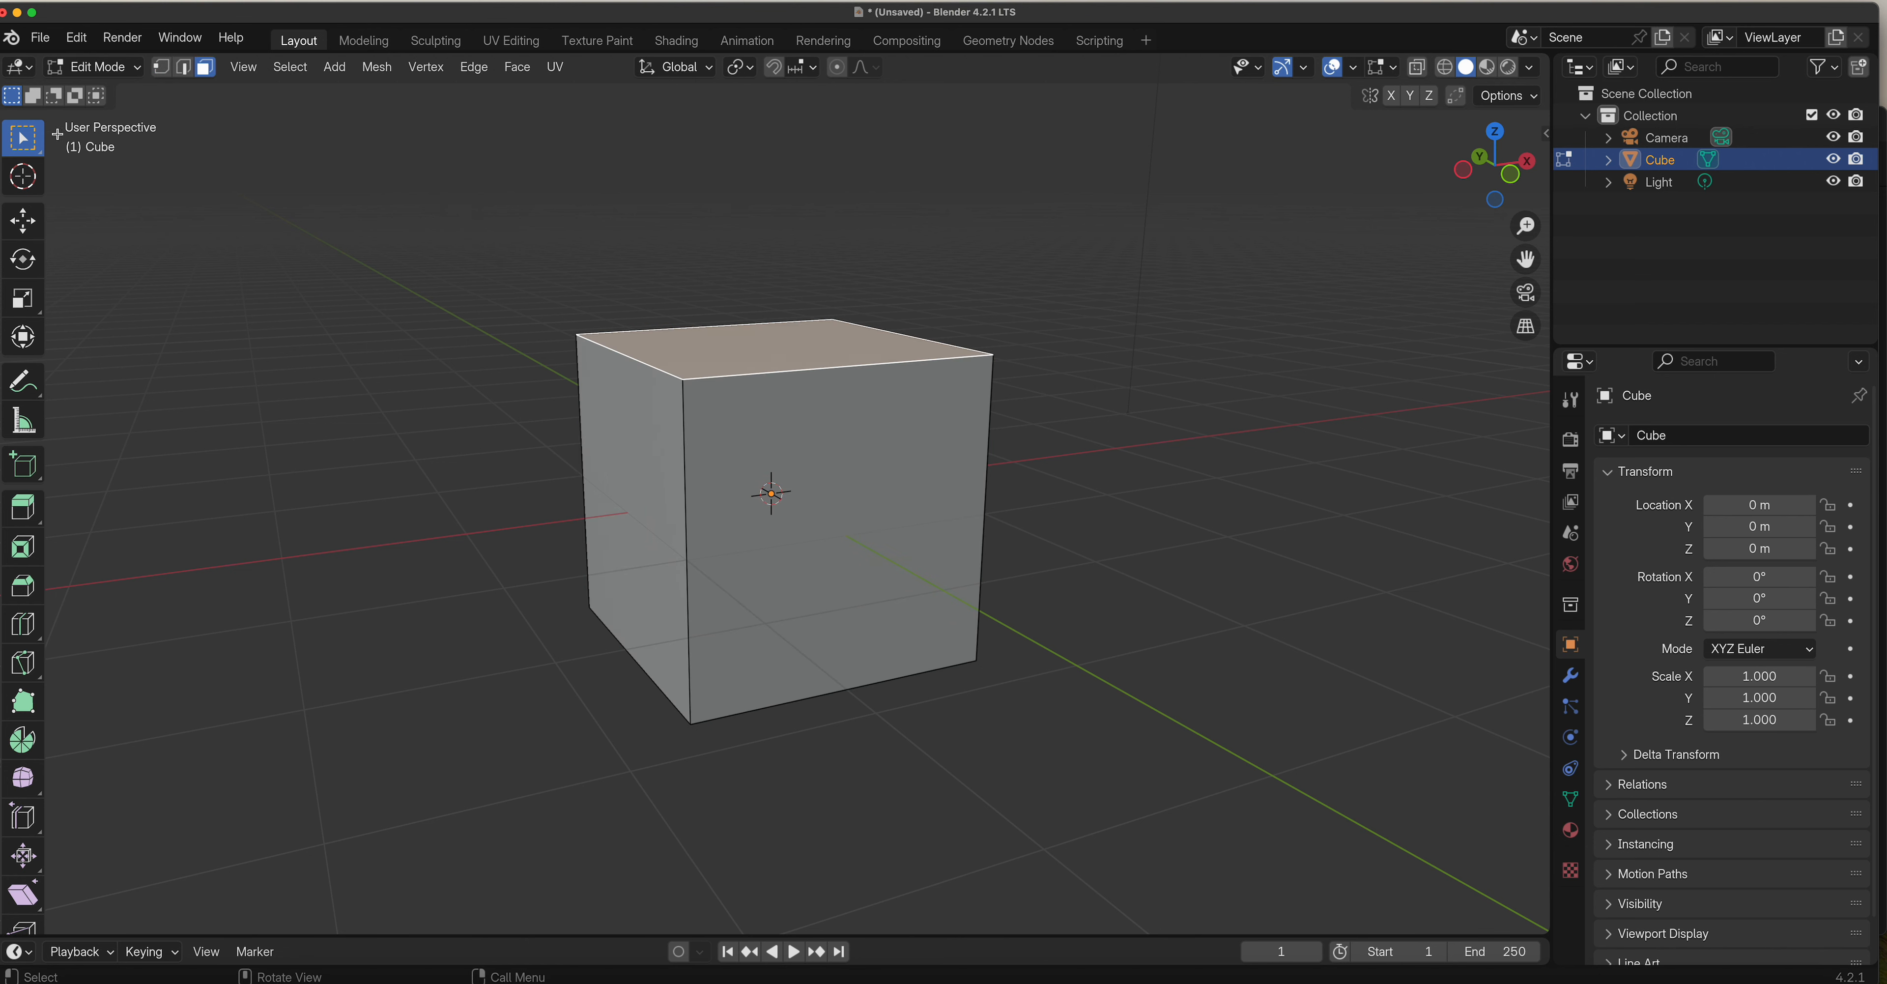
{"action": "left_click", "coordinate": [22, 219]}
{"action": "left_click_drag", "start_coordinate": [772, 253], "coordinate": [772, 136]}
Add one centred vertical loop cut around the box and raise its top edge along Z into a roof ridge.
{"action": "middle_click_drag", "start_coordinate": [842, 336], "coordinate": [690, 501], "text": "shift"}
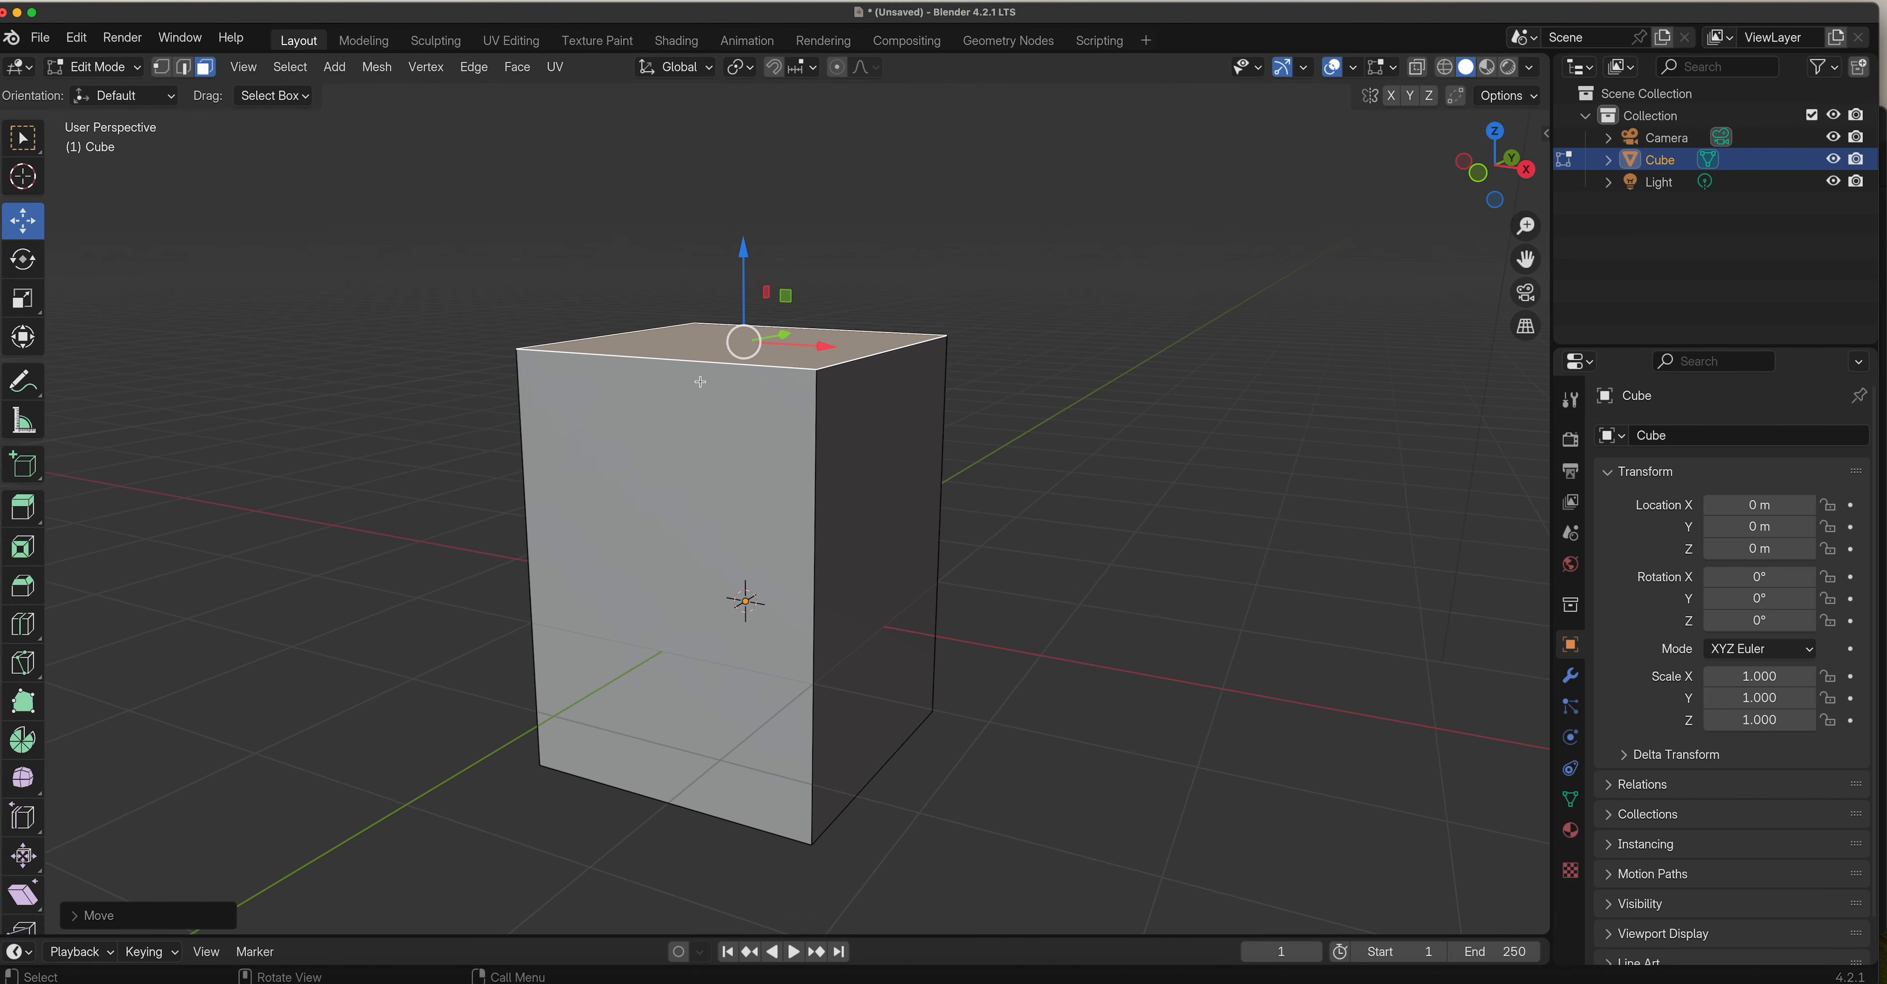
{"action": "key", "text": "ctrl+r"}
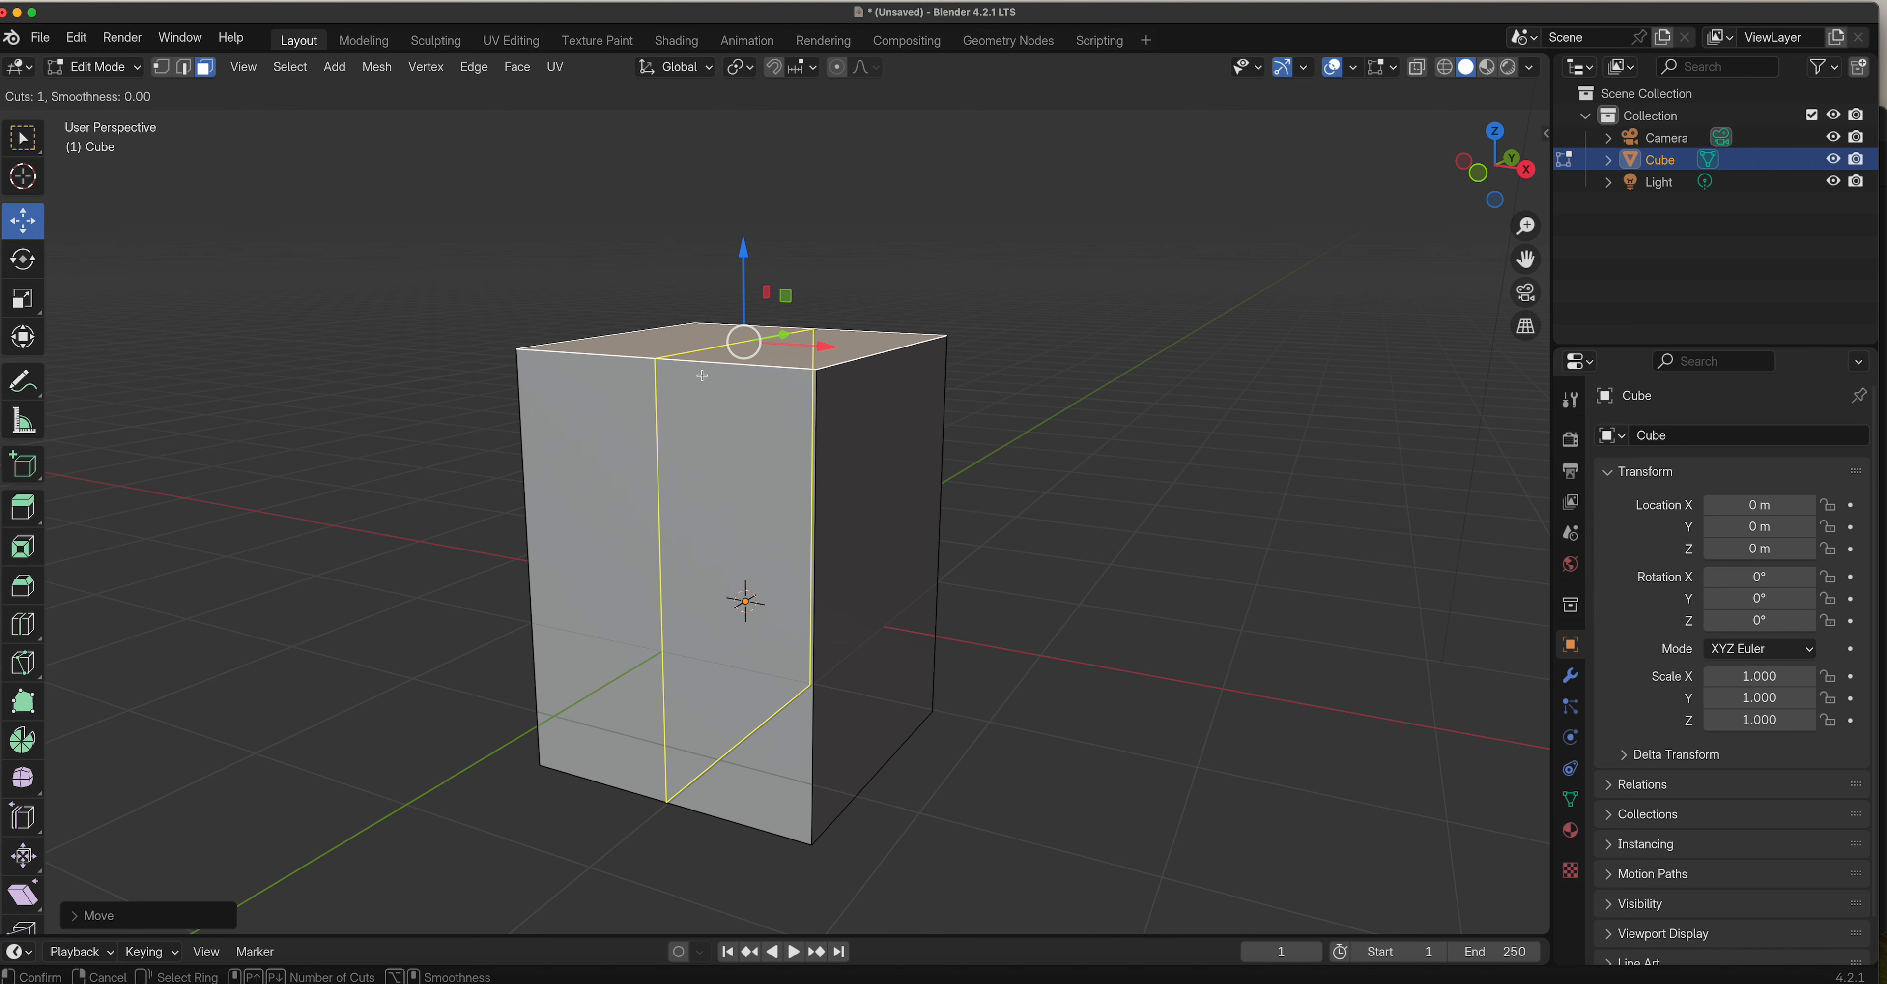
{"action": "left_click", "coordinate": [701, 375]}
{"action": "right_click", "coordinate": [701, 375]}
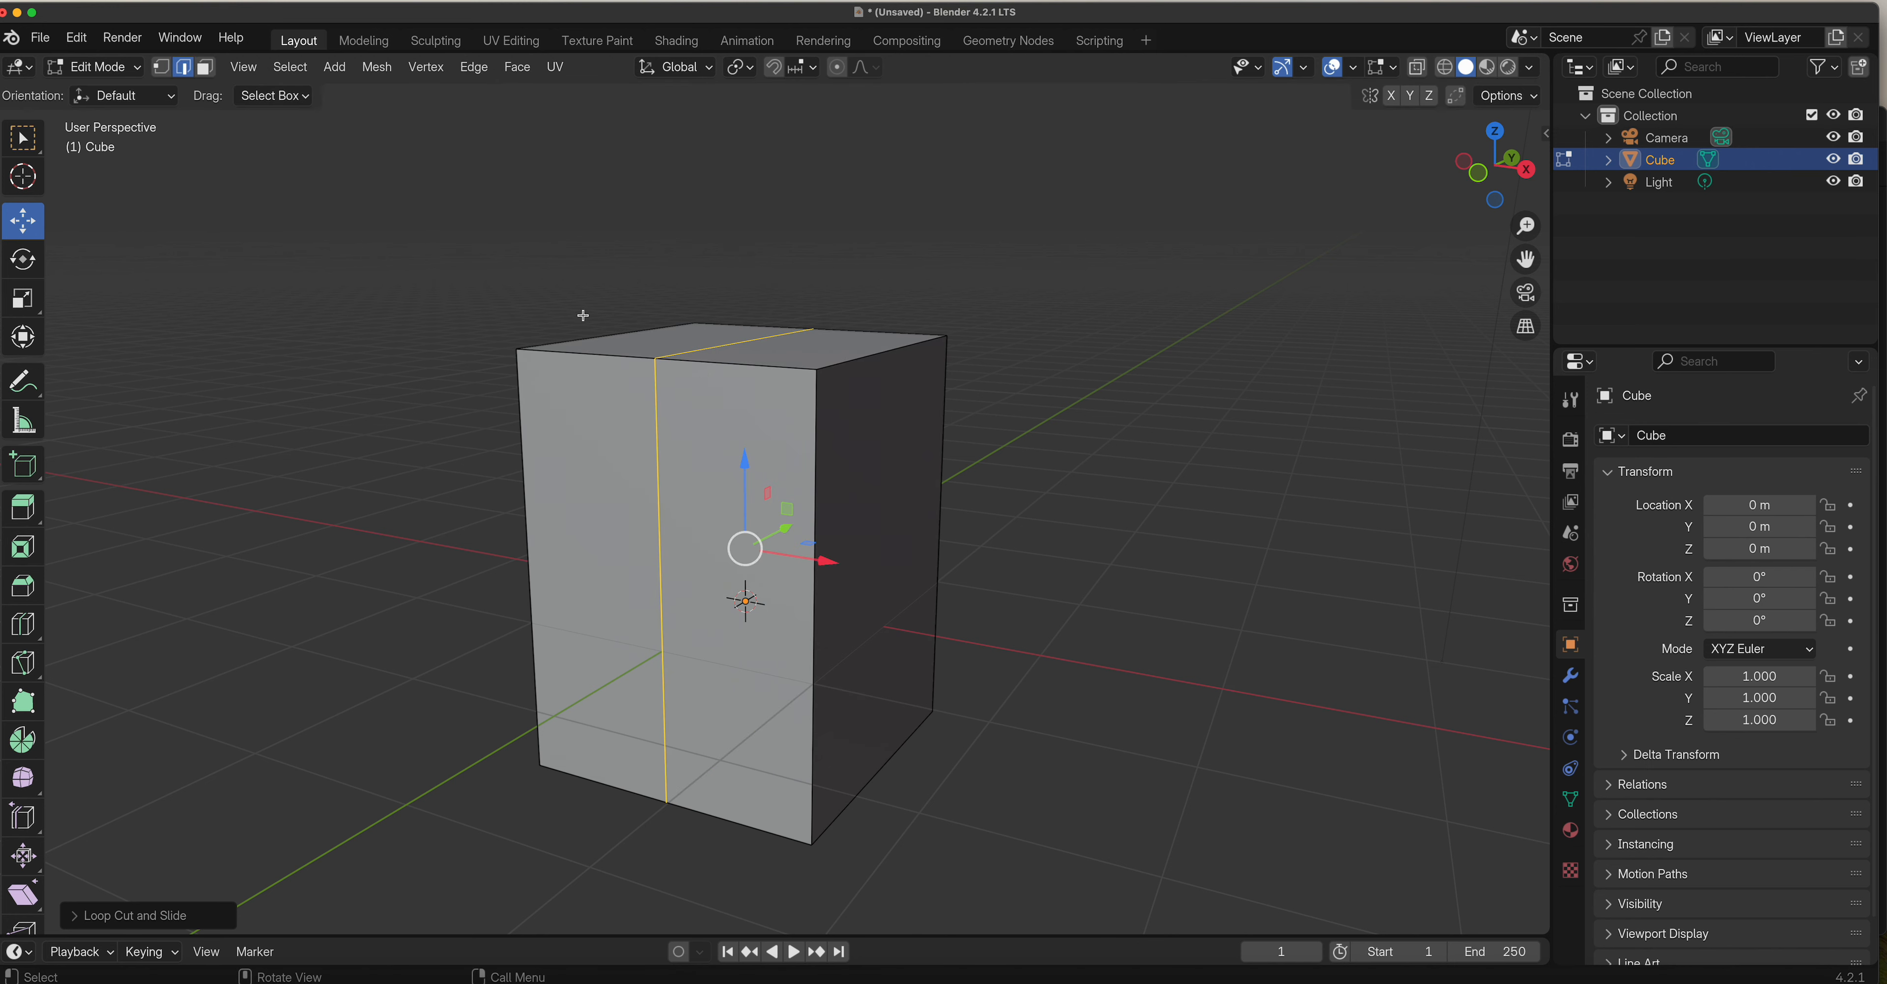
{"action": "left_click", "coordinate": [710, 341]}
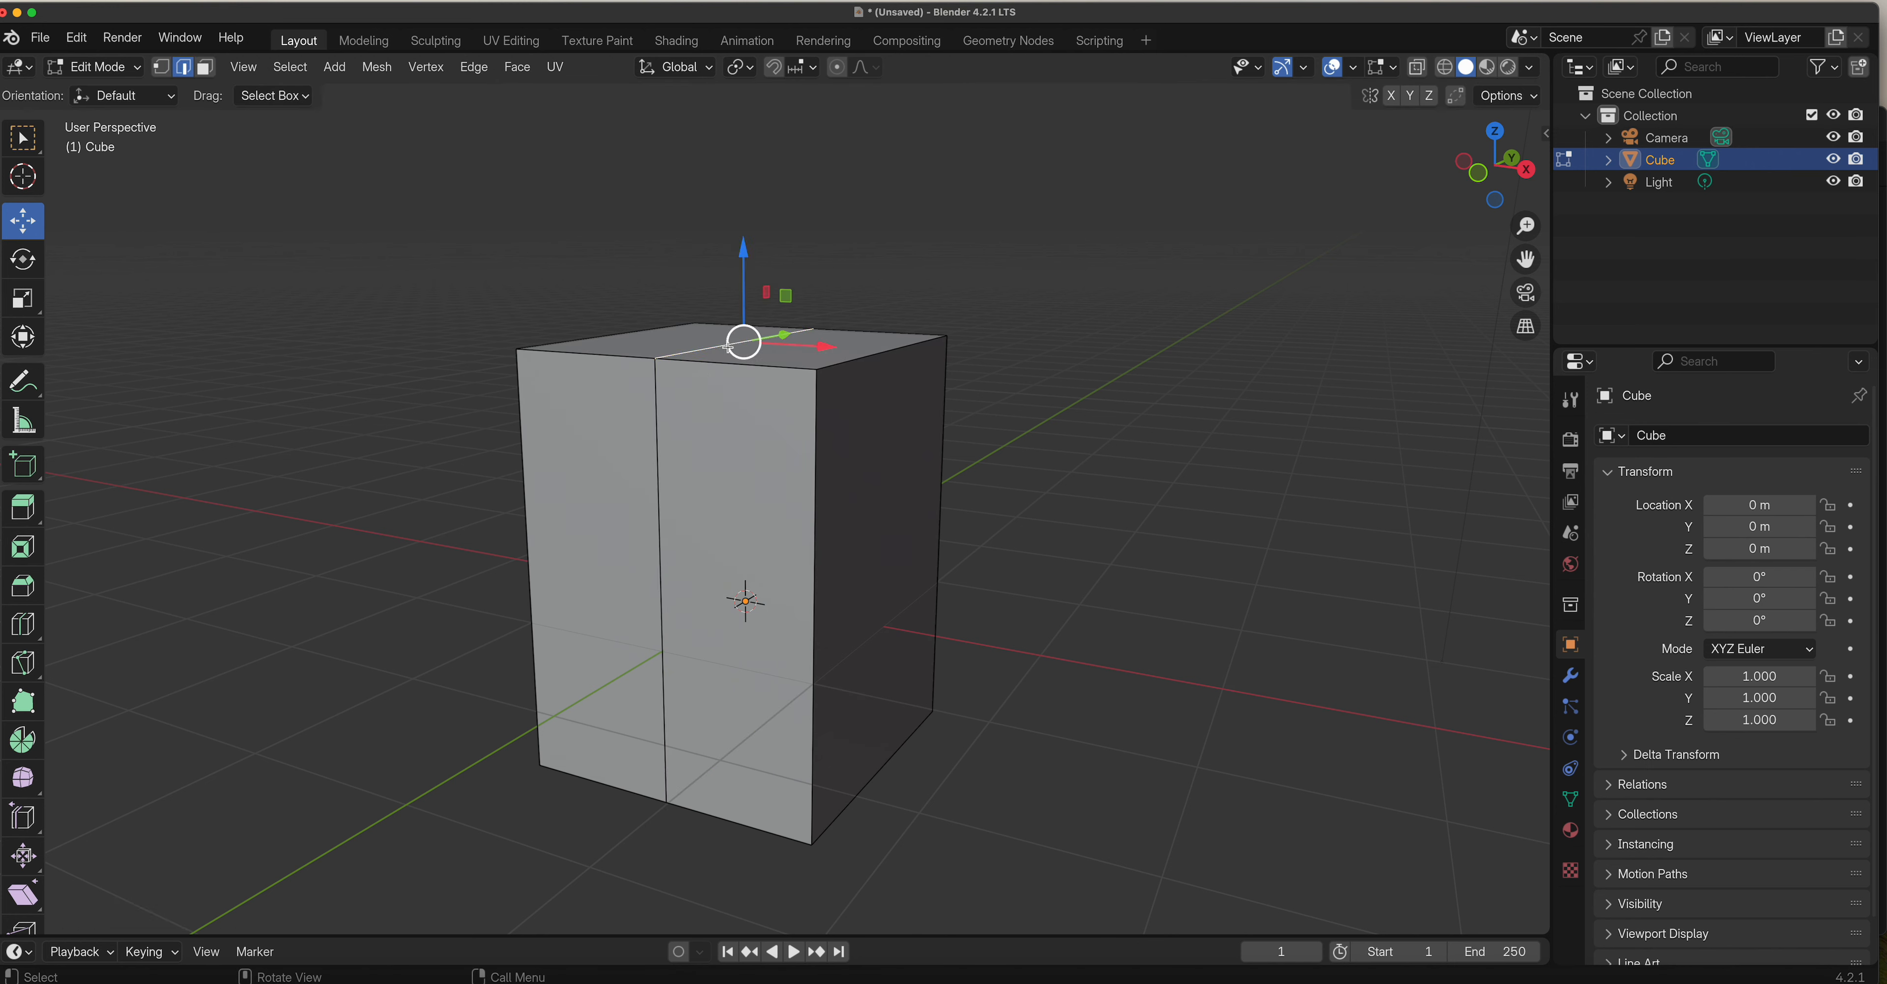
{"action": "left_click_drag", "start_coordinate": [743, 245], "coordinate": [727, 115]}
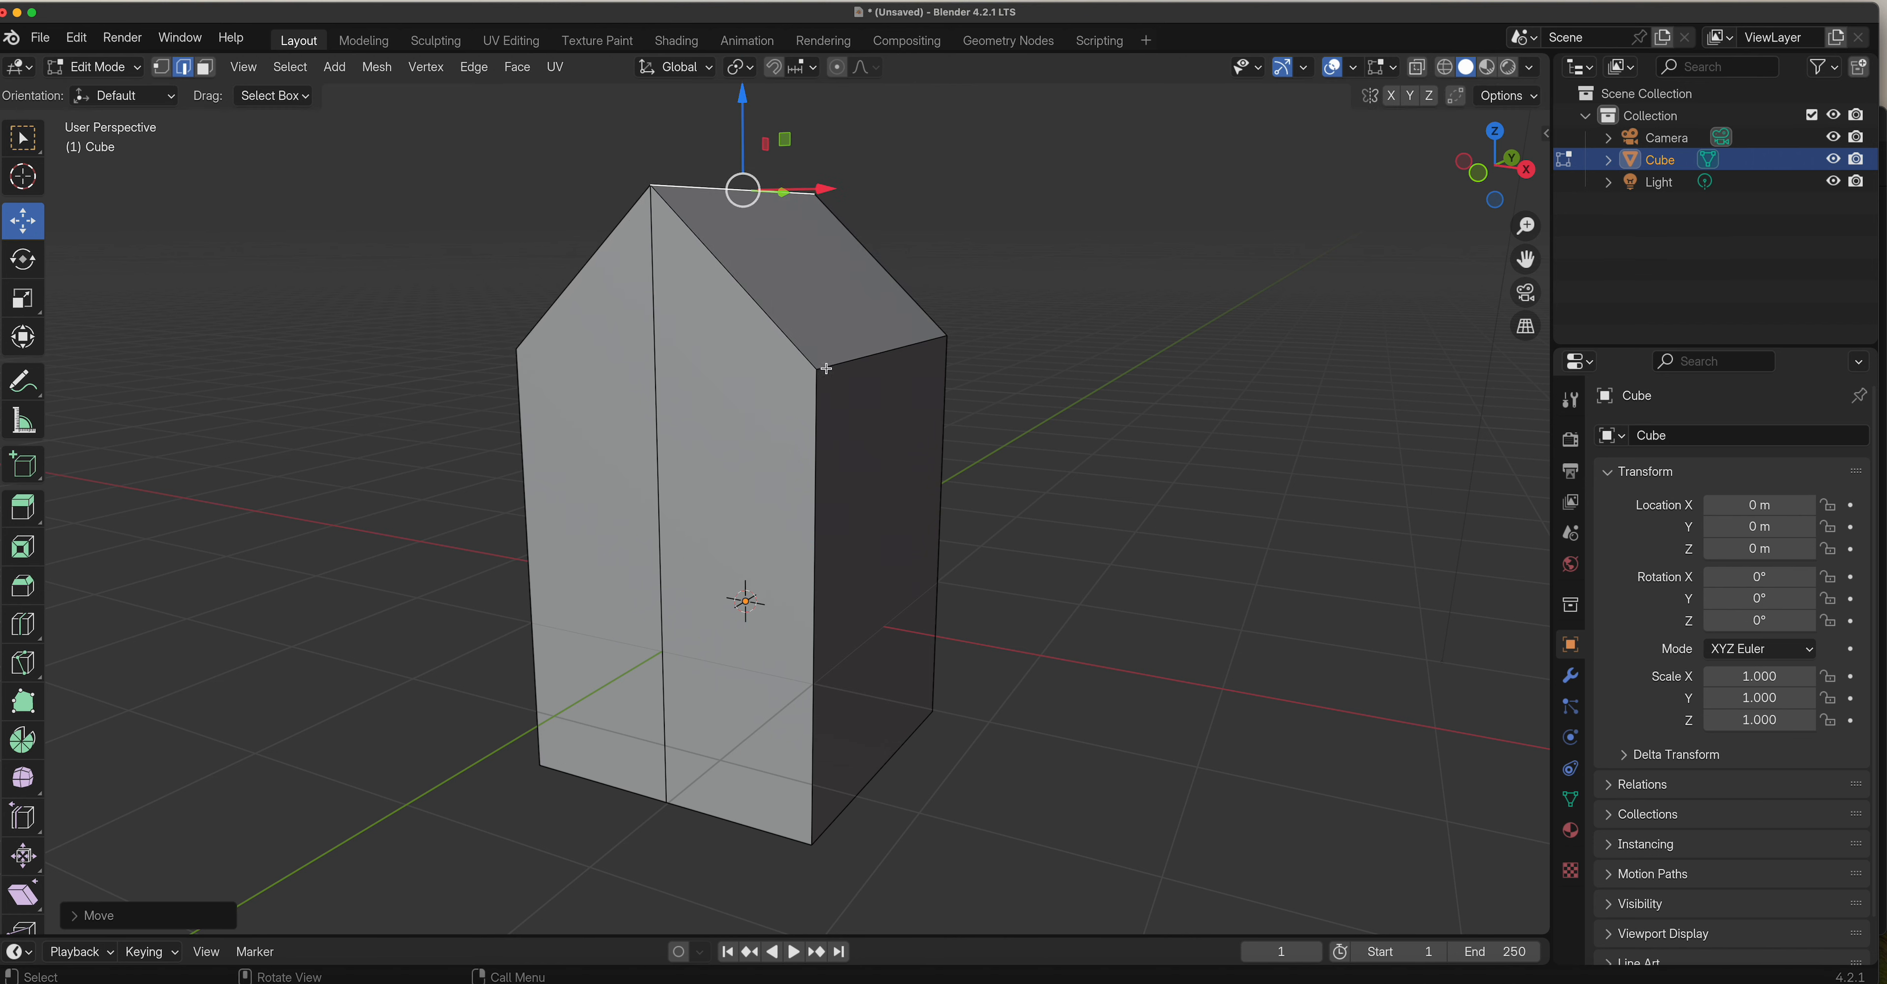
Form an overhanging roof from both sloped faces by extruding them, scaling them outward and extruding again for thickness.
{"action": "key", "text": "3"}
{"action": "left_click", "coordinate": [838, 303]}
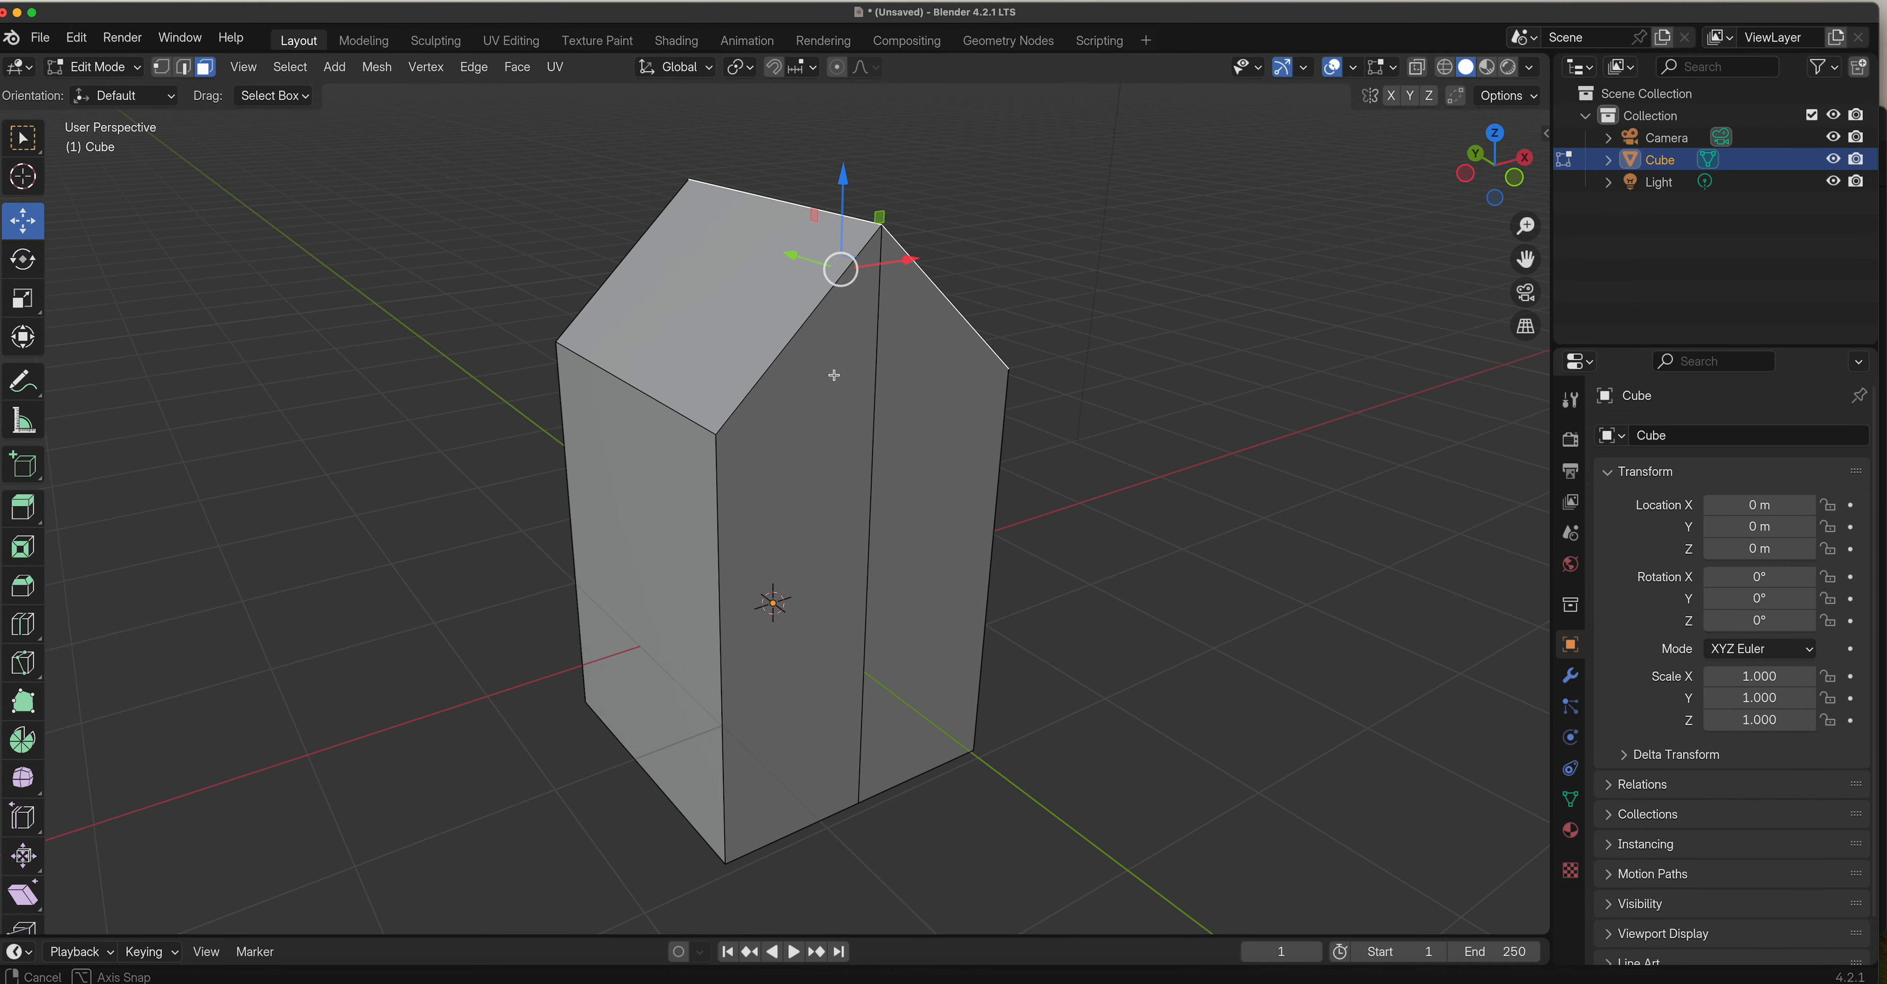
{"action": "middle_click_drag", "start_coordinate": [663, 346], "coordinate": [711, 392]}
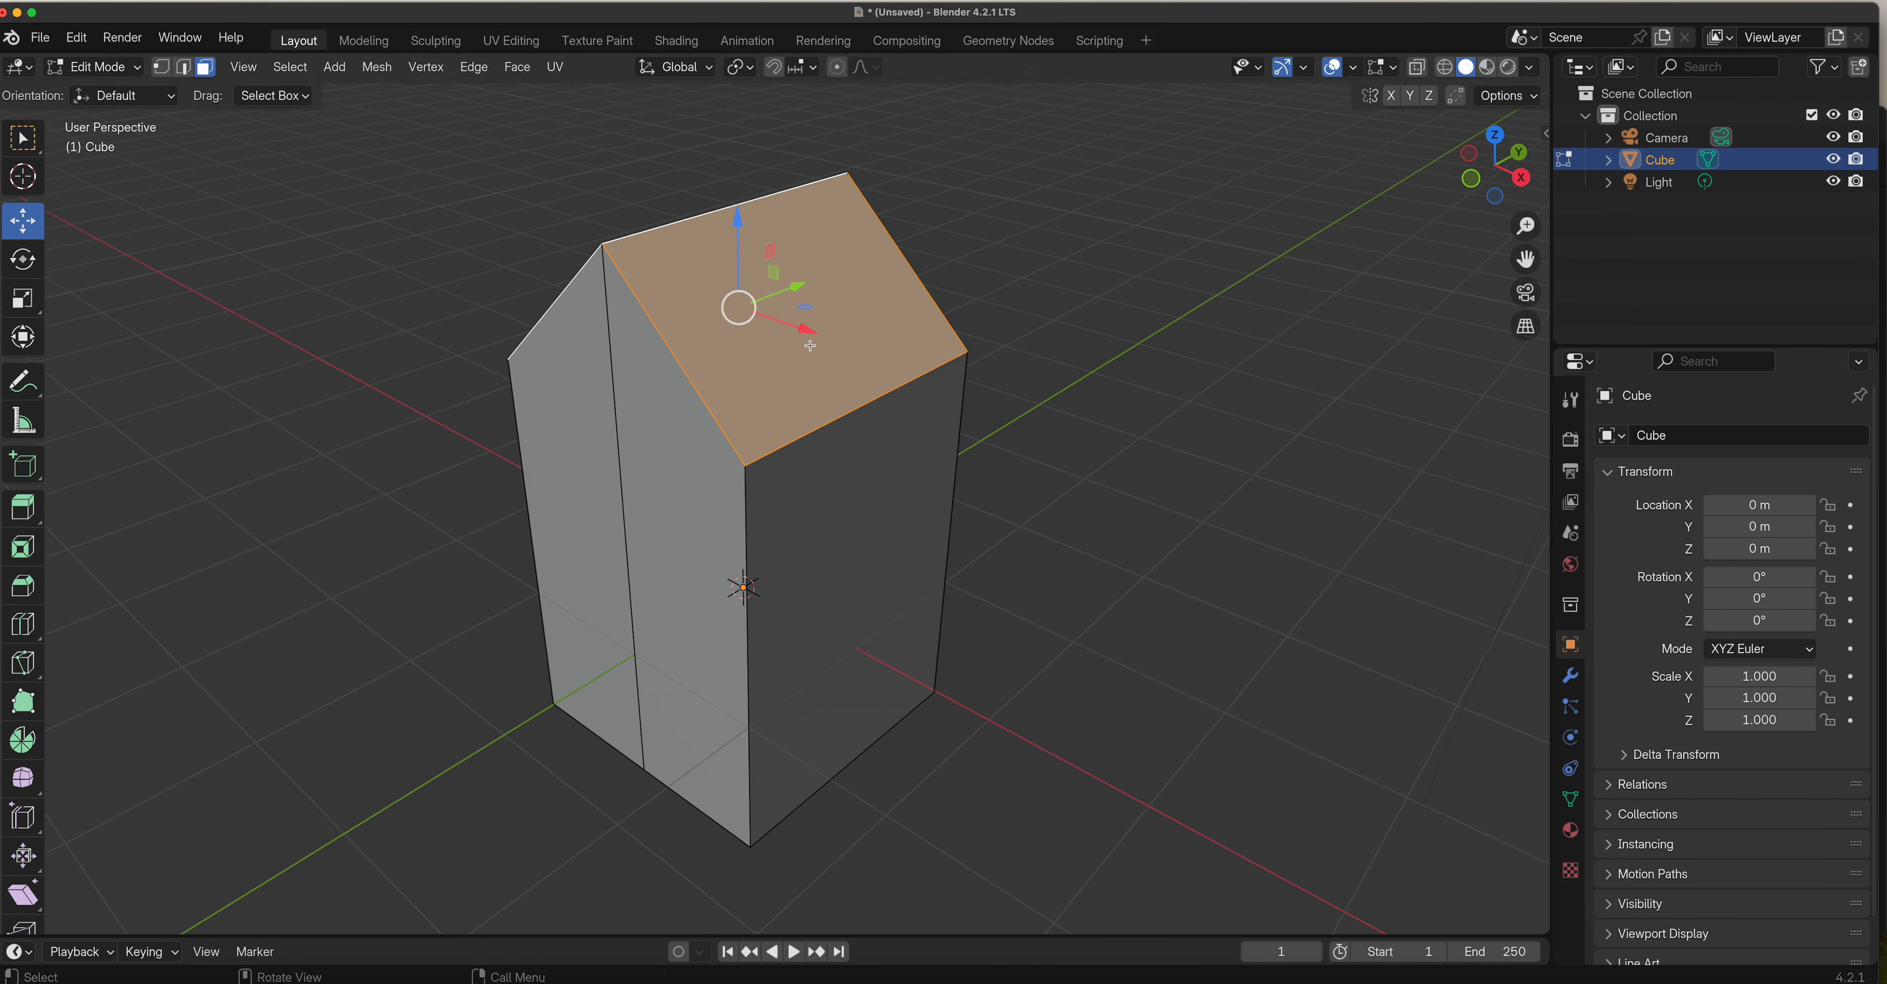
{"action": "key", "text": "s"}
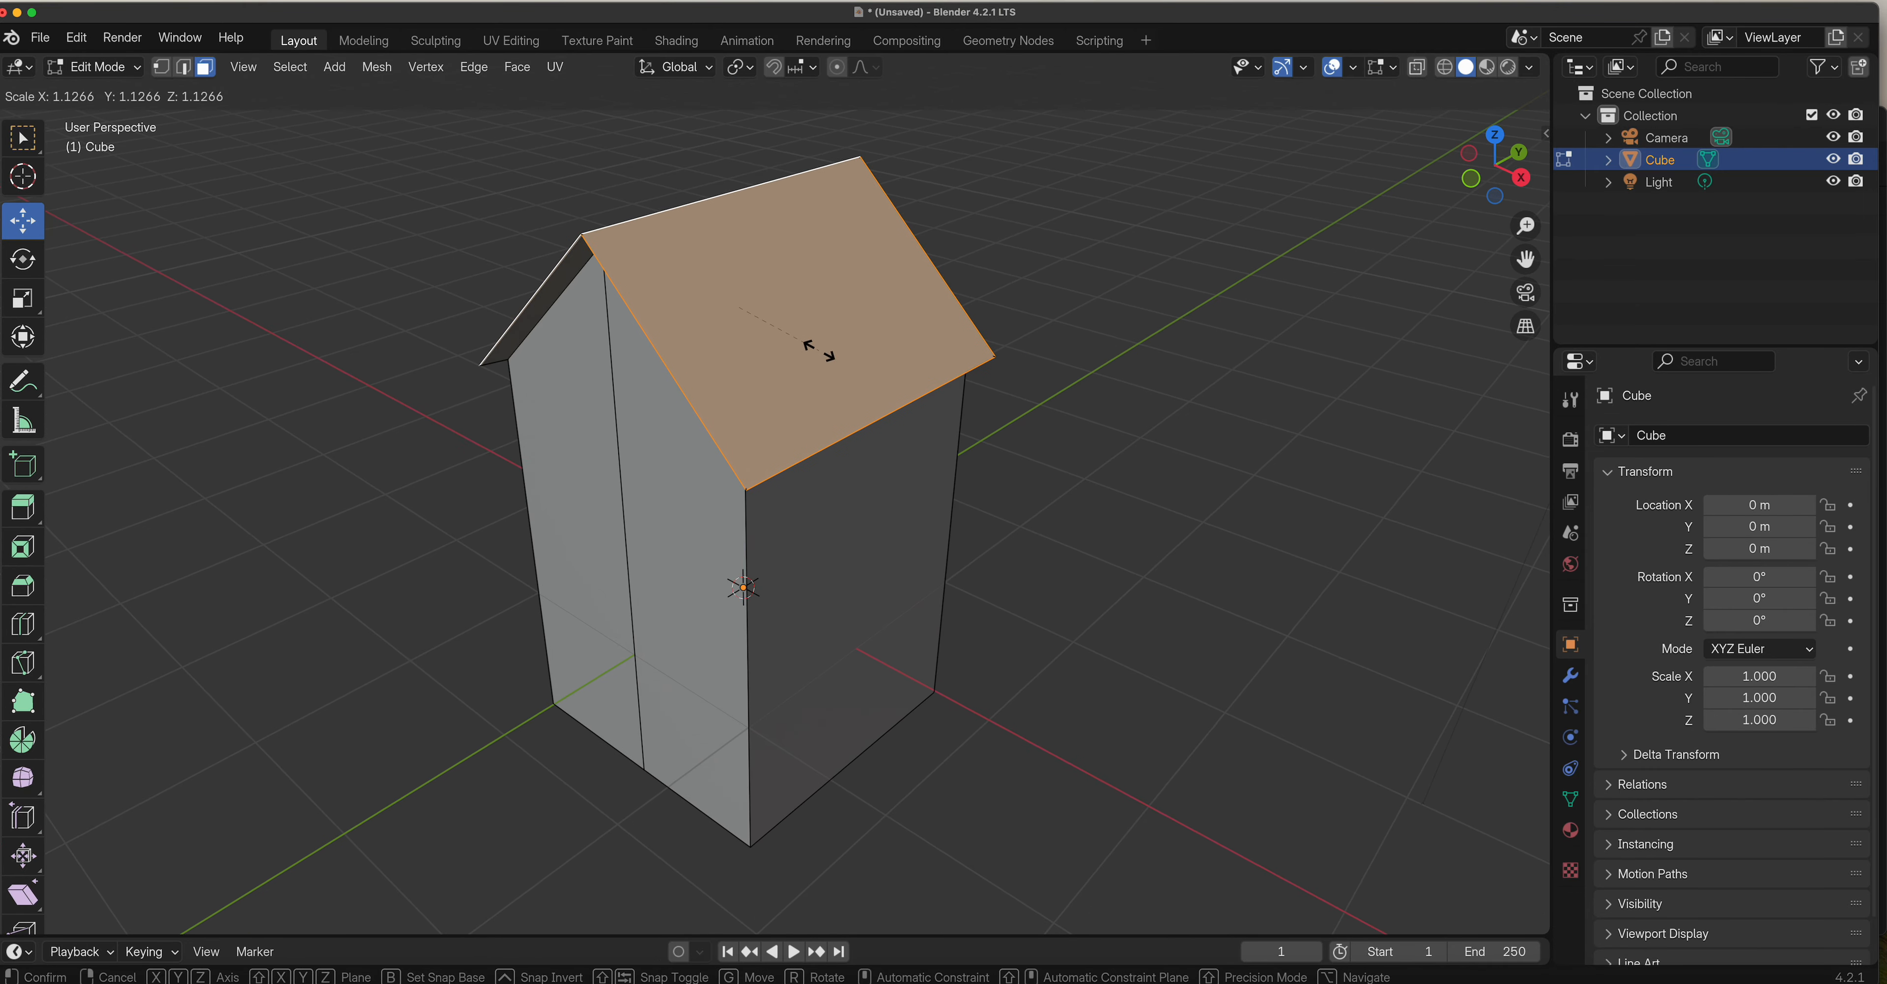
{"action": "left_click", "coordinate": [820, 363]}
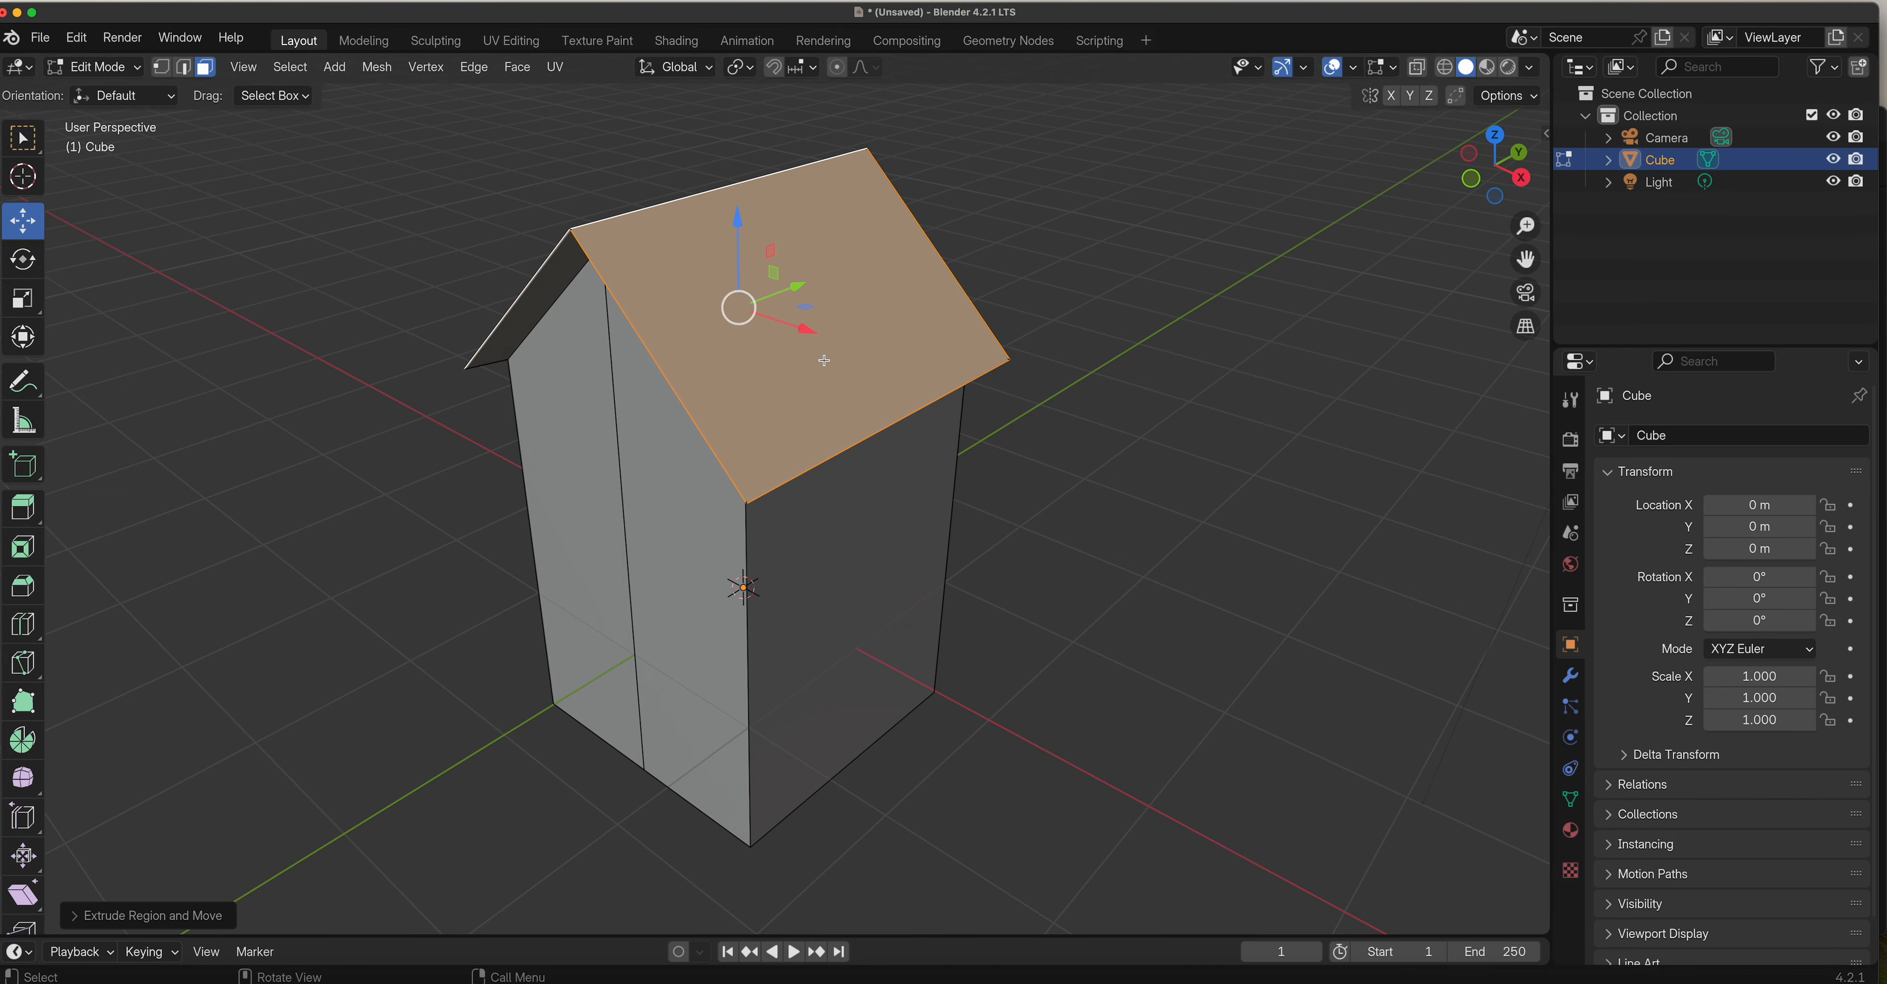
{"action": "key", "text": "e"}
{"action": "left_click", "coordinate": [826, 339]}
Inset the side wall's face and scale the inner face to about 0.62 along Z as a window panel.
{"action": "middle_click_drag", "start_coordinate": [793, 447], "coordinate": [754, 379]}
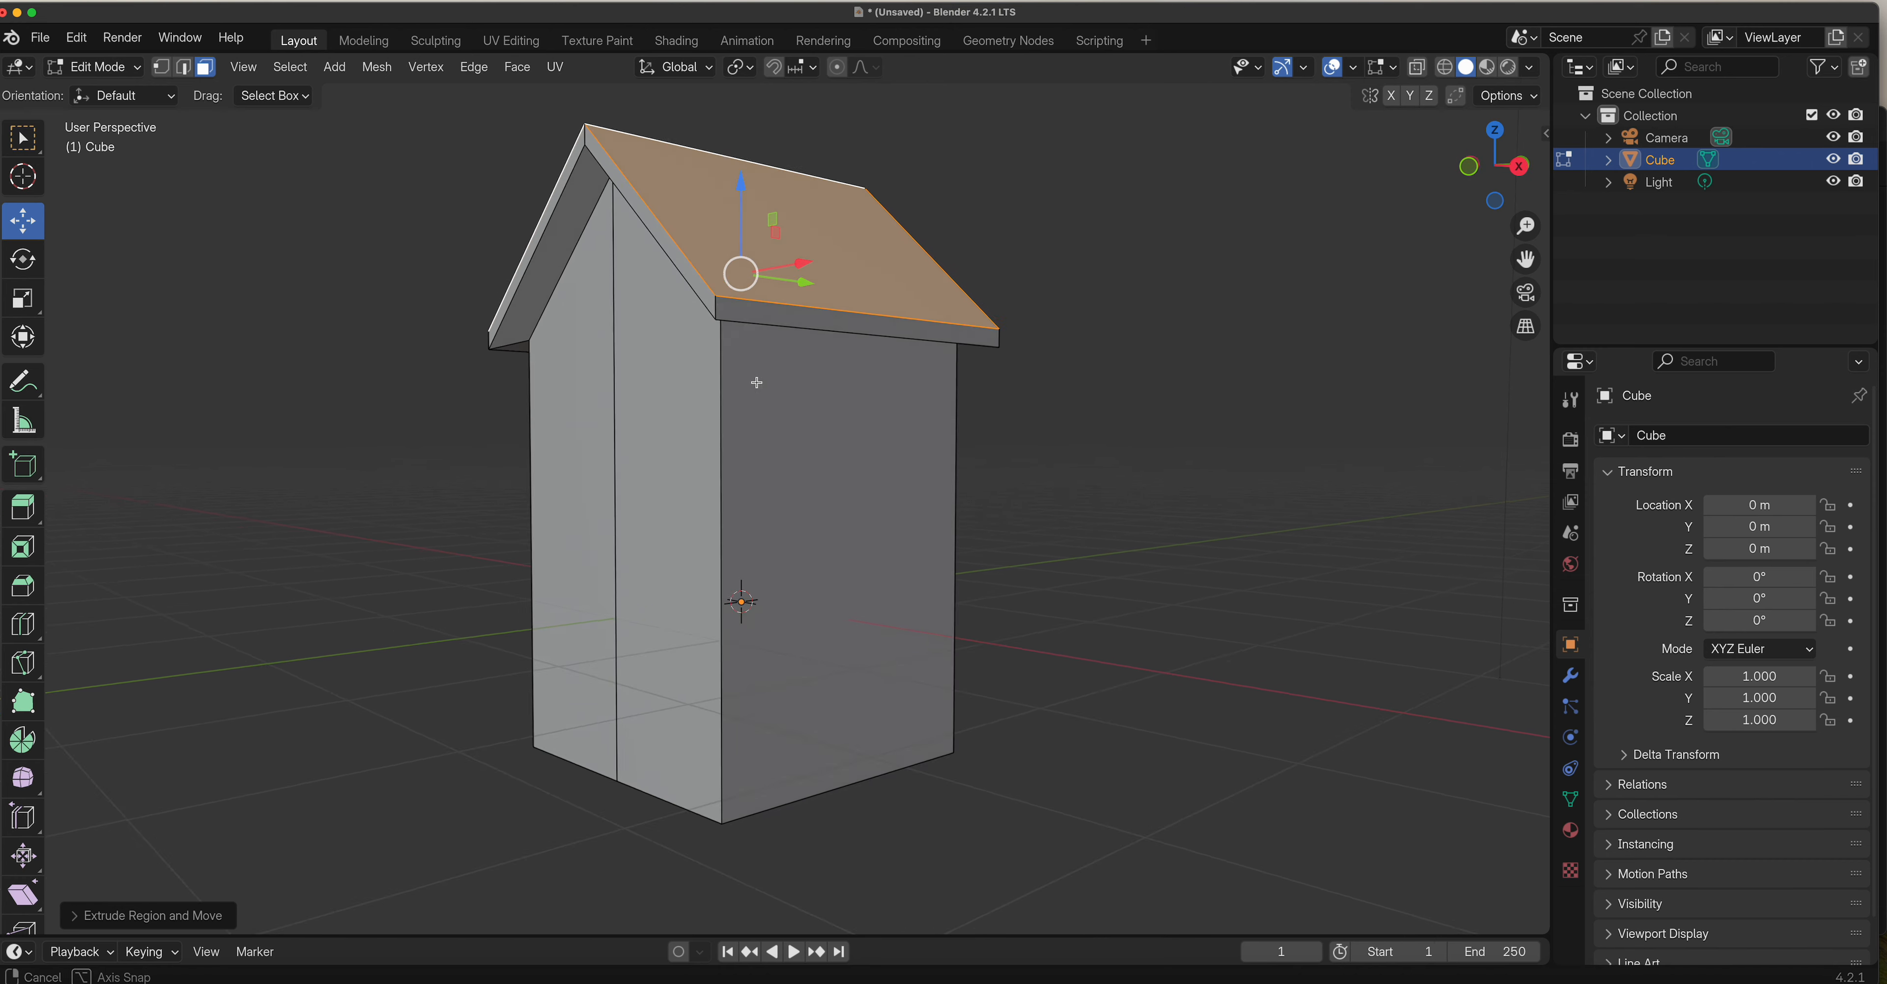
{"action": "left_click", "coordinate": [851, 512]}
{"action": "key", "text": "i"}
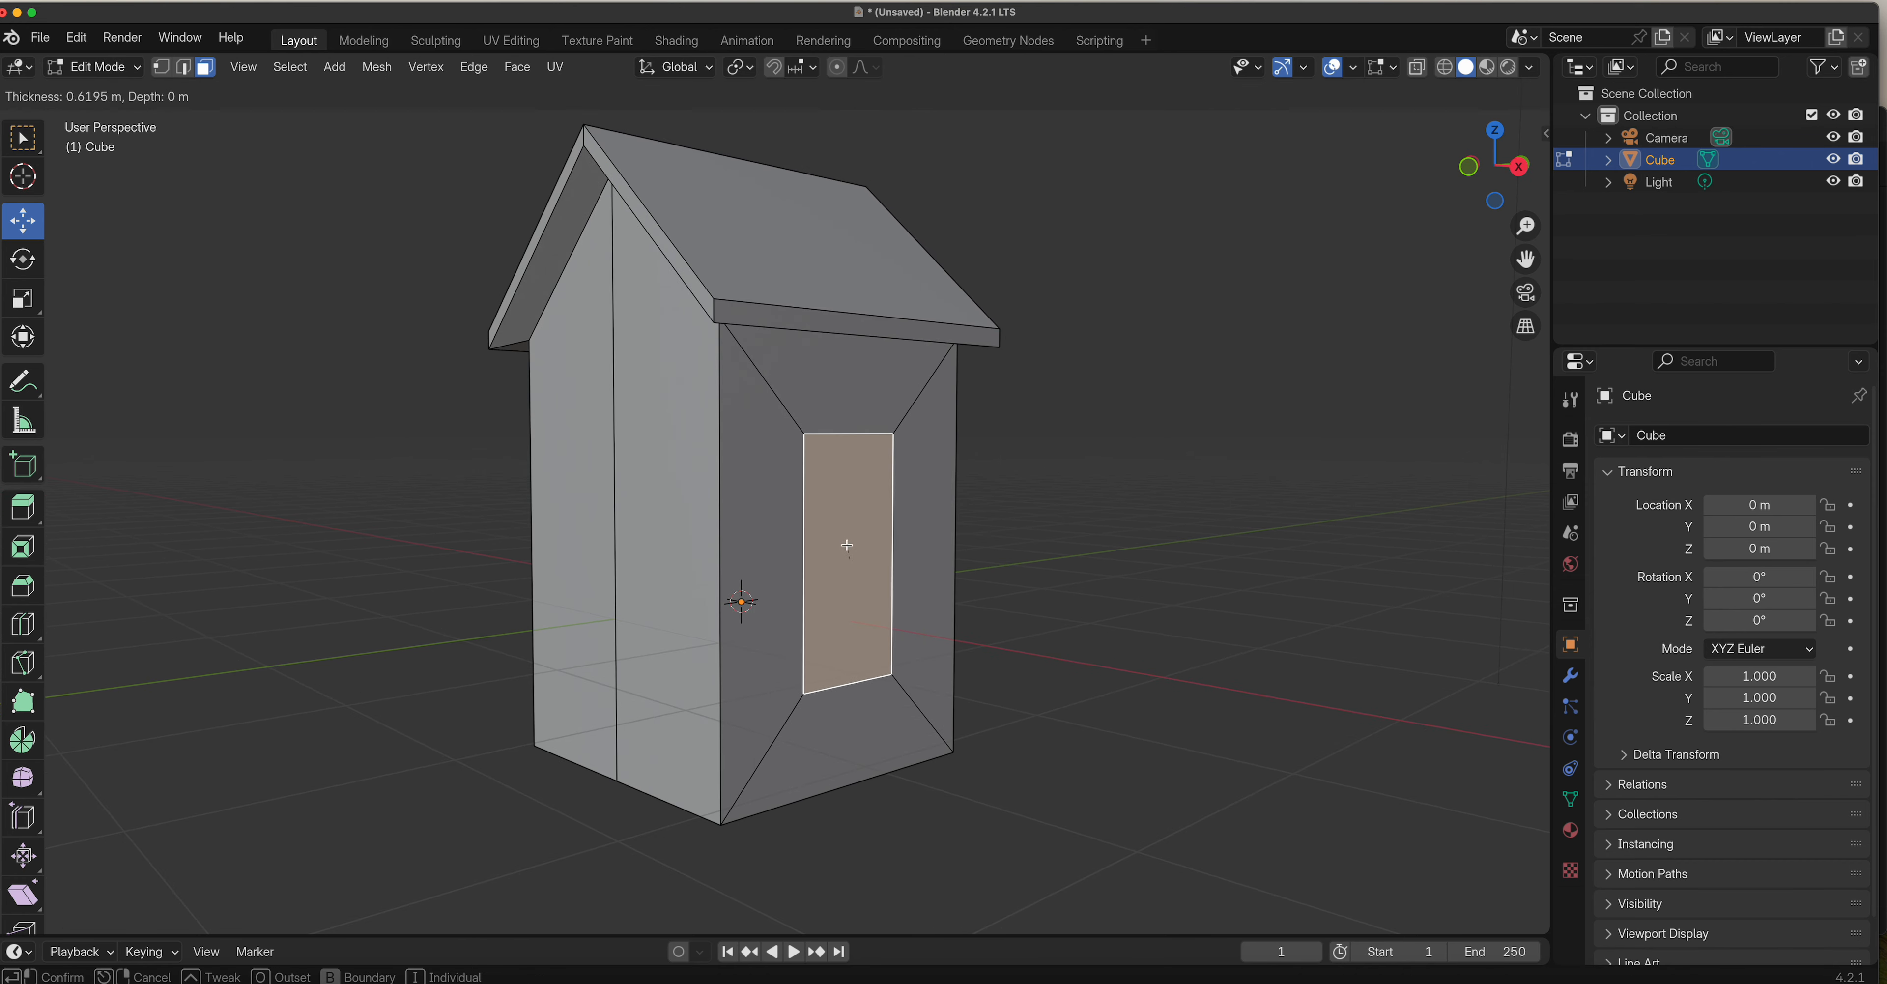
{"action": "left_click", "coordinate": [878, 538]}
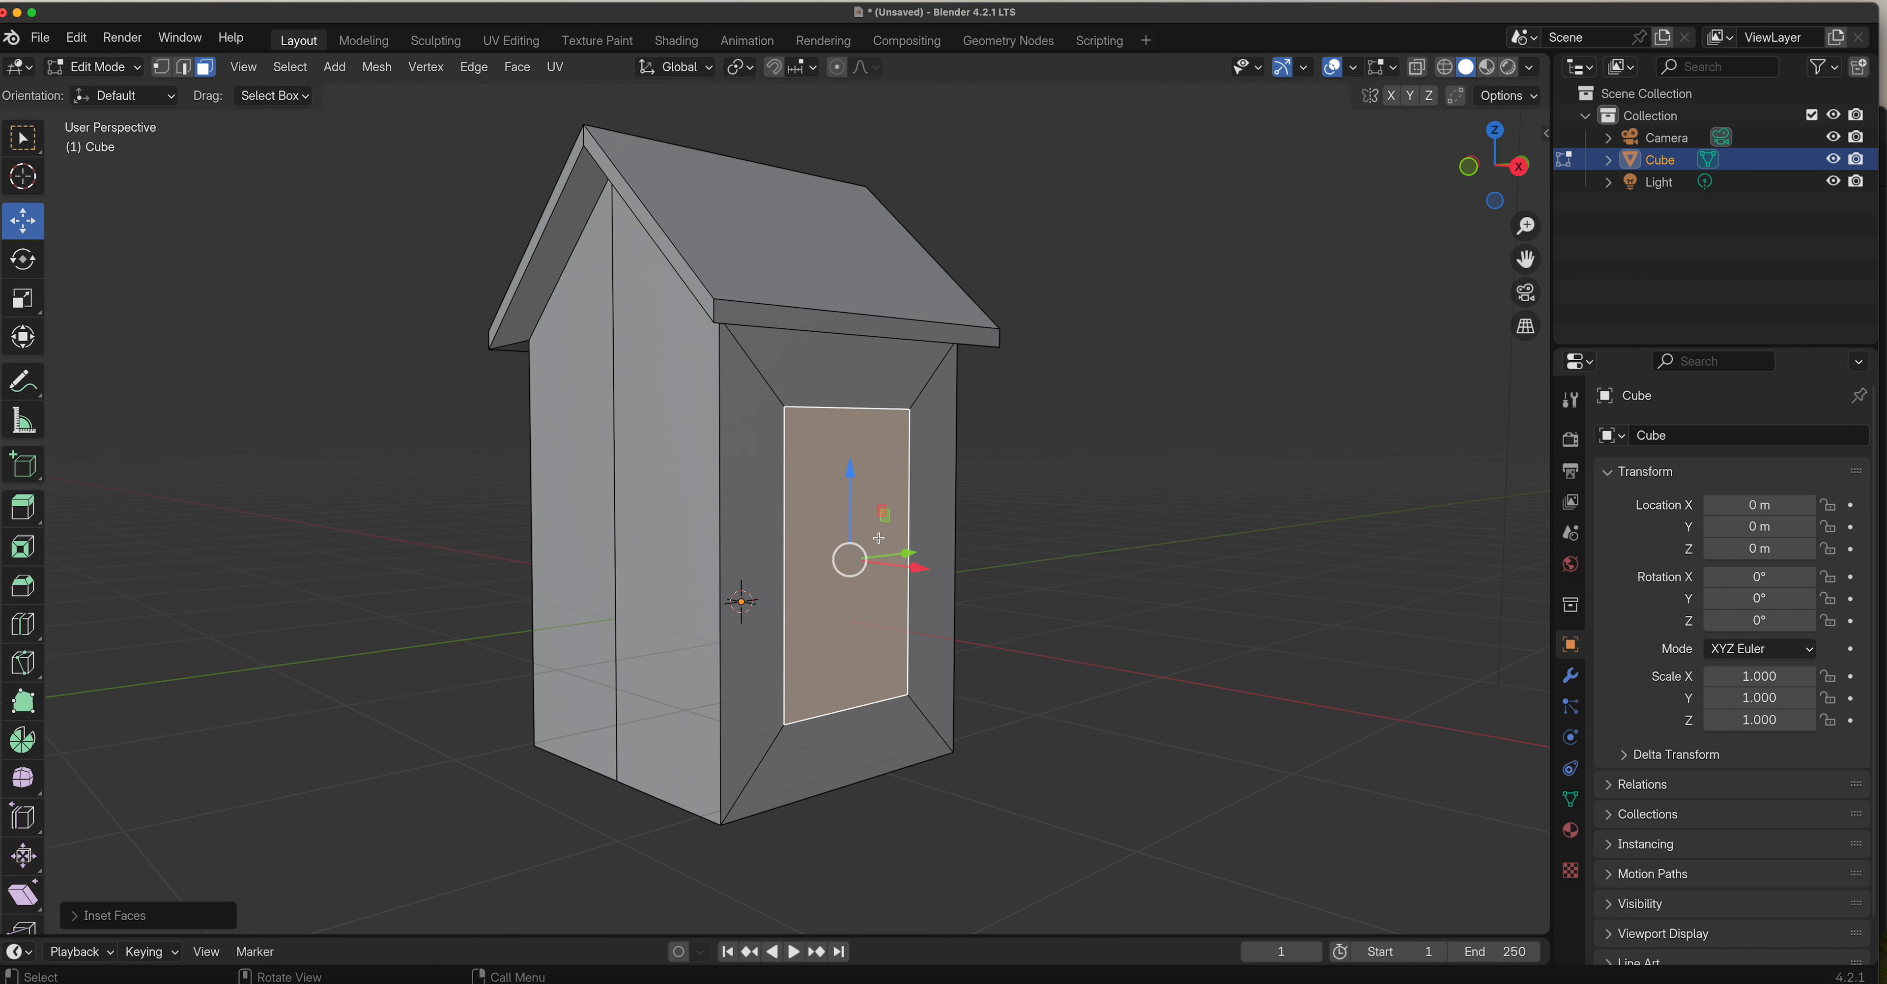
{"action": "key", "text": "s"}
{"action": "key", "text": "z"}
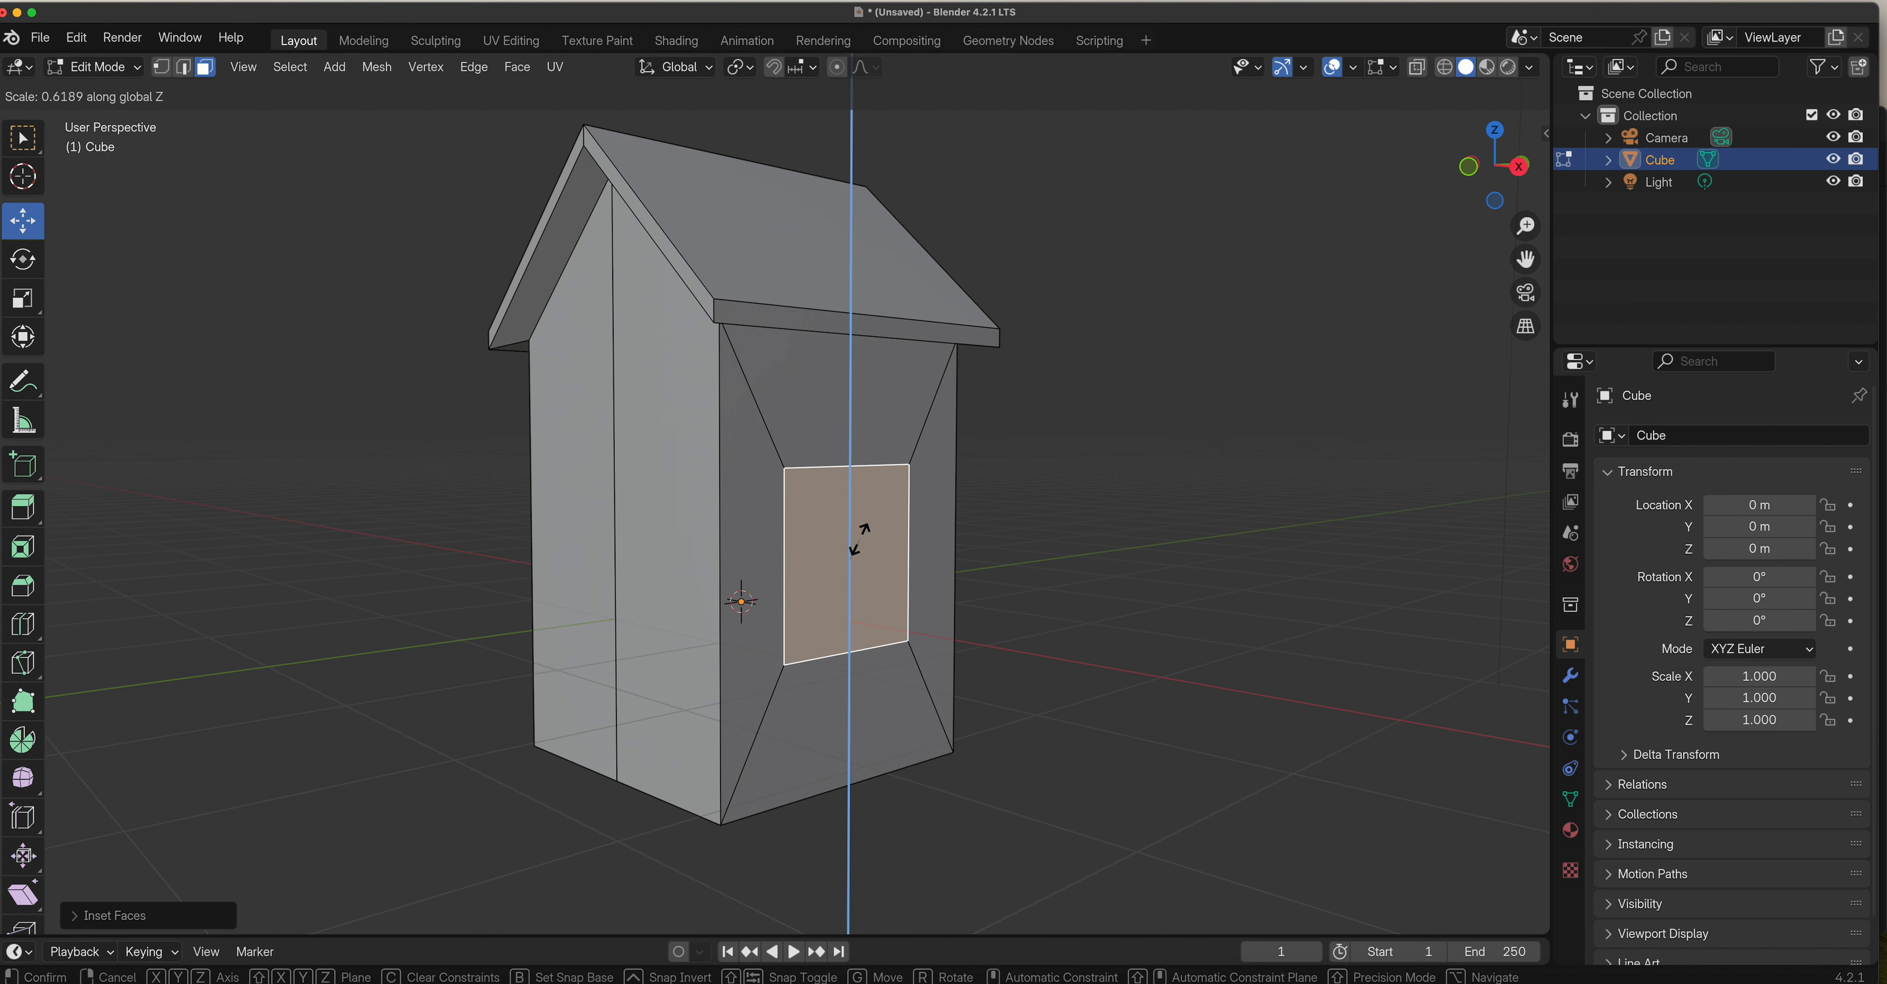
{"action": "left_click", "coordinate": [860, 534]}
Form the side window's frame by extruding the panel slightly outward, insetting it and extruding the inner face back inward.
{"action": "key", "text": "e"}
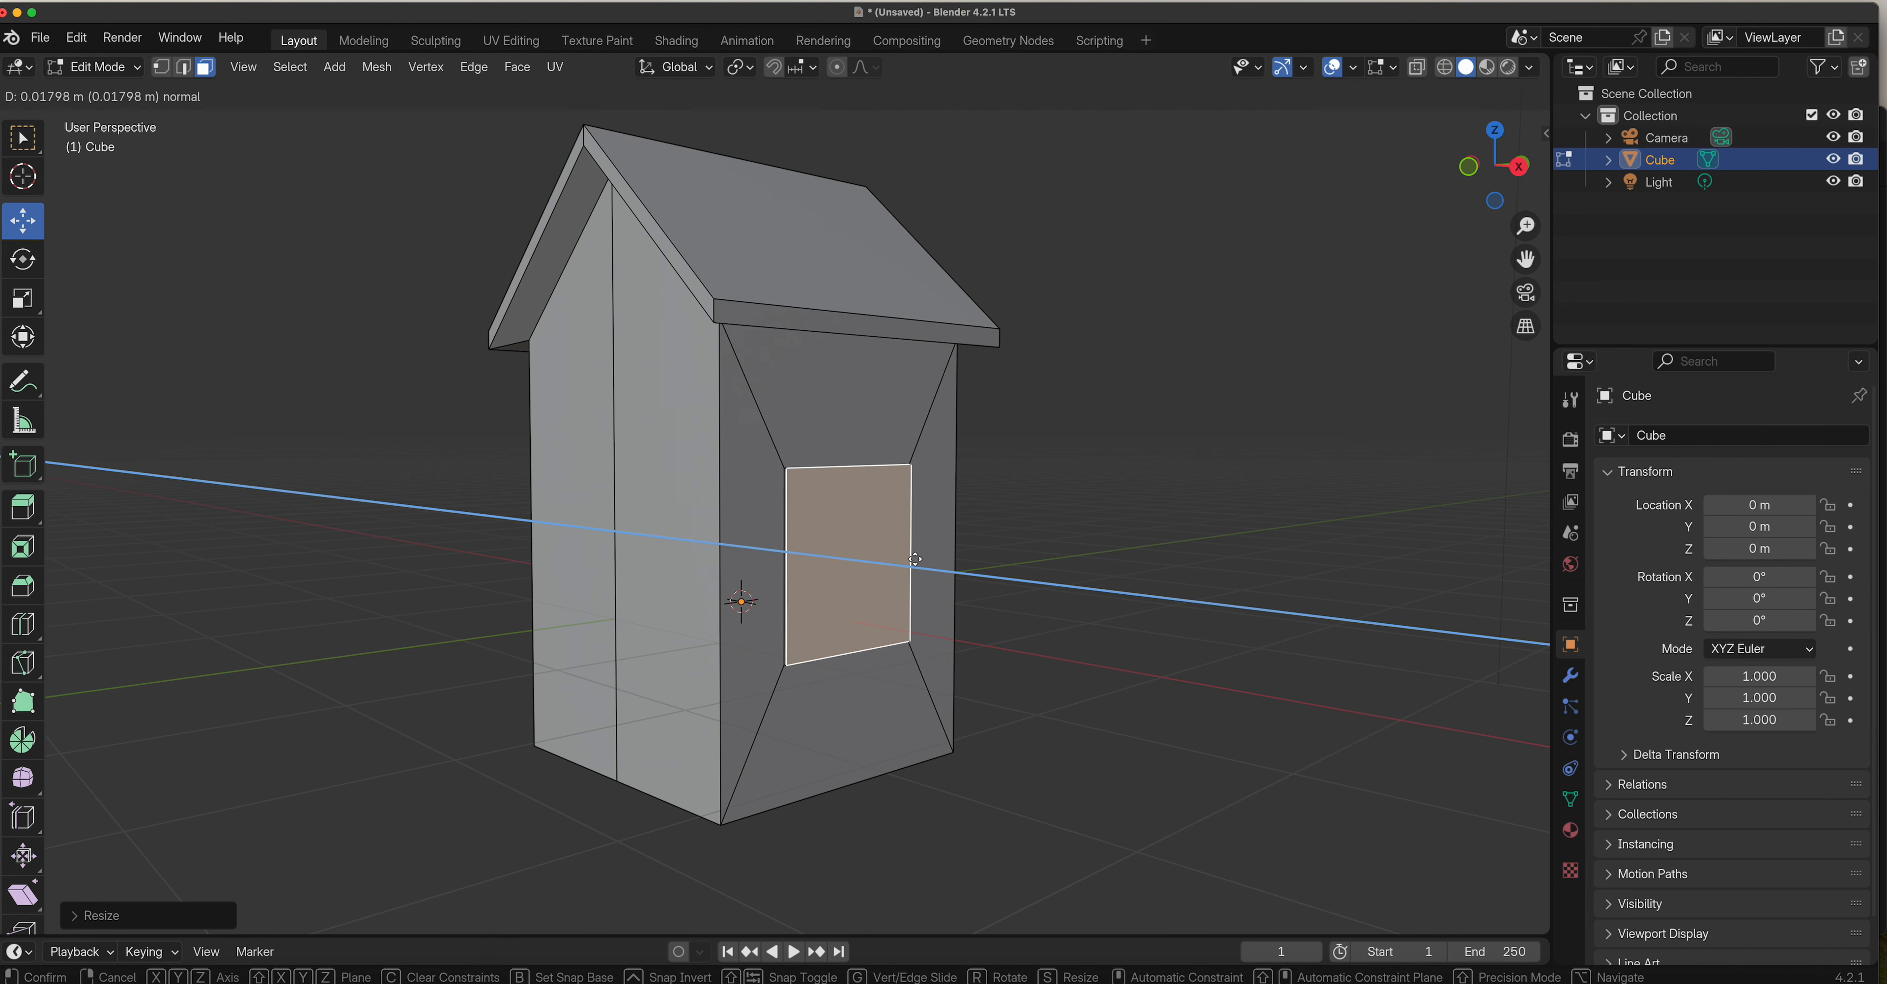
{"action": "left_click", "coordinate": [910, 559]}
{"action": "key", "text": "i"}
{"action": "left_click", "coordinate": [967, 560]}
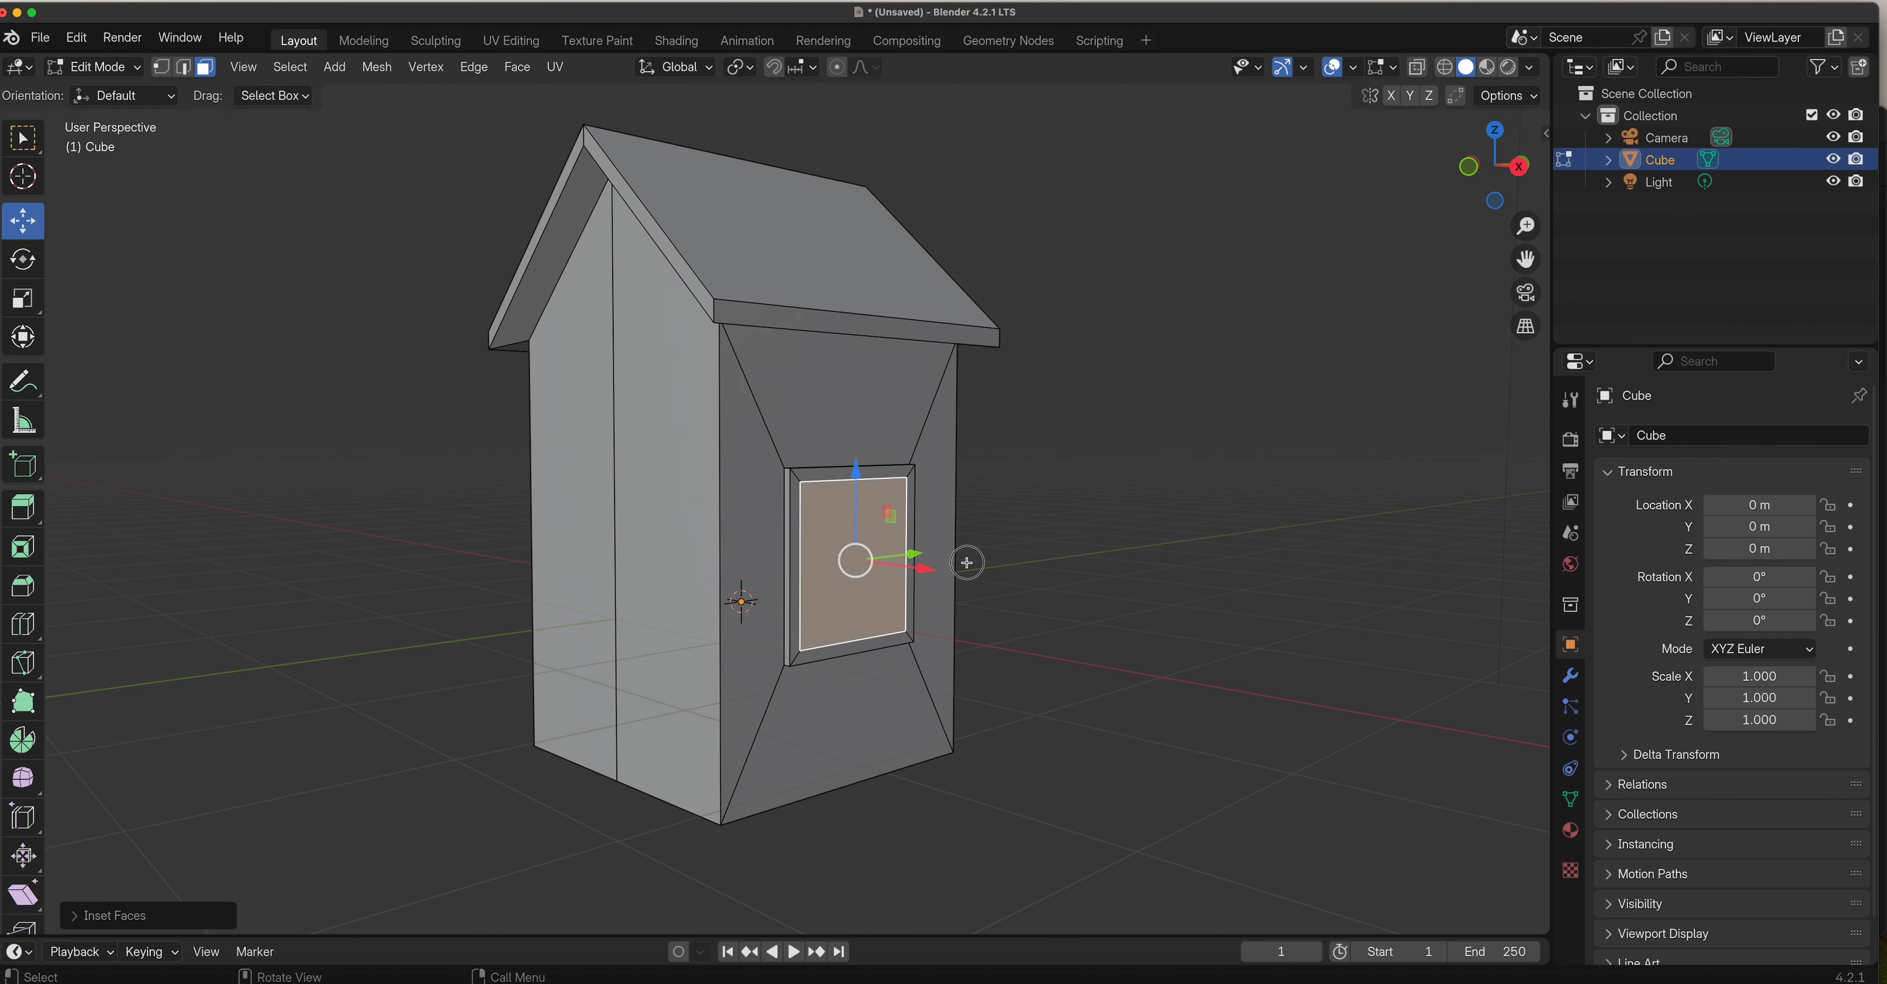
{"action": "key", "text": "e"}
{"action": "left_click", "coordinate": [961, 563]}
Inset the right half of the gabled front wall to start the door.
{"action": "scroll", "coordinate": [737, 601], "scroll_direction": "left", "scroll_amount": 5}
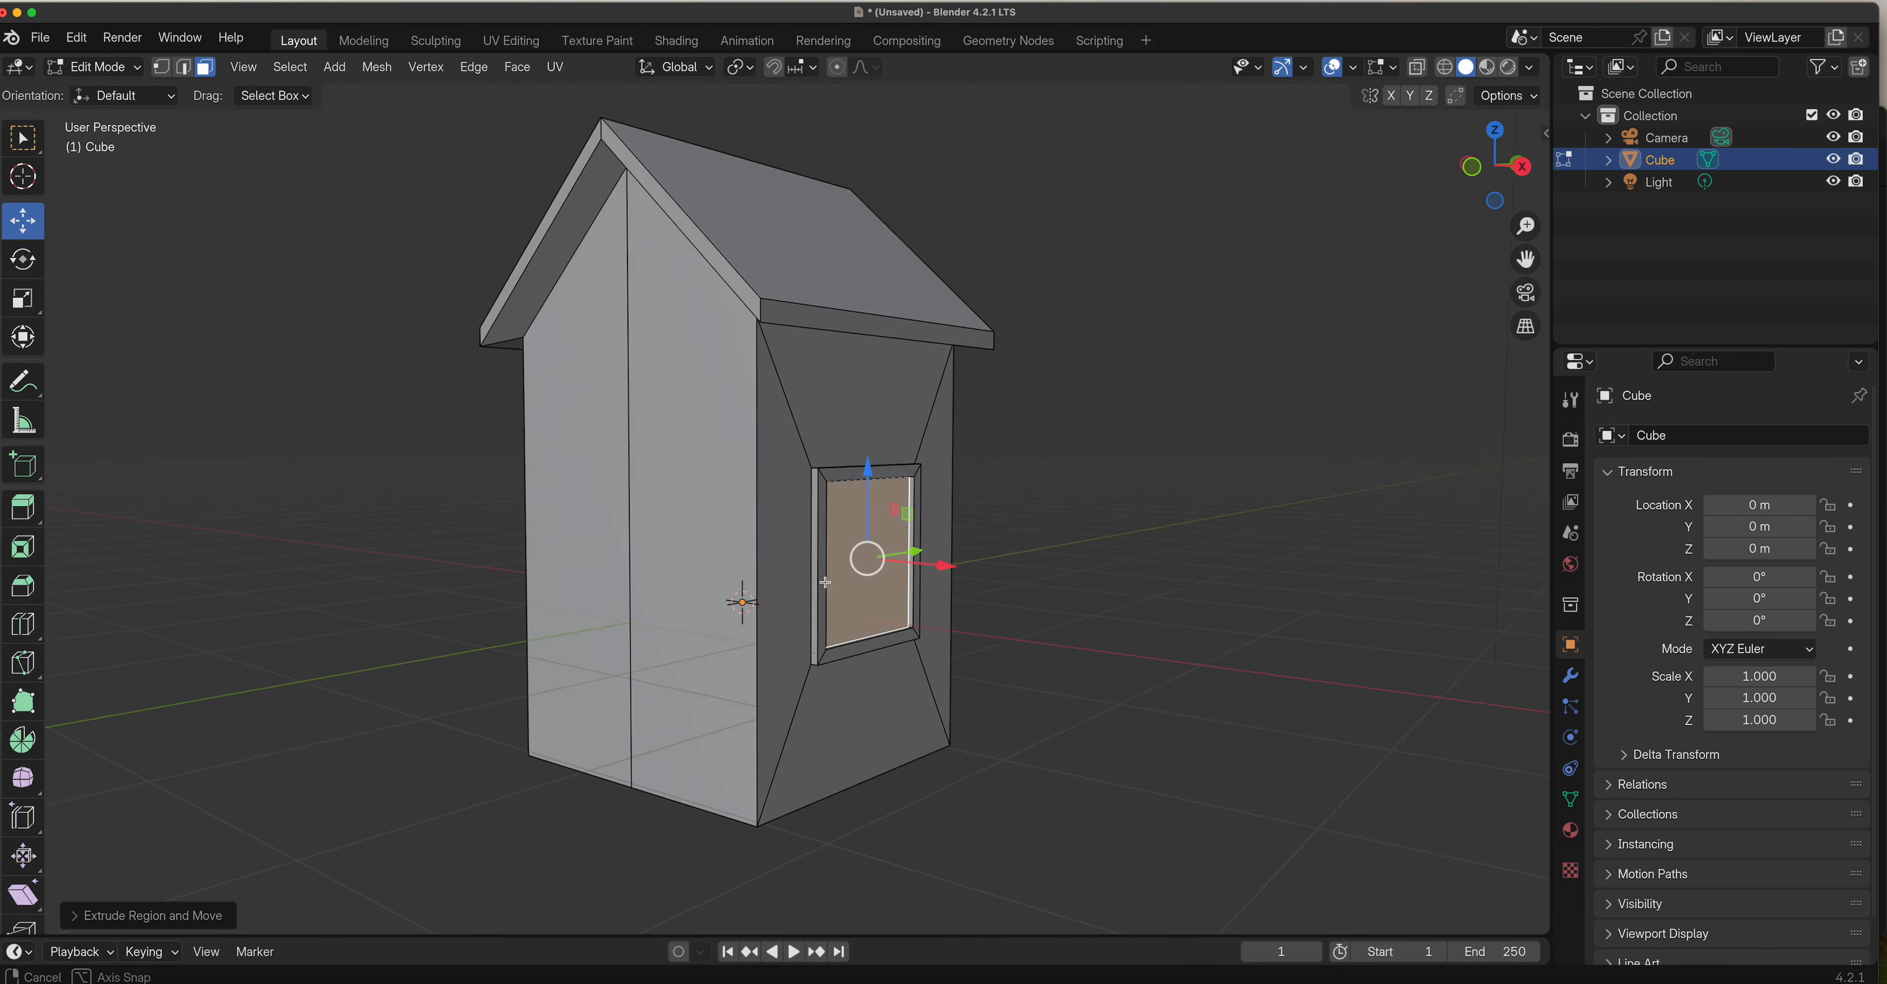
{"action": "left_click", "coordinate": [721, 621]}
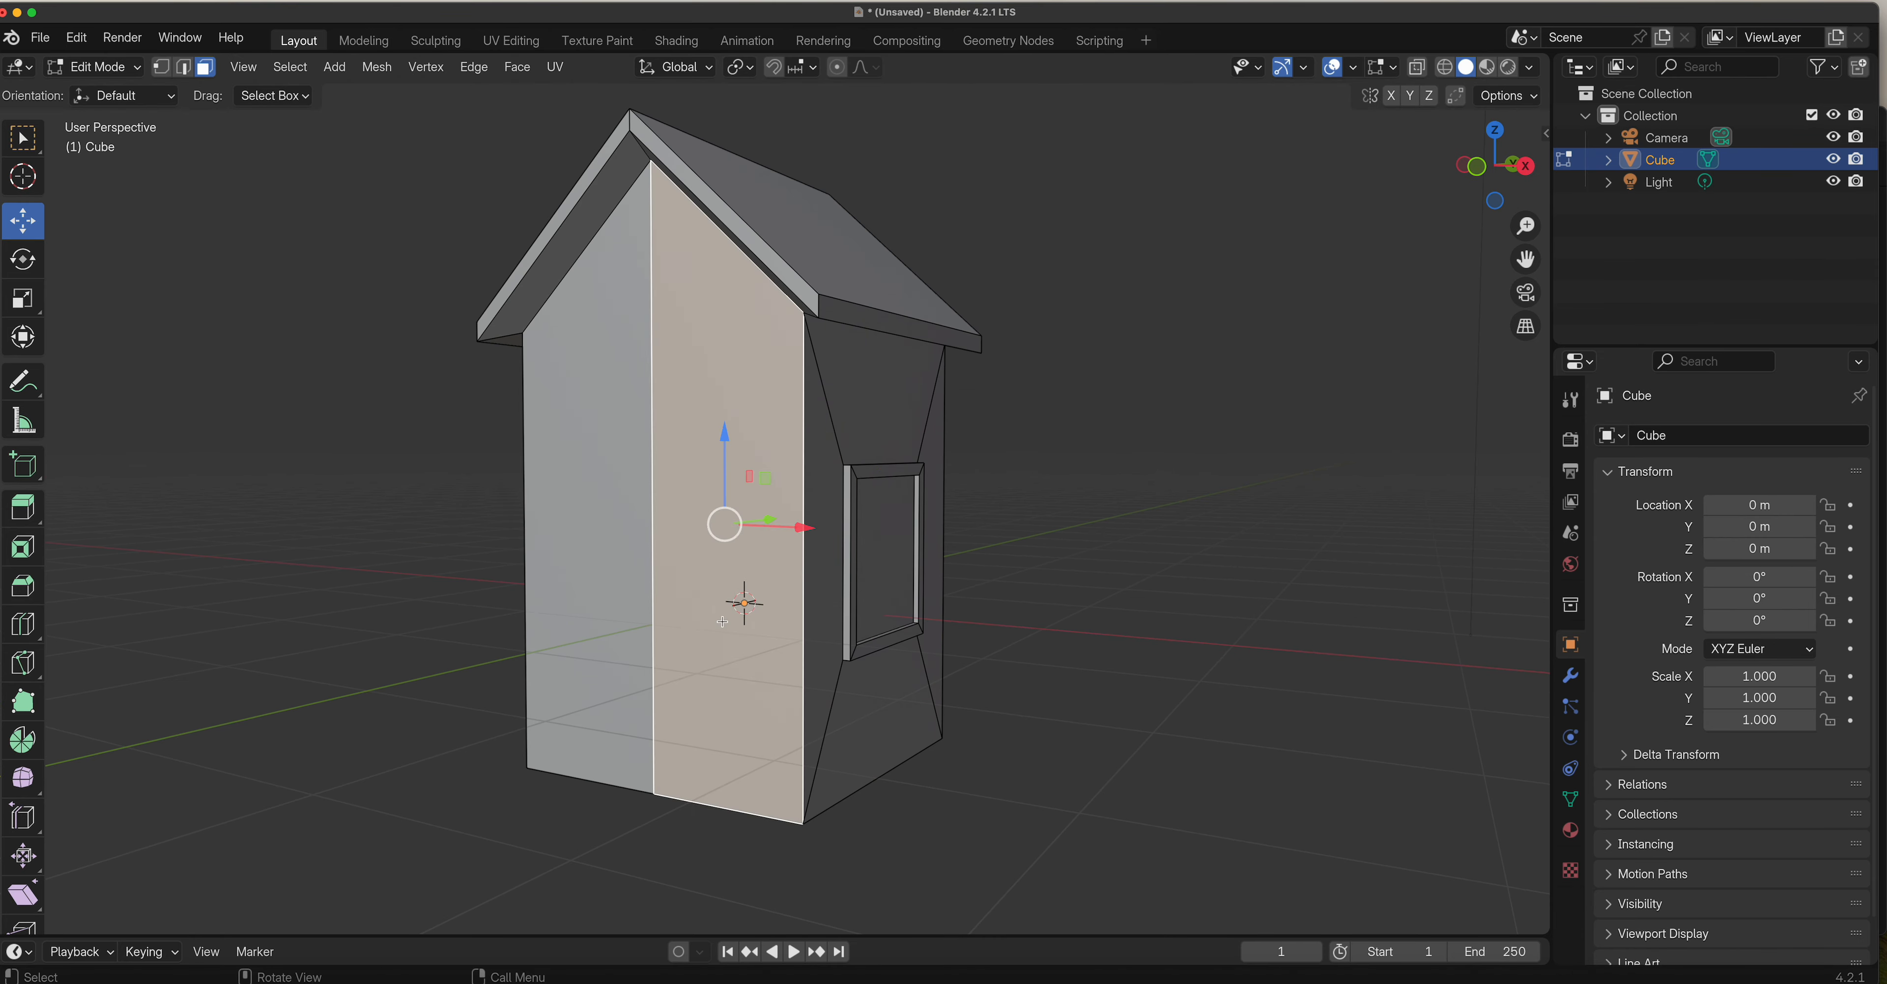
{"action": "key", "text": "i"}
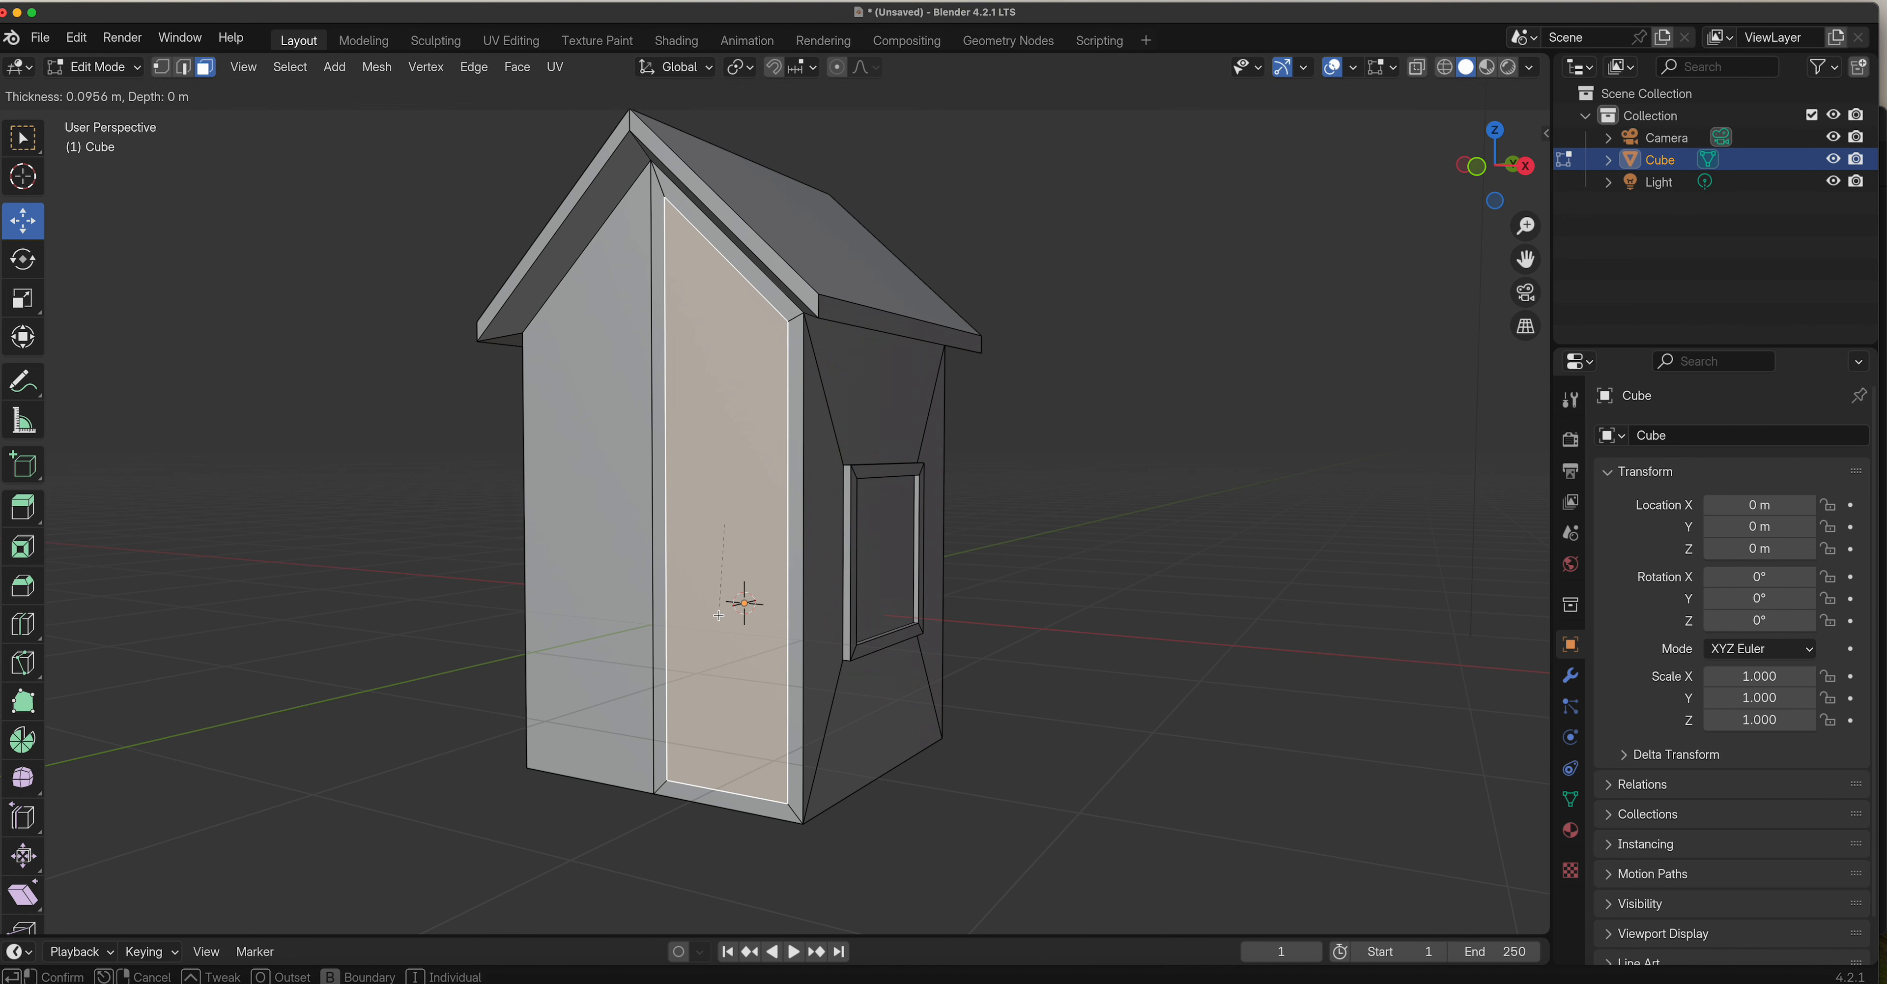
{"action": "left_click", "coordinate": [717, 613]}
Flatten the door inset's sloped top edge by scaling it to 0 along Z and lower it to door height.
{"action": "left_click", "coordinate": [729, 283]}
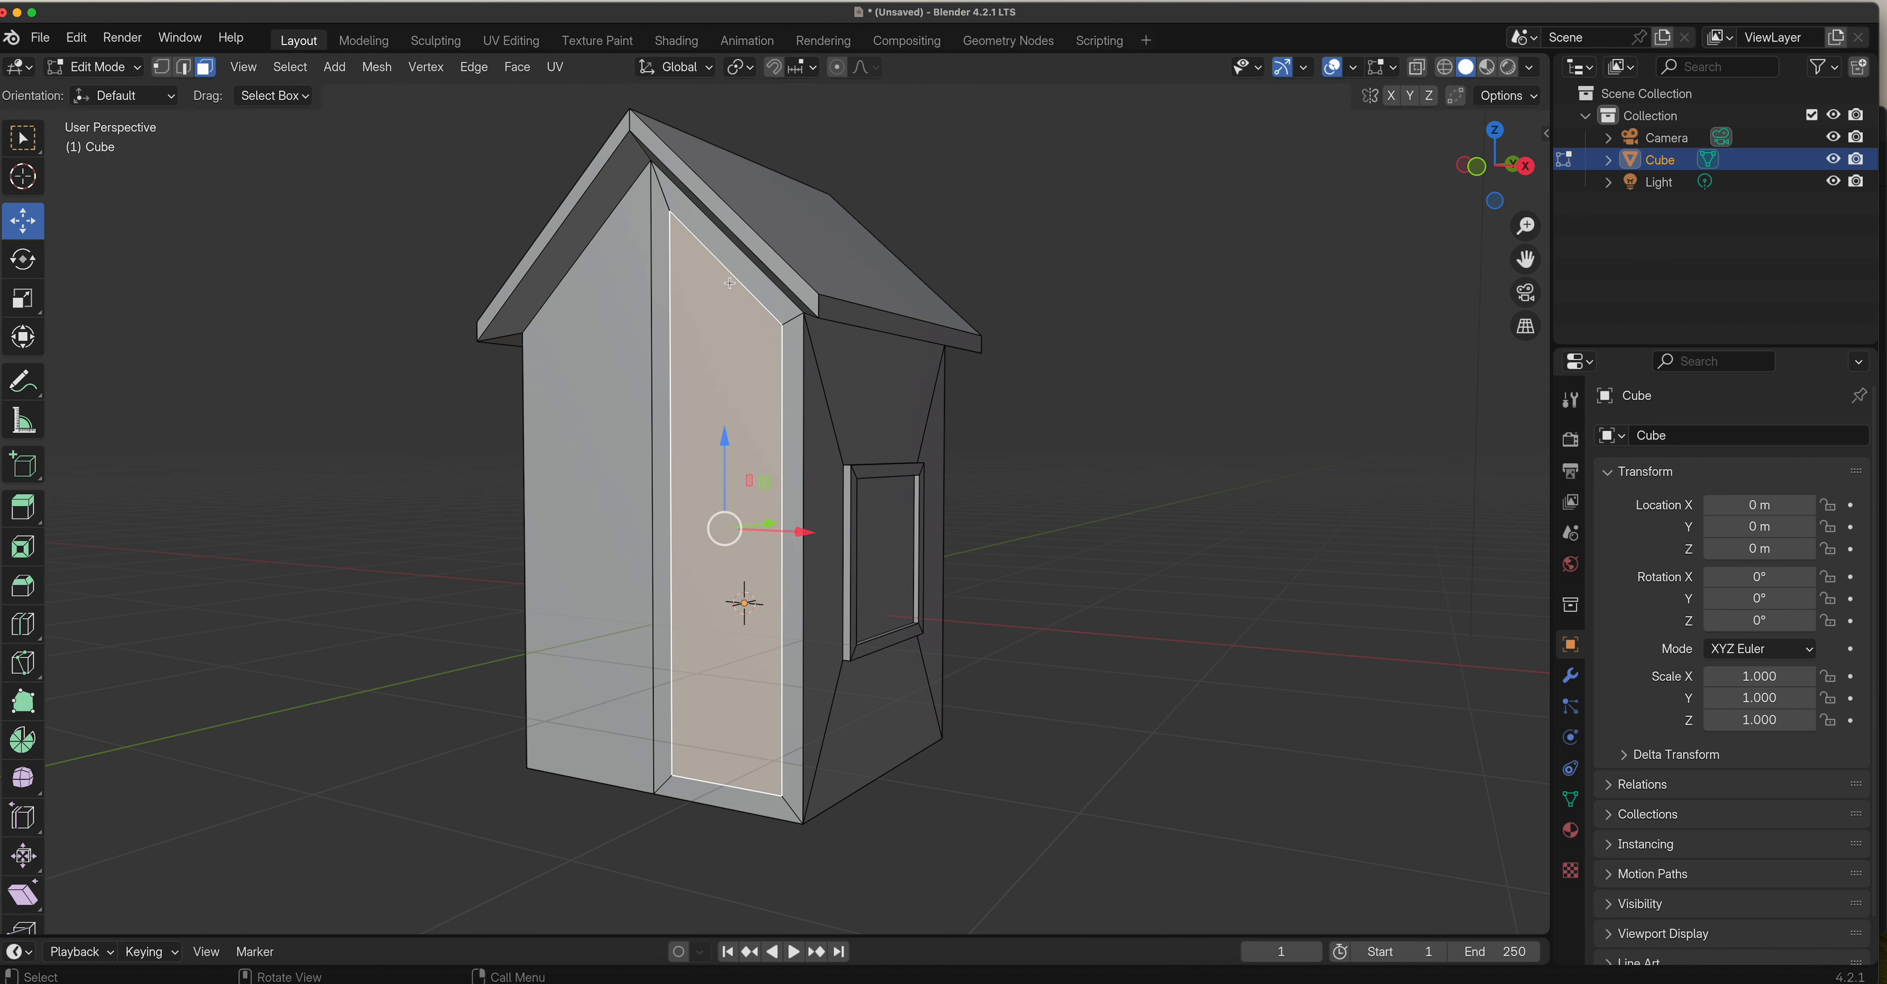
{"action": "key", "text": "2"}
{"action": "left_click", "coordinate": [735, 275]}
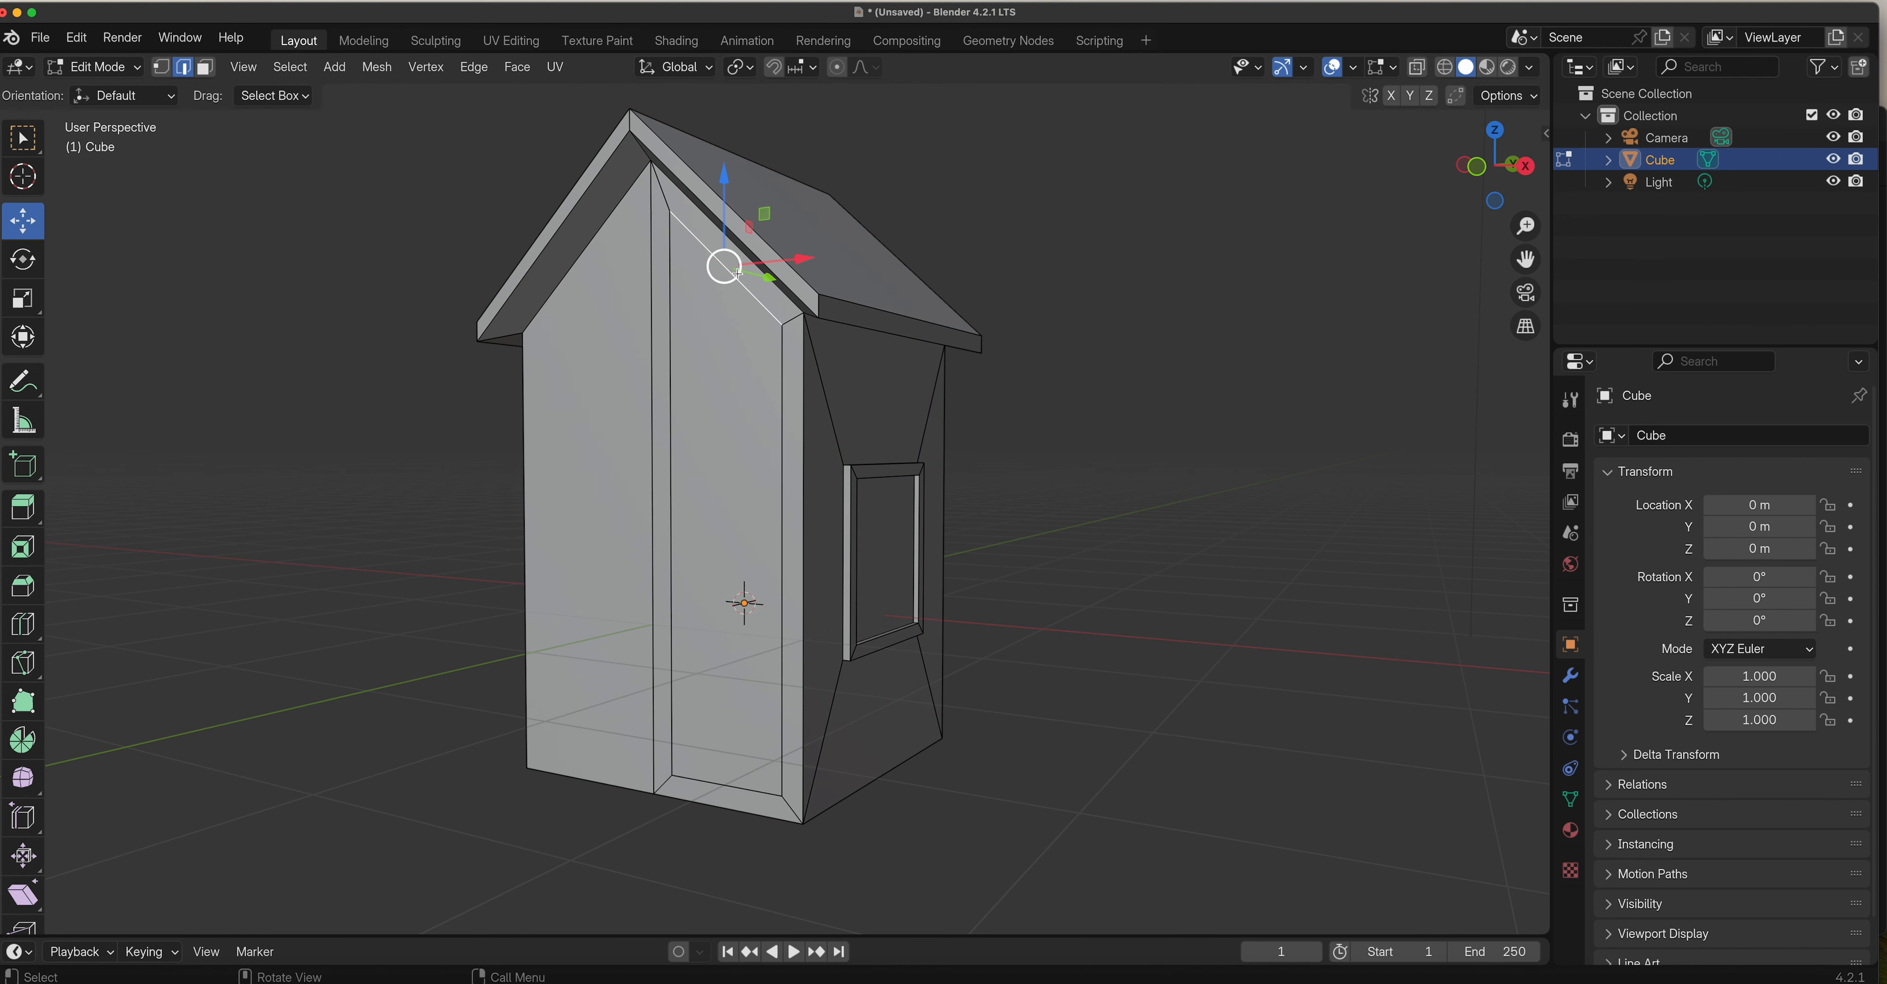
{"action": "key", "text": "s"}
{"action": "key", "text": "z"}
{"action": "key", "text": "0"}
{"action": "key", "text": "Return"}
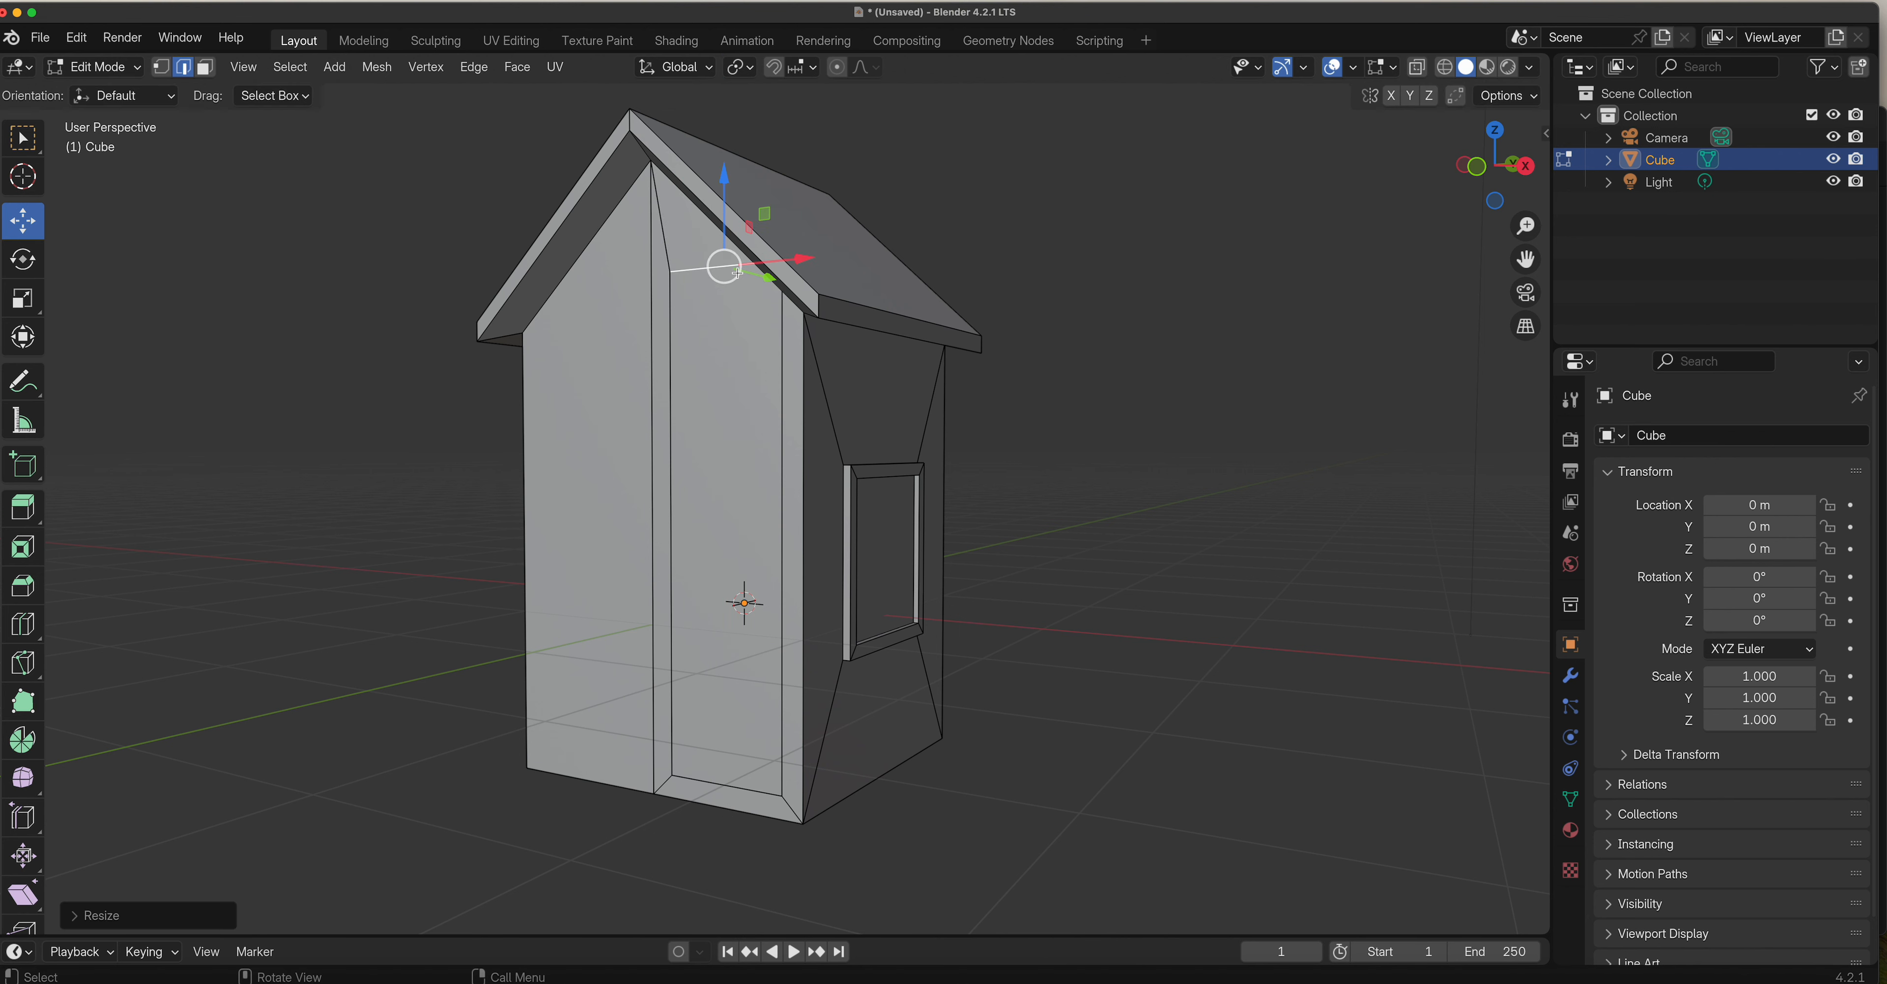
{"action": "key", "text": "g"}
{"action": "key", "text": "z"}
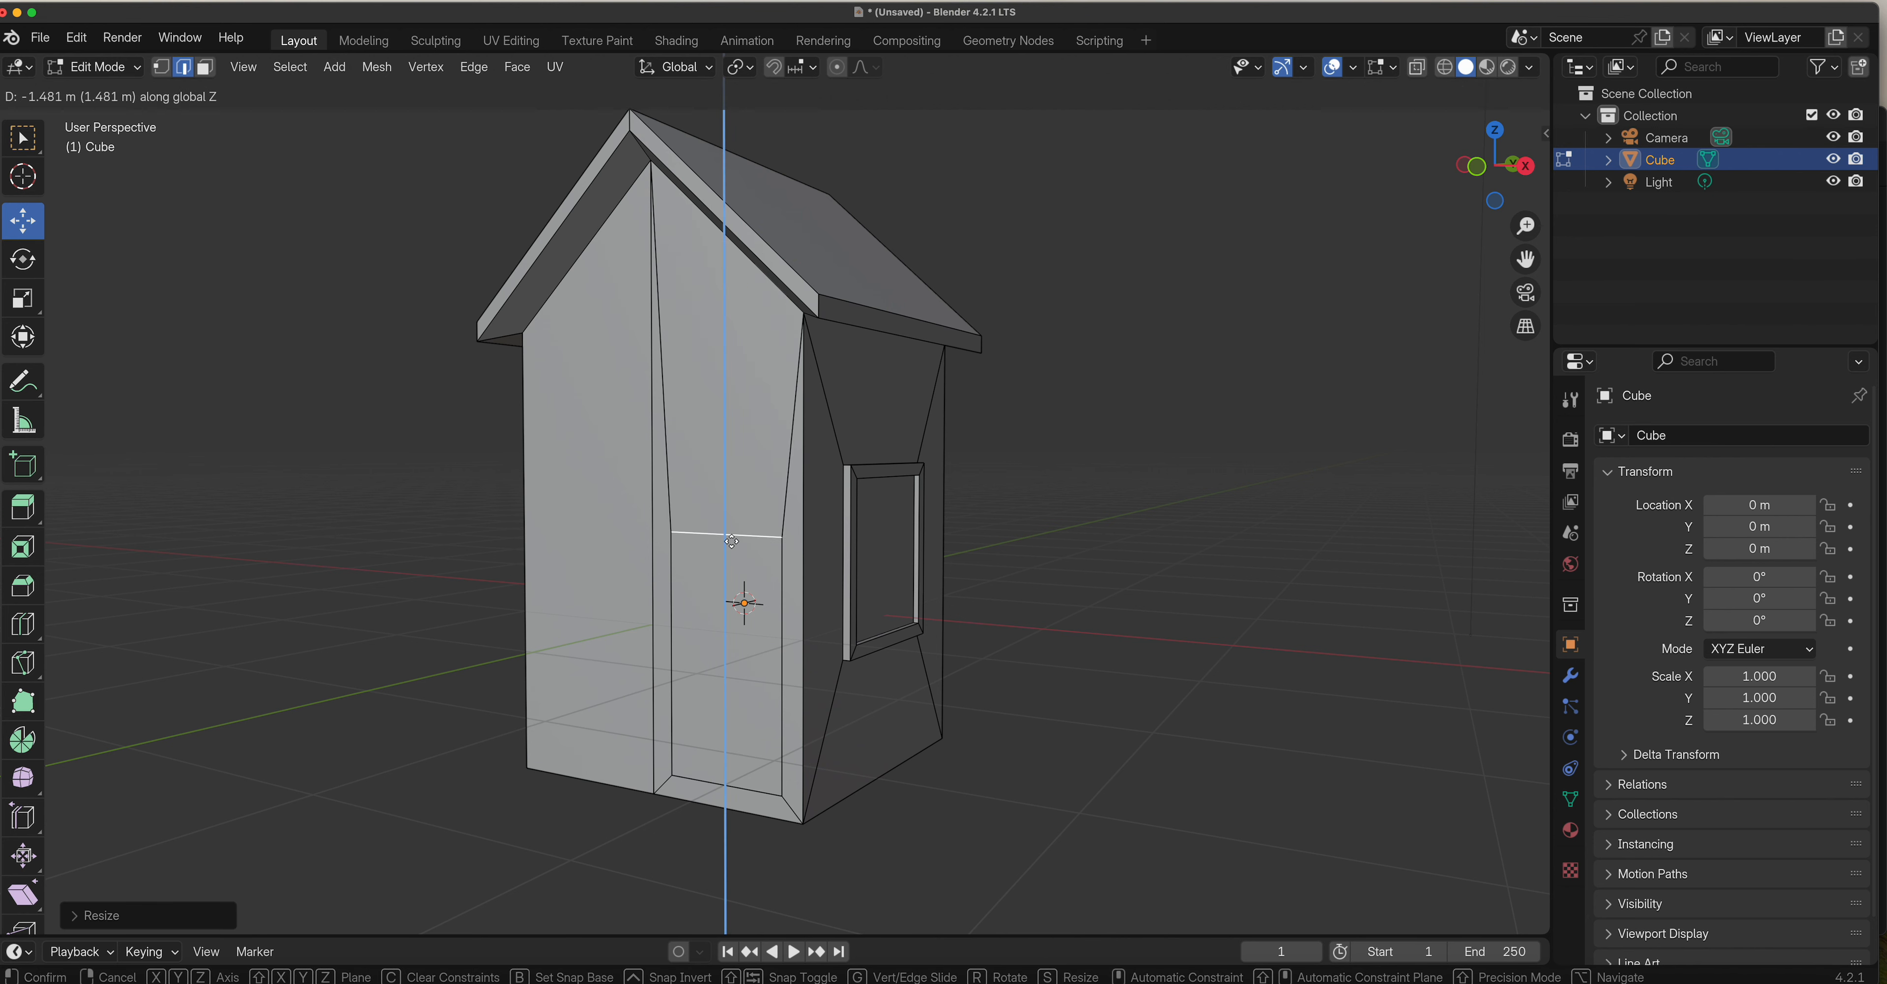
{"action": "left_click", "coordinate": [730, 454]}
Extrude the door face slightly outward from the front wall.
{"action": "key", "text": "3"}
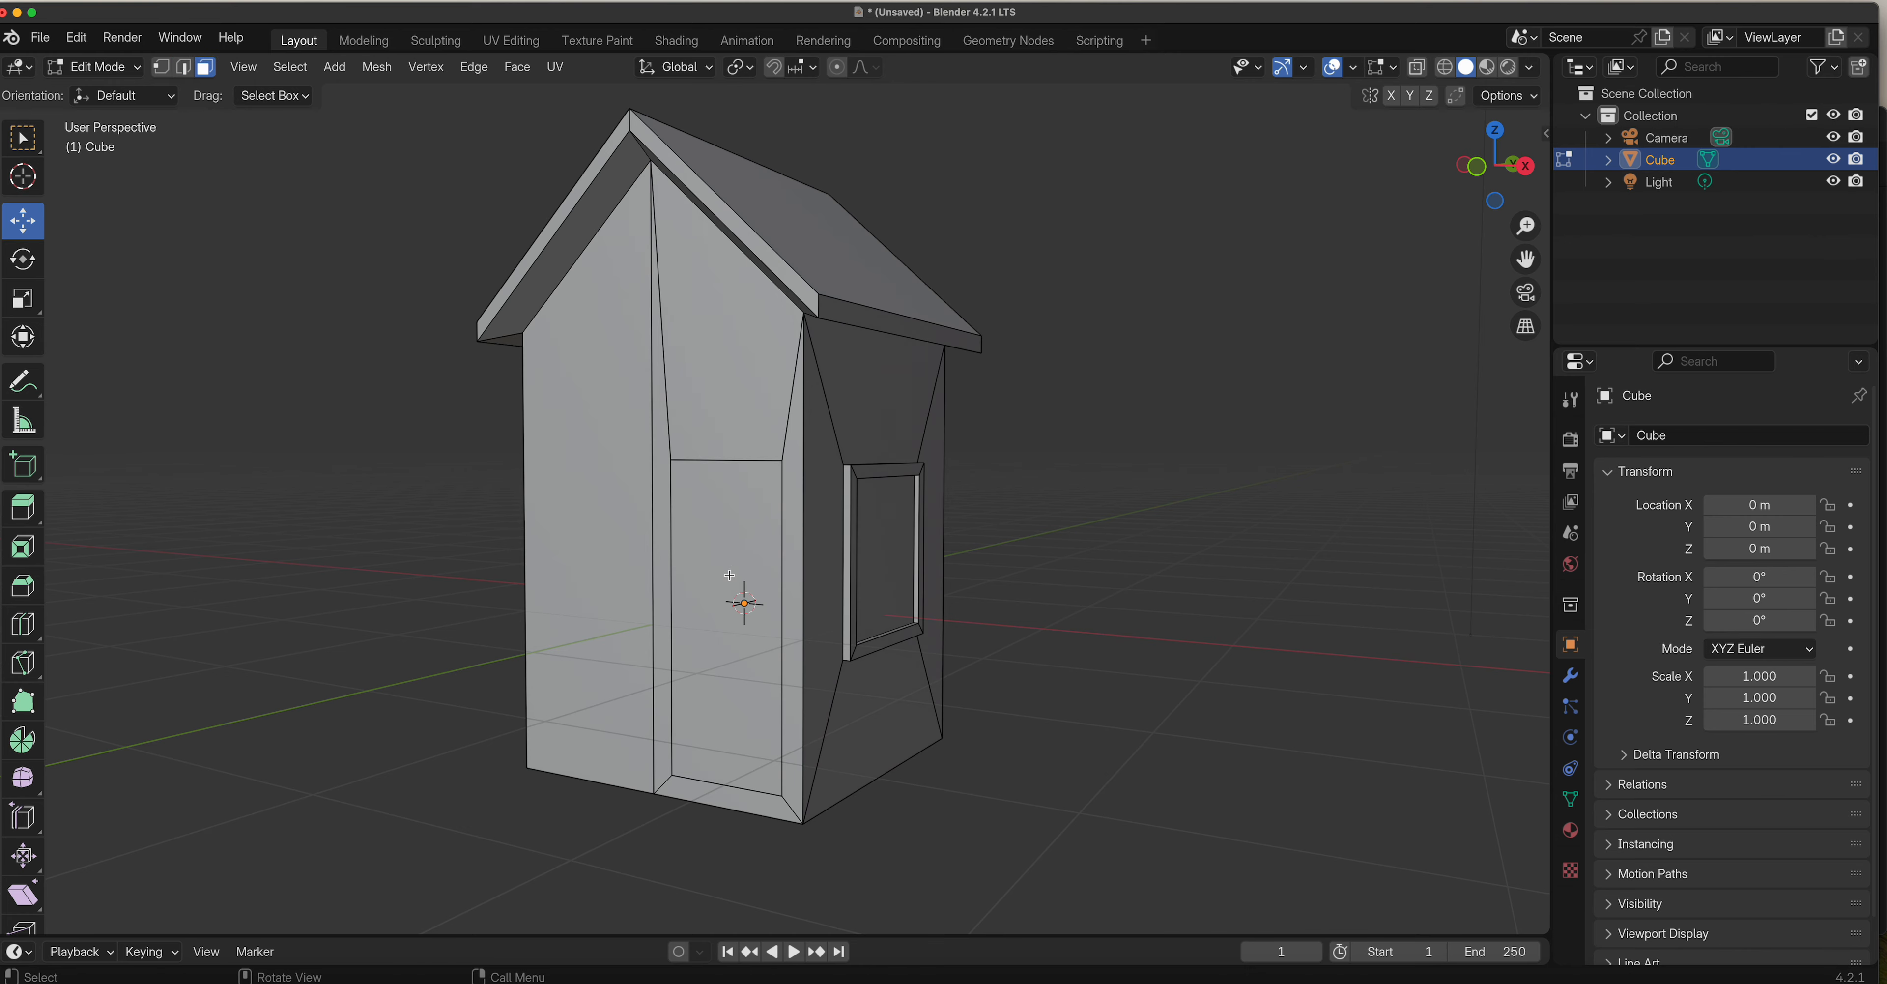
{"action": "left_click", "coordinate": [777, 564]}
{"action": "middle_click_drag", "start_coordinate": [754, 576], "coordinate": [761, 579]}
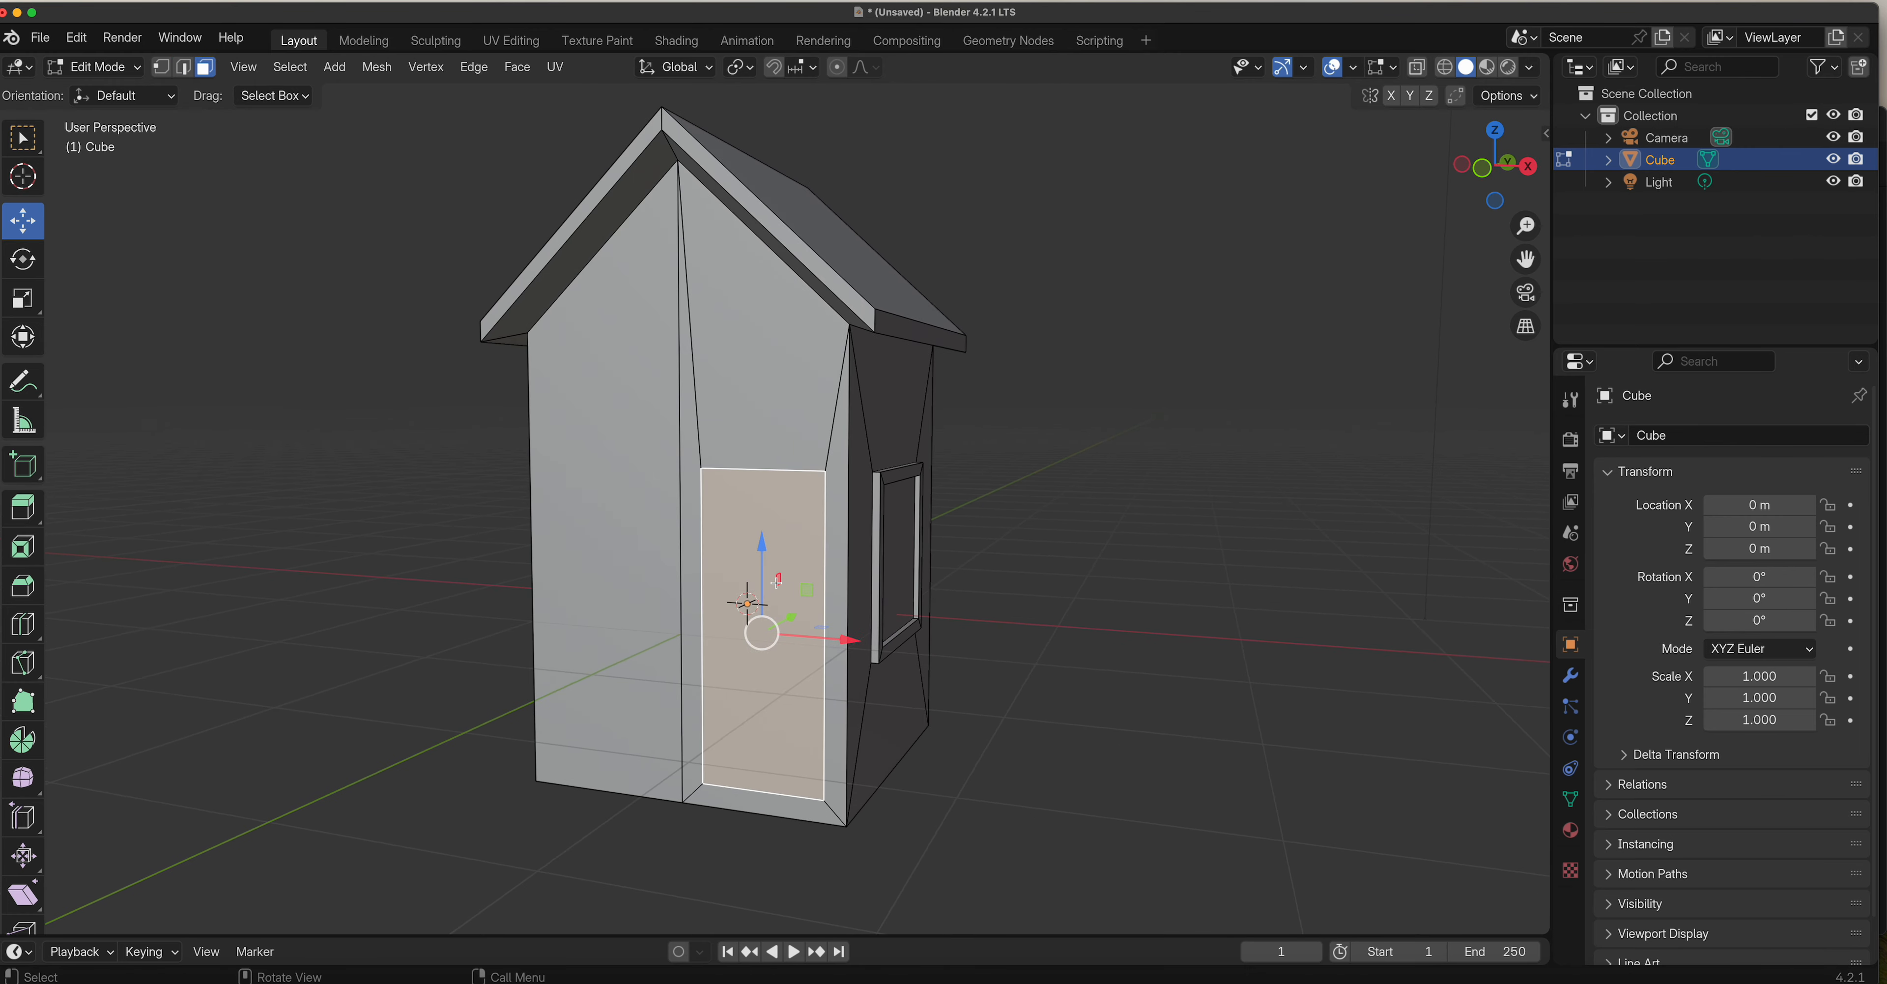
{"action": "key", "text": "g"}
{"action": "key", "text": "z"}
{"action": "key", "text": "z"}
{"action": "key", "text": "Escape"}
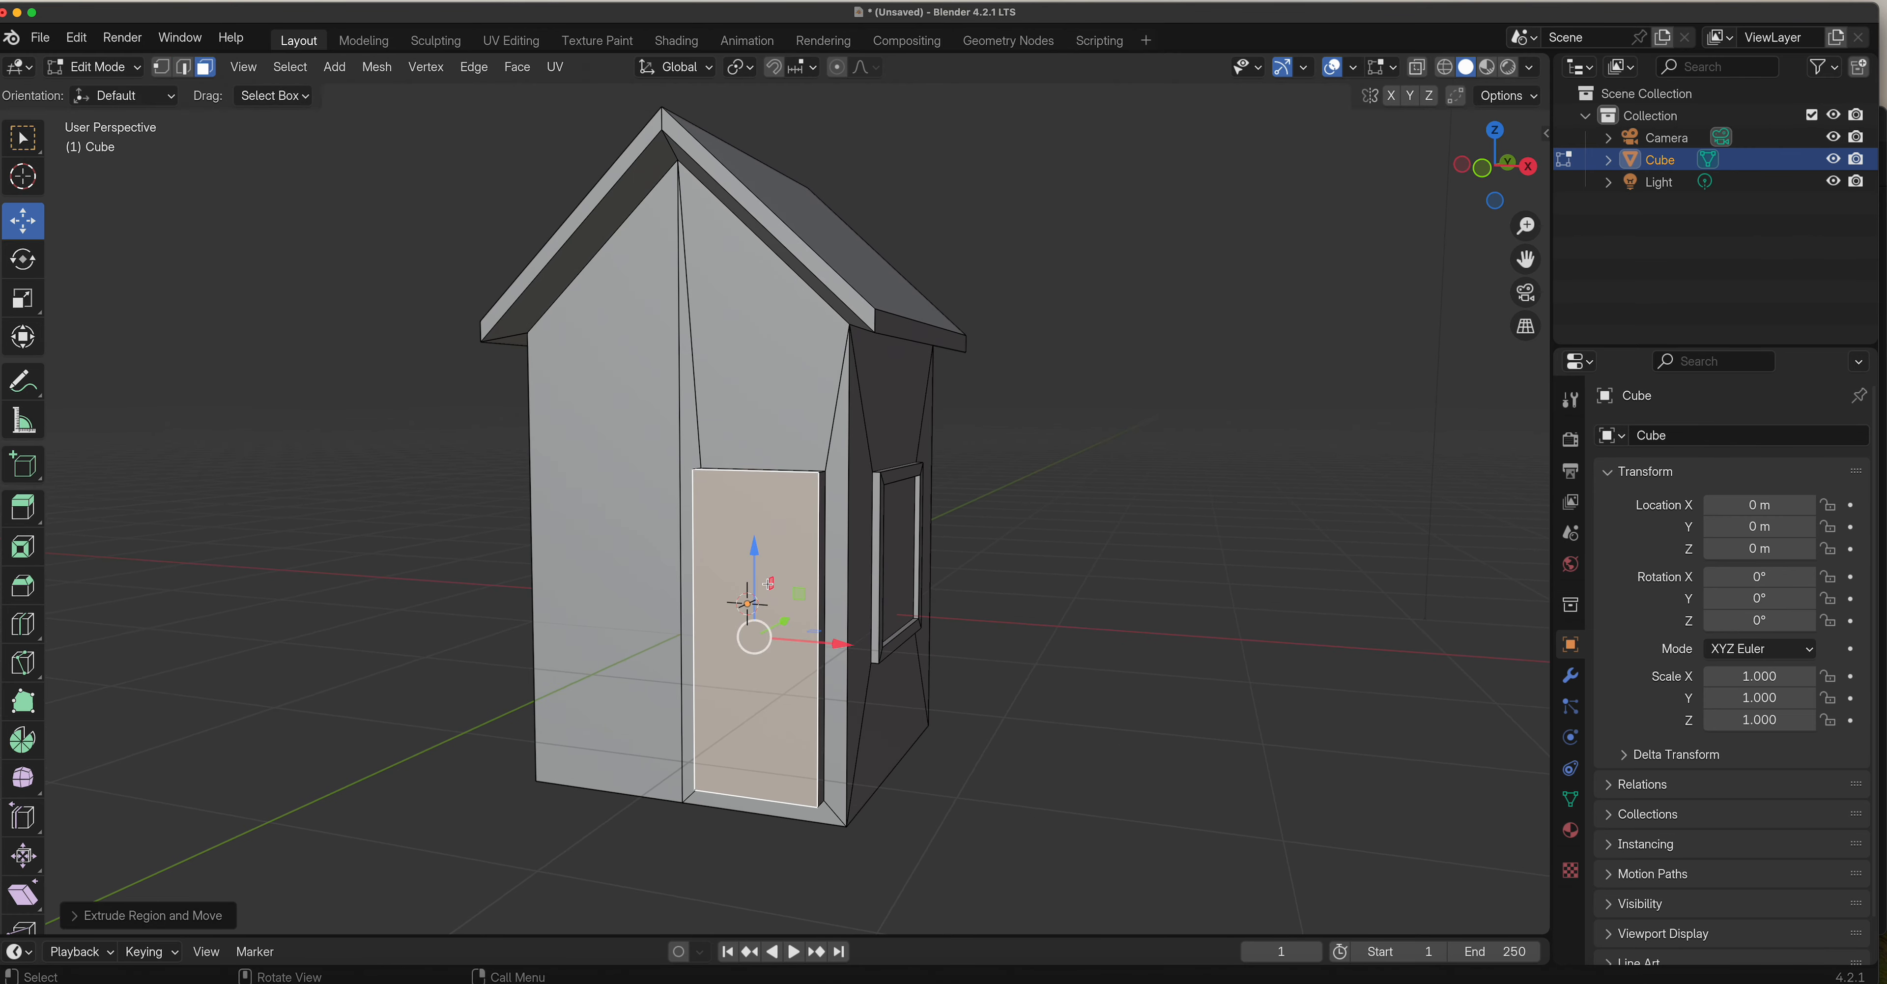
Inset the raised door face by a narrow border and extrude the inner face inward to leave a door frame.
{"action": "key", "text": "i"}
{"action": "left_click", "coordinate": [762, 586]}
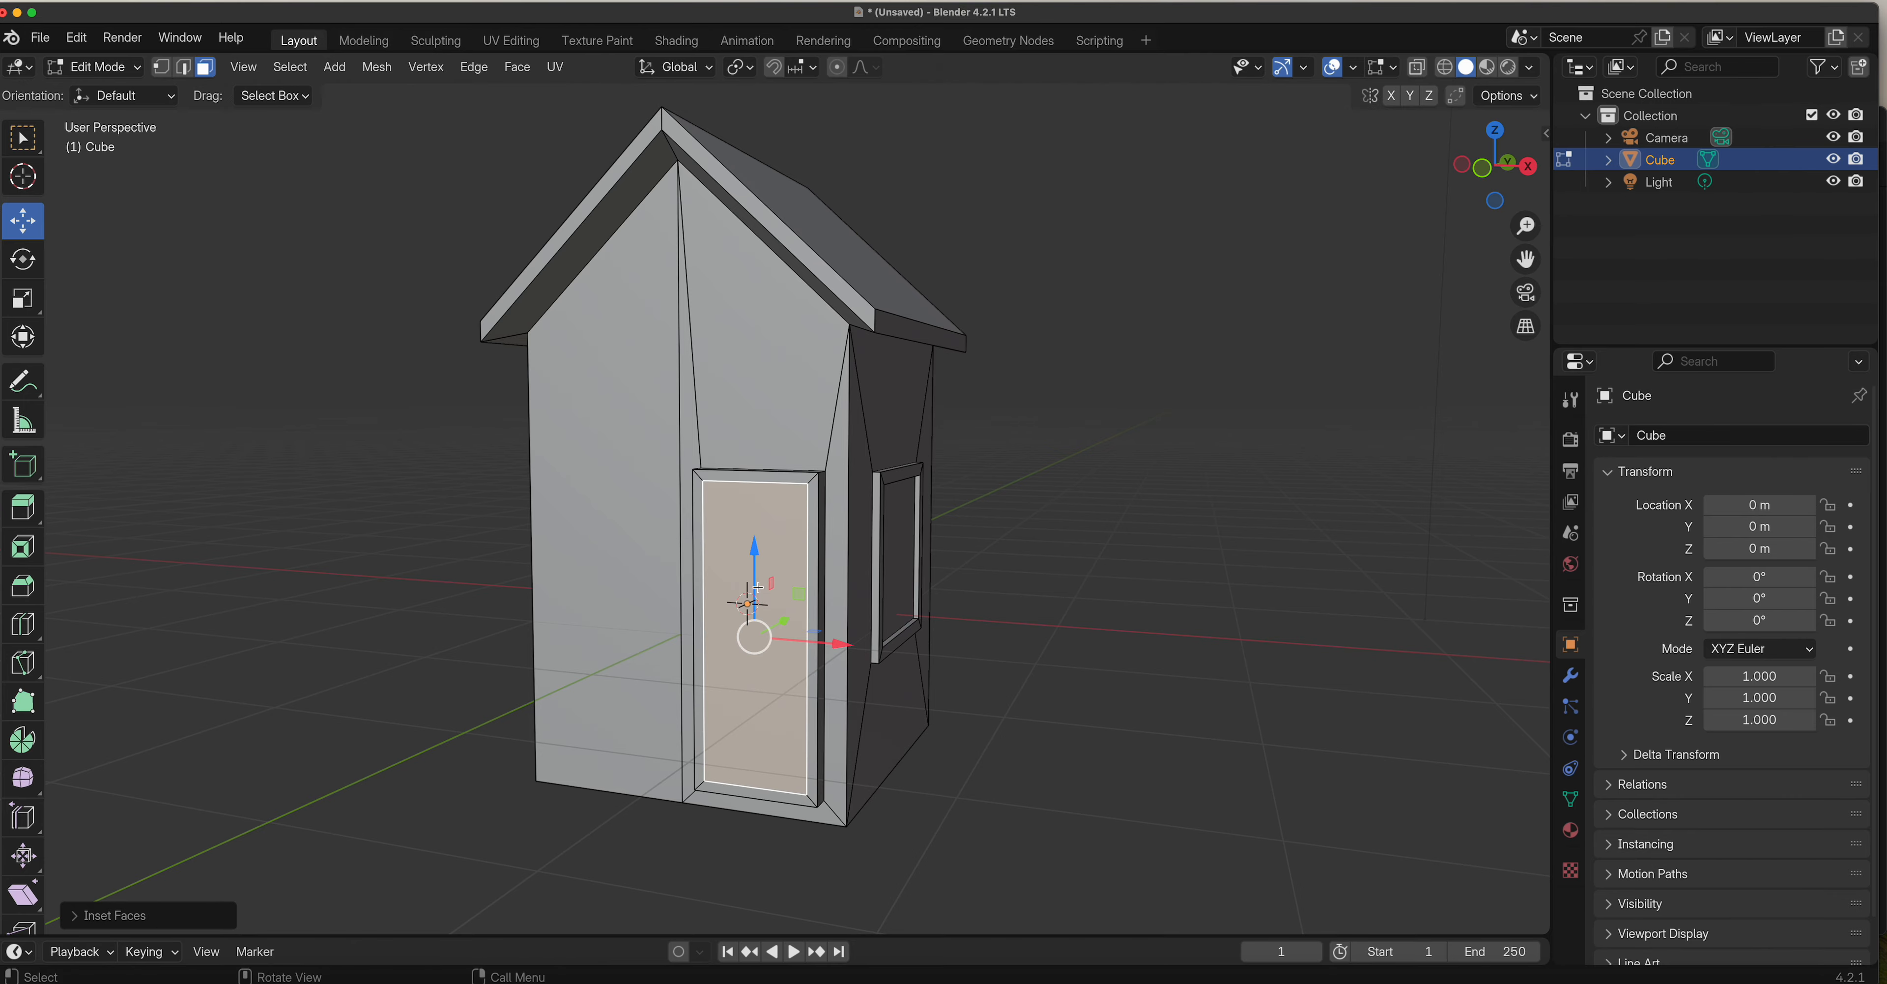
{"action": "key", "text": "g"}
{"action": "key", "text": "z"}
{"action": "key", "text": "z"}
{"action": "left_click", "coordinate": [758, 586]}
Inset the left half of the gabled front wall to start a second window beside the door.
{"action": "mouse_move", "coordinate": [758, 586]}
{"action": "middle_mouse_down"}
{"action": "mouse_move", "coordinate": [724, 594]}
{"action": "mouse_move", "coordinate": [741, 598]}
{"action": "middle_mouse_up"}
{"action": "scroll", "coordinate": [644, 430], "scroll_direction": "up", "scroll_amount": 3}
{"action": "middle_click_drag", "start_coordinate": [643, 429], "coordinate": [1019, 380]}
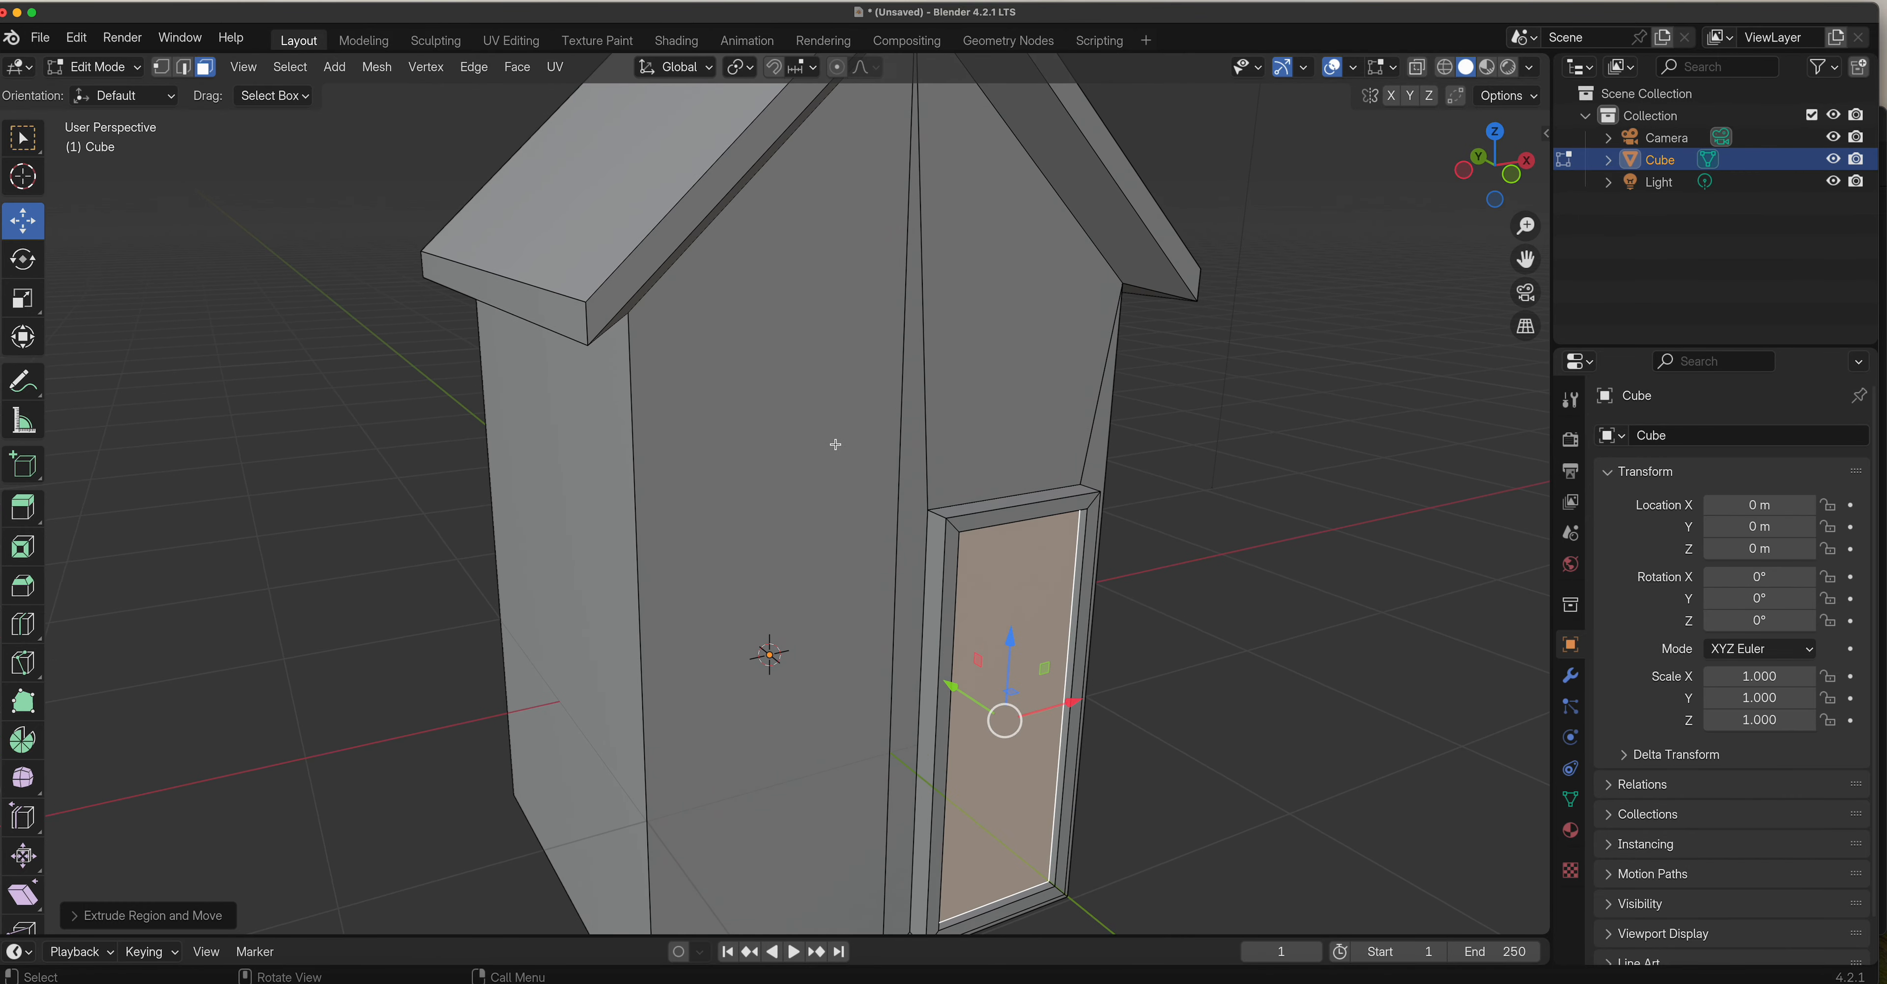
{"action": "middle_click_drag", "start_coordinate": [835, 444], "coordinate": [981, 405]}
{"action": "middle_click_drag", "start_coordinate": [814, 527], "coordinate": [625, 544]}
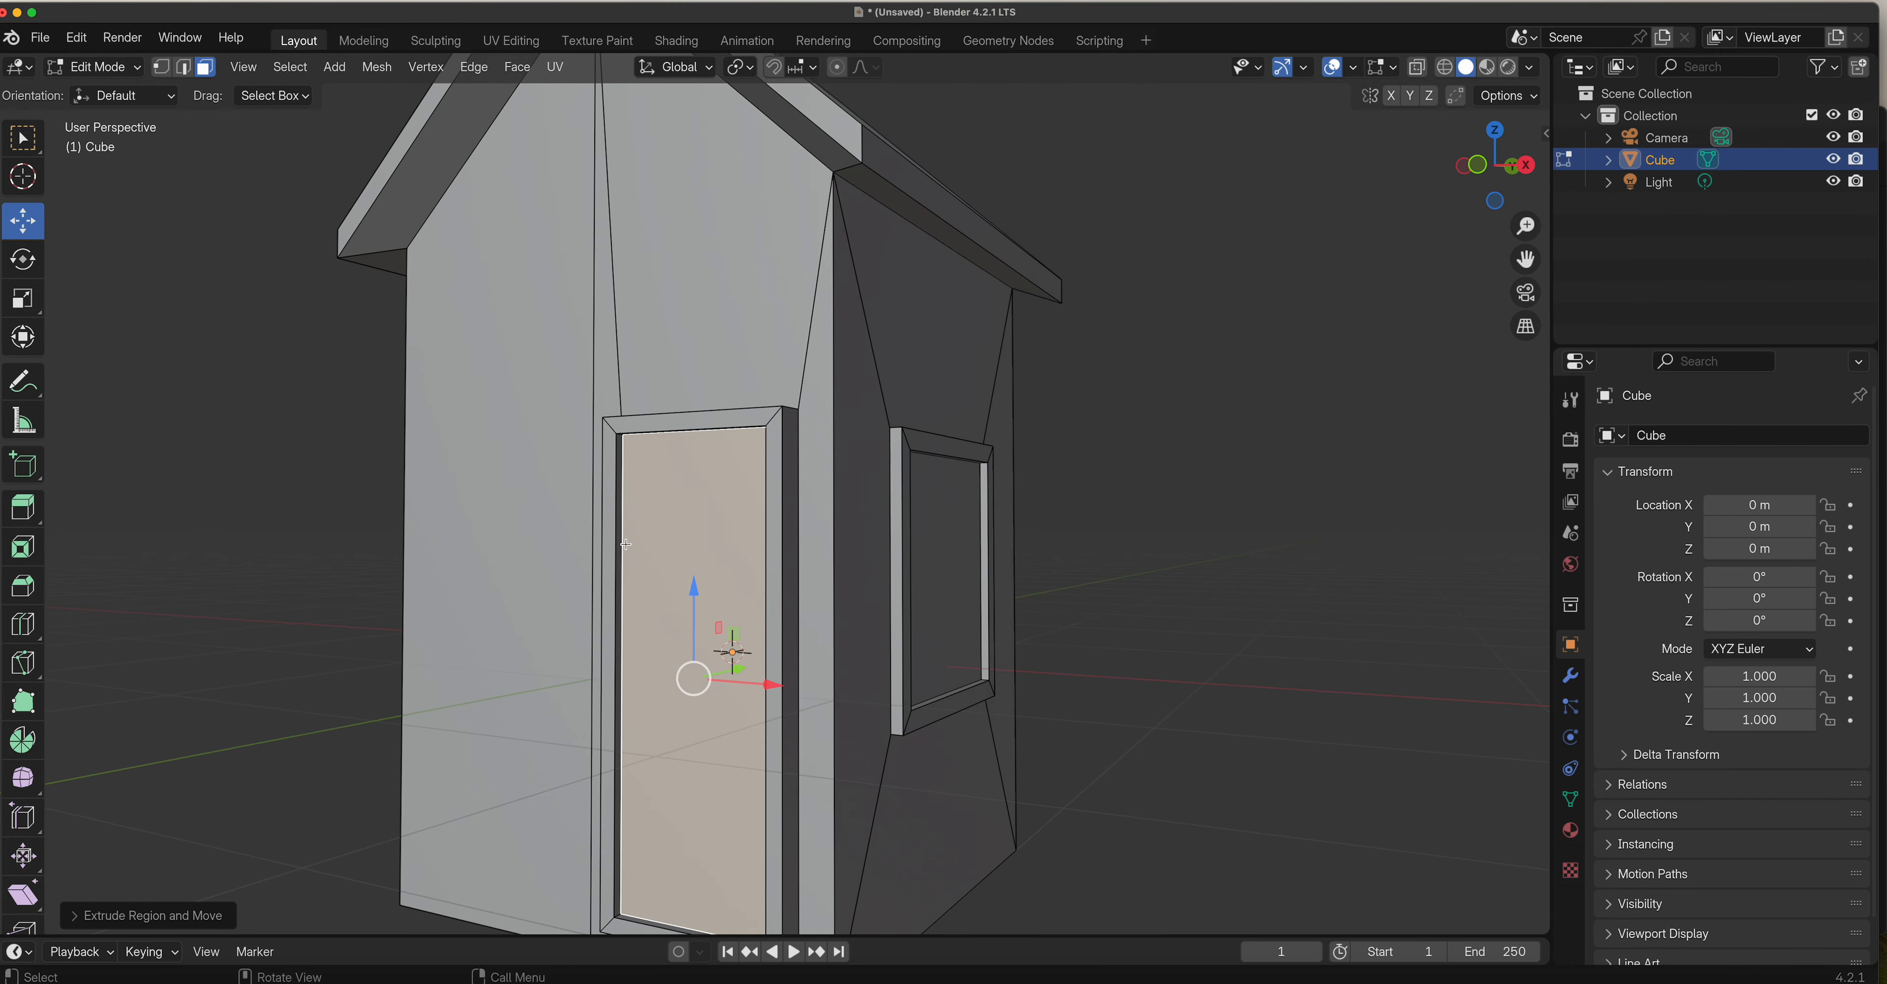
{"action": "left_click", "coordinate": [516, 532]}
{"action": "key", "text": "i"}
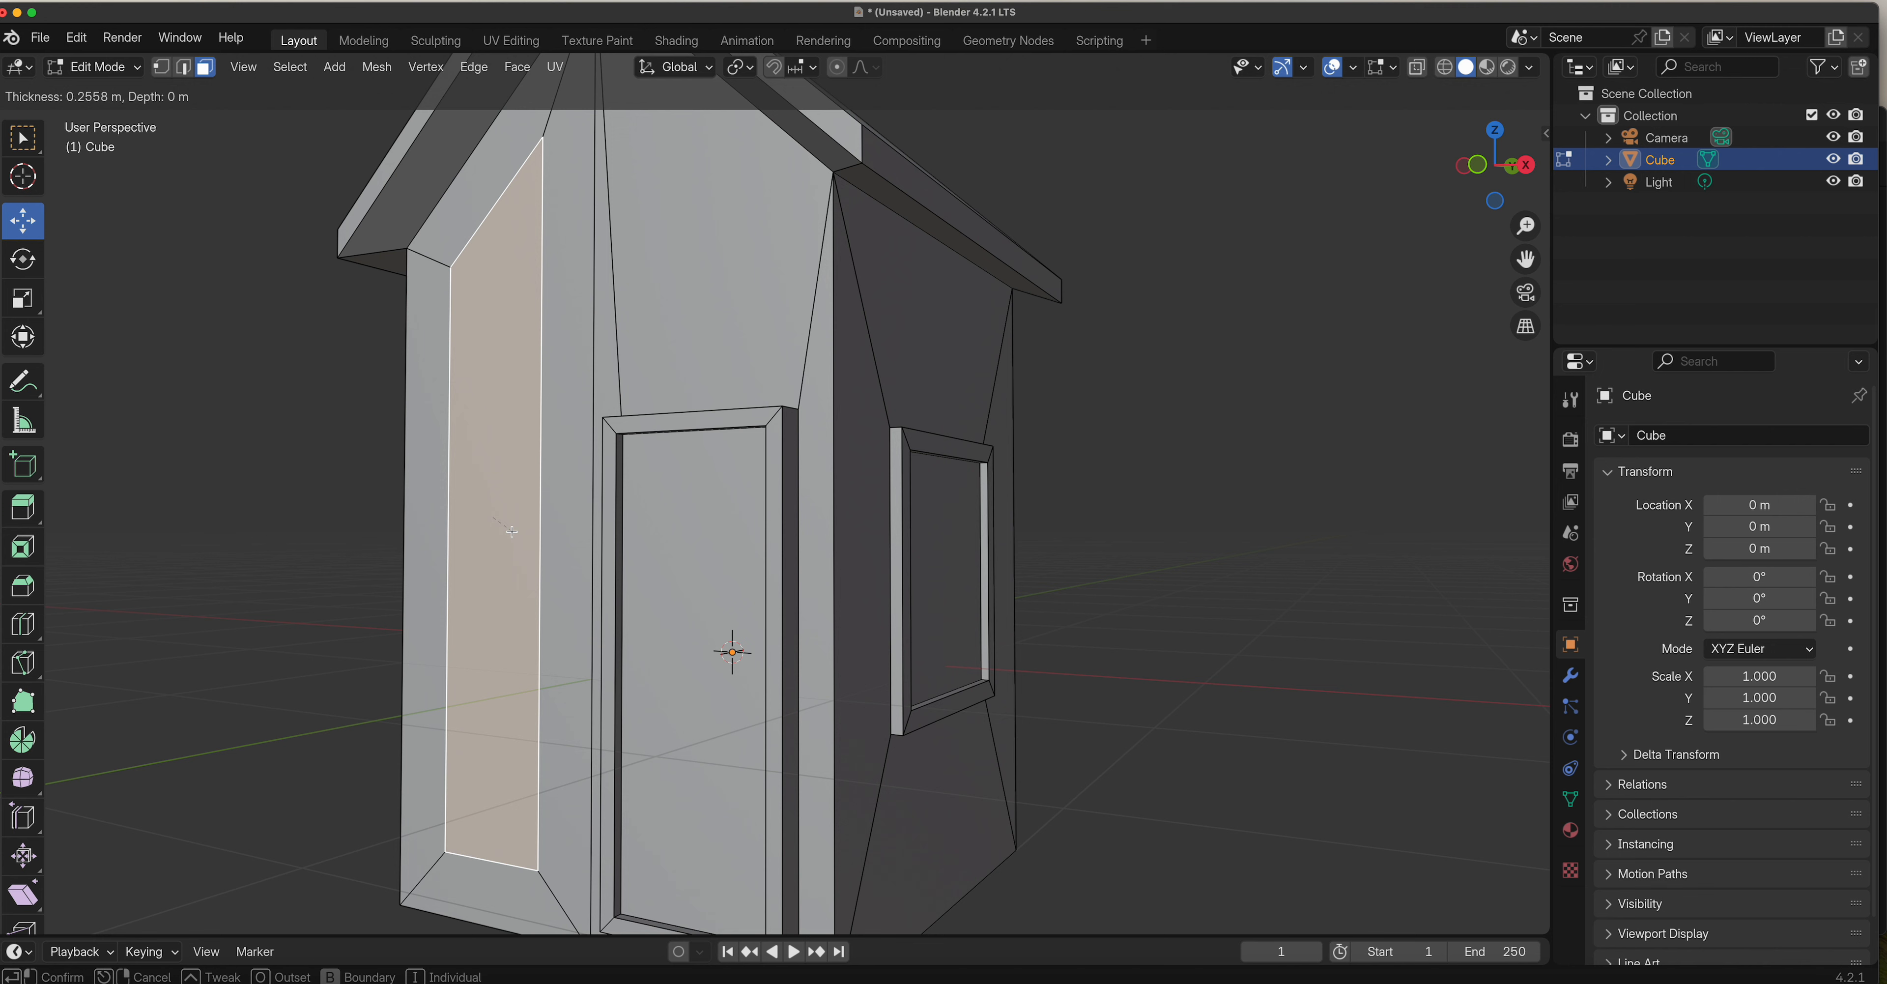
{"action": "left_click", "coordinate": [514, 533]}
Flatten the left inset's sloped top edge by scaling it to 0 along Z and lower it about 0.9 m.
{"action": "key", "text": "2"}
{"action": "left_click", "coordinate": [480, 201]}
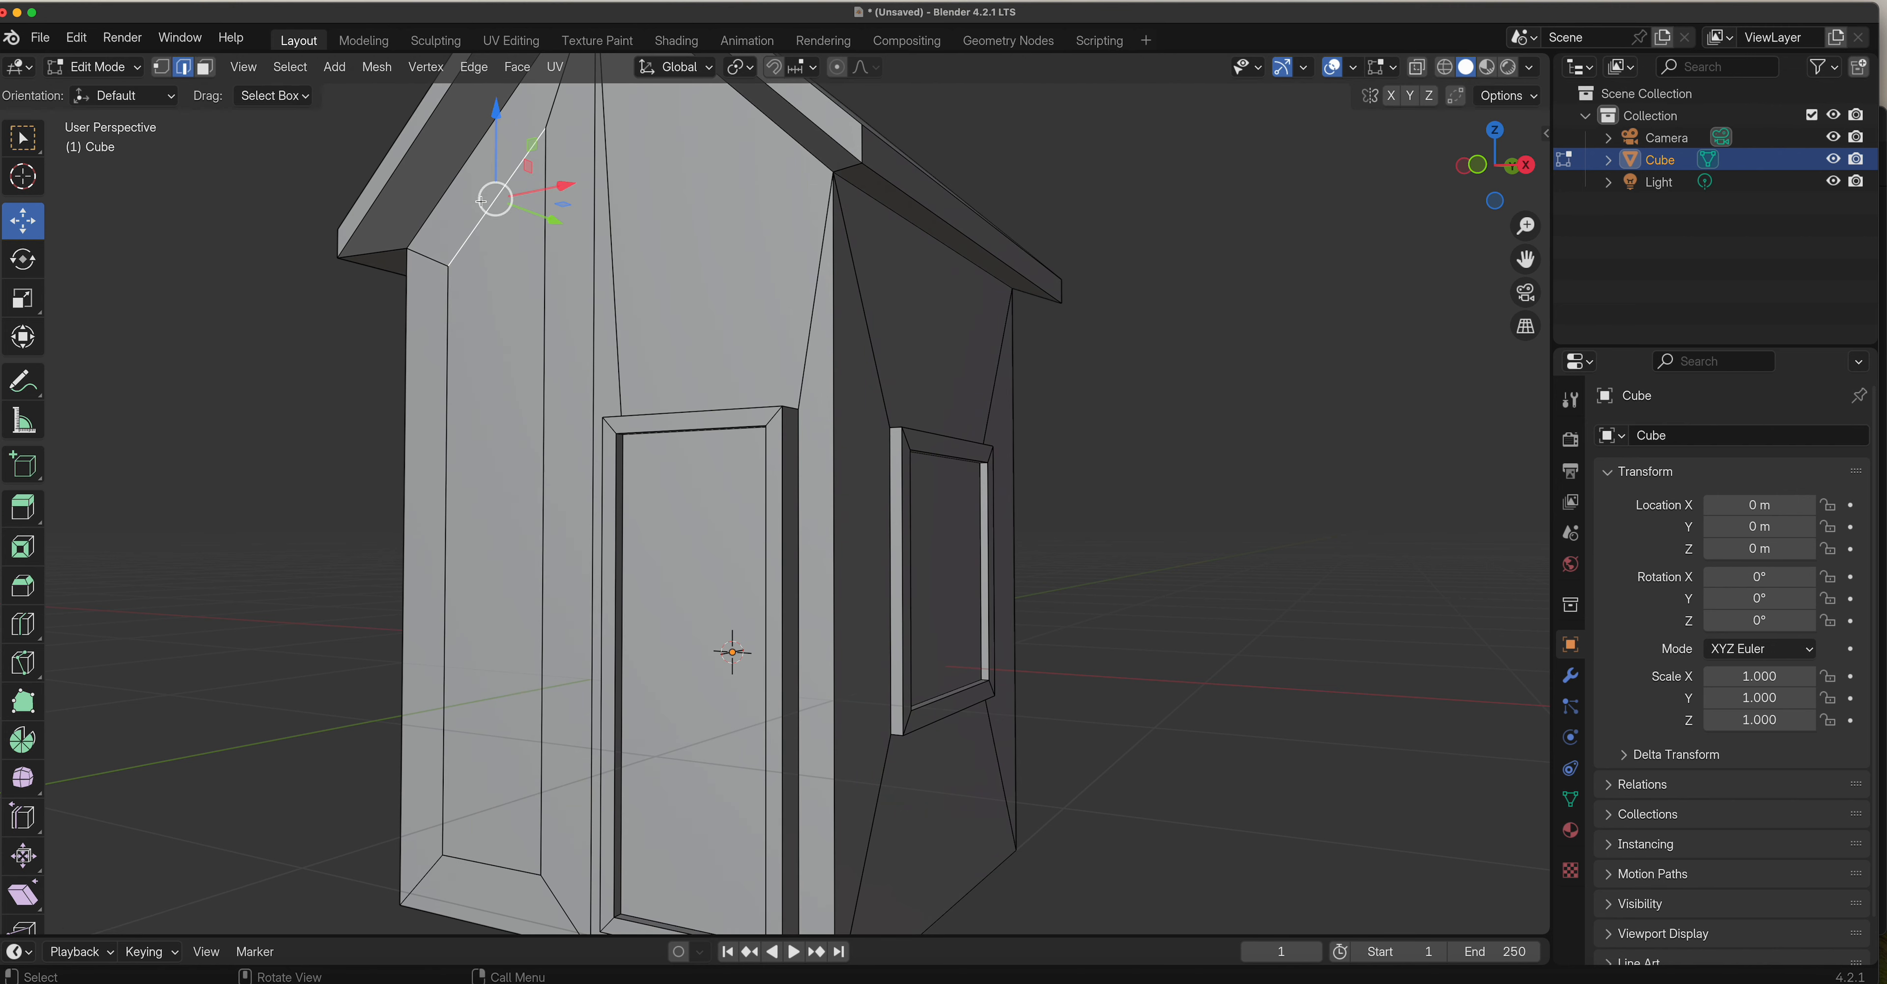
{"action": "key", "text": "s"}
{"action": "key", "text": "z"}
{"action": "key", "text": "0"}
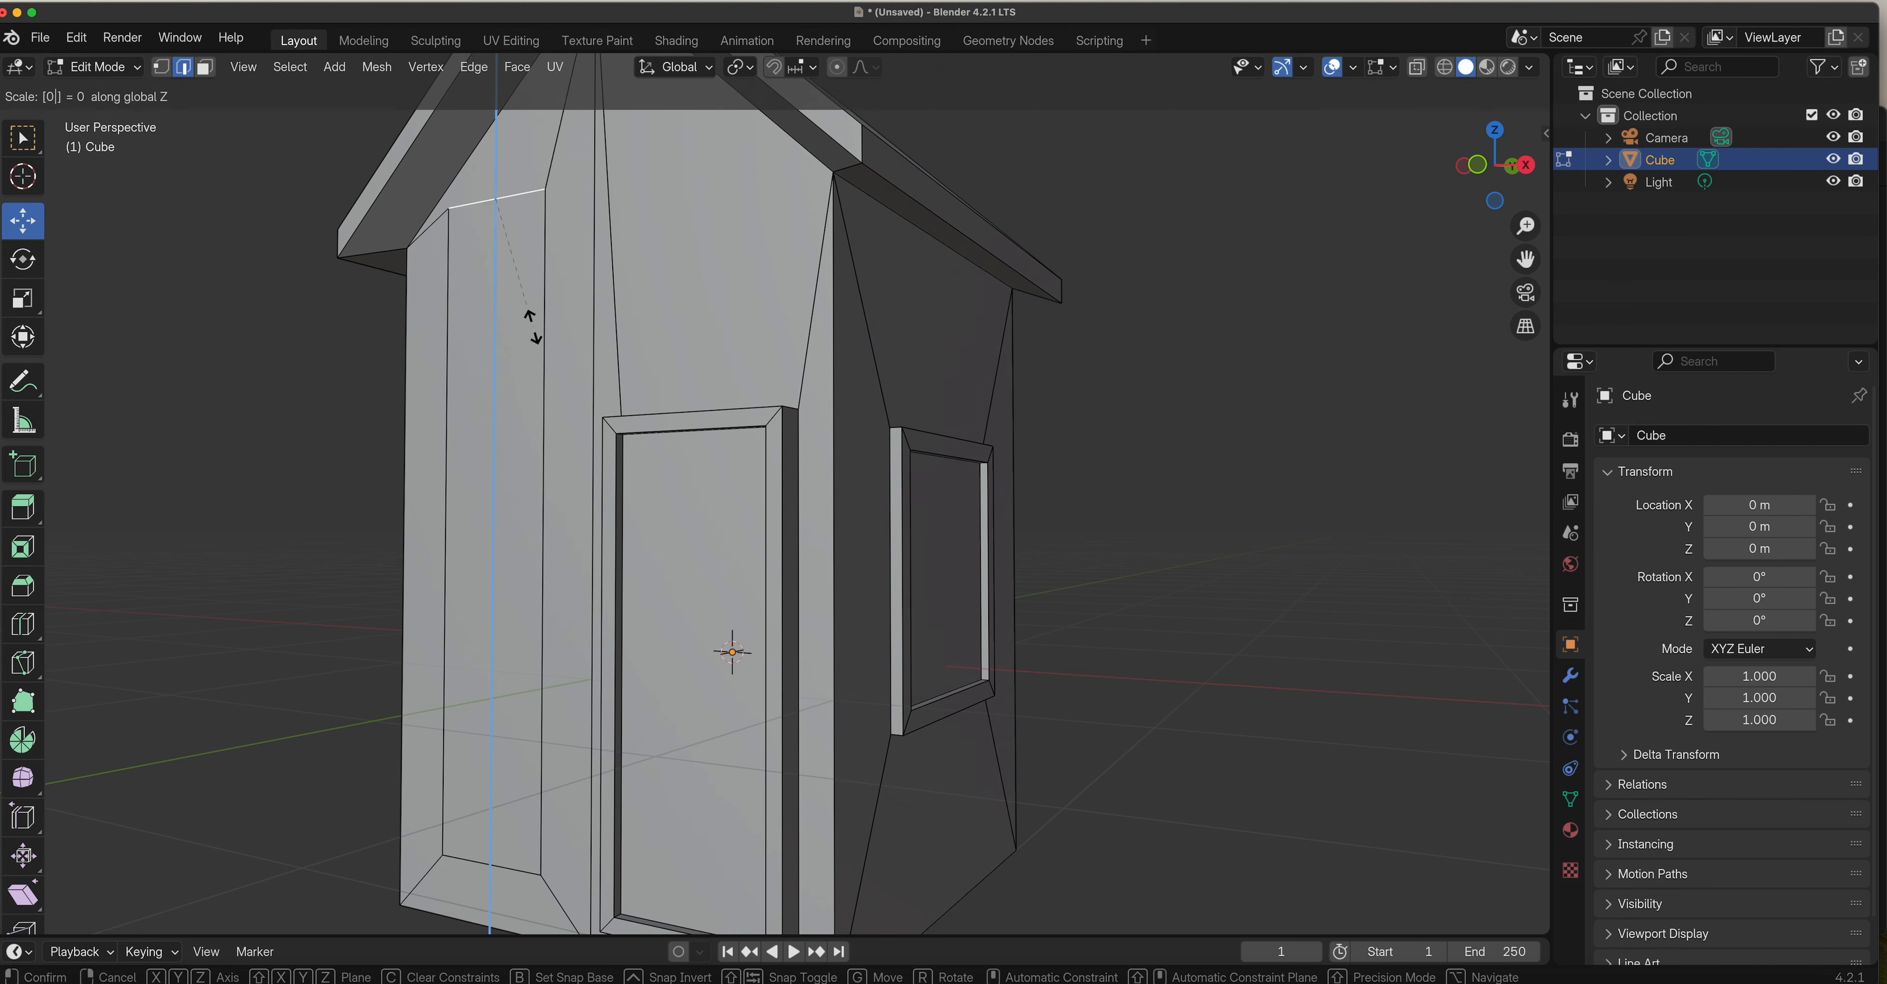
{"action": "key", "text": "Return"}
{"action": "key", "text": "g"}
{"action": "key", "text": "z"}
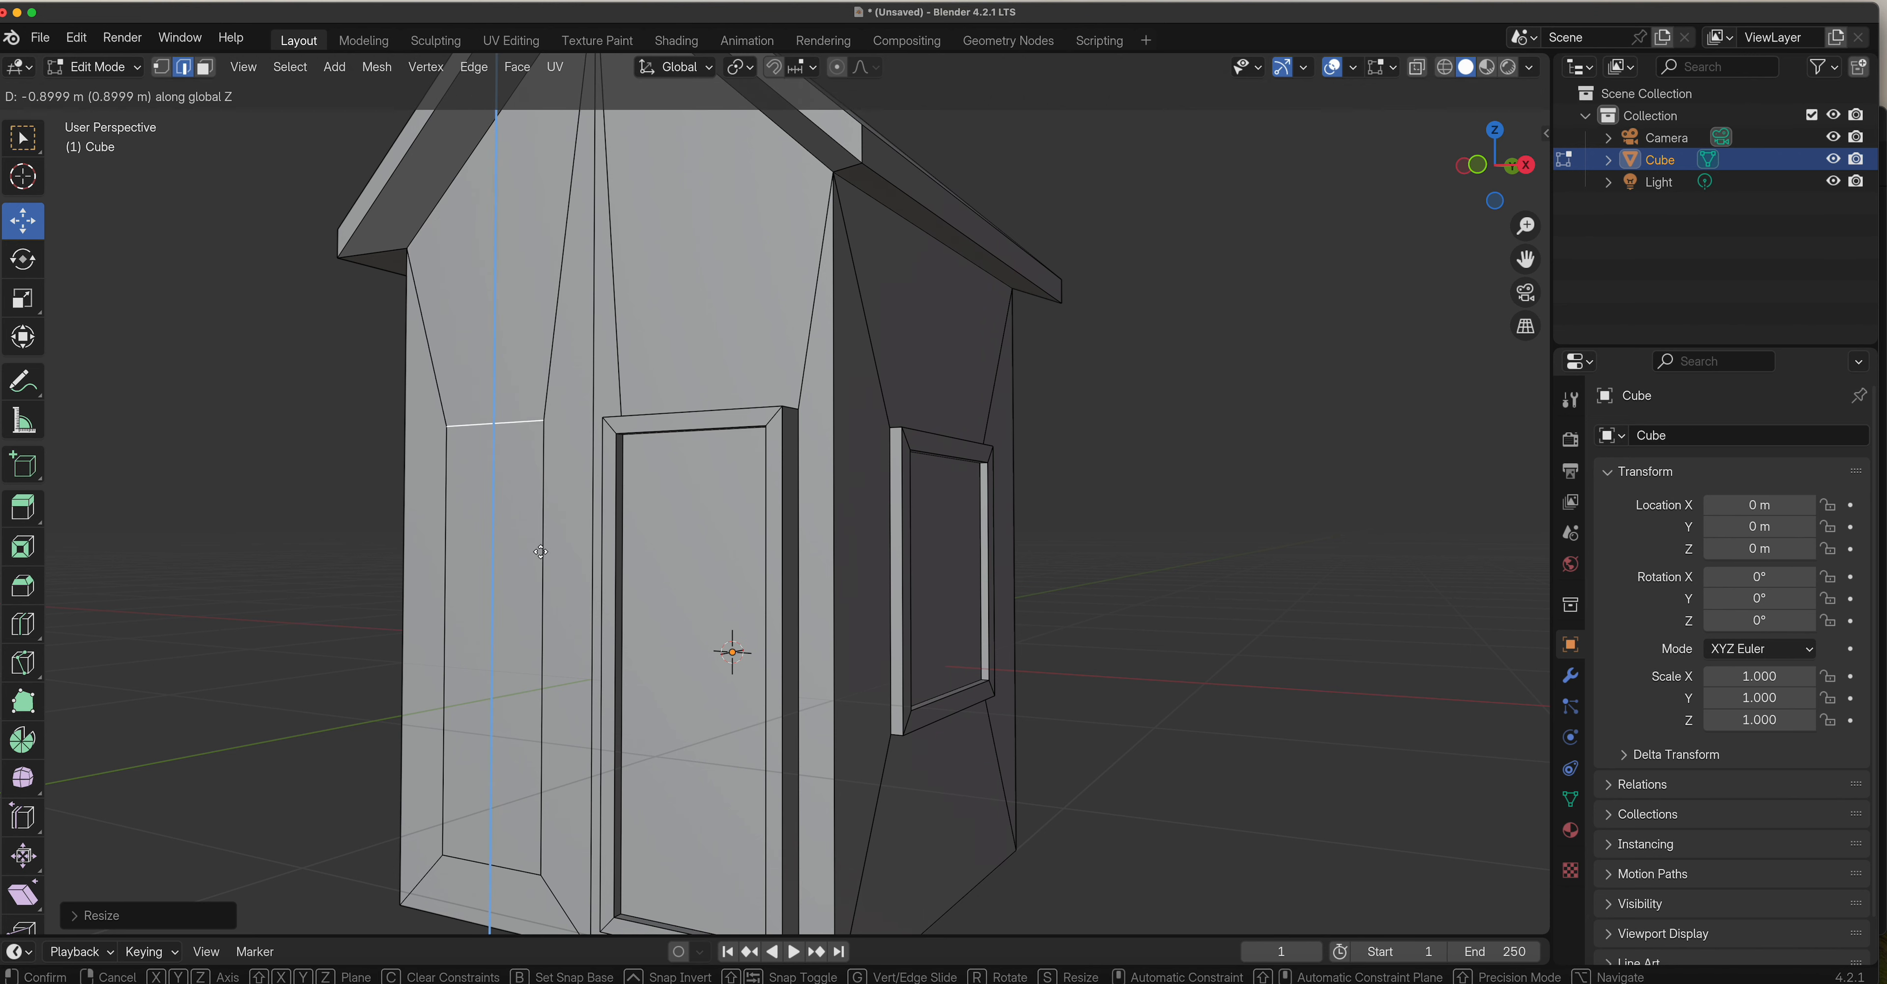
{"action": "left_click", "coordinate": [540, 553]}
Raise the left inset's bottom edge along Z to make a short window panel.
{"action": "left_click", "coordinate": [502, 868]}
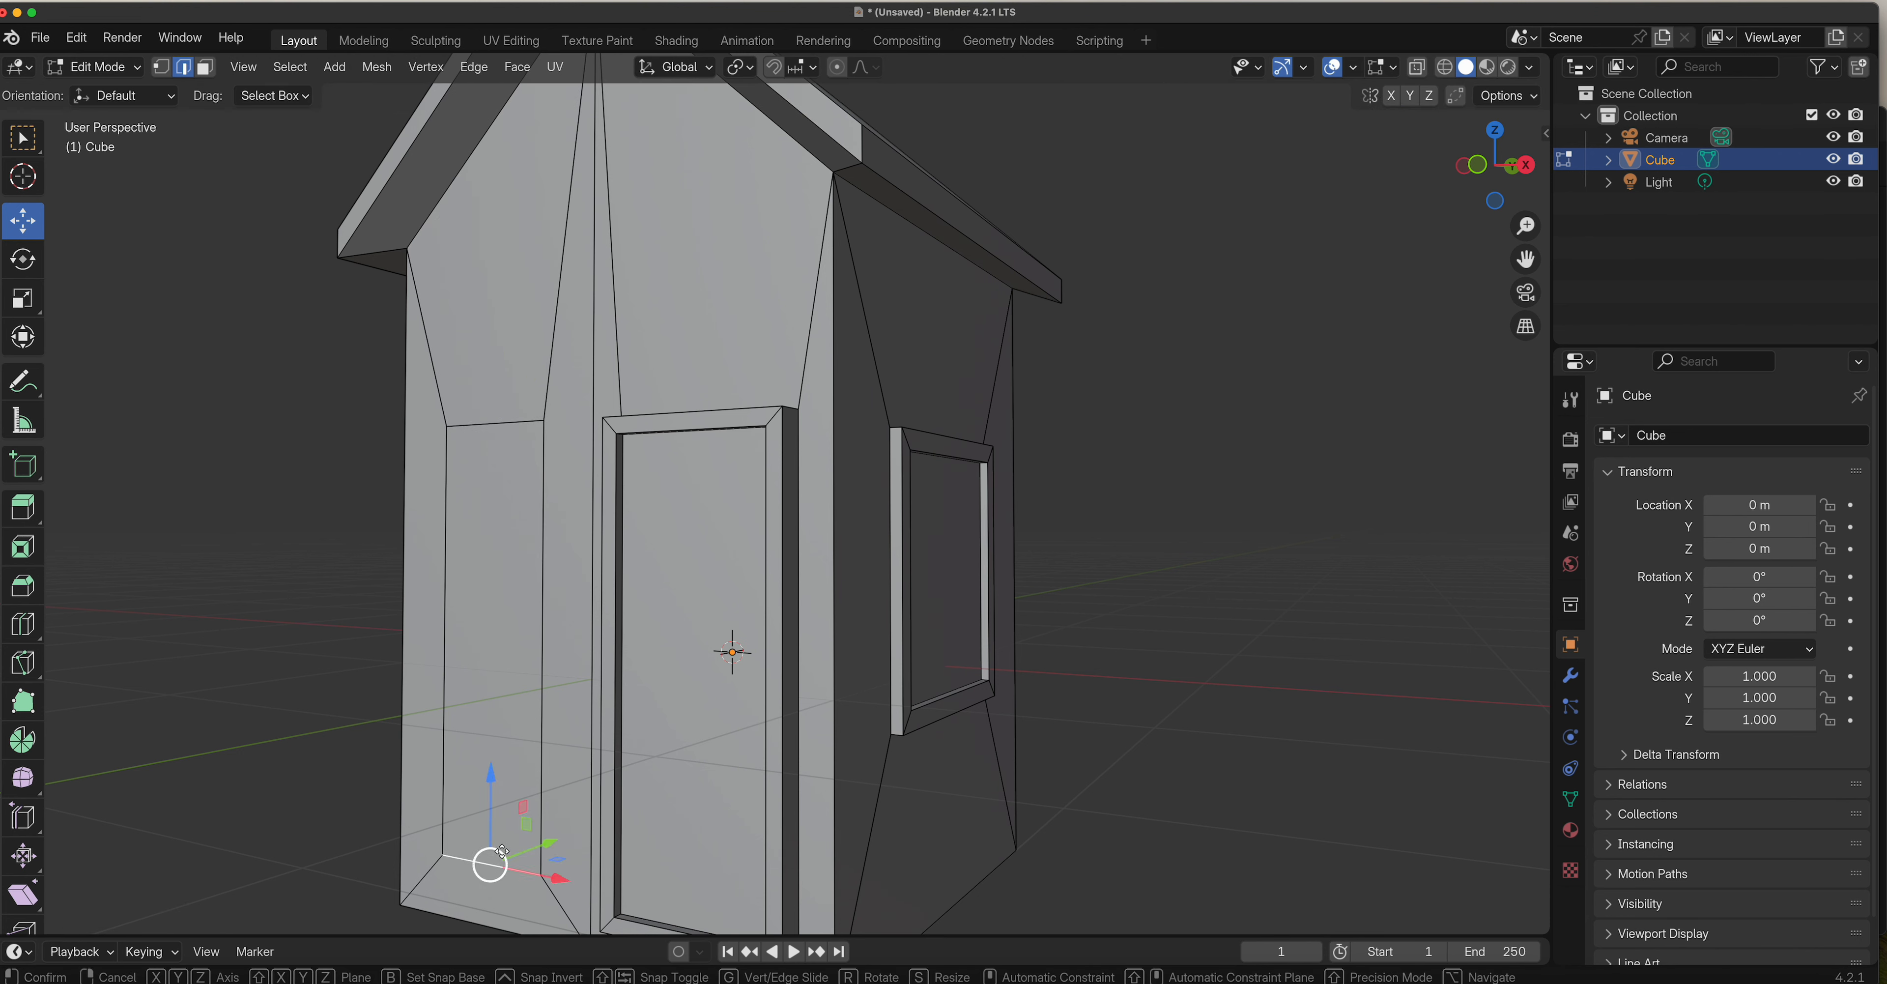
{"action": "key", "text": "g"}
{"action": "key", "text": "z"}
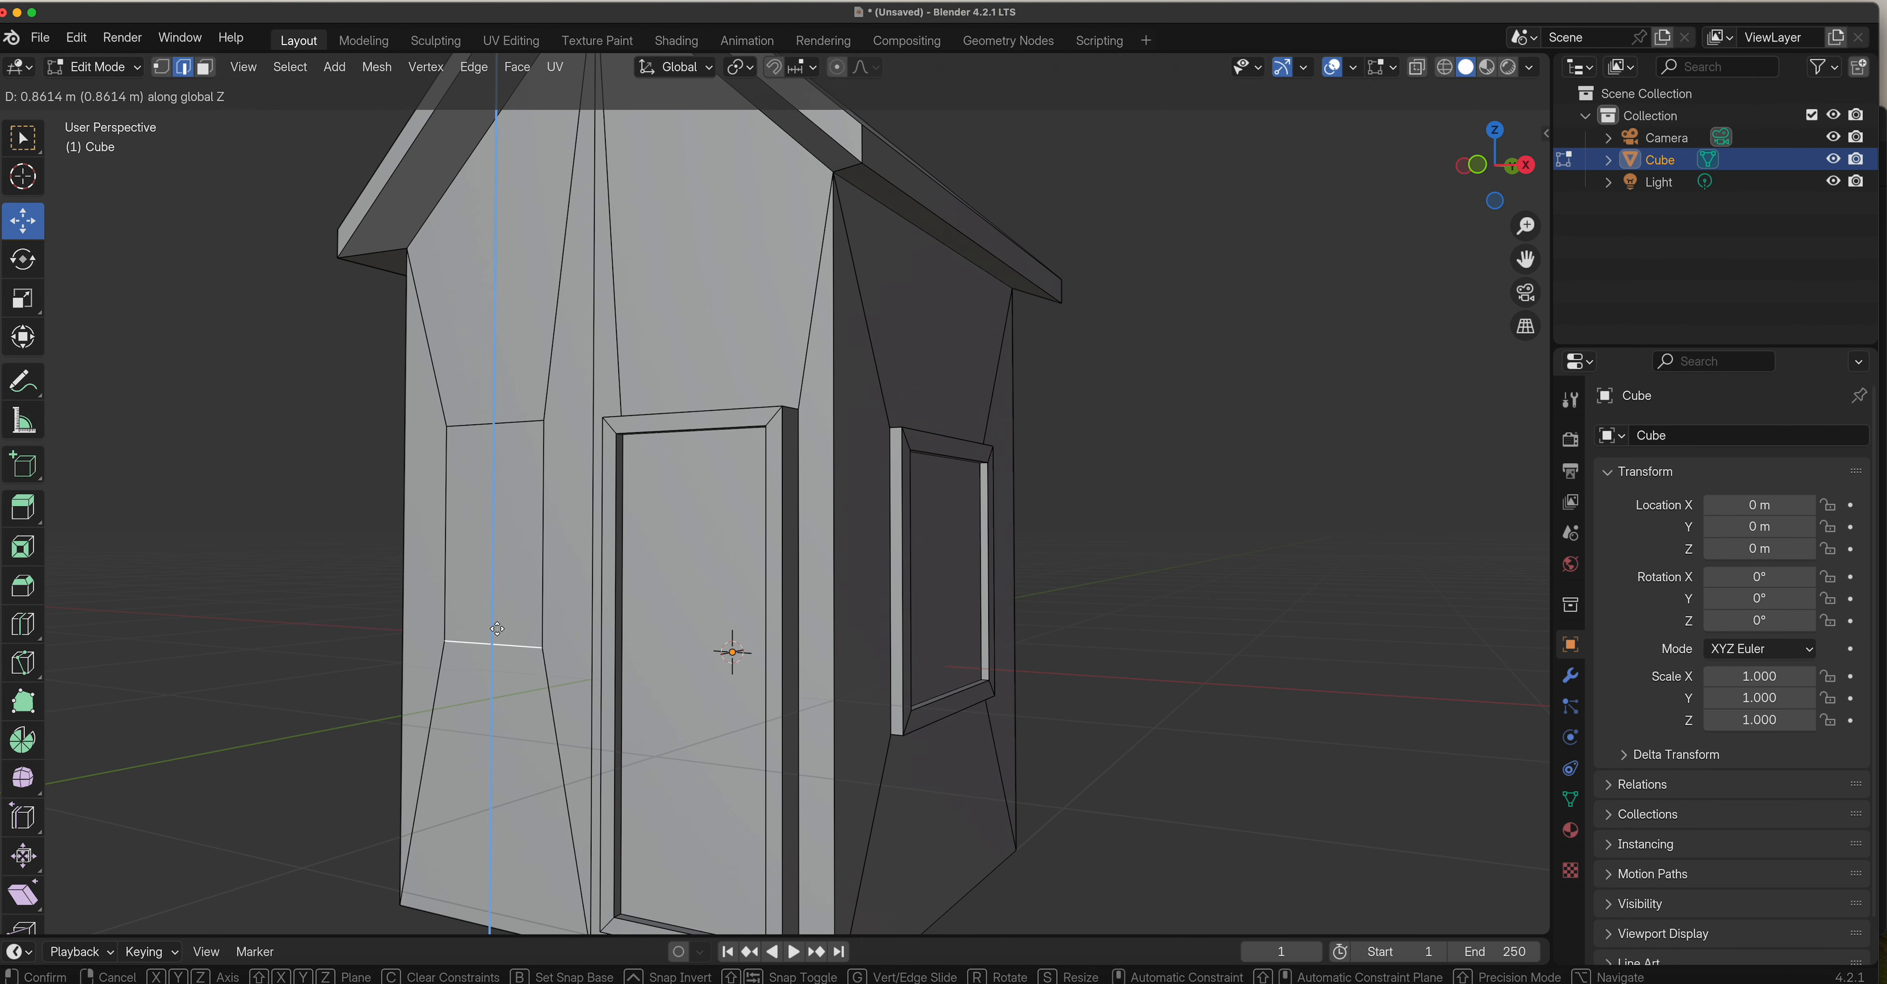
{"action": "left_click", "coordinate": [498, 623]}
{"action": "key", "text": "i"}
{"action": "left_click", "coordinate": [481, 479]}
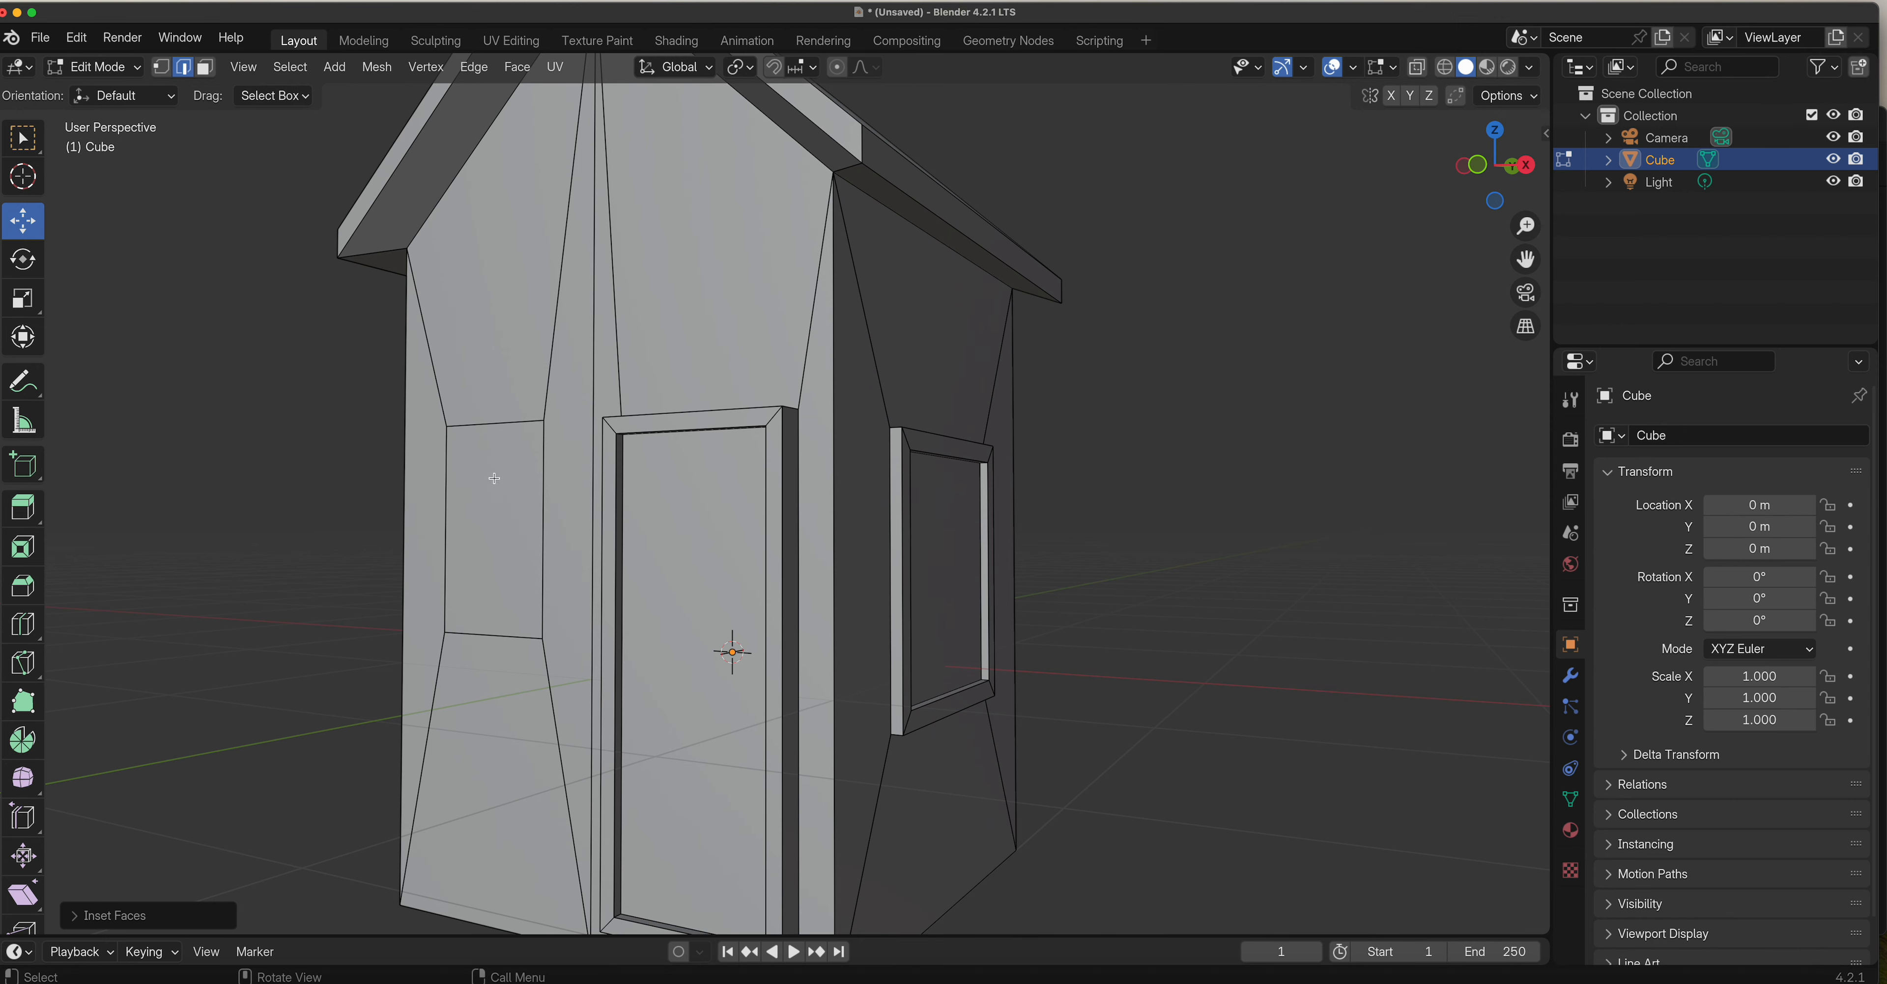
Form the front window's frame by extruding its face outward, insetting it and extruding the inner face back inward.
{"action": "key", "text": "3"}
{"action": "left_click", "coordinate": [494, 476]}
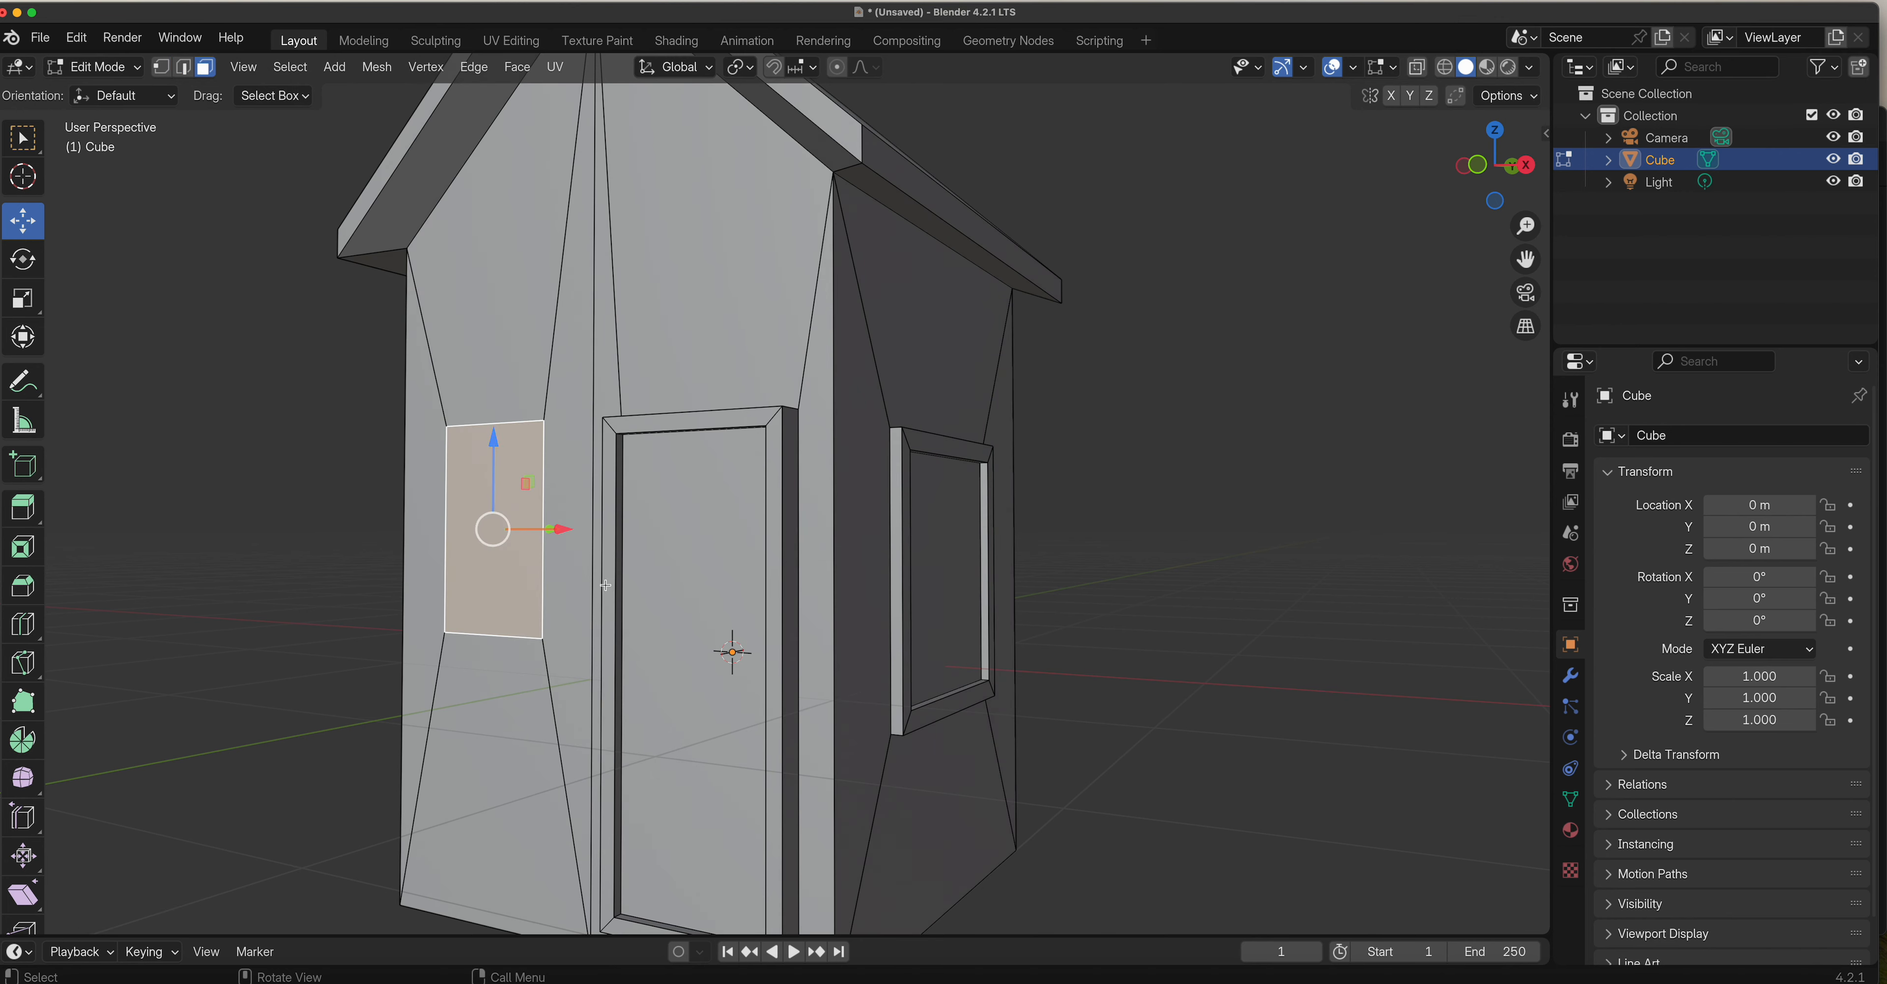
{"action": "key", "text": "e"}
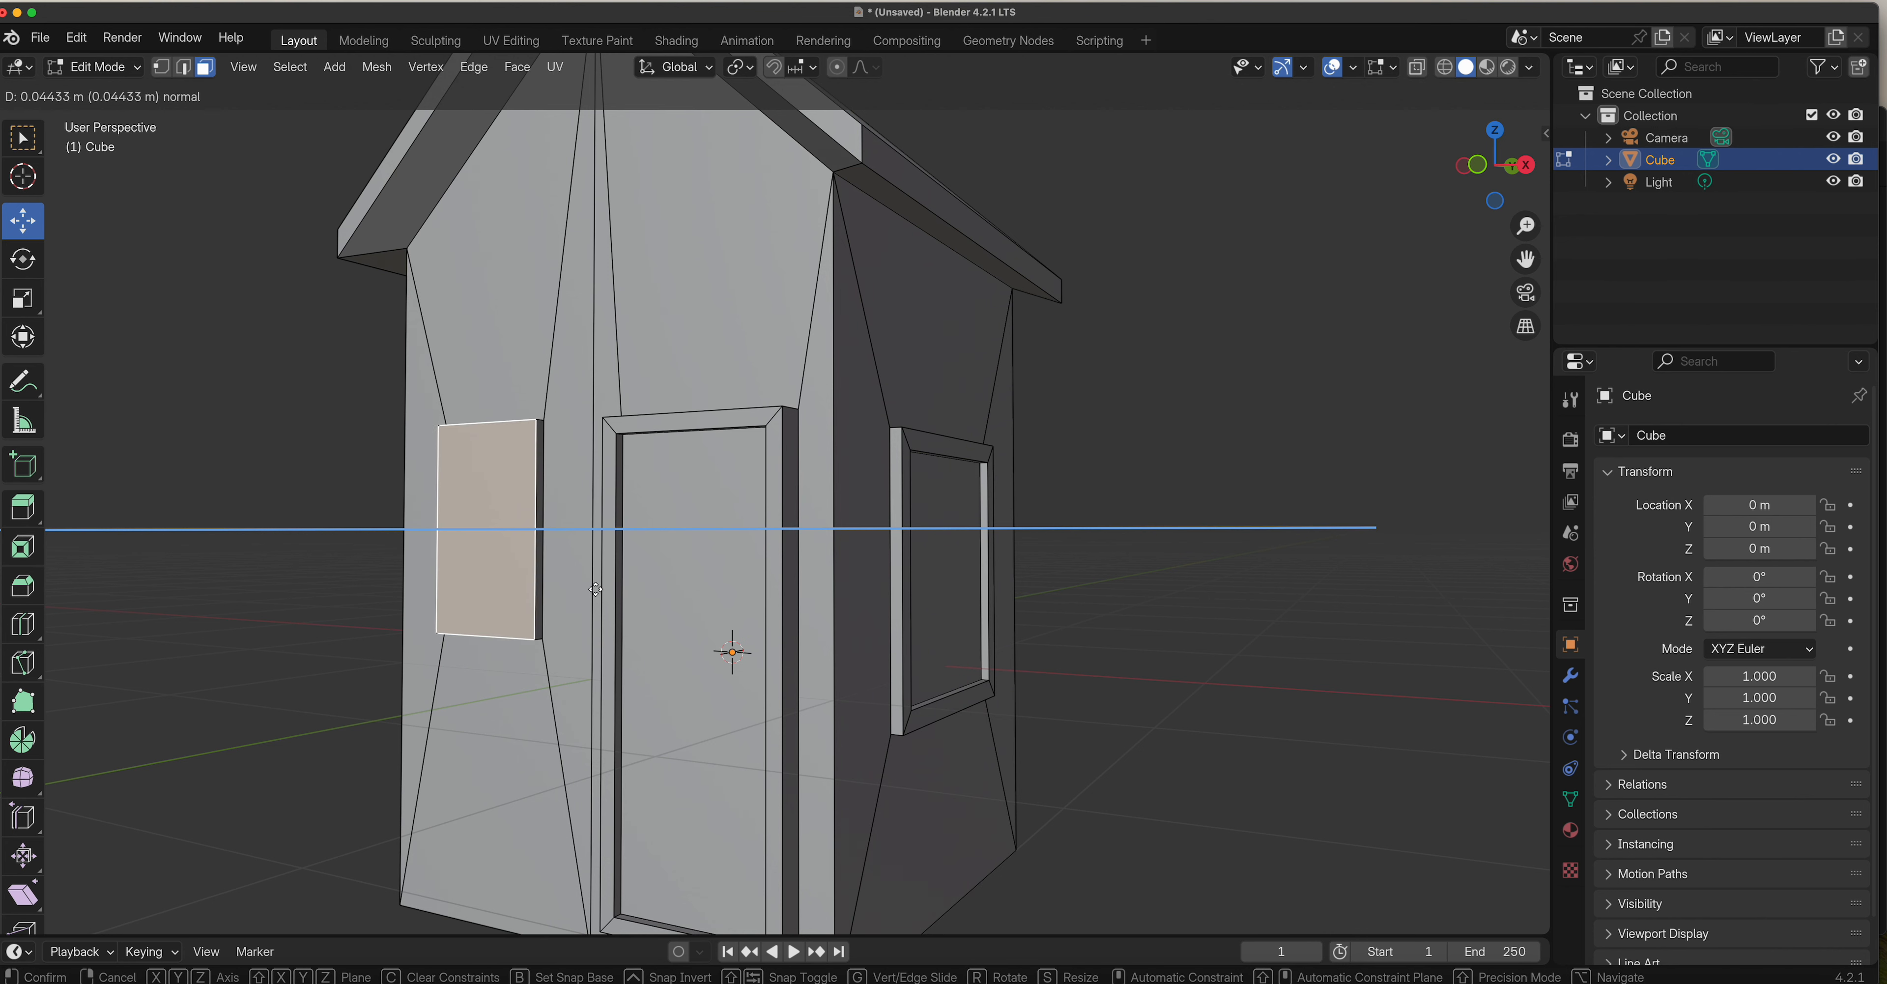
{"action": "left_click", "coordinate": [618, 586]}
{"action": "key", "text": "i"}
{"action": "left_click", "coordinate": [589, 592]}
{"action": "key", "text": "e"}
{"action": "left_click", "coordinate": [593, 589]}
Return to Object Mode and view the house through the scene camera.
{"action": "scroll", "coordinate": [646, 628], "scroll_direction": "down", "scroll_amount": 3}
{"action": "scroll", "coordinate": [726, 626], "scroll_direction": "down", "scroll_amount": 4}
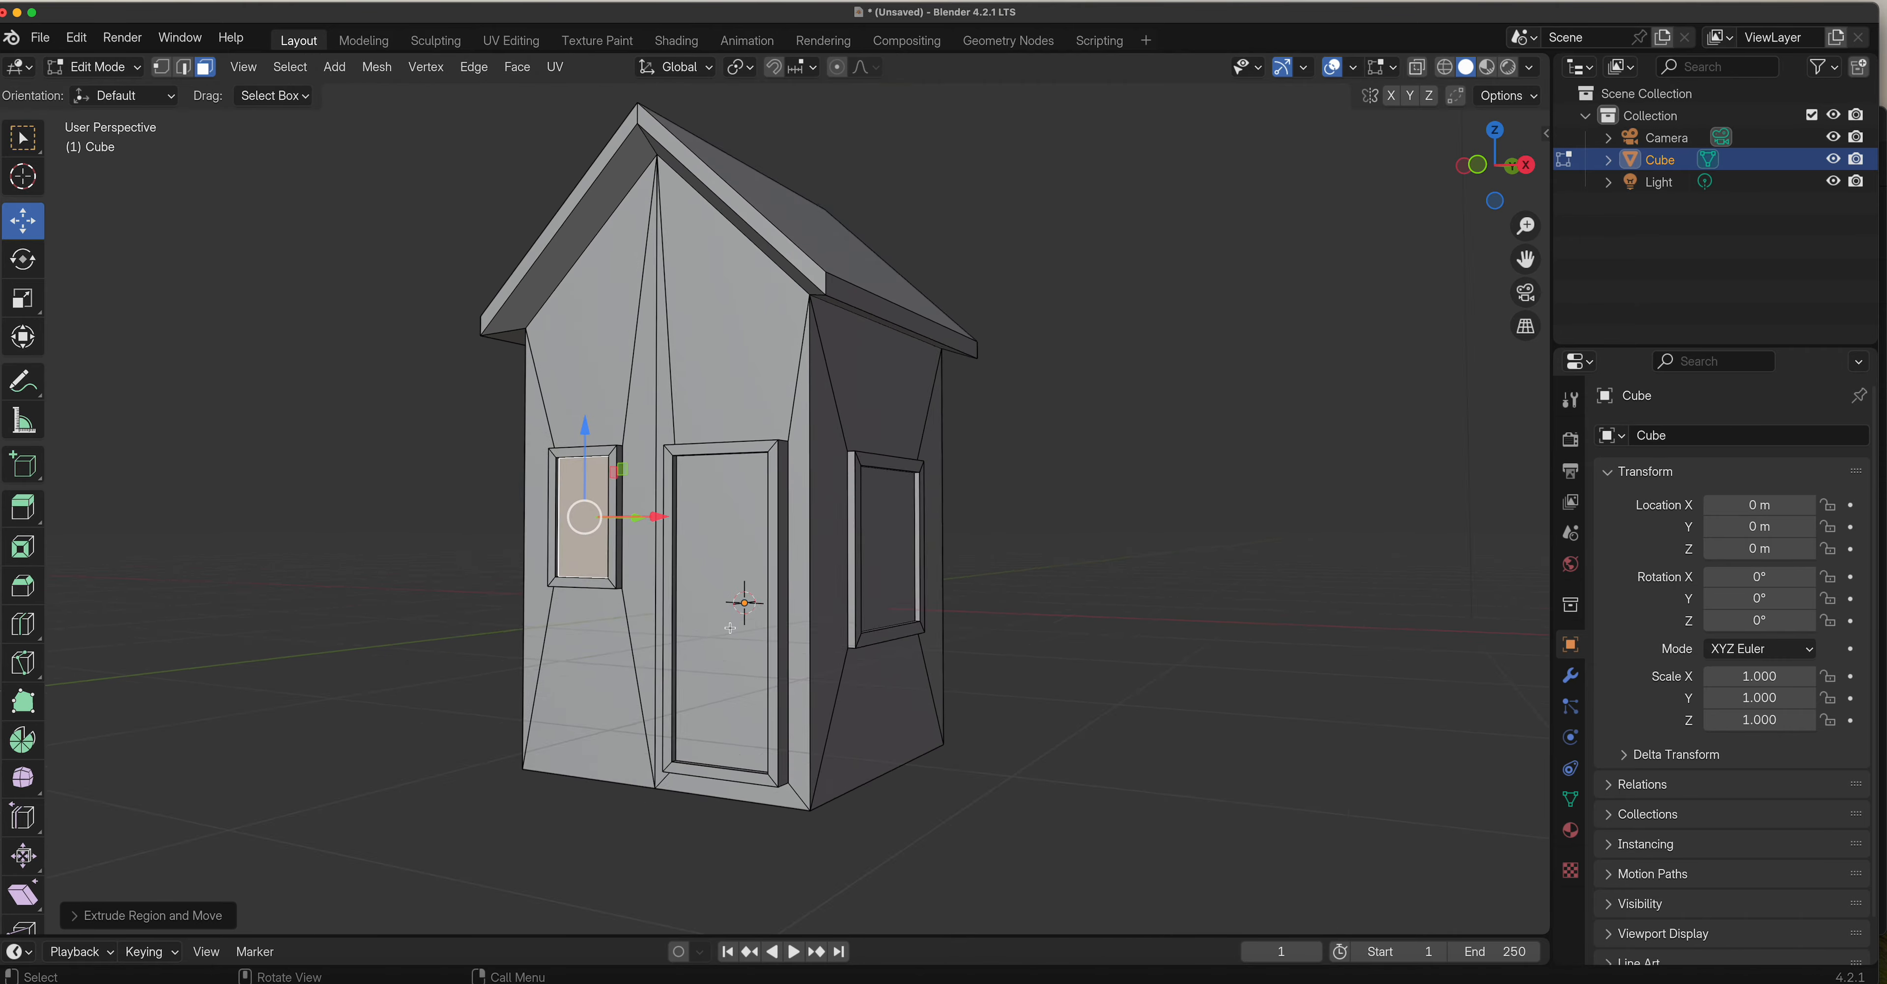
{"action": "key", "text": "Tab"}
{"action": "middle_click_drag", "start_coordinate": [795, 644], "coordinate": [817, 699]}
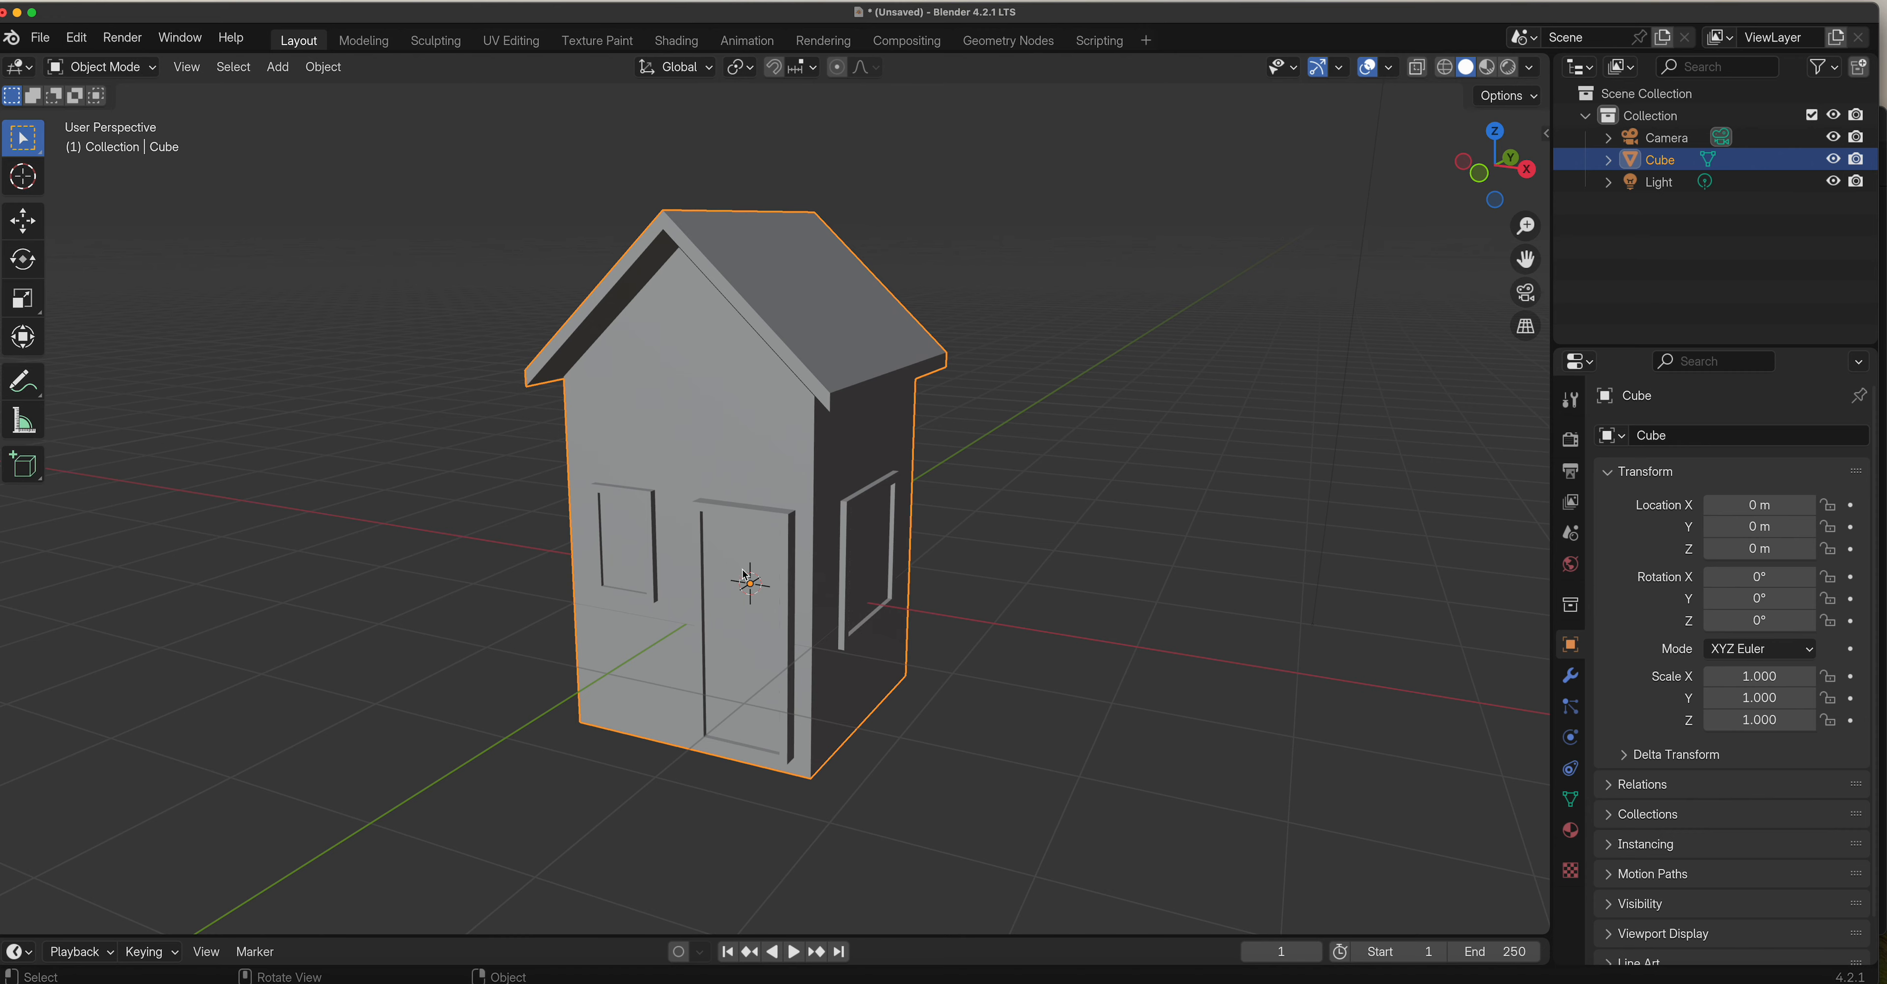
{"action": "key", "text": "KP_0"}
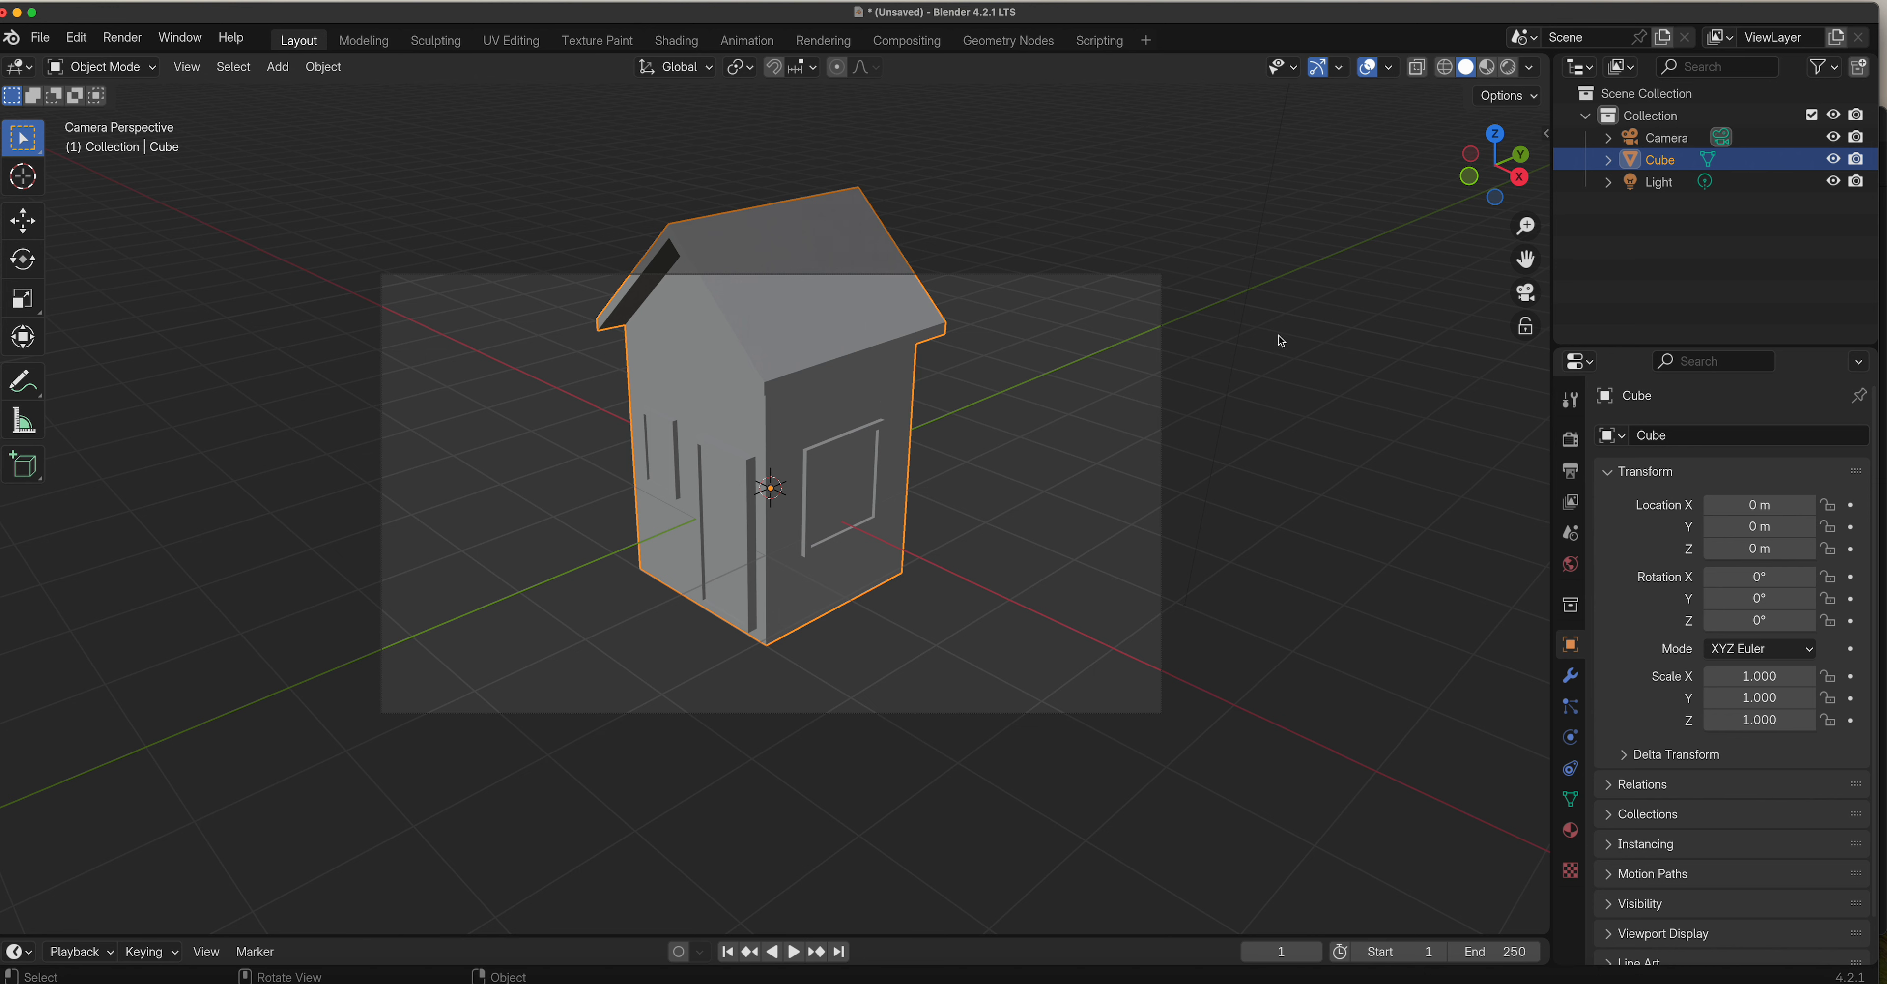
Switch to Rendered shading and lock the camera to the view, pulling it back until the light is in frame.
{"action": "left_click", "coordinate": [1511, 68]}
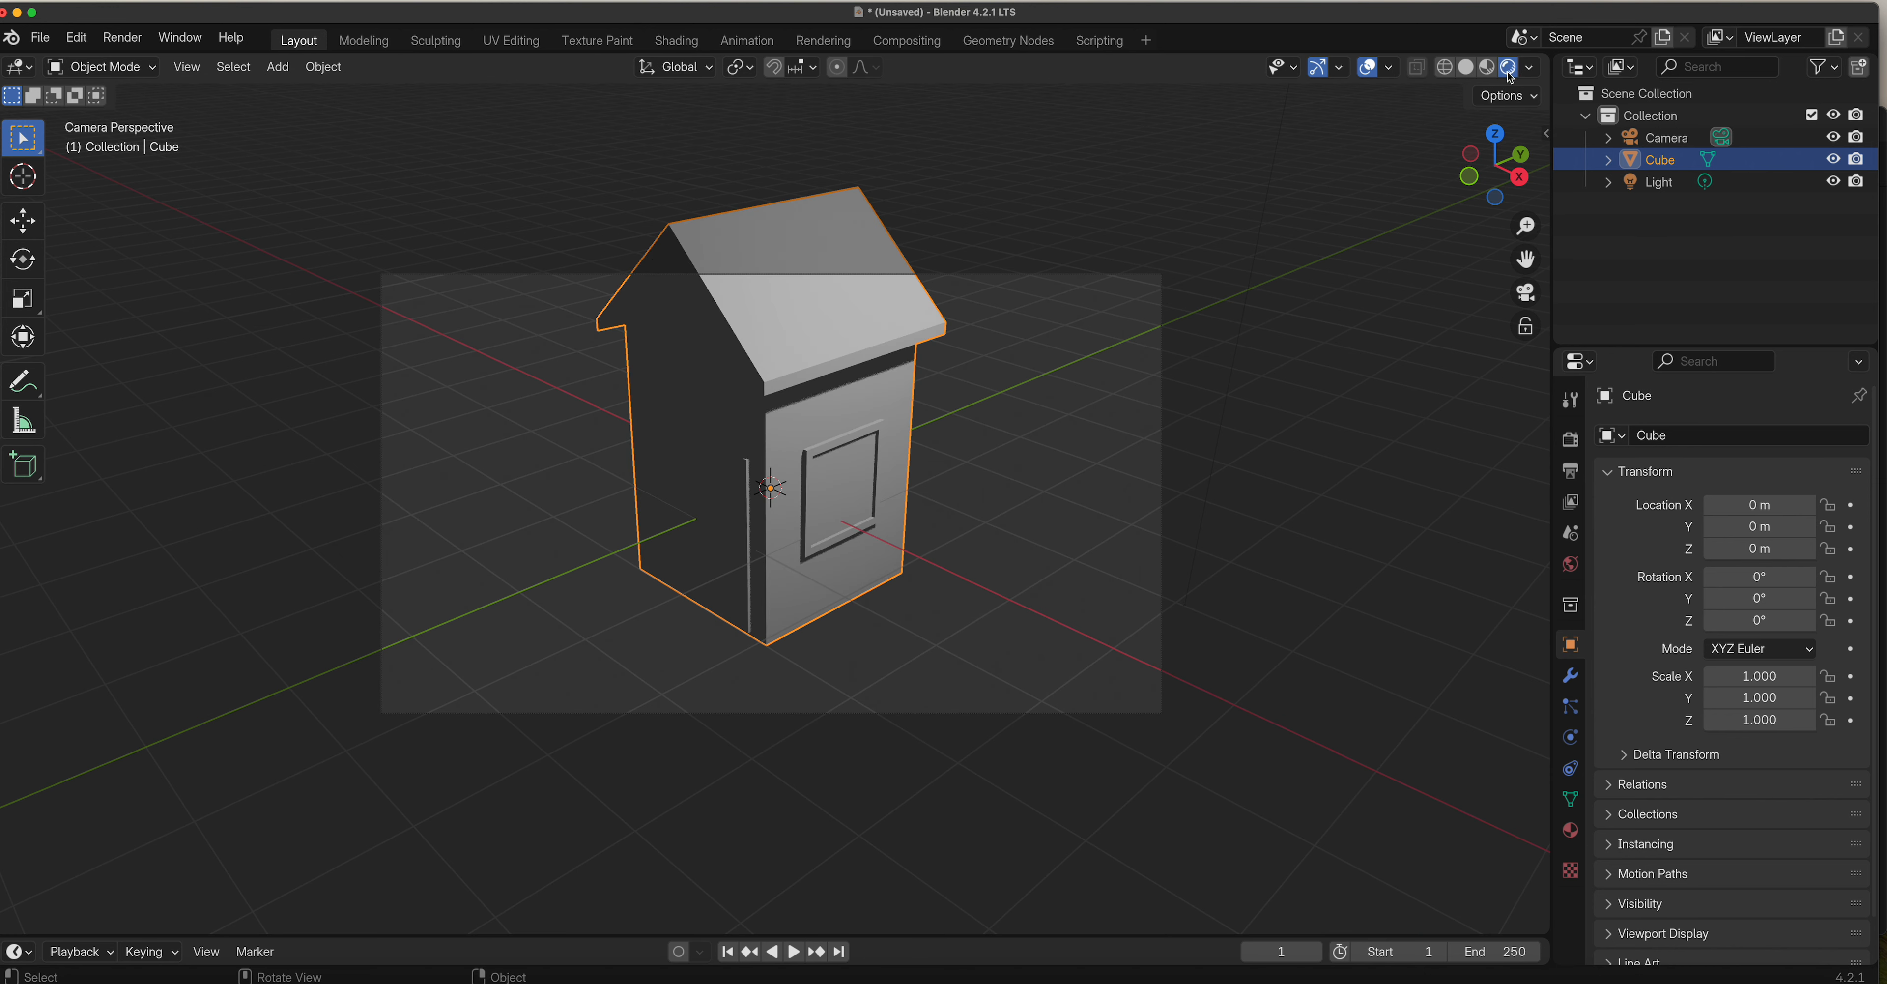
{"action": "left_click", "coordinate": [1526, 329]}
{"action": "scroll", "coordinate": [1043, 444], "scroll_direction": "down", "scroll_amount": 6}
Duplicate the light and place the copy on the door side at about X -1.74 m, Y -6.07 m, Z 6.94 m.
{"action": "left_click", "coordinate": [901, 335]}
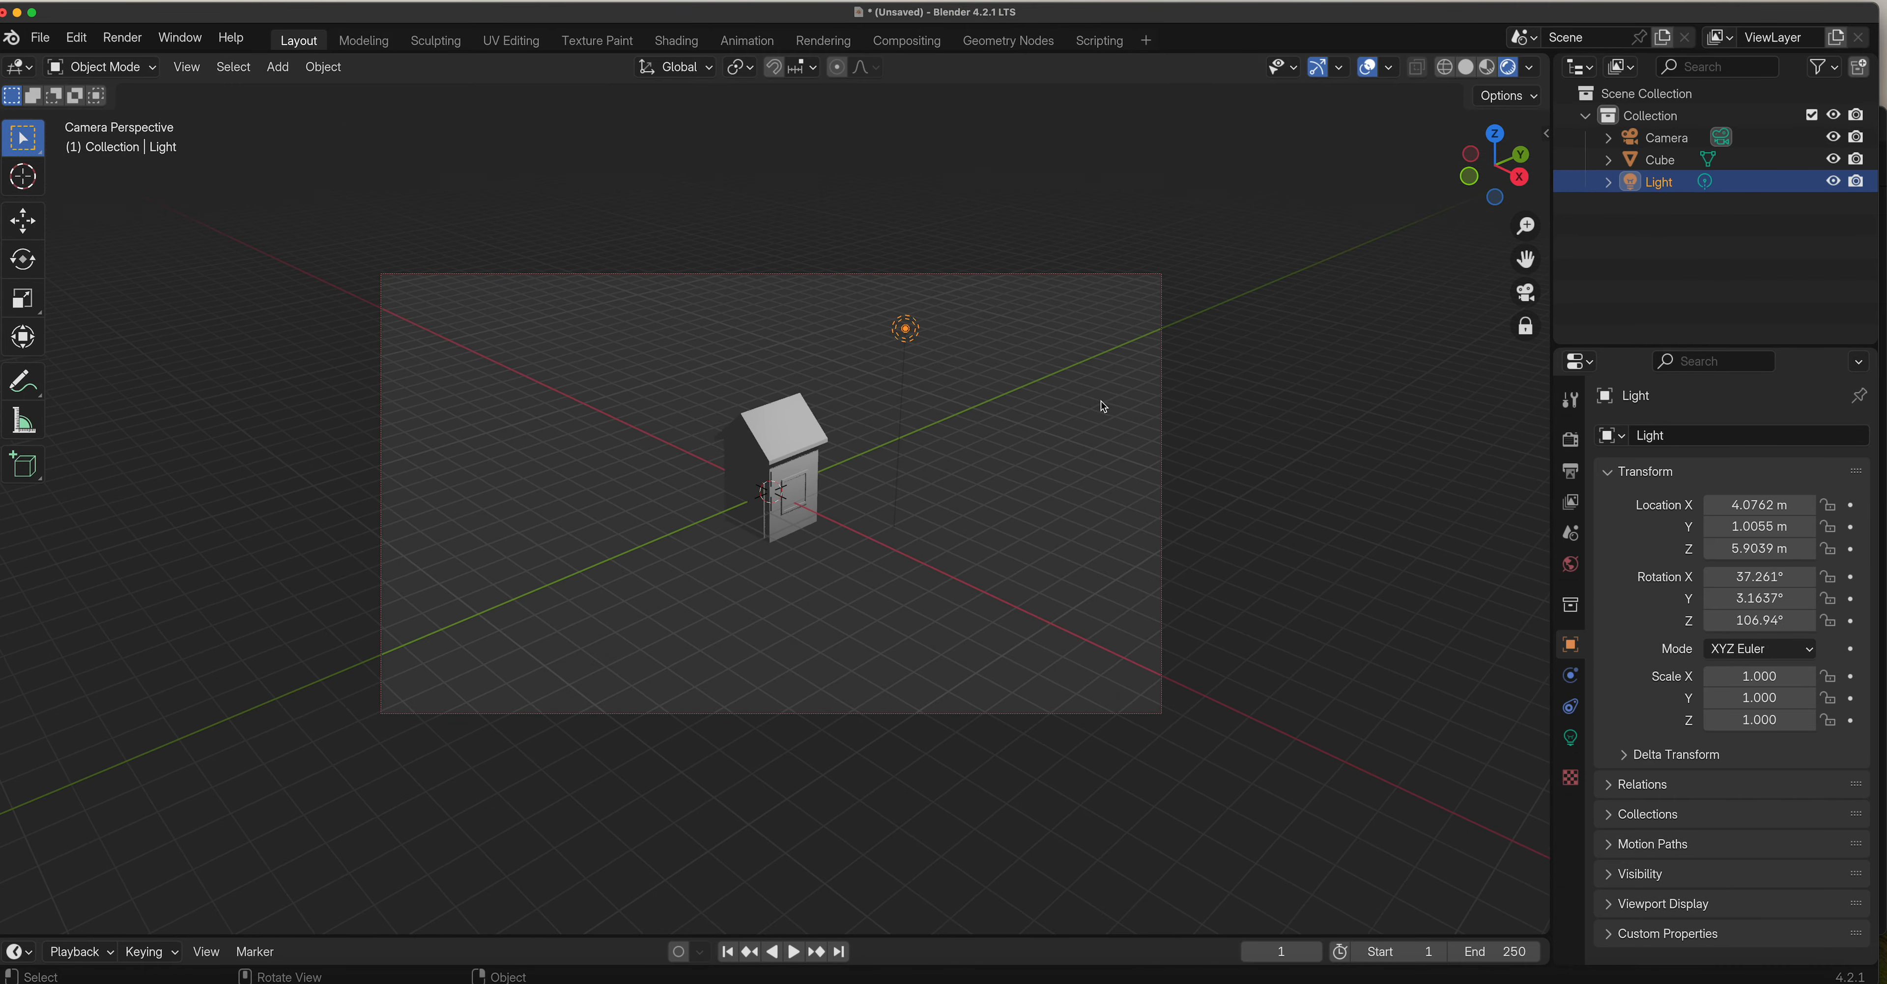
{"action": "middle_click_drag", "start_coordinate": [1103, 407], "coordinate": [1044, 518]}
{"action": "key", "text": "shift+d"}
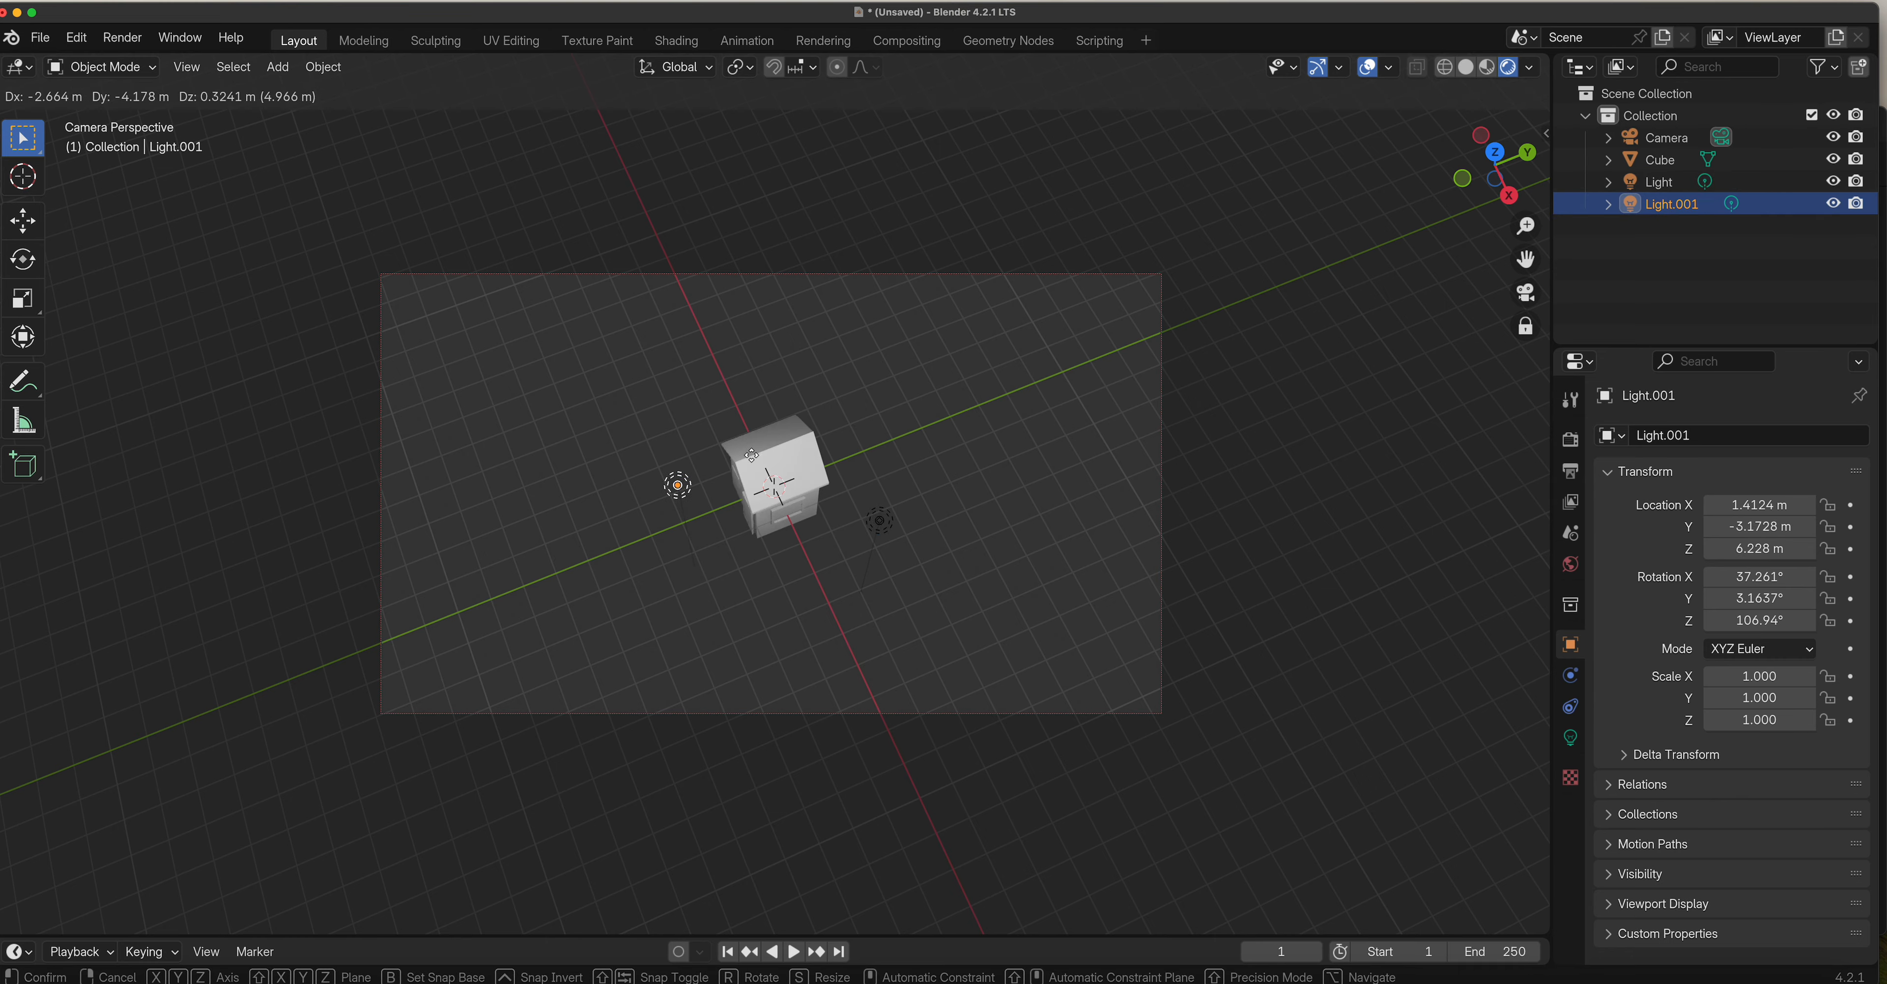
{"action": "left_click", "coordinate": [631, 401]}
{"action": "middle_click_drag", "start_coordinate": [632, 401], "coordinate": [1025, 330]}
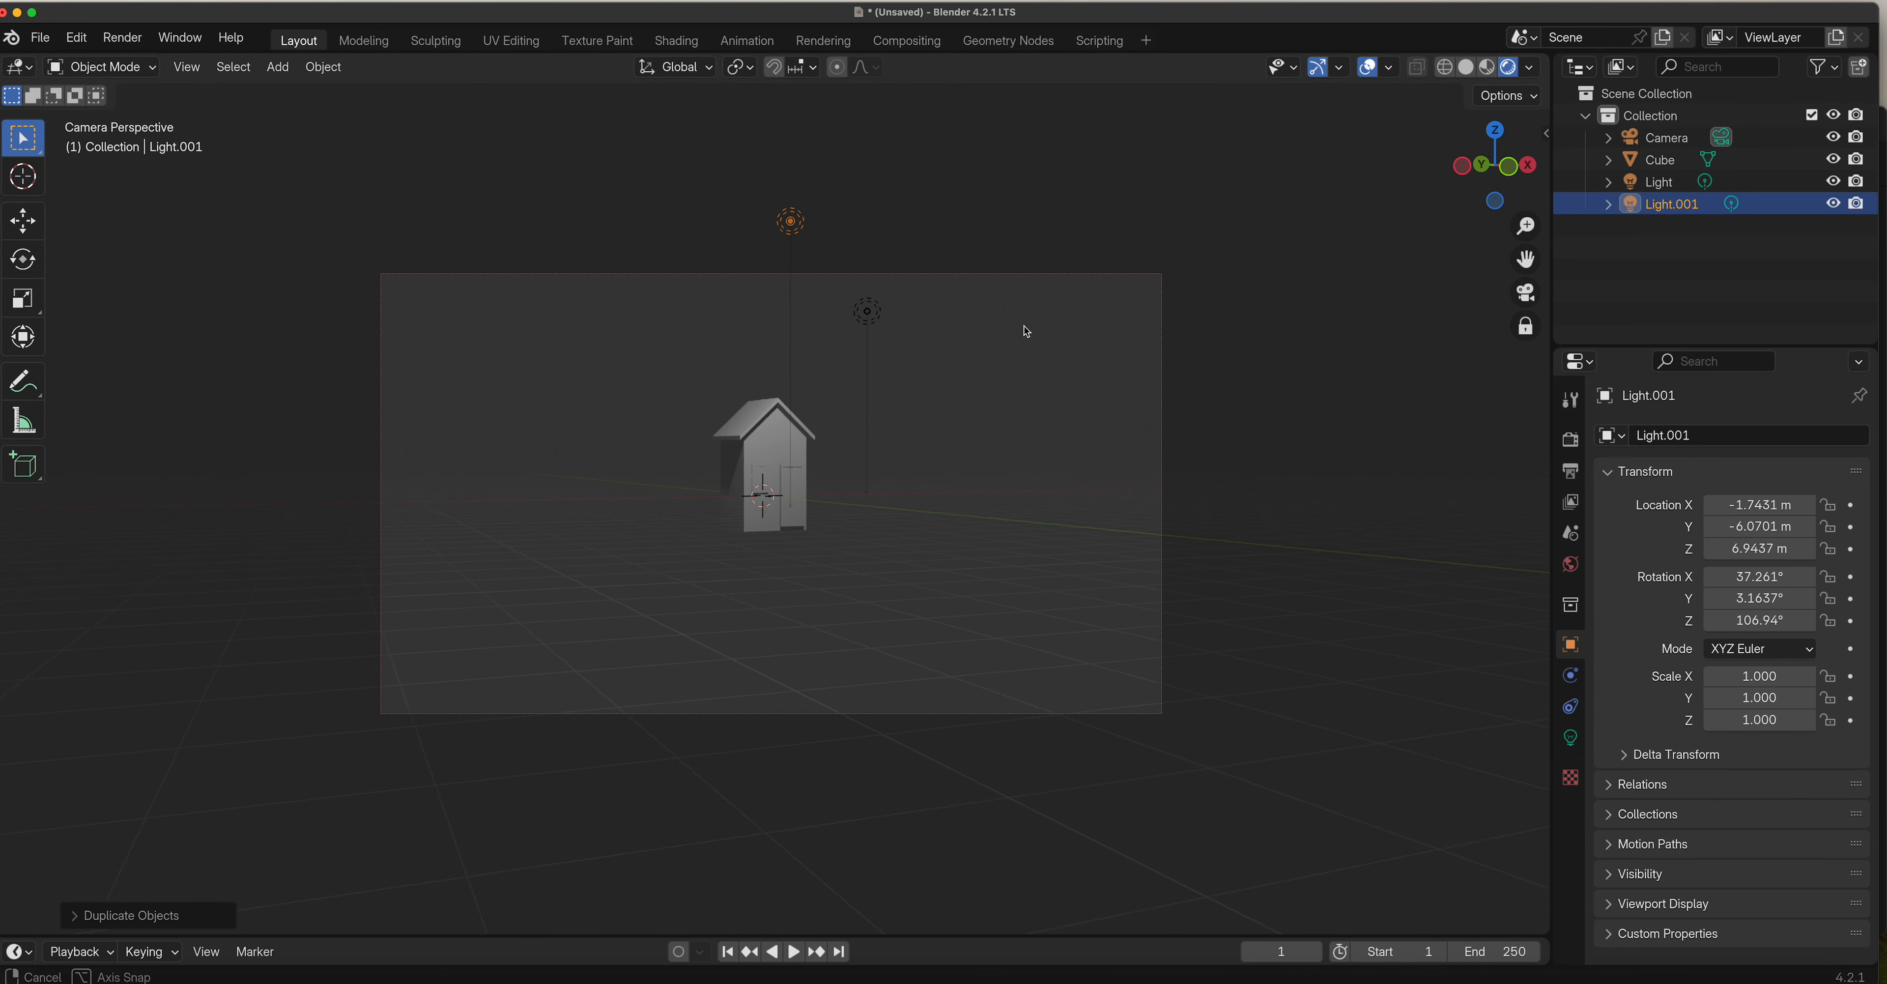
Move the locked camera closer and reframe it so the whole house sits near the middle of the frame.
{"action": "scroll", "coordinate": [925, 433], "scroll_direction": "up", "scroll_amount": 4}
{"action": "scroll", "coordinate": [925, 434], "scroll_direction": "down", "scroll_amount": 5}
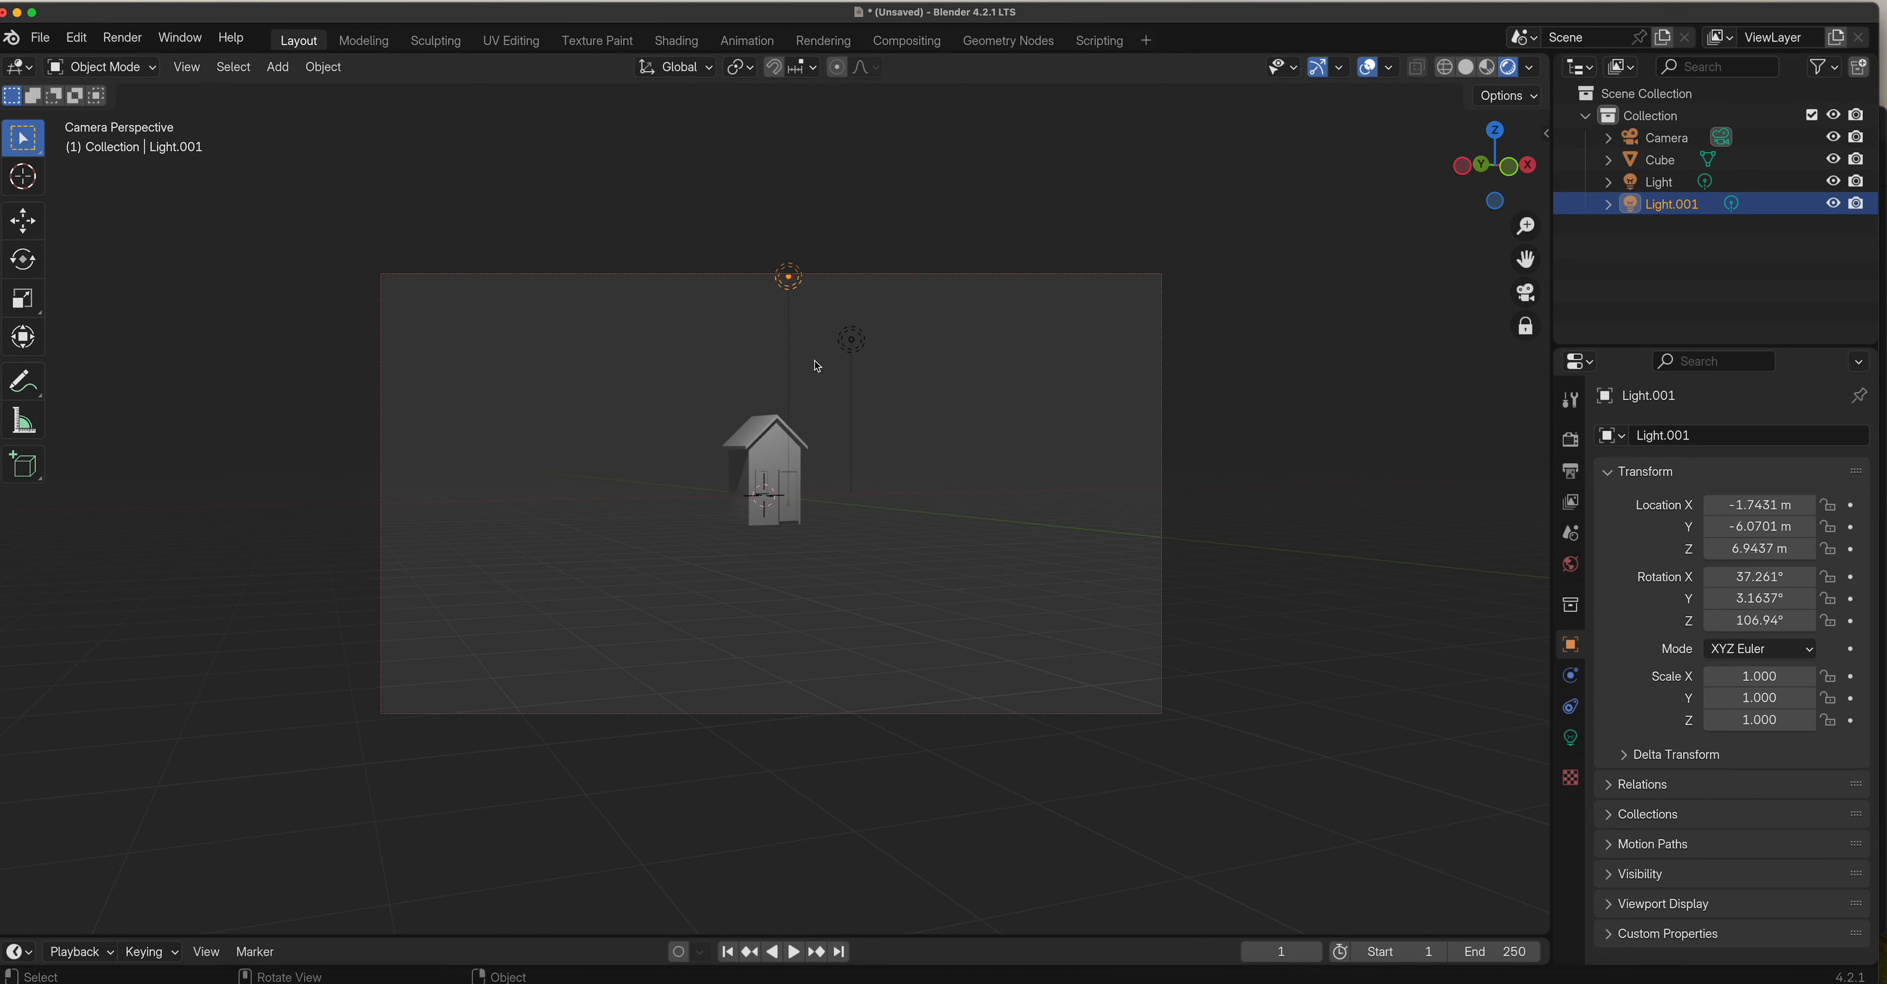
{"action": "scroll", "coordinate": [819, 446], "scroll_direction": "up", "scroll_amount": 5}
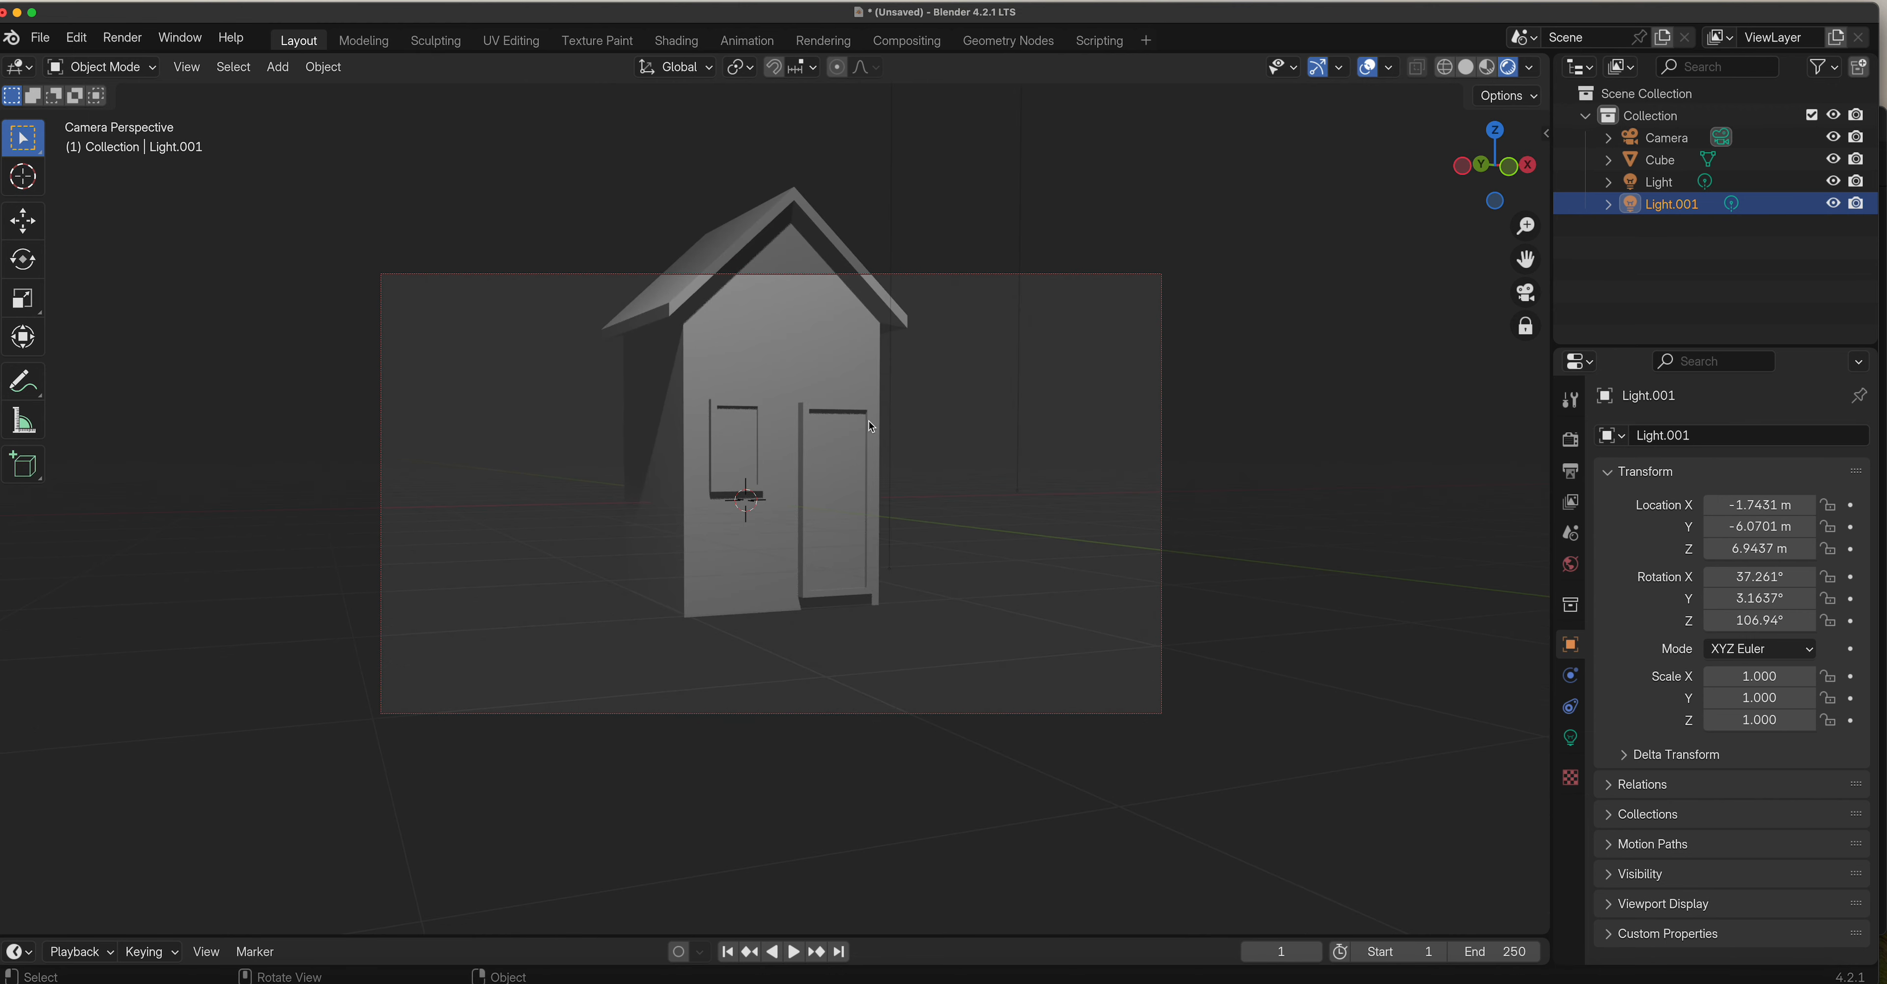
{"action": "middle_click_drag", "start_coordinate": [870, 425], "coordinate": [852, 523]}
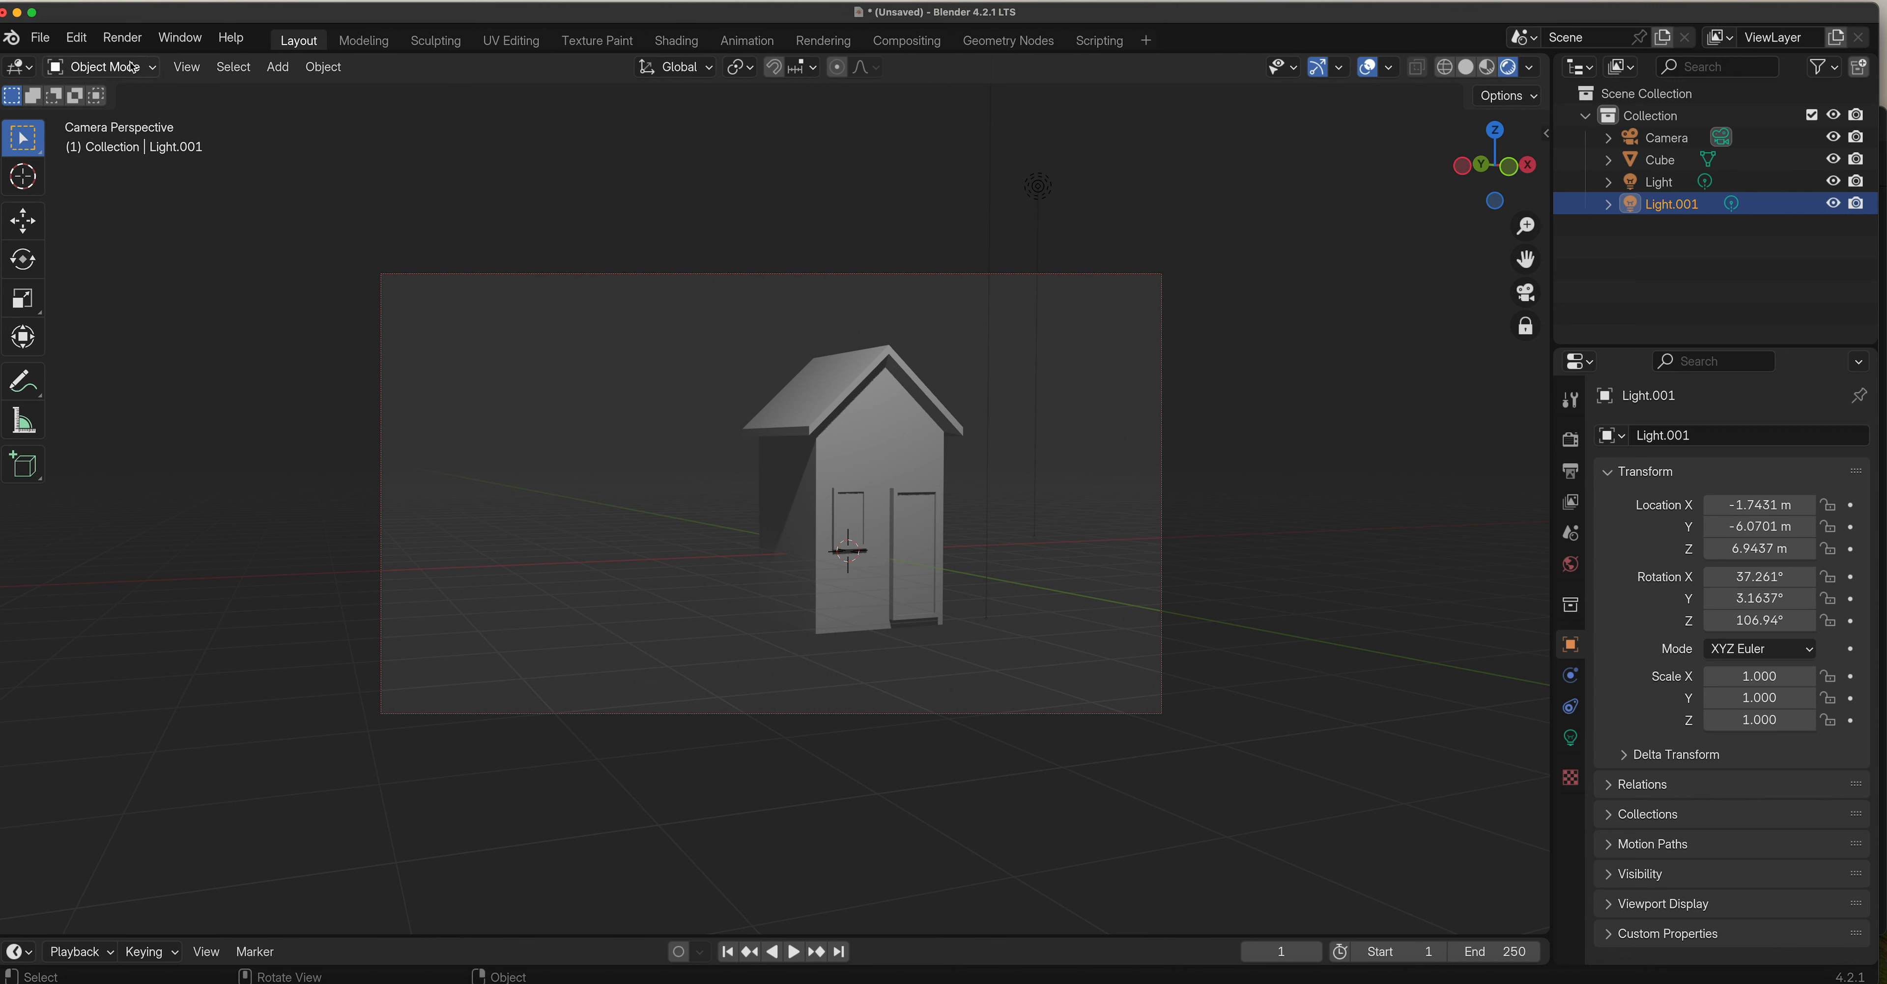
Add a blank Grease Pencil object and switch it to Draw Mode.
{"action": "left_click", "coordinate": [278, 67]}
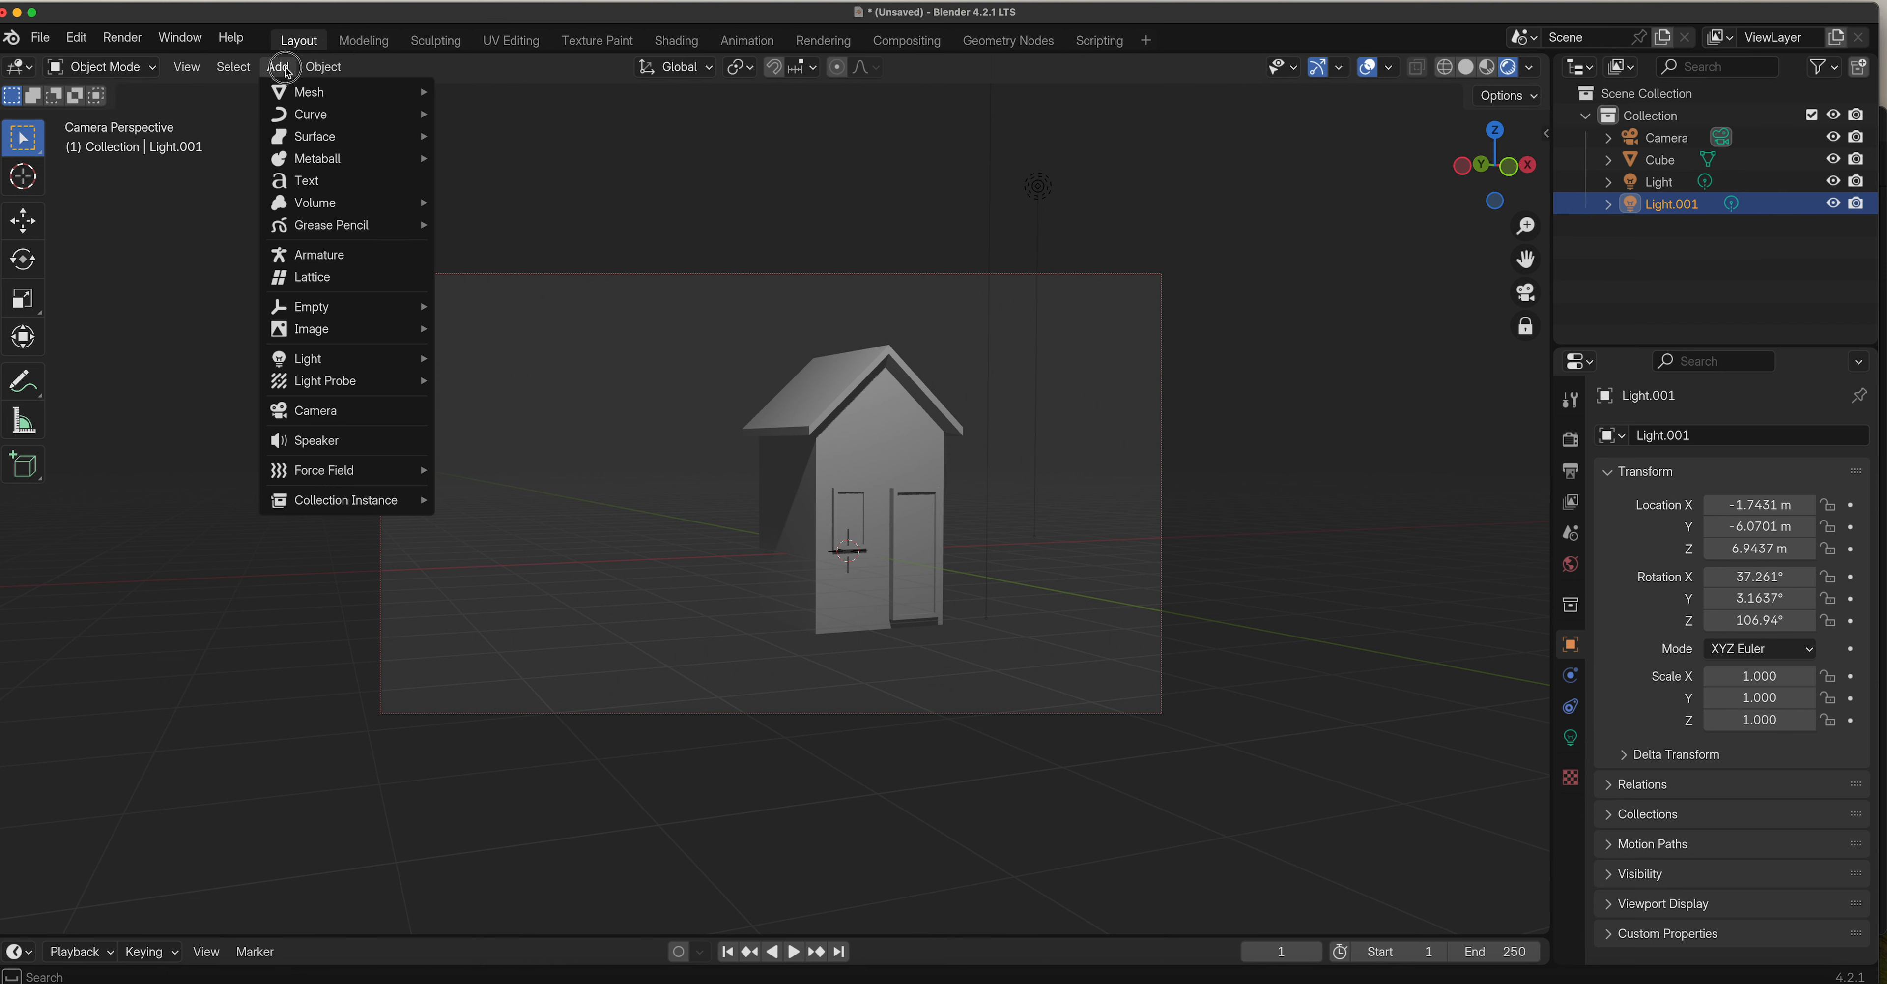
{"action": "mouse_move", "coordinate": [317, 214]}
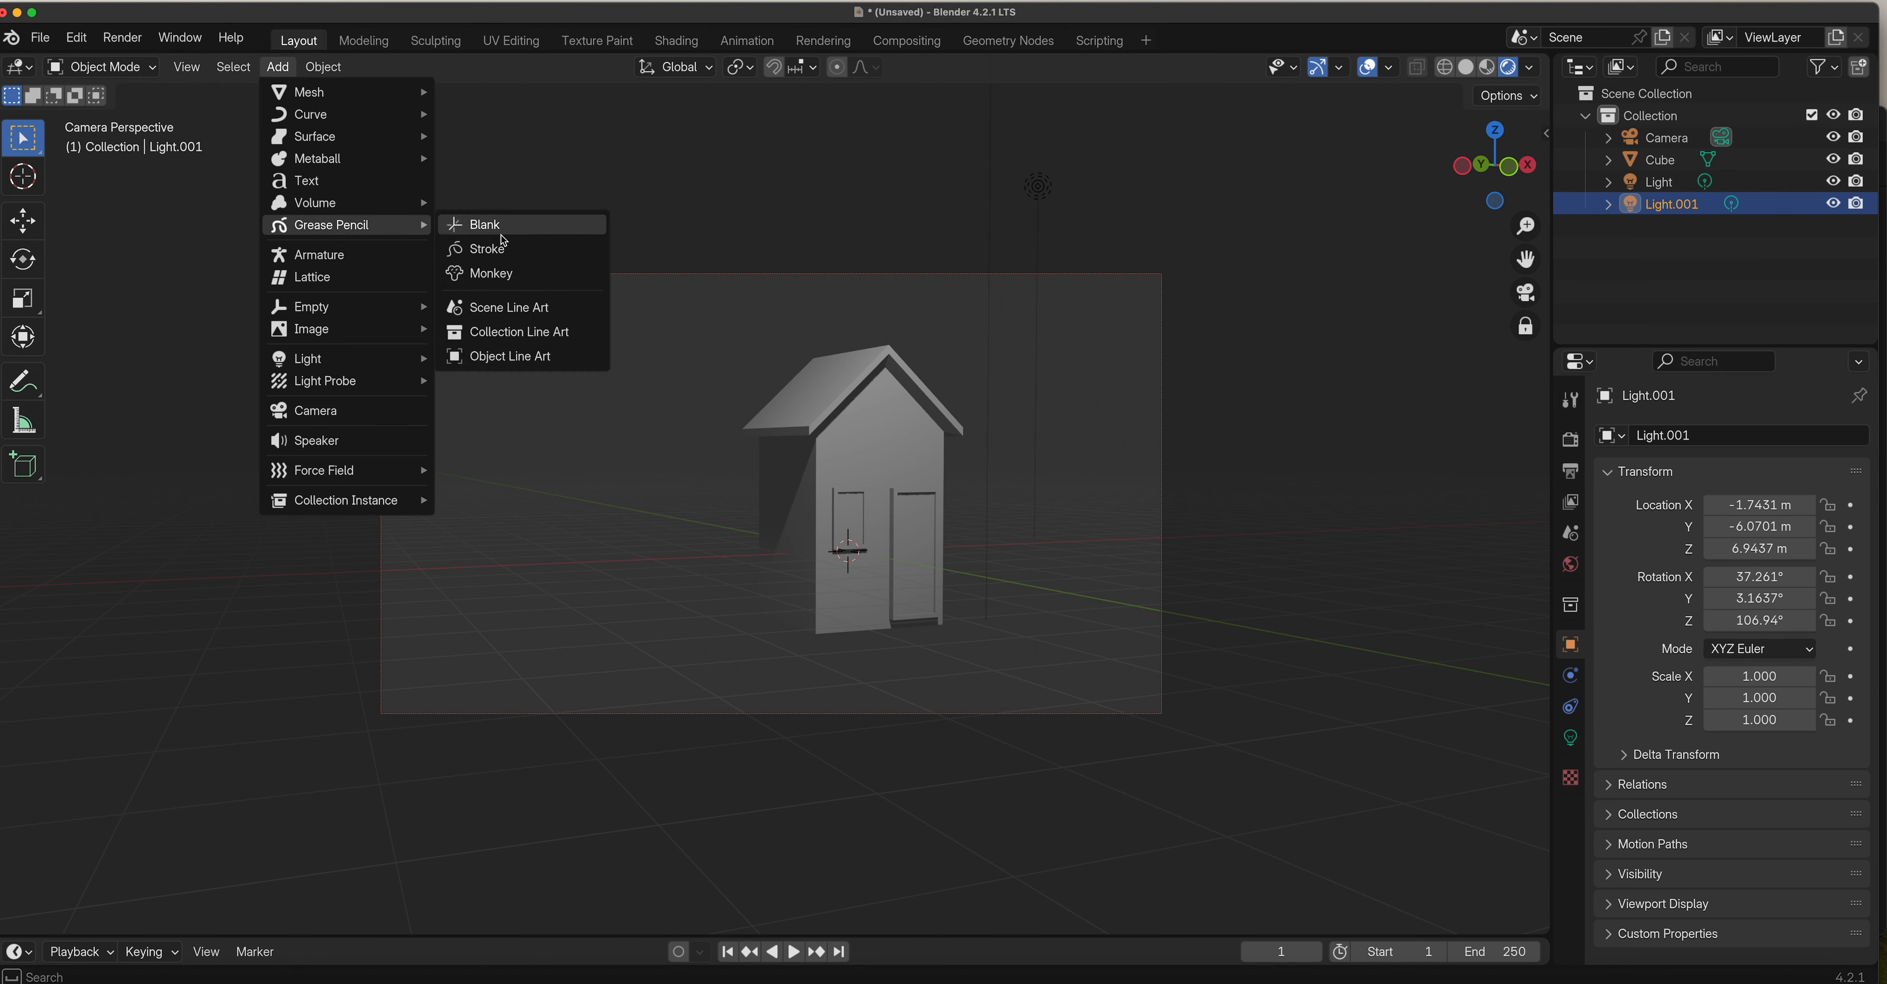
{"action": "left_click", "coordinate": [501, 233]}
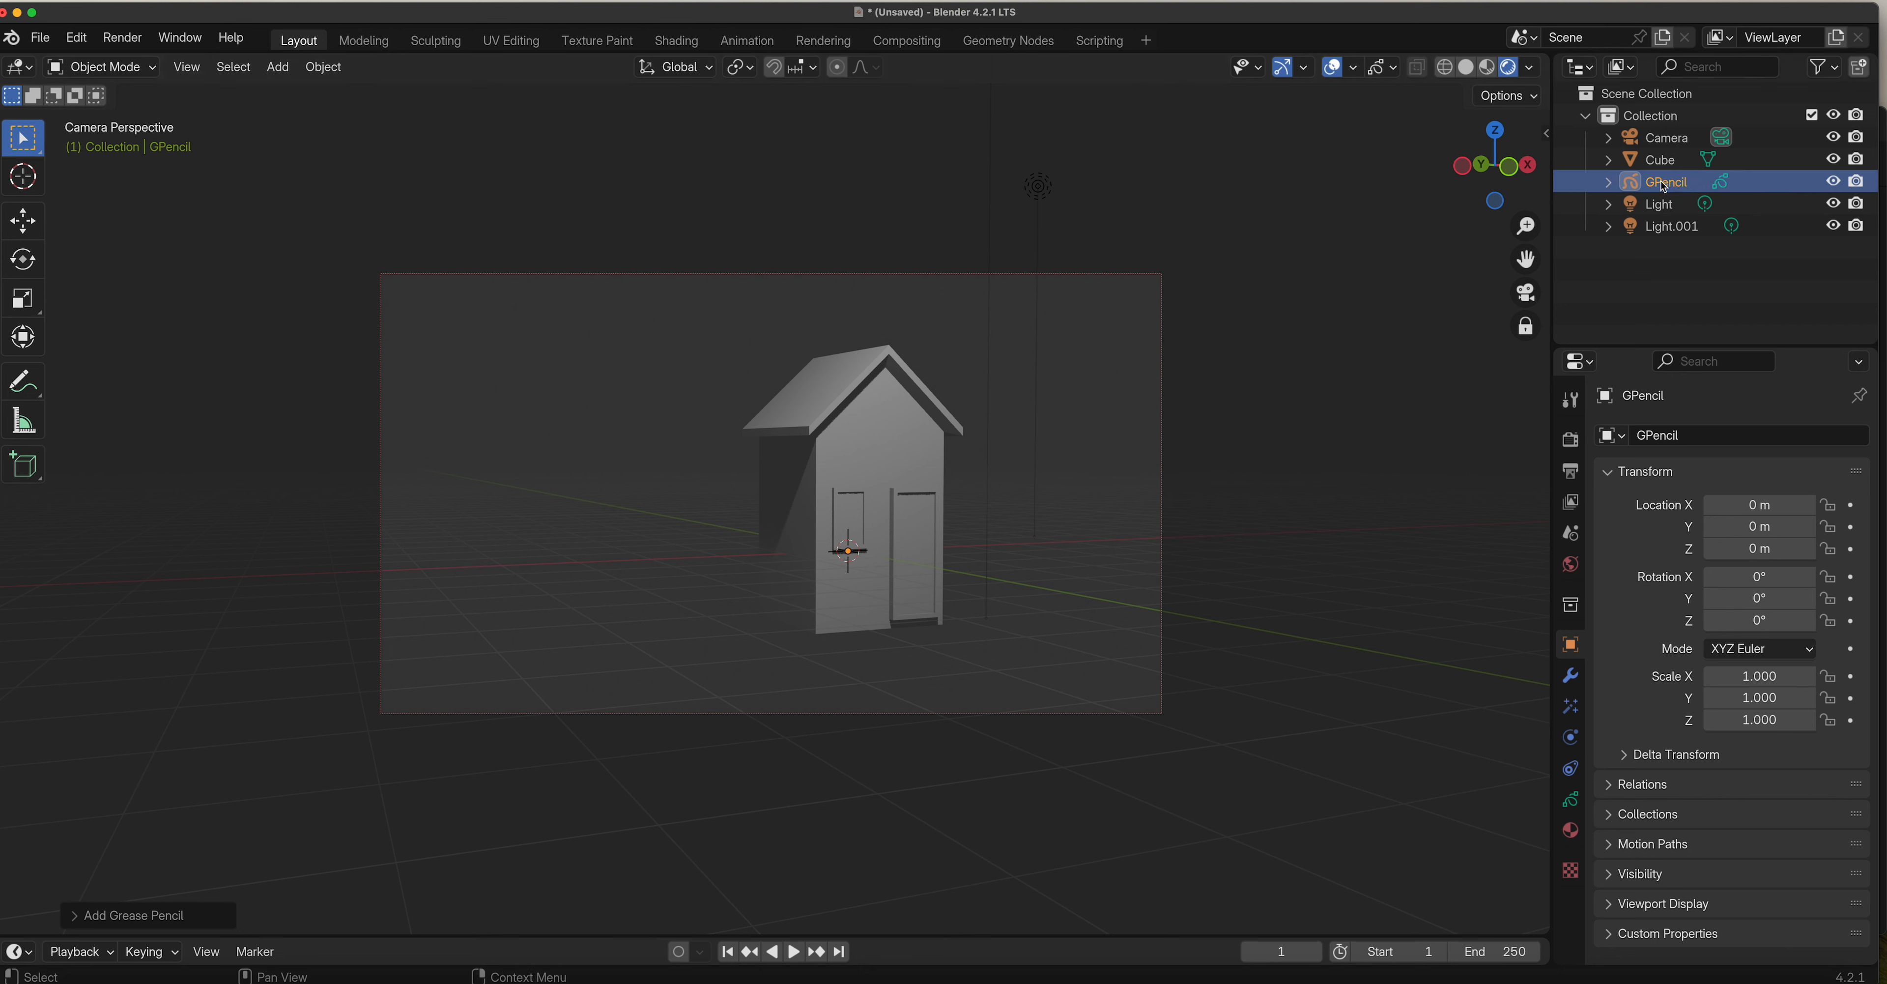
{"action": "left_click", "coordinate": [123, 67]}
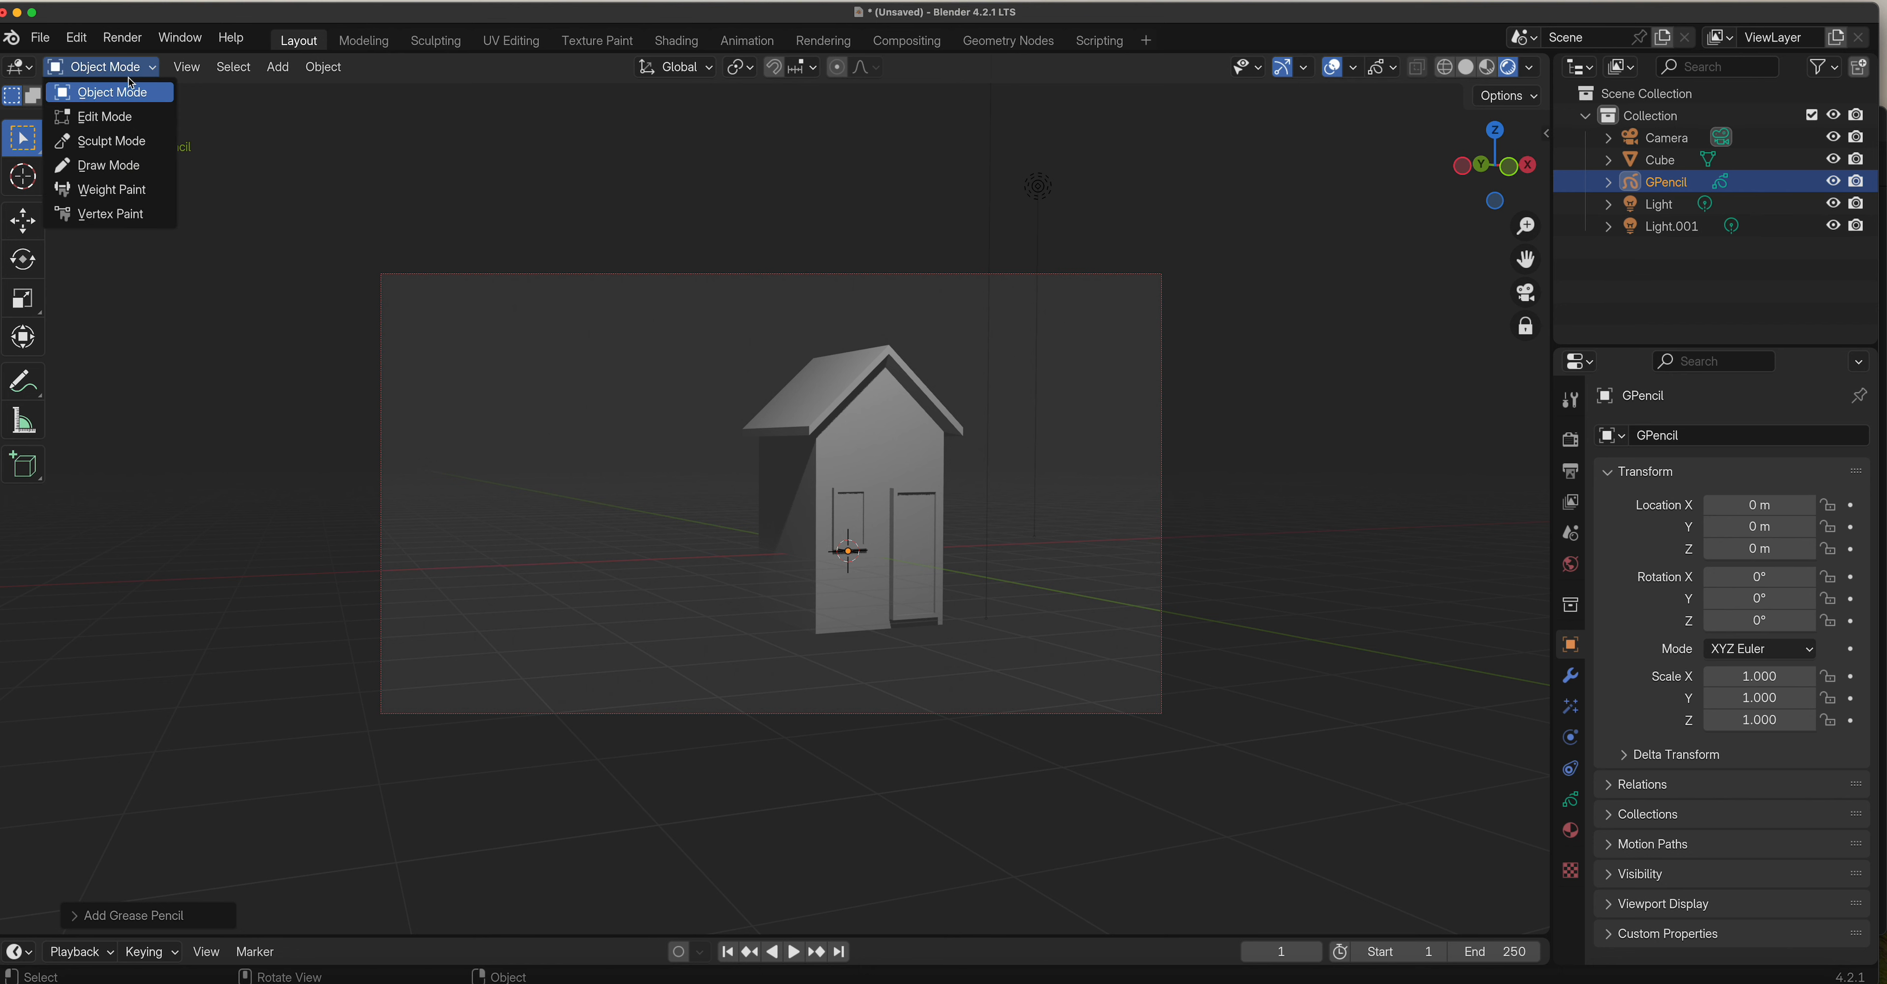
{"action": "left_click", "coordinate": [139, 165]}
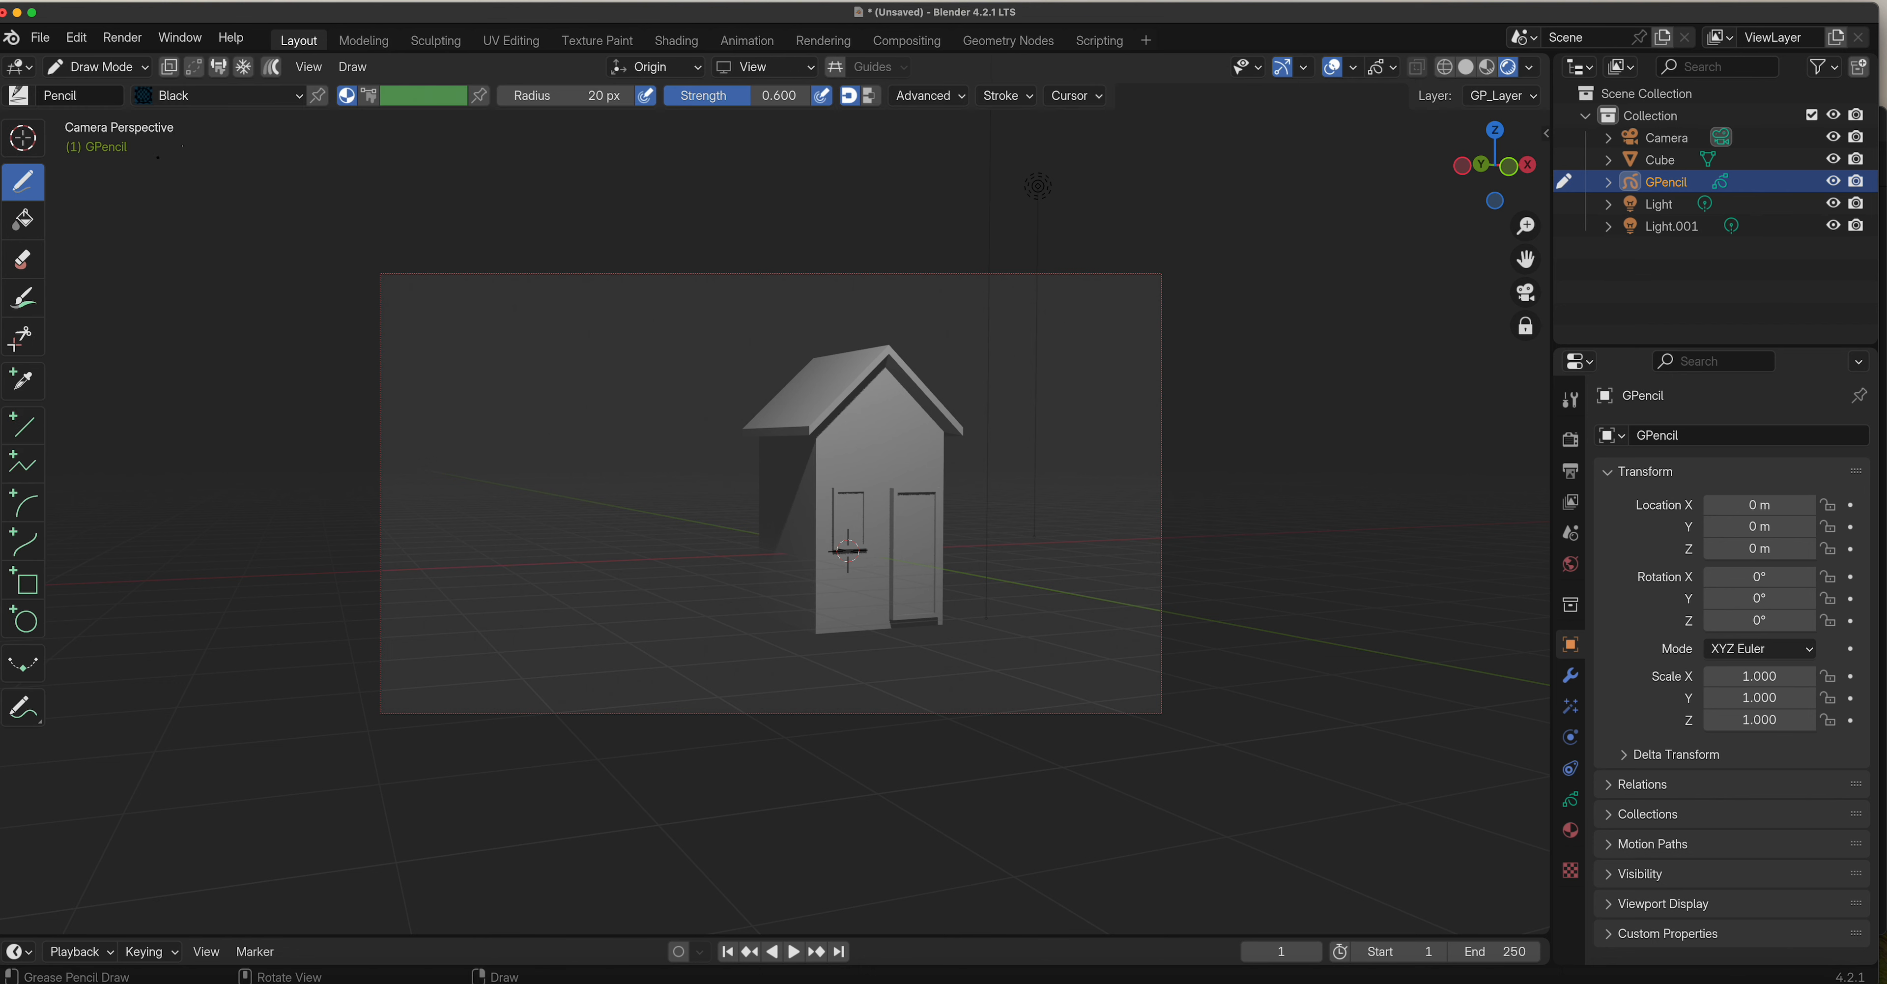
Draw a freehand test stroke in the Black material beside the house and undo it.
{"action": "left_click", "coordinate": [300, 97]}
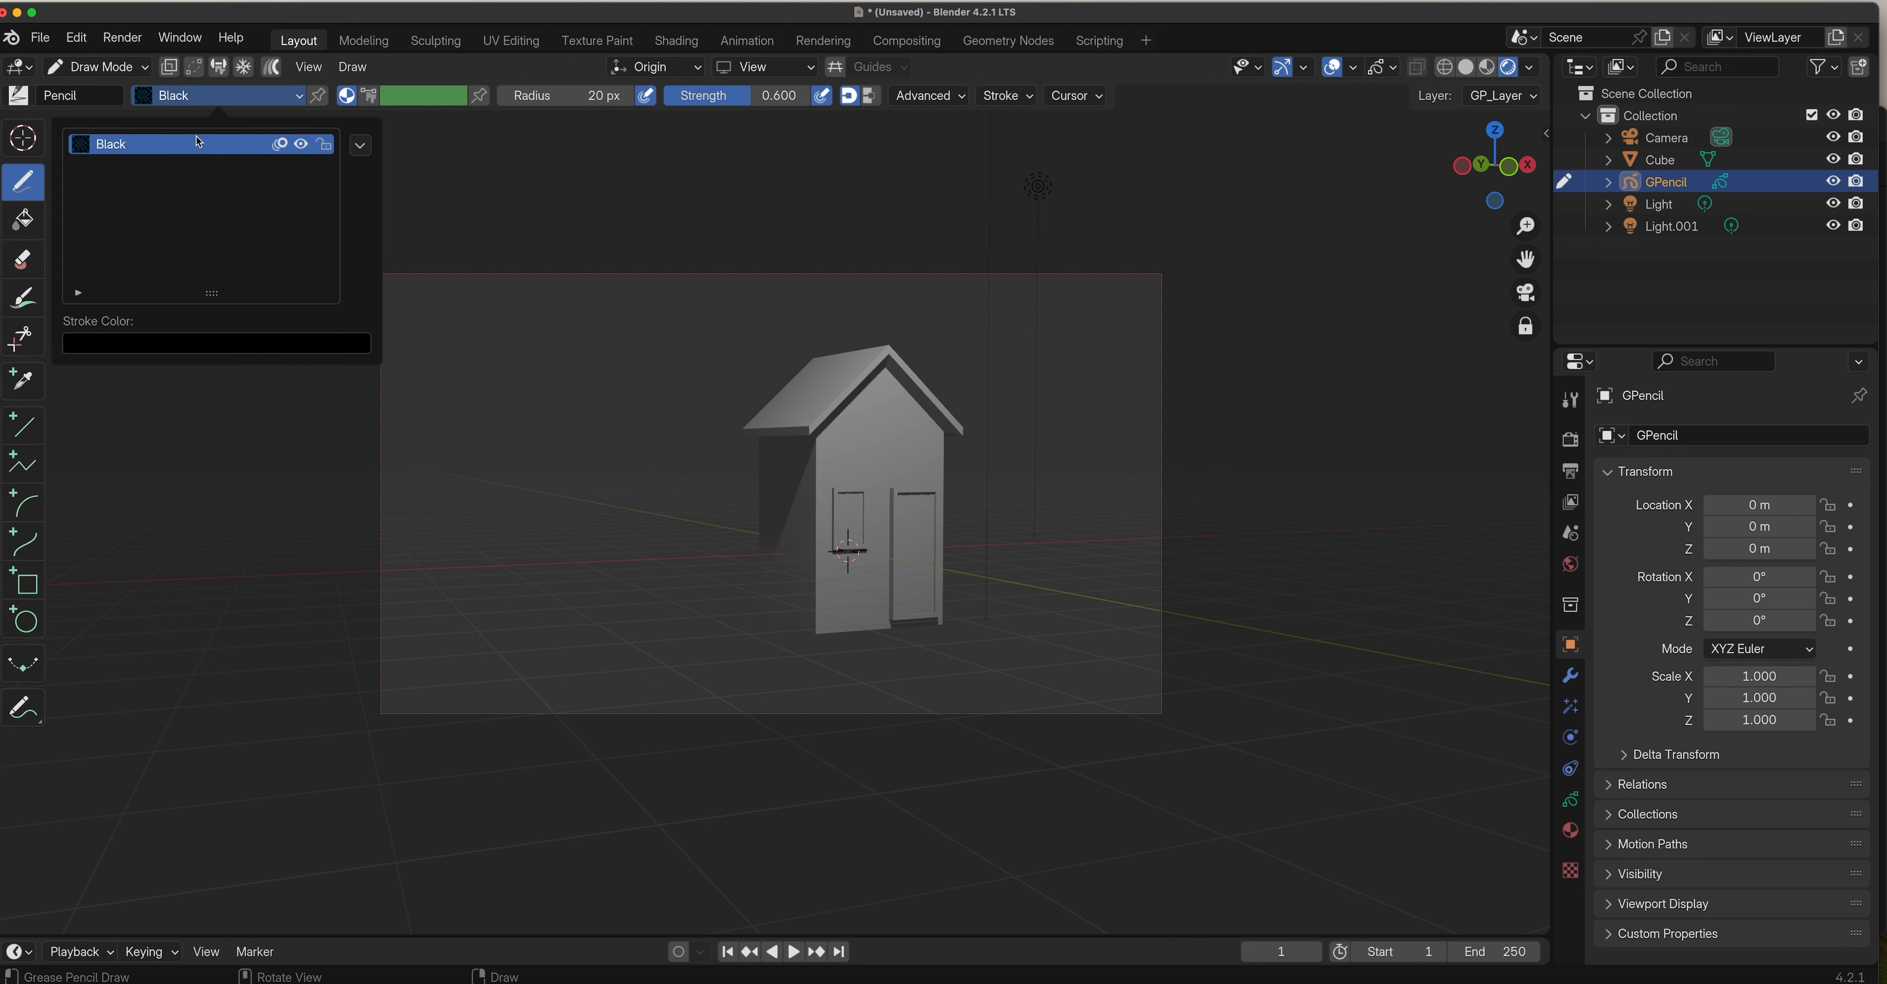
{"action": "left_click_drag", "start_coordinate": [586, 358], "coordinate": [679, 456]}
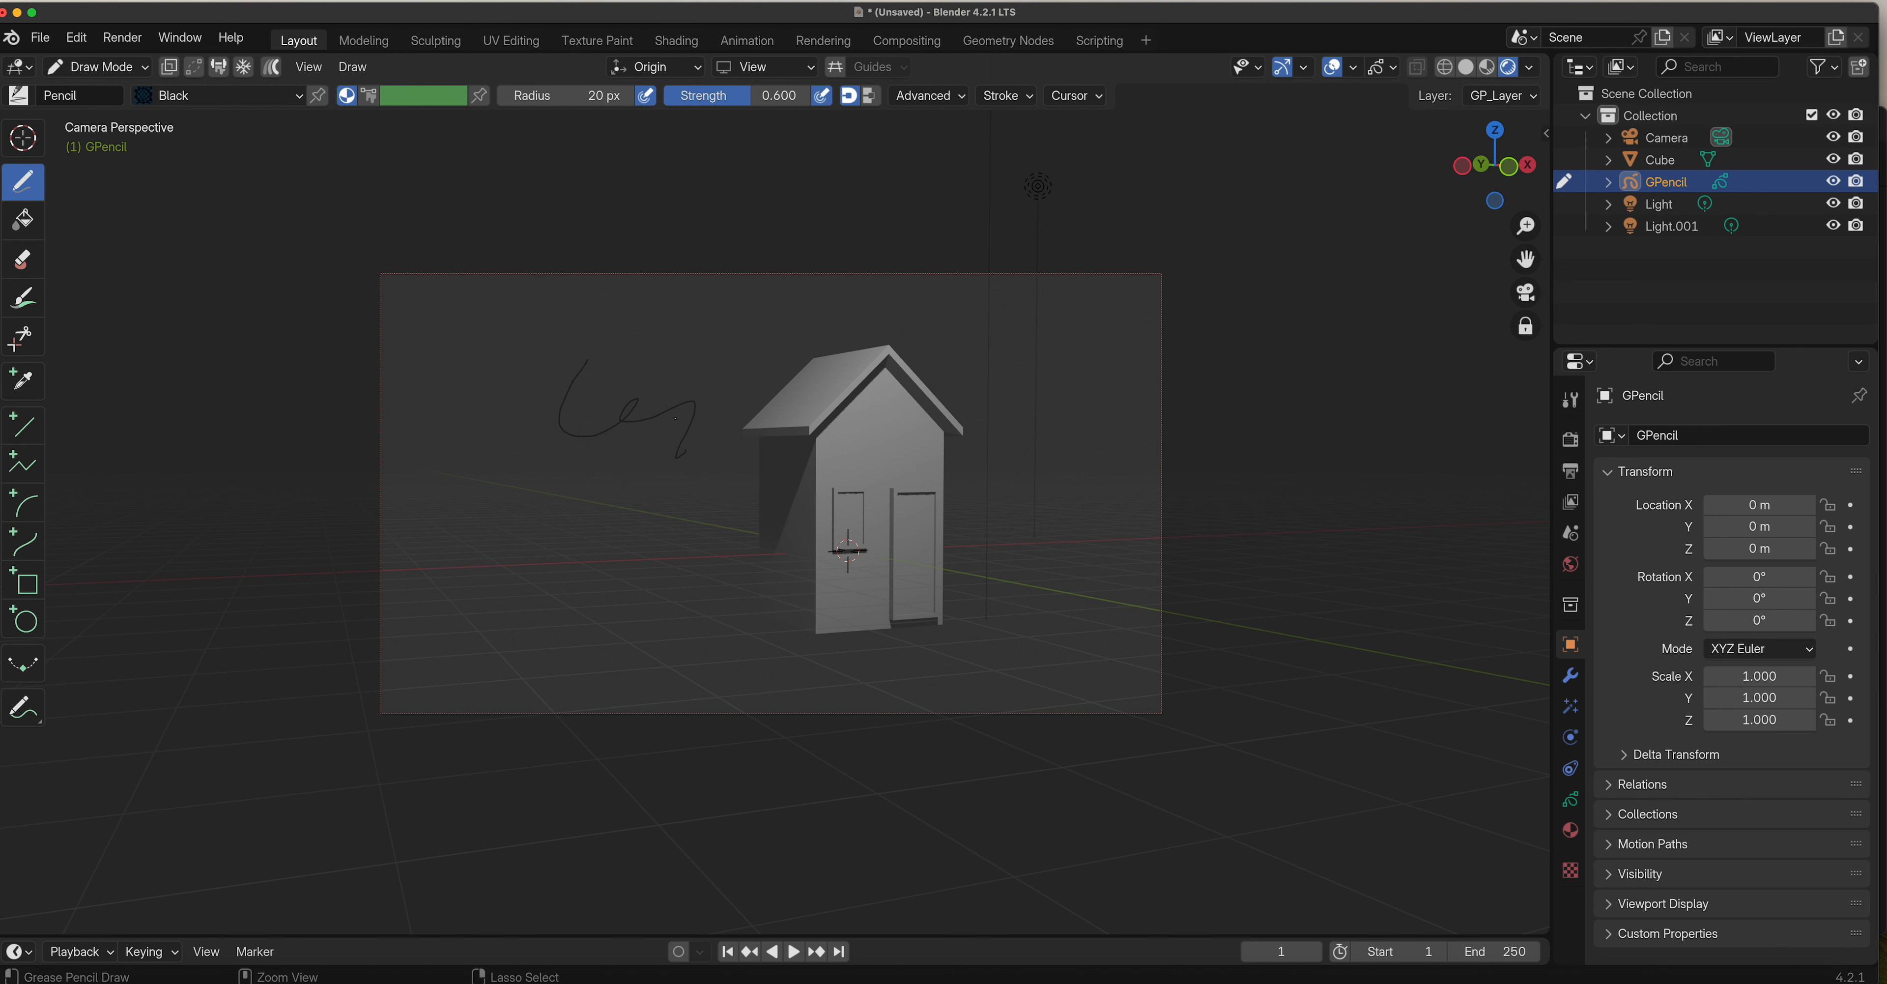
{"action": "key", "text": "ctrl+z"}
Add a Line Art modifier to the Grease Pencil object with Scene as its source type.
{"action": "left_click", "coordinate": [1570, 675]}
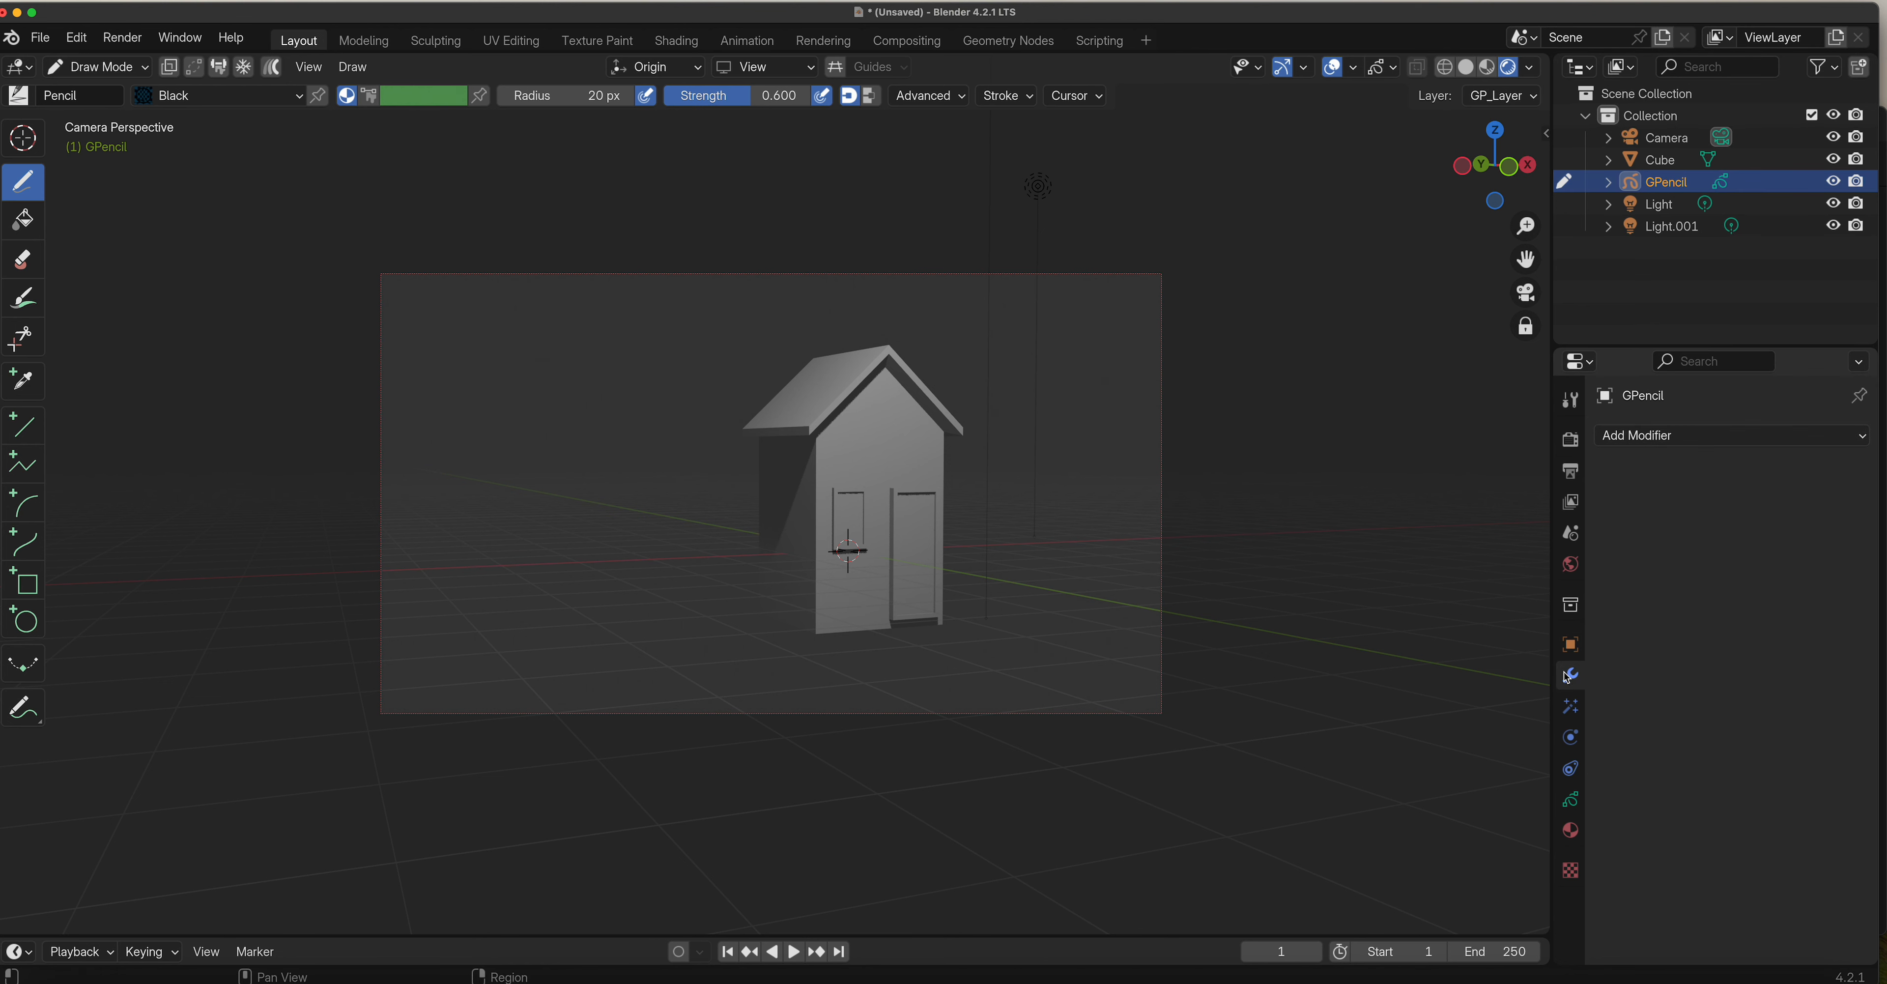
{"action": "left_click", "coordinate": [1655, 439]}
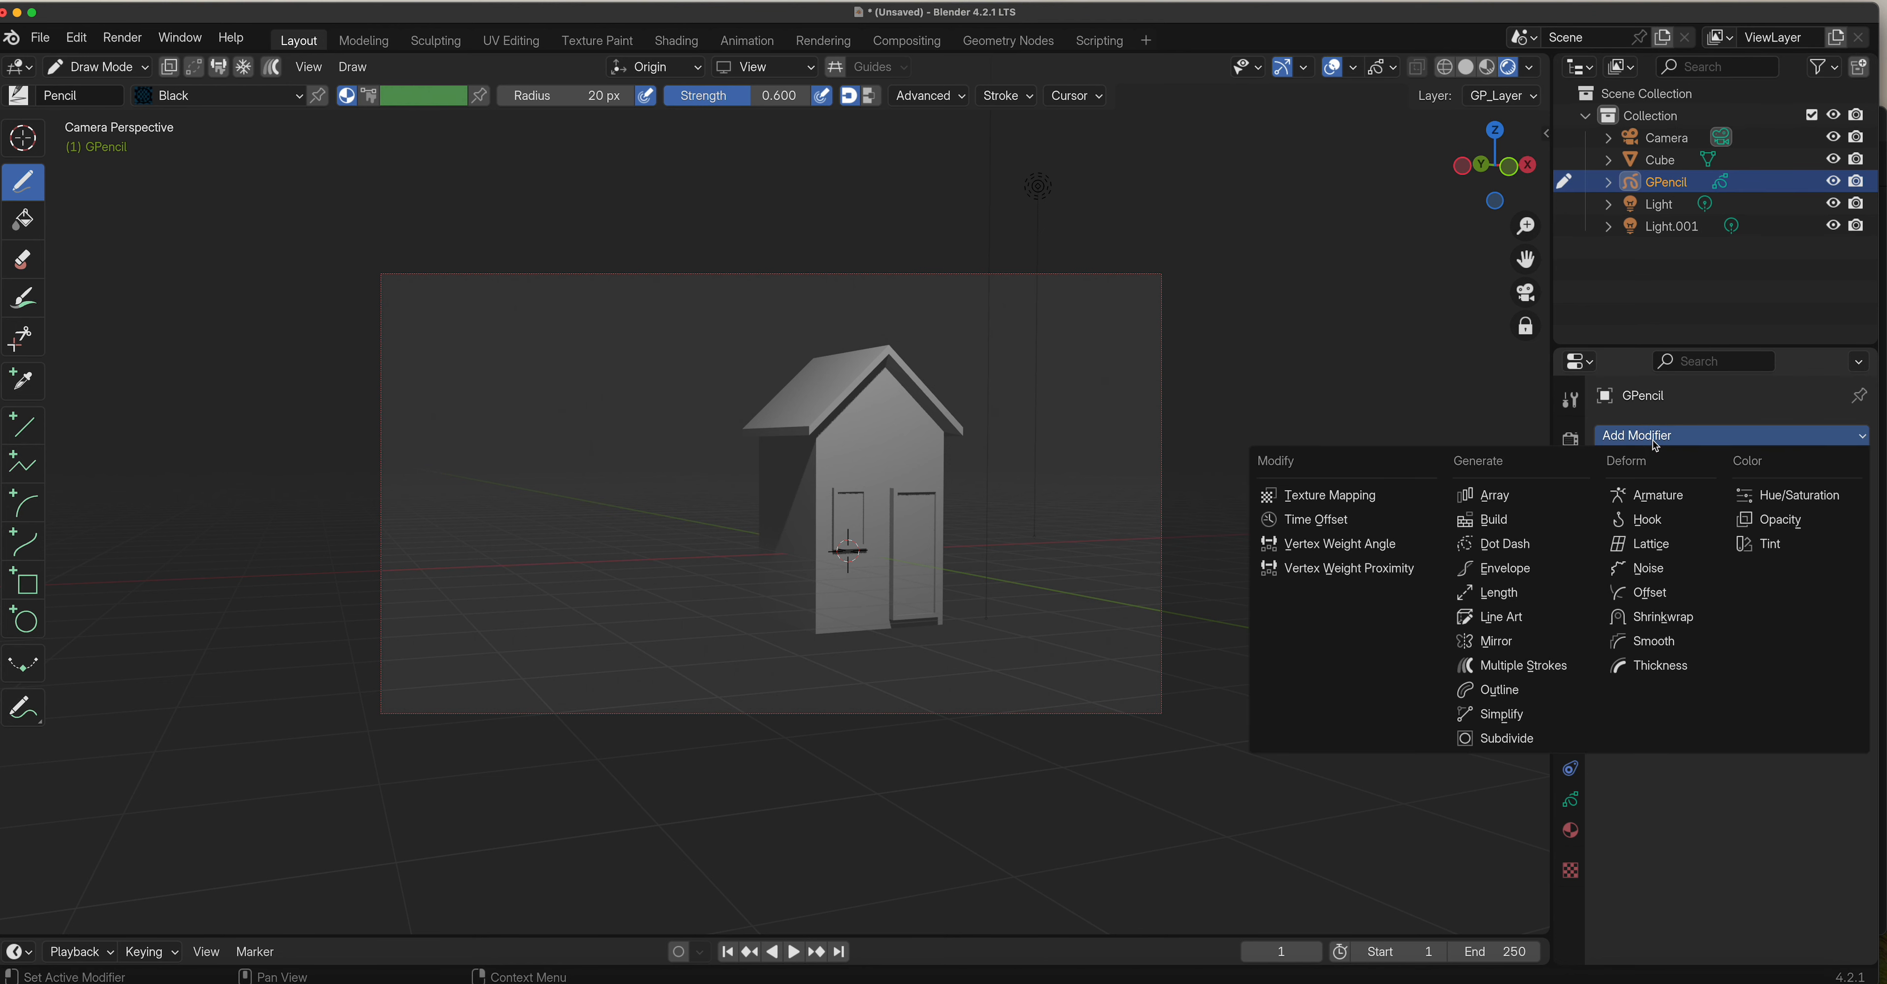
{"action": "left_click", "coordinate": [1528, 619]}
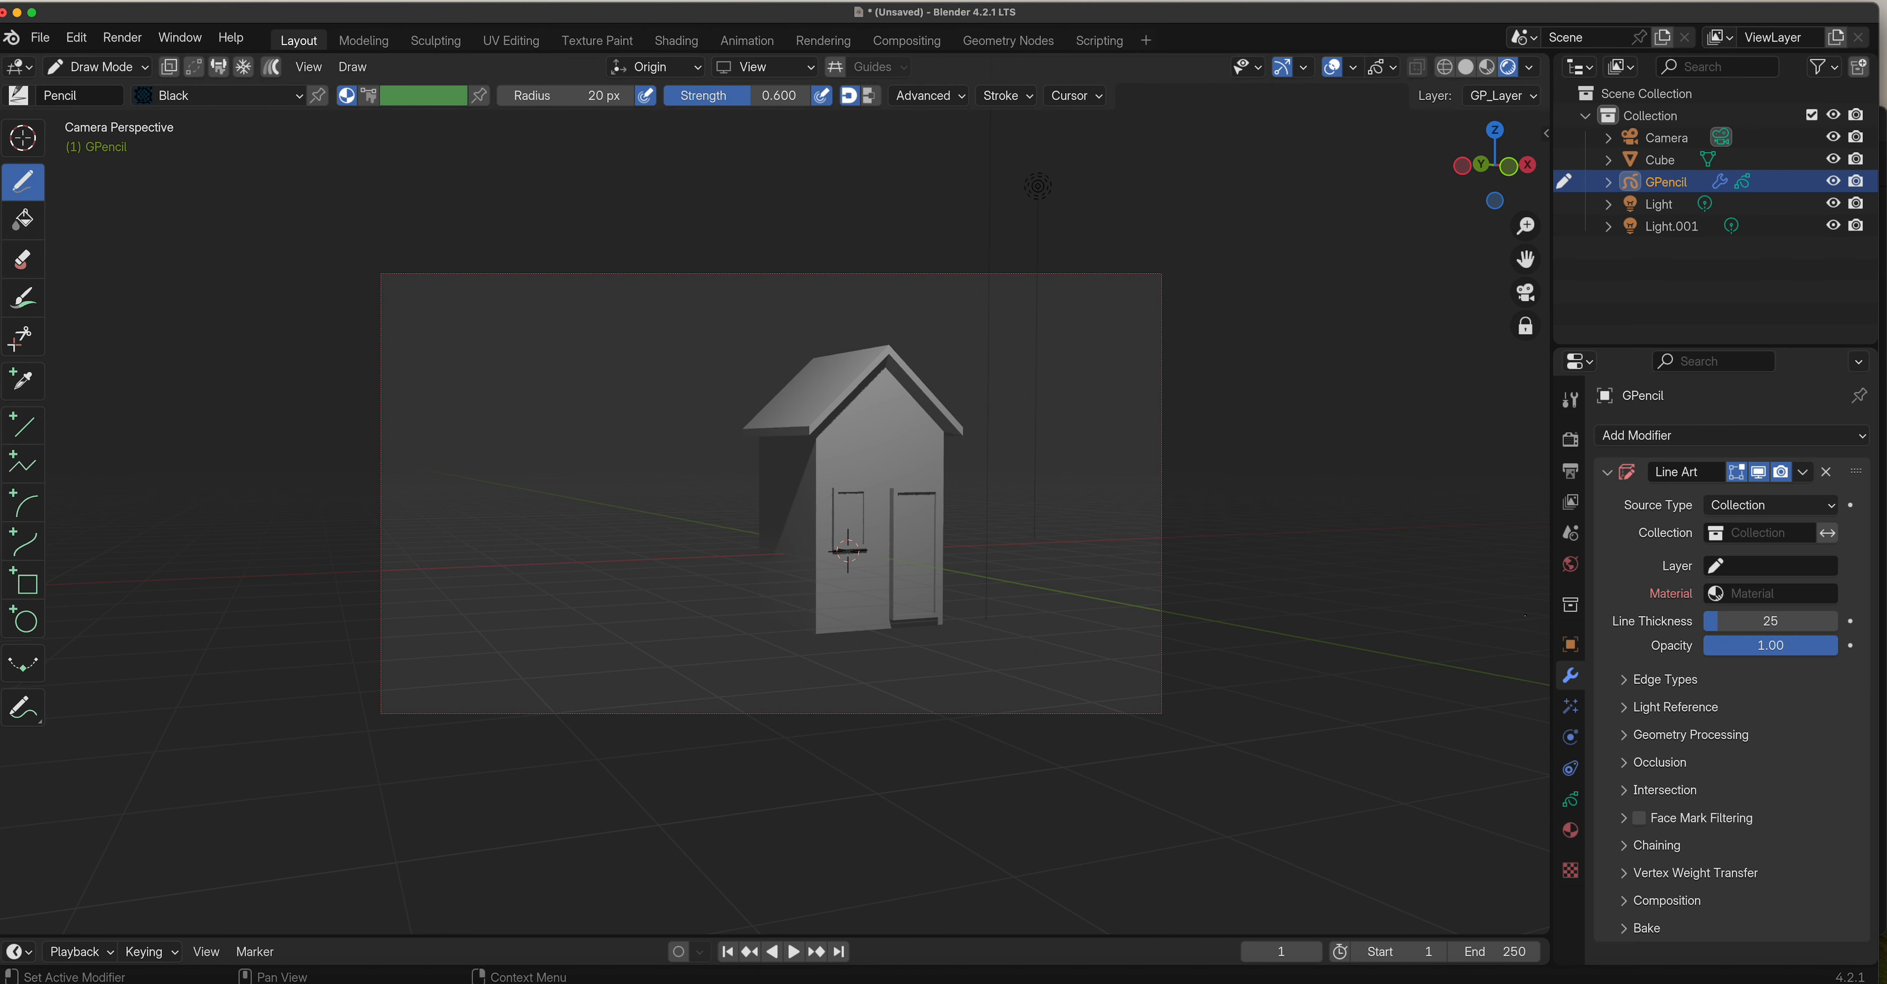
{"action": "left_click", "coordinate": [1753, 515]}
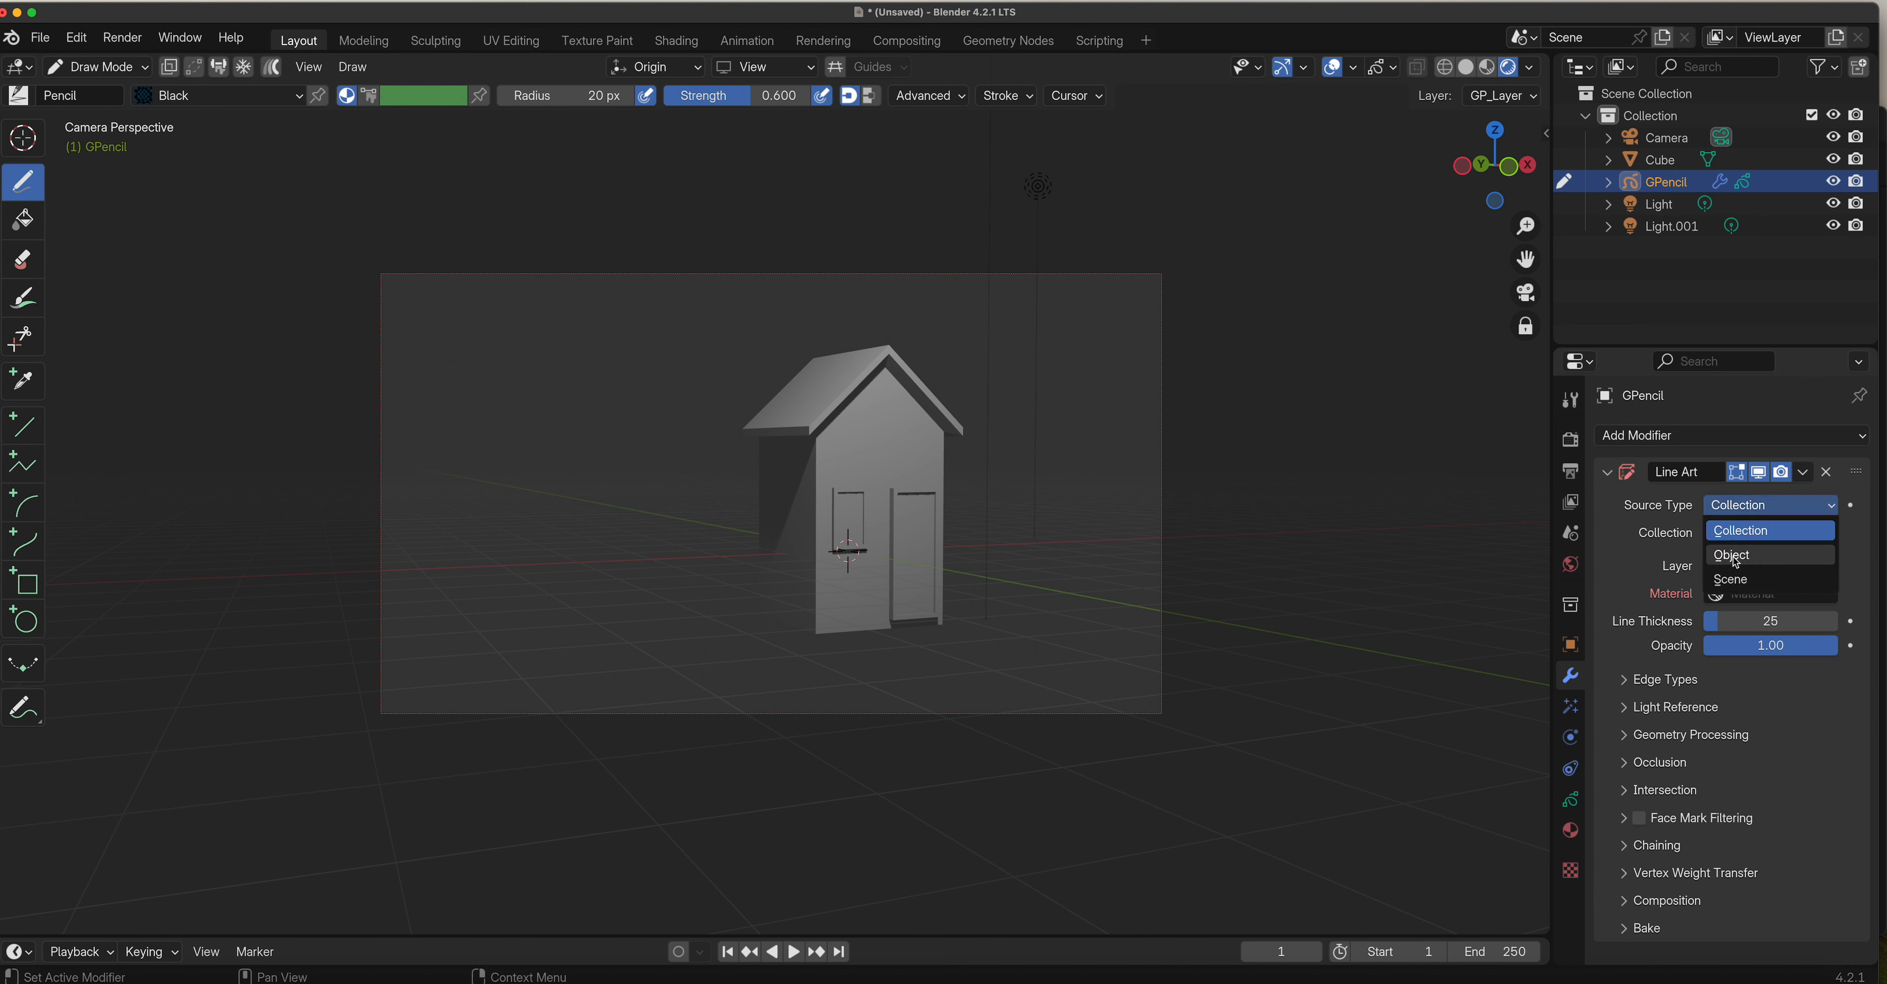
{"action": "left_click", "coordinate": [1757, 580]}
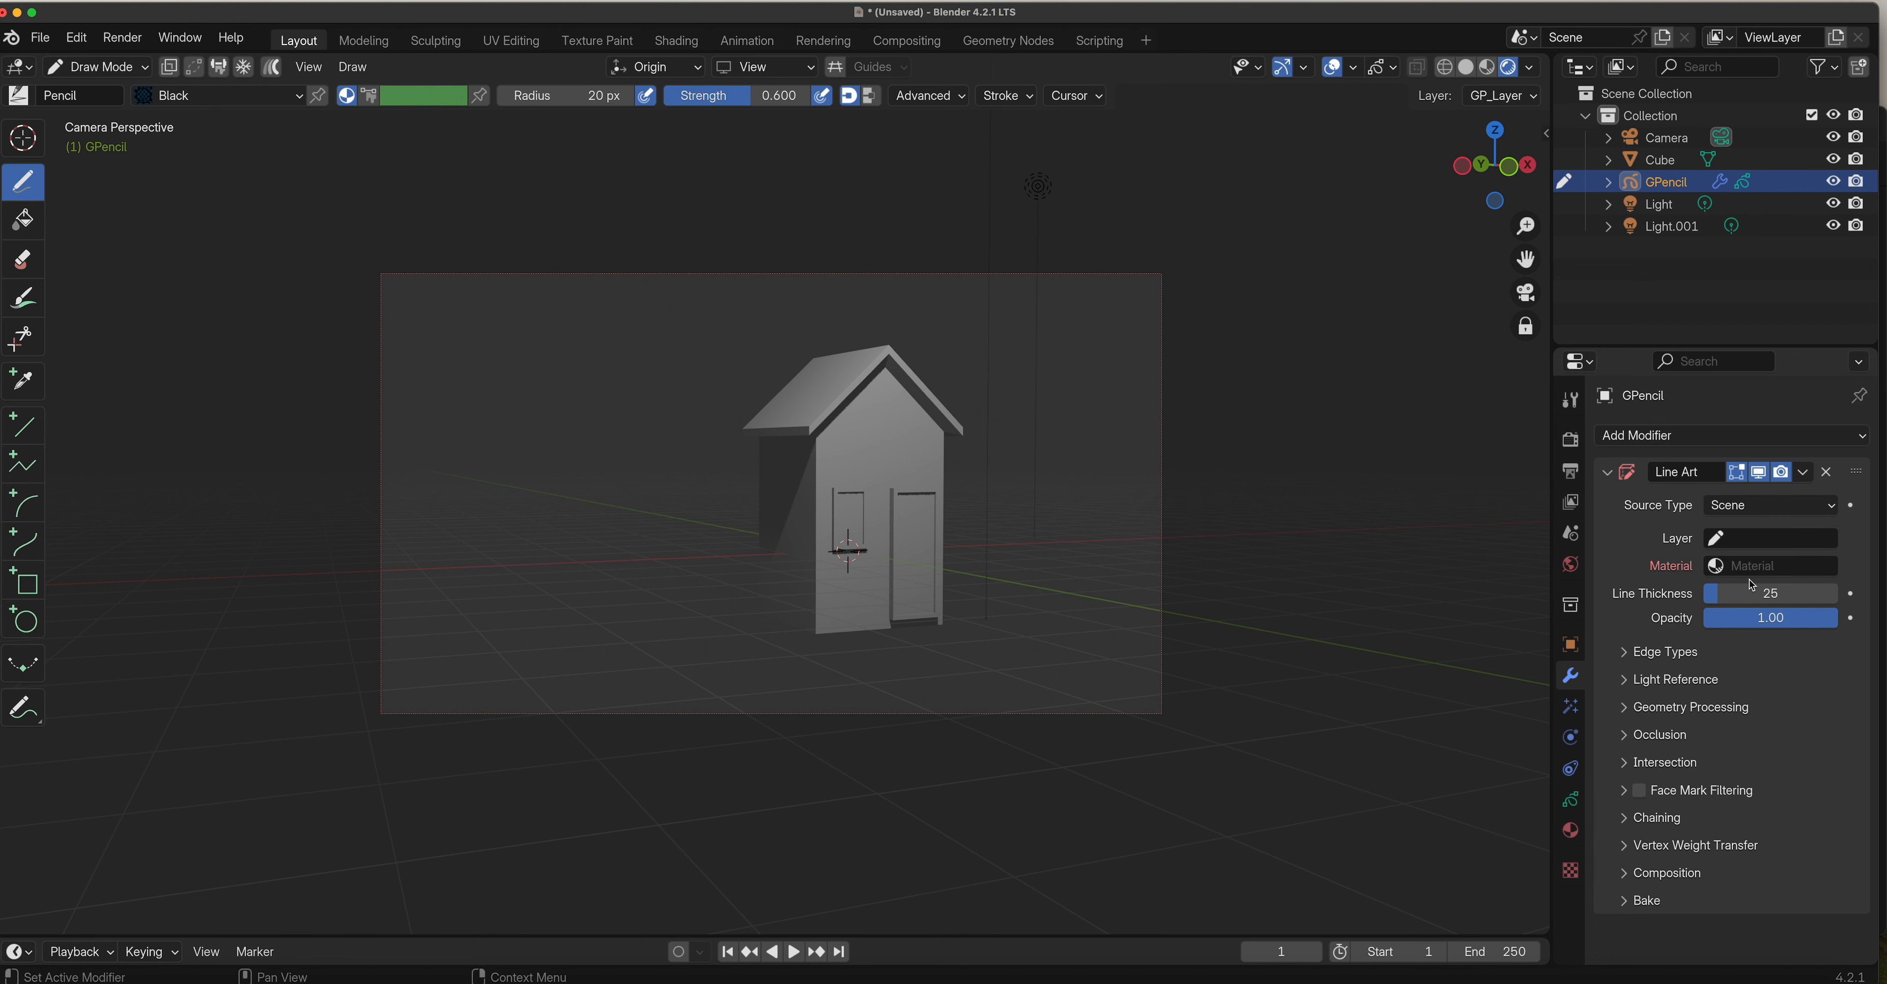
Assign GP_Layer as the Line Art modifier's target layer and Black as its material.
{"action": "left_click", "coordinate": [1726, 541]}
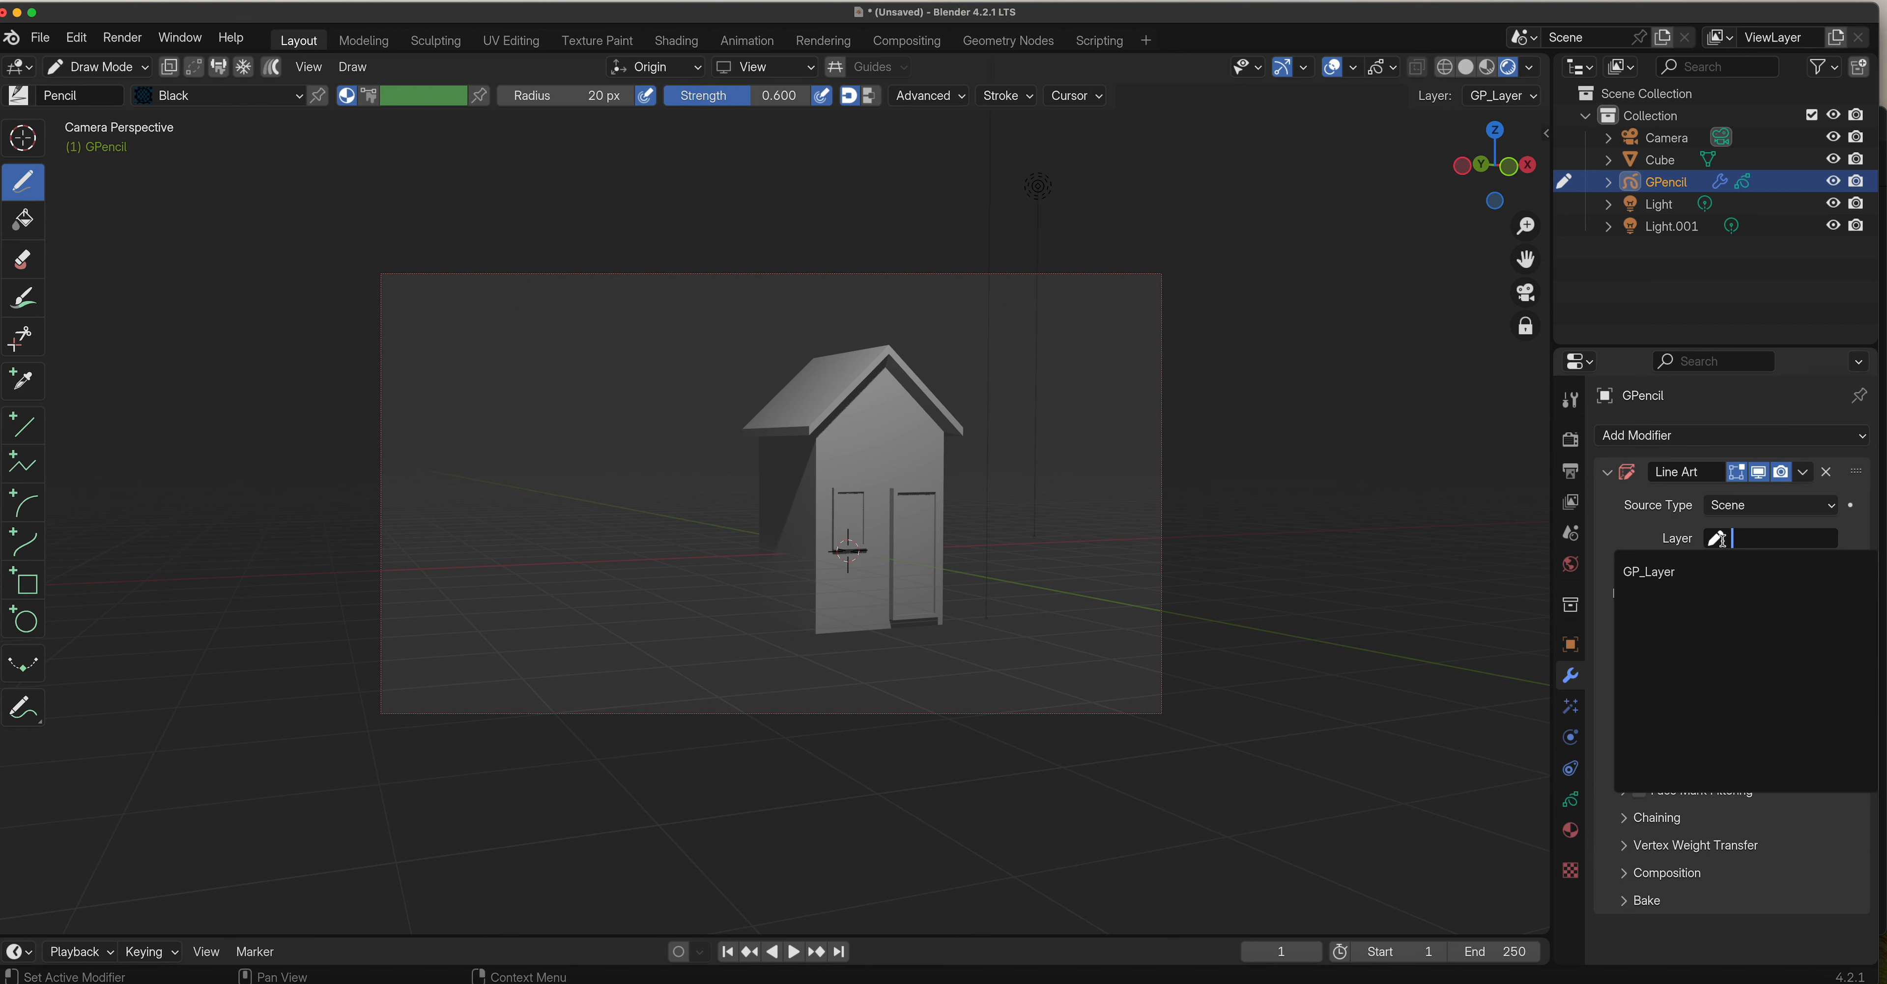
{"action": "left_click", "coordinate": [1661, 574]}
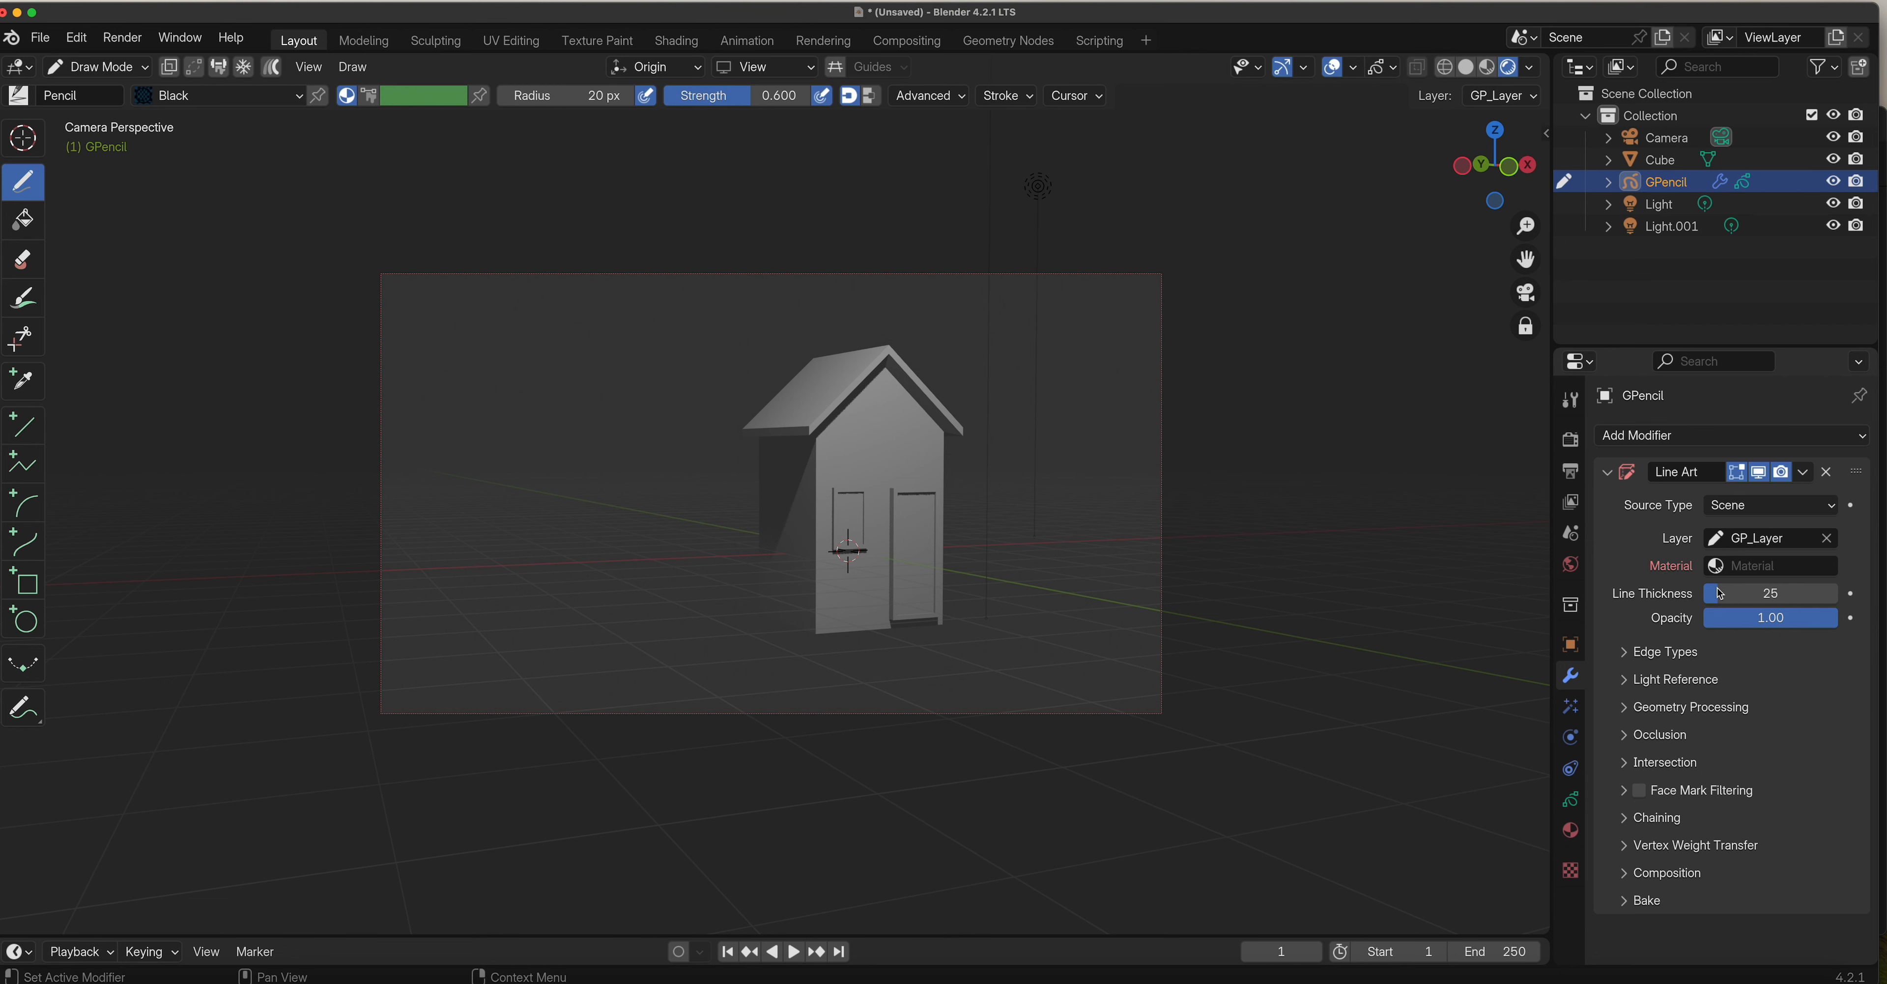
{"action": "left_click", "coordinate": [1718, 567]}
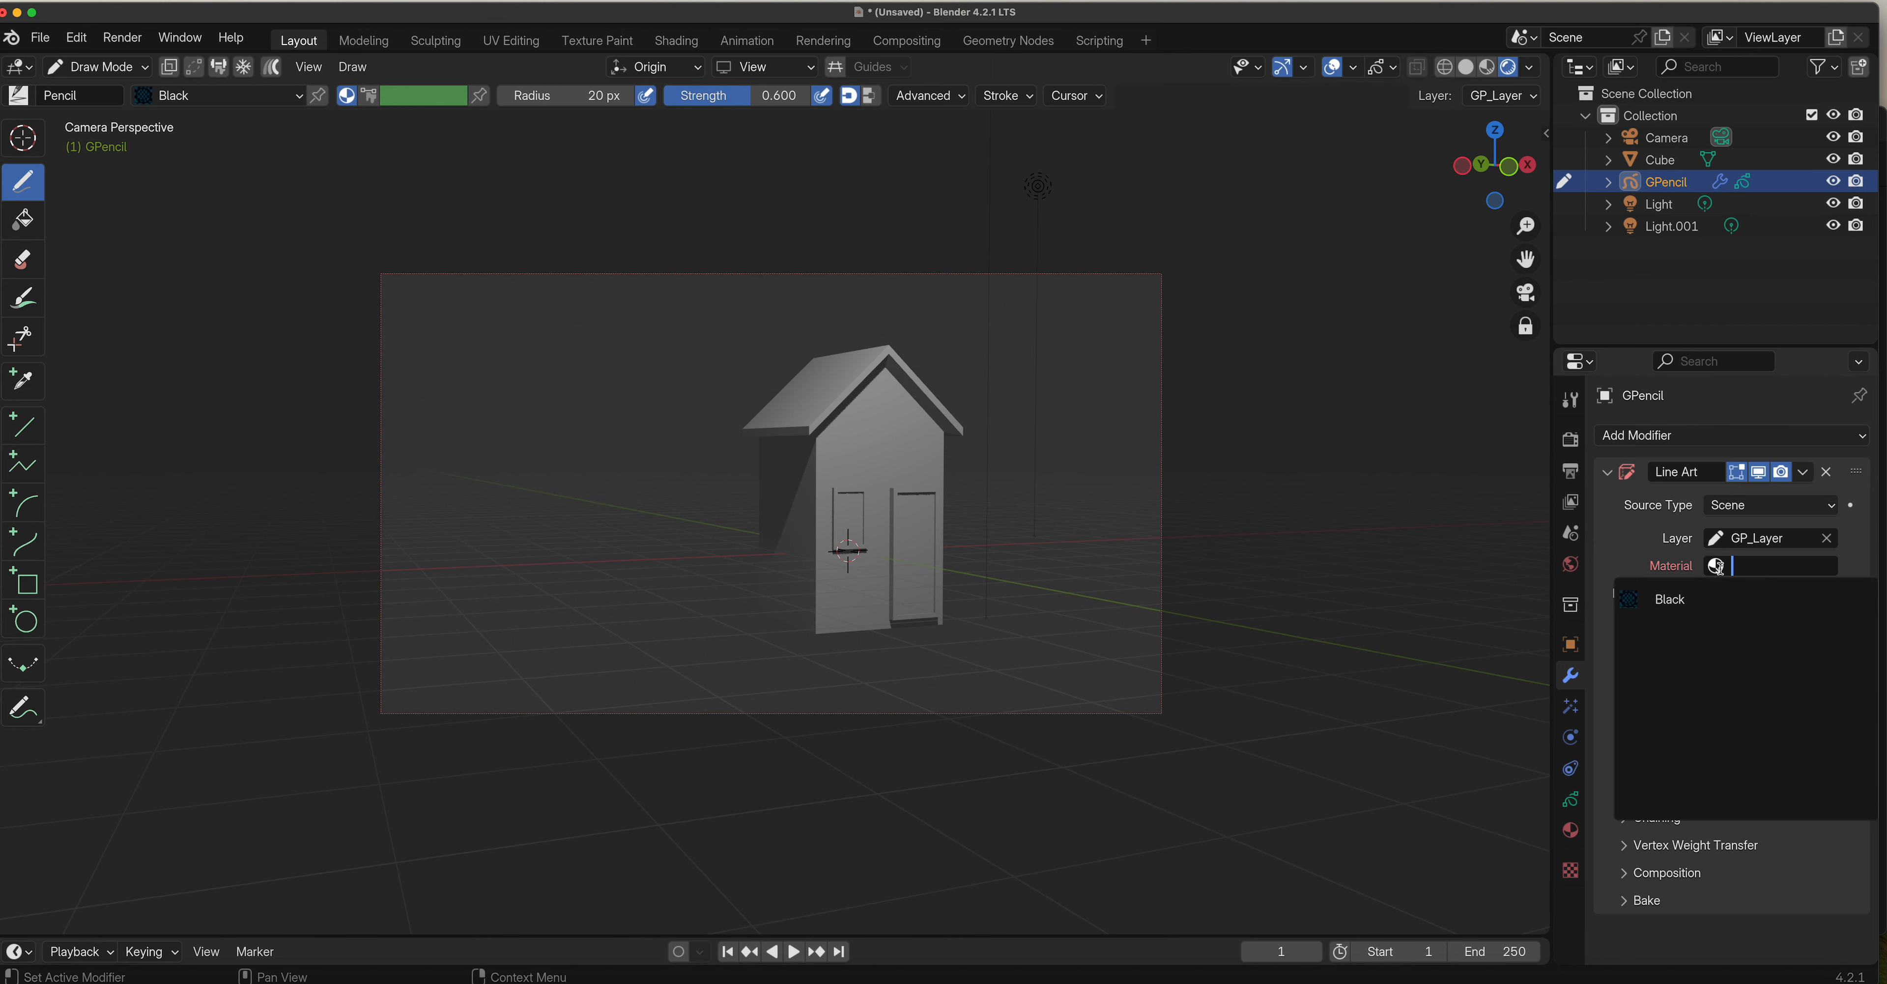
{"action": "left_click", "coordinate": [1685, 597]}
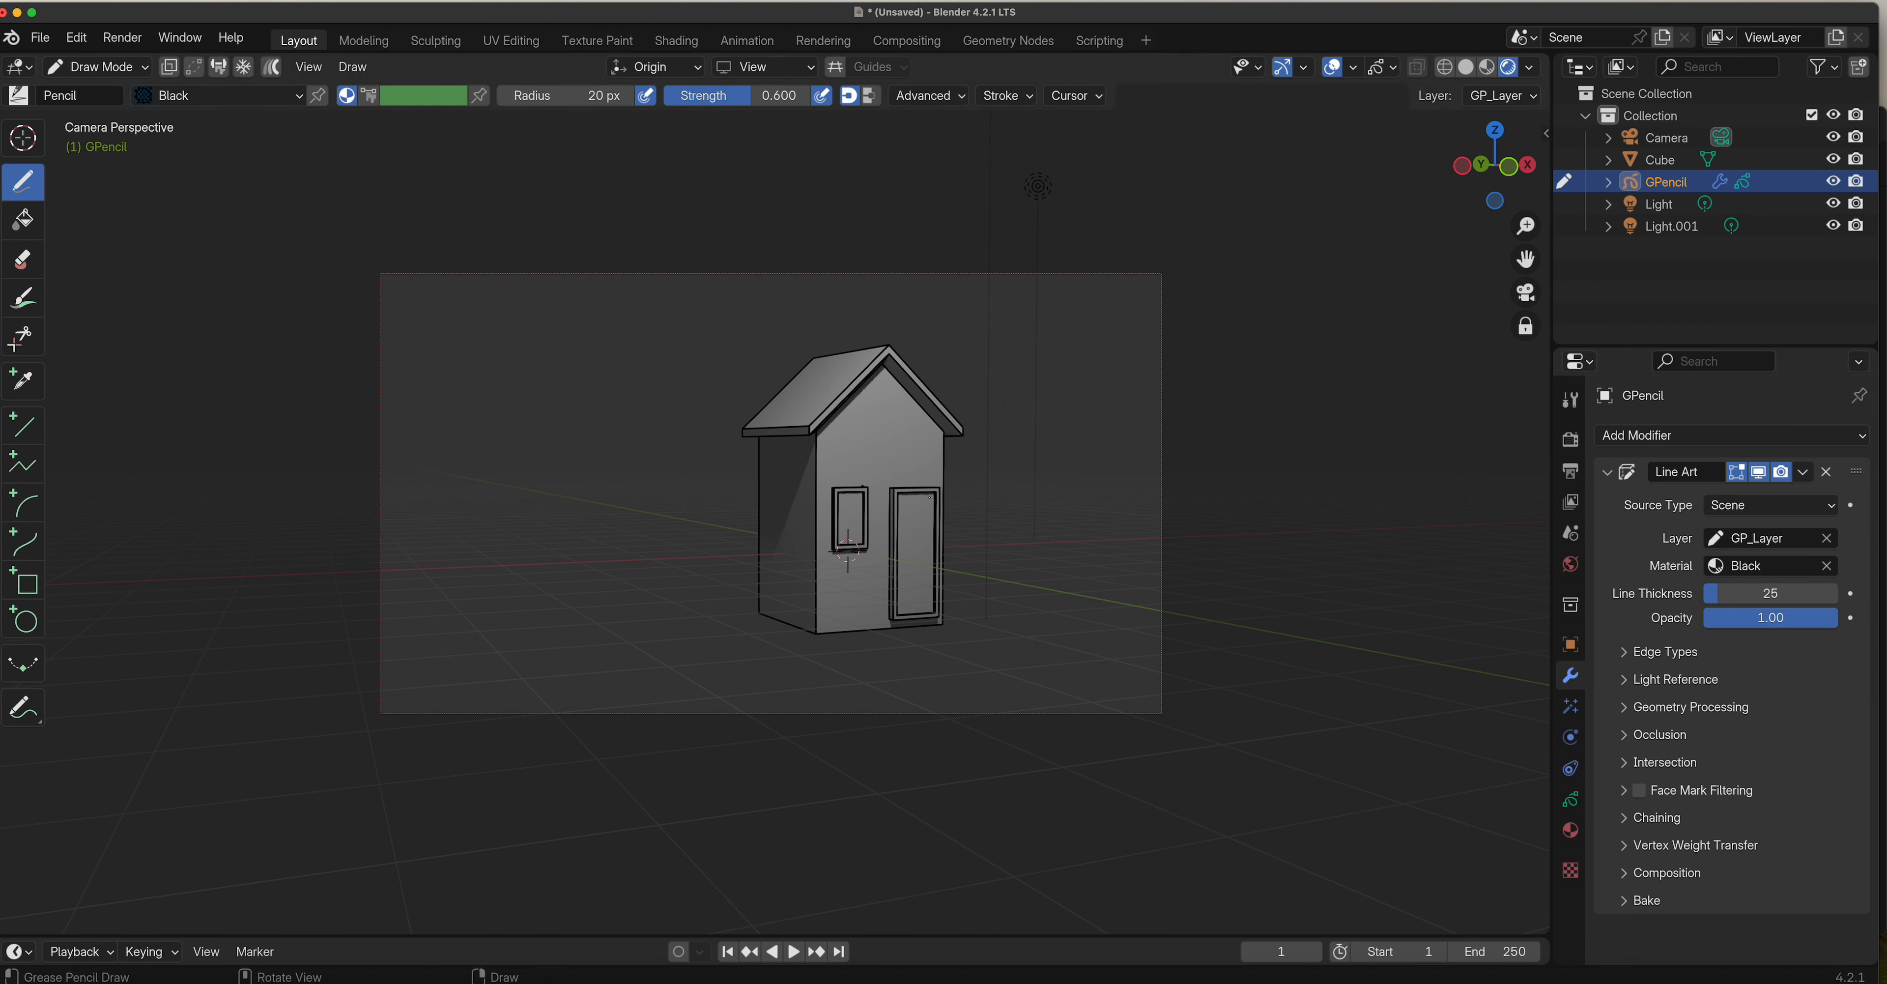
Orbit and reframe the locked camera around the outlined house to show both the door wall and the large window wall.
{"action": "middle_click_drag", "start_coordinate": [893, 565], "coordinate": [700, 571]}
{"action": "scroll", "coordinate": [700, 571], "scroll_direction": "up", "scroll_amount": 2}
{"action": "scroll", "coordinate": [805, 513], "scroll_direction": "down", "scroll_amount": 2}
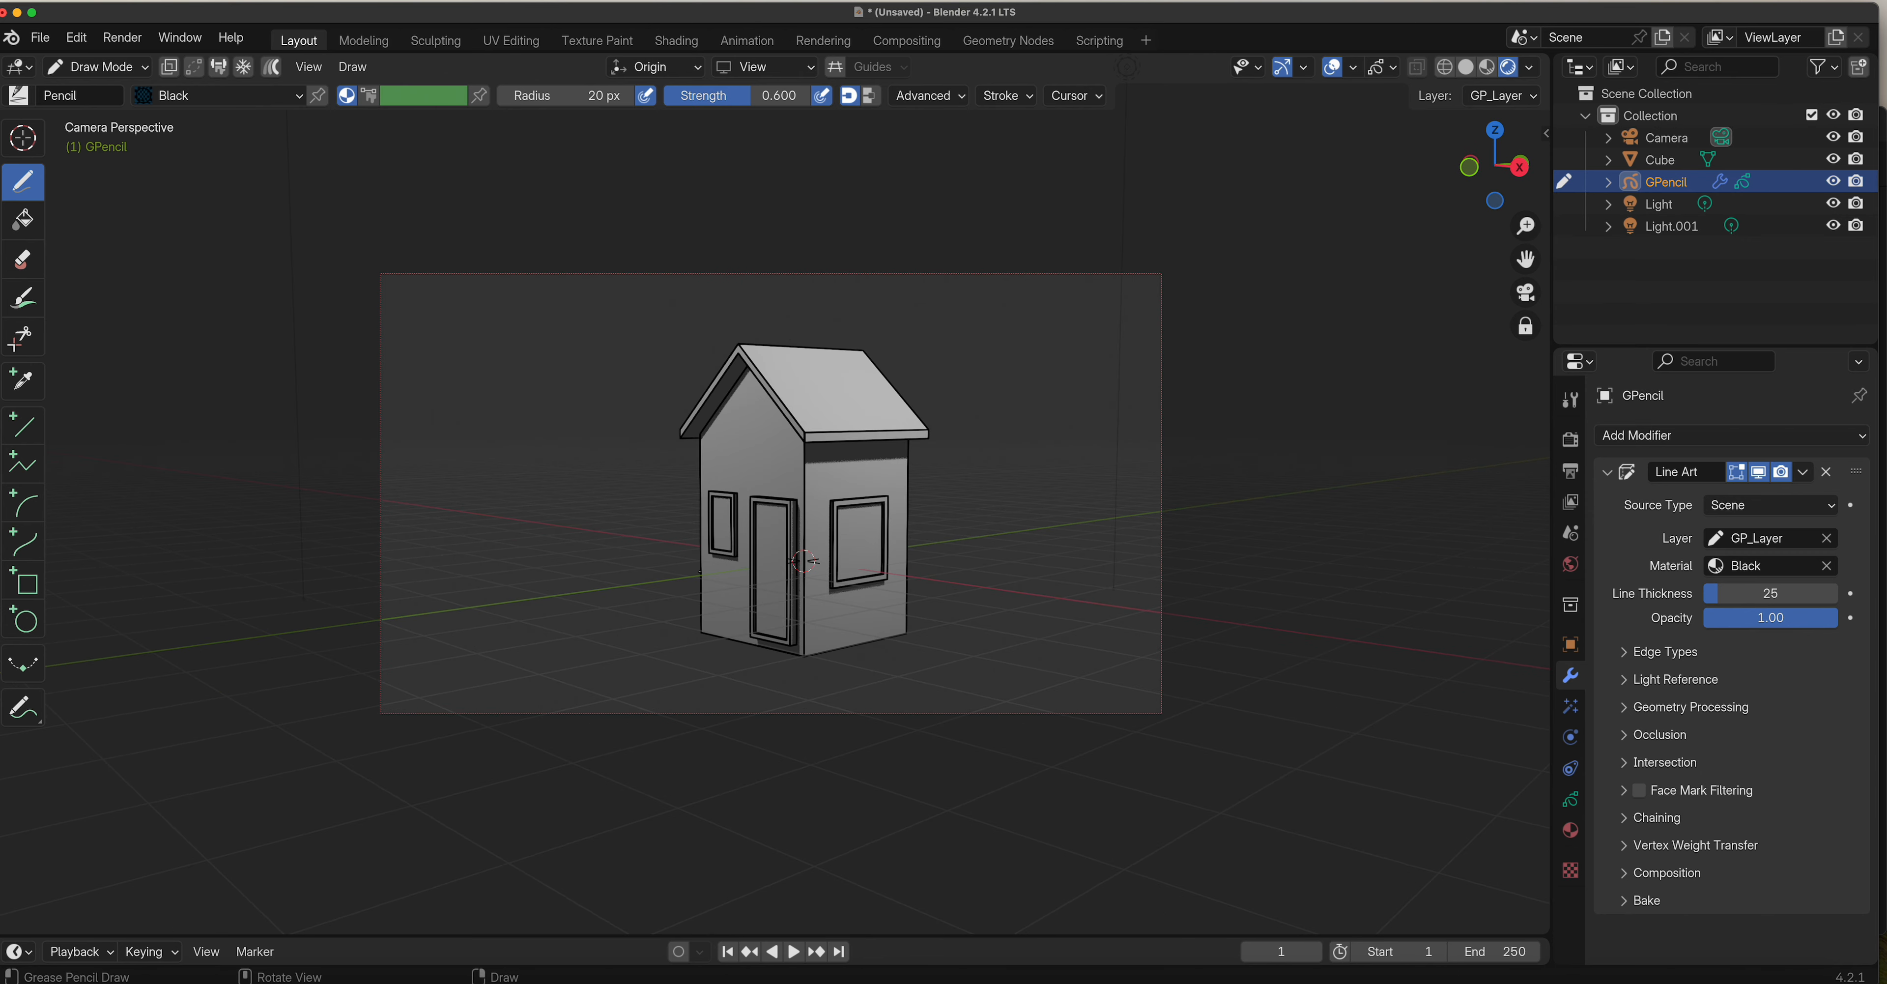
{"action": "middle_click_drag", "start_coordinate": [701, 572], "coordinate": [802, 547], "text": "shift"}
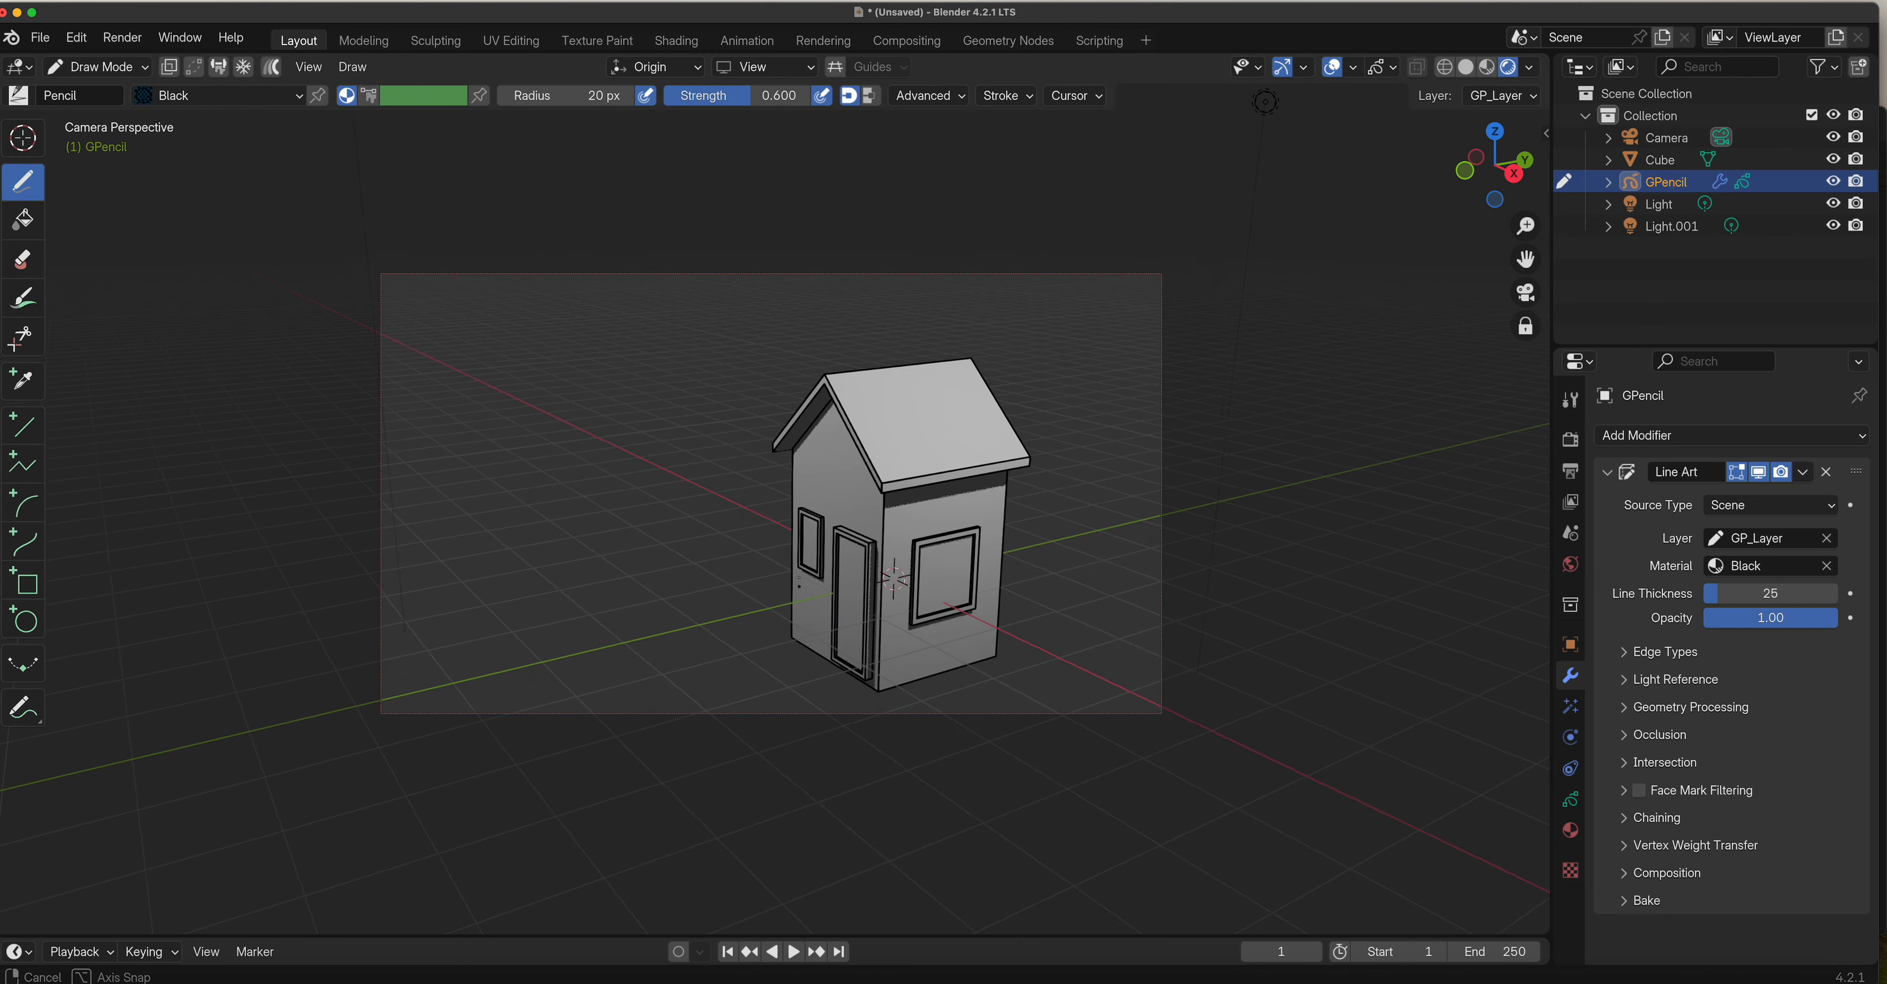
{"action": "scroll", "coordinate": [818, 554], "scroll_direction": "up", "scroll_amount": 2}
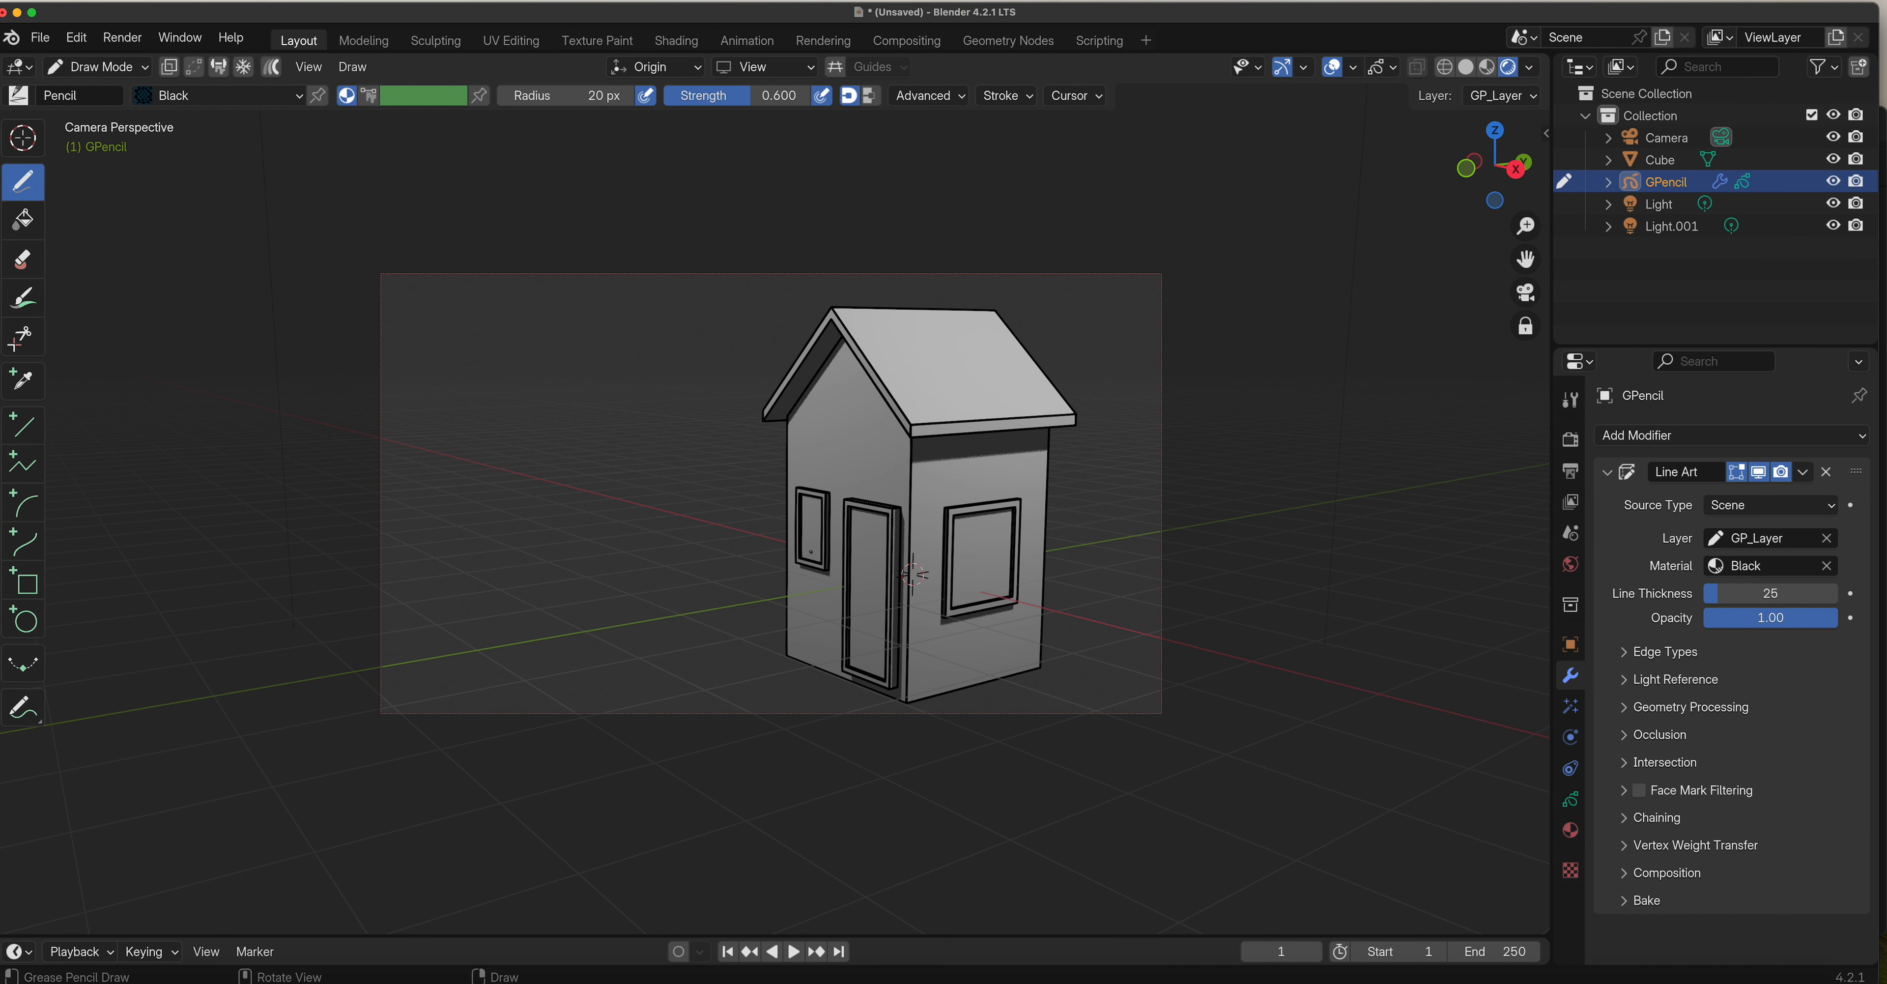
{"action": "mouse_move", "coordinate": [810, 551]}
{"action": "middle_mouse_down"}
{"action": "mouse_move", "coordinate": [924, 533]}
{"action": "mouse_move", "coordinate": [804, 531]}
{"action": "middle_mouse_up"}
Try a Line Art thickness of about 60 and return it to 25.
{"action": "double_click", "coordinate": [1770, 593]}
{"action": "type", "text": "60"}
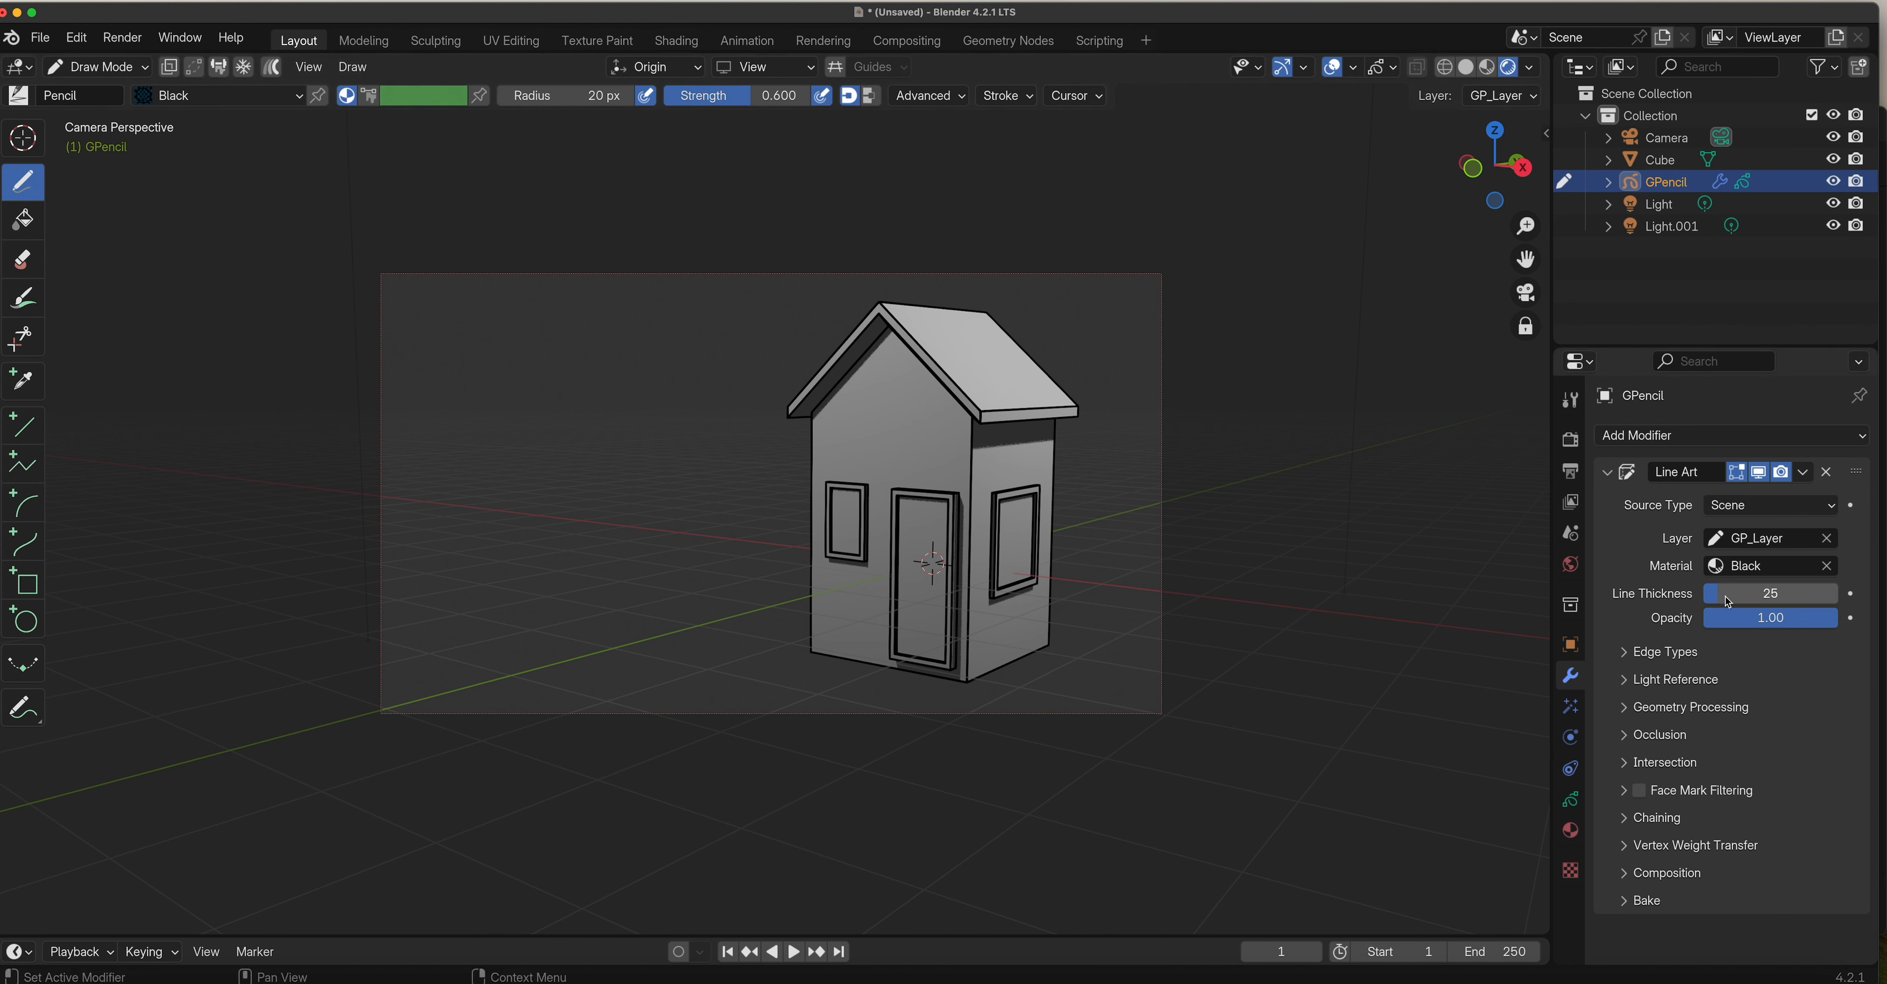
{"action": "key", "text": "Return"}
{"action": "left_click_drag", "start_coordinate": [1741, 594], "coordinate": [1717, 594]}
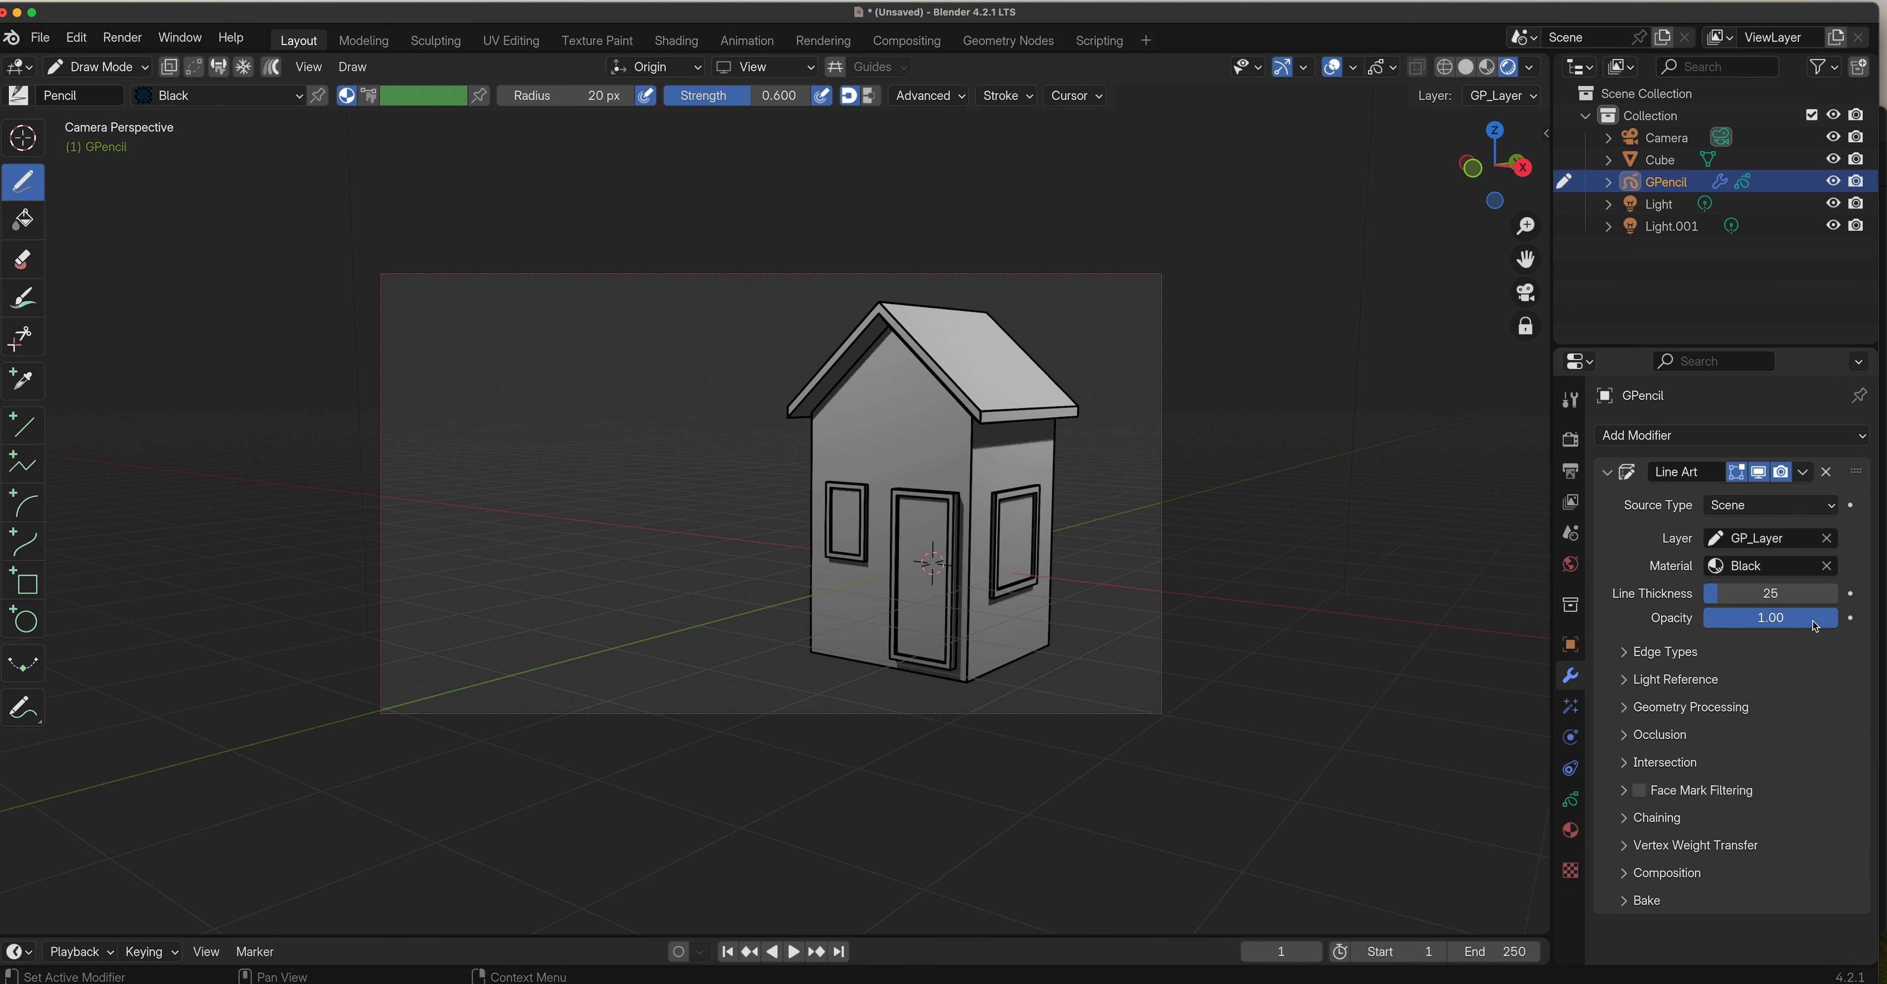
Try Silhouette filtering in the Line Art edge types and set it back to Contour.
{"action": "left_click", "coordinate": [1630, 656]}
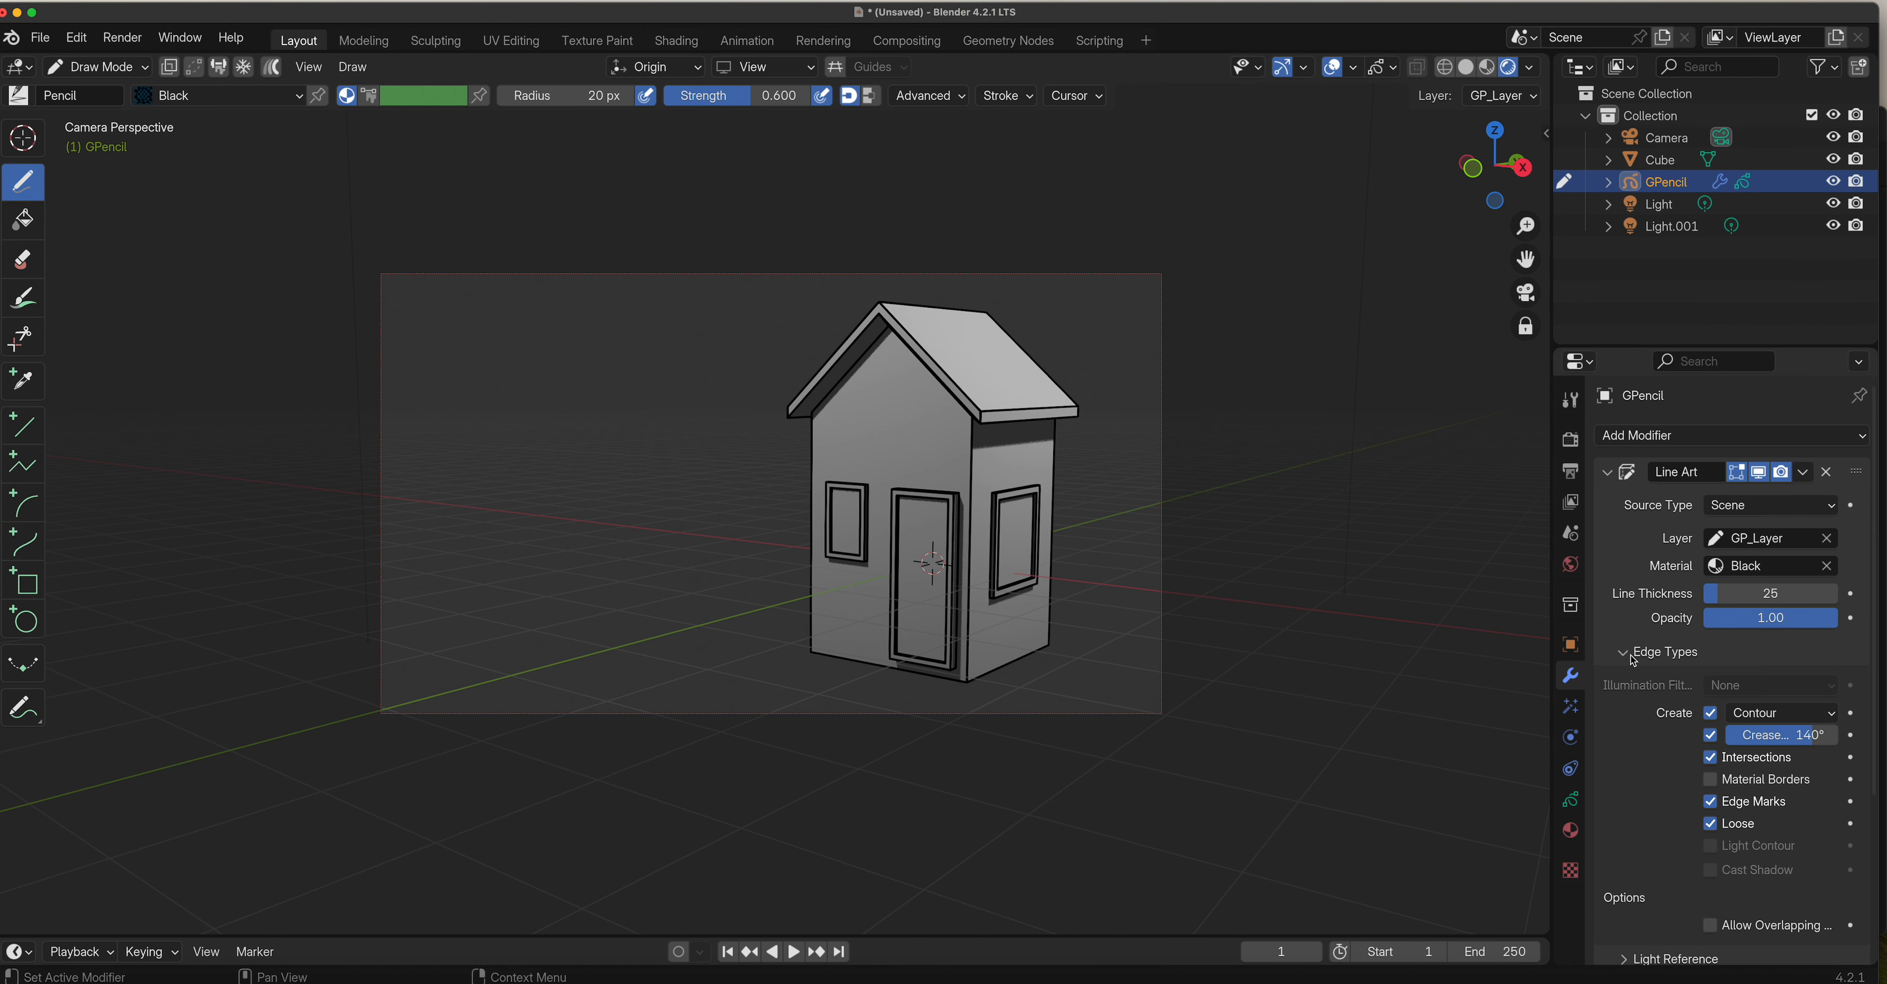
{"action": "left_click", "coordinate": [1757, 713]}
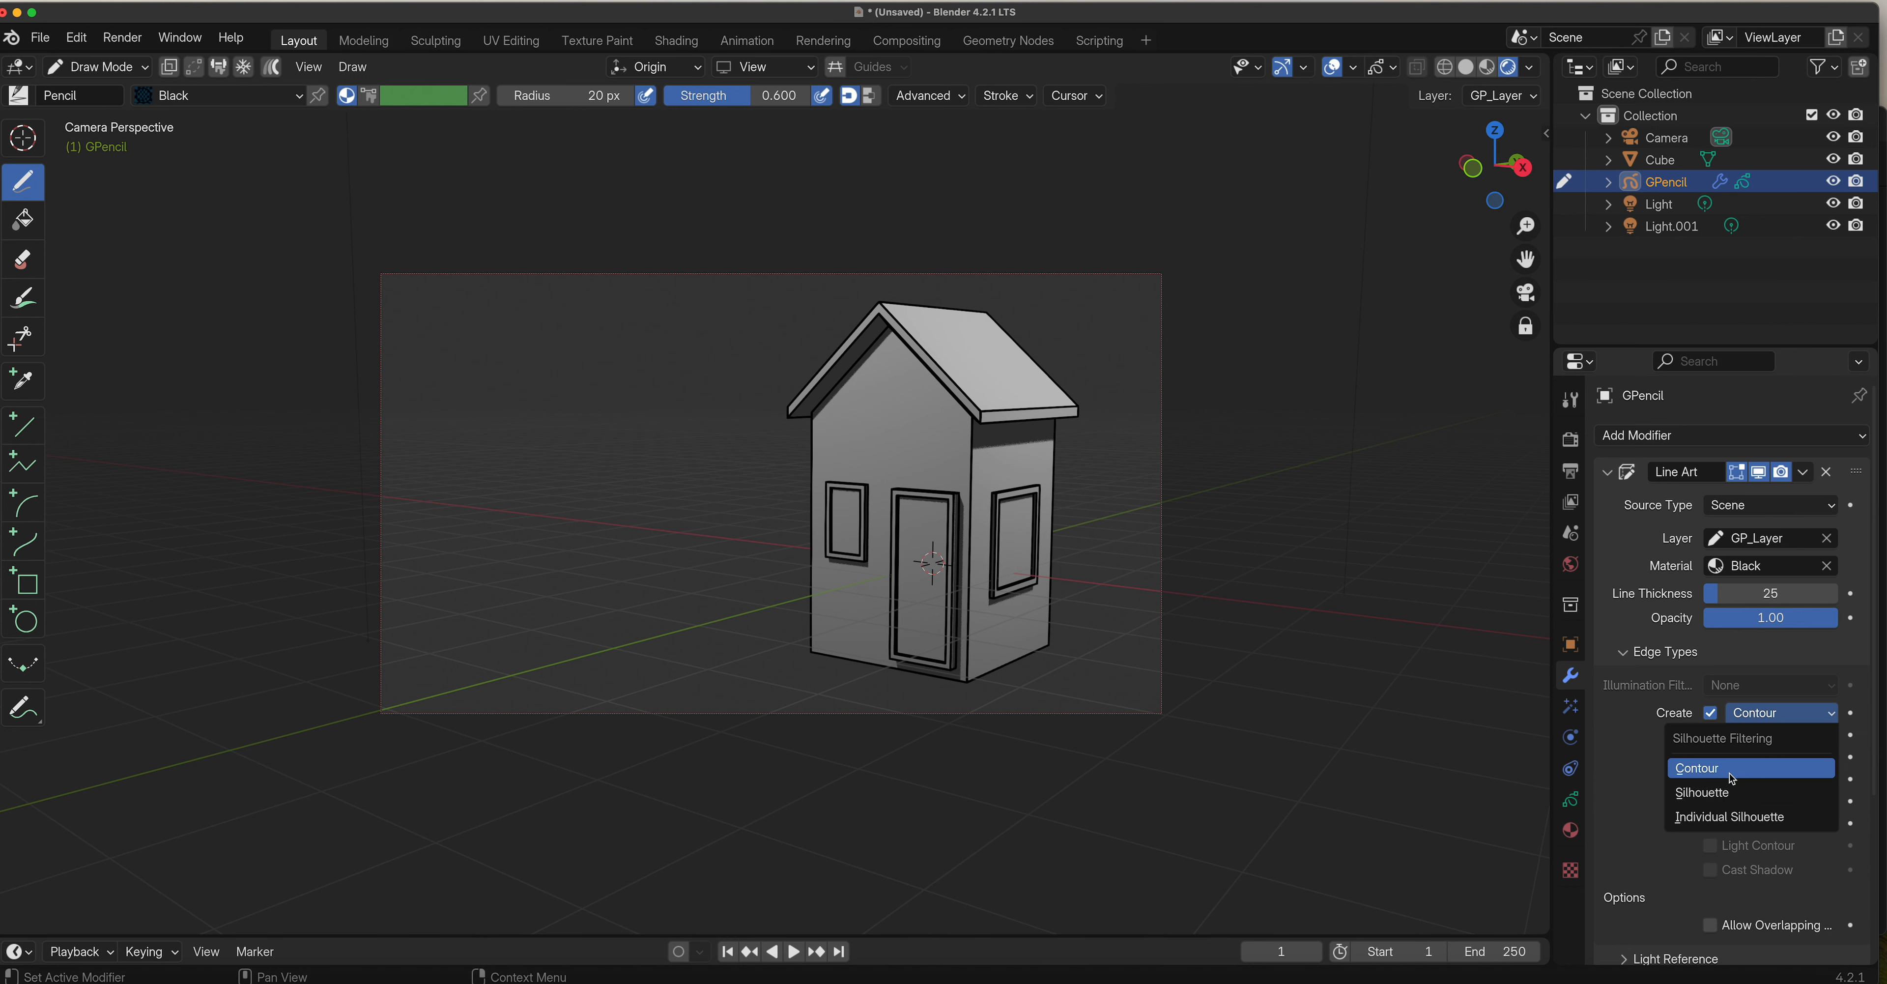
{"action": "left_click", "coordinate": [1733, 793]}
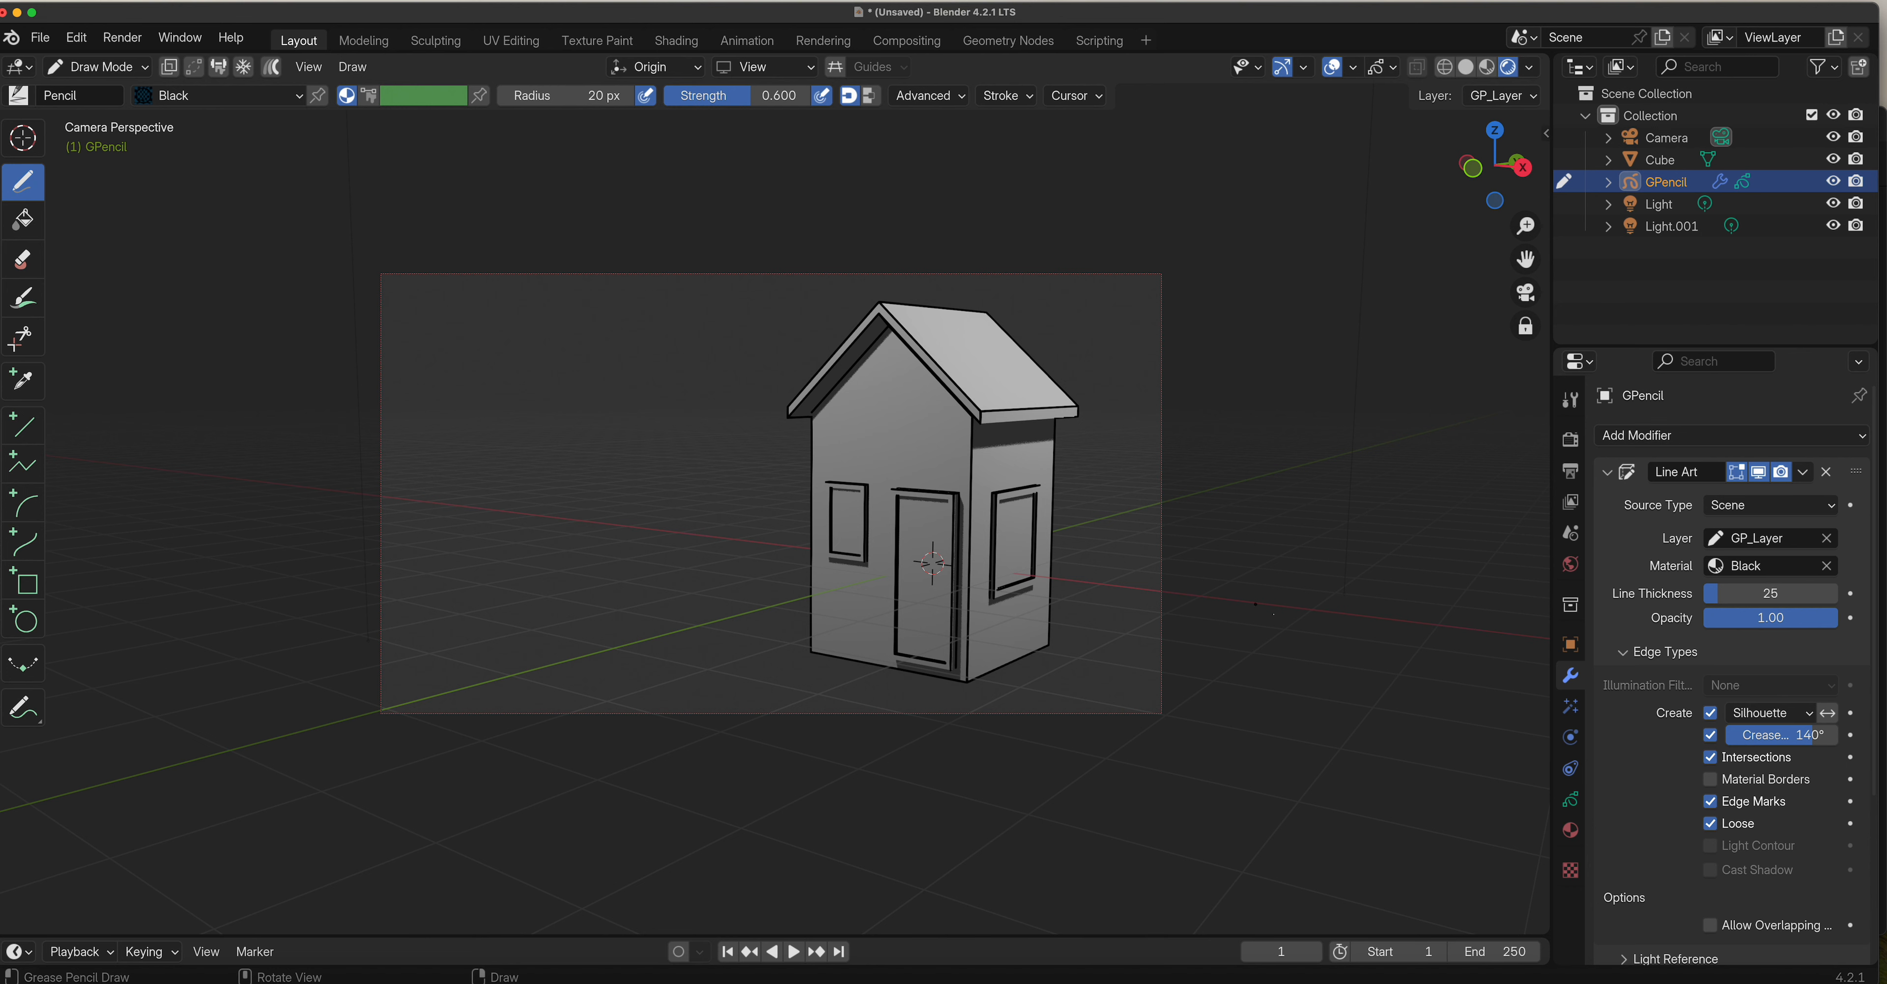
{"action": "left_click", "coordinate": [1761, 713]}
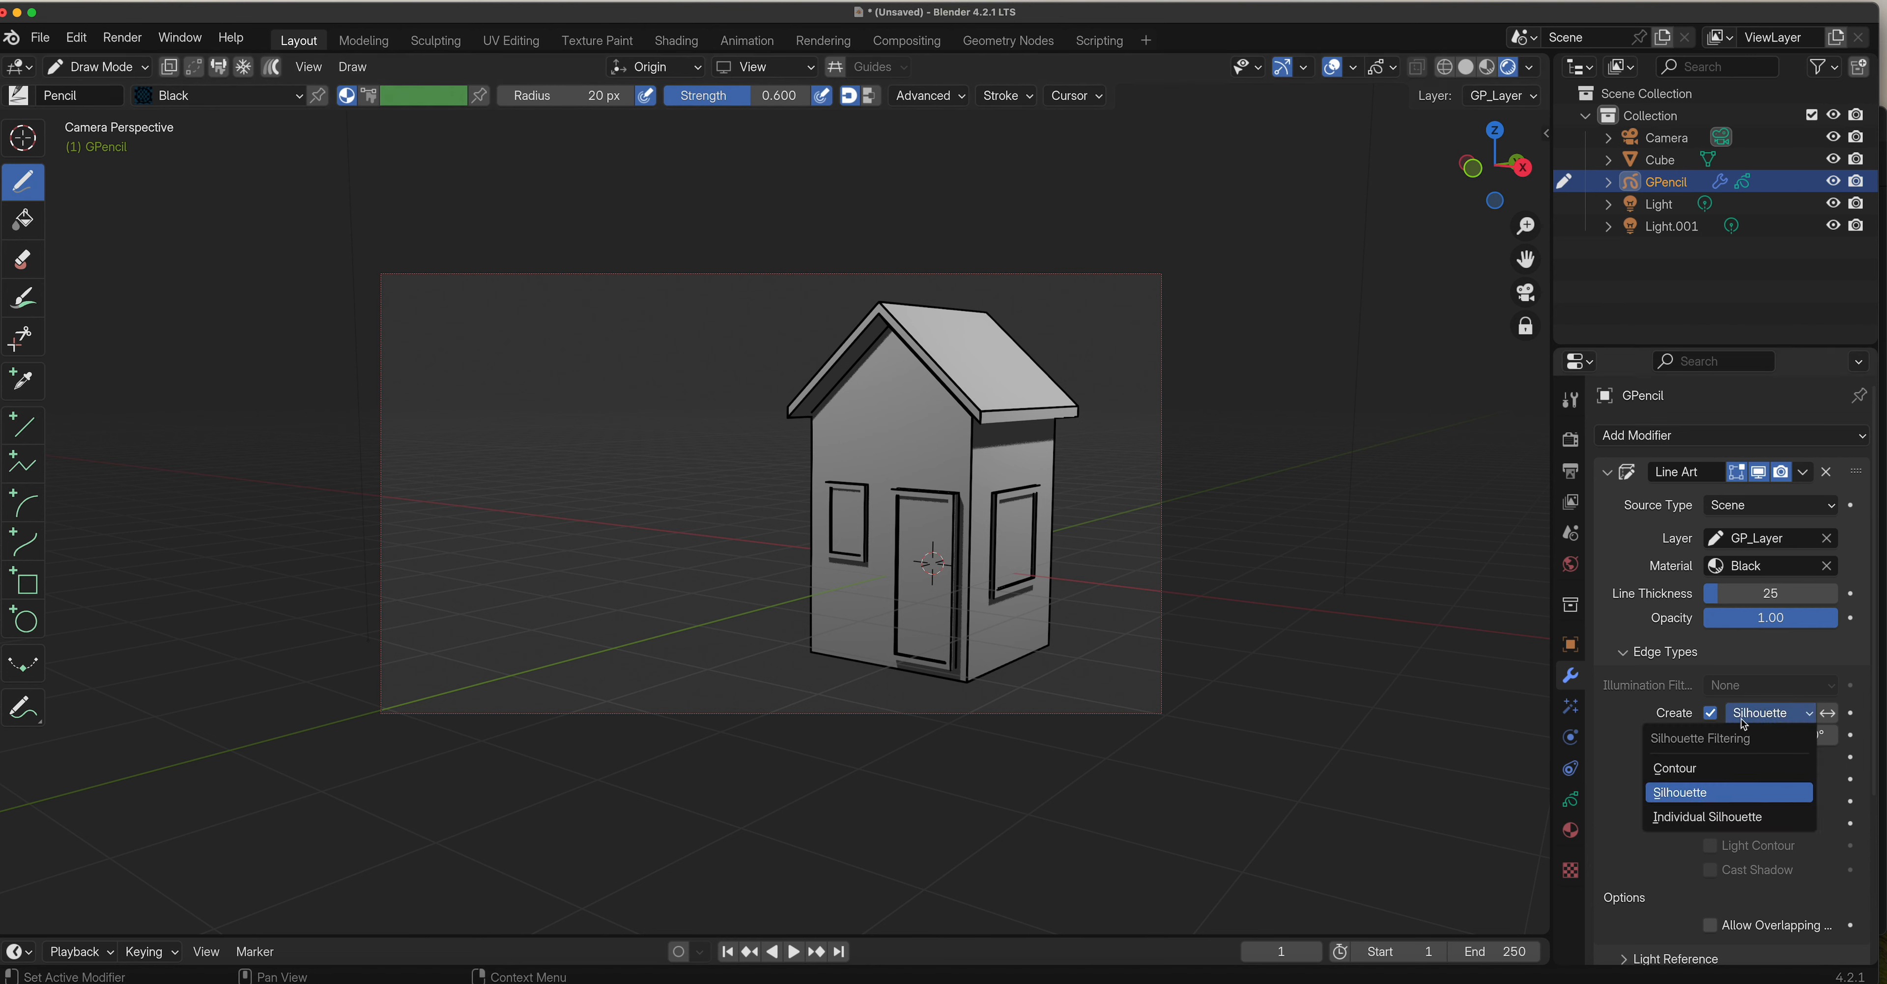
{"action": "left_click", "coordinate": [1677, 768]}
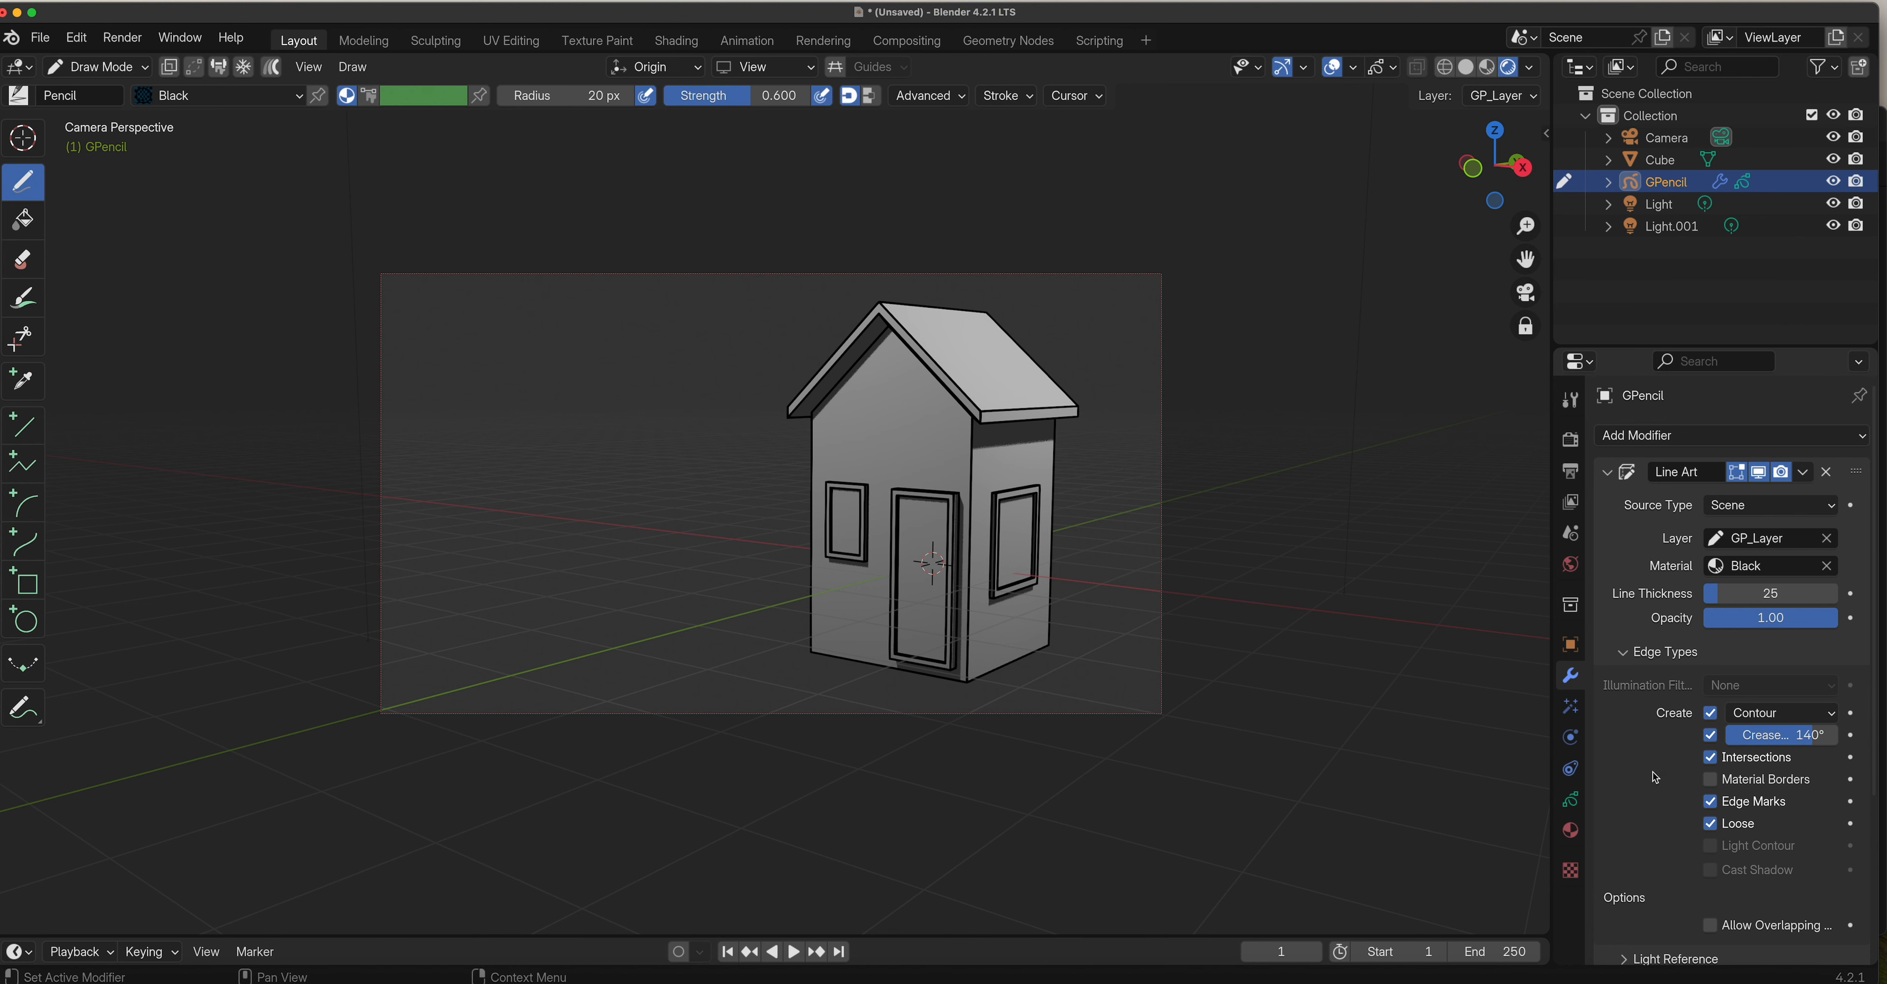
Examine the Line Art modifier's Geometry Processing and Occlusion settings and check the outlines from another camera angle.
{"action": "scroll", "coordinate": [1655, 776], "scroll_direction": "down", "scroll_amount": 4}
{"action": "scroll", "coordinate": [1711, 793], "scroll_direction": "down", "scroll_amount": 3}
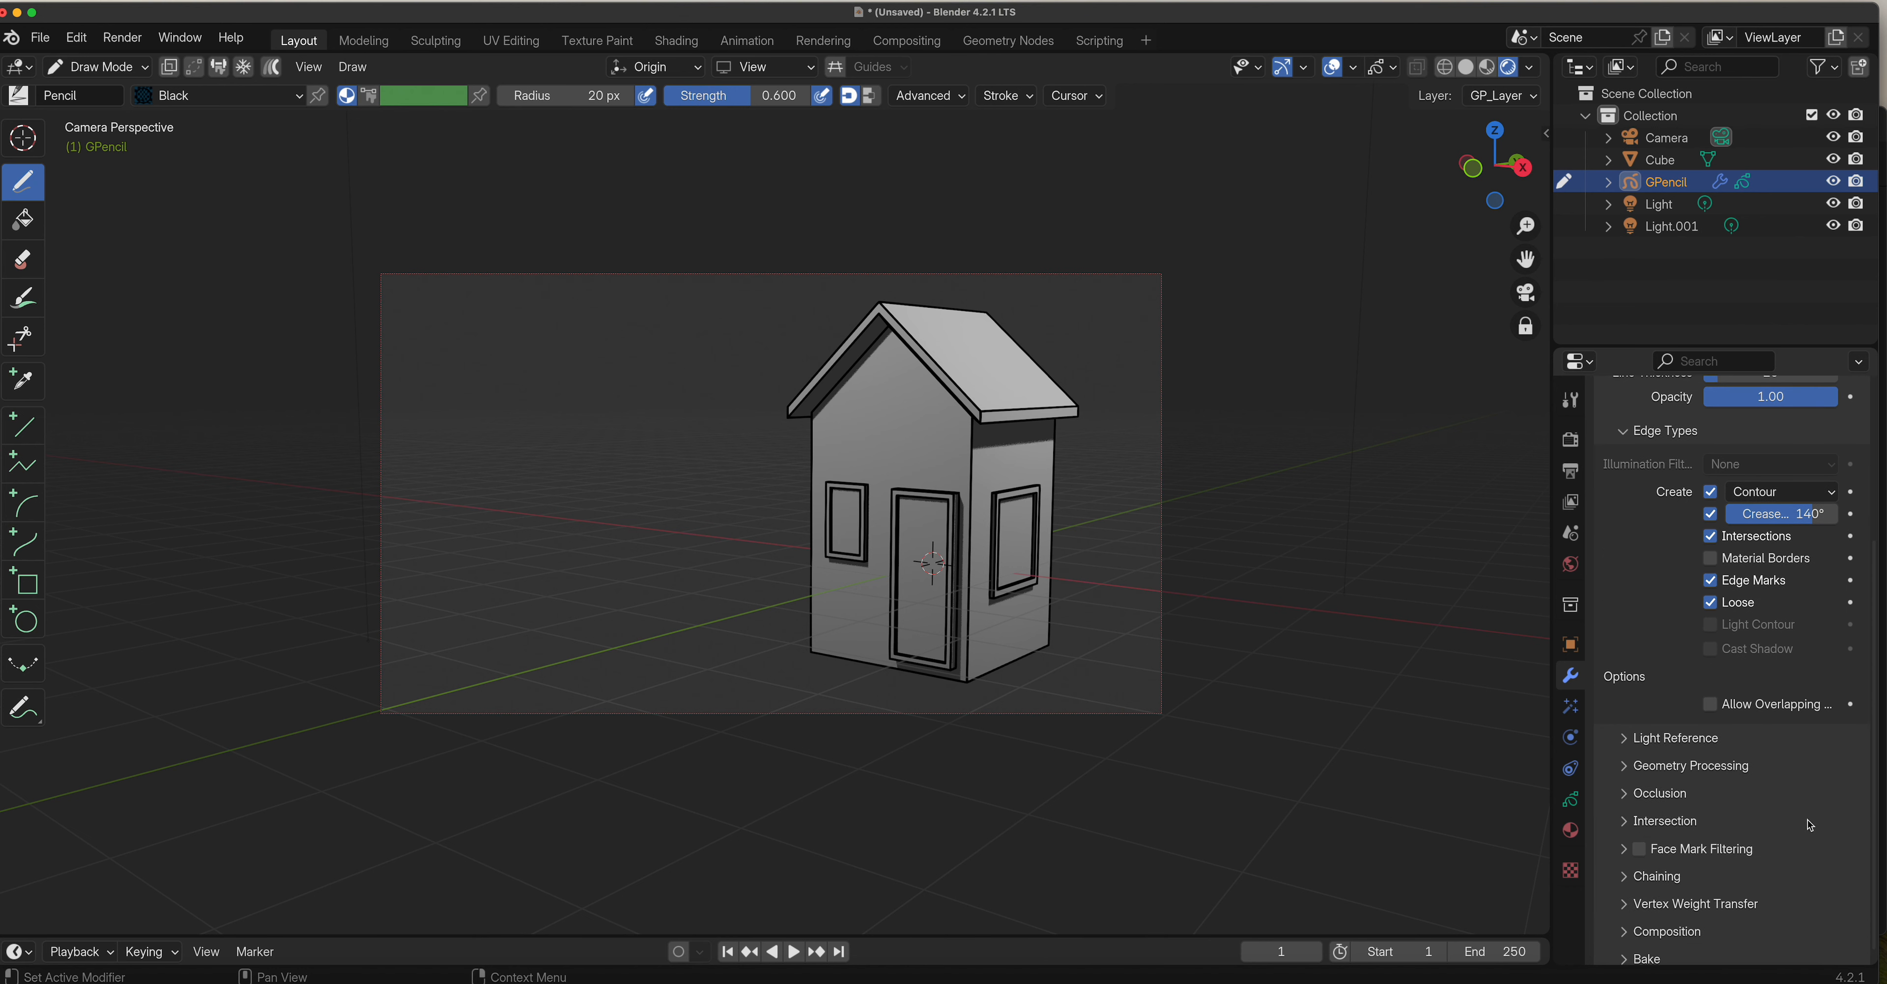
{"action": "left_click", "coordinate": [1622, 766]}
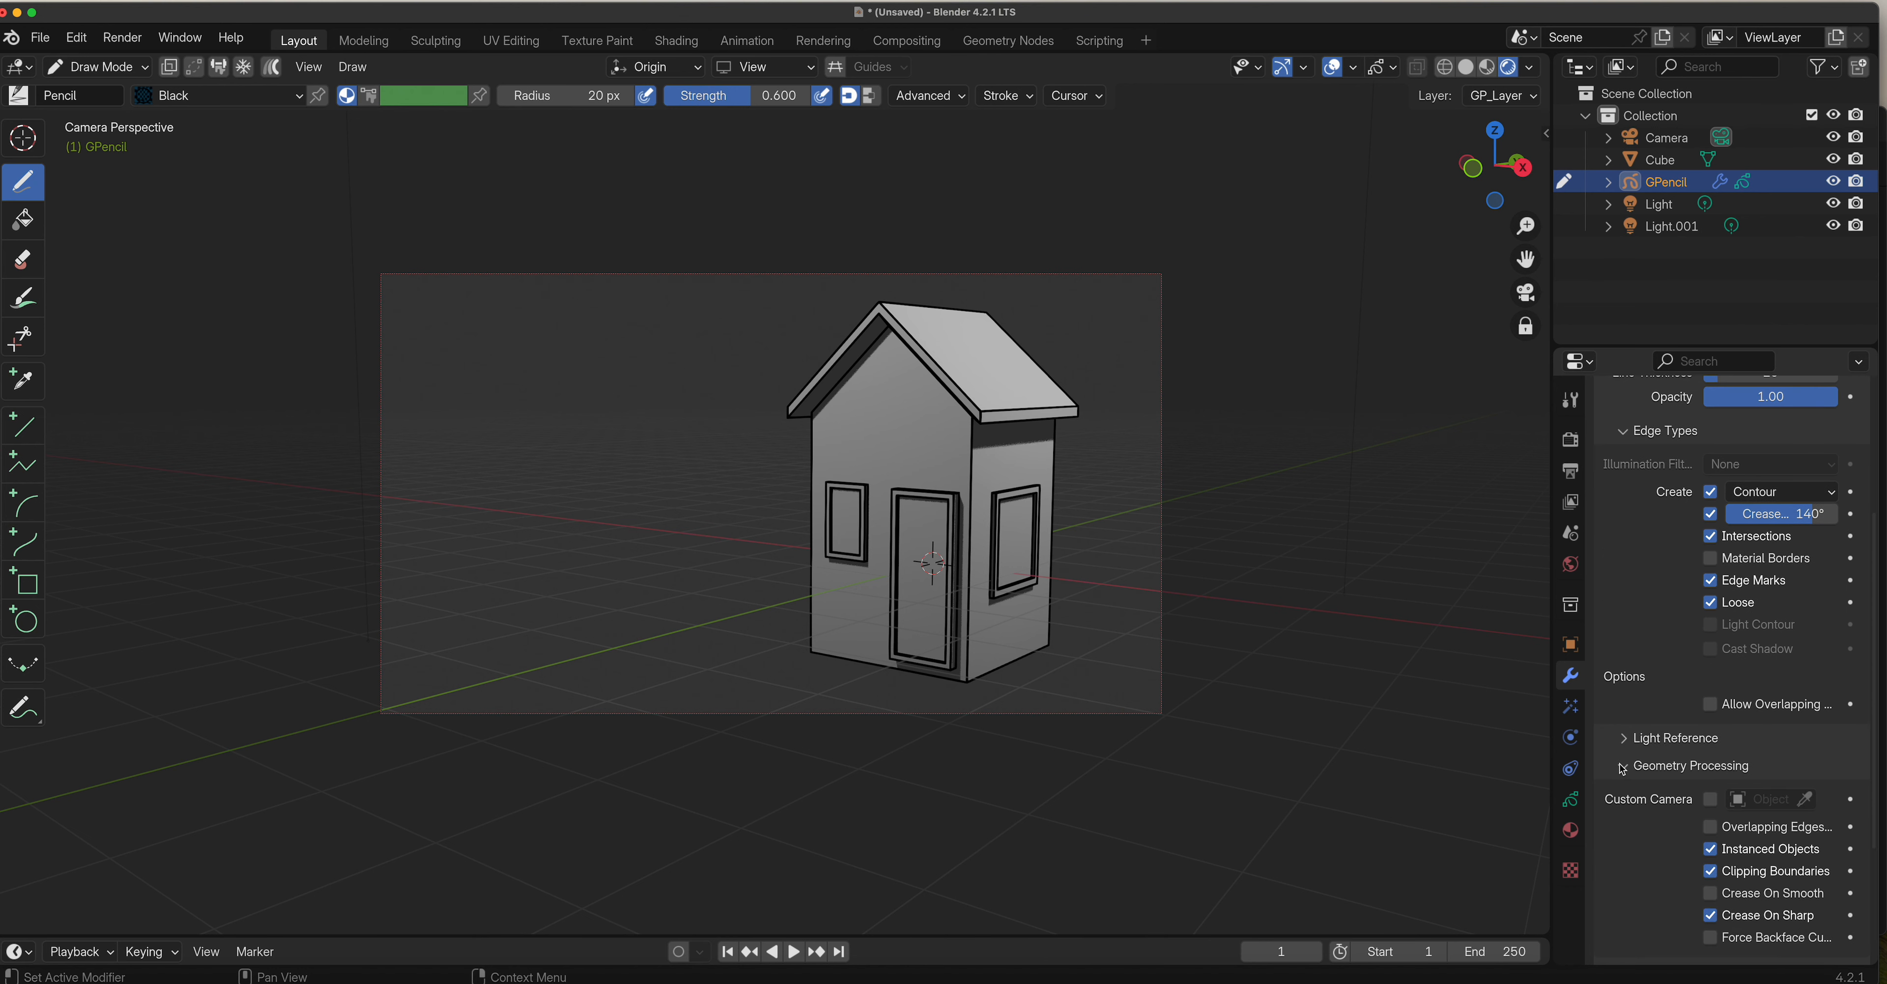
{"action": "left_click", "coordinate": [1623, 766]}
{"action": "scroll", "coordinate": [1801, 836], "scroll_direction": "down", "scroll_amount": 1}
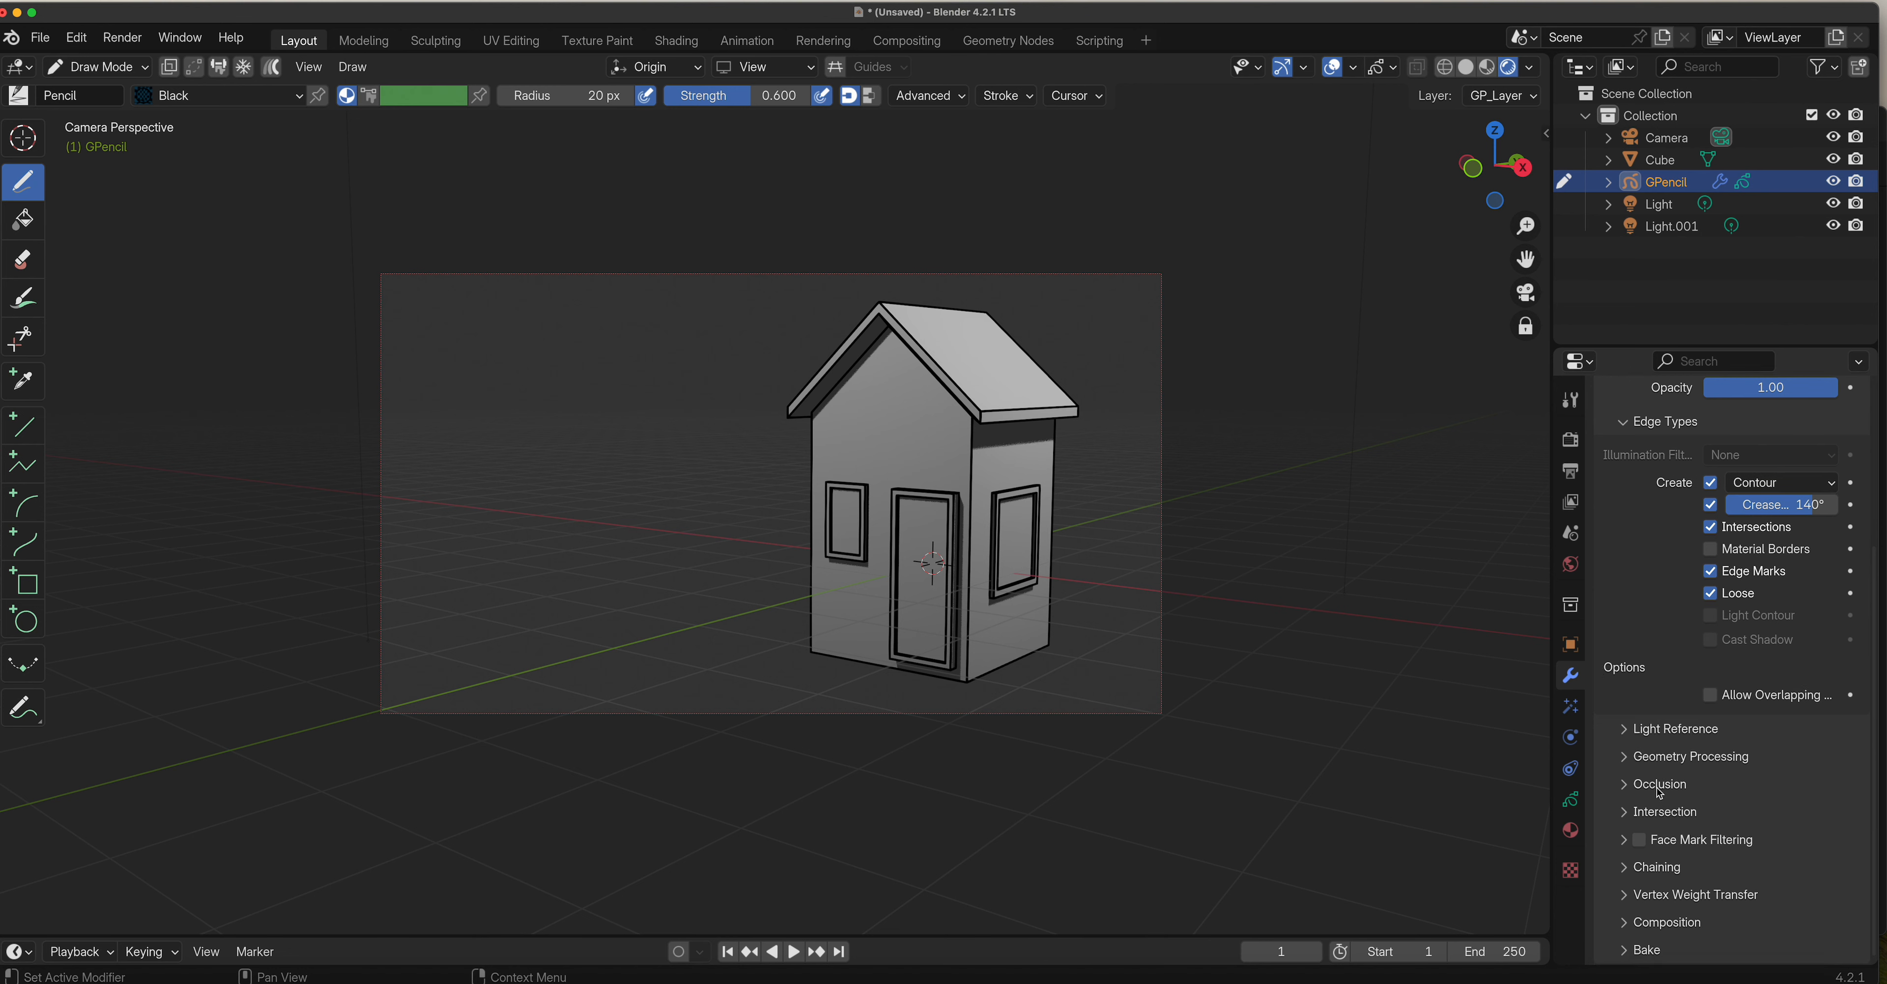
{"action": "left_click", "coordinate": [1624, 784]}
{"action": "left_click", "coordinate": [1624, 785]}
{"action": "left_click", "coordinate": [1625, 759]}
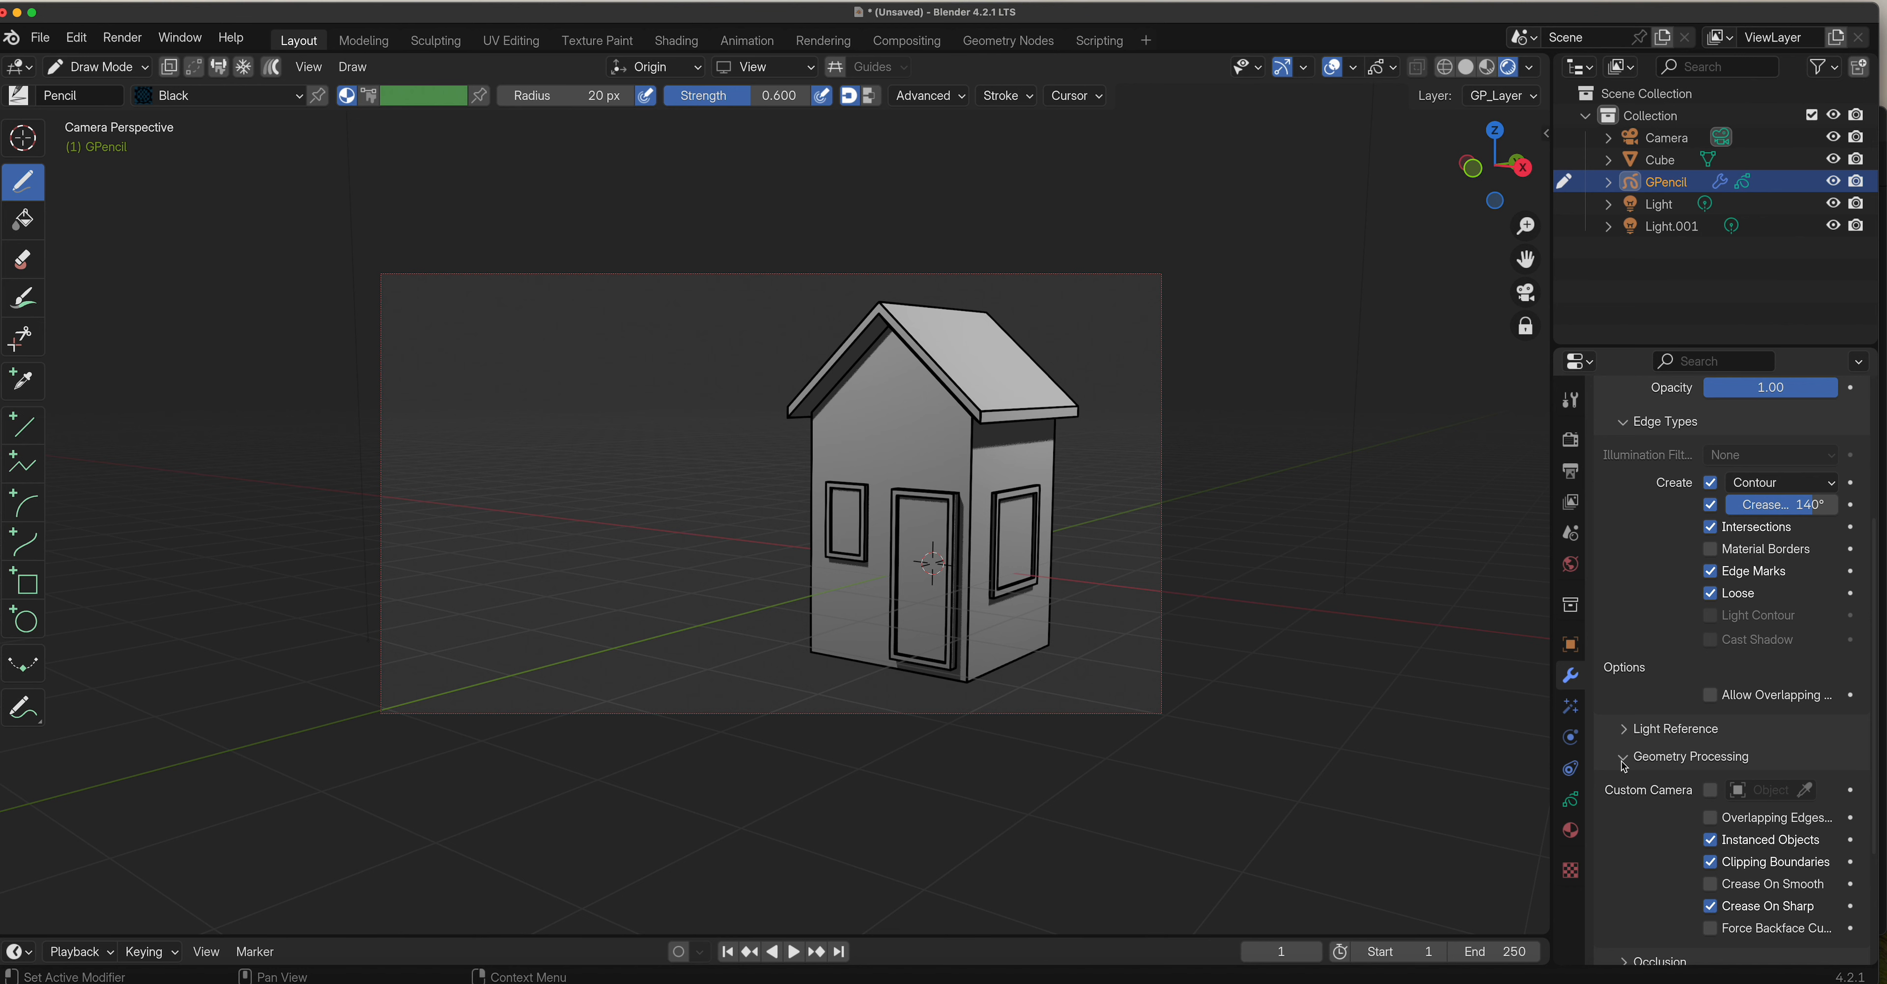
{"action": "left_click", "coordinate": [1624, 761]}
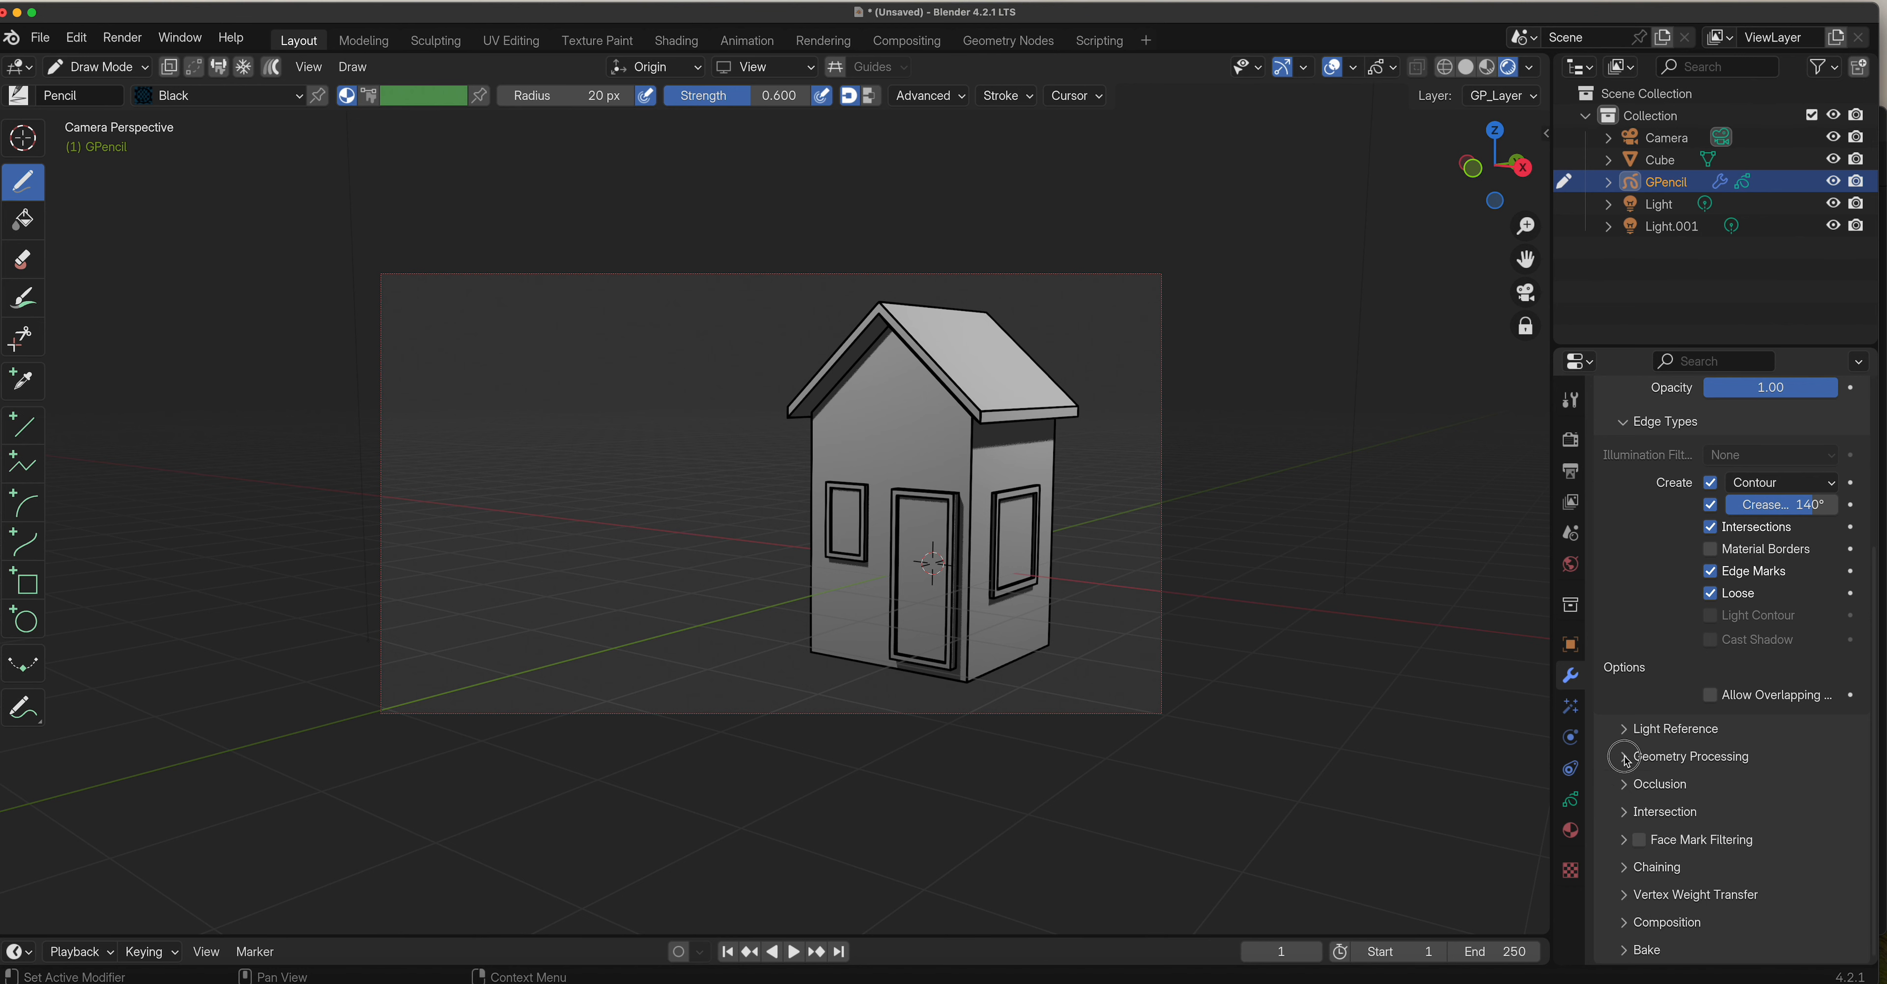
{"action": "left_click", "coordinate": [1624, 761]}
{"action": "left_click", "coordinate": [1623, 761]}
{"action": "middle_click_drag", "start_coordinate": [1048, 513], "coordinate": [940, 502]}
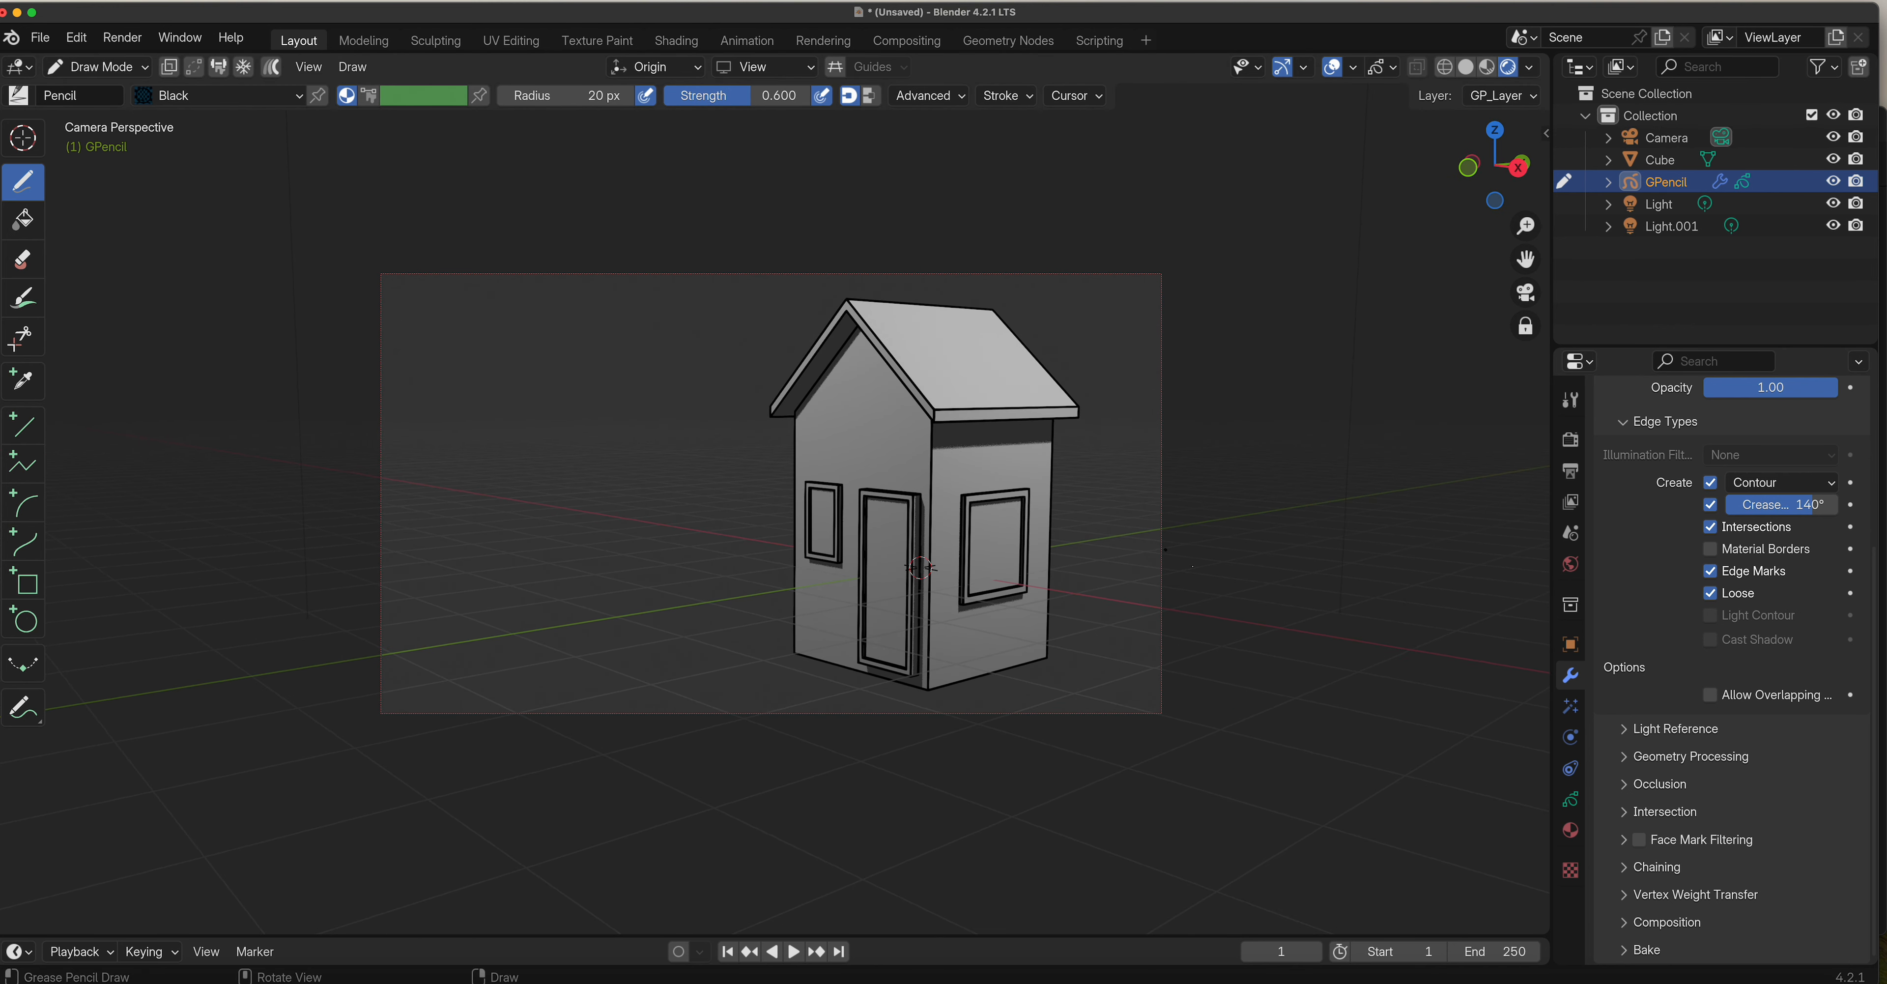
Leave Draw Mode for Object Mode, select the house mesh and enter Edit Mode on it.
{"action": "scroll", "coordinate": [930, 572], "scroll_direction": "down", "scroll_amount": 3}
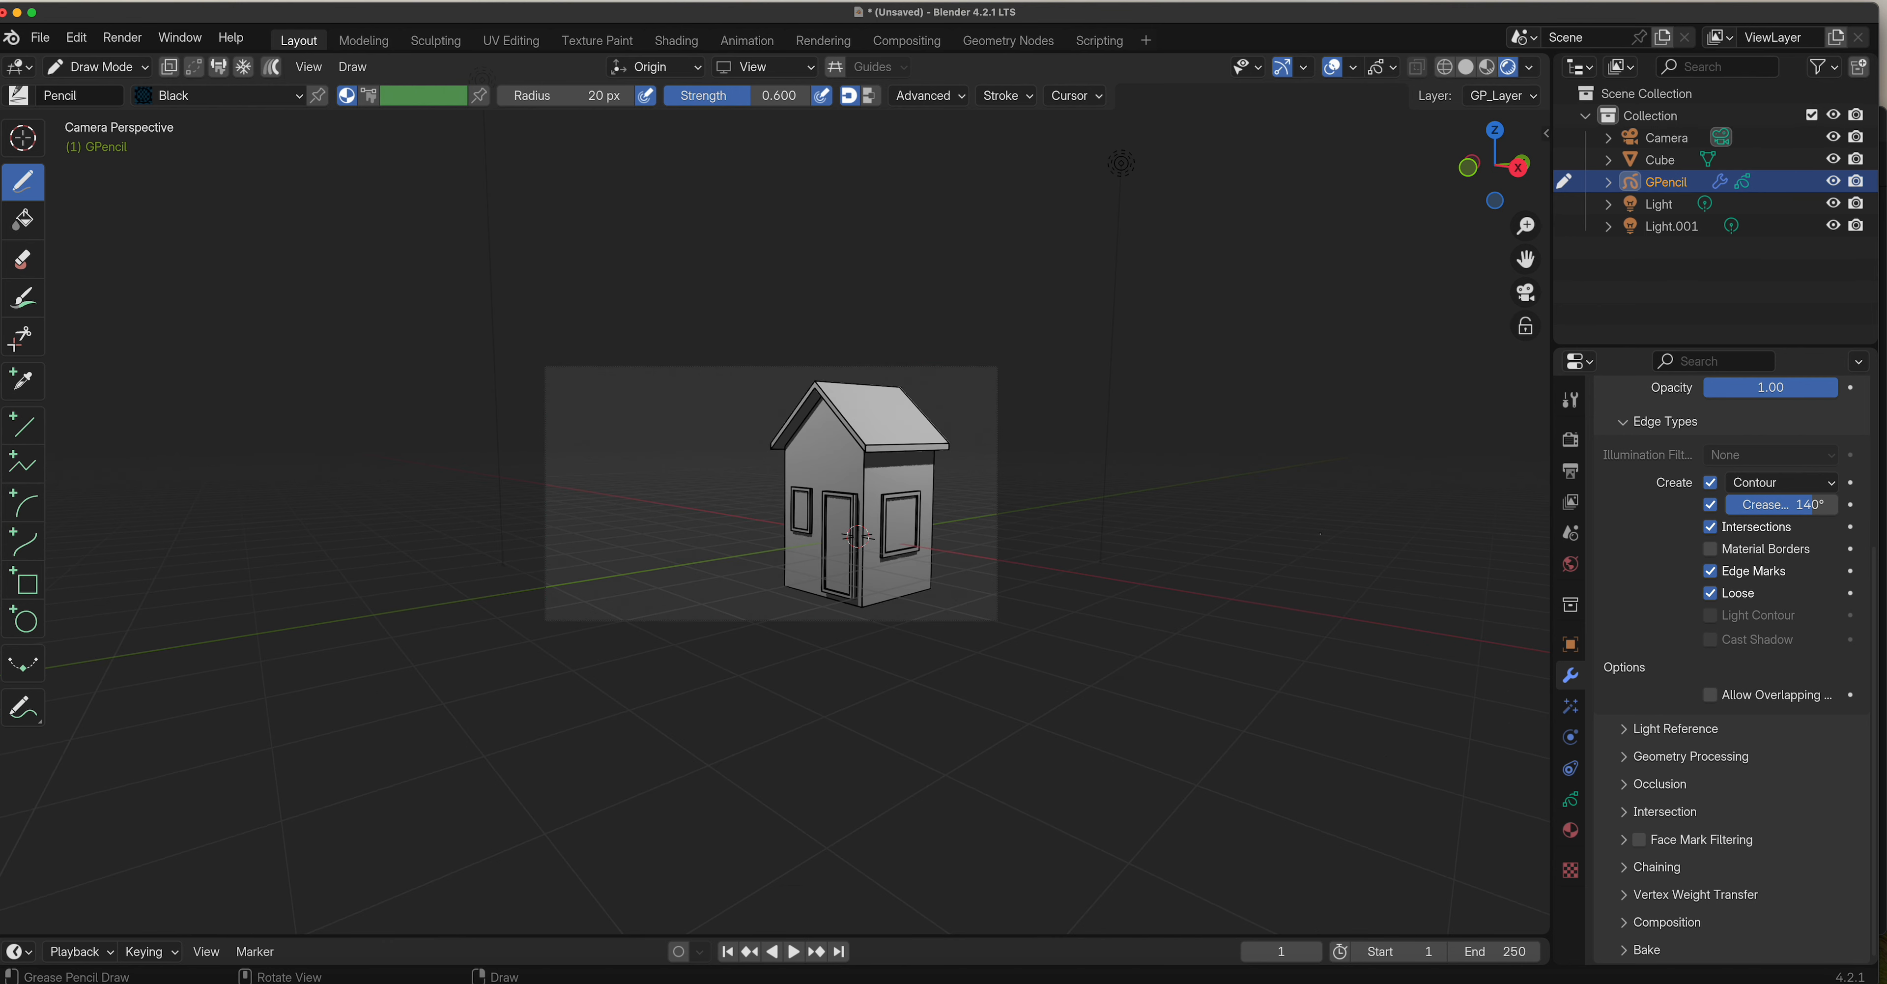
{"action": "scroll", "coordinate": [951, 582], "scroll_direction": "up", "scroll_amount": 4}
{"action": "scroll", "coordinate": [1319, 536], "scroll_direction": "up", "scroll_amount": 3}
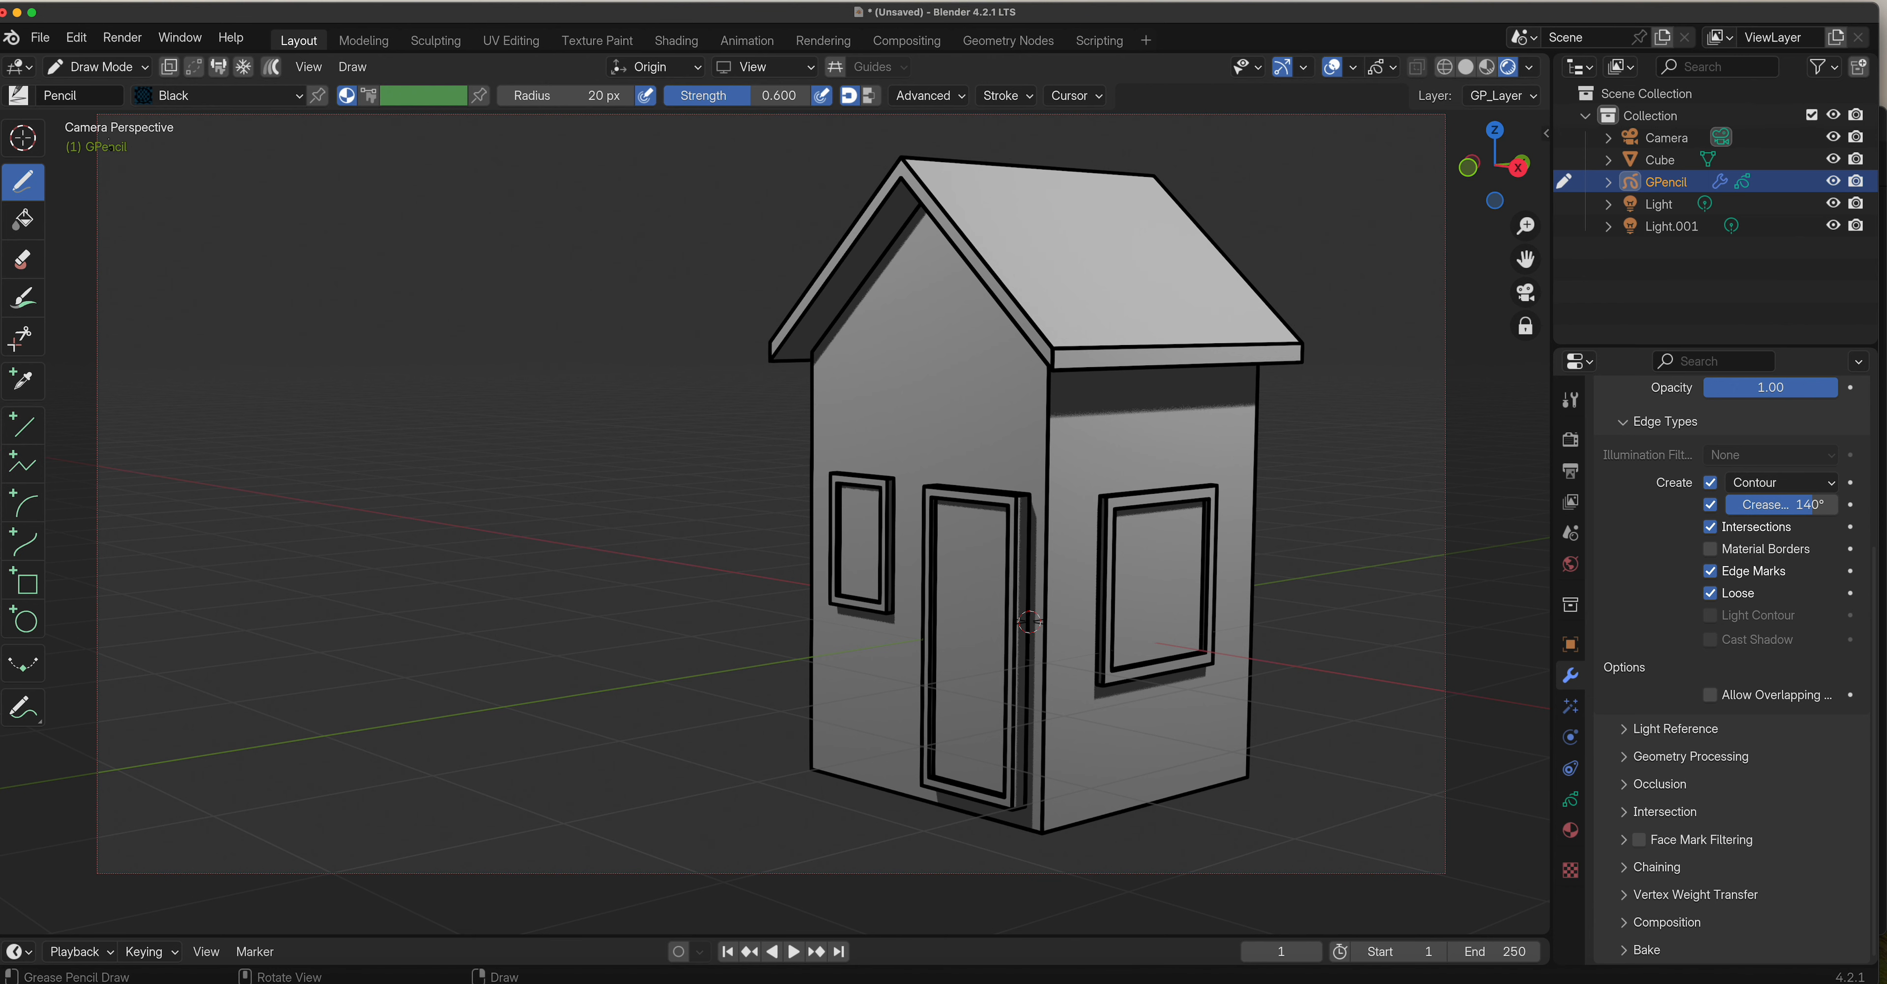
{"action": "left_click", "coordinate": [103, 67]}
{"action": "left_click", "coordinate": [113, 81]}
{"action": "left_click", "coordinate": [1011, 234]}
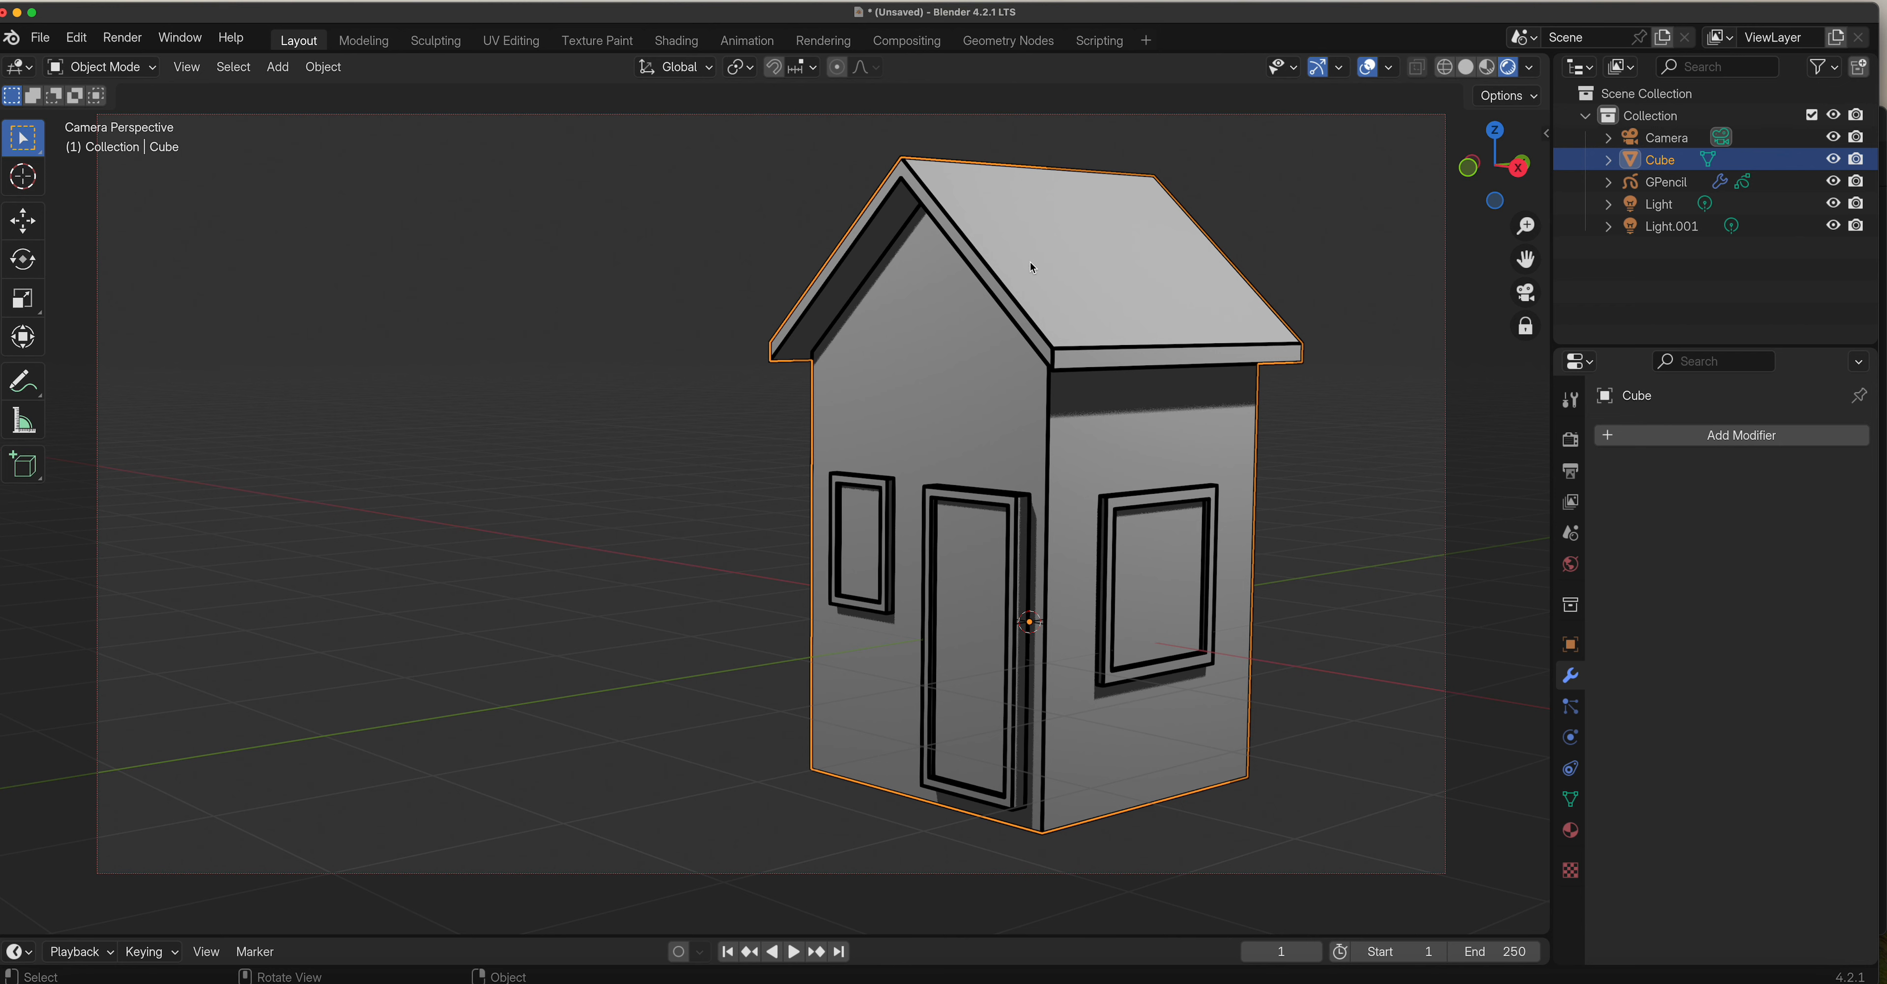
{"action": "key", "text": "Tab"}
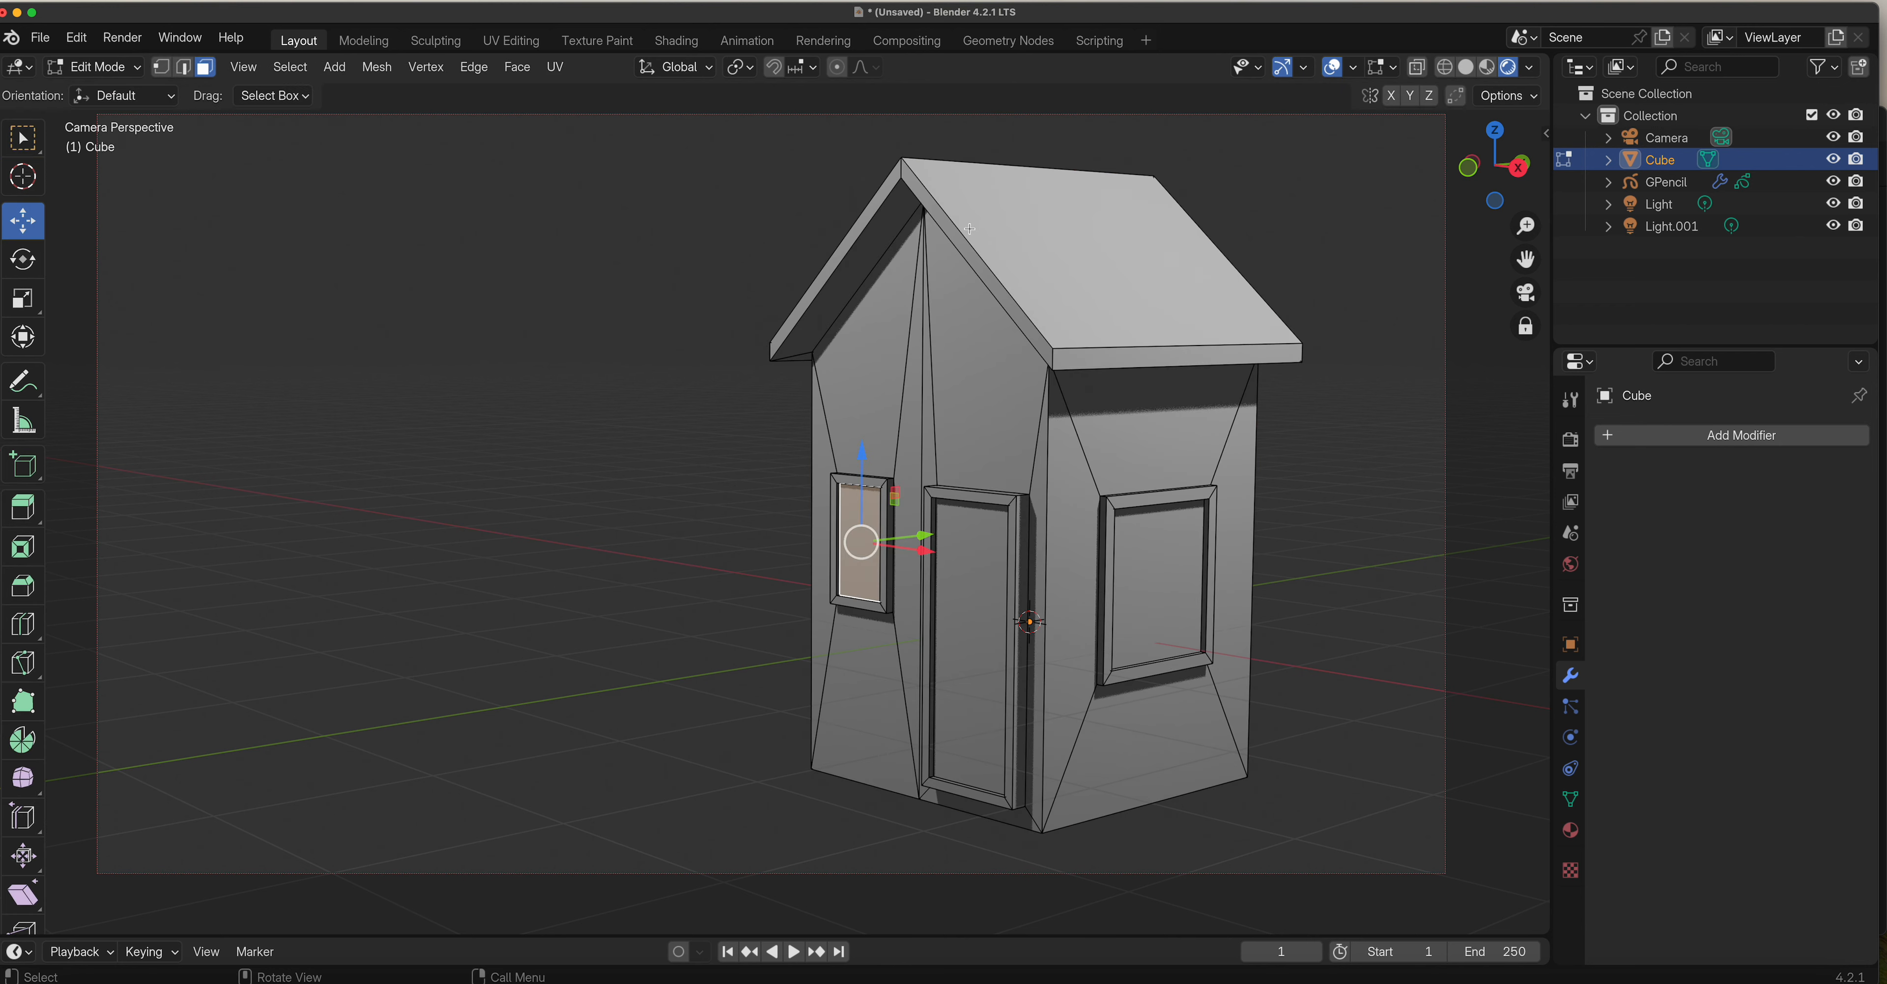
Subdivide the large roof slope face above the window wall with 5 cuts.
{"action": "left_click", "coordinate": [1094, 259]}
{"action": "right_click", "coordinate": [1094, 261]}
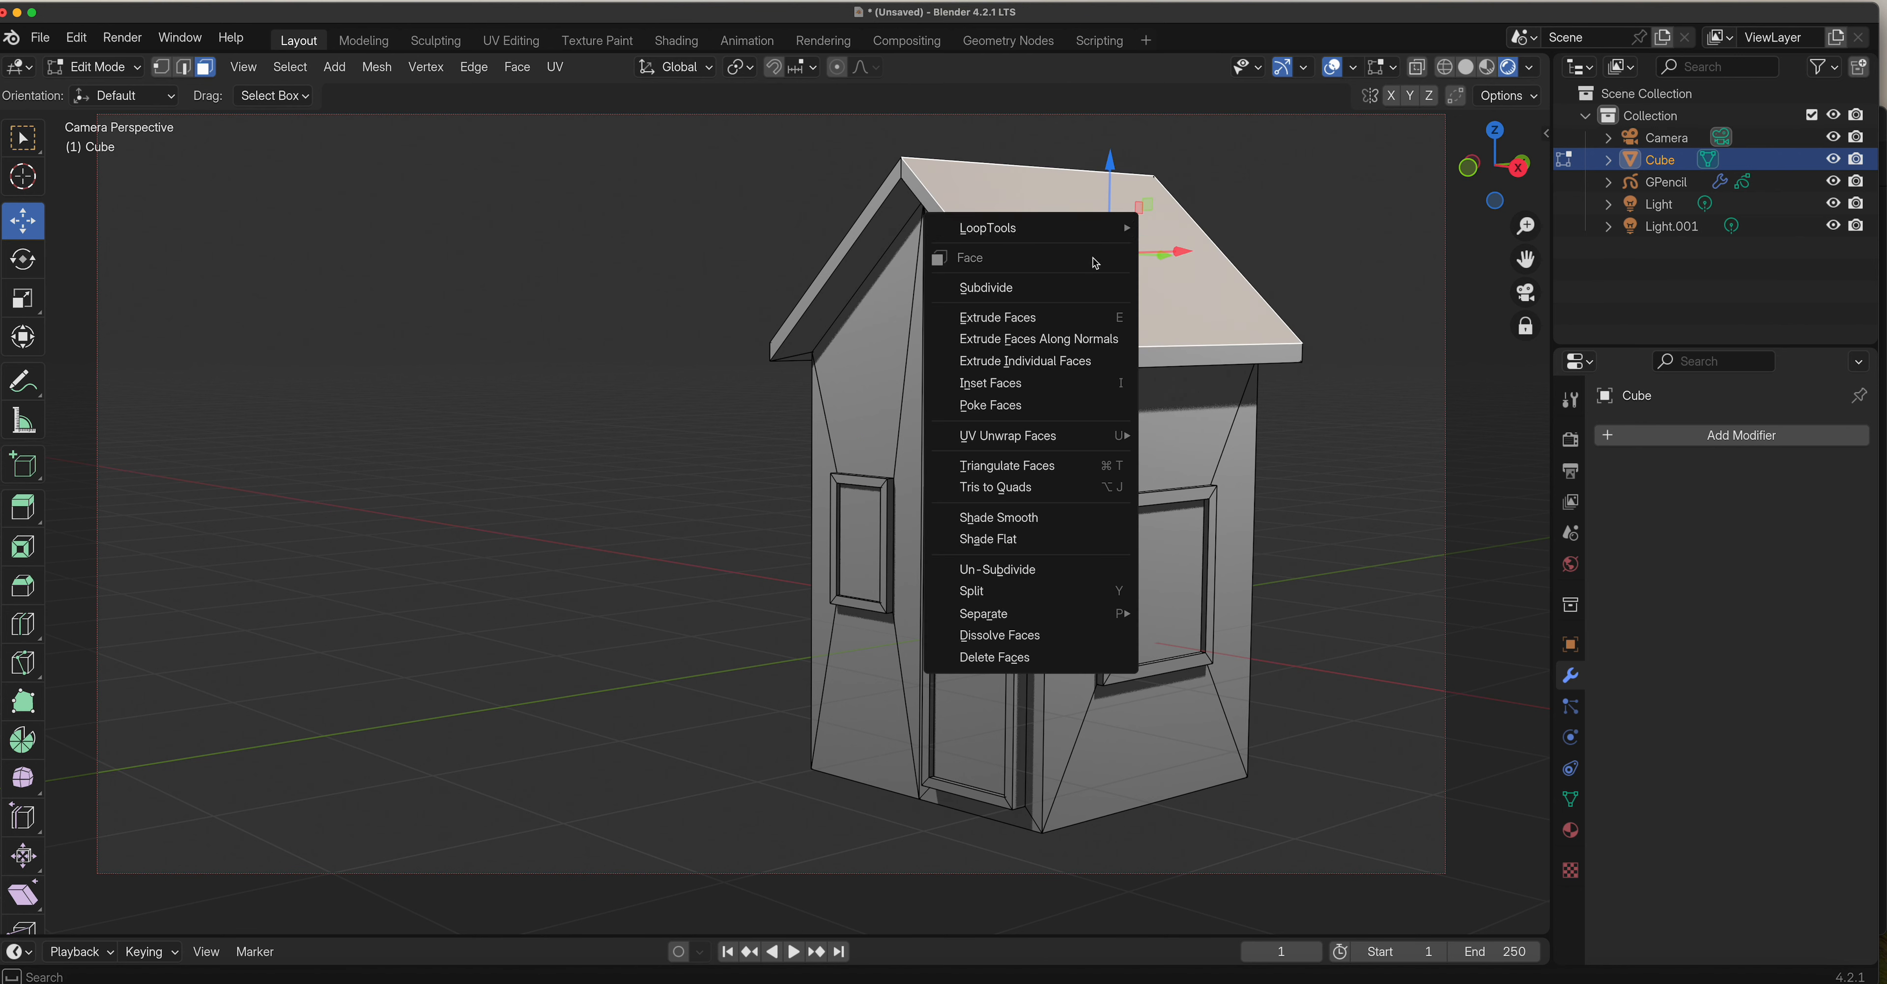
{"action": "left_click", "coordinate": [1046, 287]}
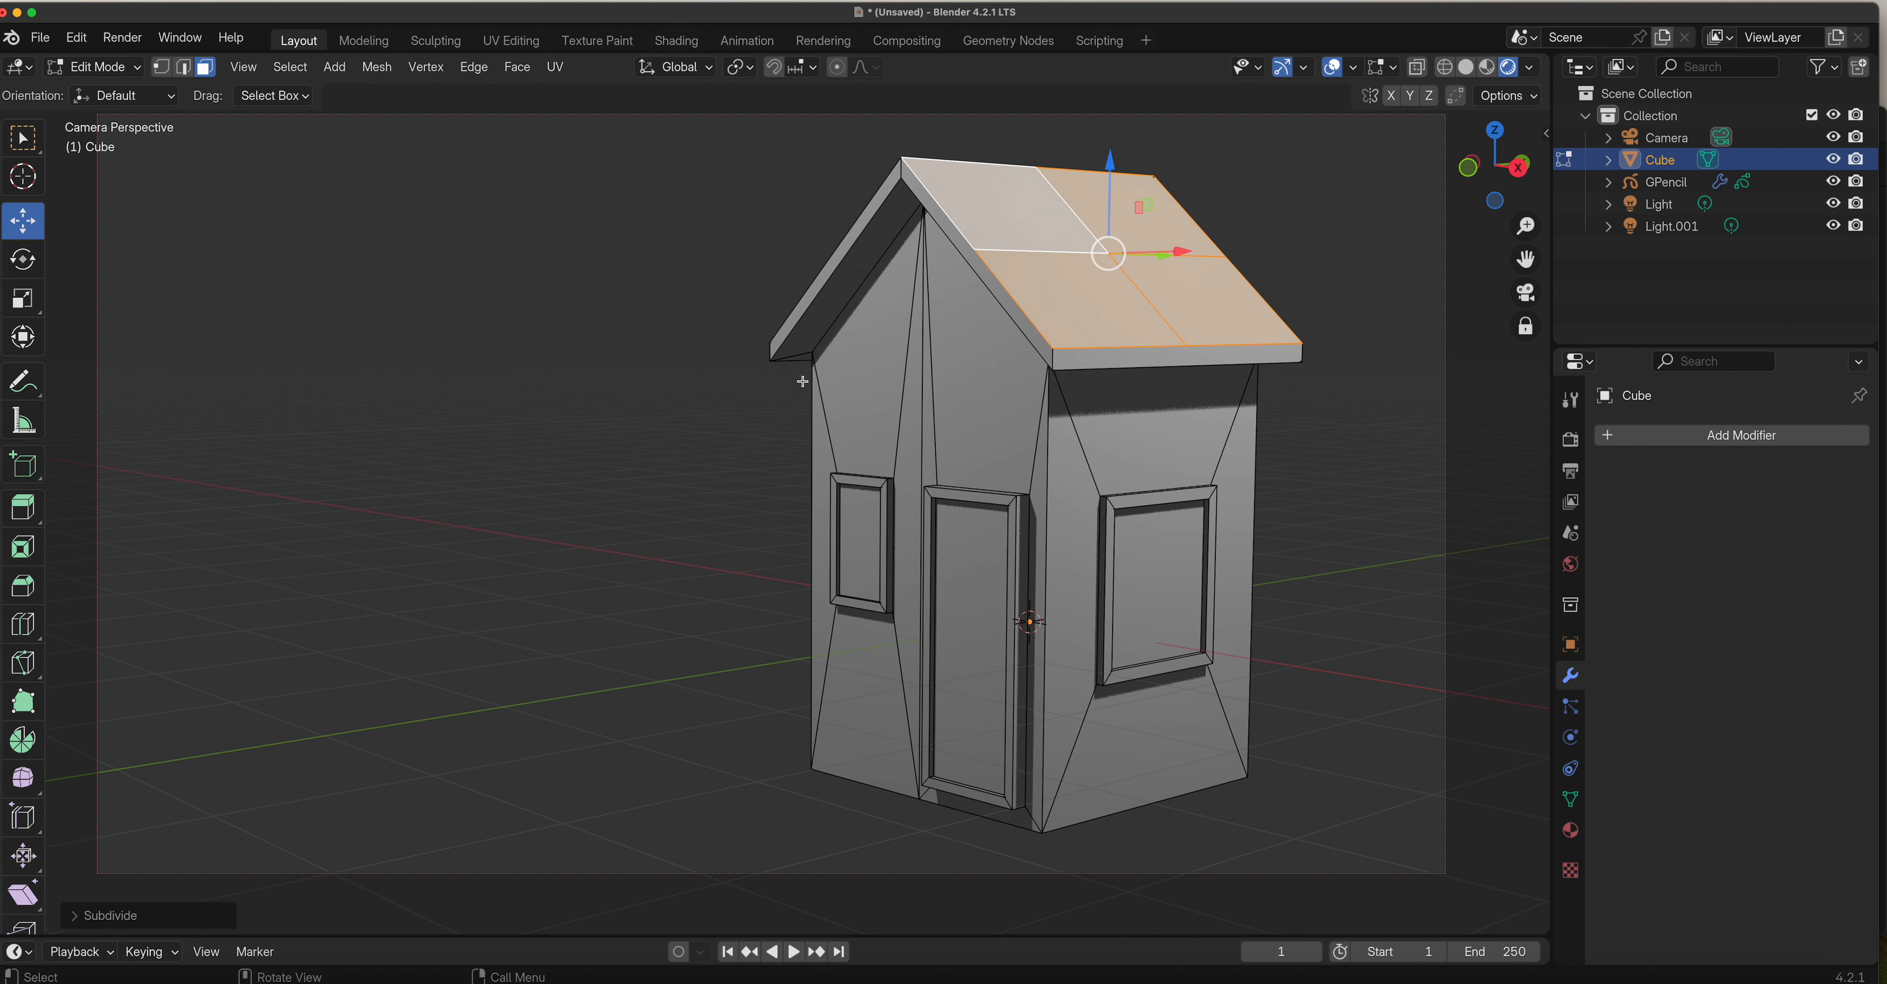
{"action": "left_click", "coordinate": [81, 915]}
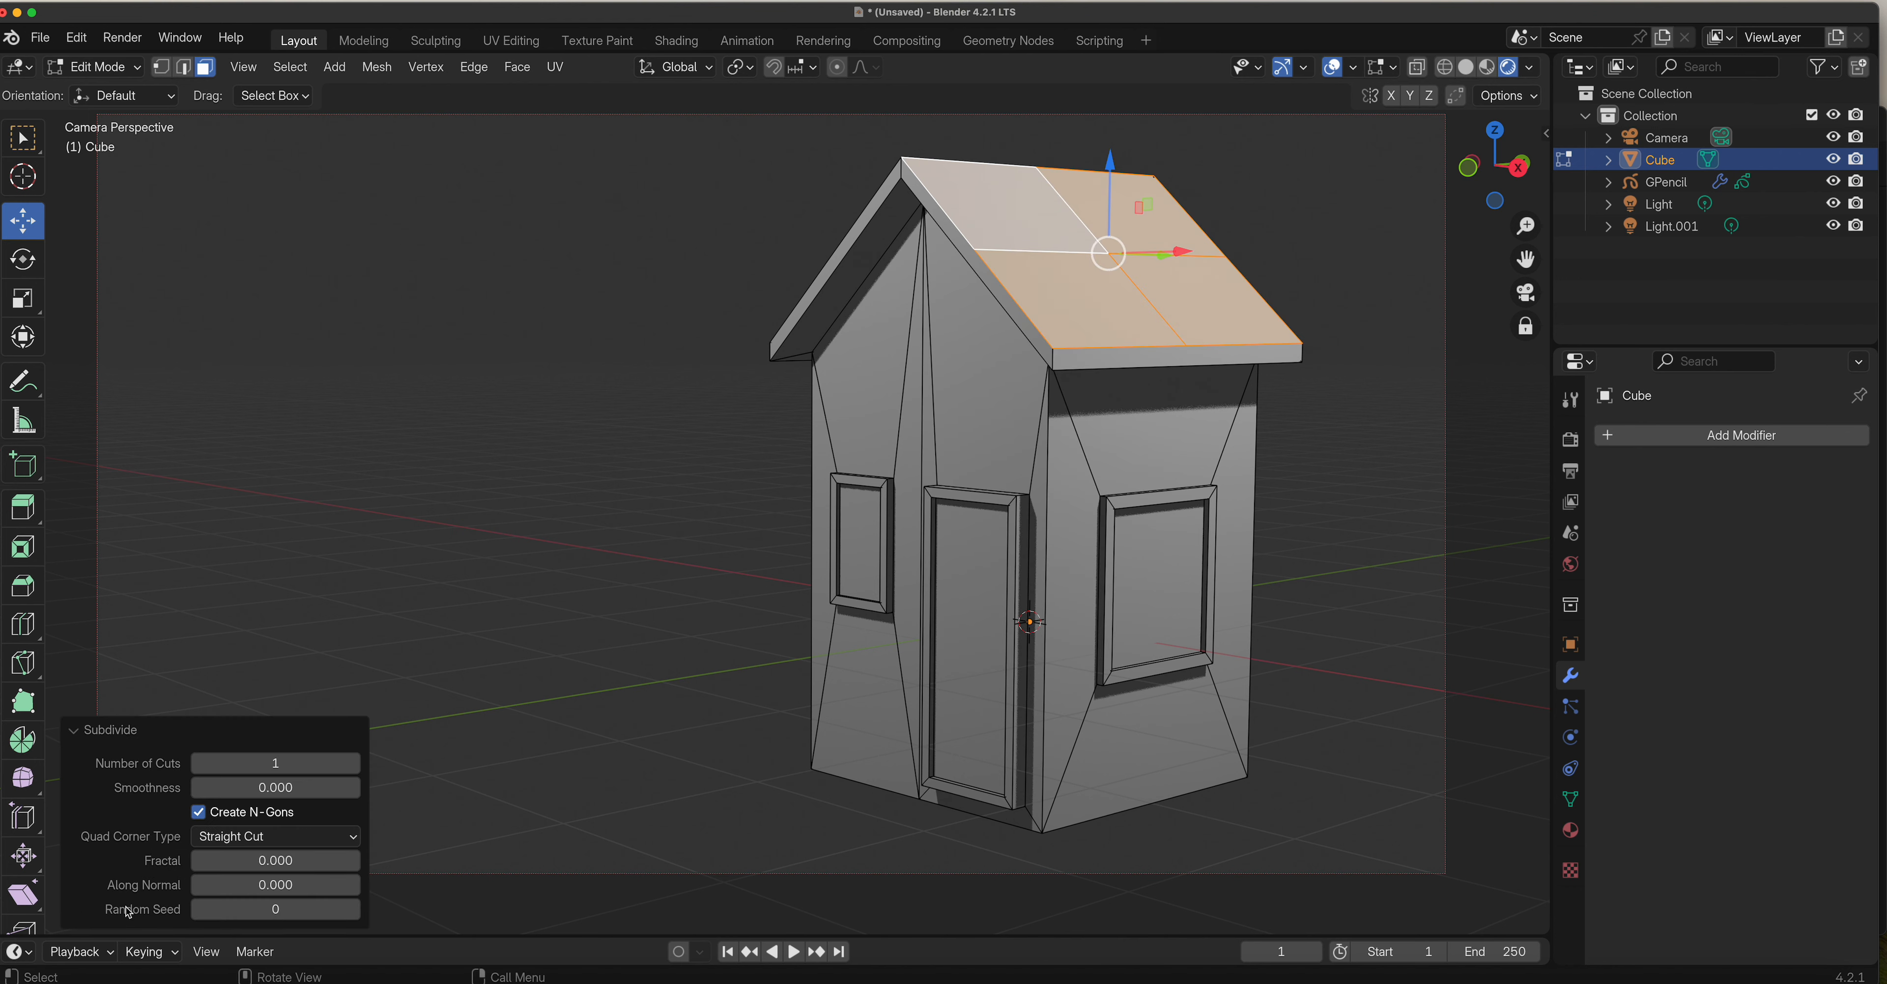
{"action": "left_click", "coordinate": [354, 764]}
{"action": "left_click", "coordinate": [354, 764]}
{"action": "left_click", "coordinate": [354, 764]}
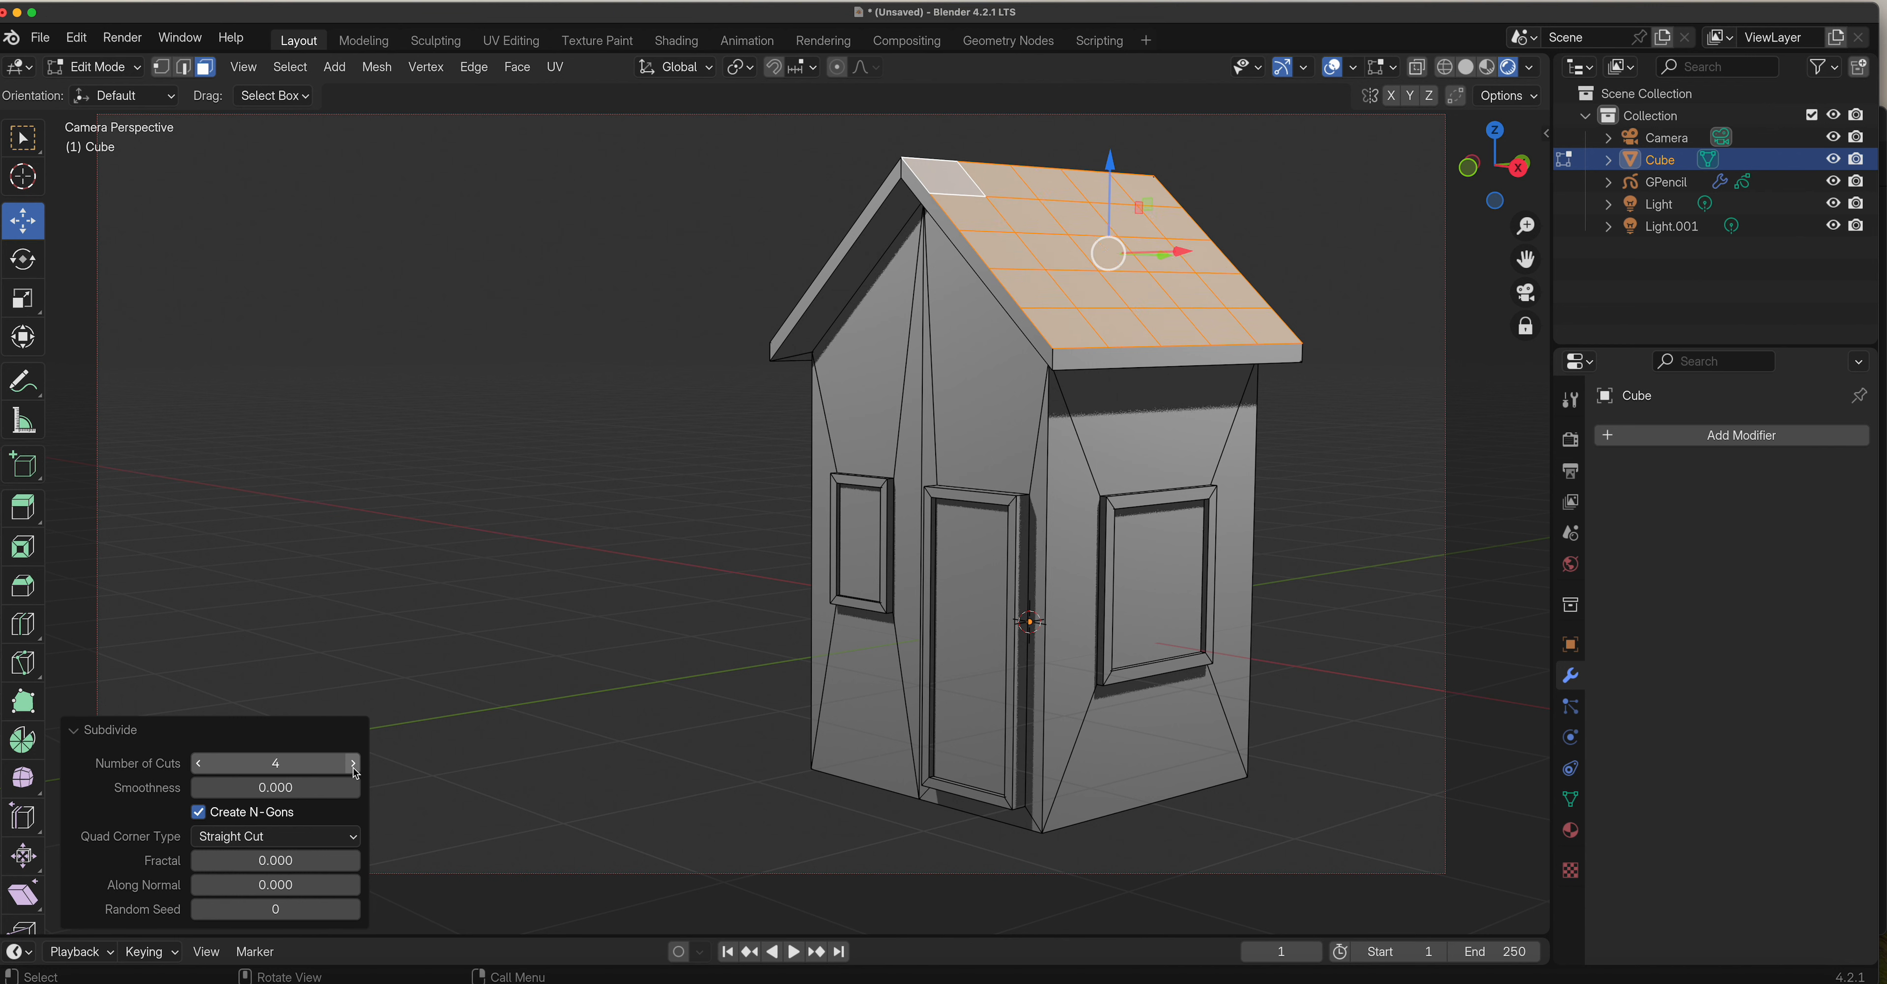
{"action": "left_click", "coordinate": [353, 764]}
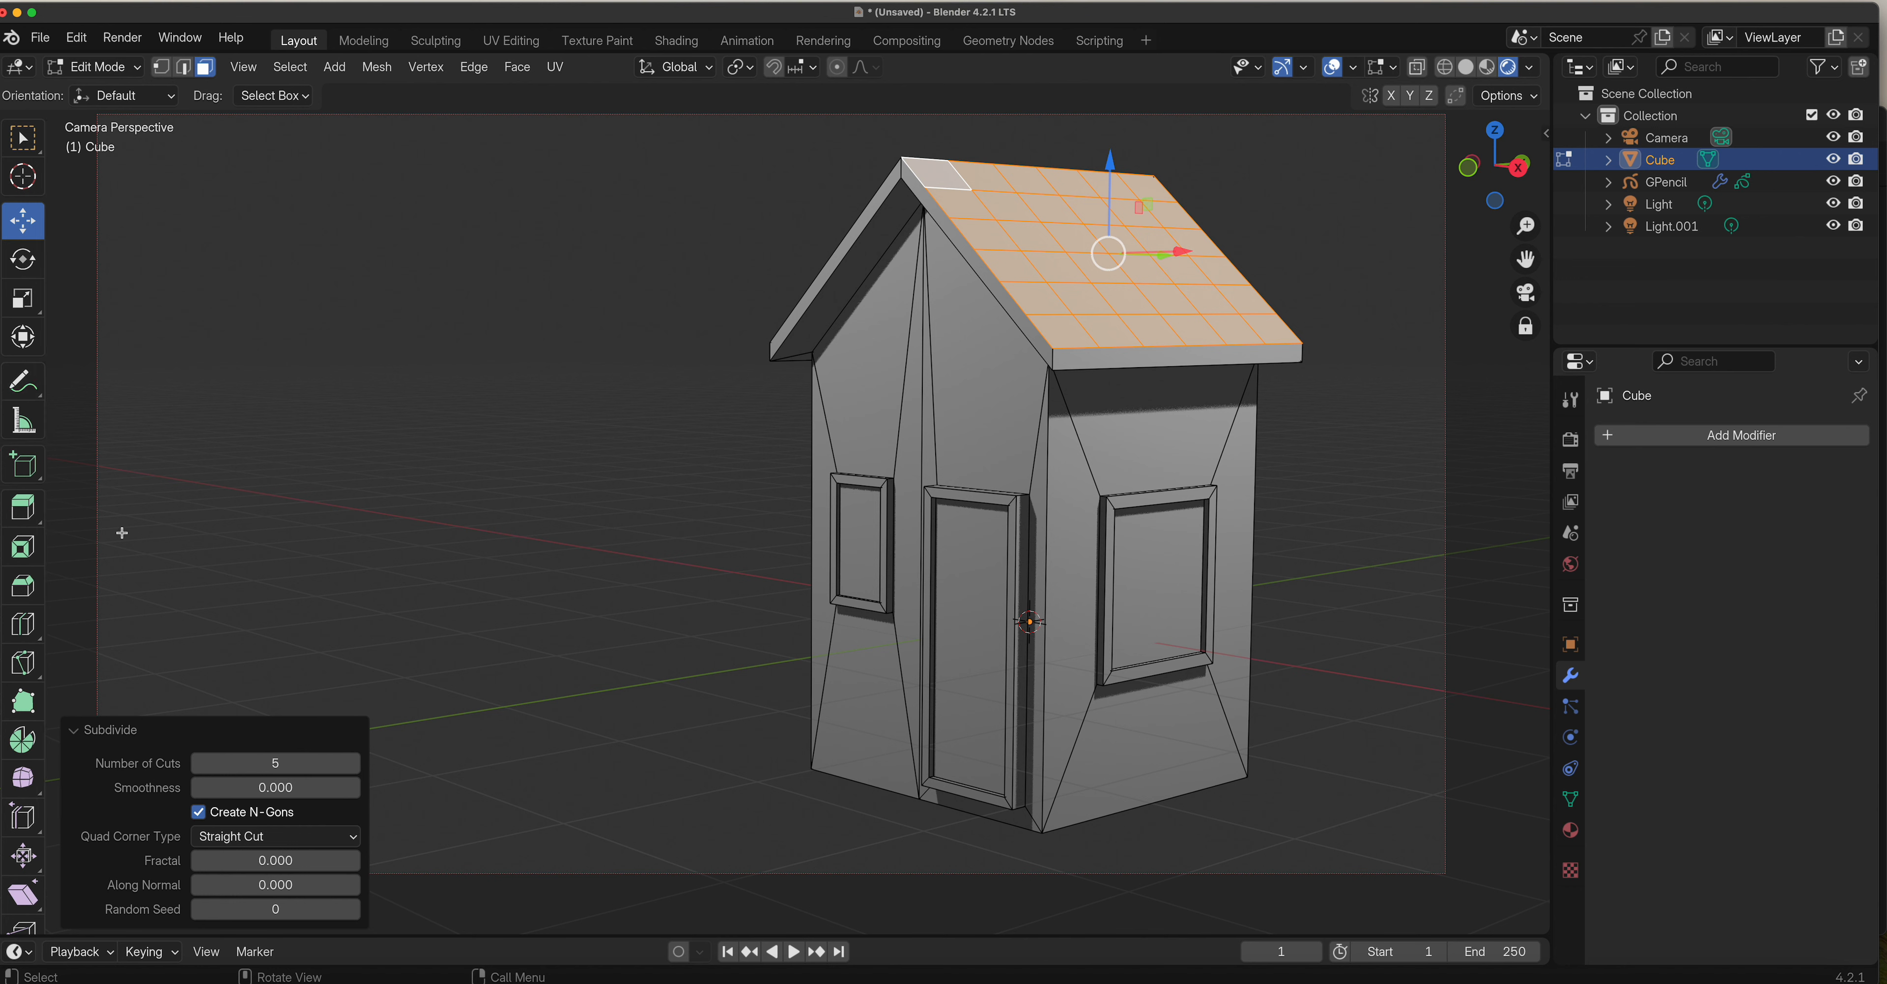
Extrude the subdivided roof faces individually by about 0.036 m.
{"action": "left_click", "coordinate": [23, 506]}
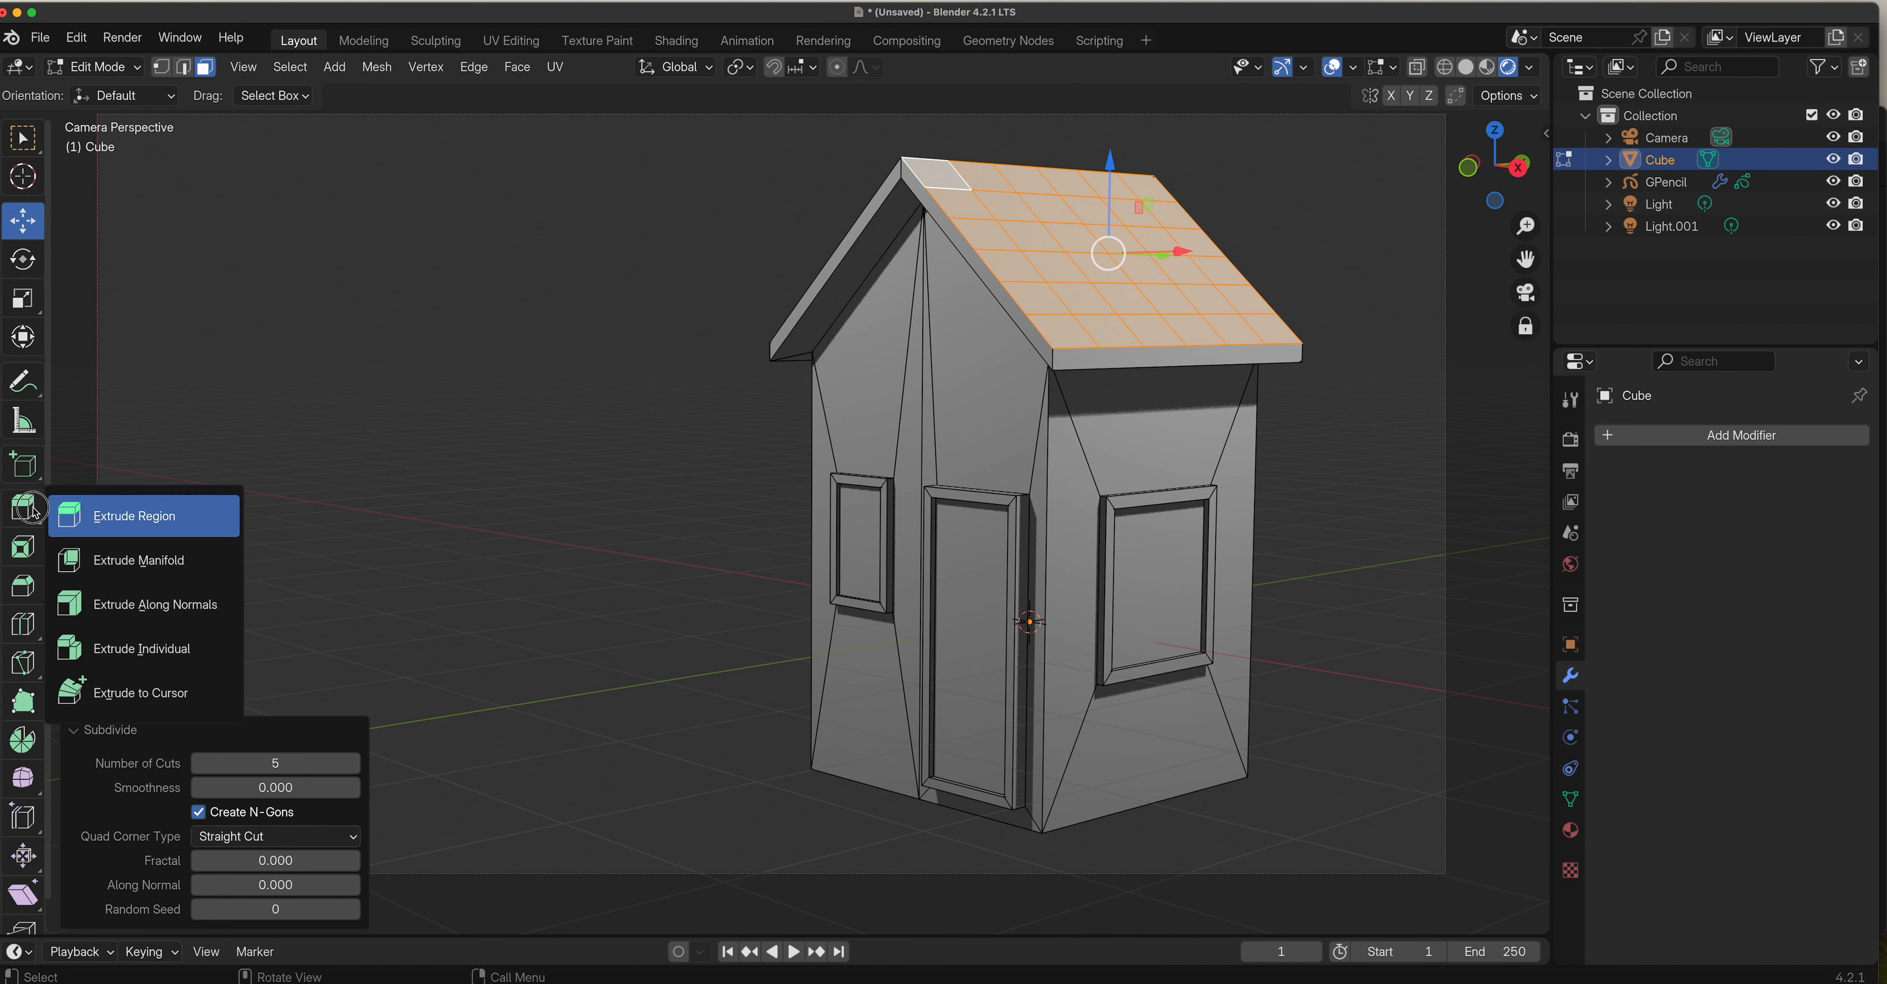
{"action": "left_click", "coordinate": [196, 644]}
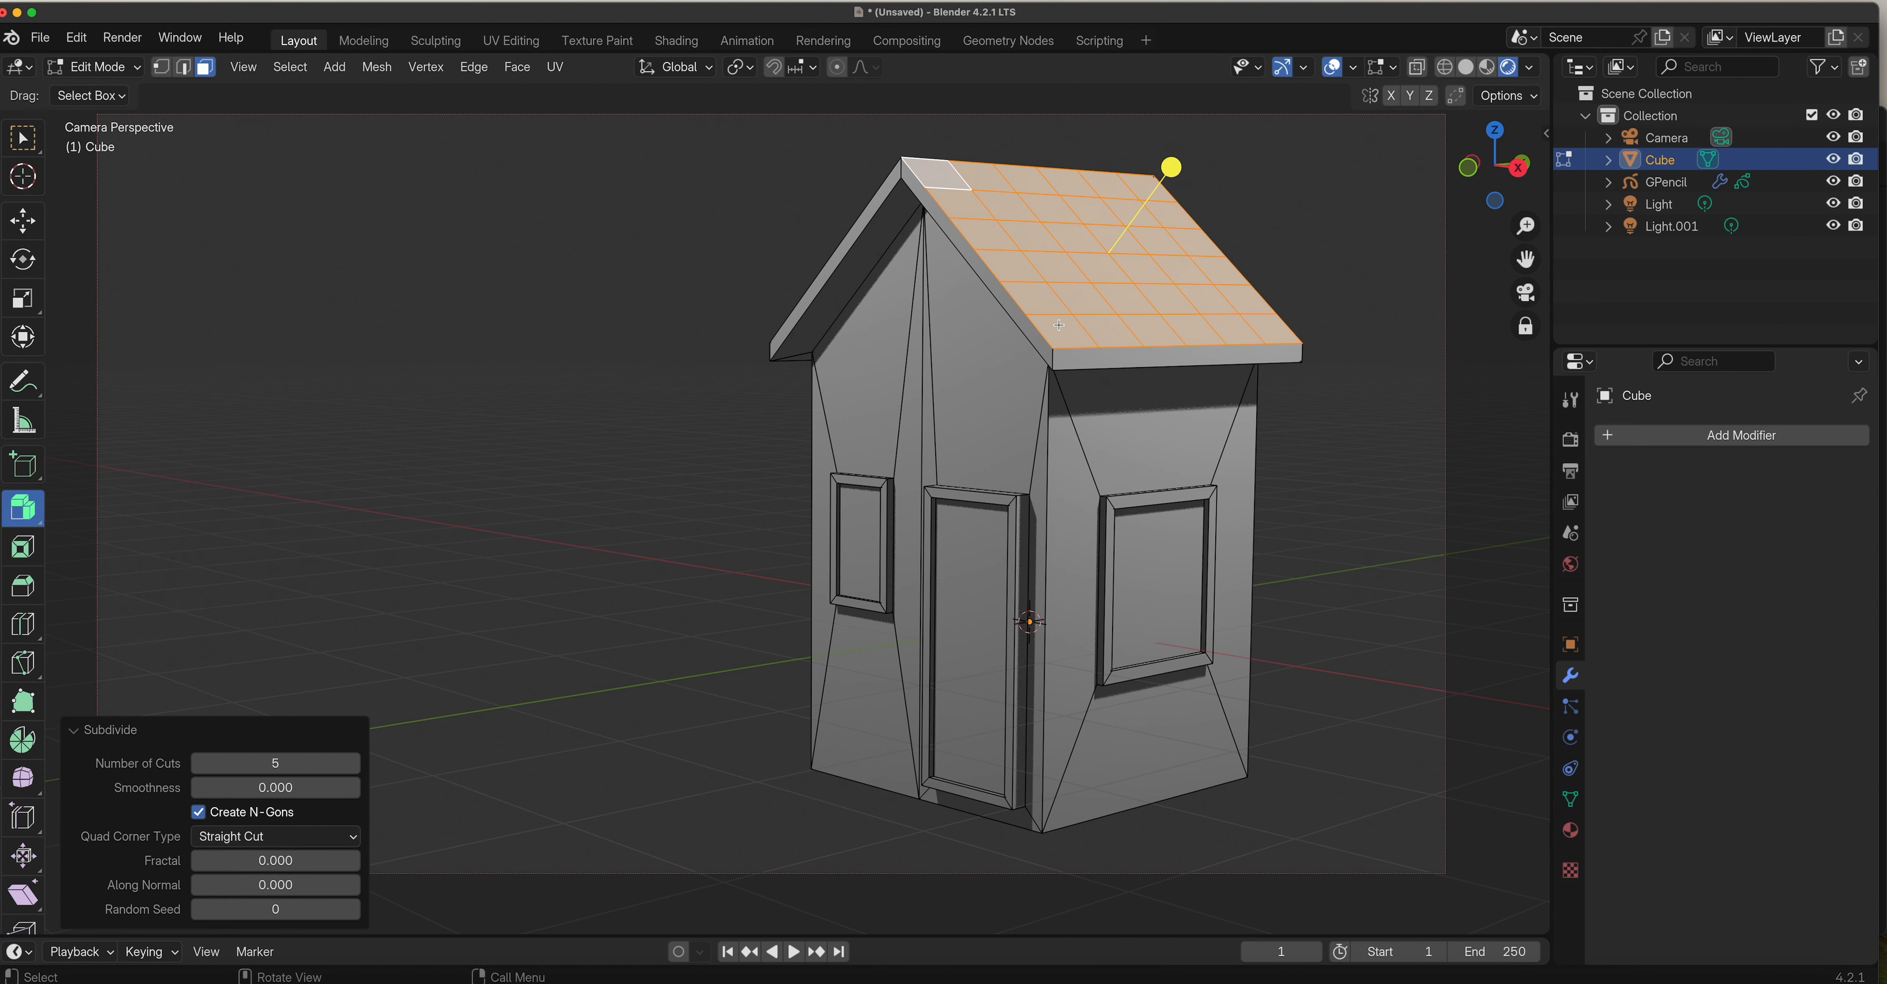
{"action": "left_click_drag", "start_coordinate": [1172, 167], "coordinate": [1177, 165]}
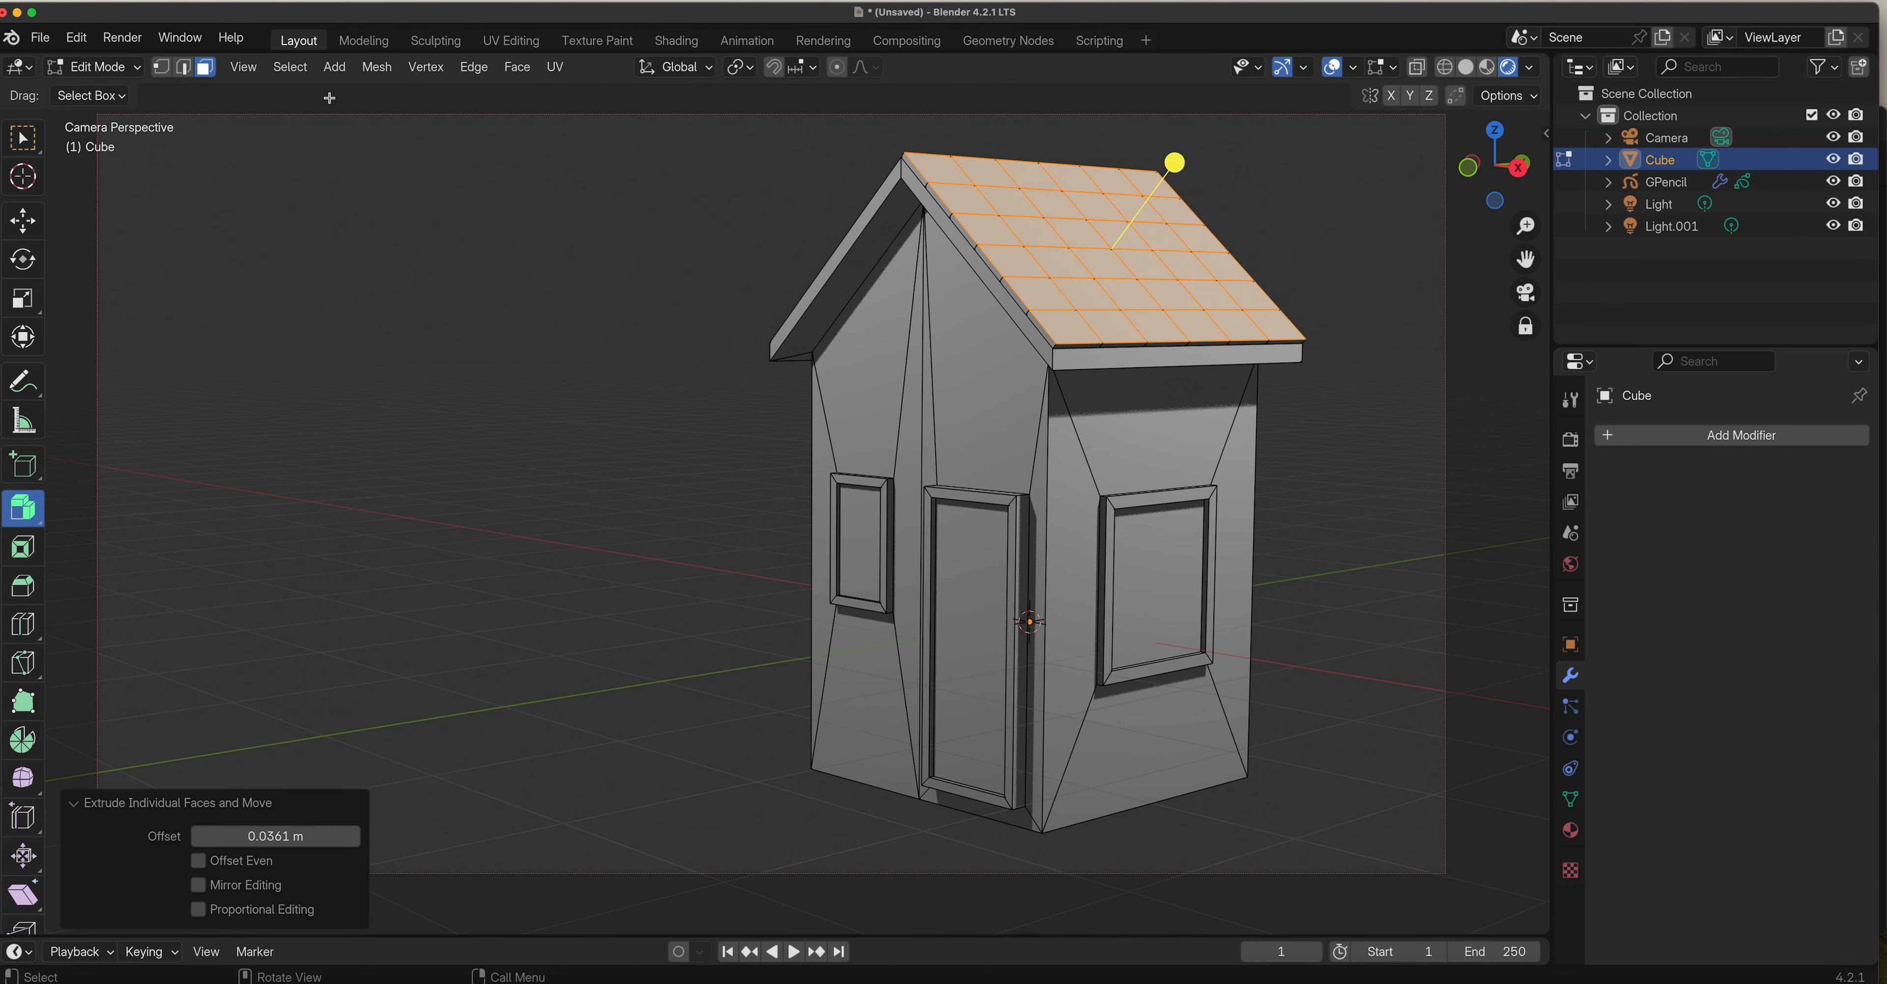
Scale the extruded roof tiles to about 0.83 around their Individual Origins and return to Object Mode.
{"action": "left_click", "coordinate": [739, 67]}
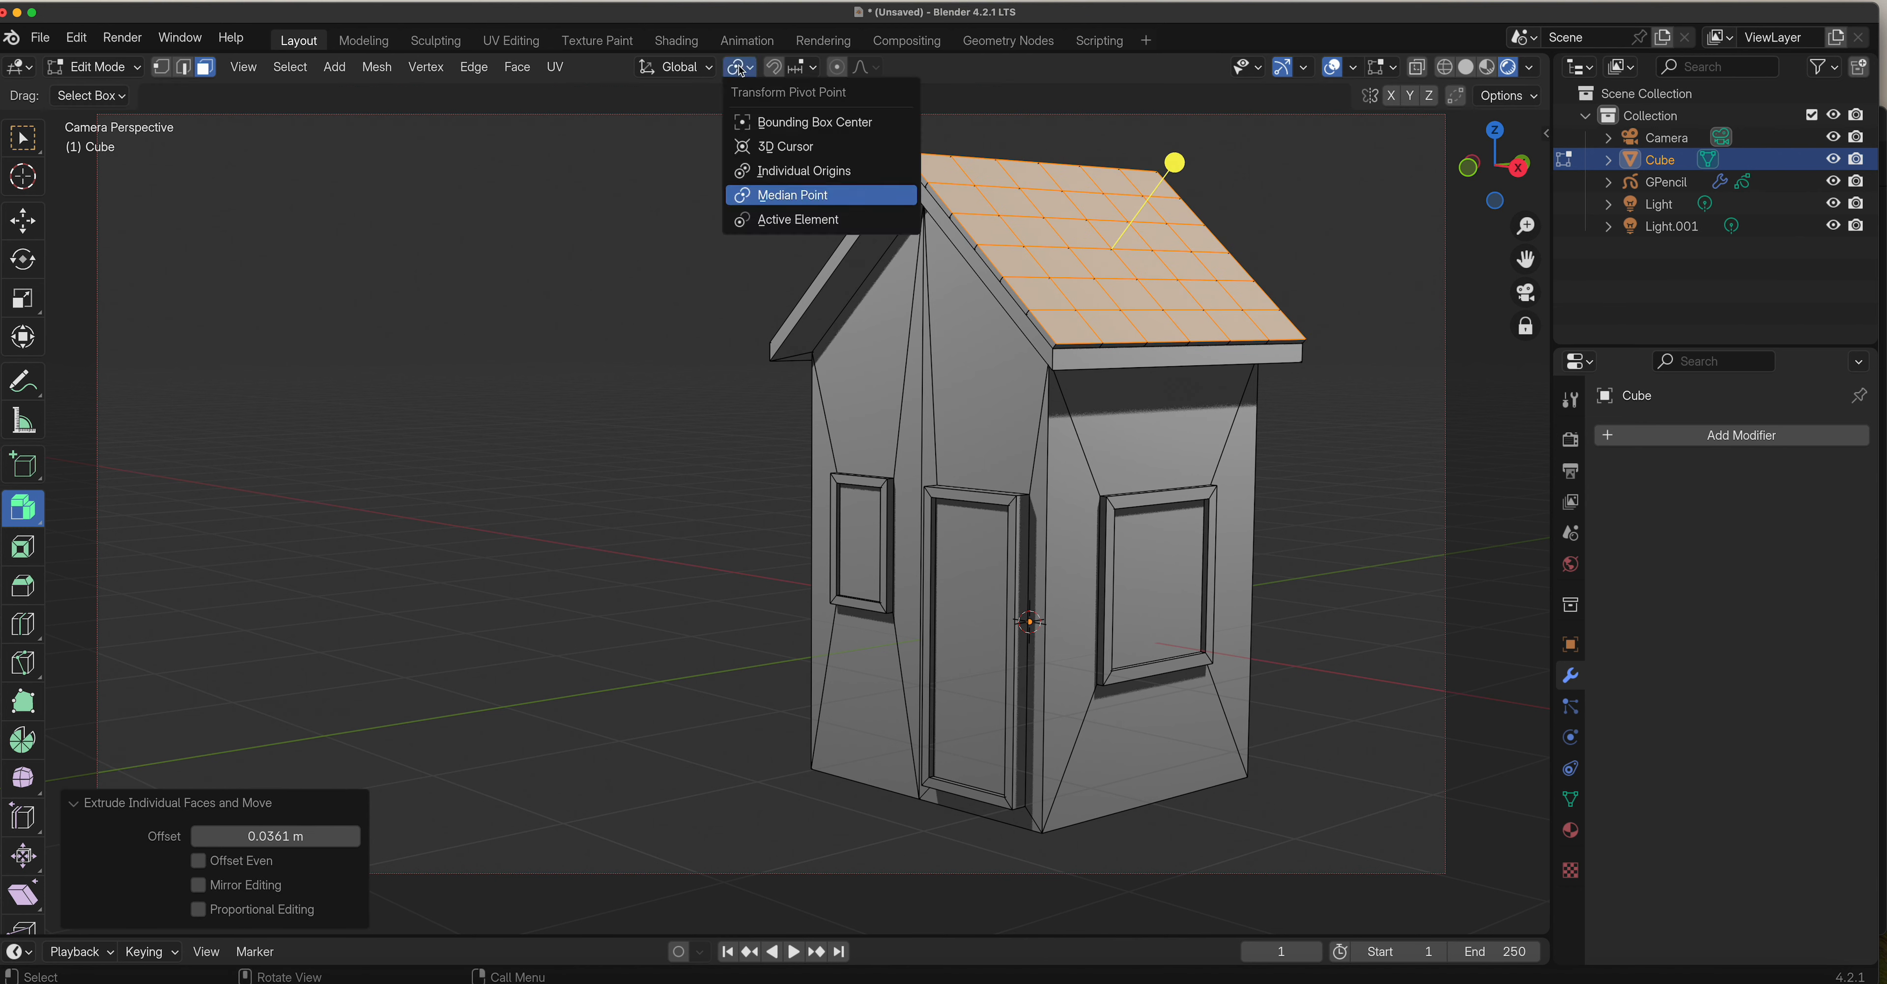
{"action": "left_click", "coordinate": [809, 172]}
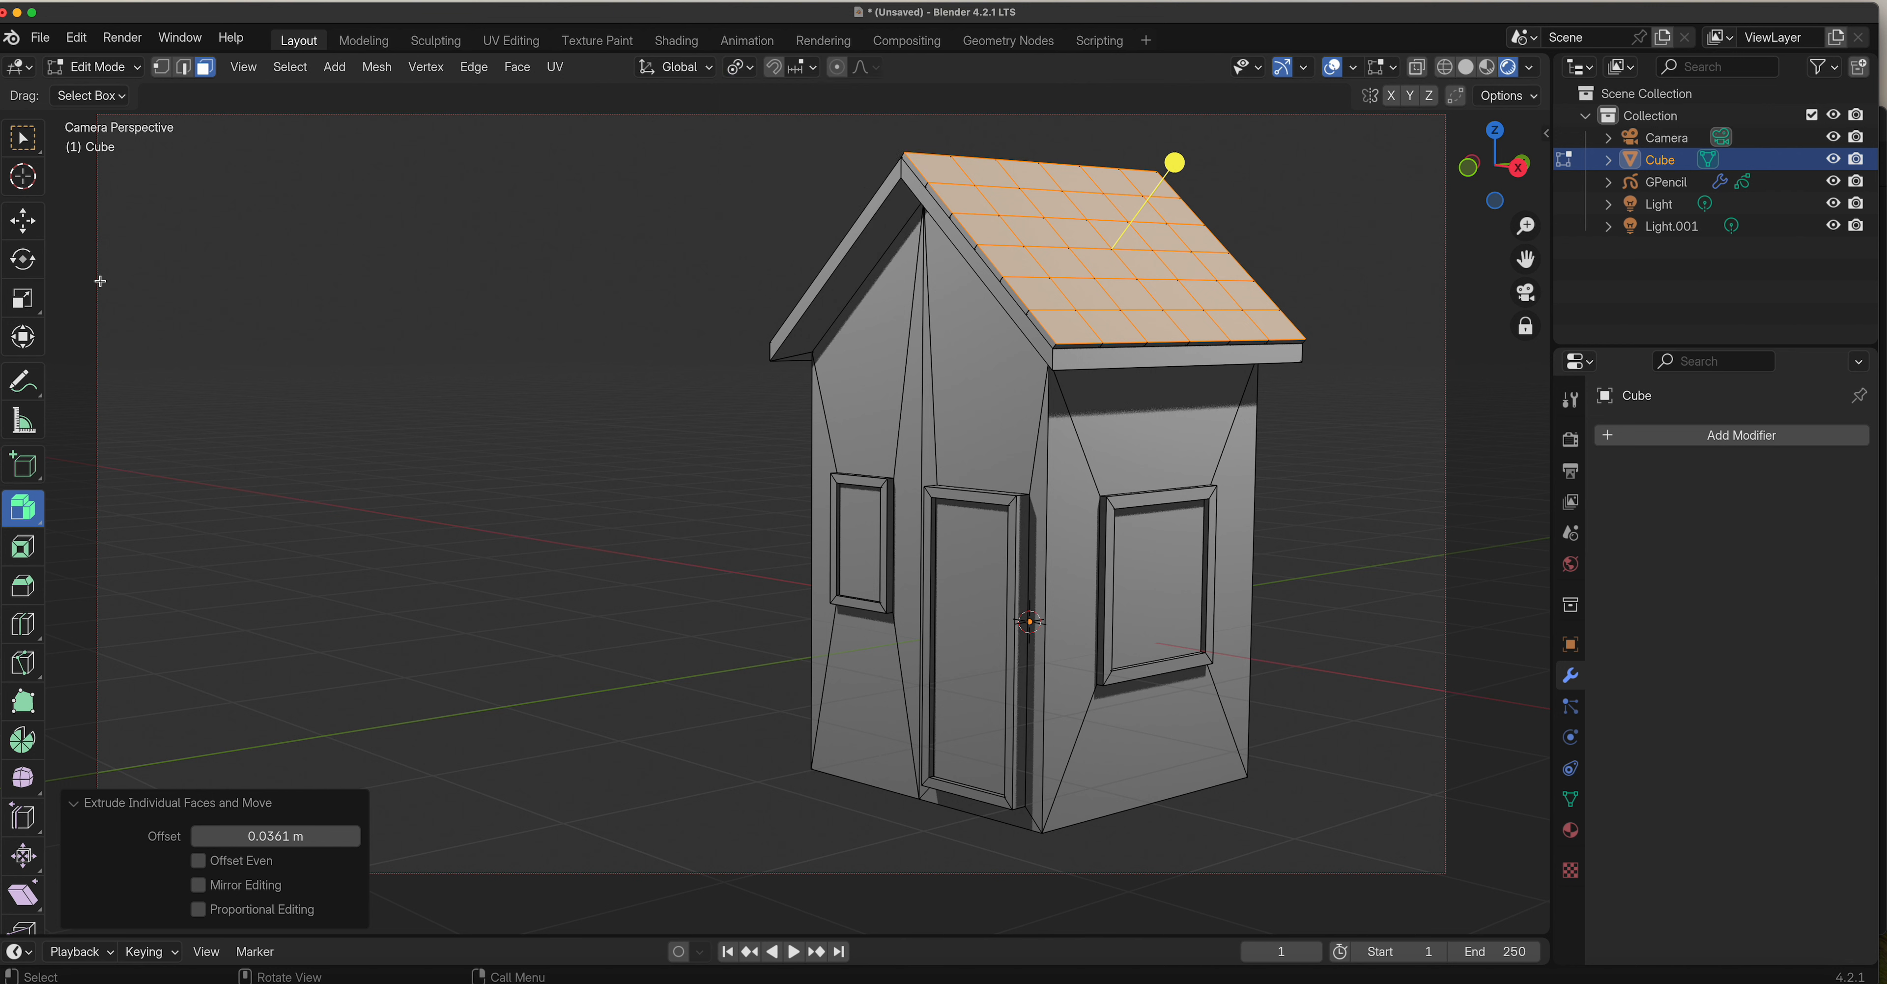
{"action": "left_click", "coordinate": [27, 301]}
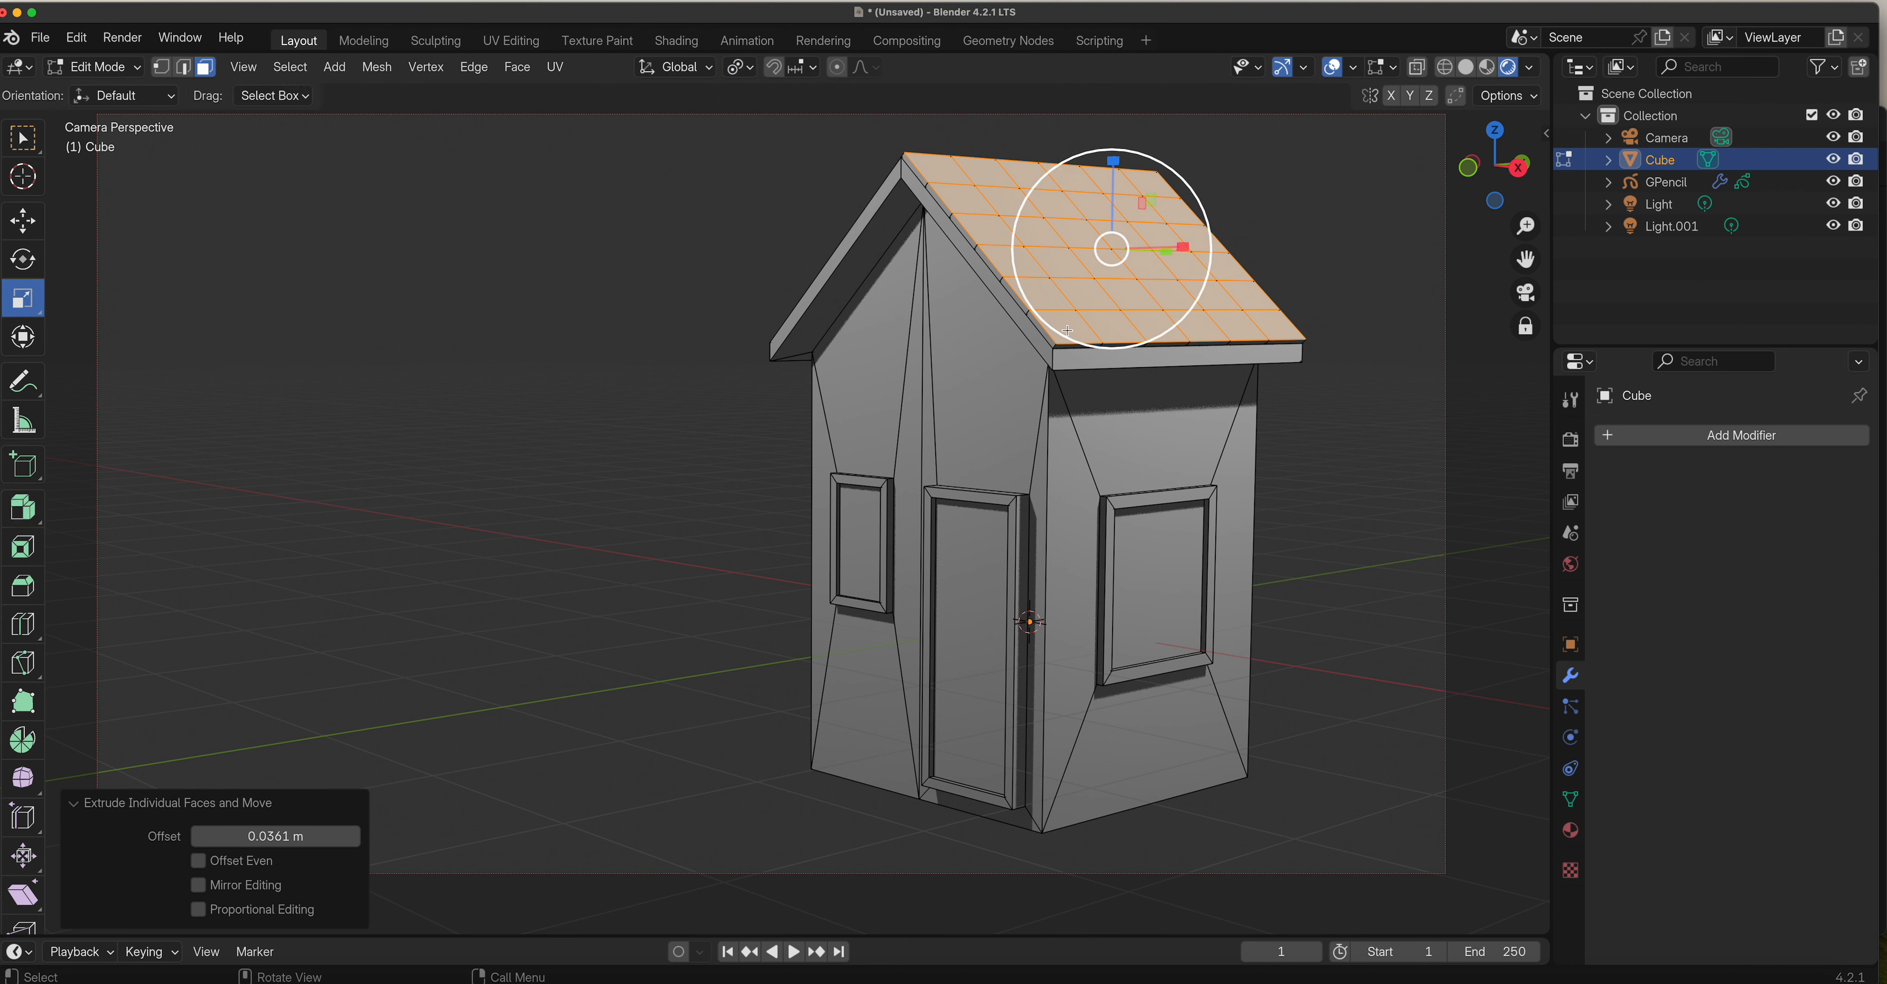
{"action": "key", "text": "s"}
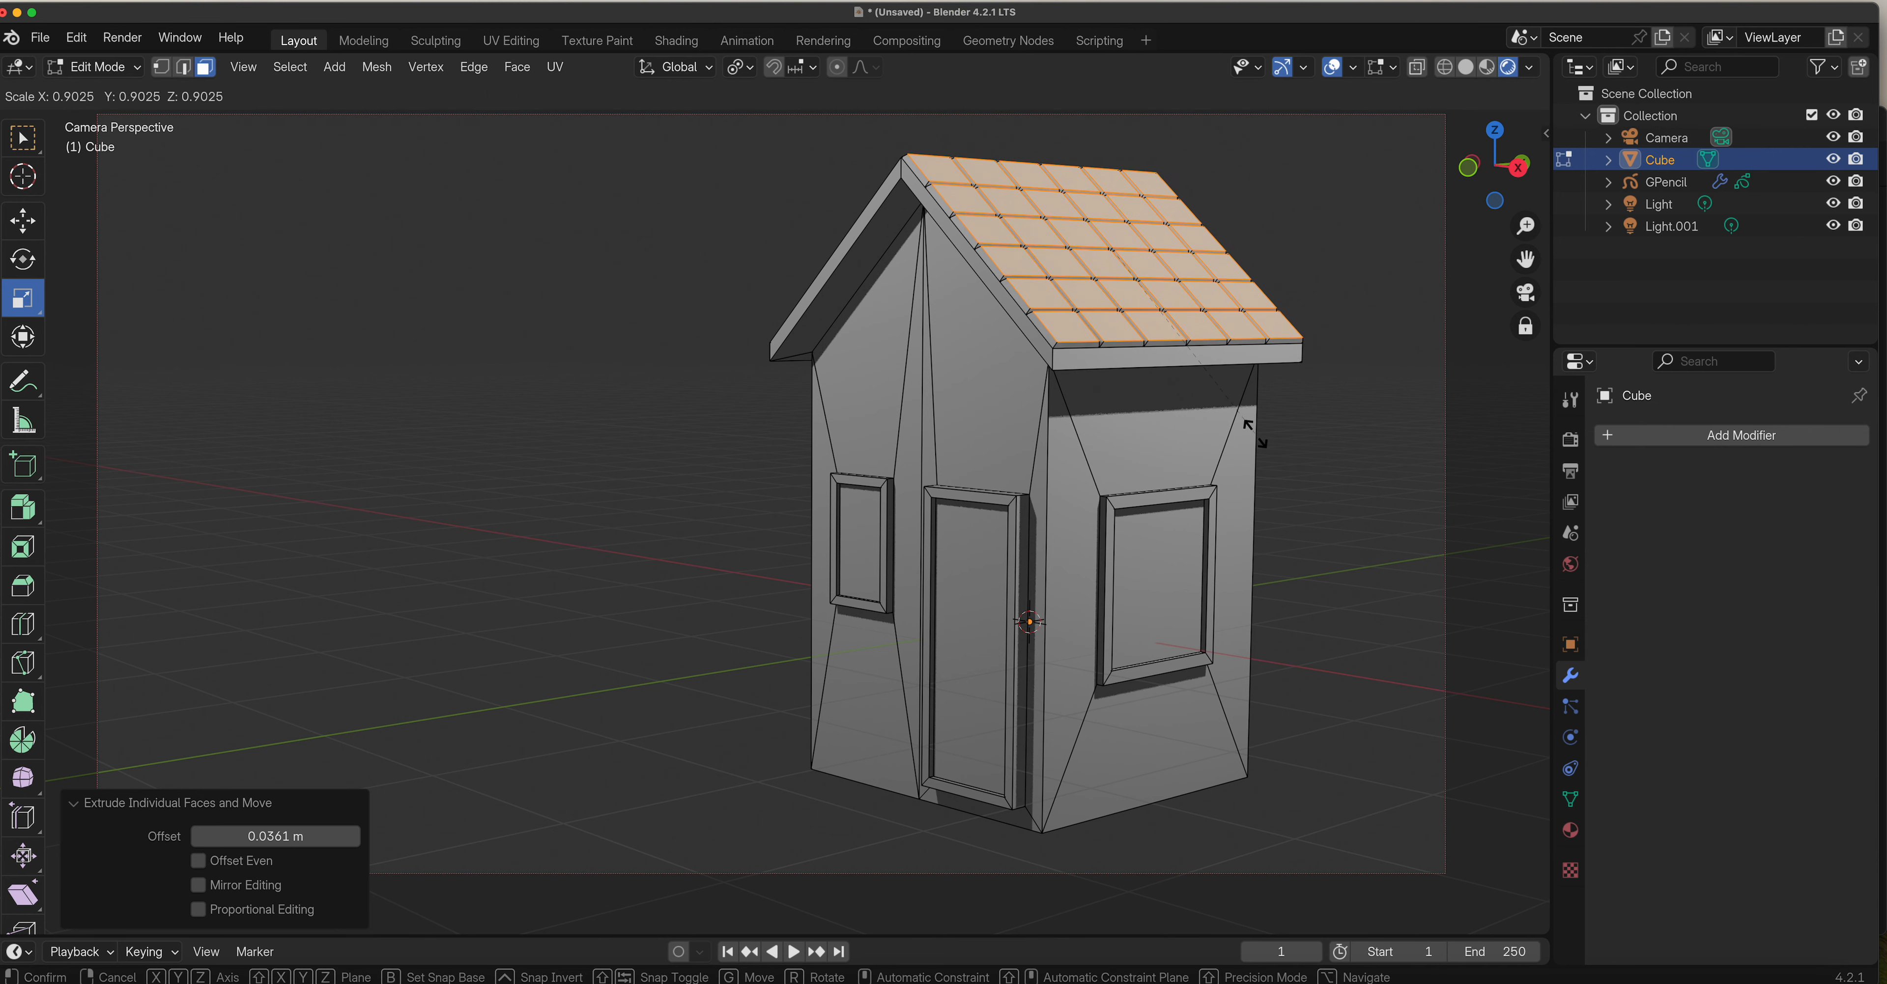
{"action": "left_click", "coordinate": [1246, 416]}
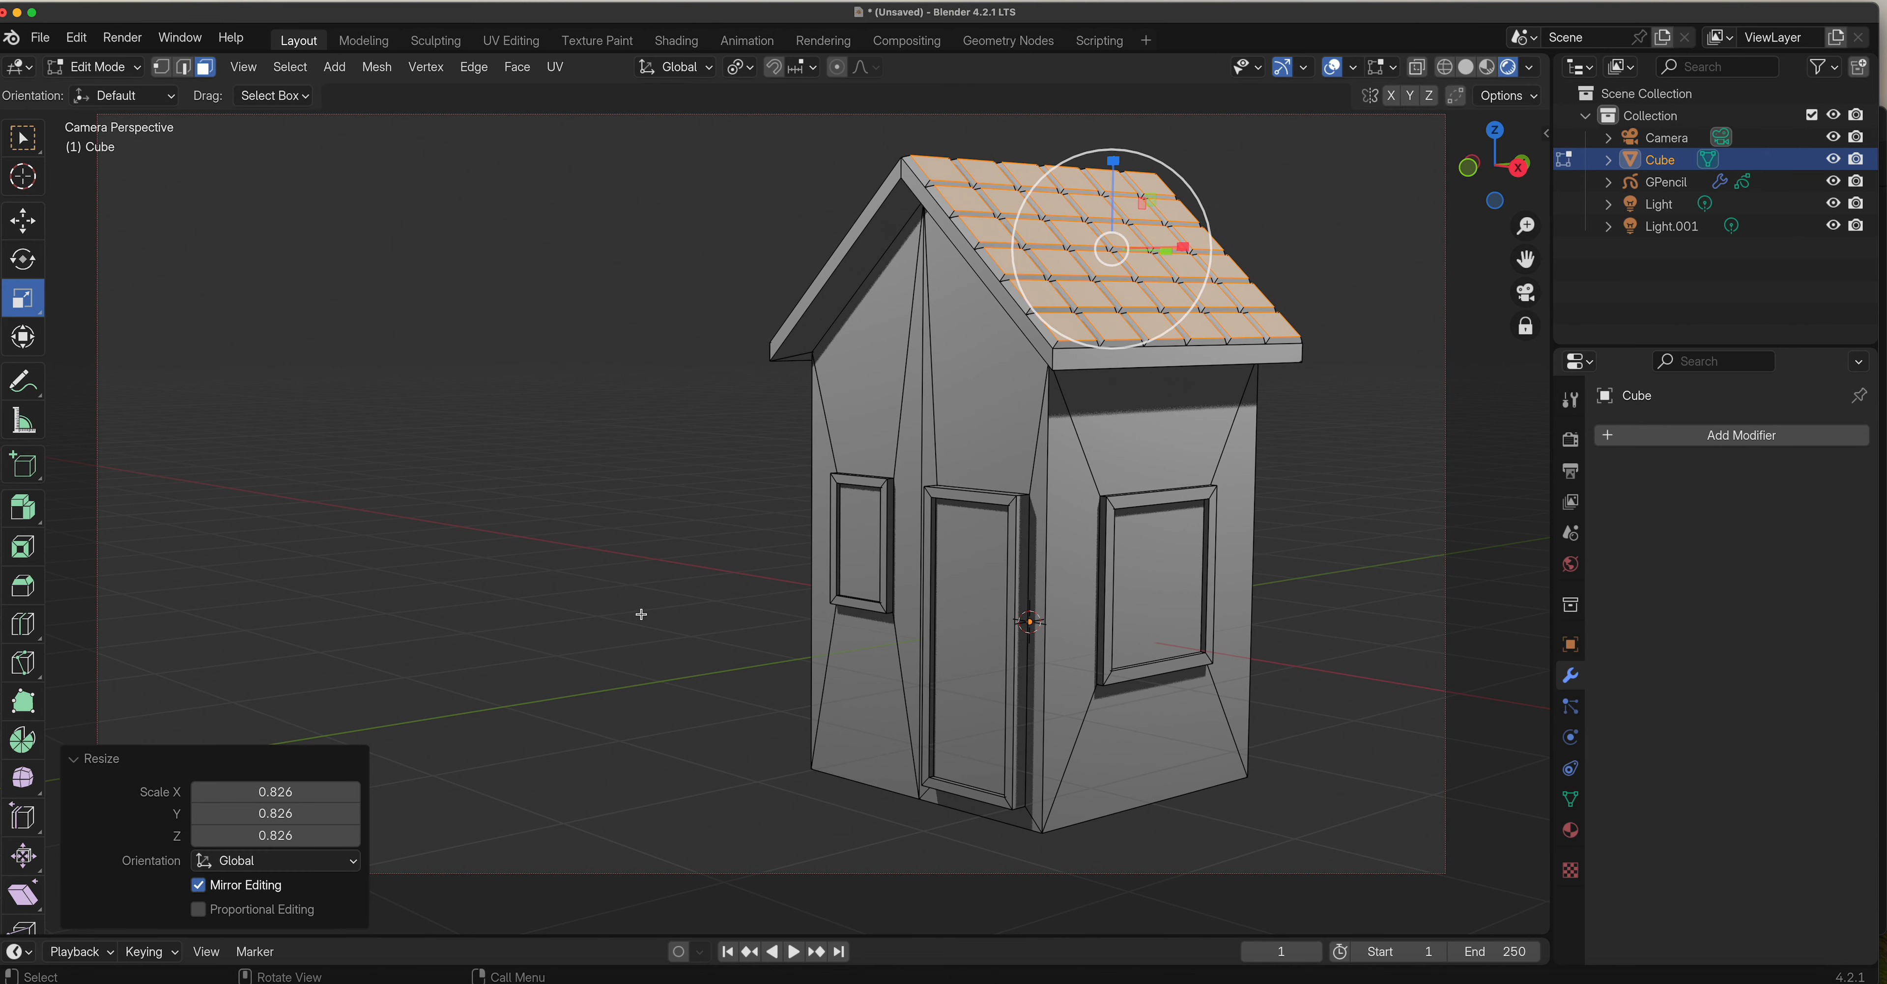
{"action": "key", "text": "Tab"}
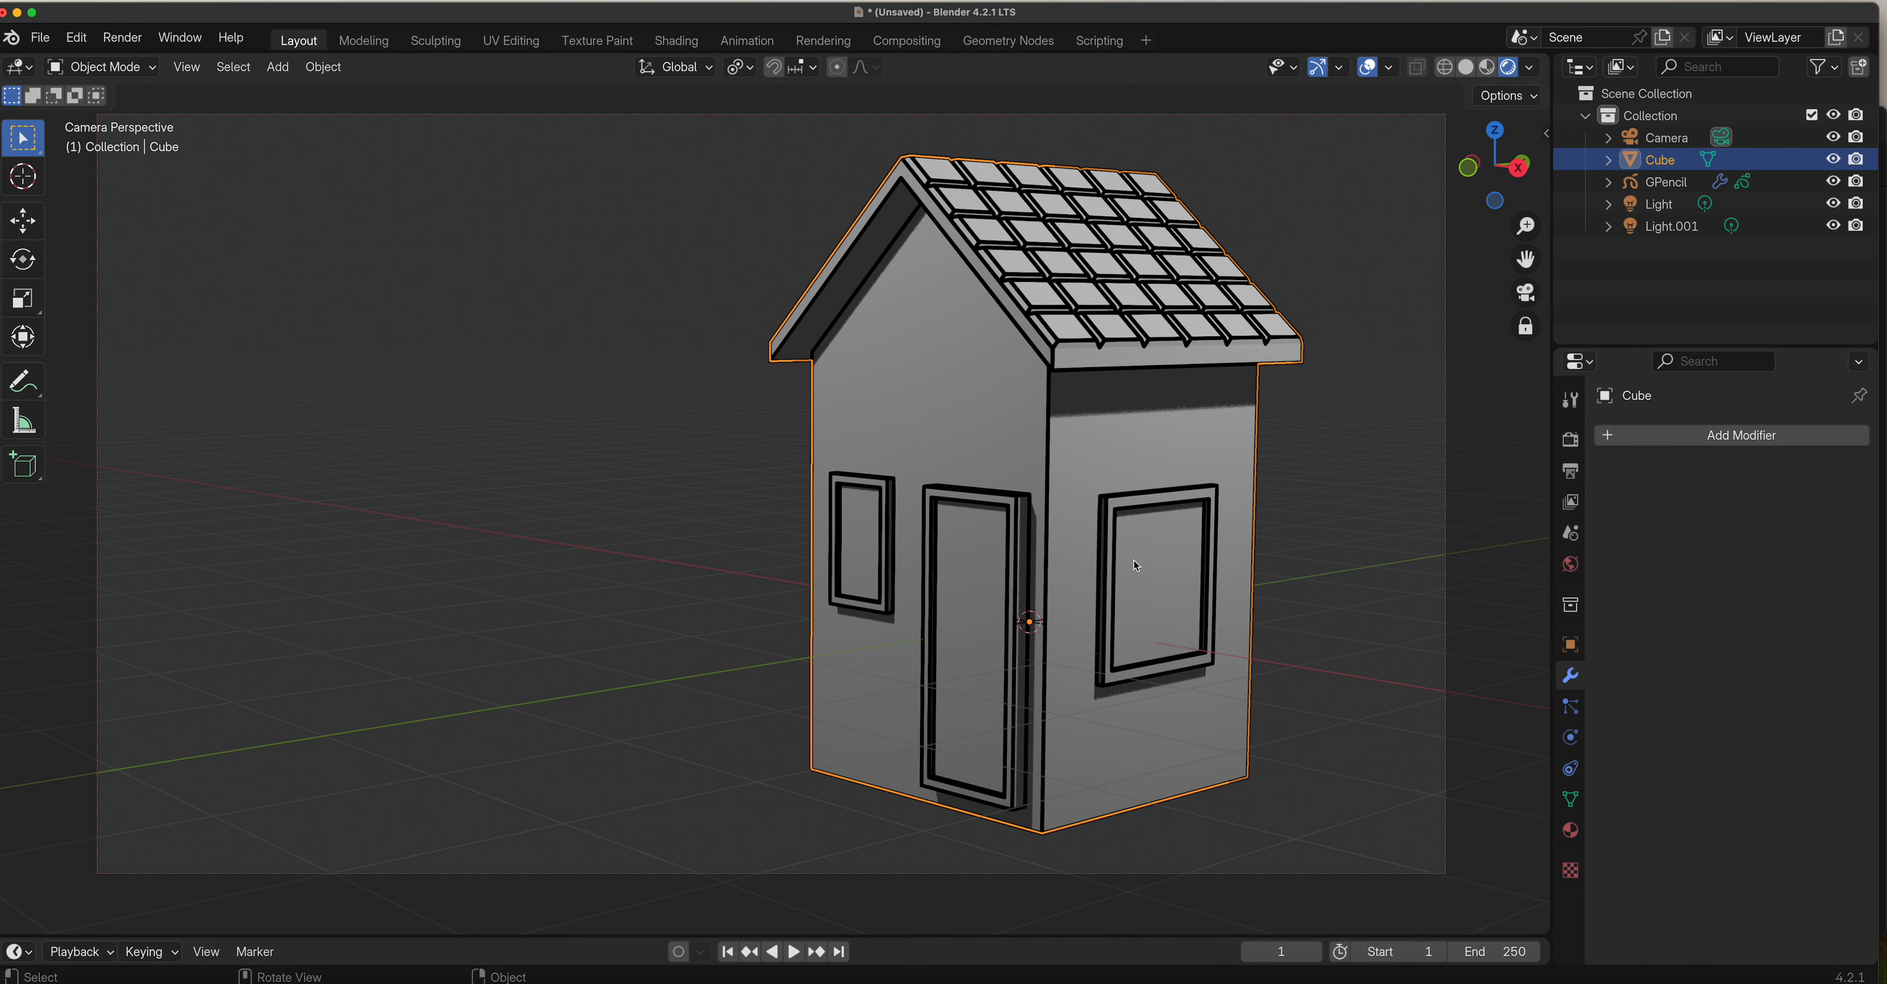
Try duplicating the house about 3.12 m along the negative X axis.
{"action": "key", "text": "shift+d"}
{"action": "key", "text": "x"}
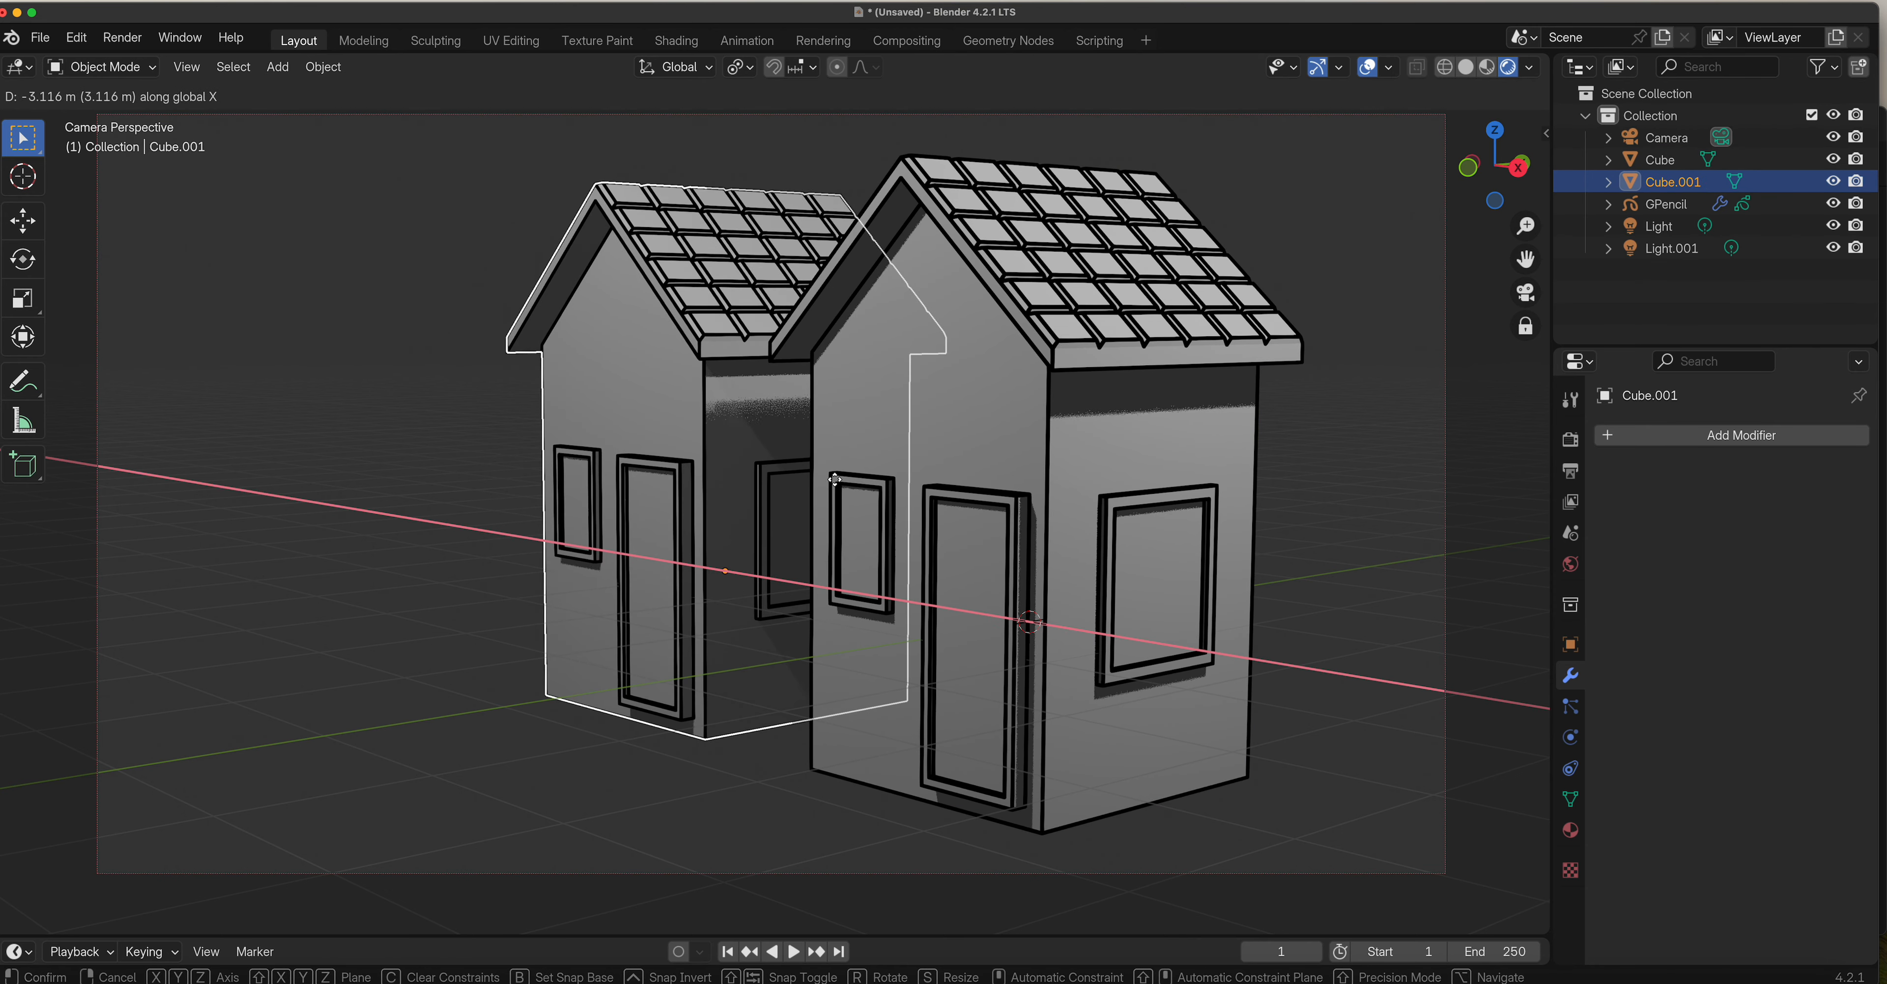
{"action": "left_click", "coordinate": [900, 477]}
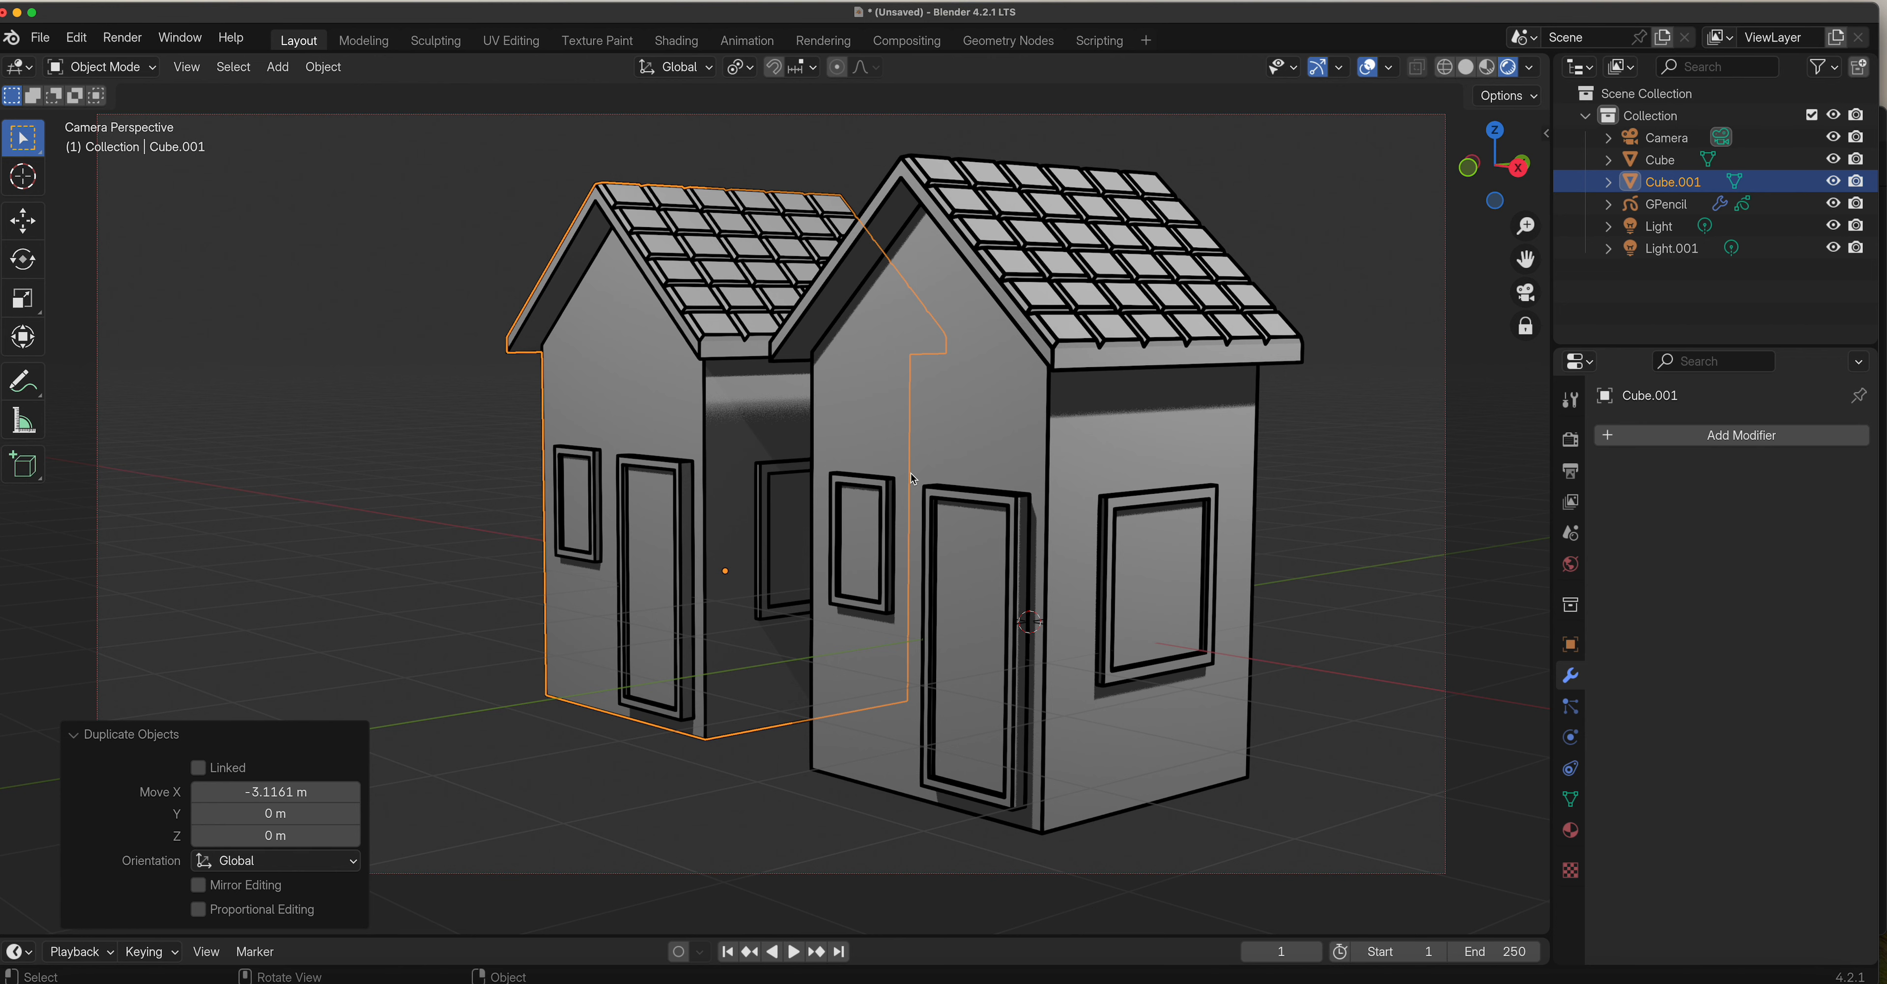
{"action": "key", "text": "super+z"}
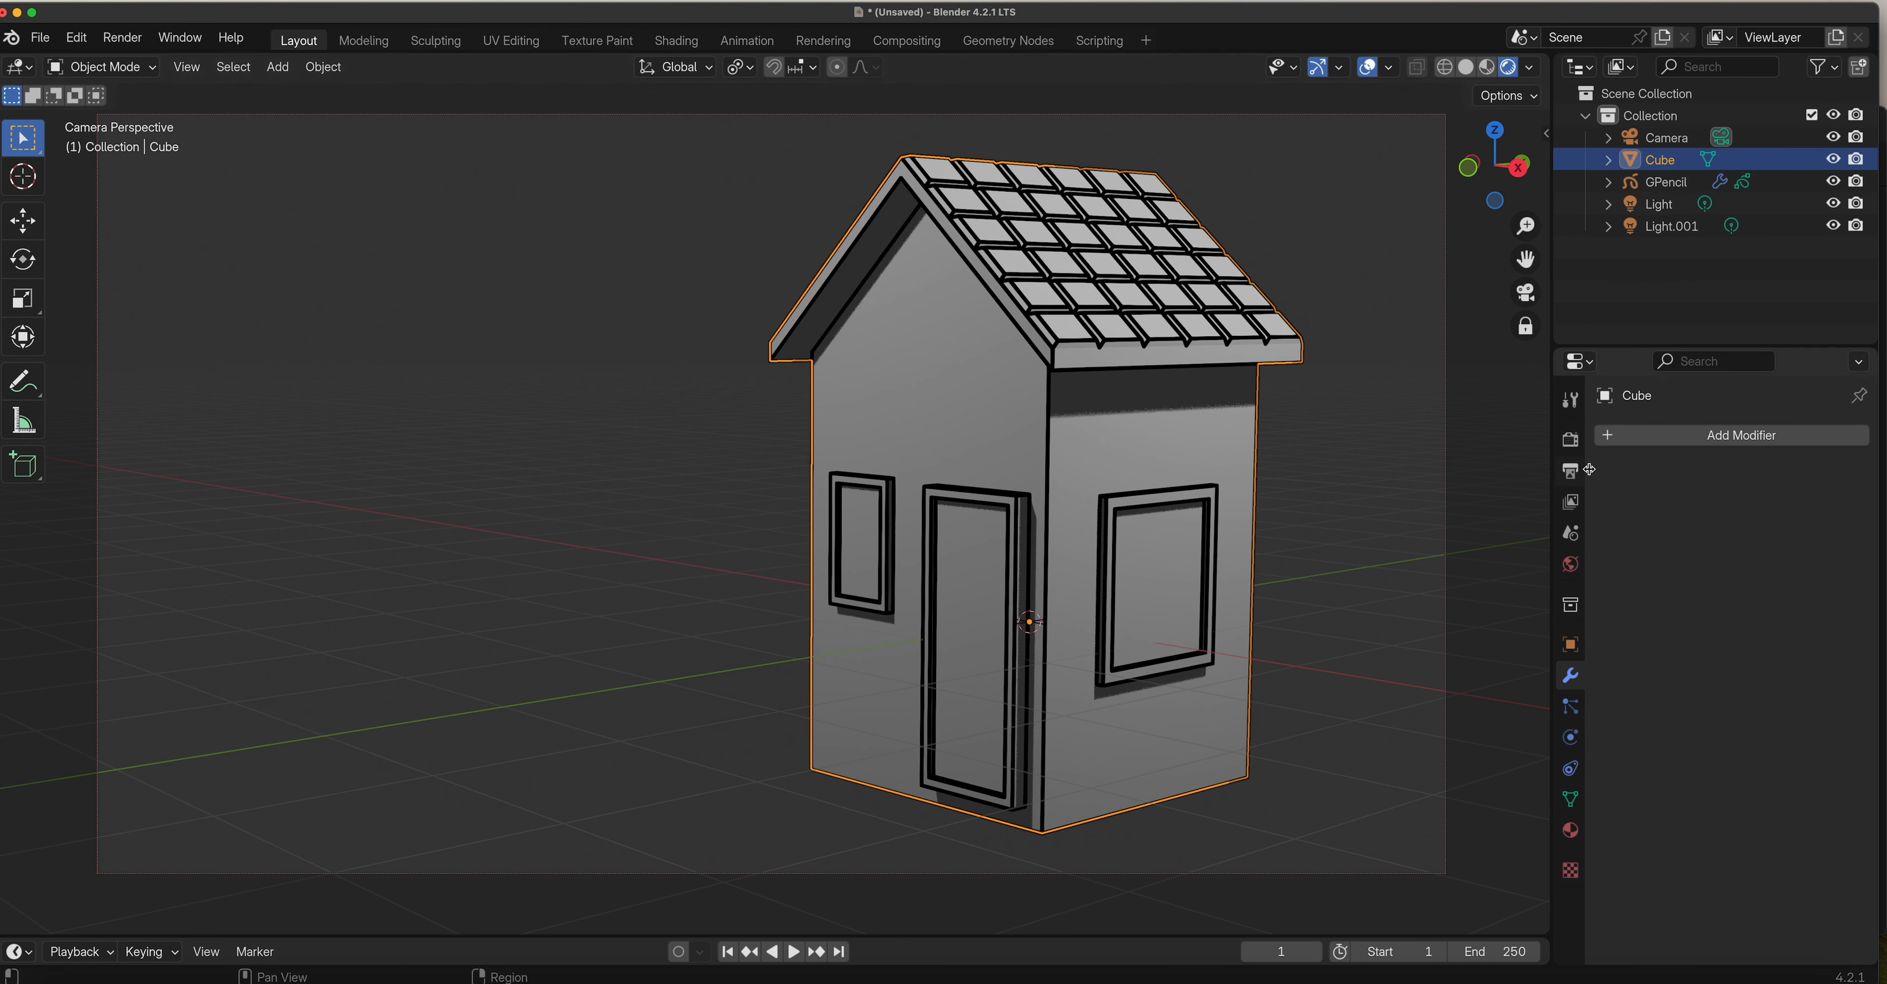
Add an Array modifier to the house with a count of 6 and a relative X offset of -1.4.
{"action": "left_click", "coordinate": [1651, 440]}
{"action": "left_click", "coordinate": [1678, 436]}
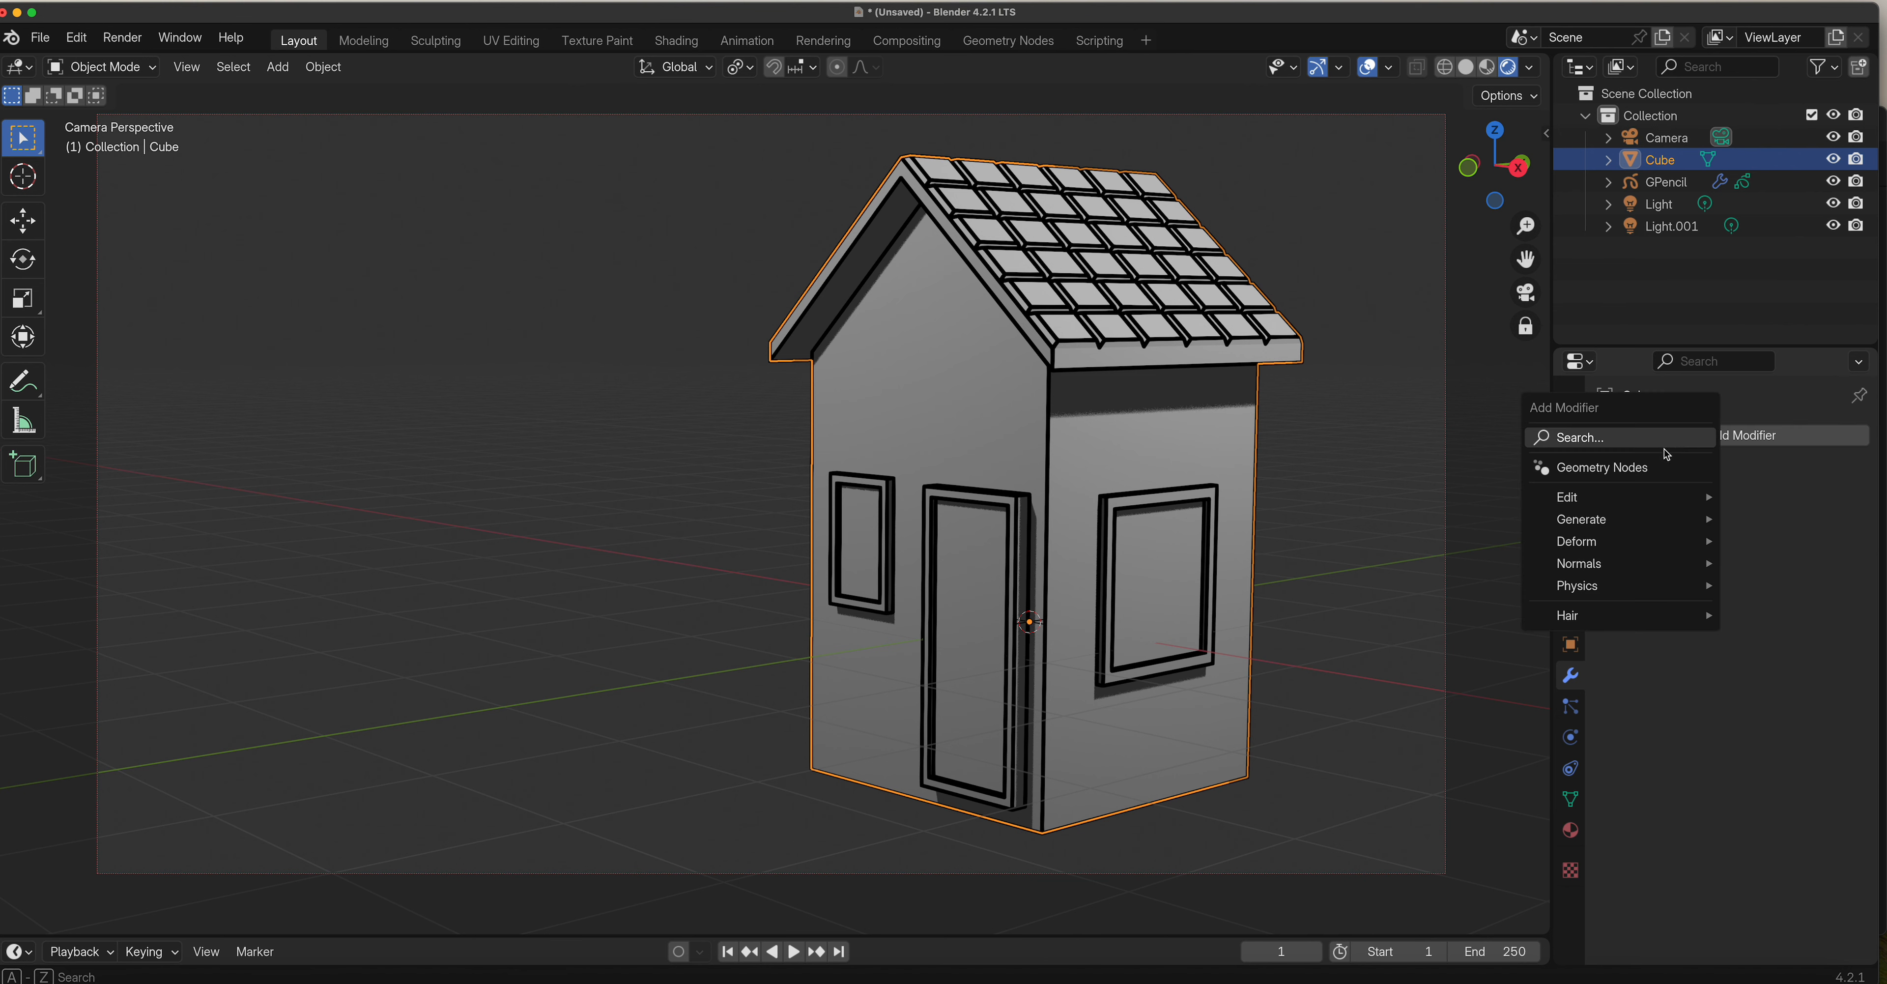
{"action": "mouse_move", "coordinate": [1617, 523]}
{"action": "left_click", "coordinate": [1430, 525]}
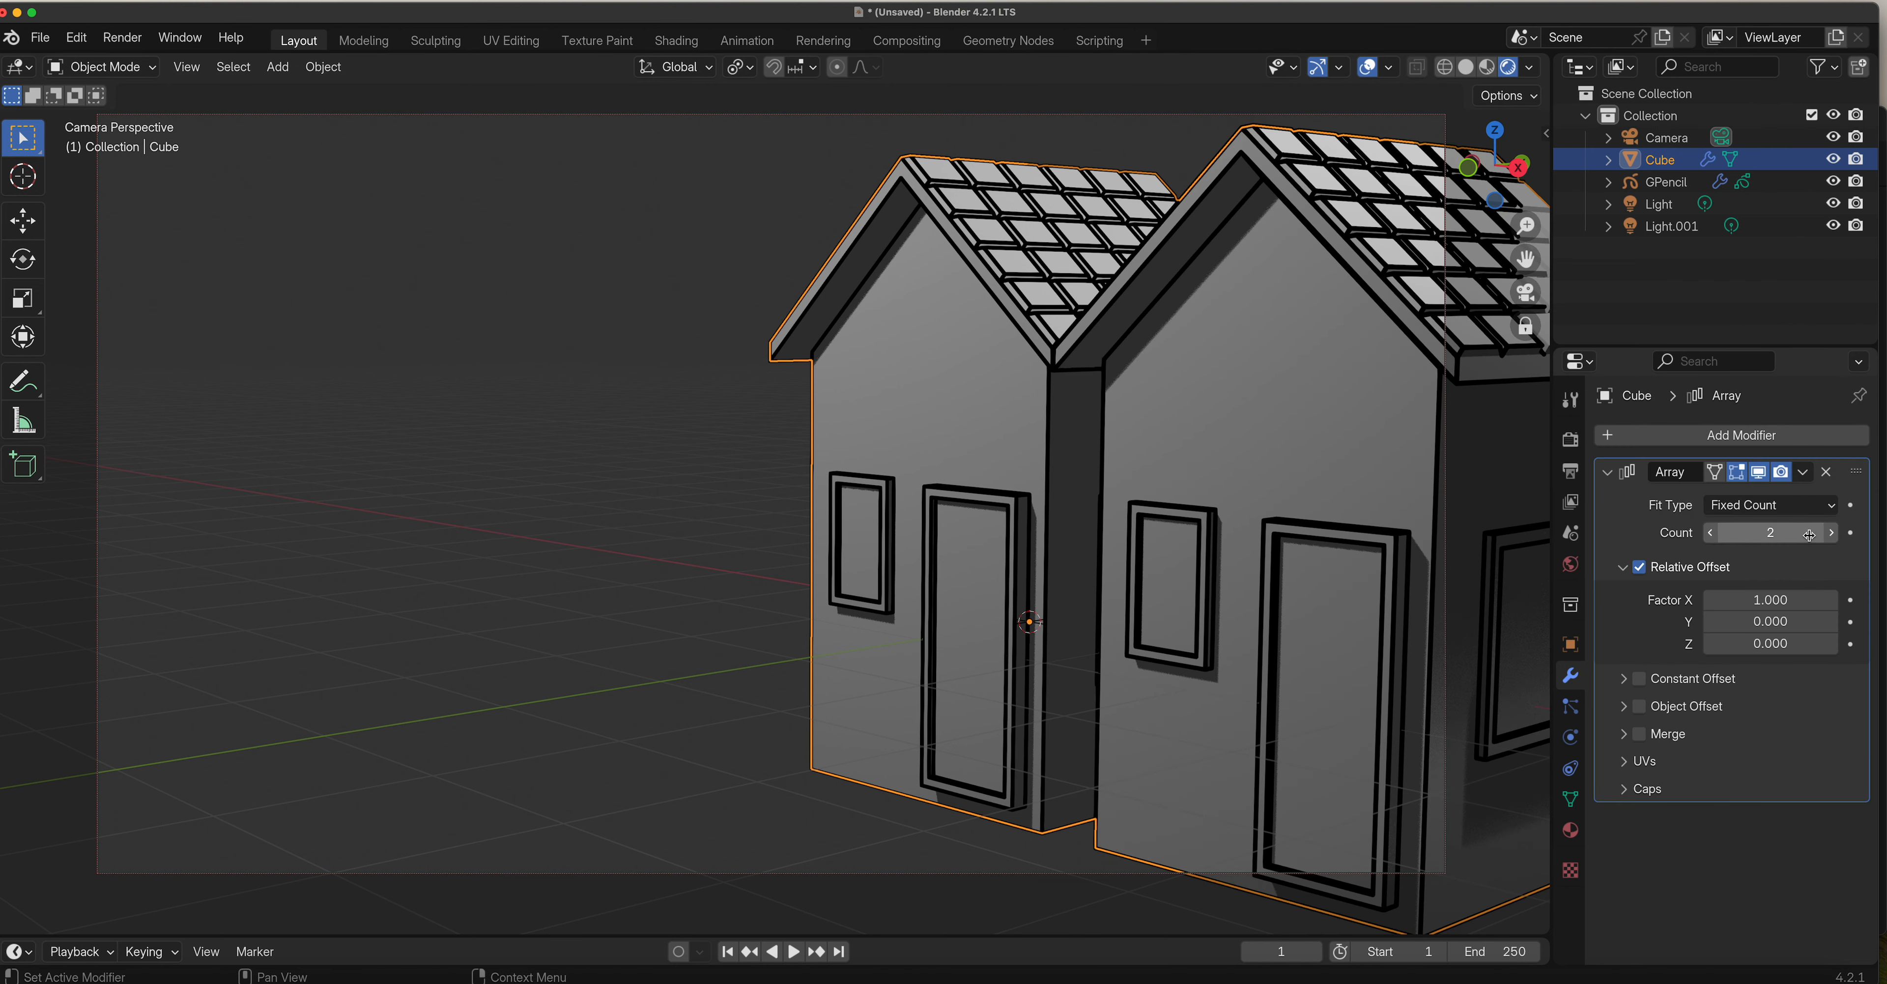
{"action": "mouse_move", "coordinate": [1806, 534]}
{"action": "left_mouse_down"}
{"action": "mouse_move", "coordinate": [1825, 534]}
{"action": "mouse_move", "coordinate": [1806, 534]}
{"action": "left_mouse_up"}
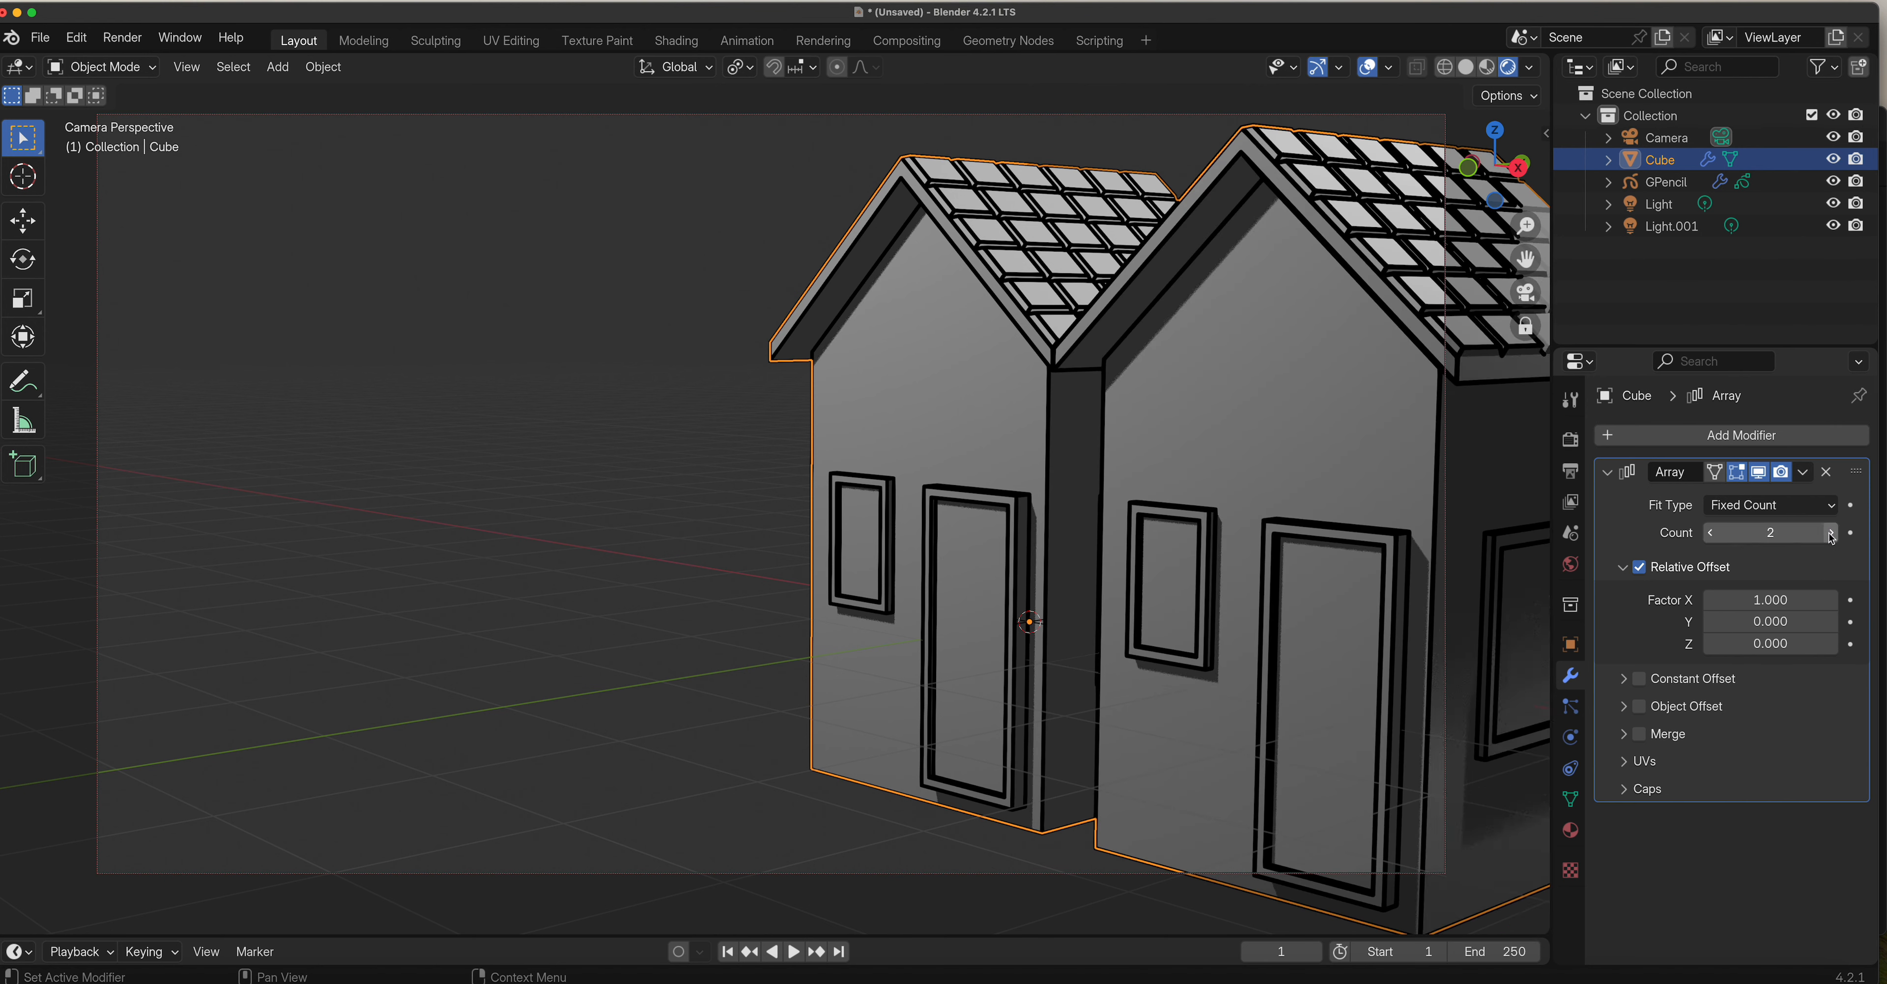
{"action": "left_click", "coordinate": [1830, 532]}
{"action": "left_click", "coordinate": [1830, 533]}
{"action": "left_click", "coordinate": [1830, 533]}
{"action": "left_click", "coordinate": [1829, 533]}
{"action": "left_click_drag", "start_coordinate": [1799, 599], "coordinate": [1776, 599]}
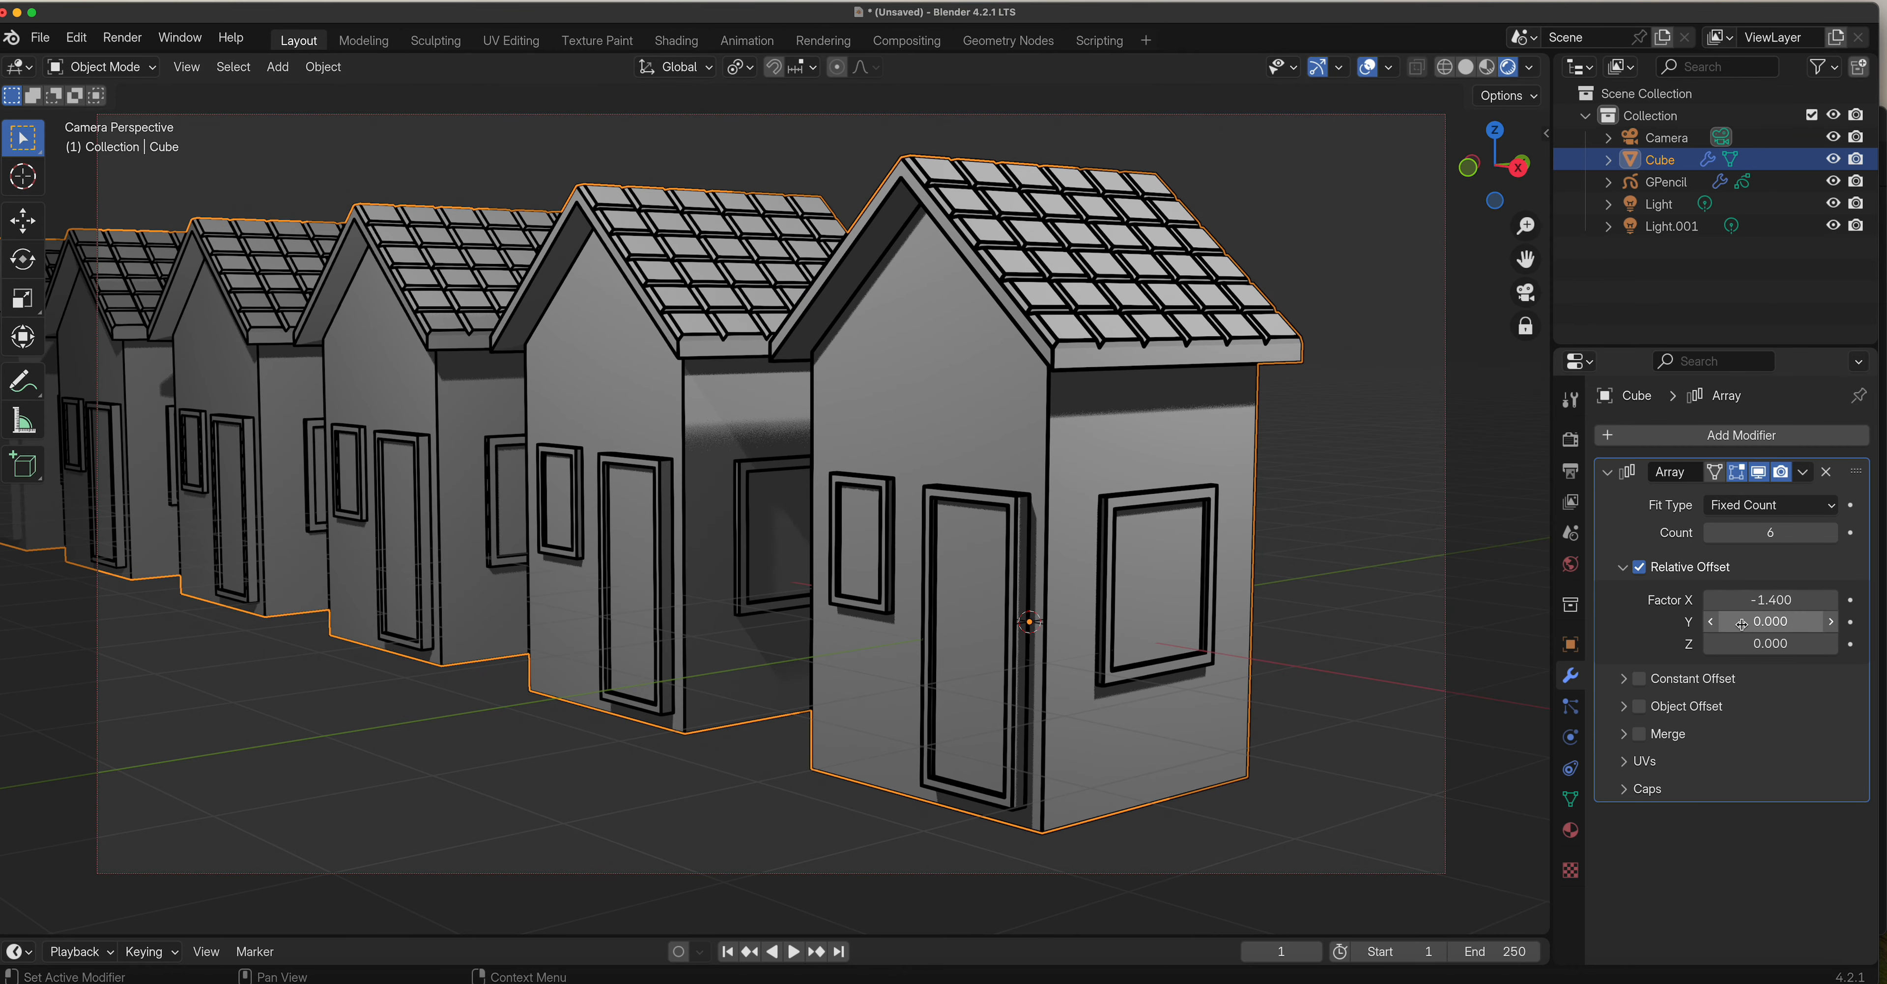
Try a relative Y offset of about 1.8 in the house's Array modifier.
{"action": "left_click", "coordinate": [1759, 622]}
{"action": "type", "text": "0.4"}
{"action": "key", "text": "Return"}
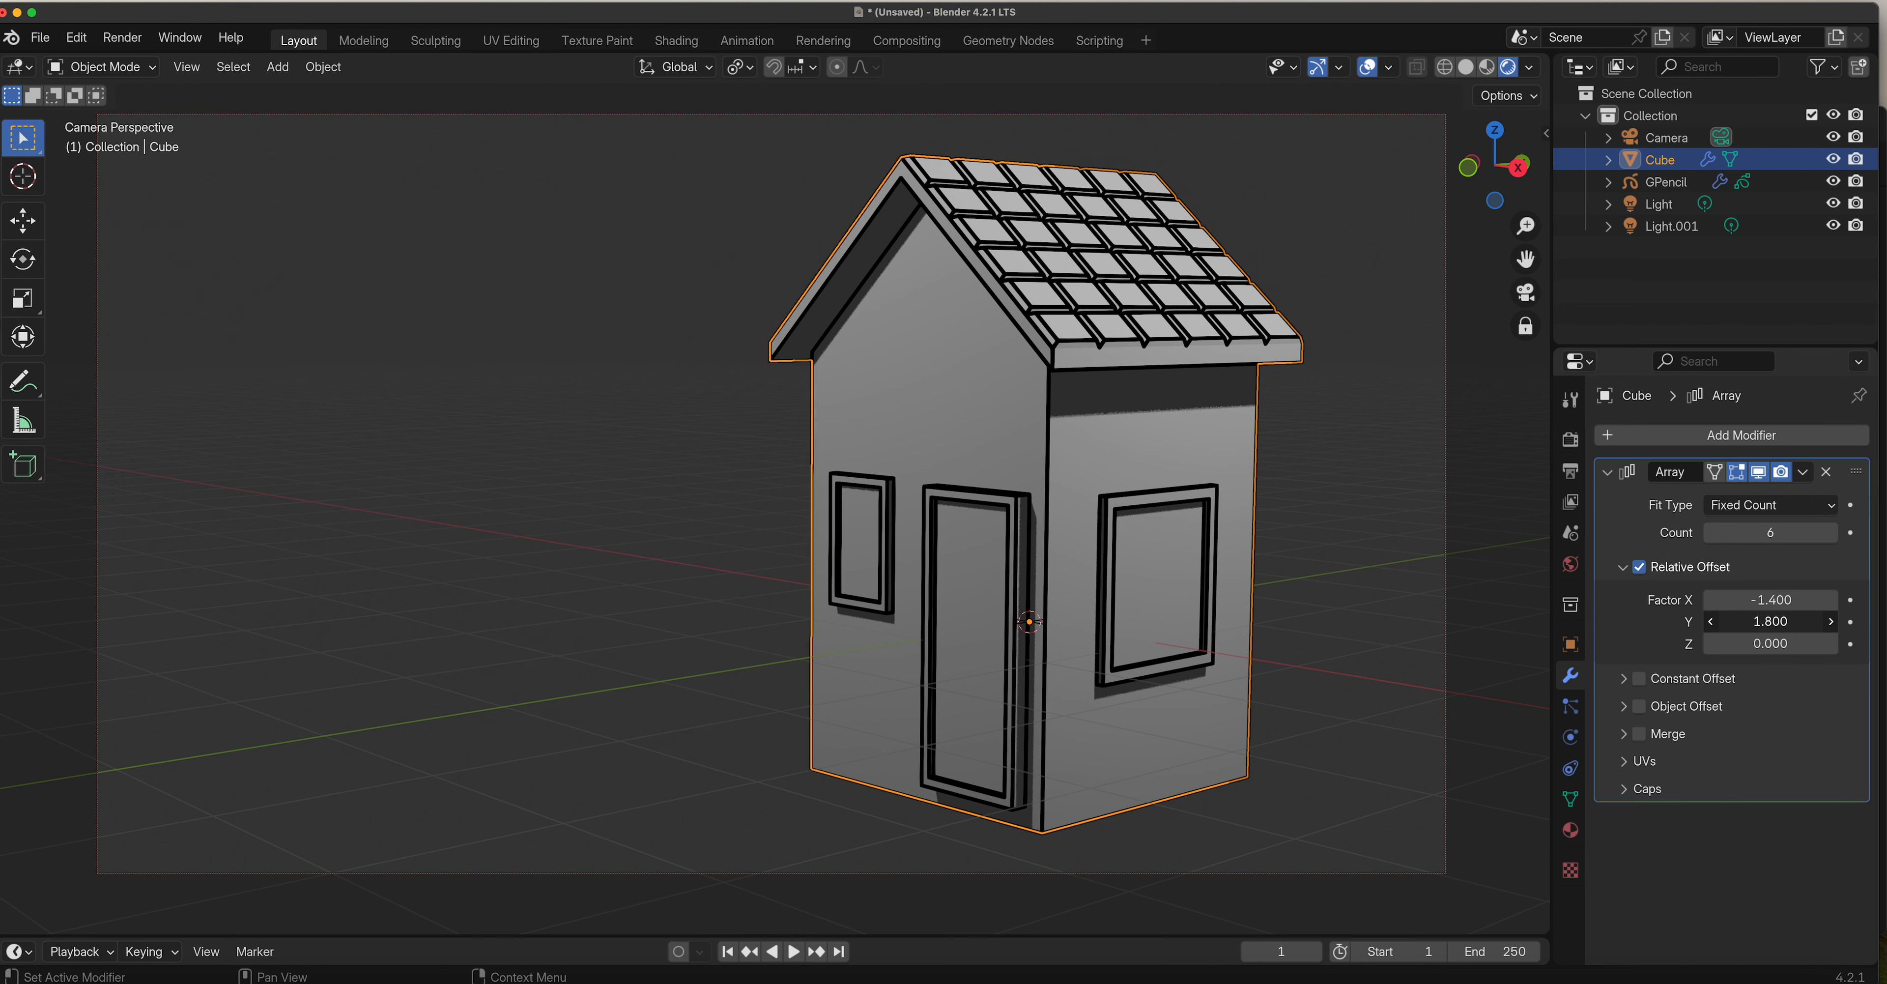
{"action": "left_click_drag", "start_coordinate": [1799, 621], "coordinate": [1697, 622]}
{"action": "key", "text": "Escape"}
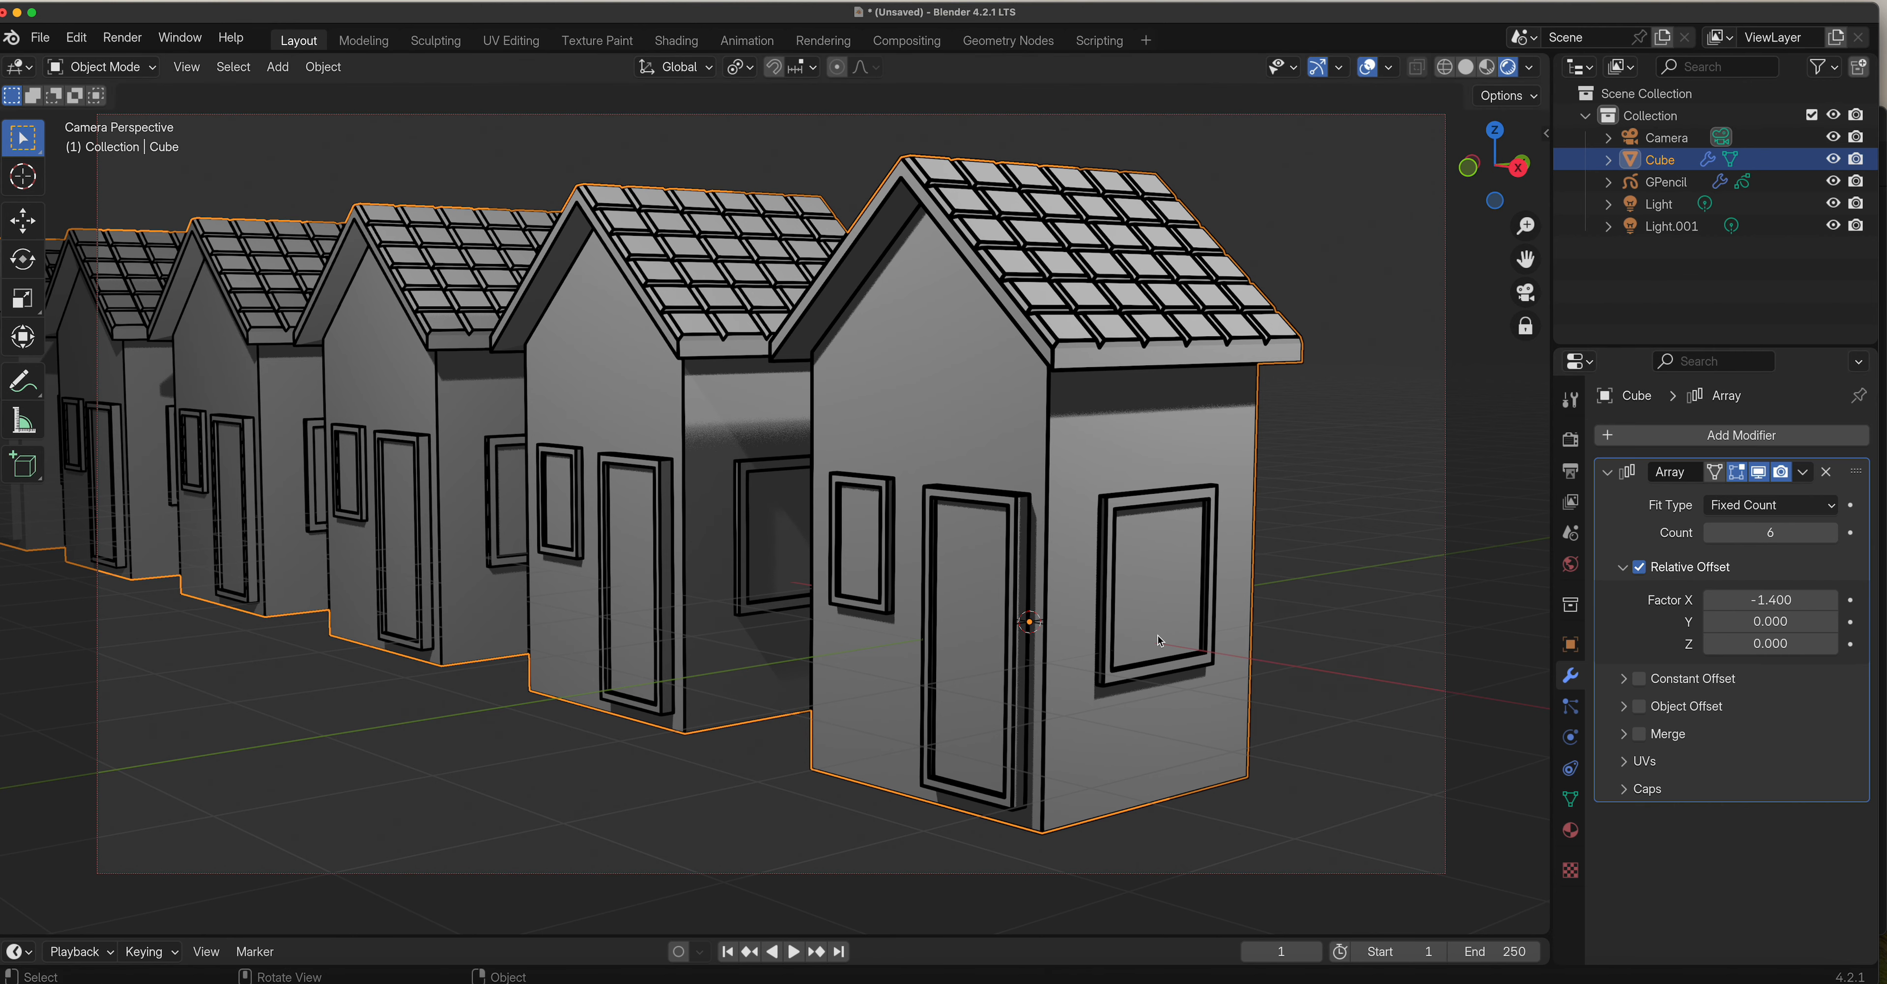
Orbit and pull back the locked camera to frame the whole front of the row of houses.
{"action": "scroll", "coordinate": [1083, 631], "scroll_direction": "down", "scroll_amount": 5}
{"action": "middle_click_drag", "start_coordinate": [935, 562], "coordinate": [1018, 631], "text": "shift"}
{"action": "scroll", "coordinate": [997, 590], "scroll_direction": "up", "scroll_amount": 2}
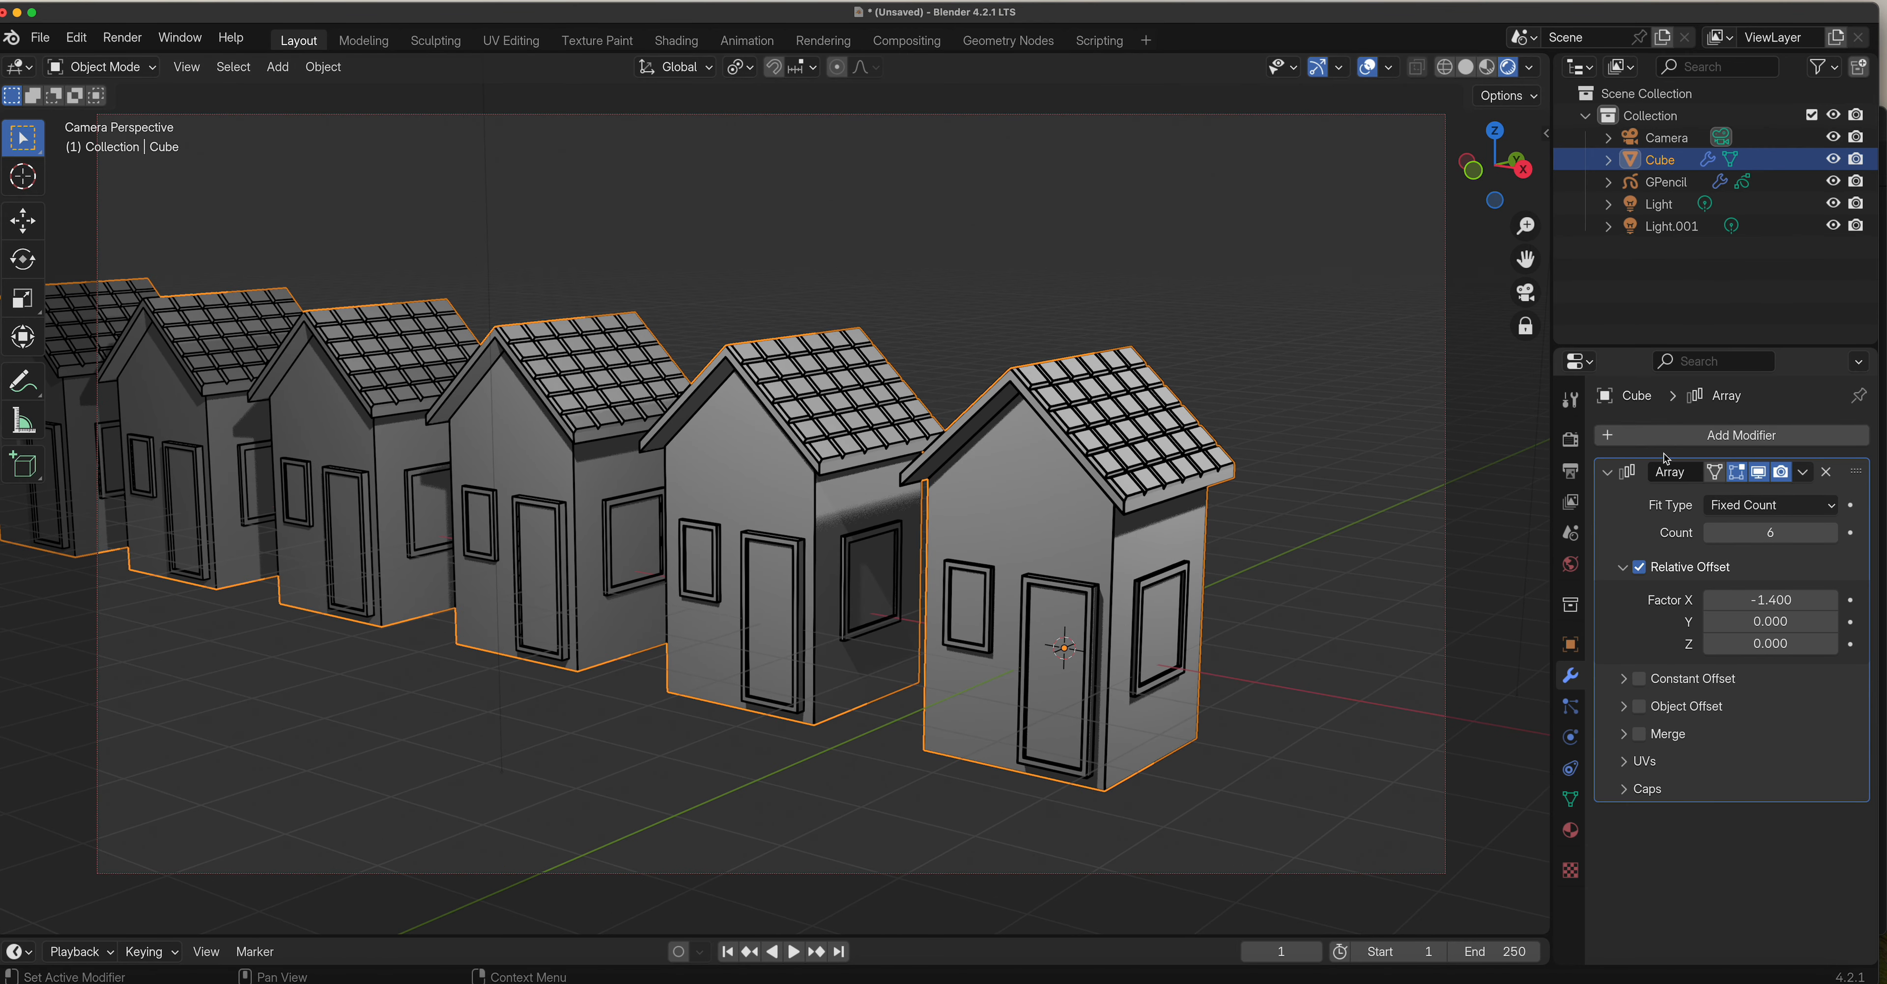
Add a second Array modifier to the row of houses.
{"action": "left_click", "coordinate": [1667, 439]}
{"action": "mouse_move", "coordinate": [1668, 439]}
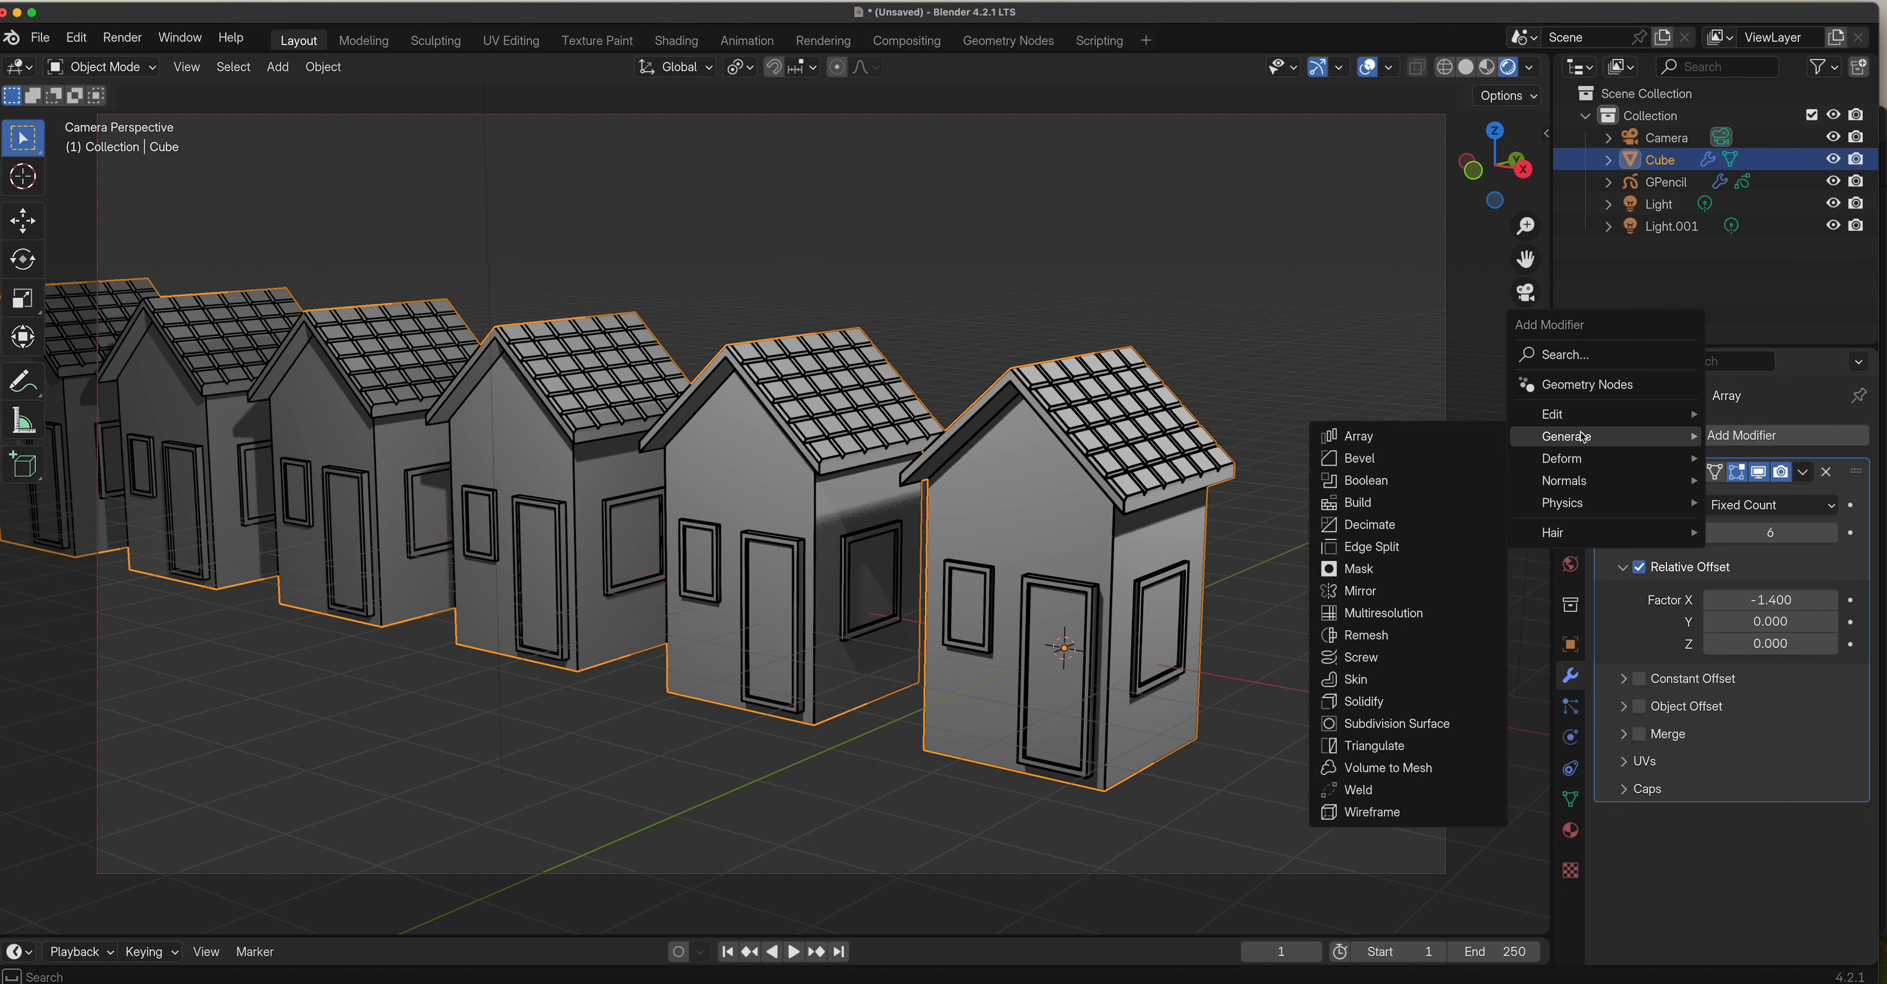
{"action": "left_click", "coordinate": [1425, 438]}
Try a relative X offset of 0 in the first Array modifier.
{"action": "left_click", "coordinate": [1764, 599]}
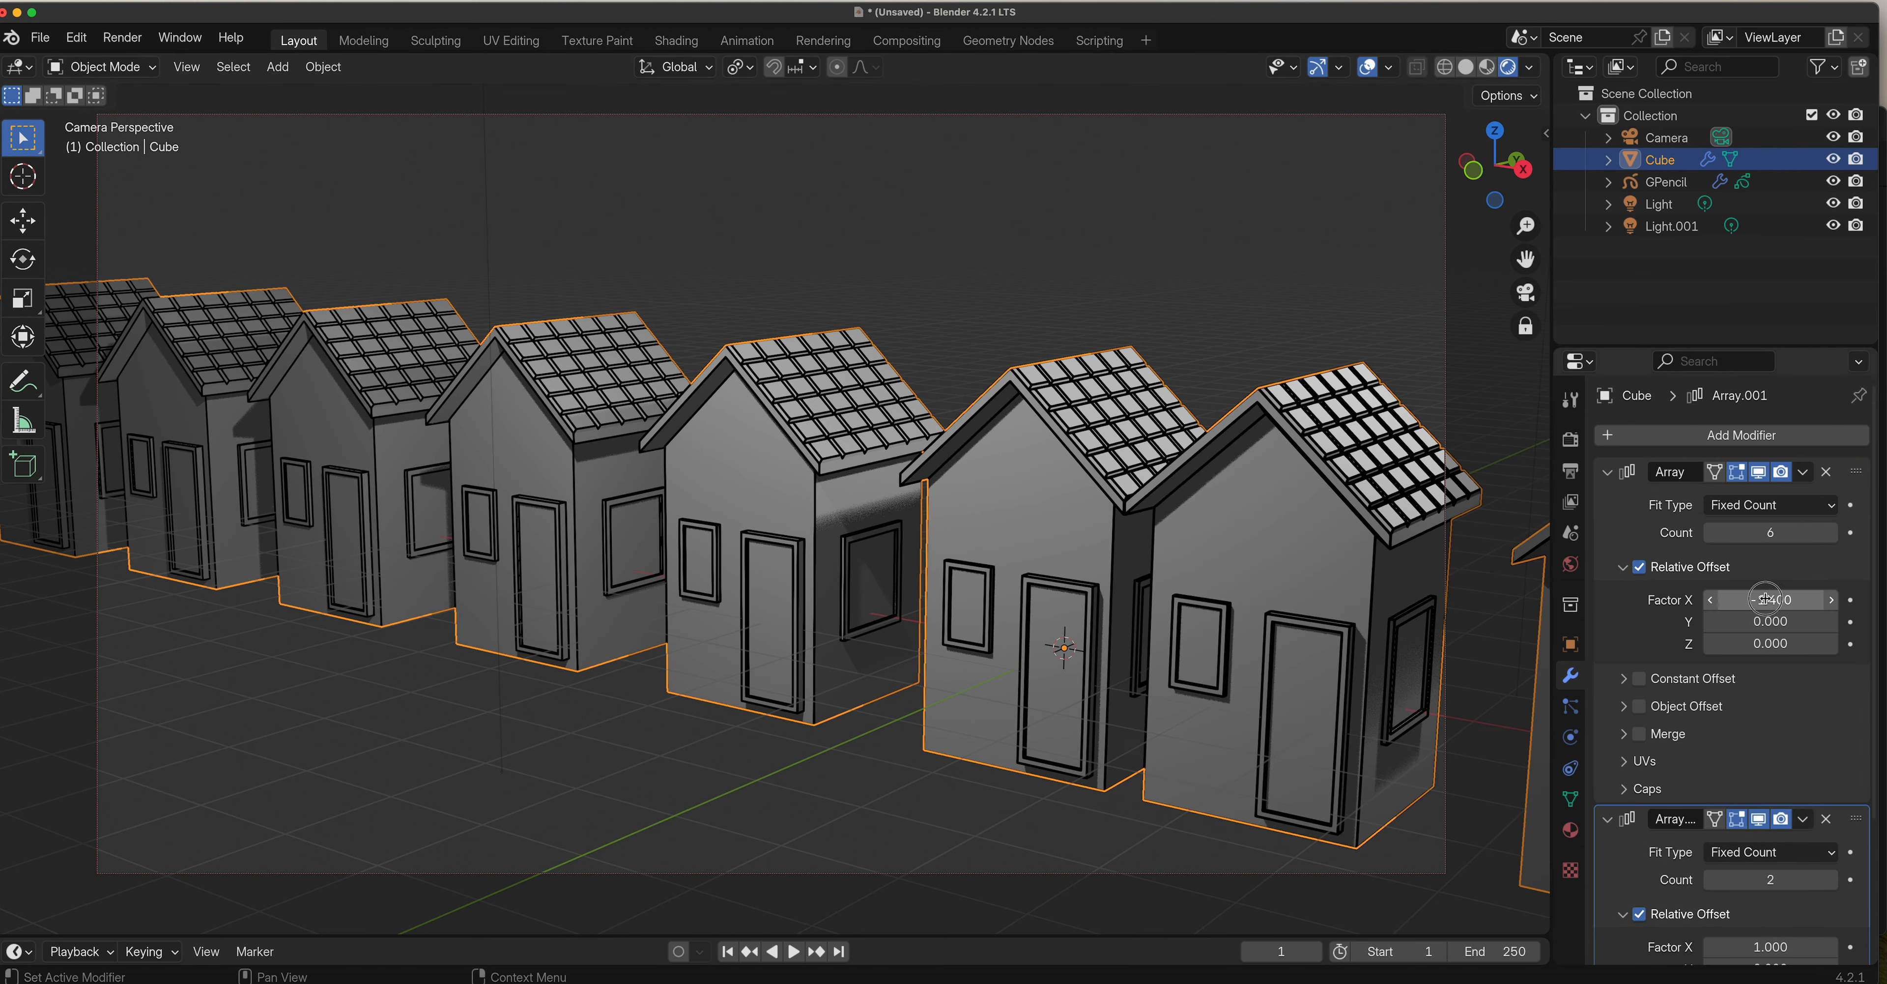
{"action": "type", "text": "0"}
{"action": "key", "text": "Return"}
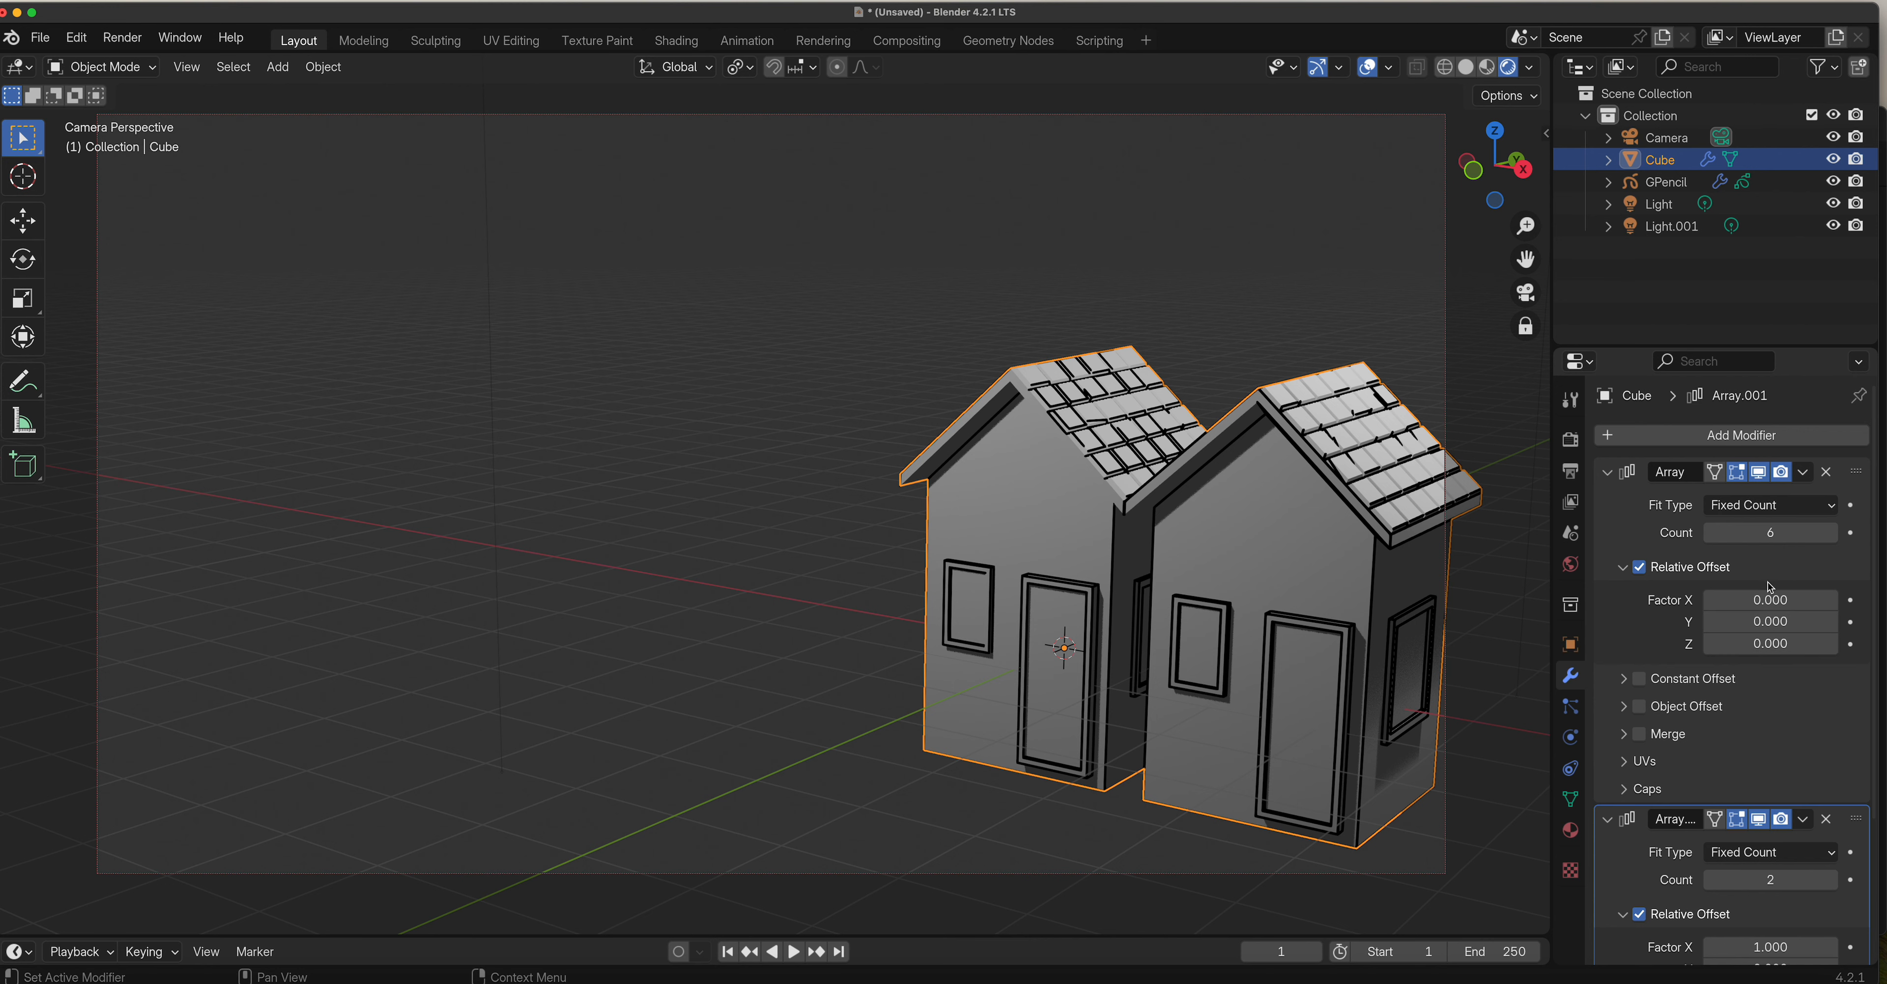
{"action": "key", "text": "super+z"}
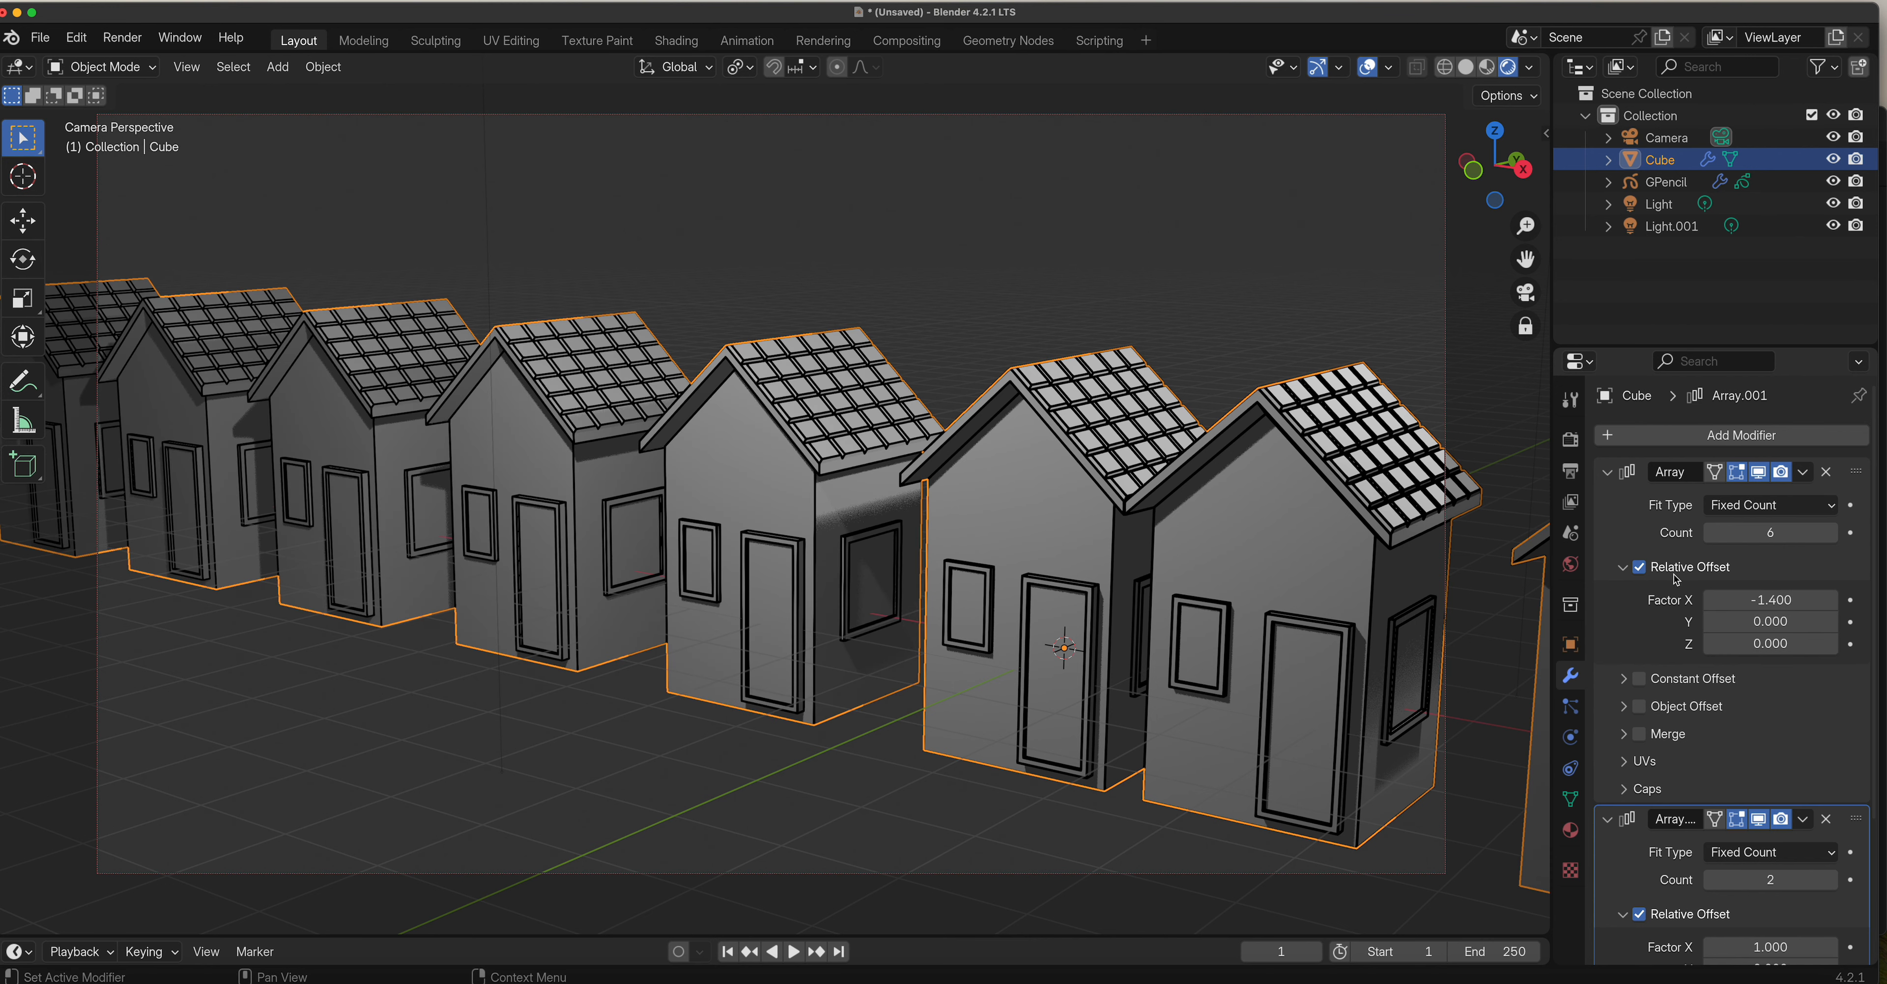
Set the second Array modifier's relative offset to 0 in X and 4 in Y to form a second row of houses.
{"action": "scroll", "coordinate": [1779, 739], "scroll_direction": "down", "scroll_amount": 3}
{"action": "left_click", "coordinate": [1766, 757]}
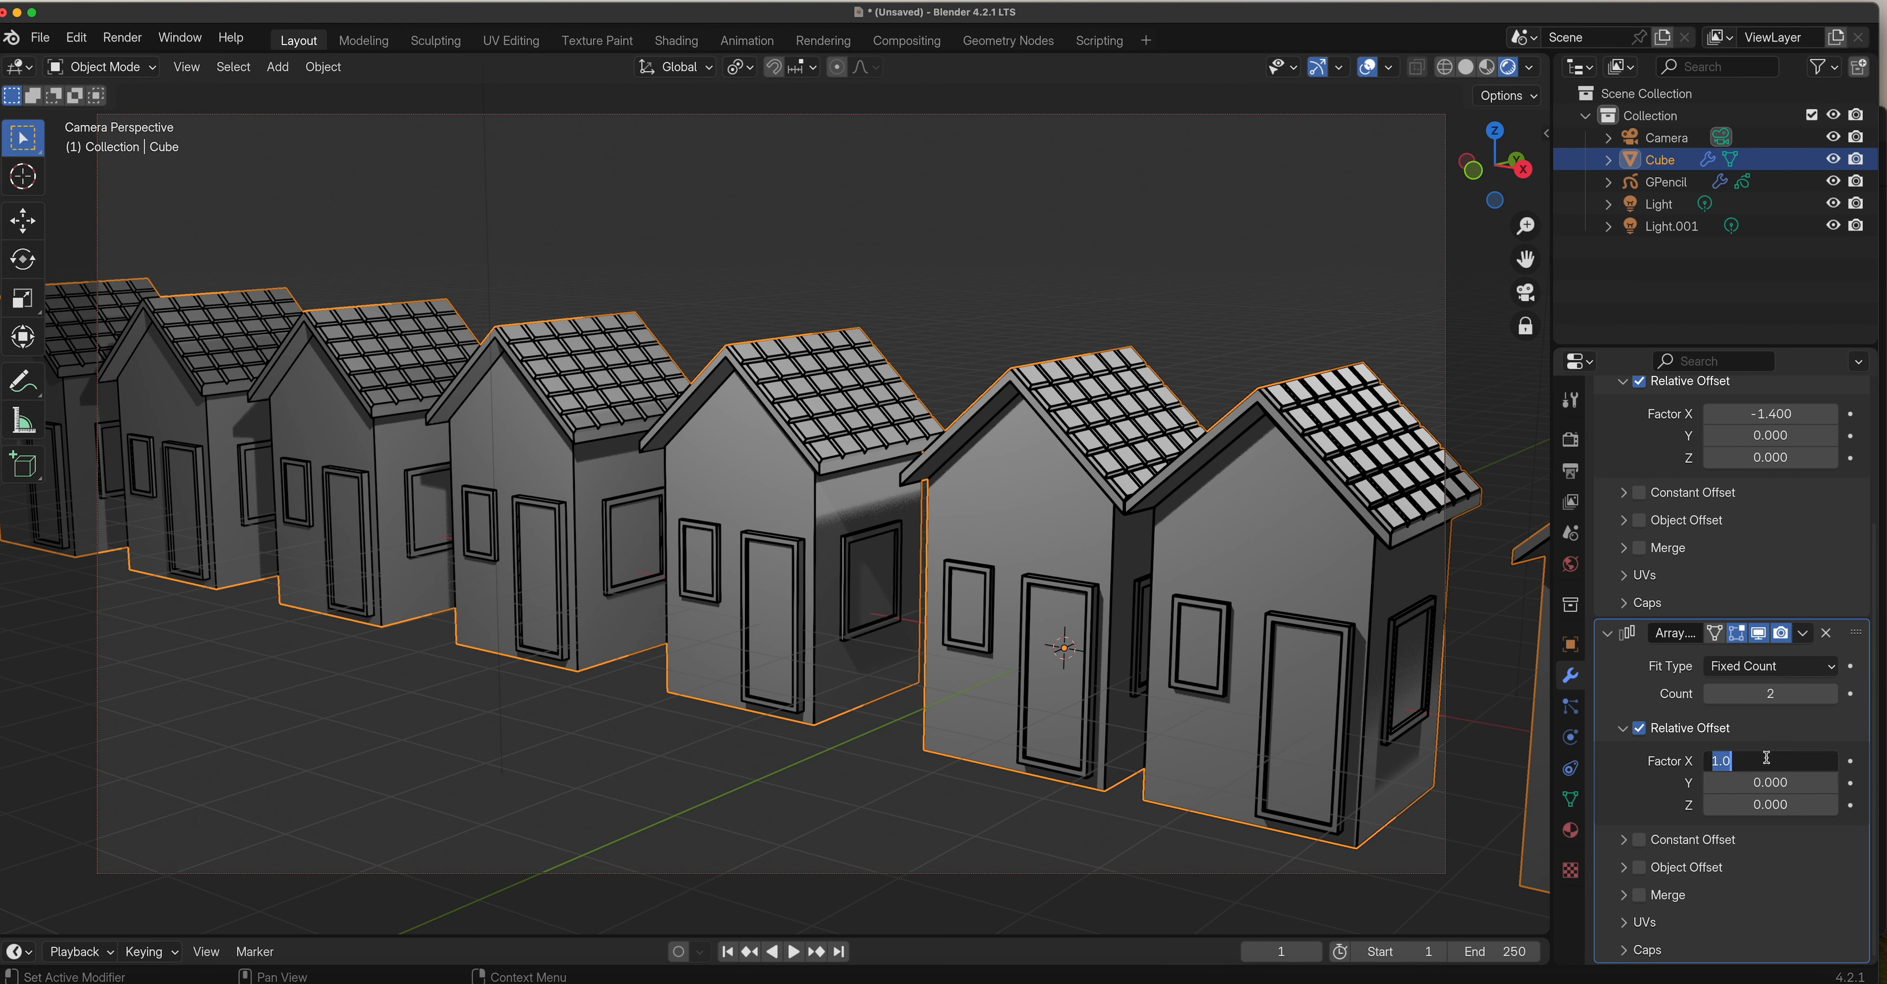
{"action": "type", "text": "0"}
{"action": "key", "text": "Return"}
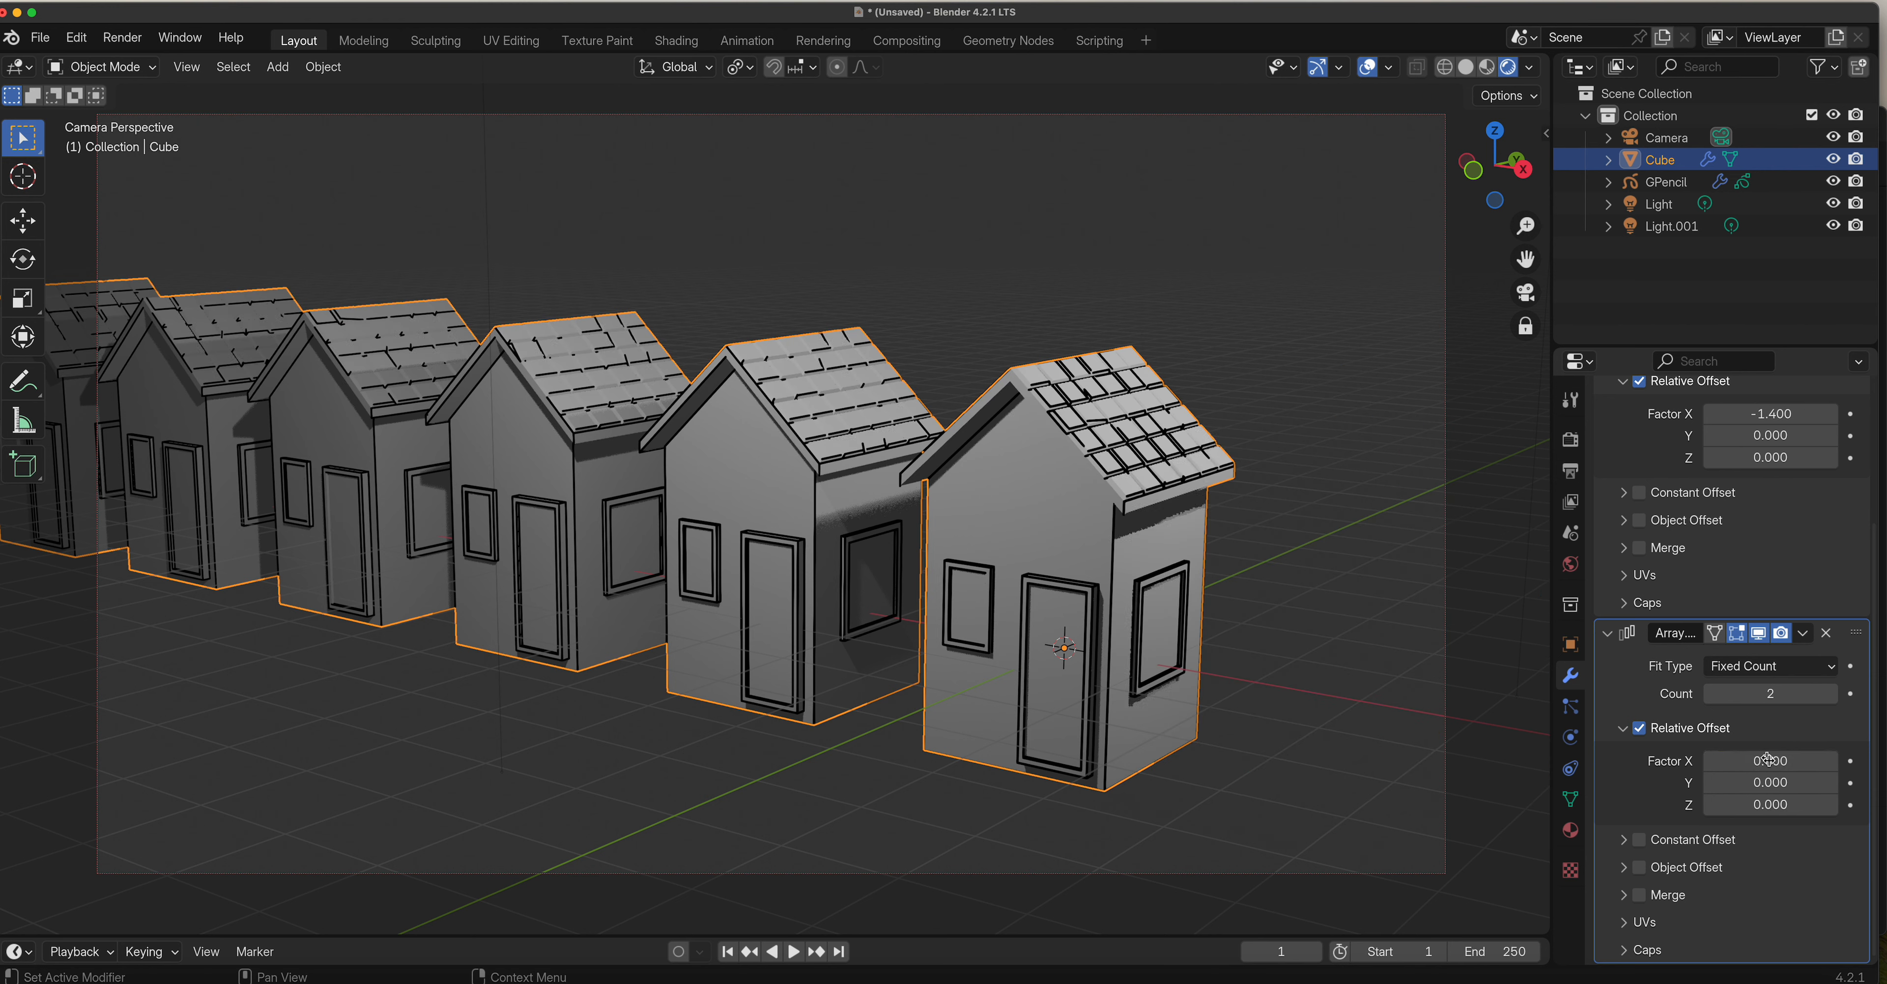
{"action": "left_click", "coordinate": [1766, 780]}
{"action": "type", "text": "3.8"}
{"action": "key", "text": "Return"}
{"action": "mouse_move", "coordinate": [1846, 781]}
{"action": "left_mouse_down"}
{"action": "mouse_move", "coordinate": [1793, 782]}
{"action": "mouse_move", "coordinate": [1852, 782]}
{"action": "left_mouse_up"}
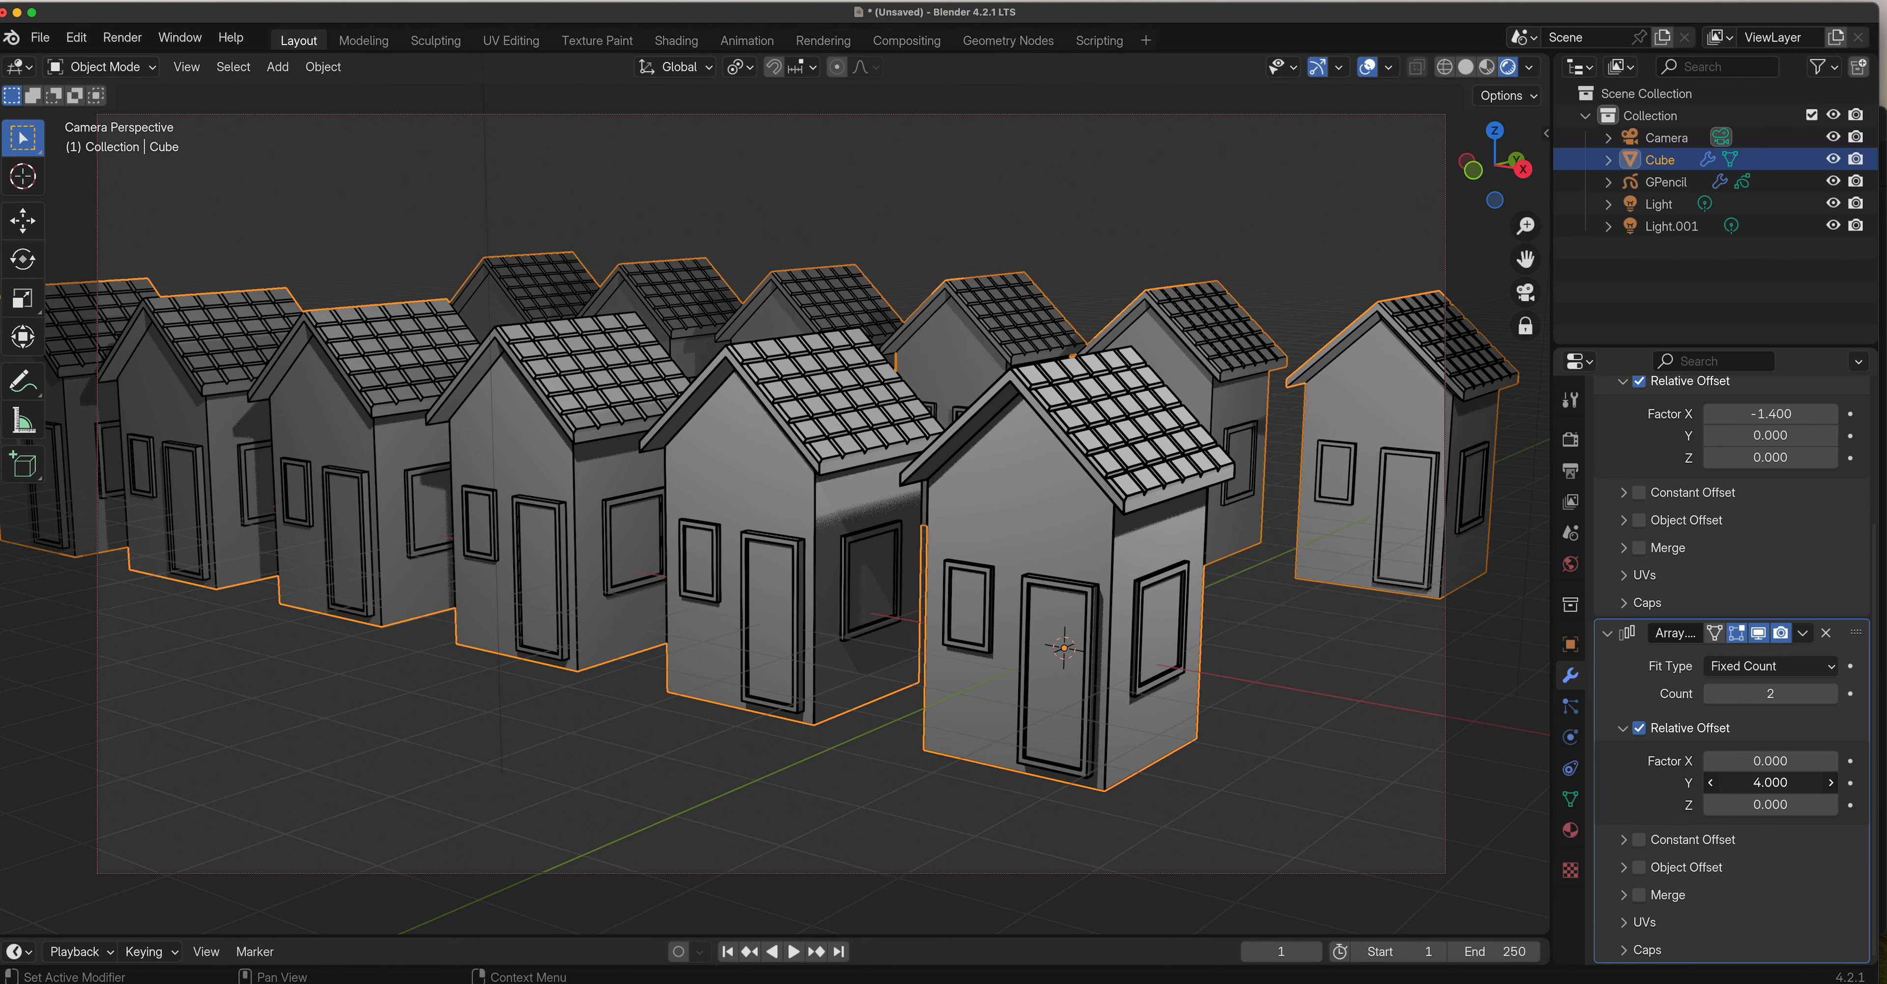
Set the second Array modifier's count to 6 to form six rows of houses.
{"action": "left_click", "coordinate": [1831, 693]}
{"action": "left_click", "coordinate": [1831, 693]}
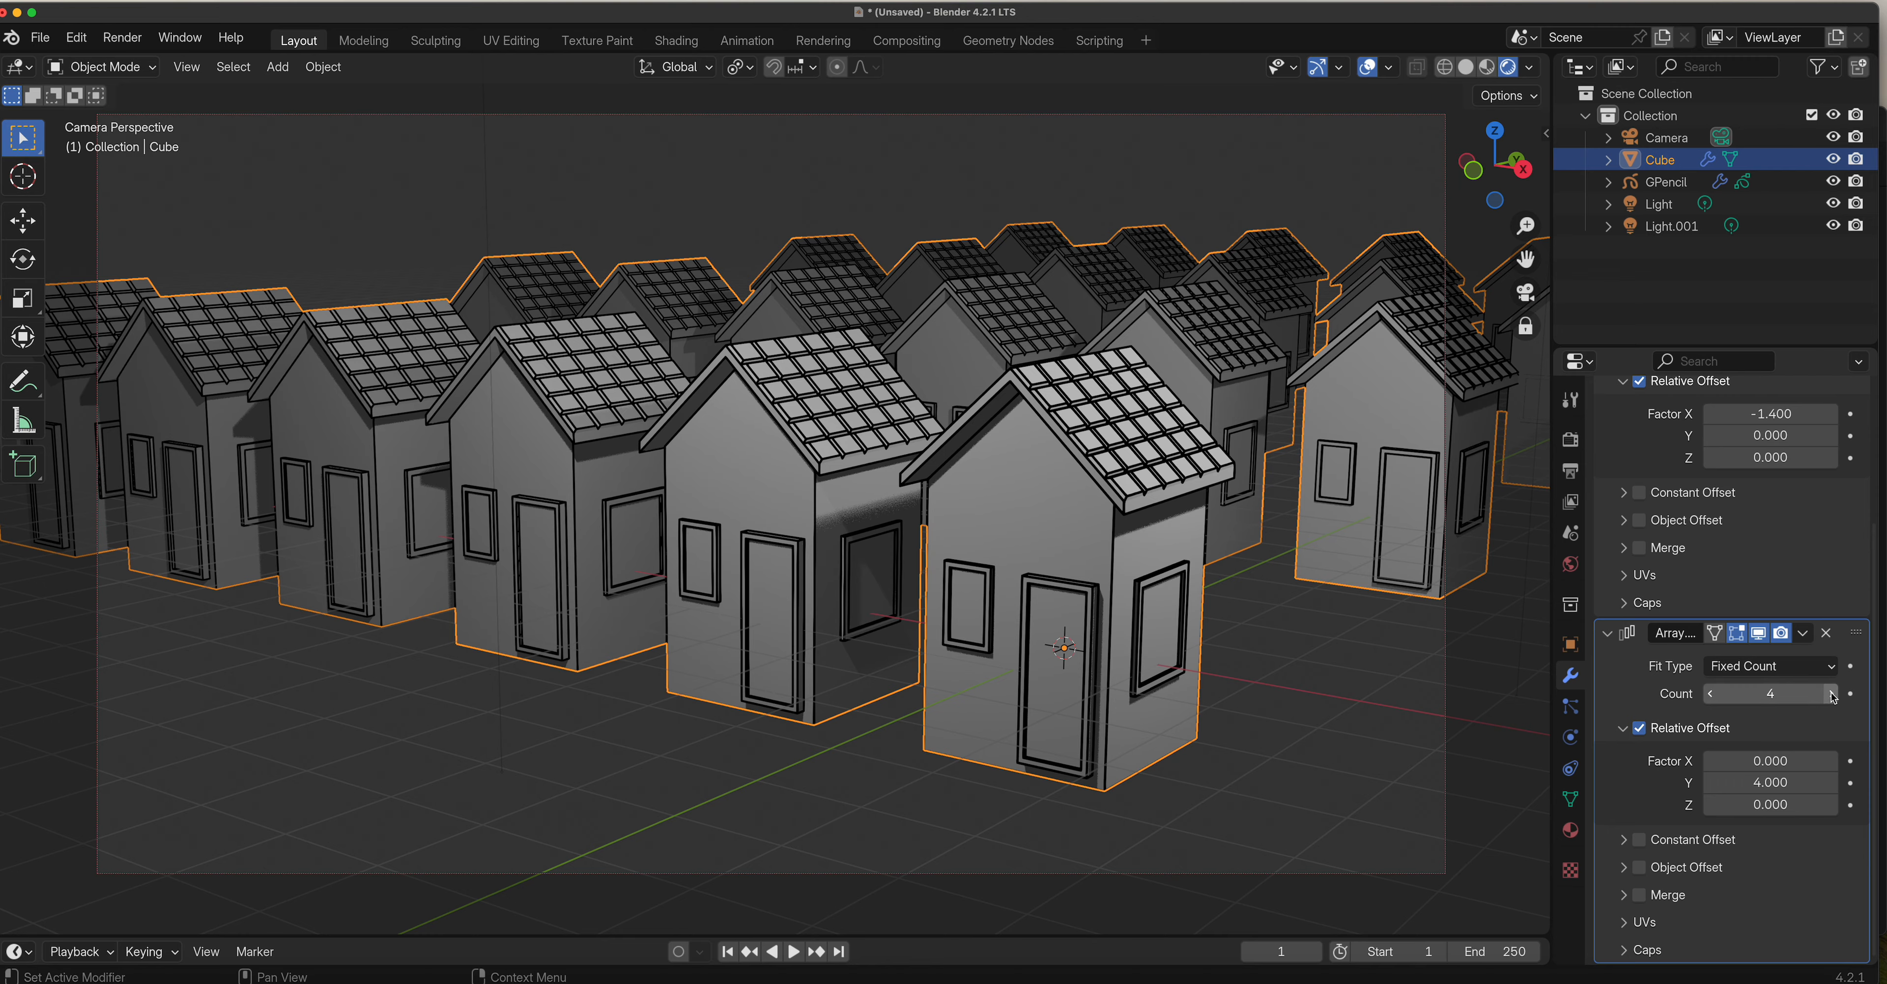
{"action": "left_click", "coordinate": [1831, 693]}
{"action": "left_click", "coordinate": [1831, 694]}
Orbit and zoom the locked camera to a raised view over the rows of houses, with the houses deselected.
{"action": "scroll", "coordinate": [1227, 609], "scroll_direction": "down", "scroll_amount": 4}
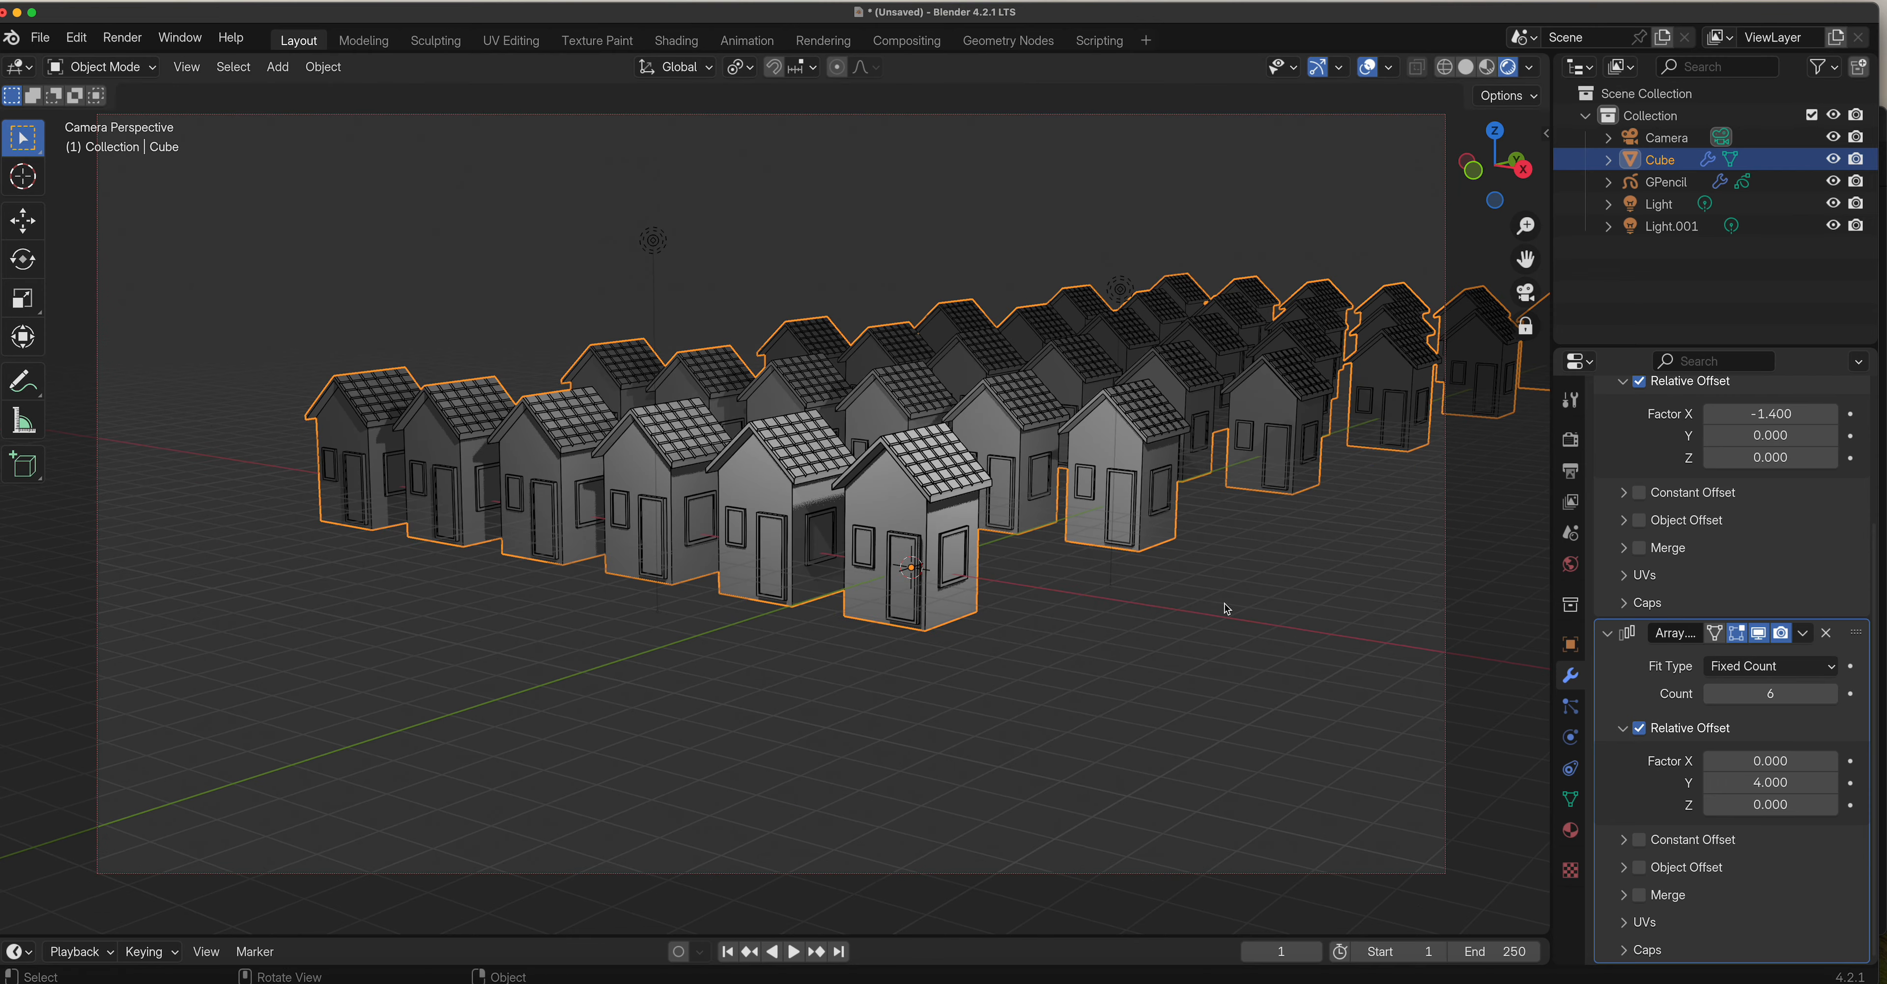
{"action": "middle_click_drag", "start_coordinate": [1227, 608], "coordinate": [1097, 554]}
{"action": "scroll", "coordinate": [1161, 558], "scroll_direction": "up", "scroll_amount": 4}
{"action": "scroll", "coordinate": [1161, 558], "scroll_direction": "down", "scroll_amount": 2}
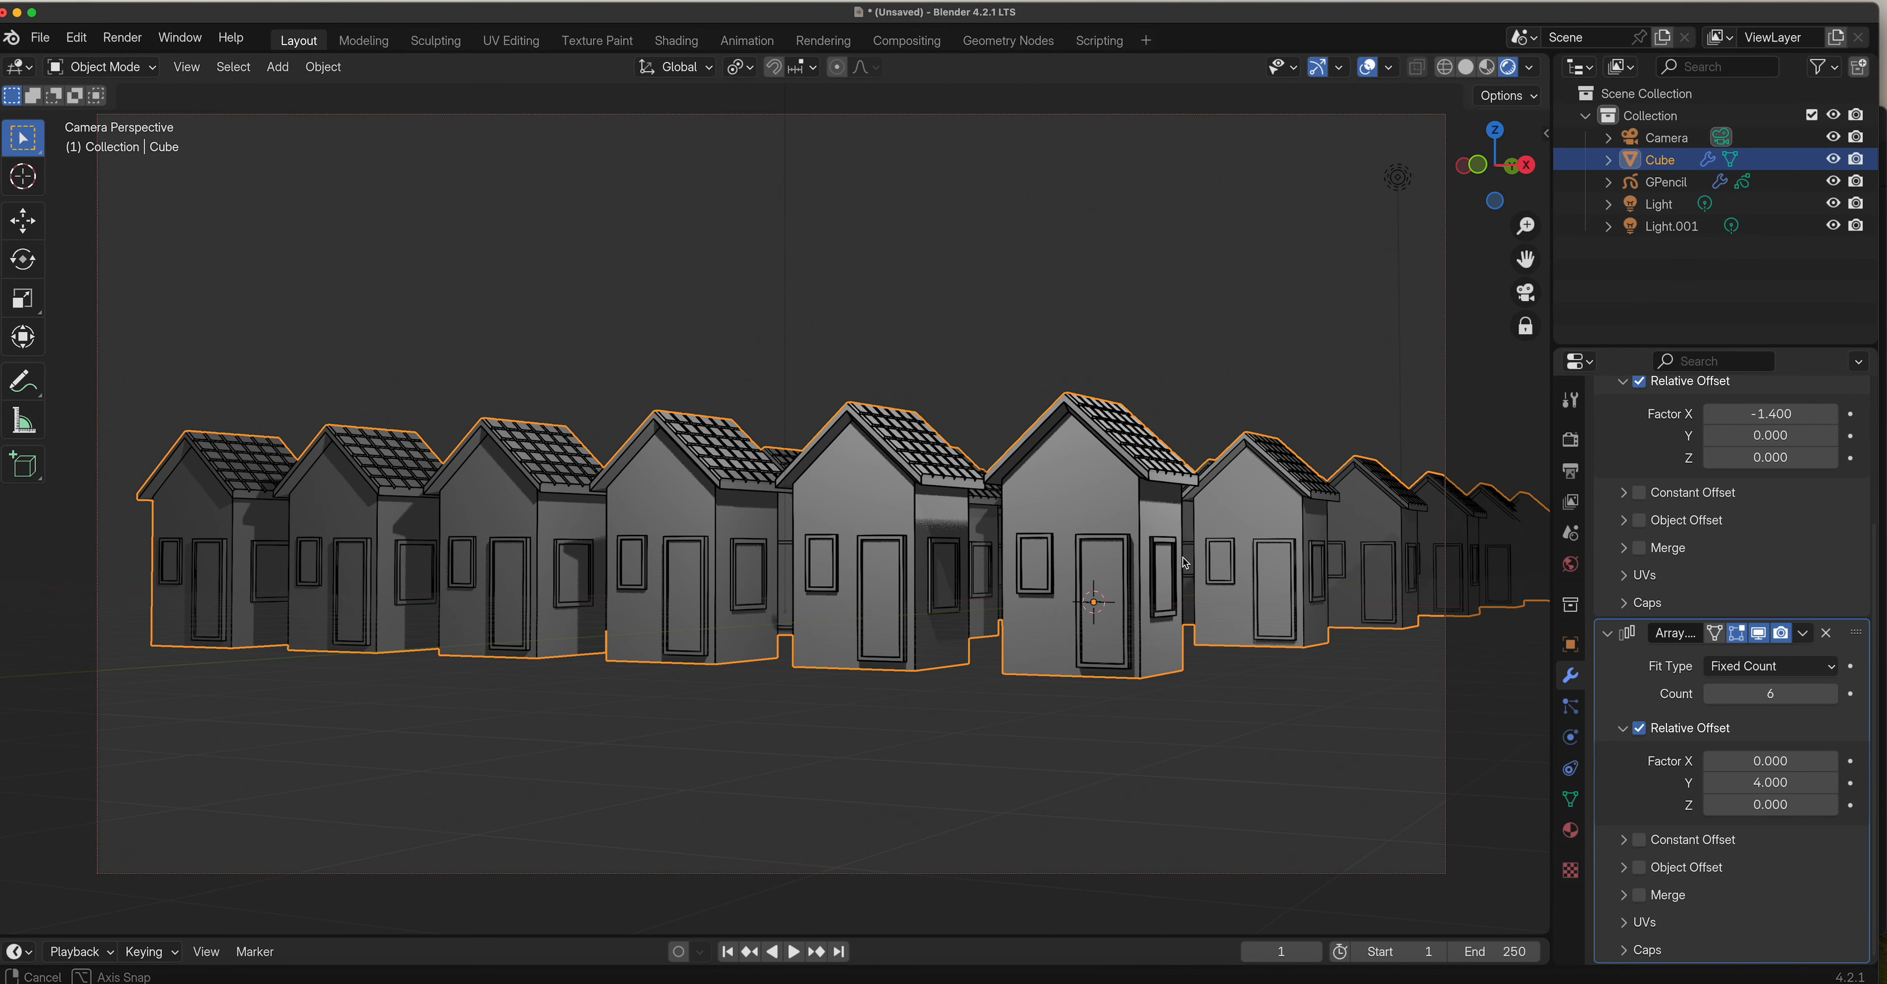
{"action": "scroll", "coordinate": [1179, 565], "scroll_direction": "up", "scroll_amount": 2}
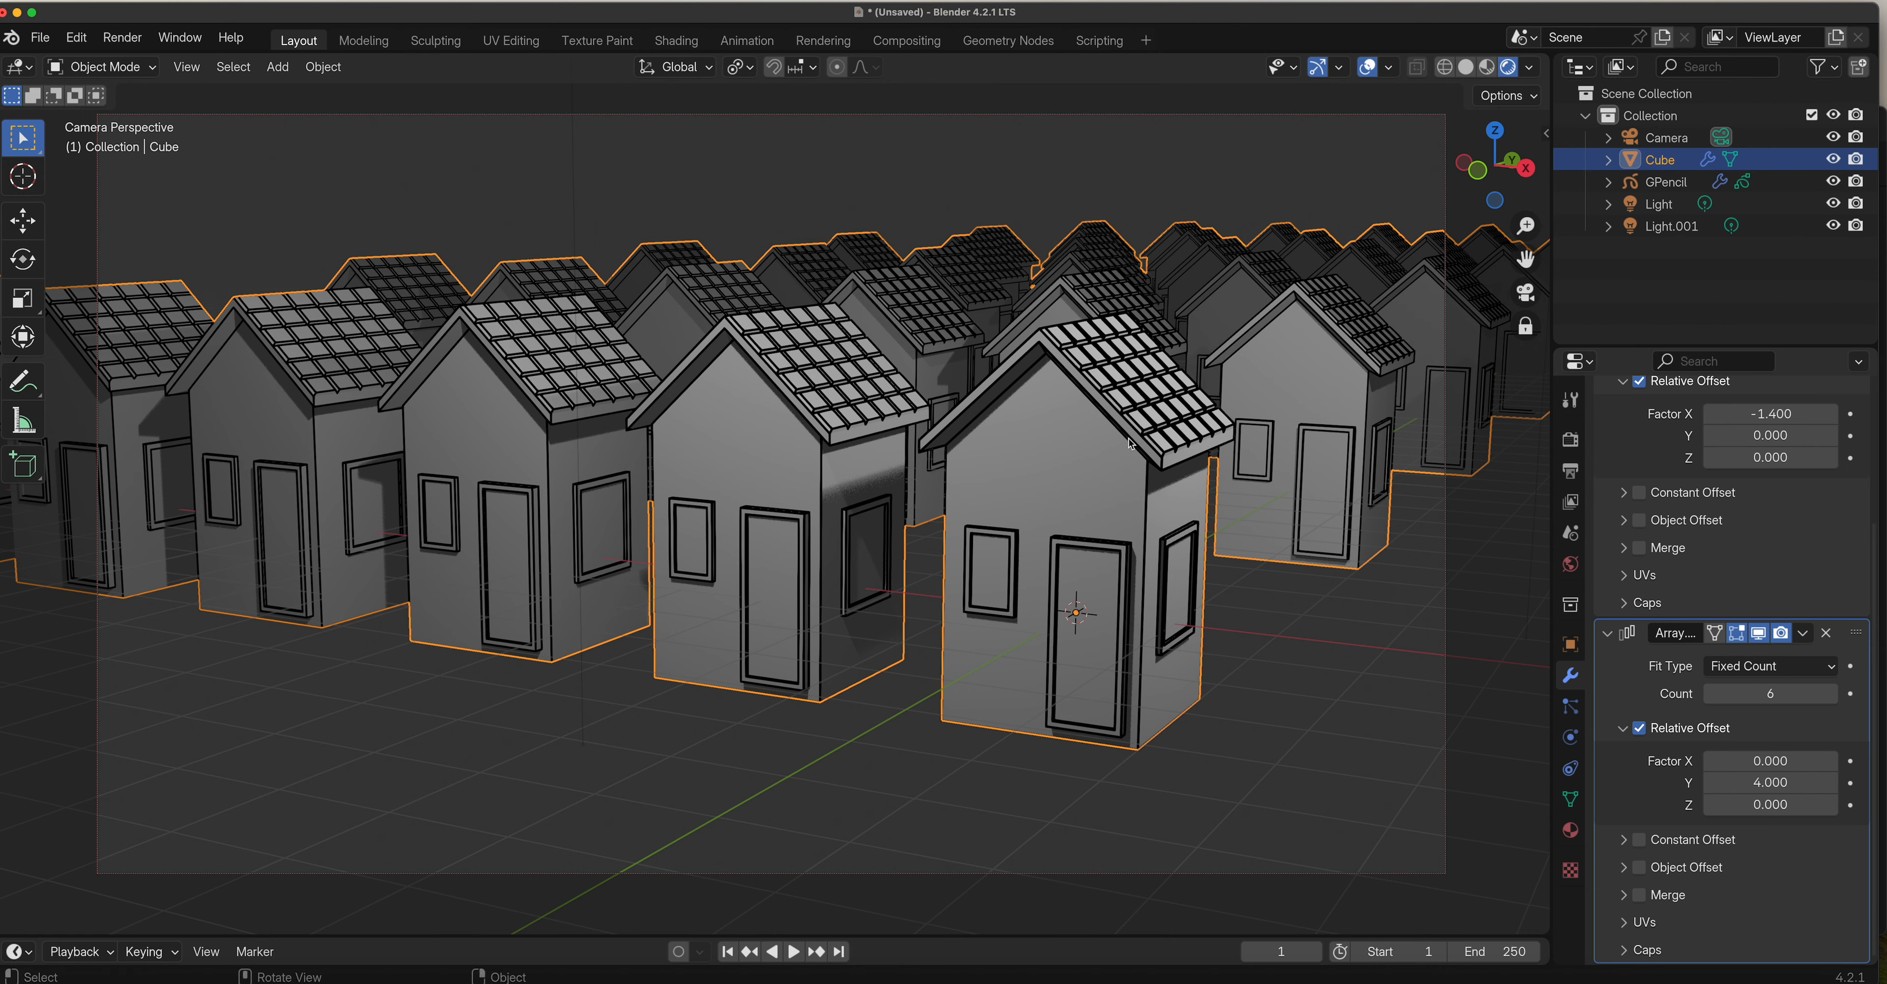
{"action": "left_click", "coordinate": [1055, 194]}
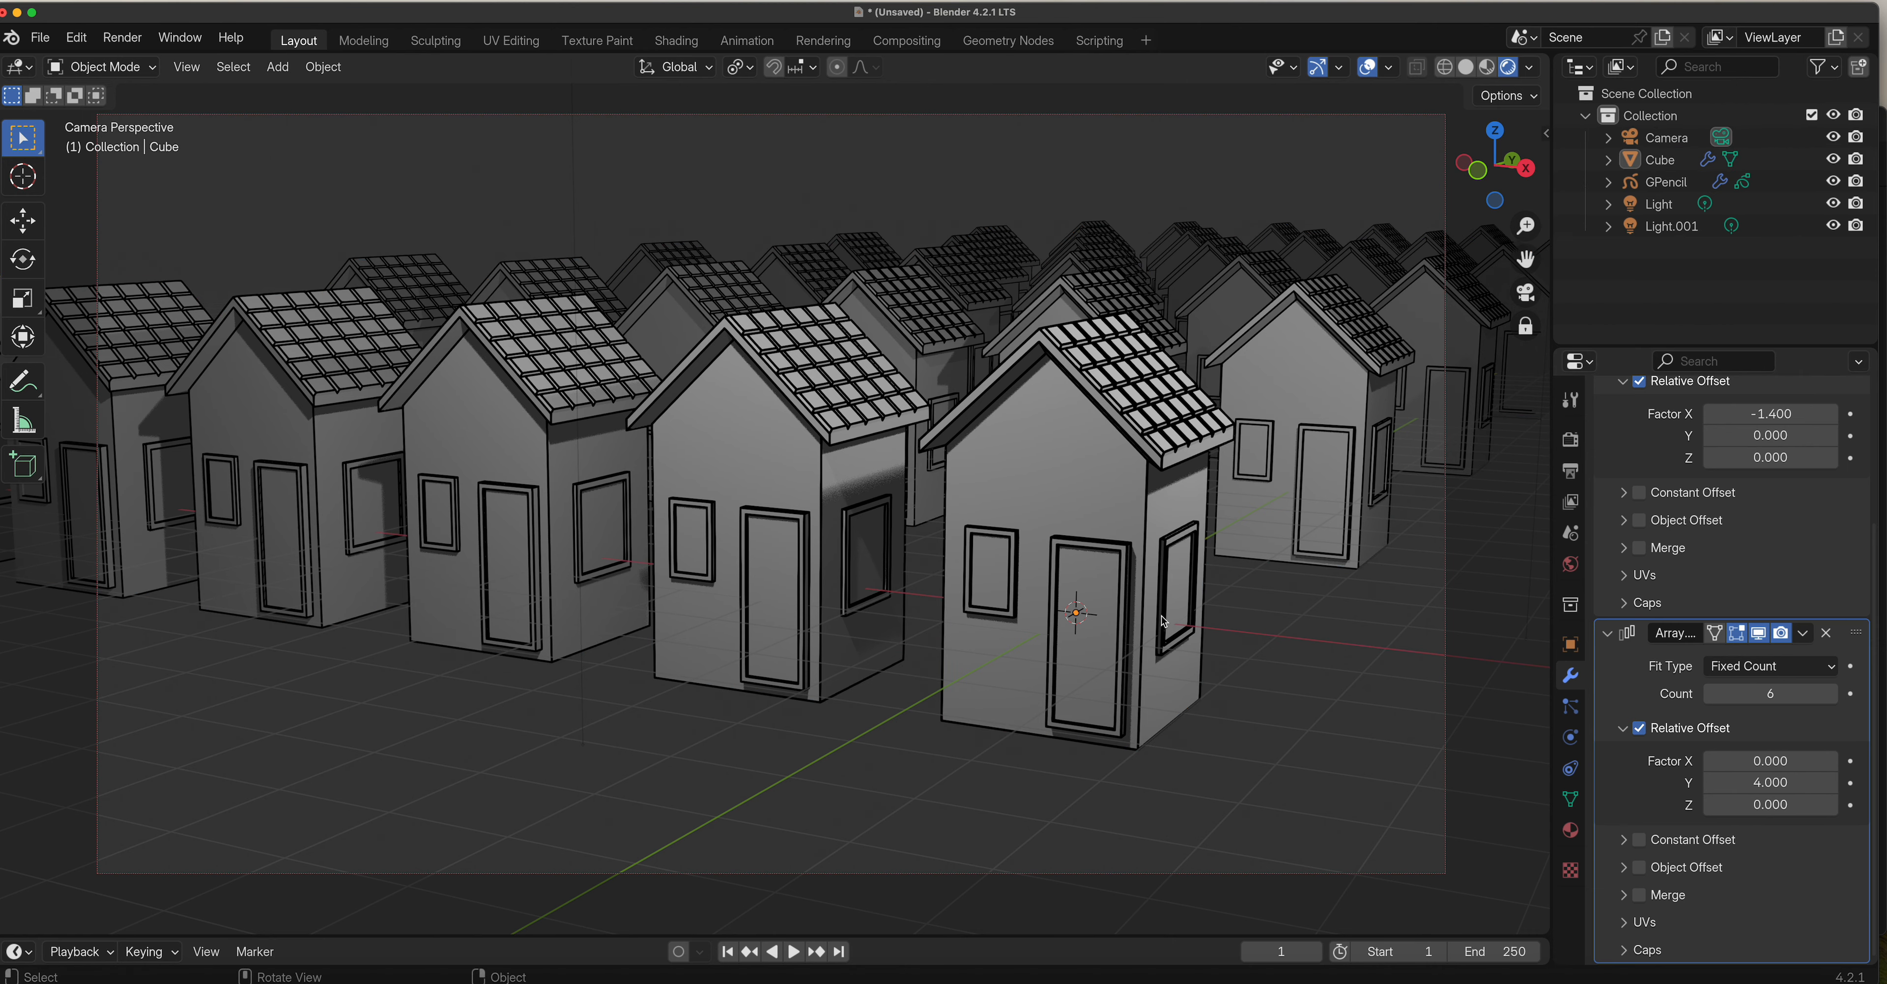
{"action": "middle_click_drag", "start_coordinate": [1164, 622], "coordinate": [1172, 695]}
Select the camera and reveal the composition guides in its data properties' viewport display settings.
{"action": "left_click", "coordinate": [1666, 137]}
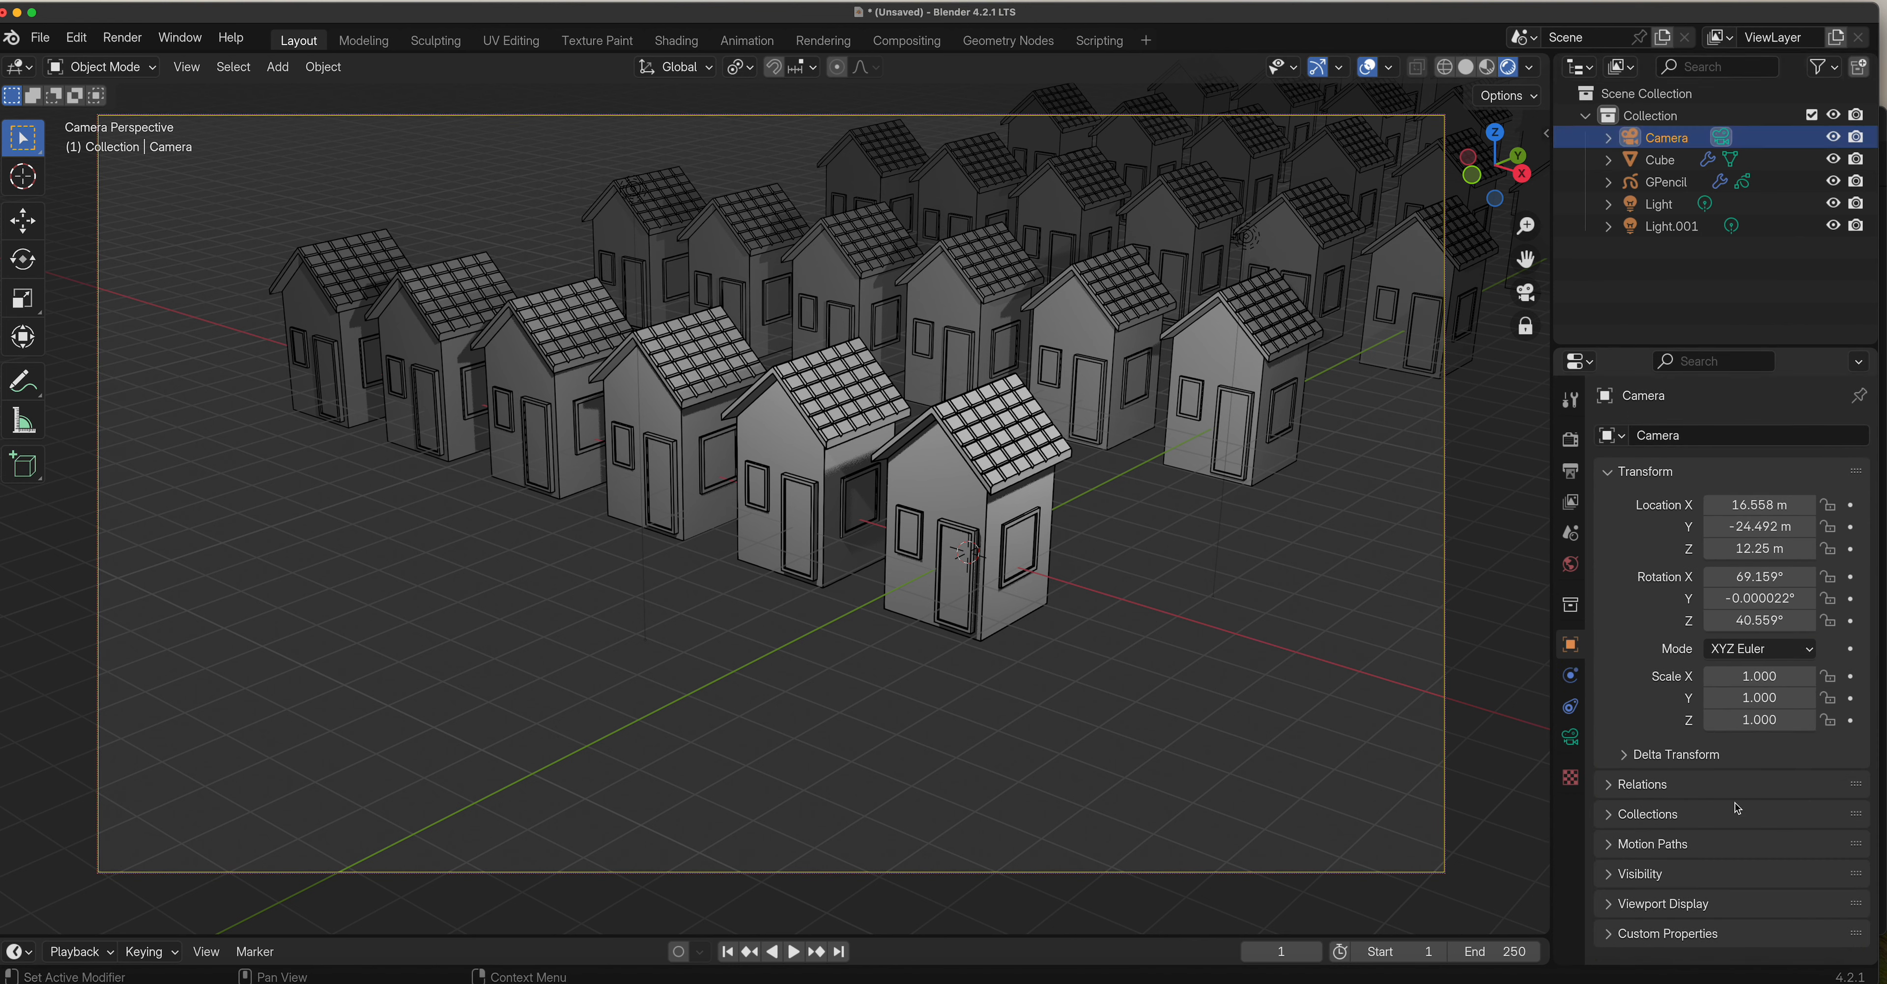
{"action": "left_click", "coordinate": [1611, 911]}
{"action": "scroll", "coordinate": [1685, 893], "scroll_direction": "down", "scroll_amount": 3}
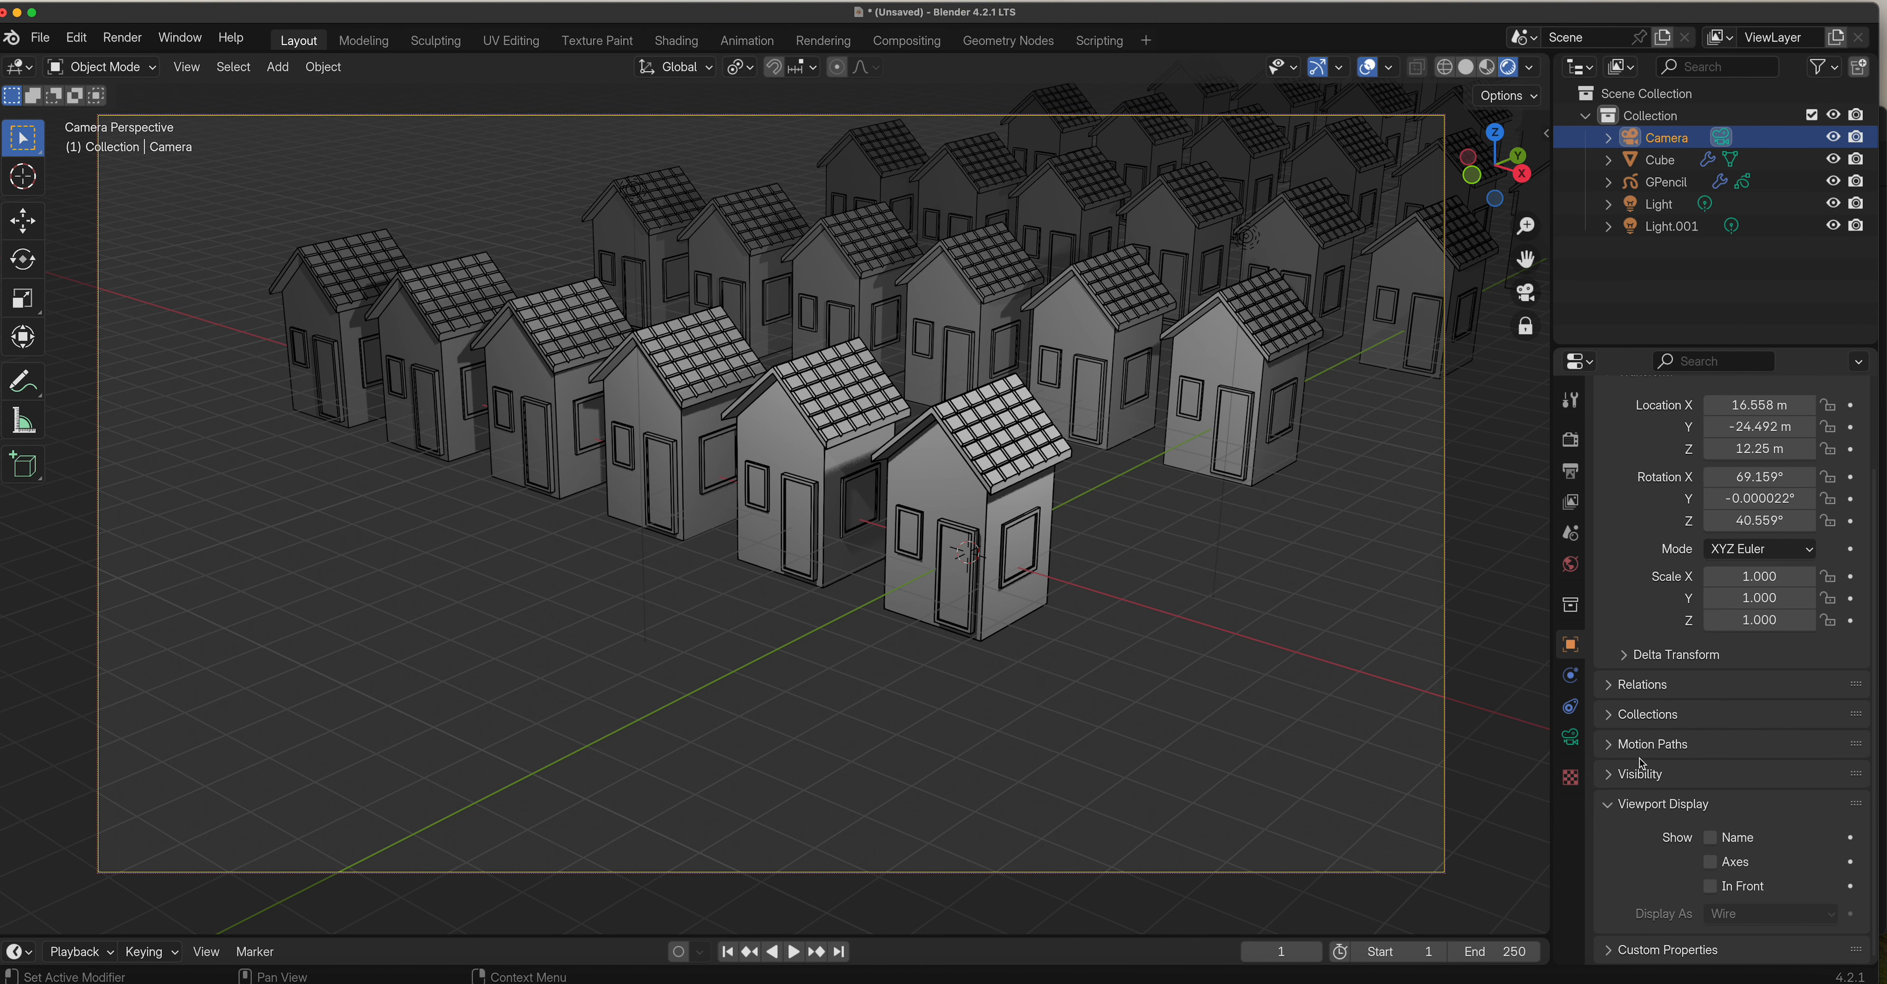
{"action": "left_click", "coordinate": [1570, 737]}
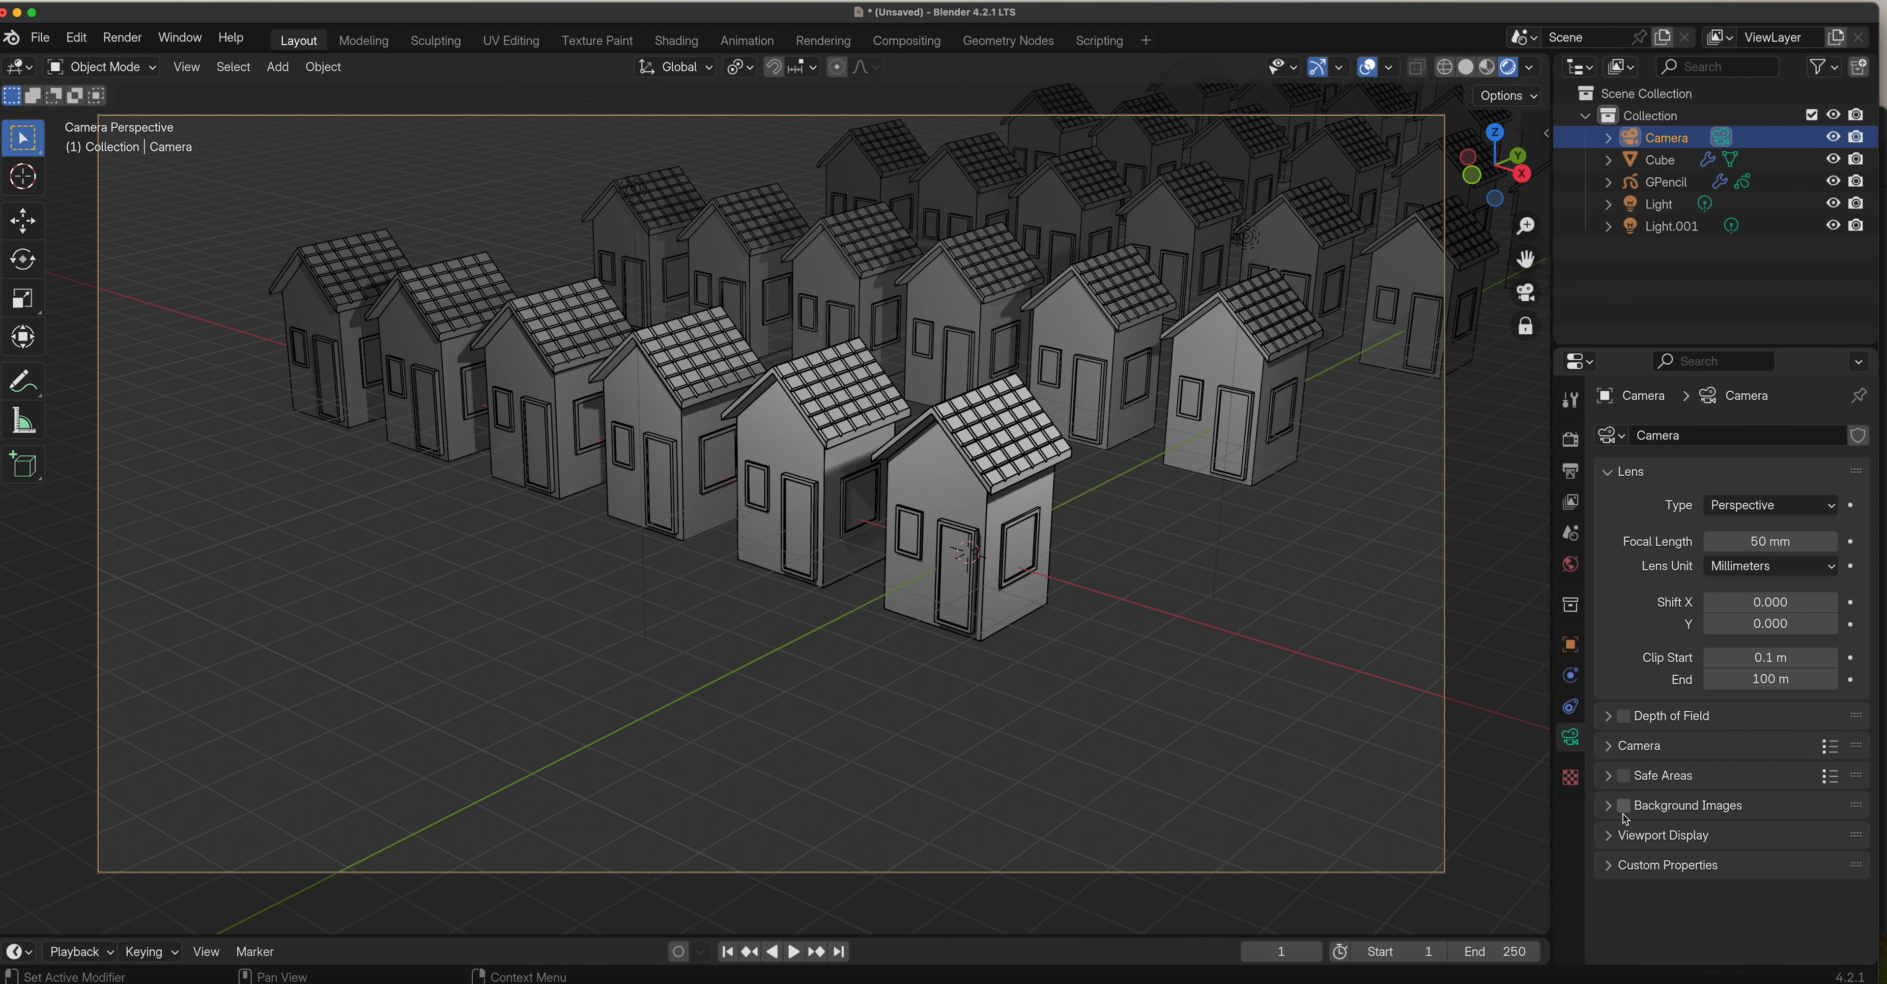
{"action": "left_click", "coordinate": [1608, 833]}
{"action": "scroll", "coordinate": [1677, 827], "scroll_direction": "down", "scroll_amount": 3}
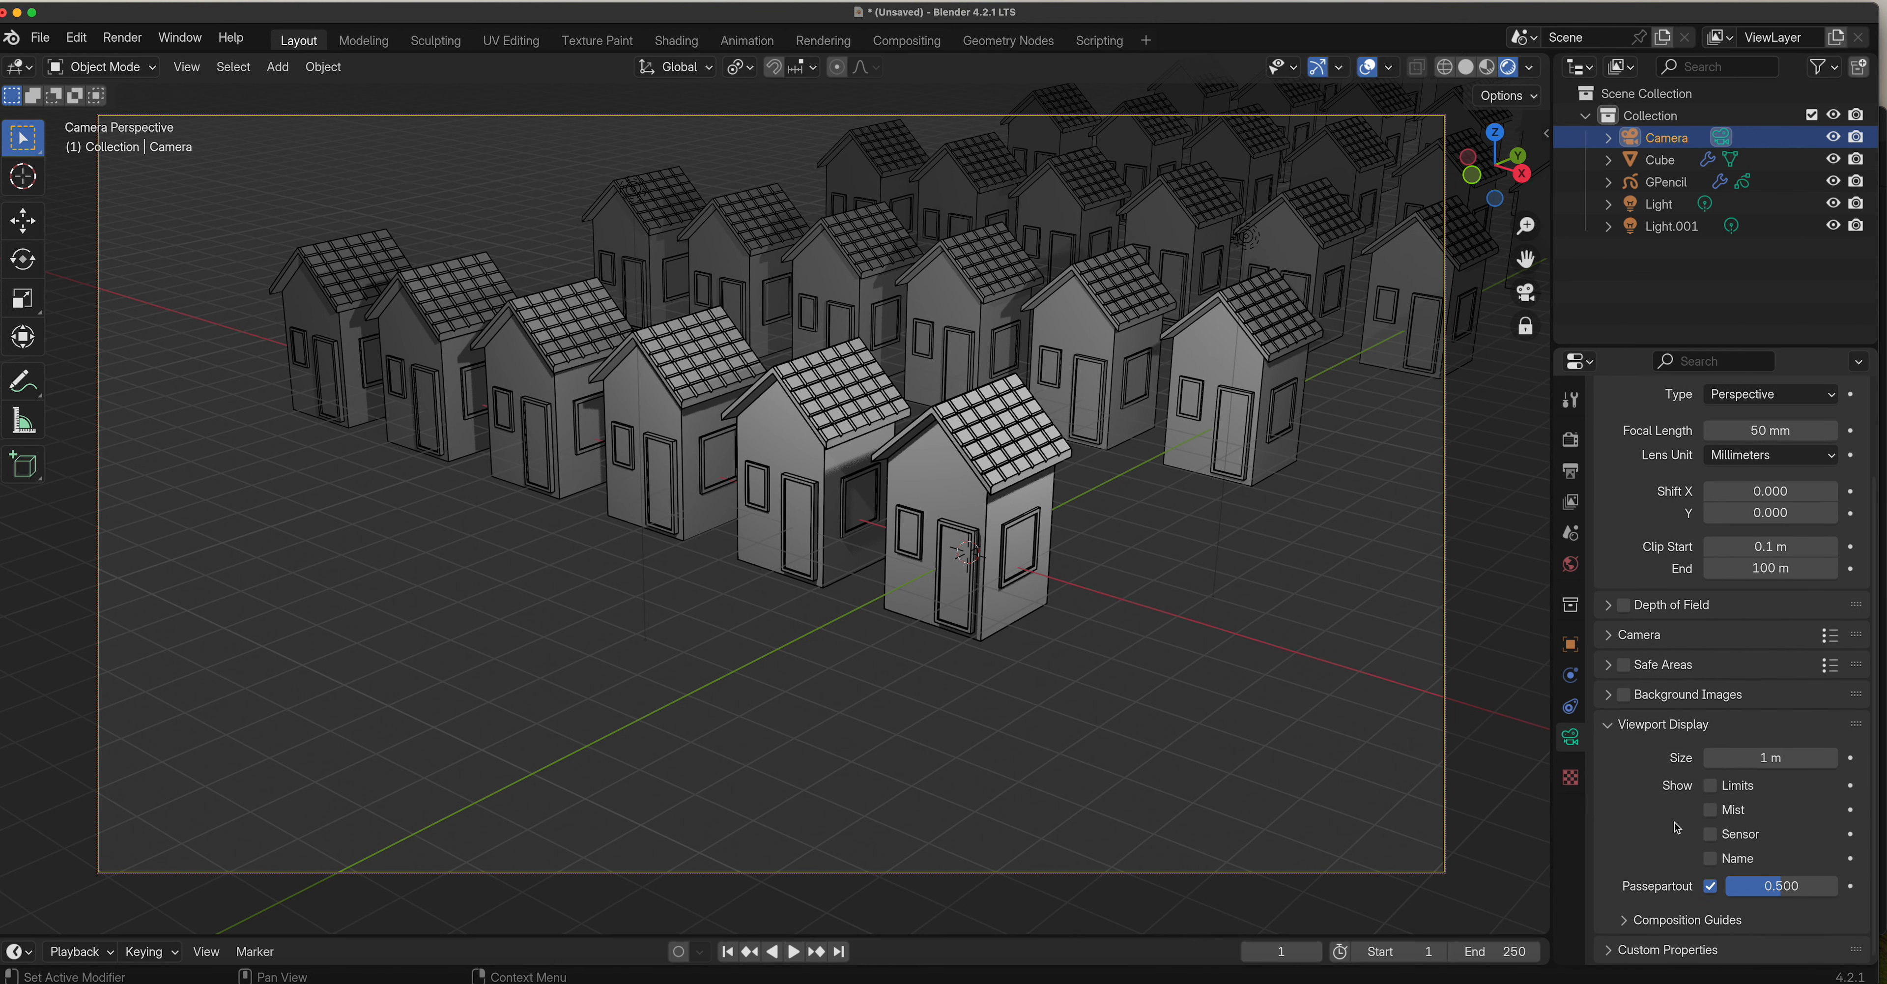
{"action": "left_click", "coordinate": [1623, 920]}
{"action": "scroll", "coordinate": [1630, 924], "scroll_direction": "down", "scroll_amount": 5}
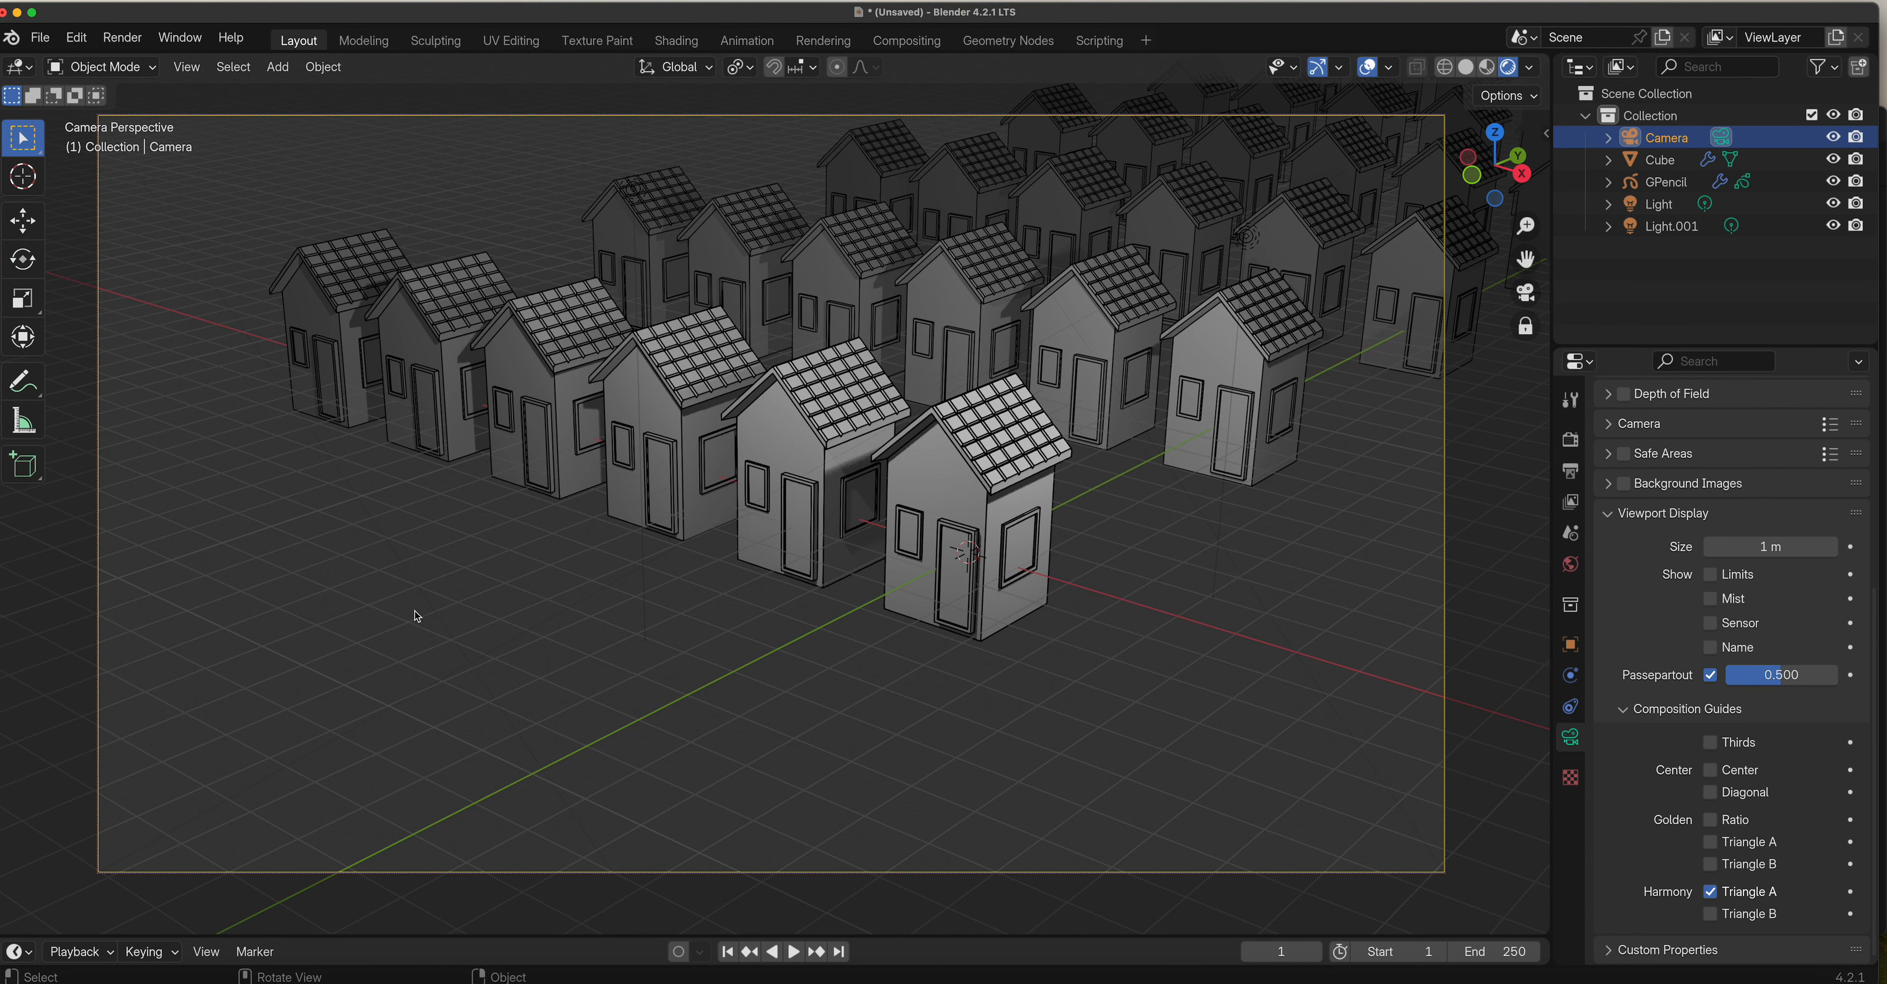
Try switching the camera's Harmony Triangle A and Triangle B composition guides off and on.
{"action": "left_click", "coordinate": [1709, 892]}
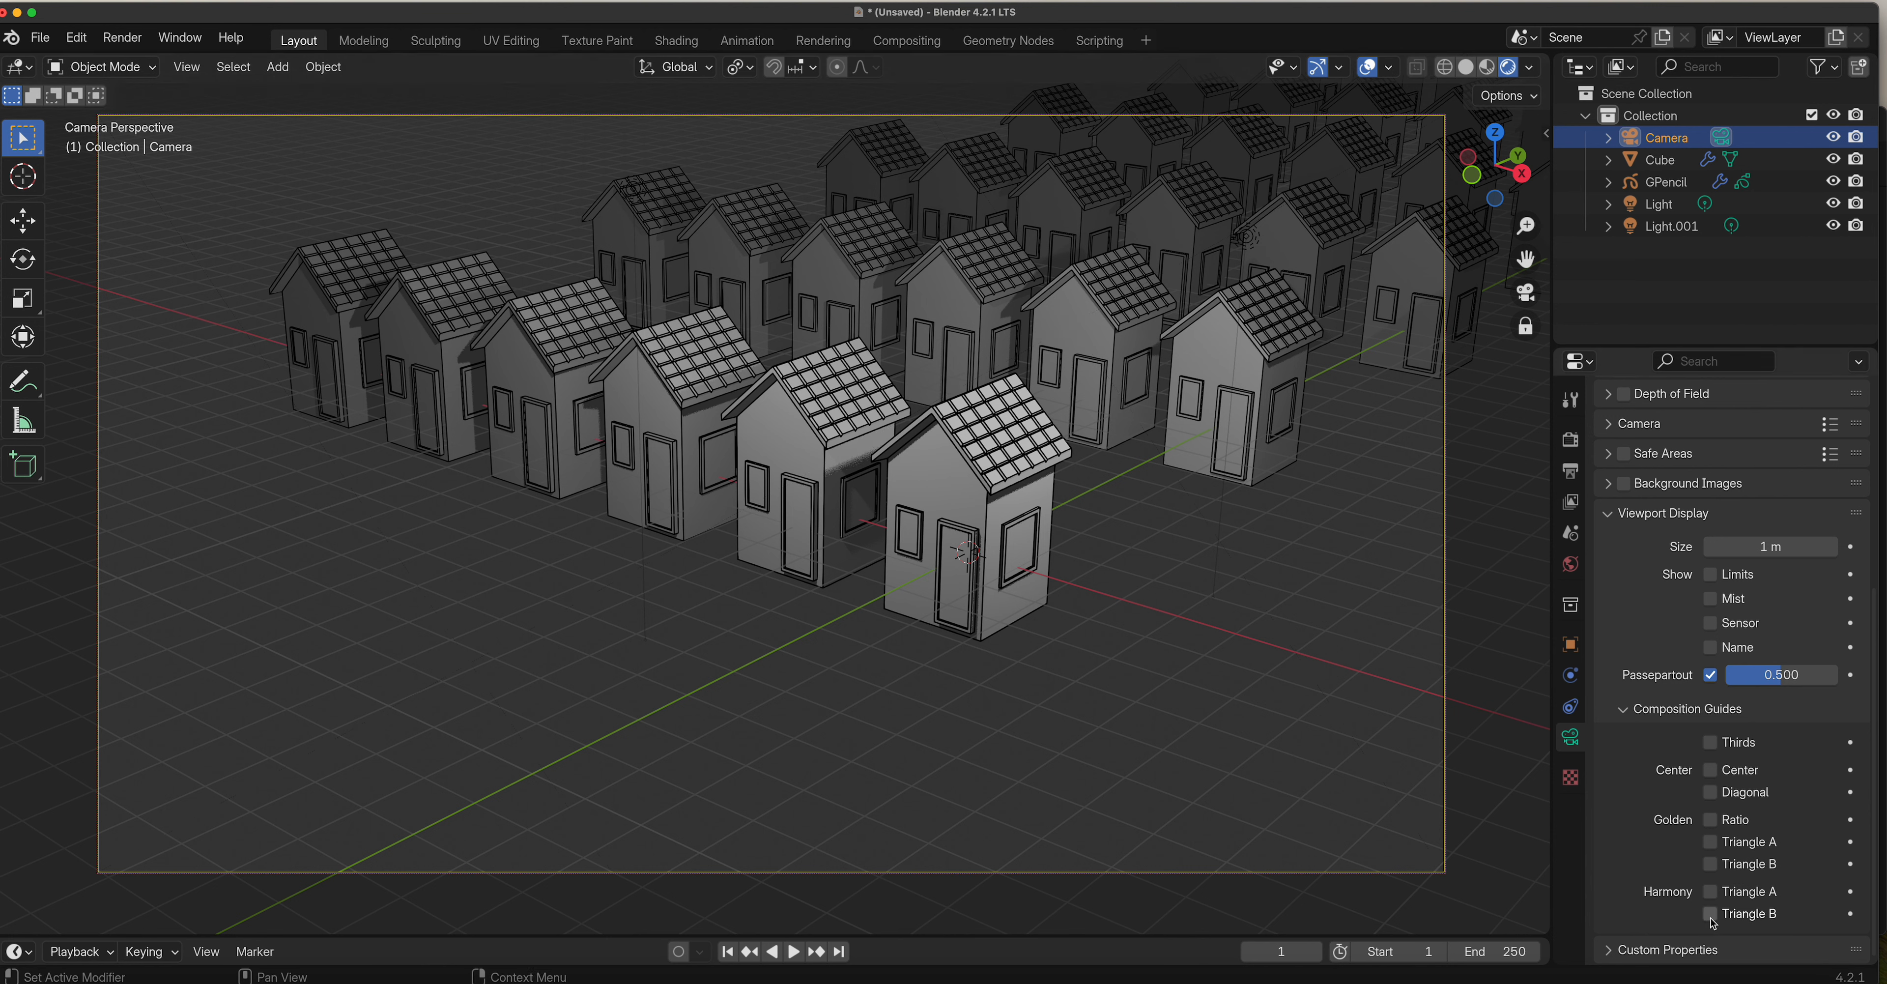
{"action": "left_click", "coordinate": [1710, 913]}
{"action": "left_click", "coordinate": [1710, 891]}
Orbit and move the locked camera closer to frame the nearest house in front of the receding rows.
{"action": "middle_click_drag", "start_coordinate": [914, 640], "coordinate": [840, 623]}
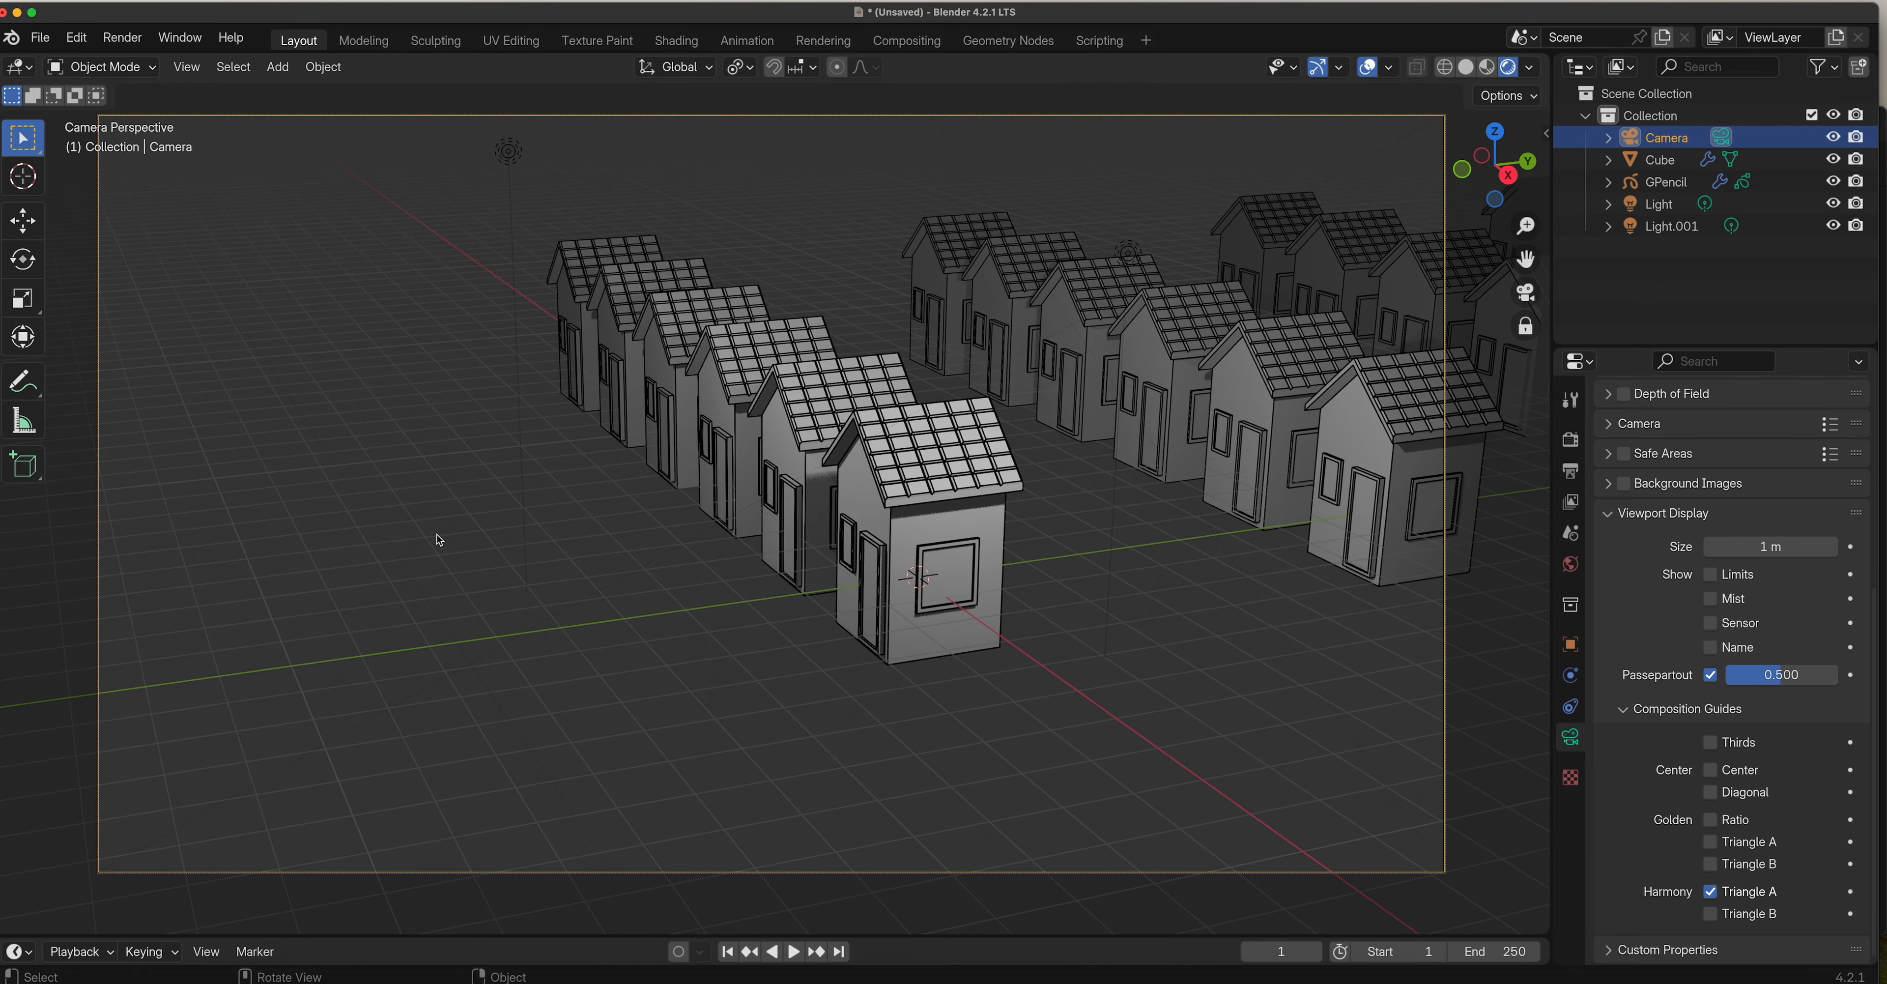
{"action": "middle_click_drag", "start_coordinate": [641, 665], "coordinate": [912, 671]}
{"action": "middle_click_drag", "start_coordinate": [960, 606], "coordinate": [721, 596]}
{"action": "scroll", "coordinate": [721, 596], "scroll_direction": "up", "scroll_amount": 3}
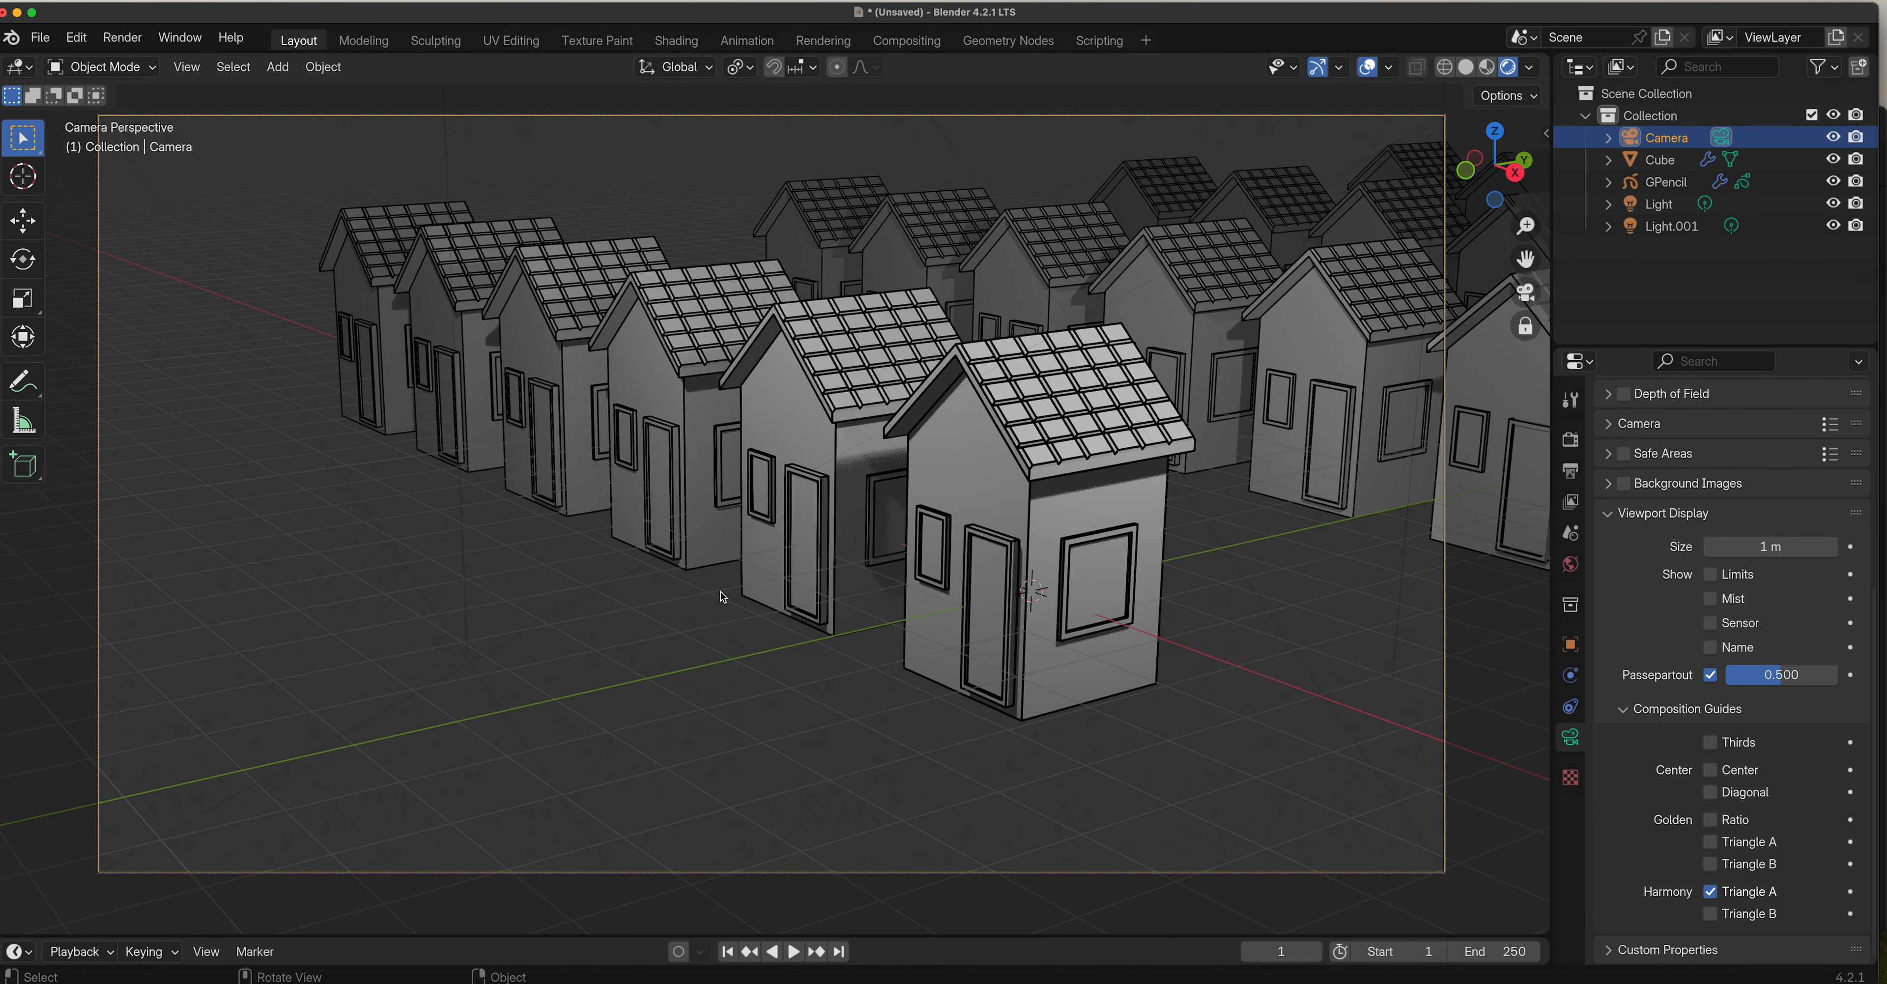
{"action": "scroll", "coordinate": [730, 599], "scroll_direction": "up", "scroll_amount": 2}
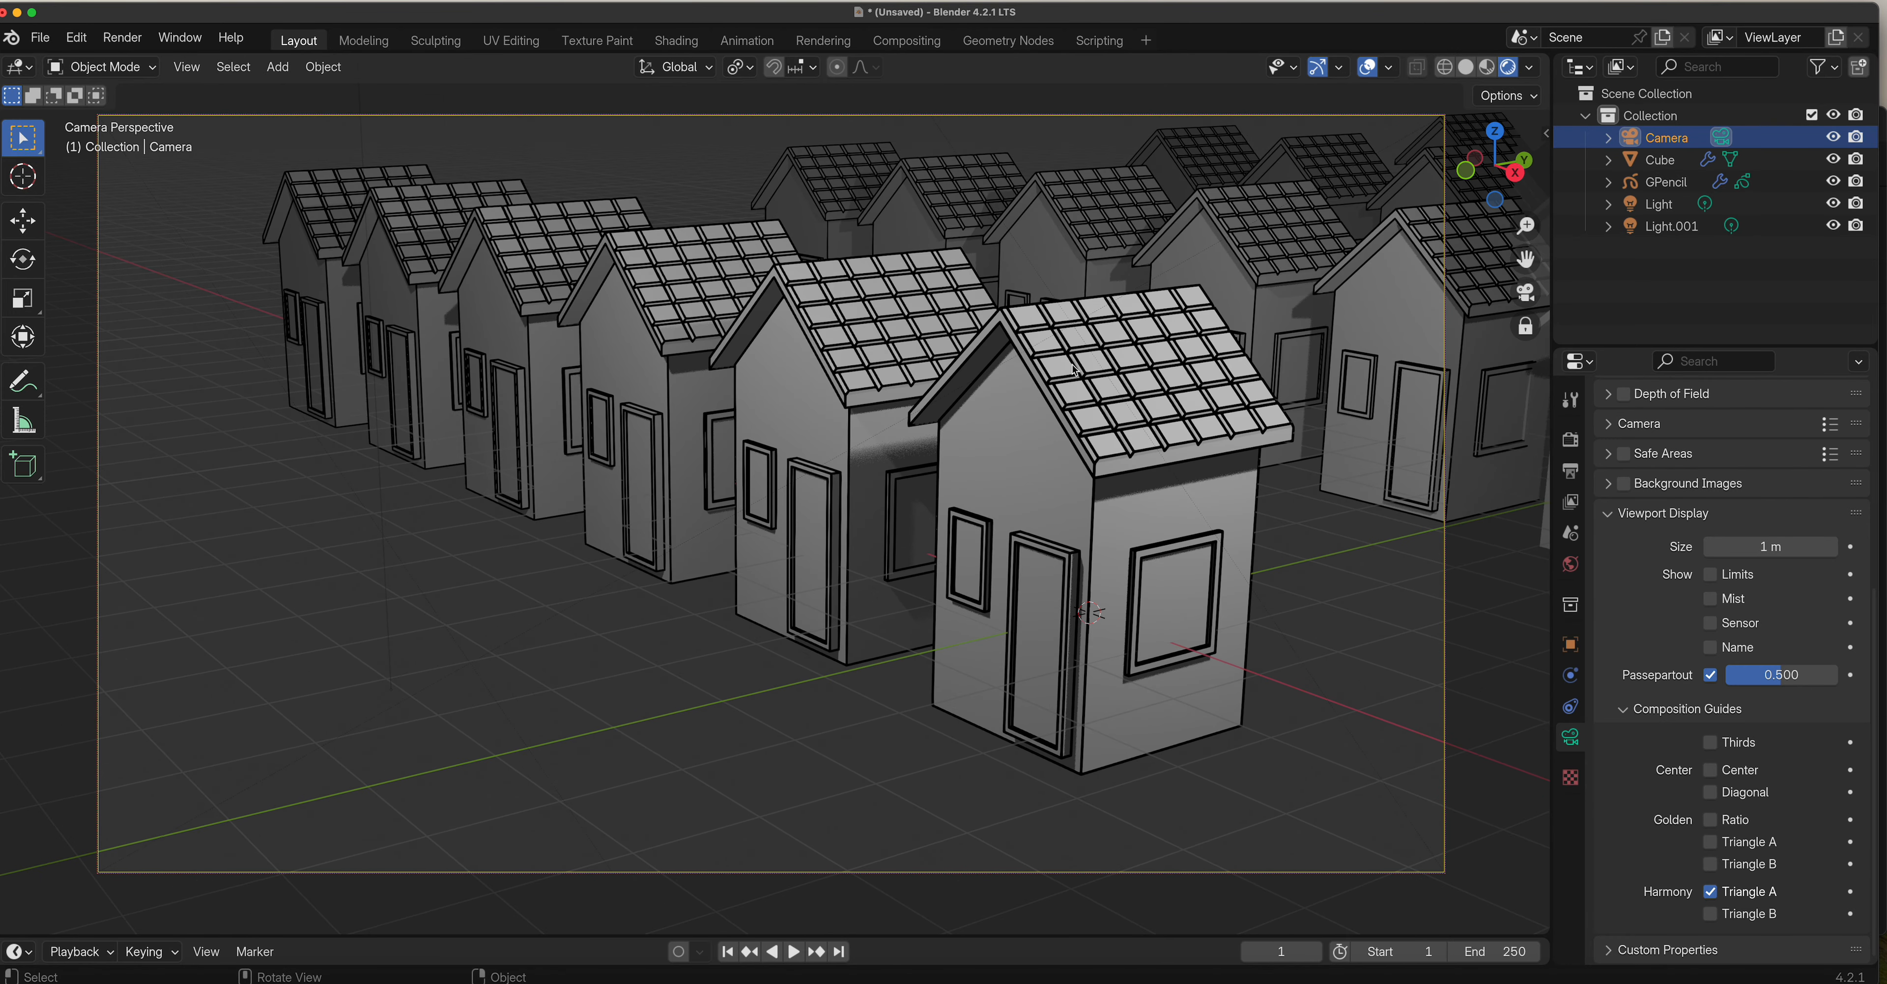
{"action": "middle_click_drag", "start_coordinate": [671, 446], "coordinate": [773, 514]}
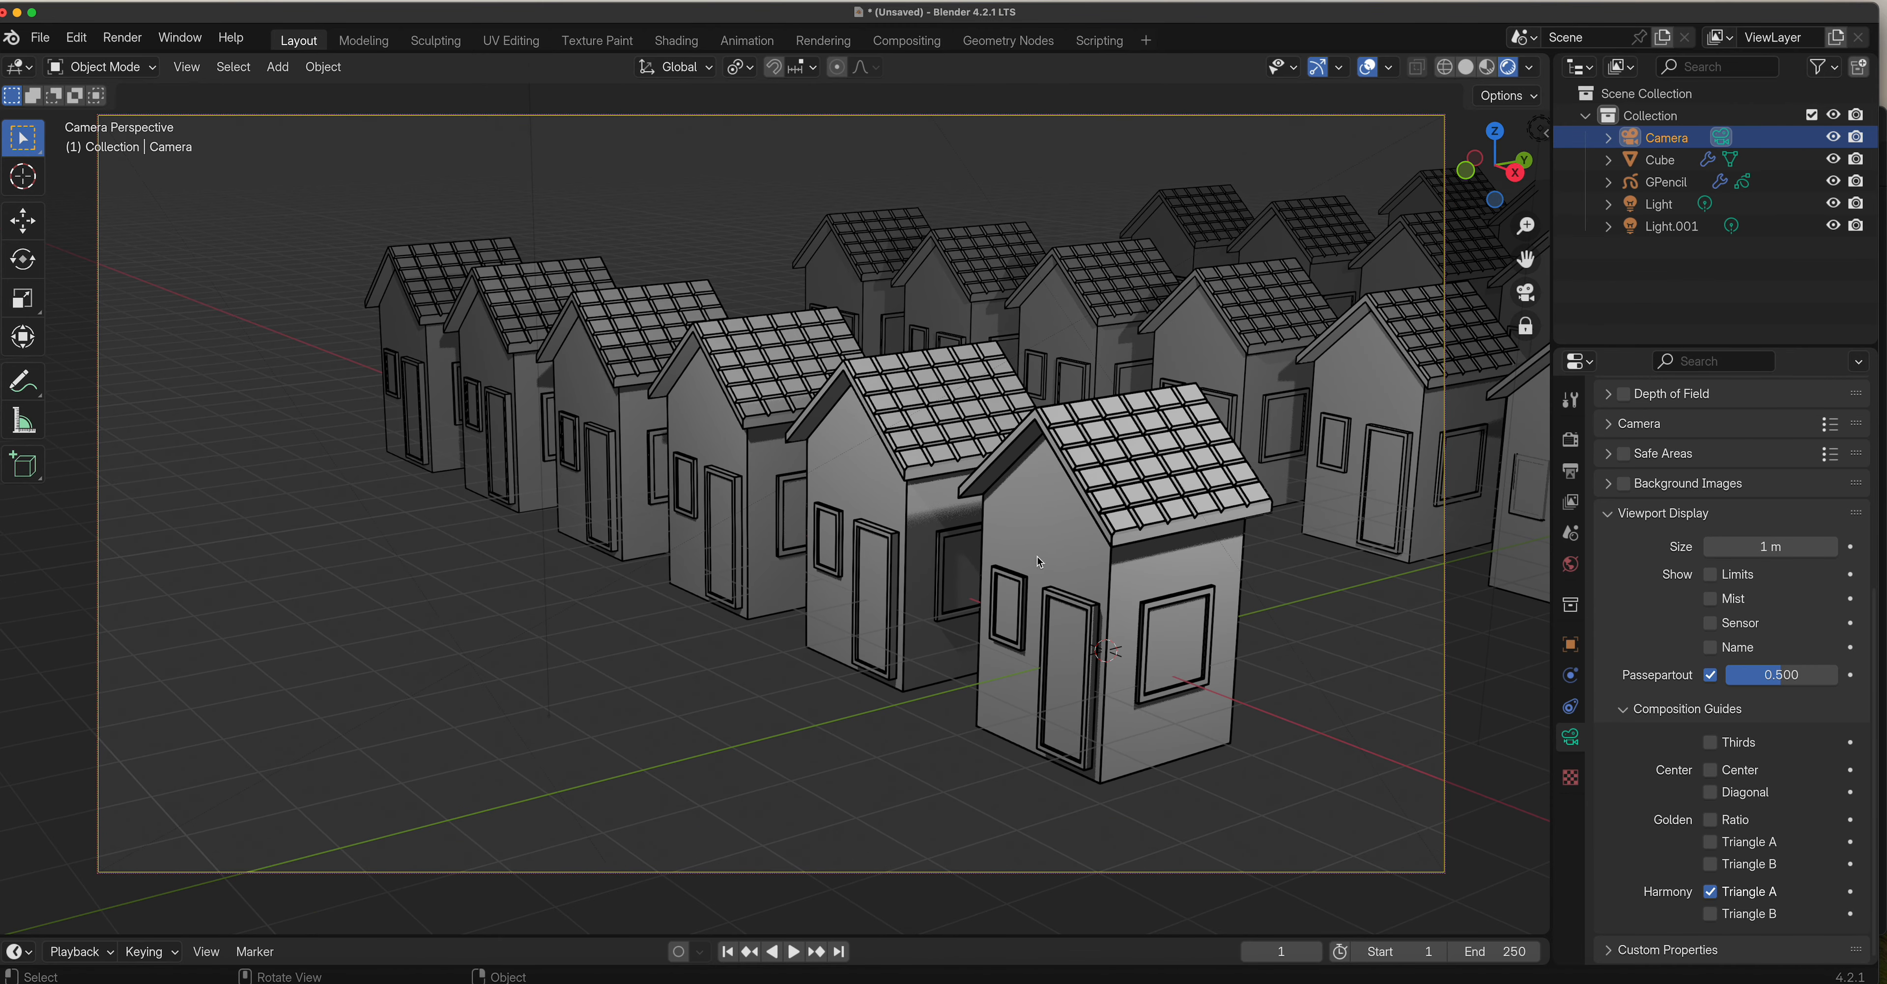
{"action": "middle_click_drag", "start_coordinate": [1125, 568], "coordinate": [1146, 555]}
Render a still image of the outlined houses and close the render result.
{"action": "left_click", "coordinate": [123, 39]}
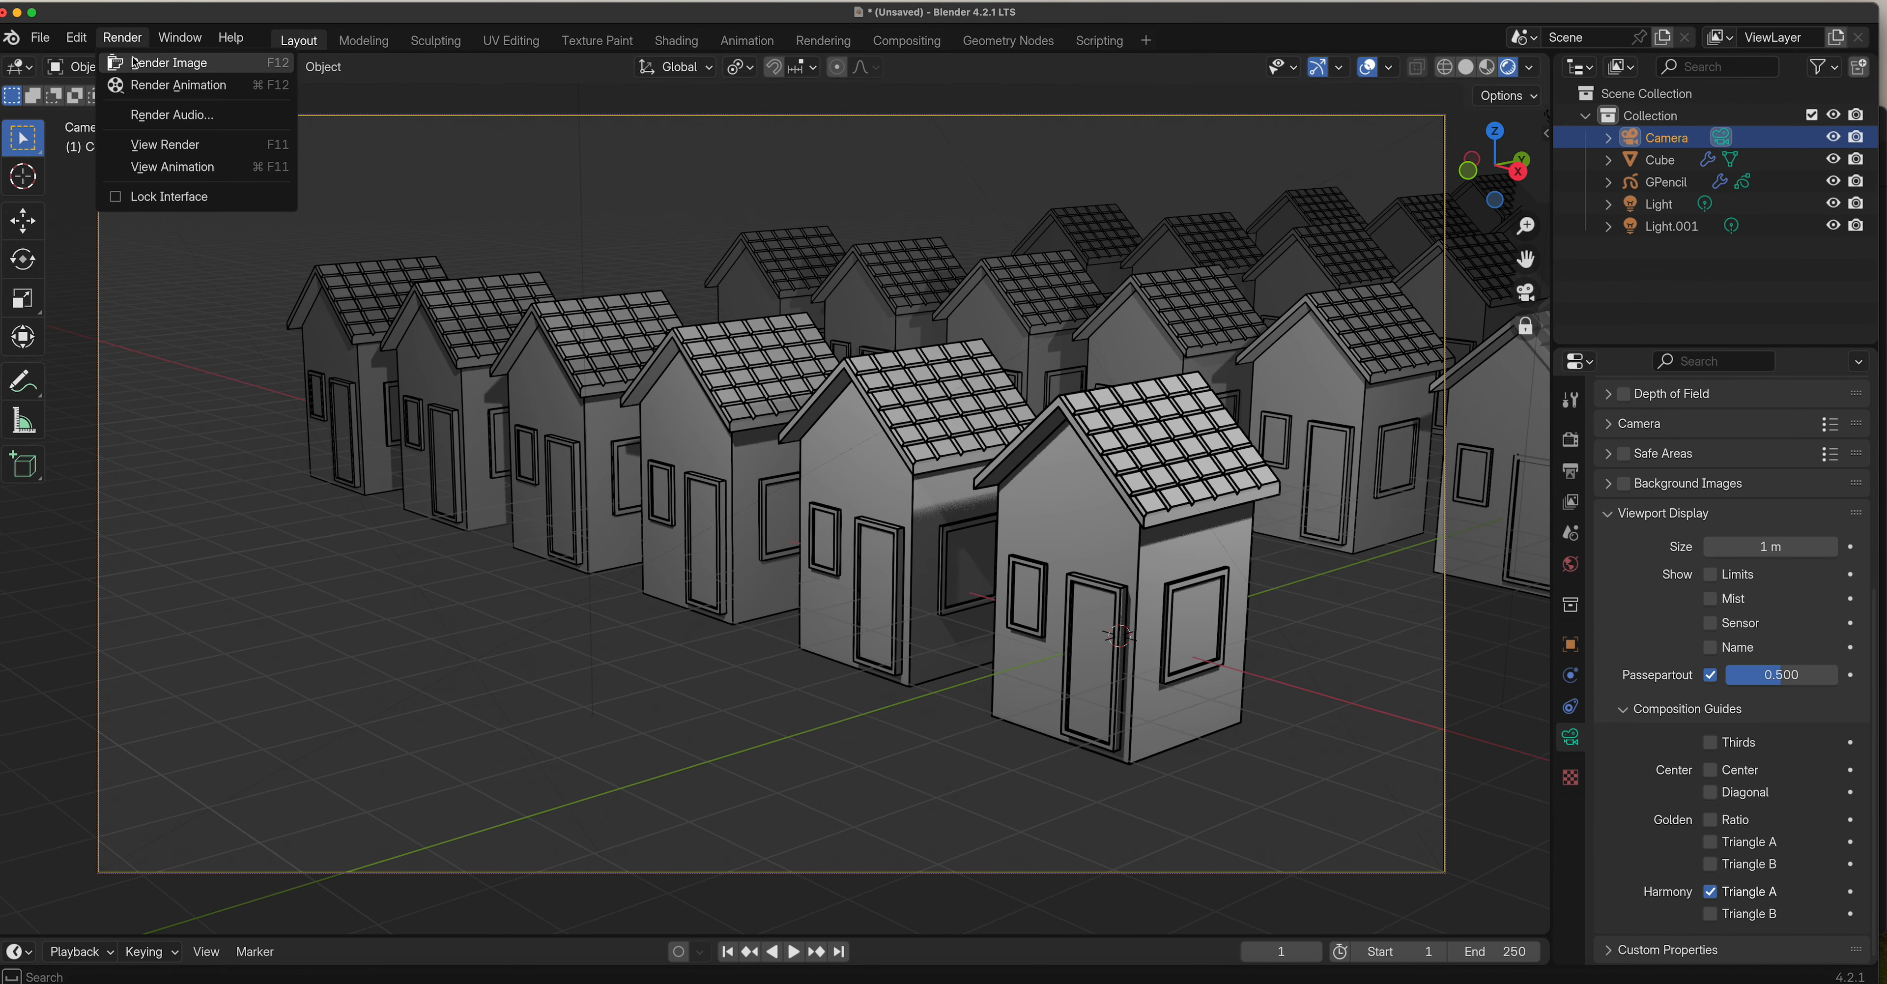
{"action": "left_click", "coordinate": [143, 58]}
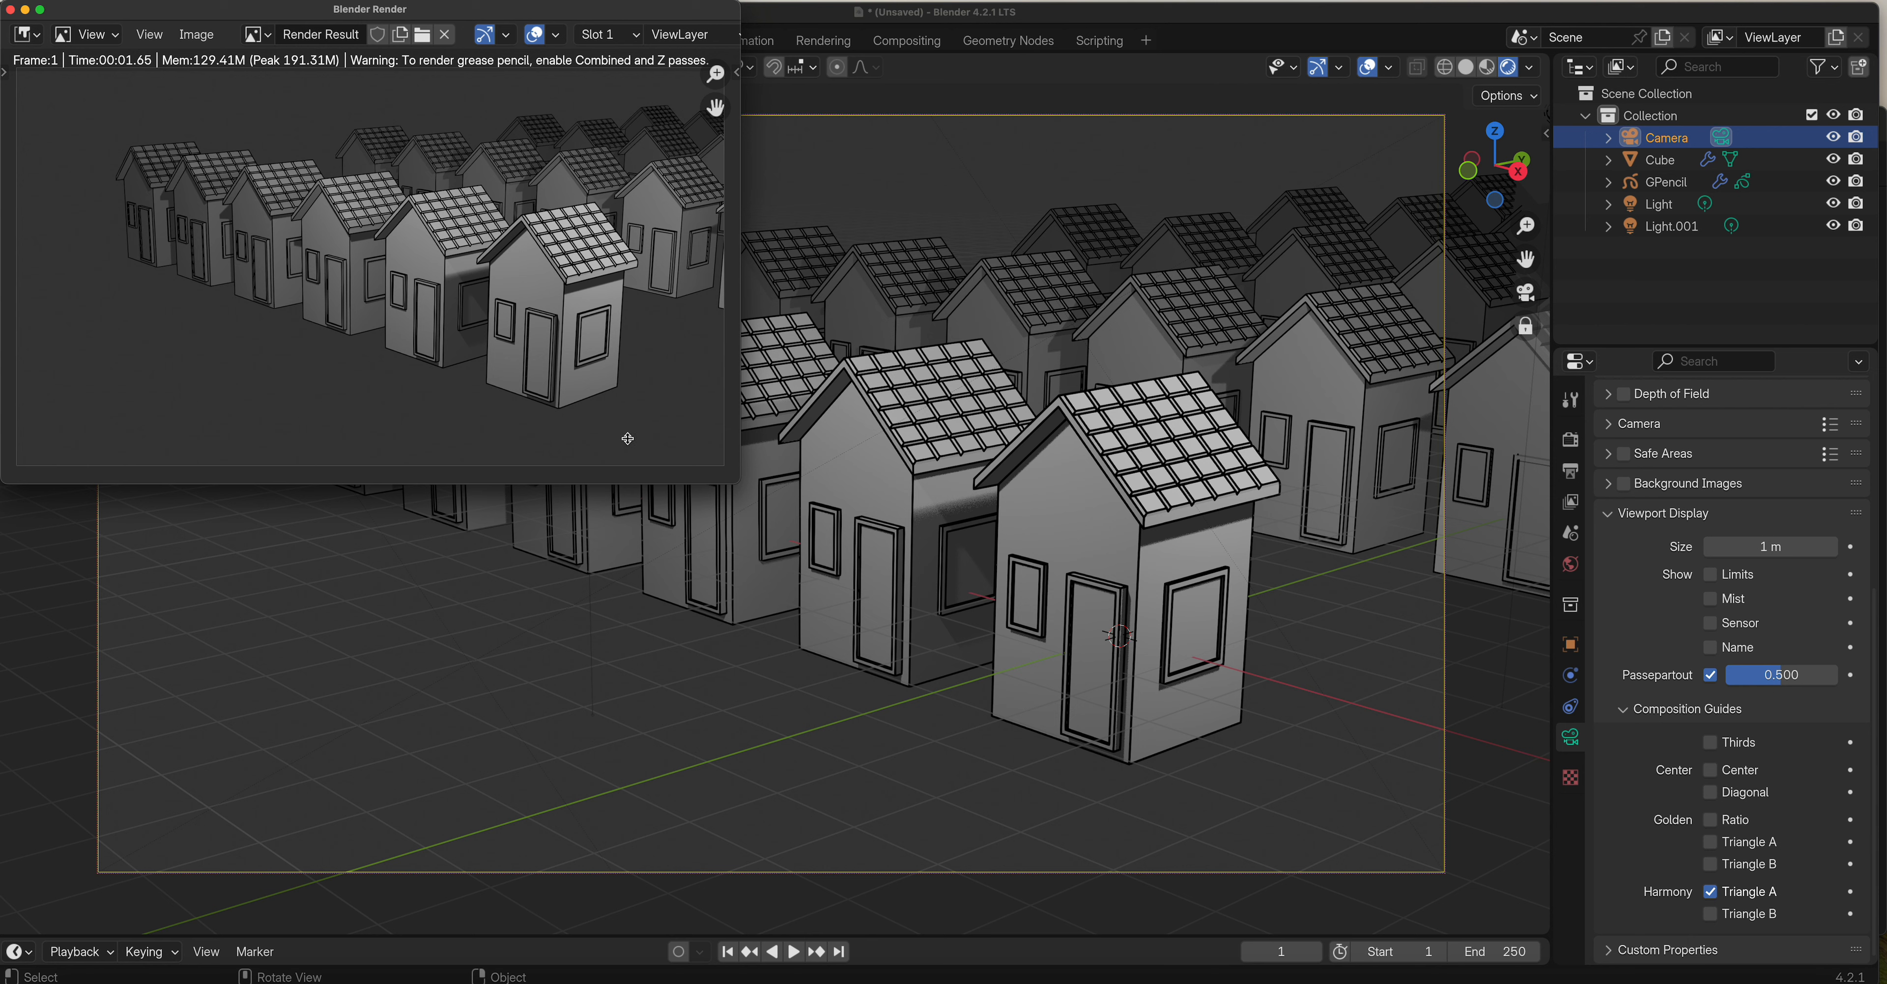
{"action": "left_click", "coordinate": [10, 9]}
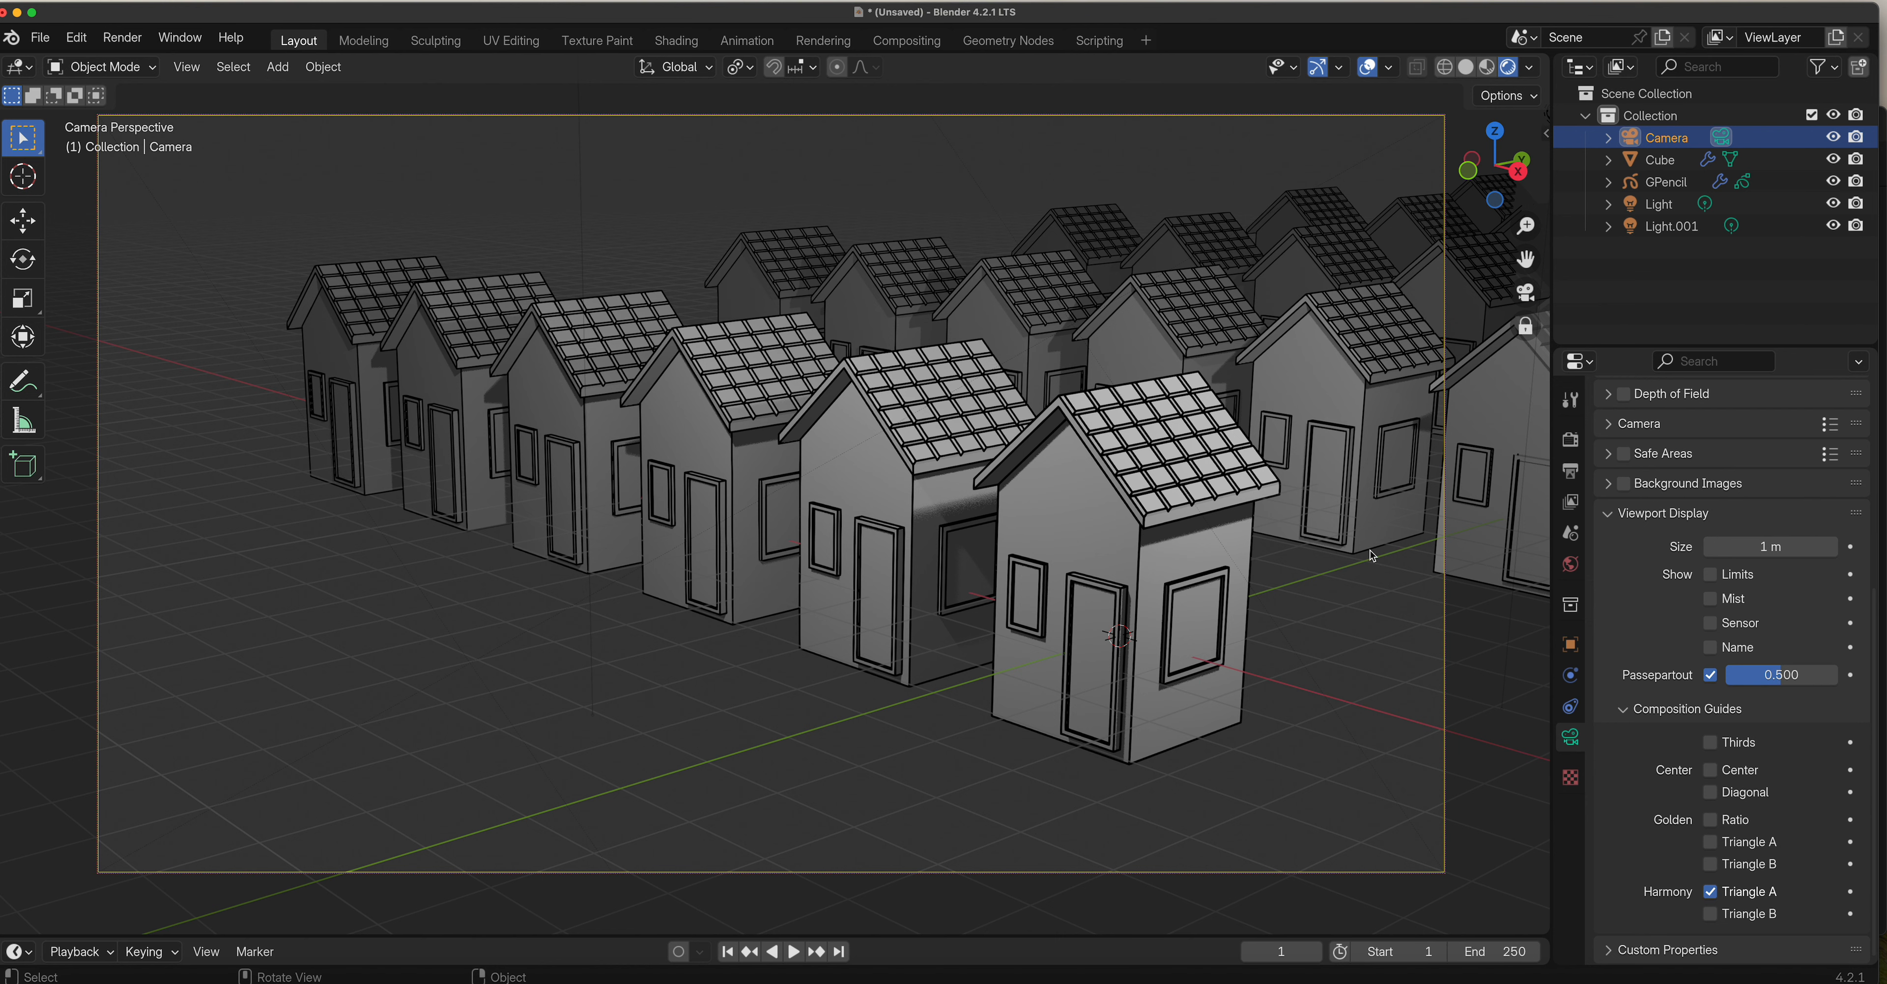
Select the GPencil object and switch it to Draw Mode.
{"action": "left_click", "coordinate": [1666, 182]}
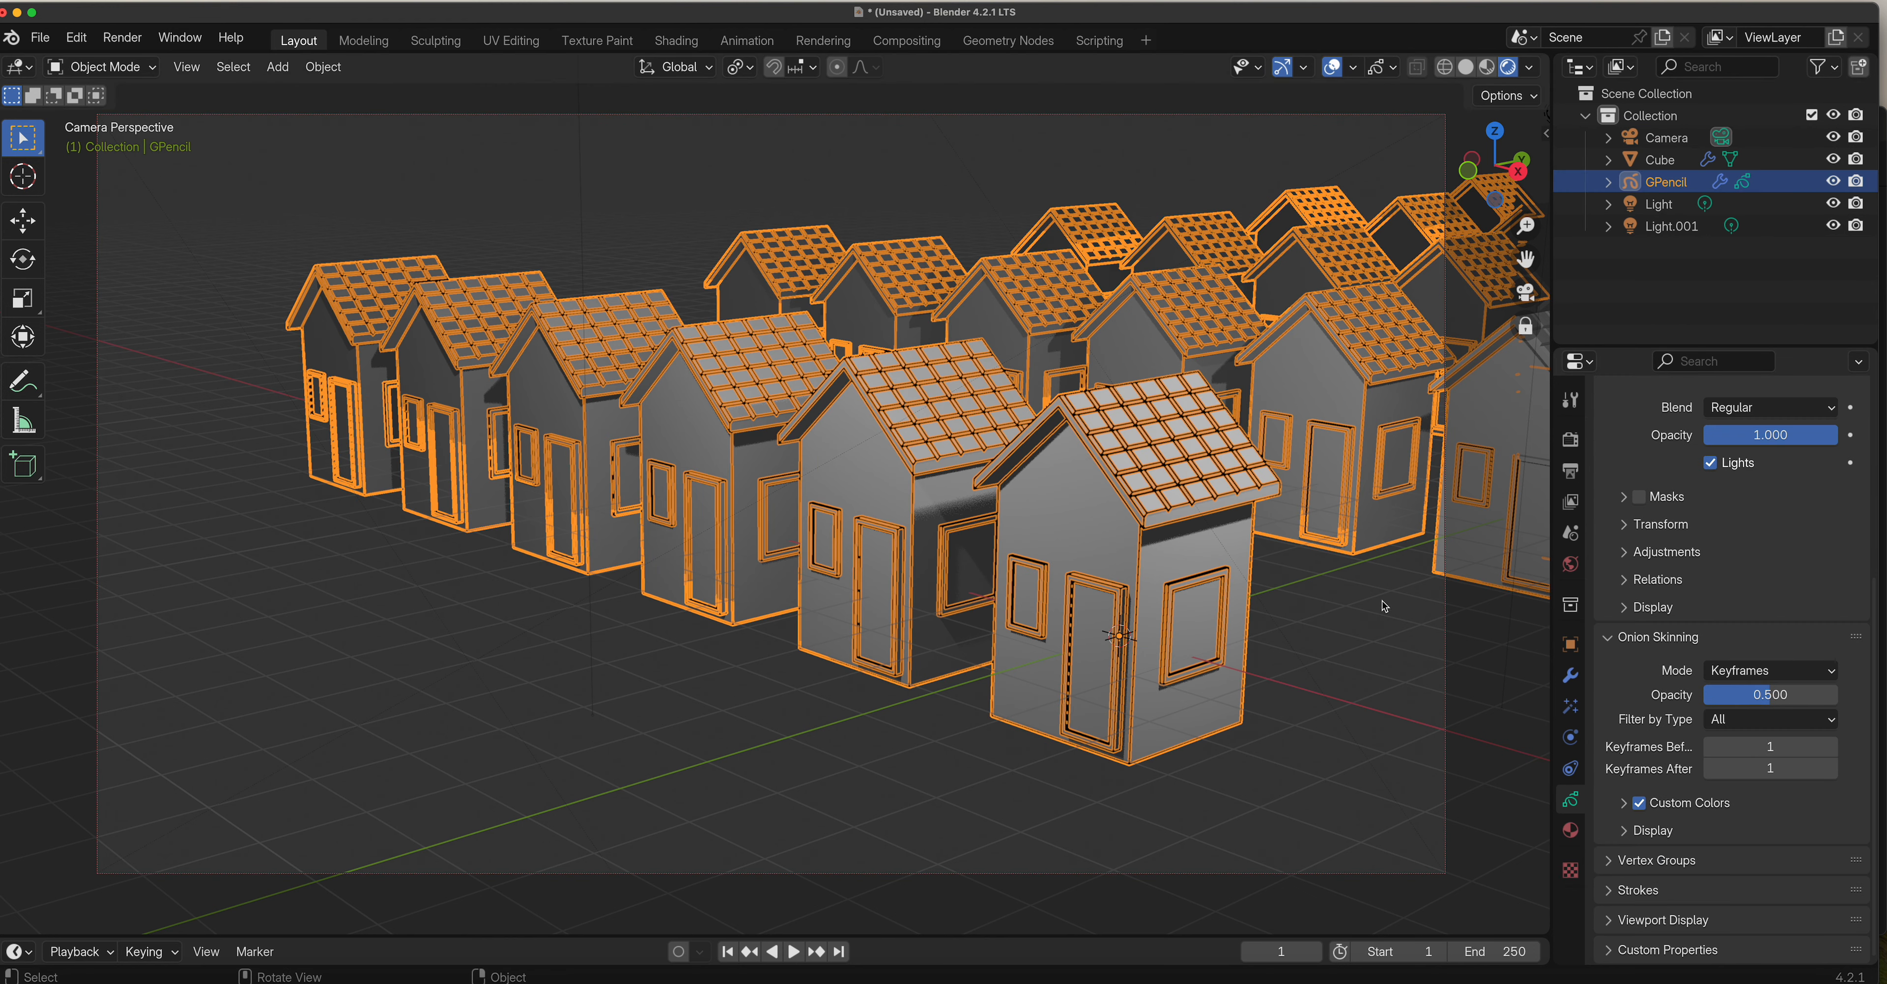
{"action": "left_click", "coordinate": [102, 66]}
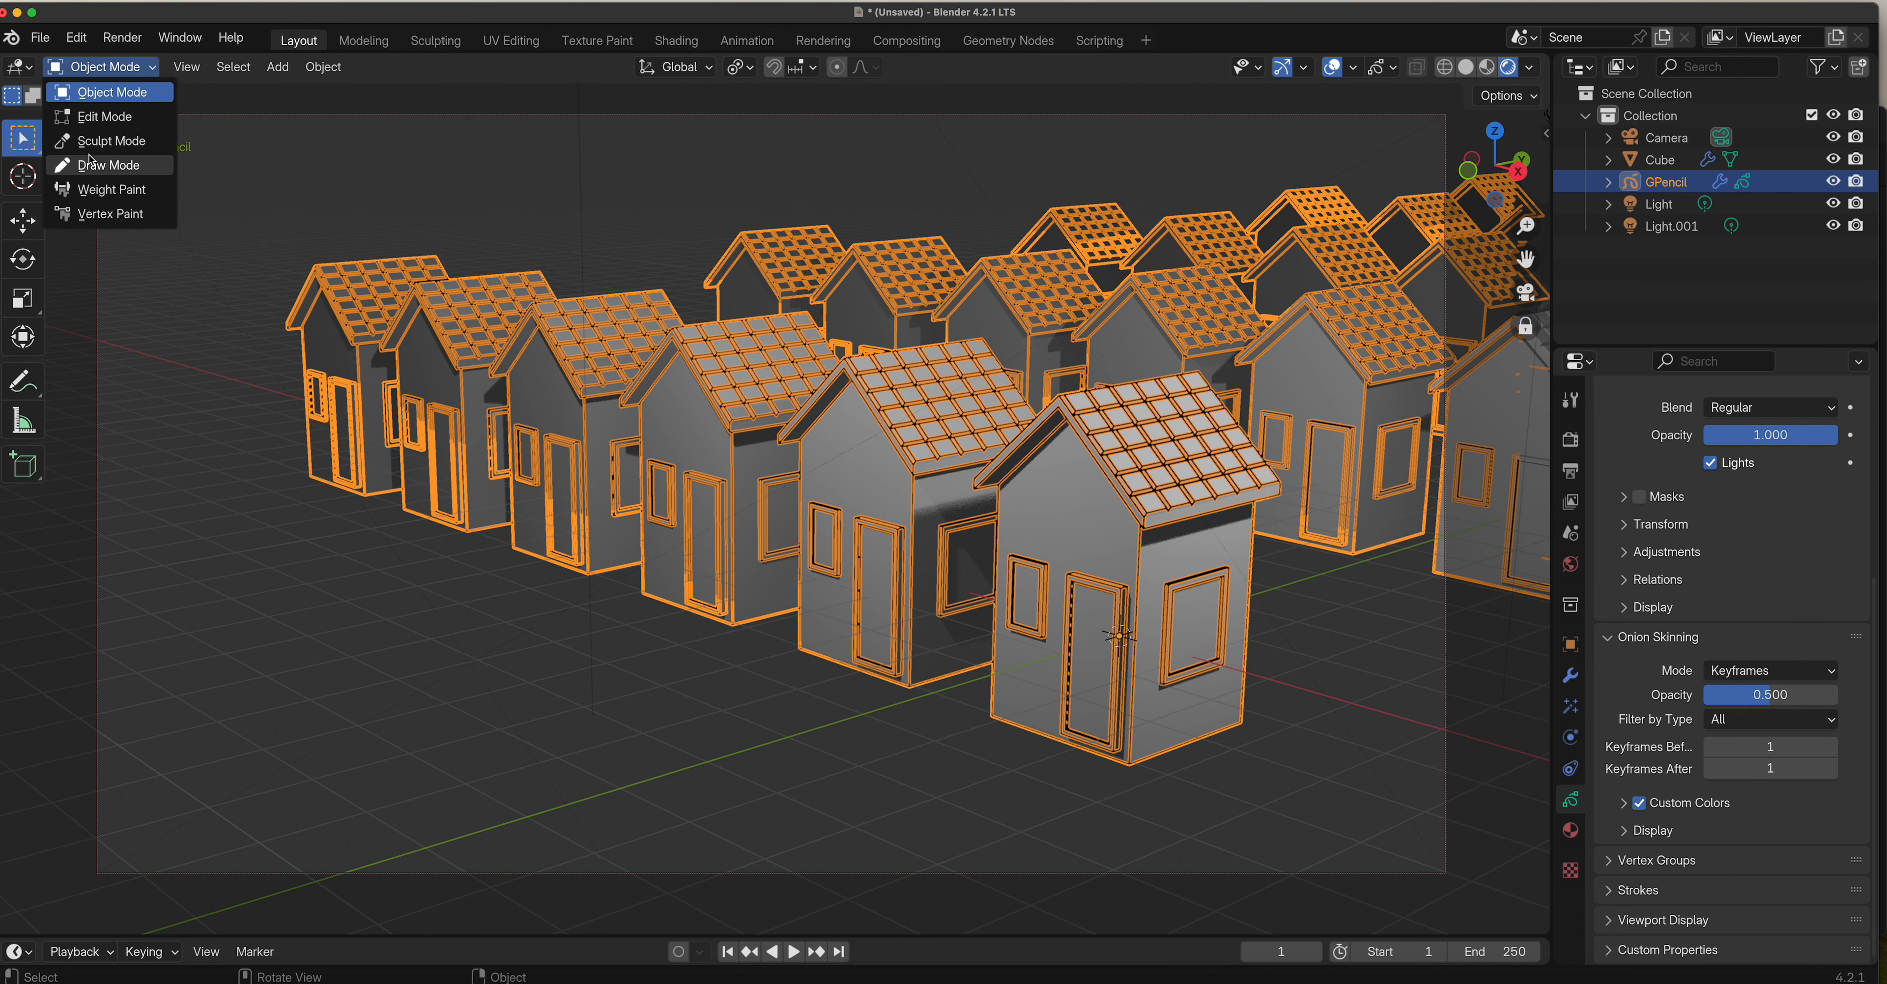
{"action": "left_click", "coordinate": [103, 164]}
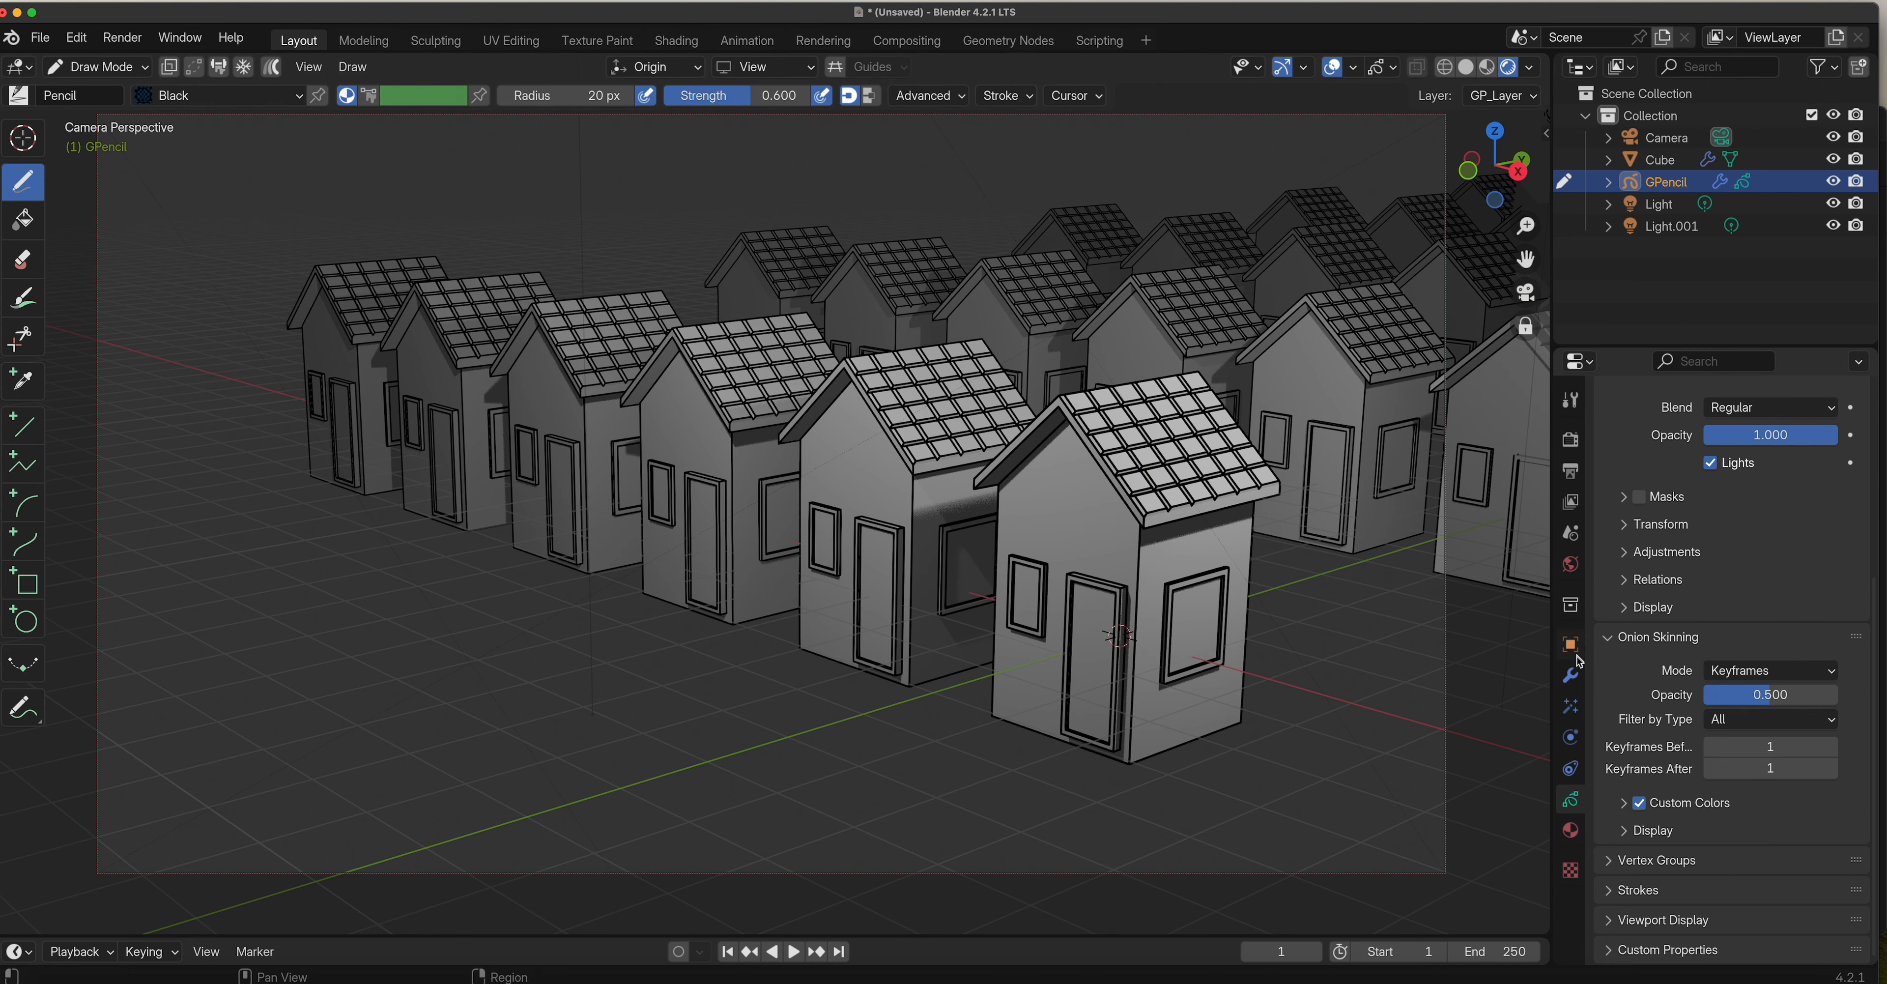
Add a Noise modifier below Line Art on the GPencil object and preview the wobbling outlines in playback.
{"action": "left_click", "coordinate": [1569, 674]}
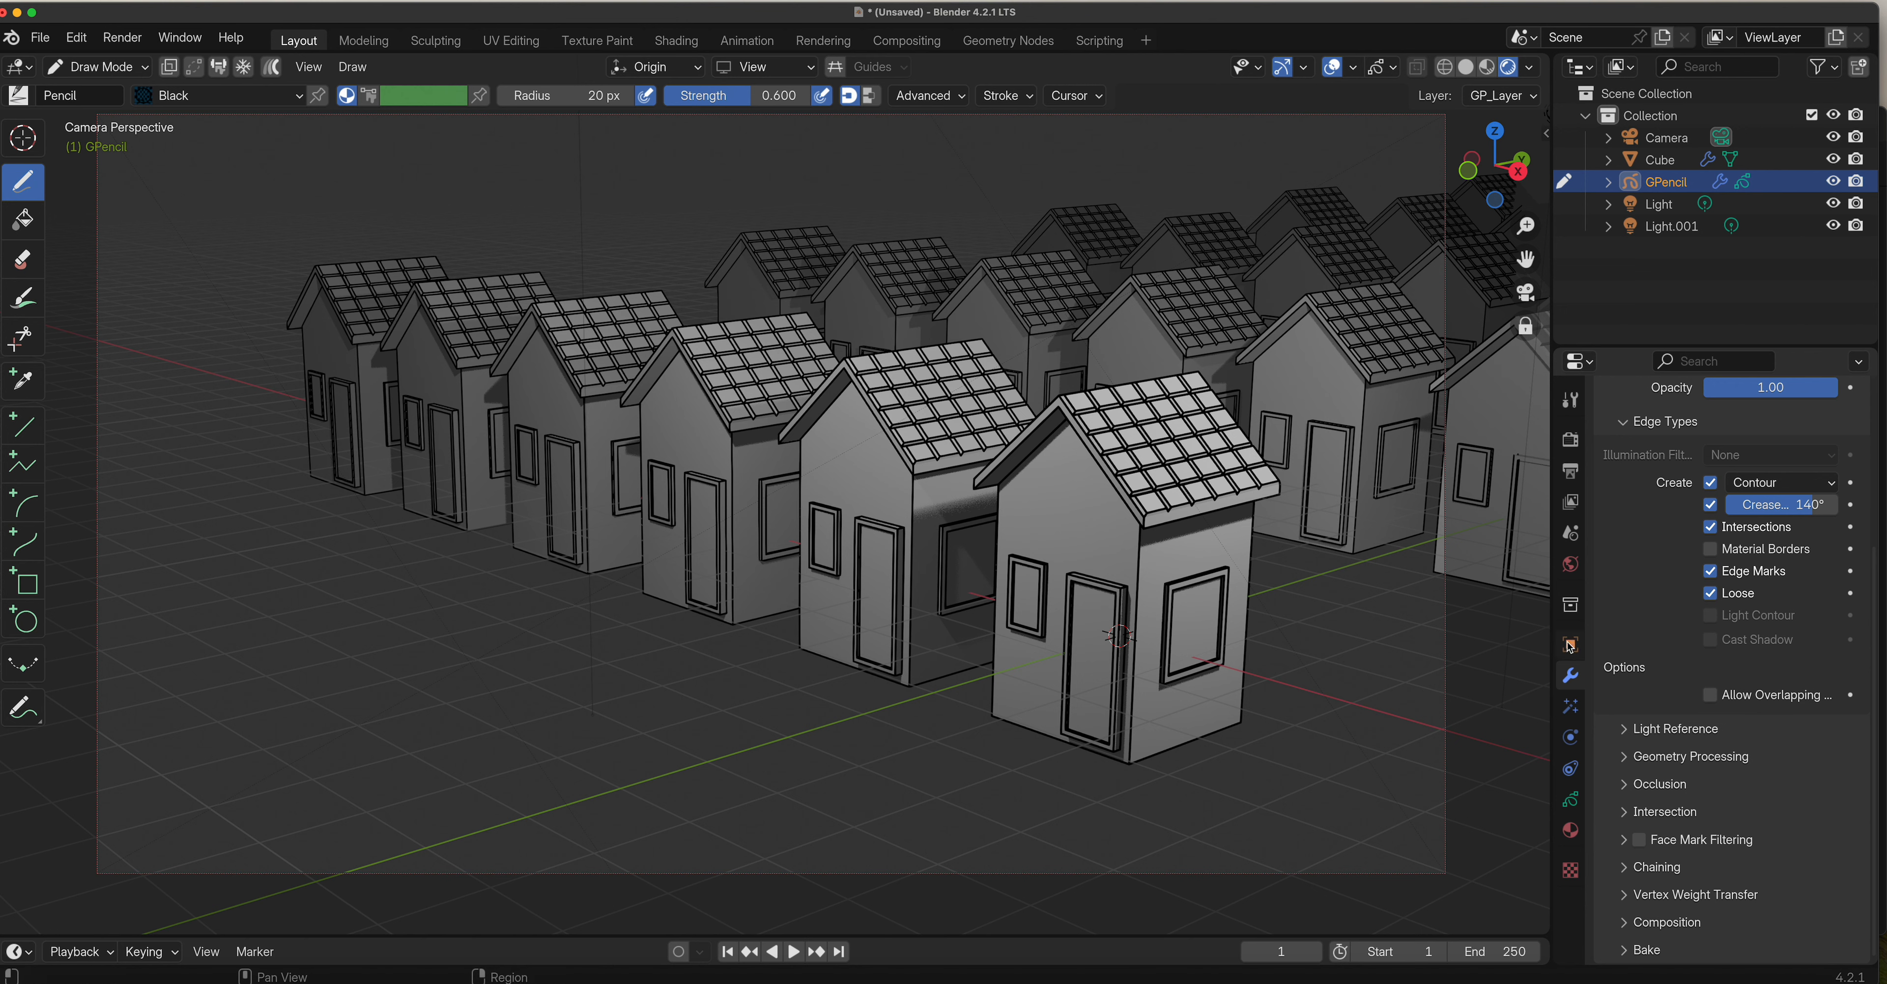
{"action": "scroll", "coordinate": [1690, 607], "scroll_direction": "up", "scroll_amount": 3}
{"action": "scroll", "coordinate": [1689, 606], "scroll_direction": "up", "scroll_amount": 6}
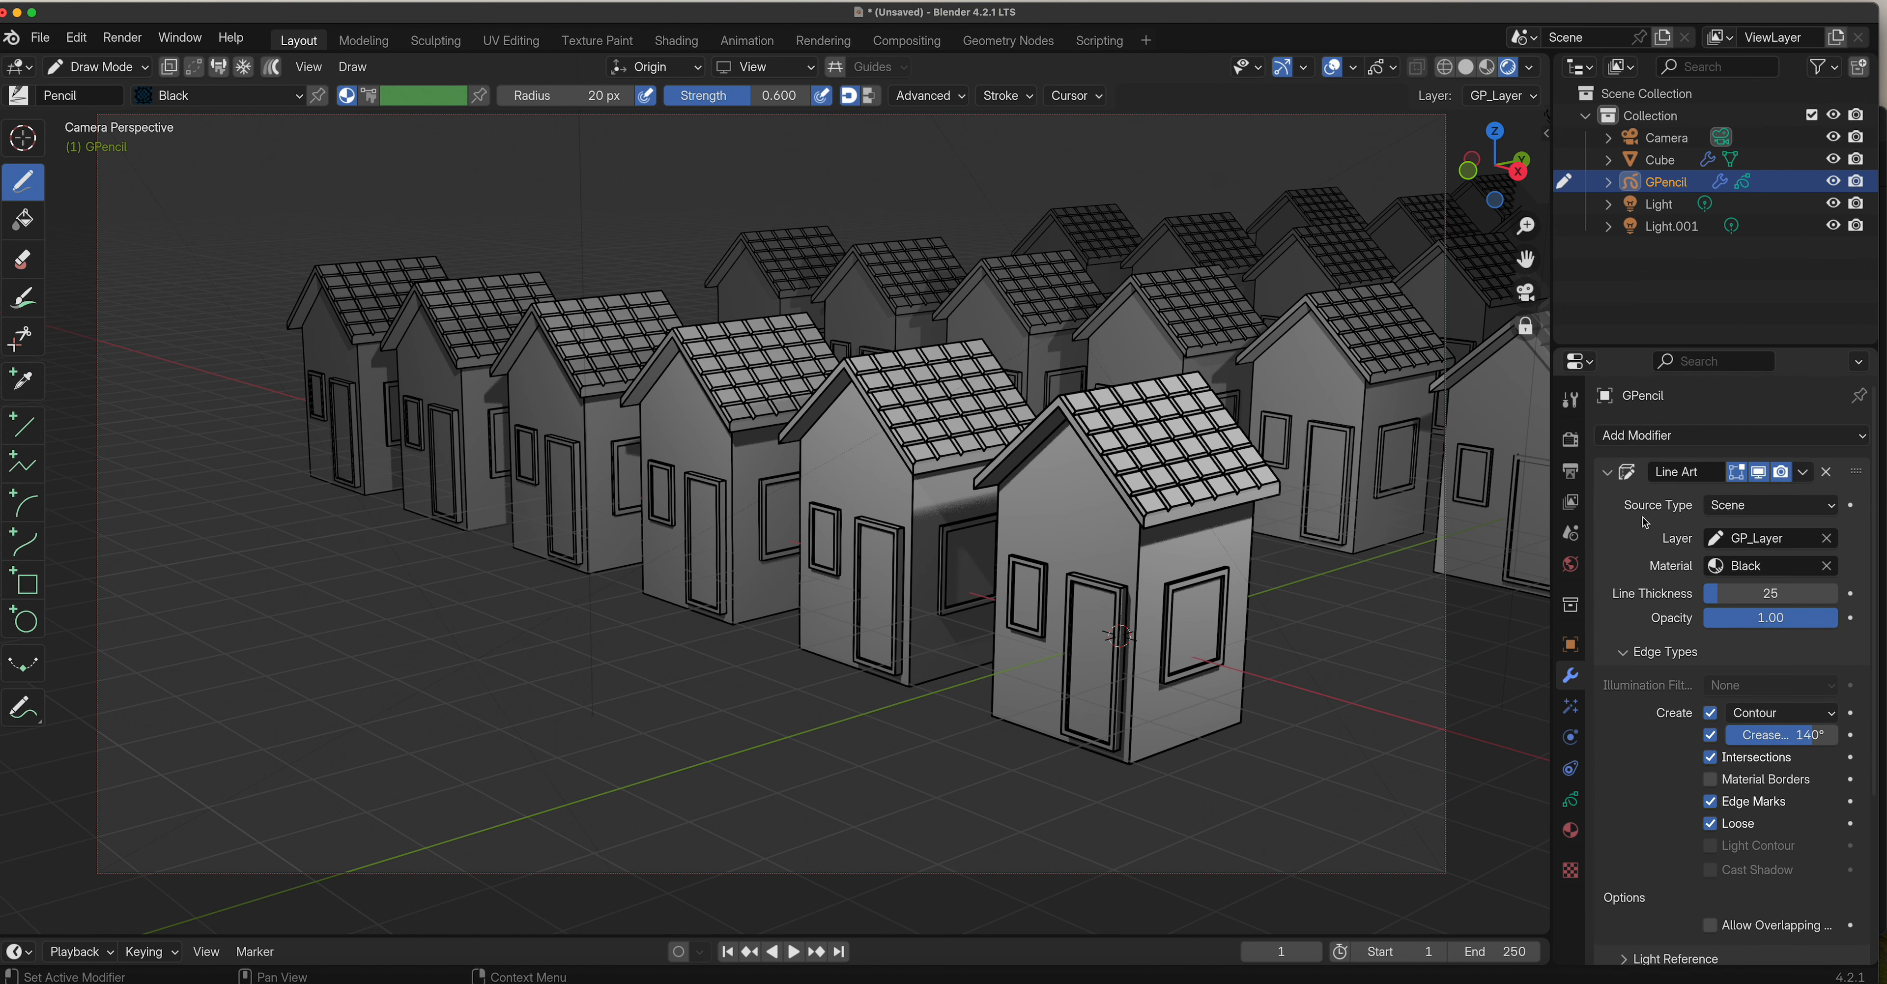
{"action": "left_click", "coordinate": [1612, 476]}
{"action": "left_click", "coordinate": [1640, 437]}
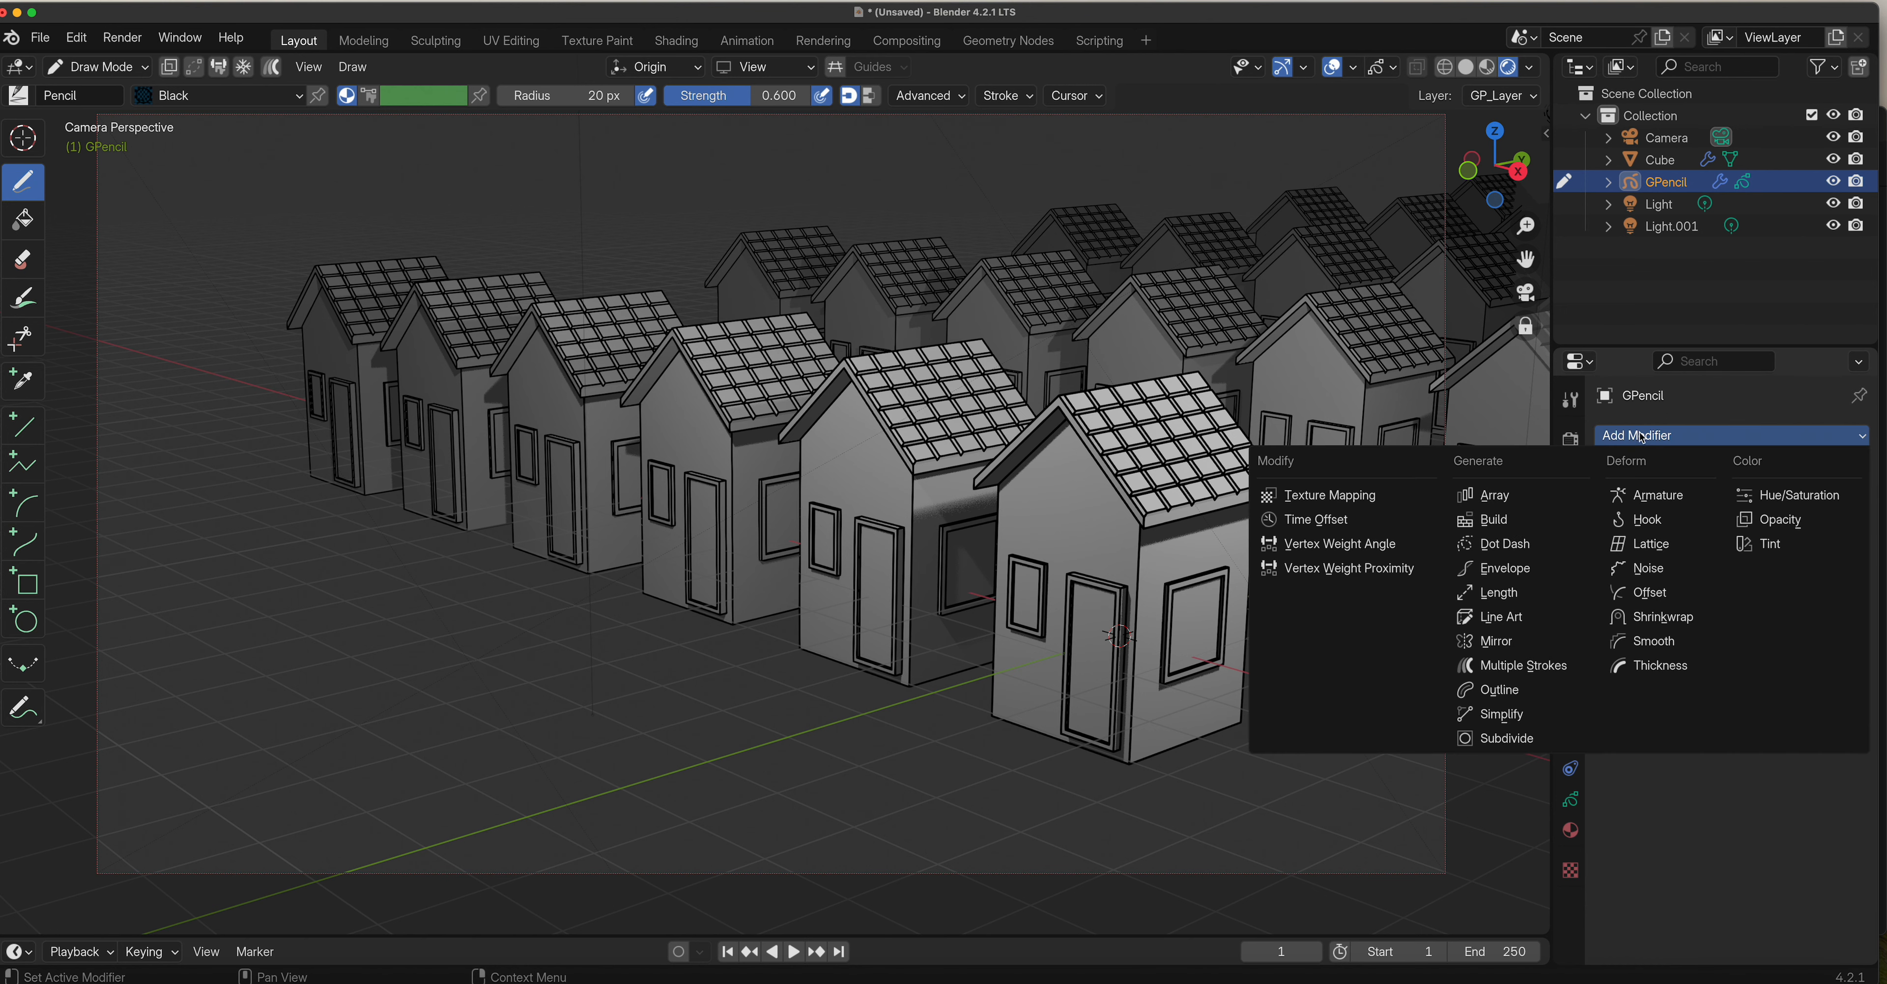
{"action": "left_click", "coordinate": [1670, 568]}
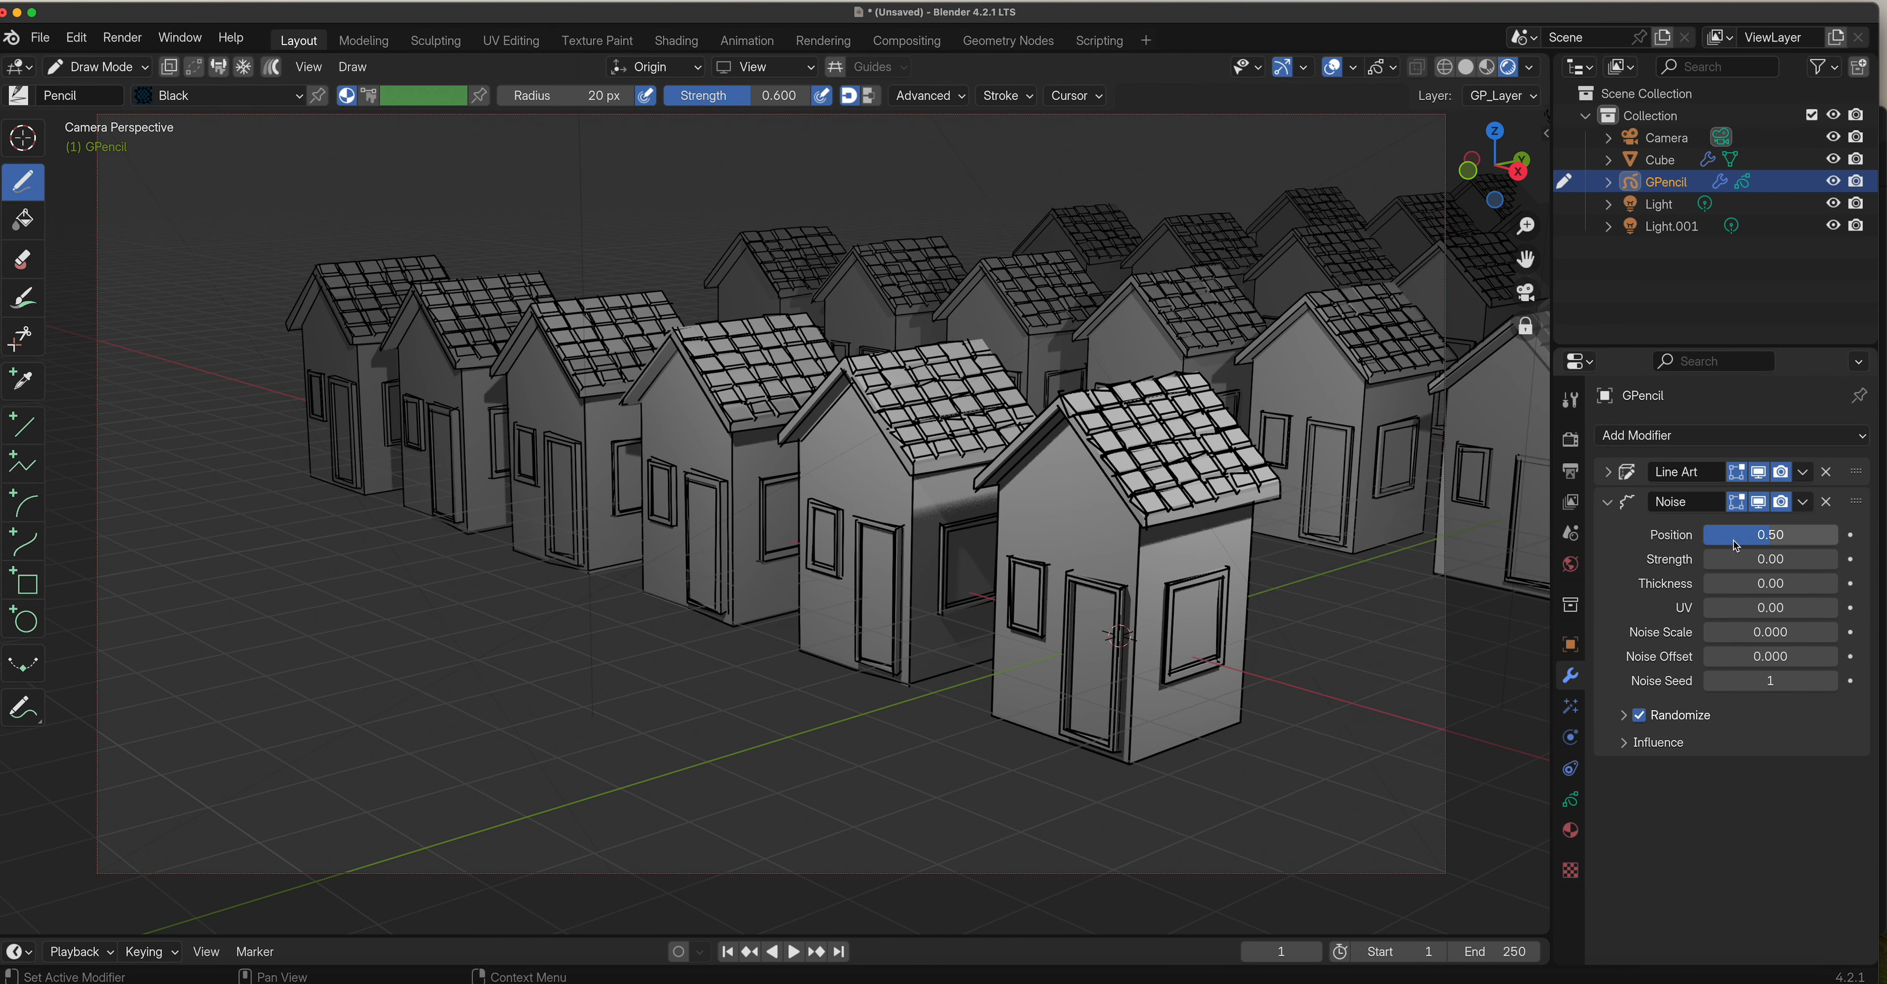
{"action": "key", "text": "space"}
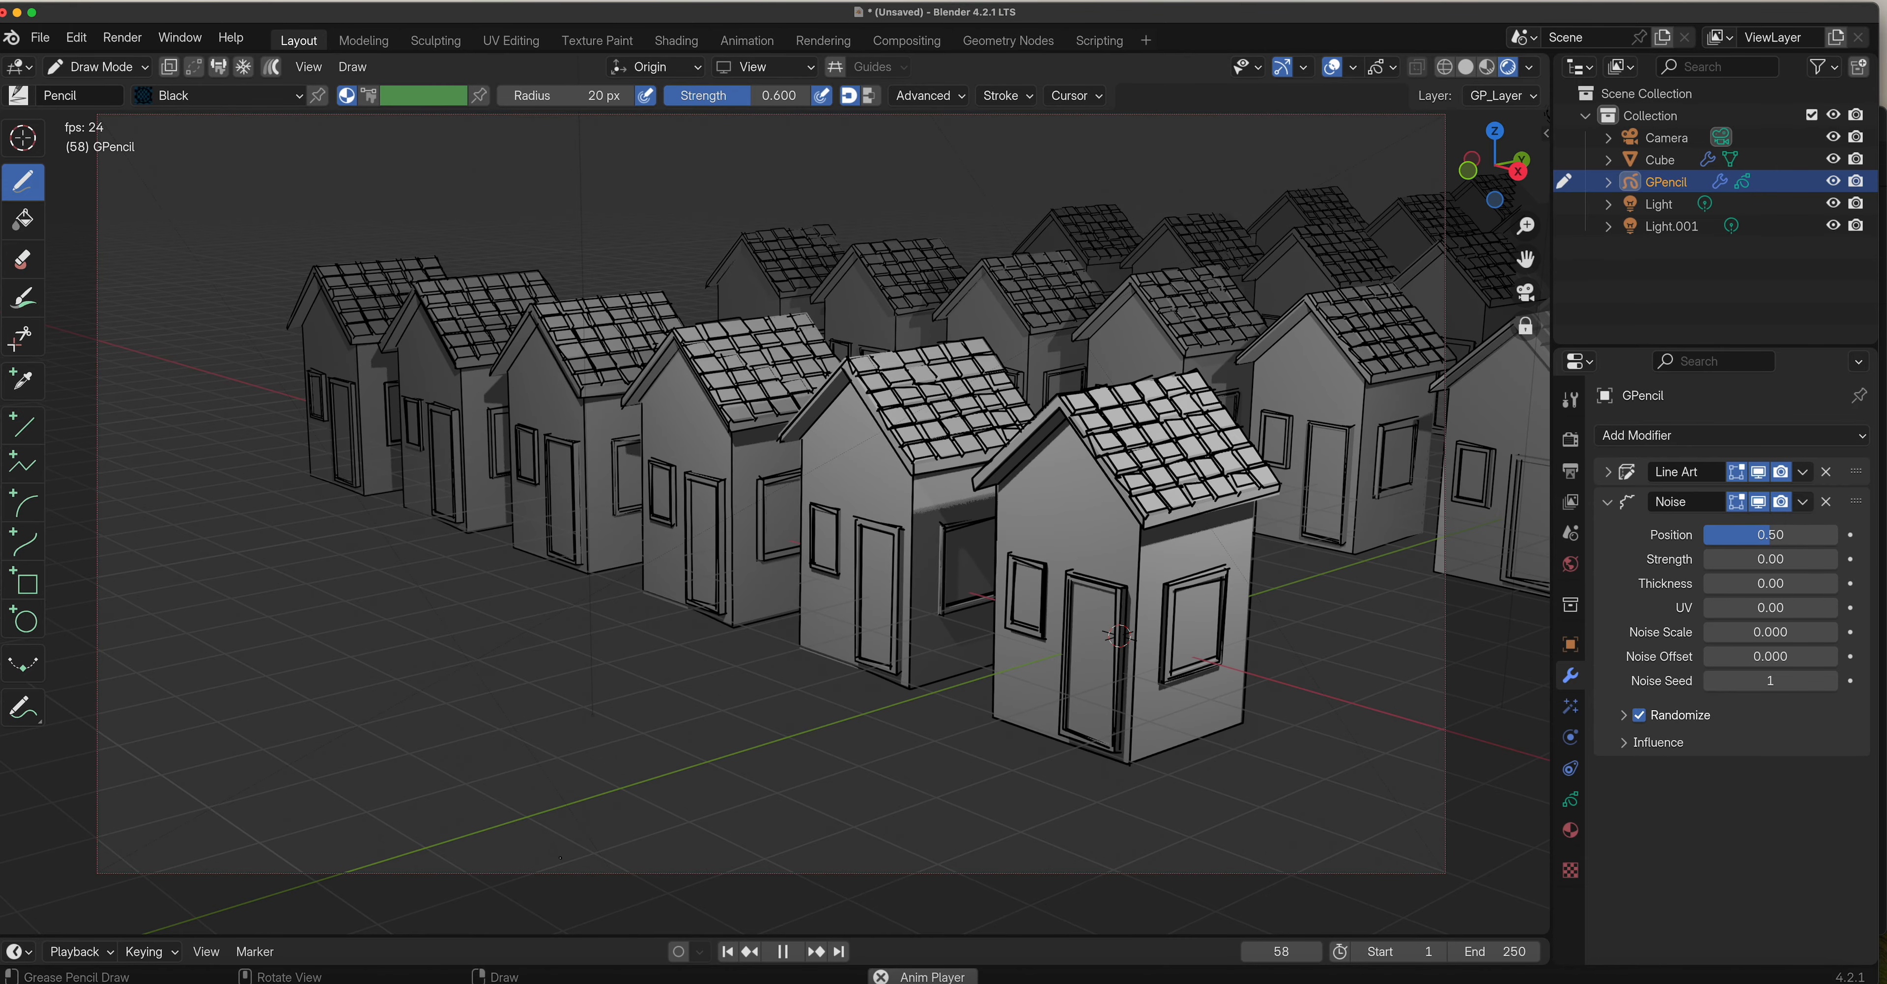
{"action": "key", "text": "space"}
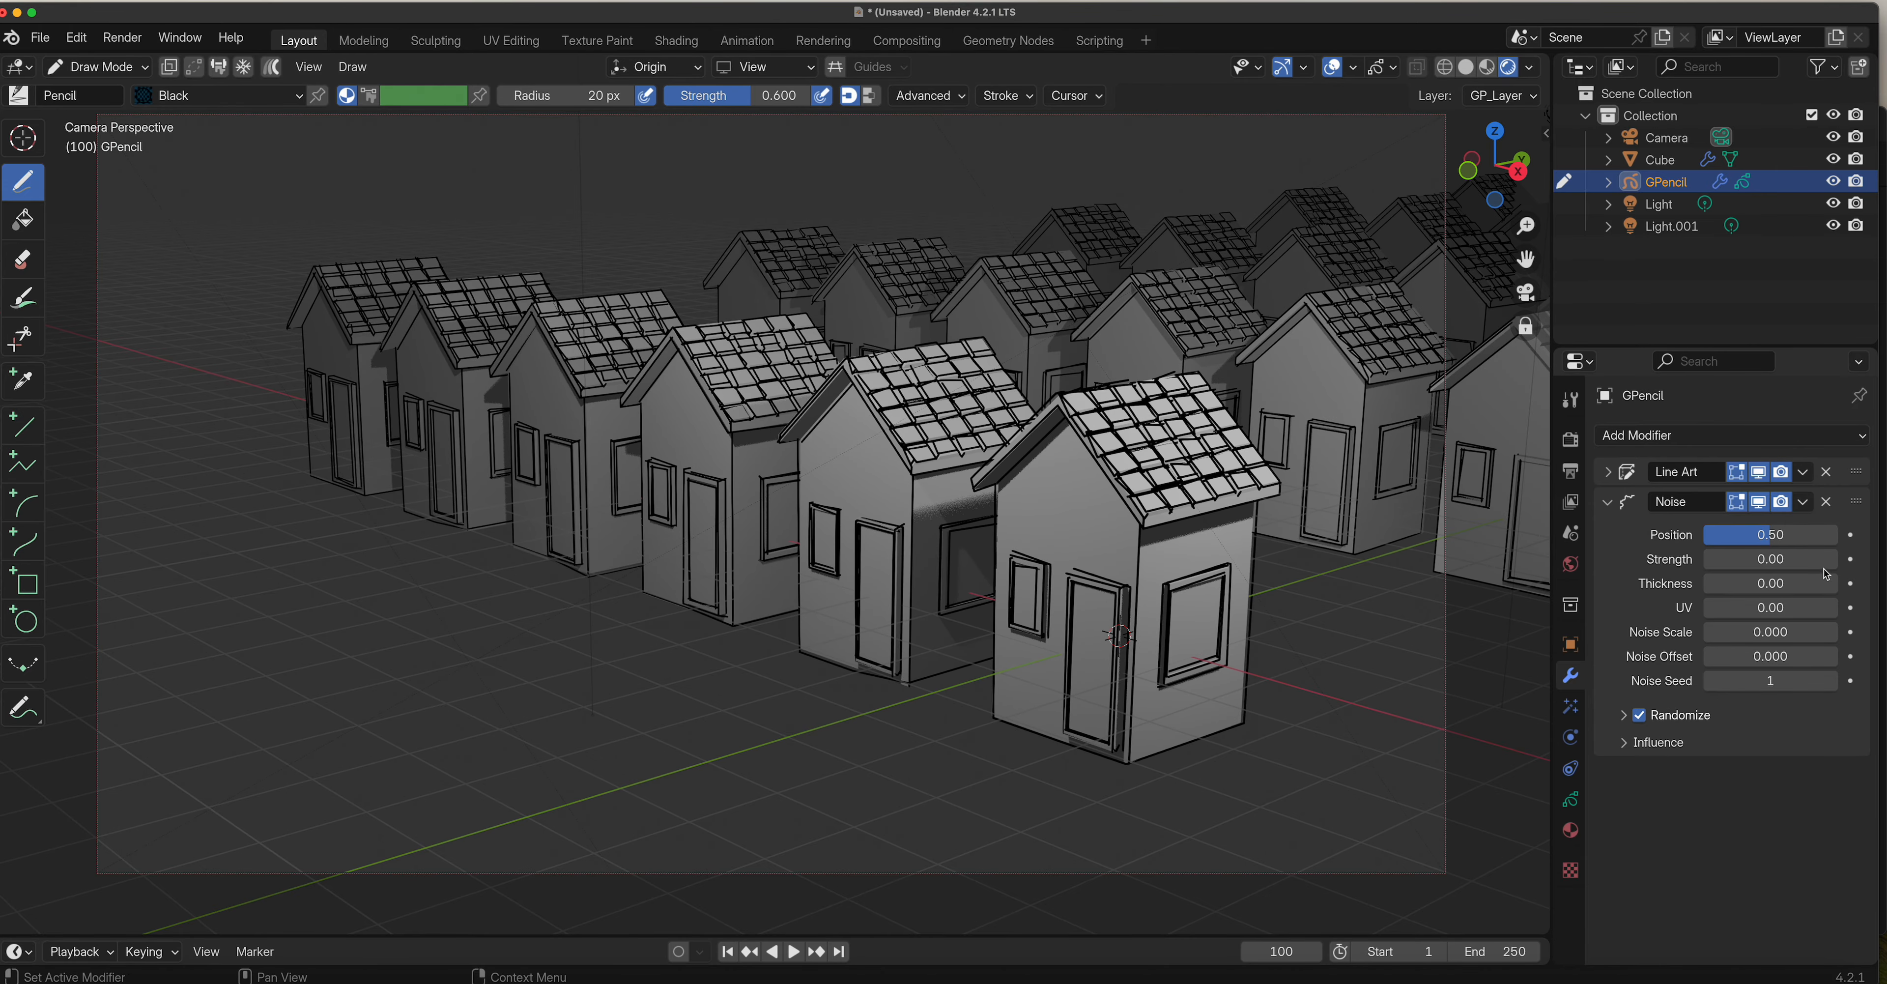
Set the Noise modifier's position to 0.05.
{"action": "left_click", "coordinate": [1788, 533]}
{"action": "type", "text": "."}
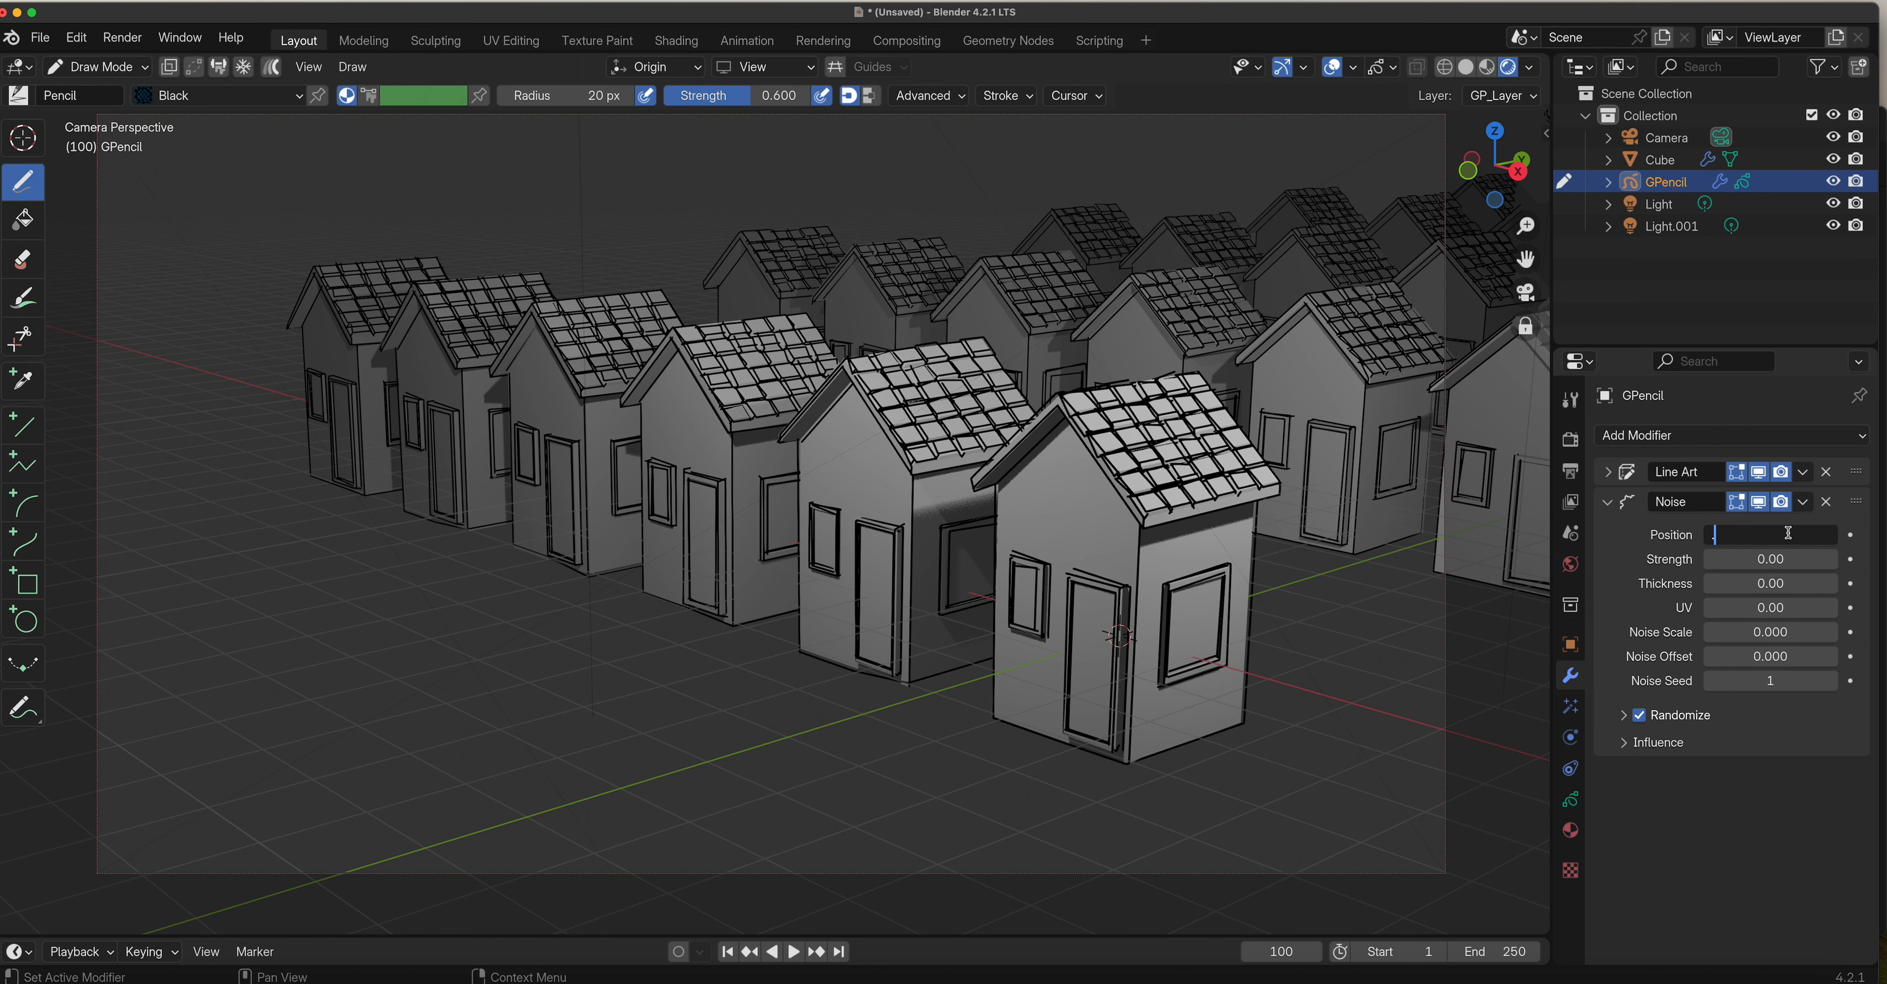
{"action": "key", "text": "Return"}
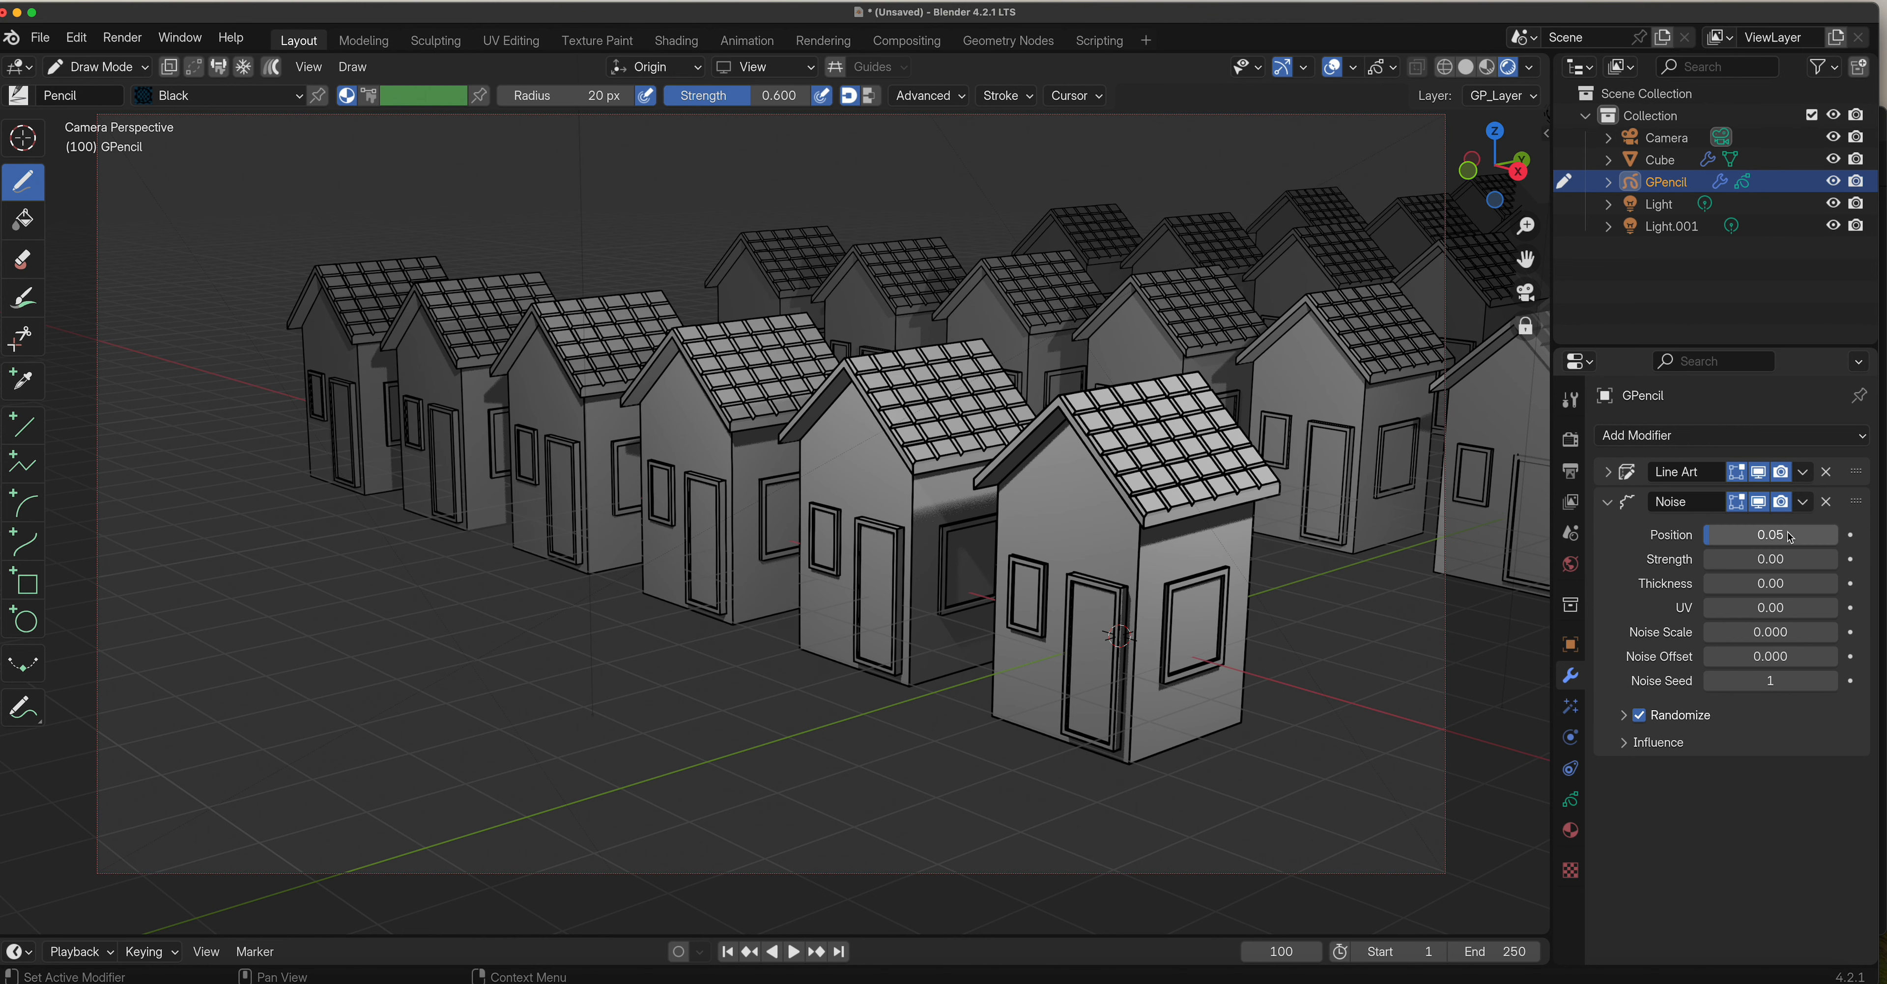
Start playback and set the Noise modifier's seed to 3.
{"action": "key", "text": "space"}
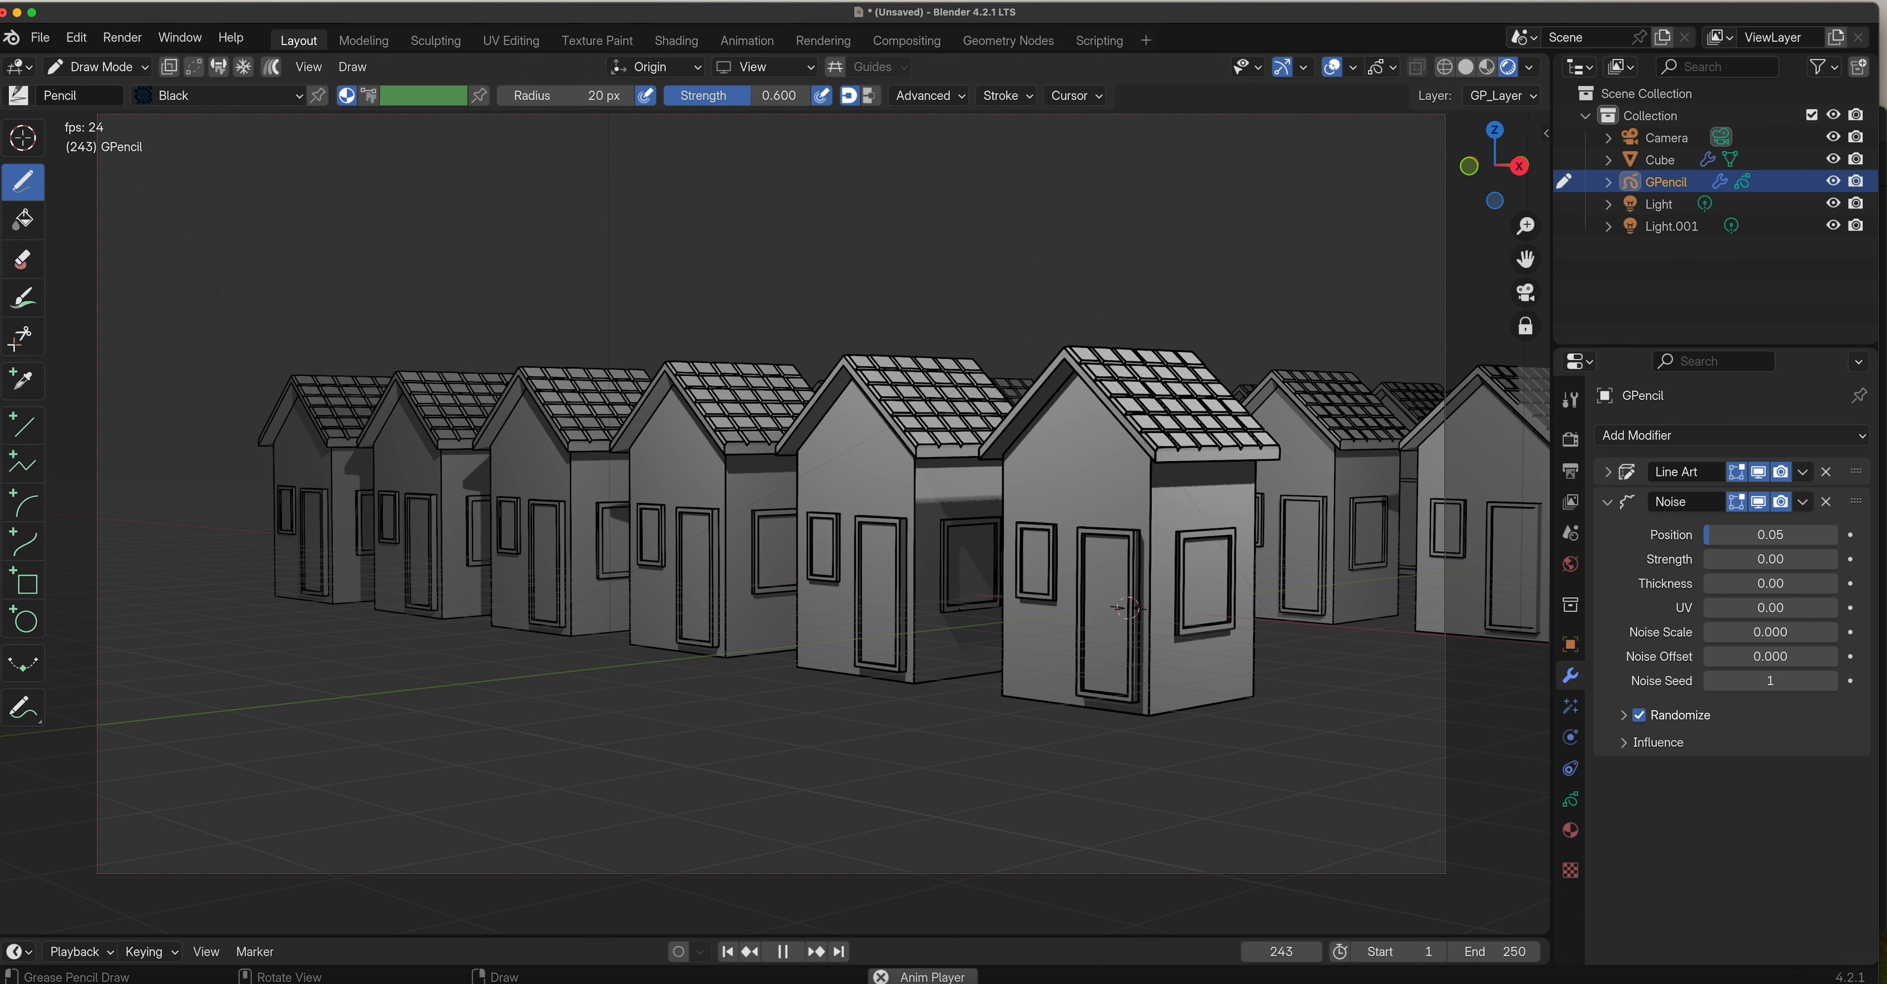
{"action": "left_click", "coordinate": [1831, 682]}
{"action": "left_click", "coordinate": [1831, 681]}
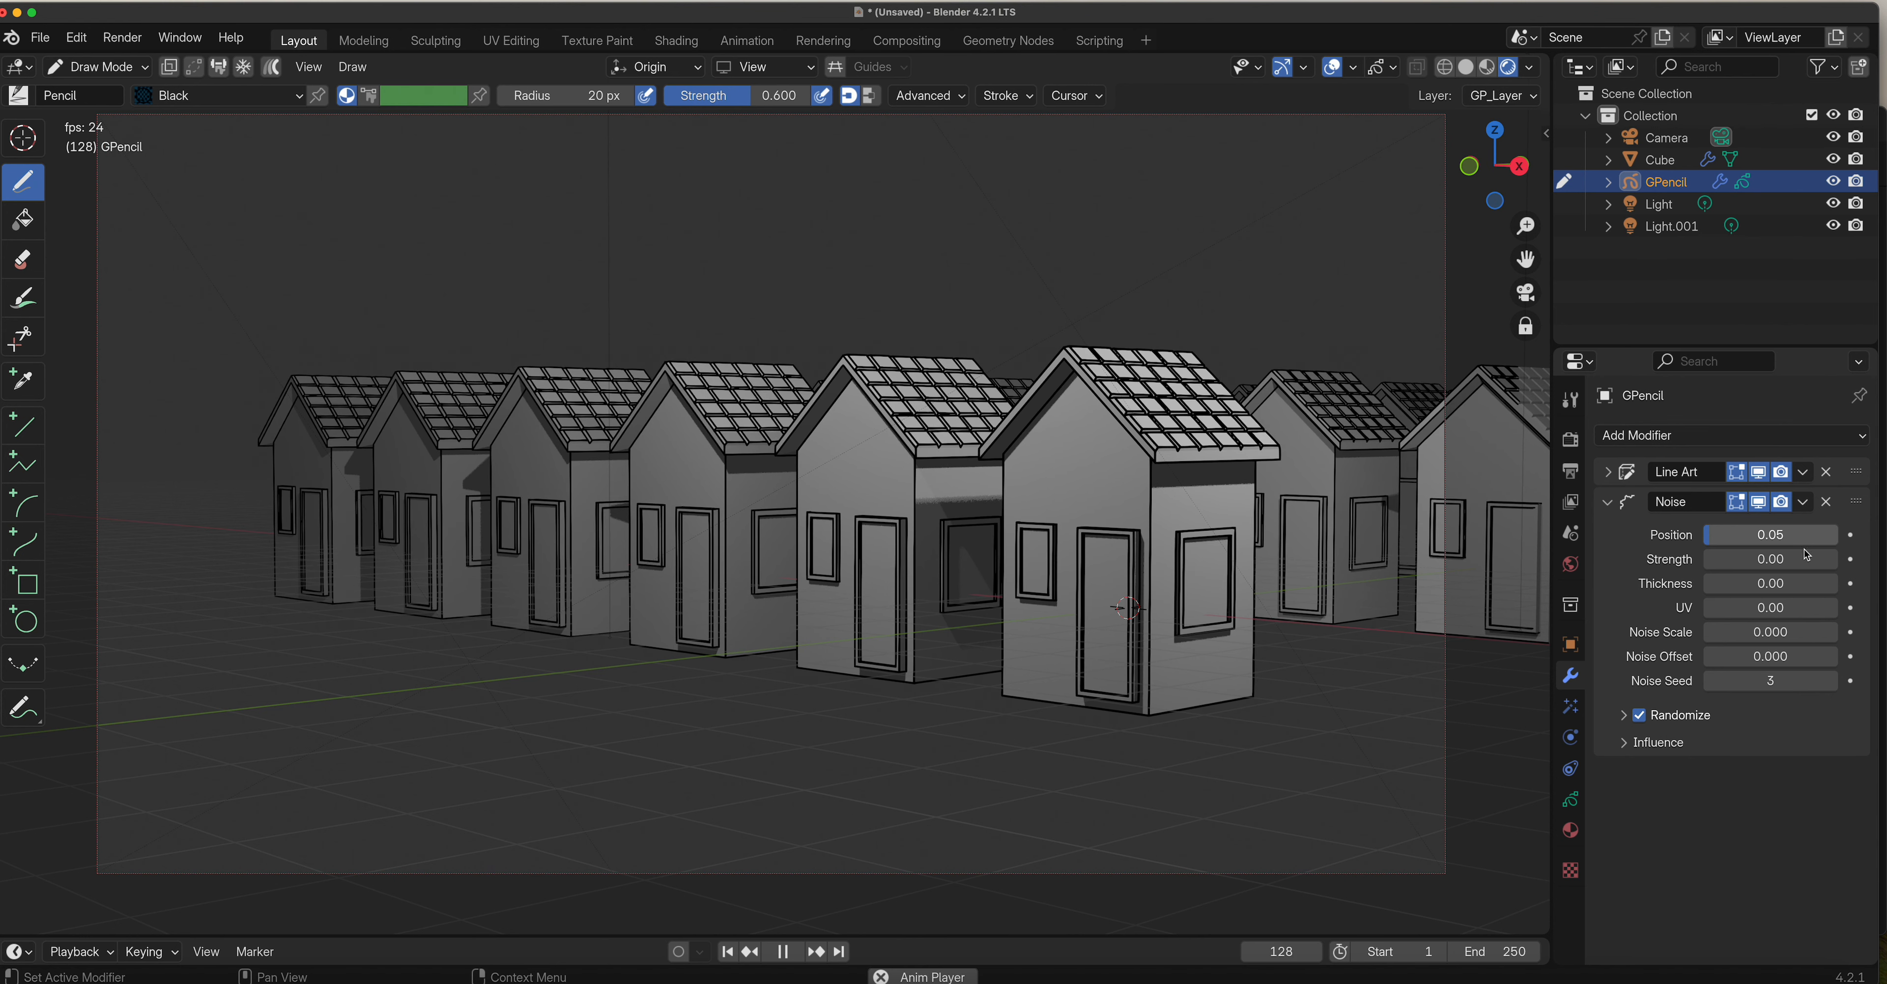
Set the Noise modifier's strength to 0.53 and thickness to 0.26, and stop playback.
{"action": "left_click_drag", "start_coordinate": [1794, 559], "coordinate": [1795, 559]}
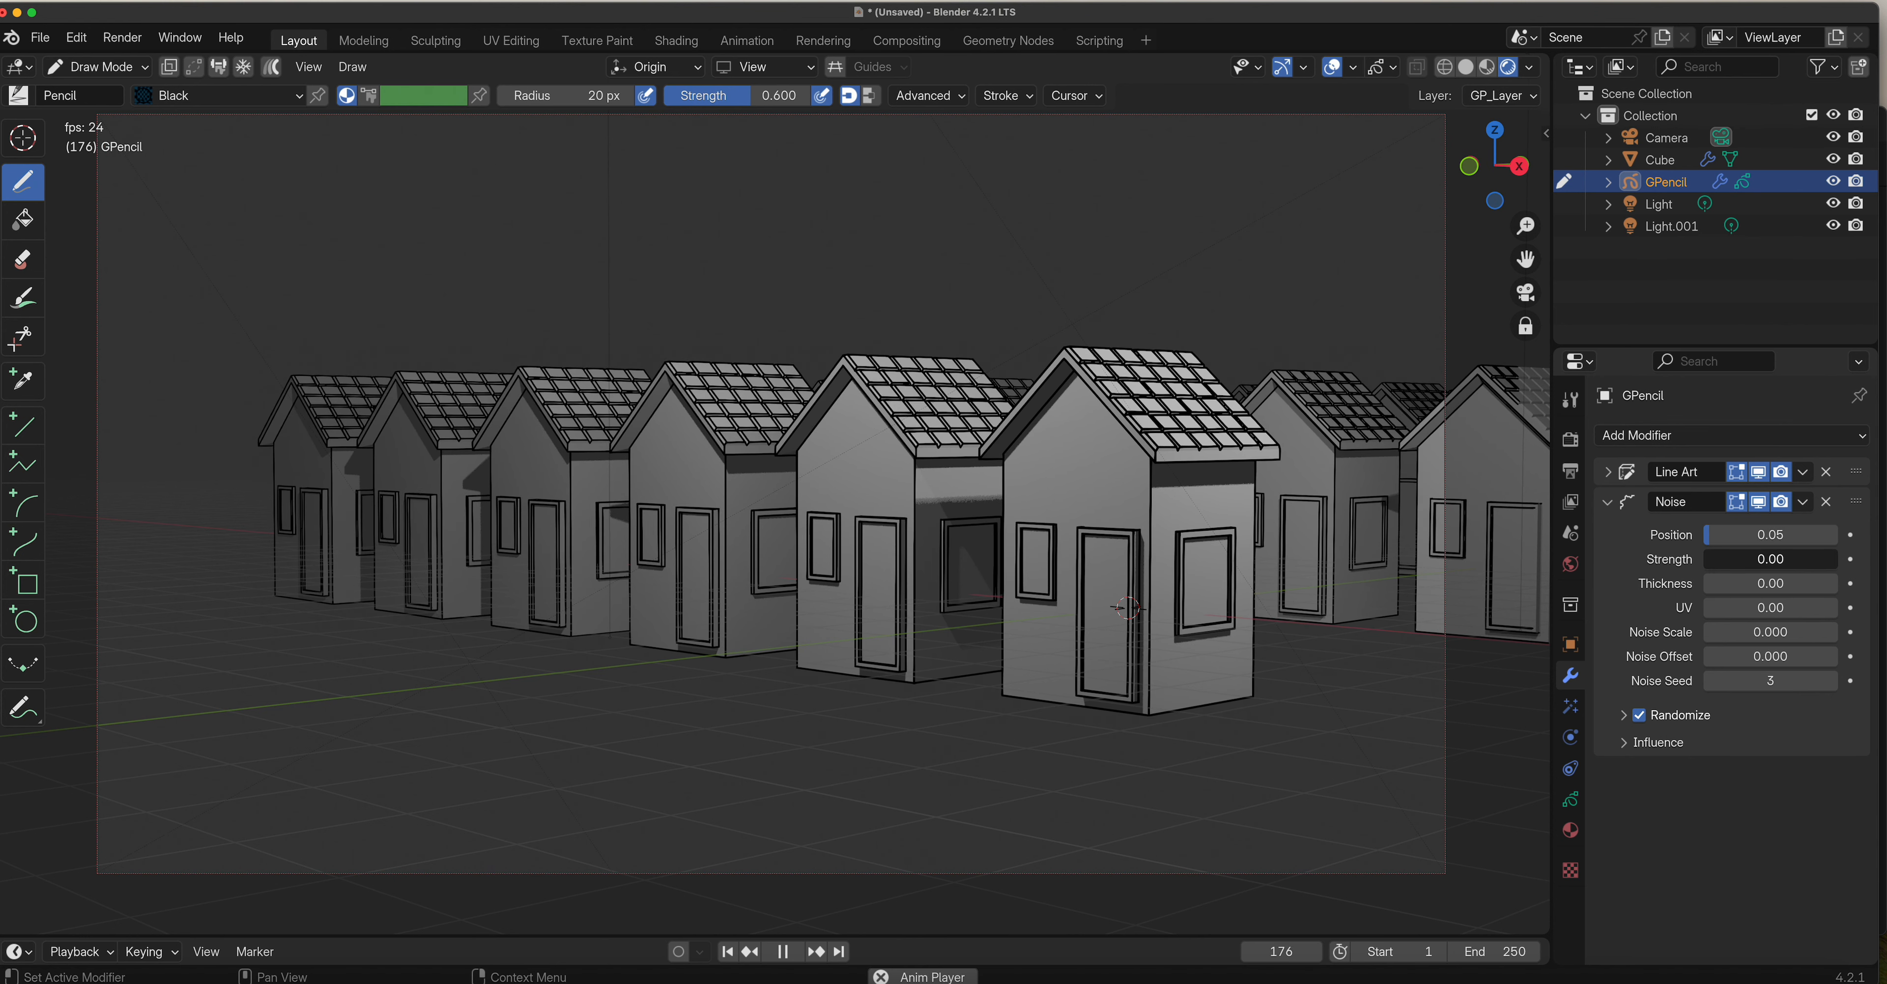
{"action": "mouse_move", "coordinate": [1795, 559]}
{"action": "left_mouse_down"}
{"action": "mouse_move", "coordinate": [1706, 559]}
{"action": "mouse_move", "coordinate": [1801, 559]}
{"action": "mouse_move", "coordinate": [1773, 559]}
{"action": "left_mouse_up"}
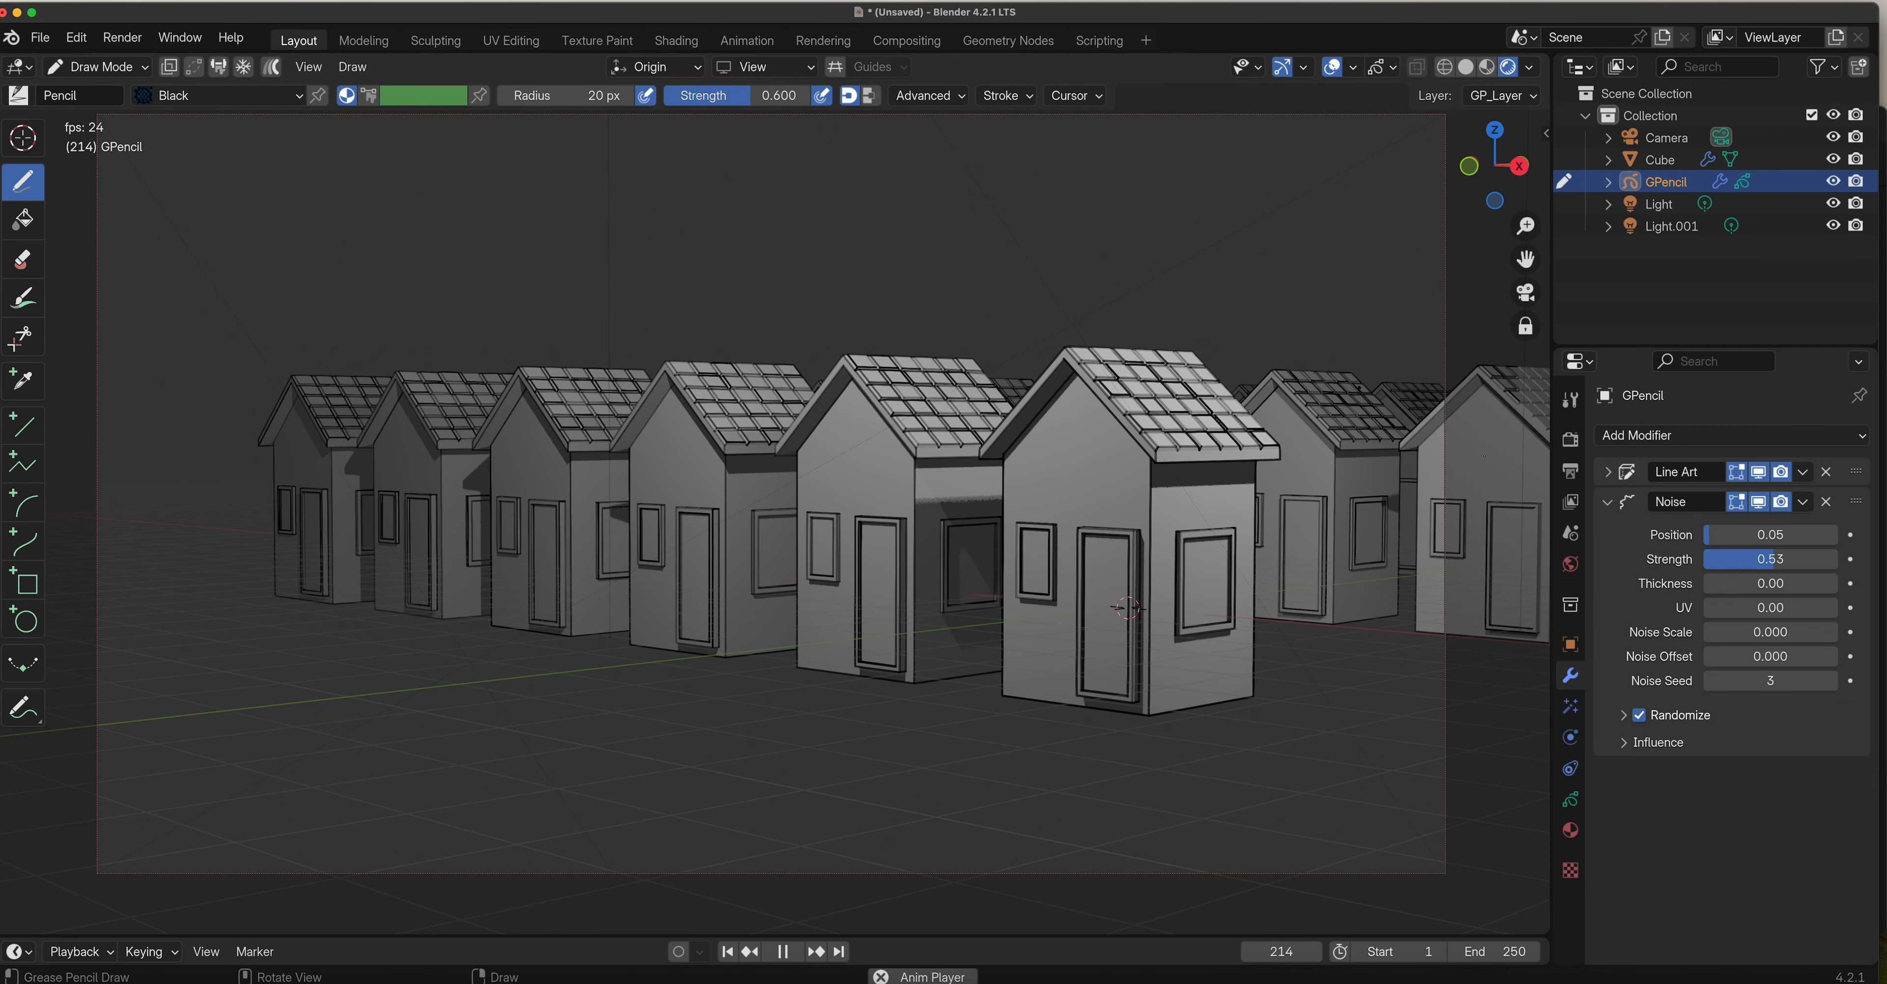
{"action": "mouse_move", "coordinate": [1770, 584]}
{"action": "left_mouse_down"}
{"action": "mouse_move", "coordinate": [1874, 583]}
{"action": "mouse_move", "coordinate": [1803, 583]}
{"action": "left_mouse_up"}
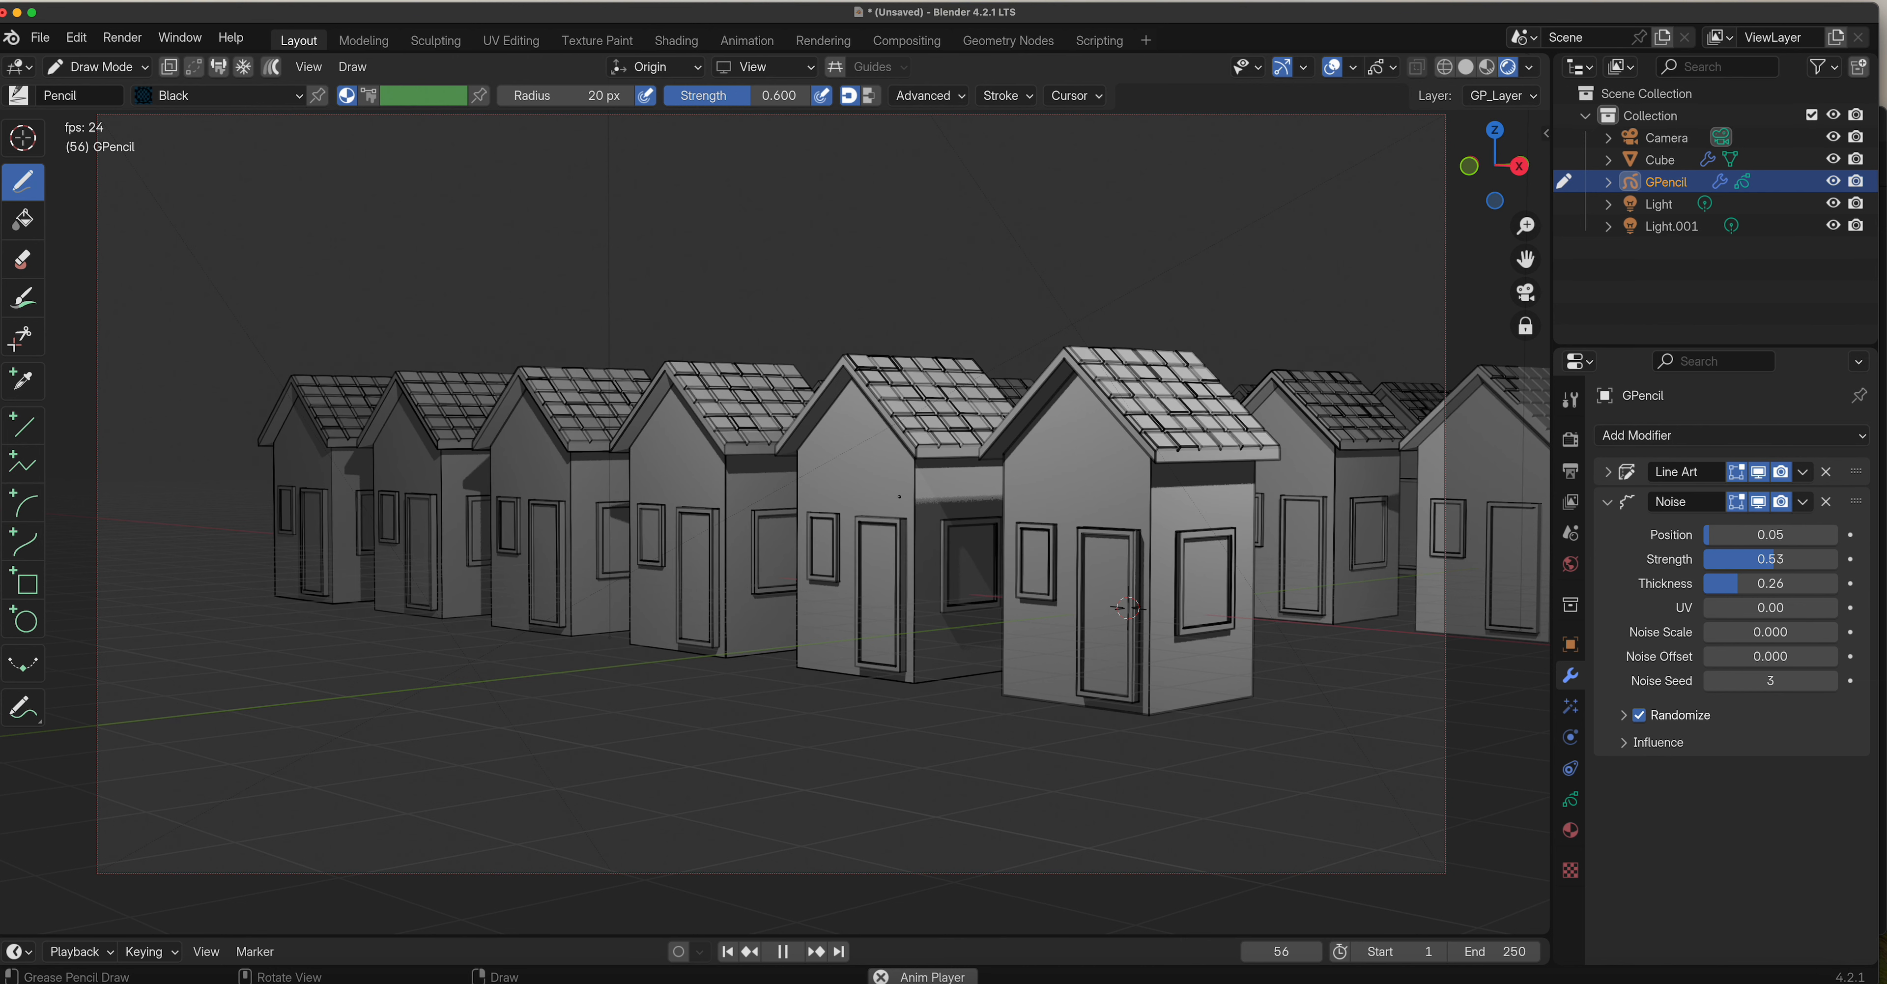
{"action": "key", "text": "space"}
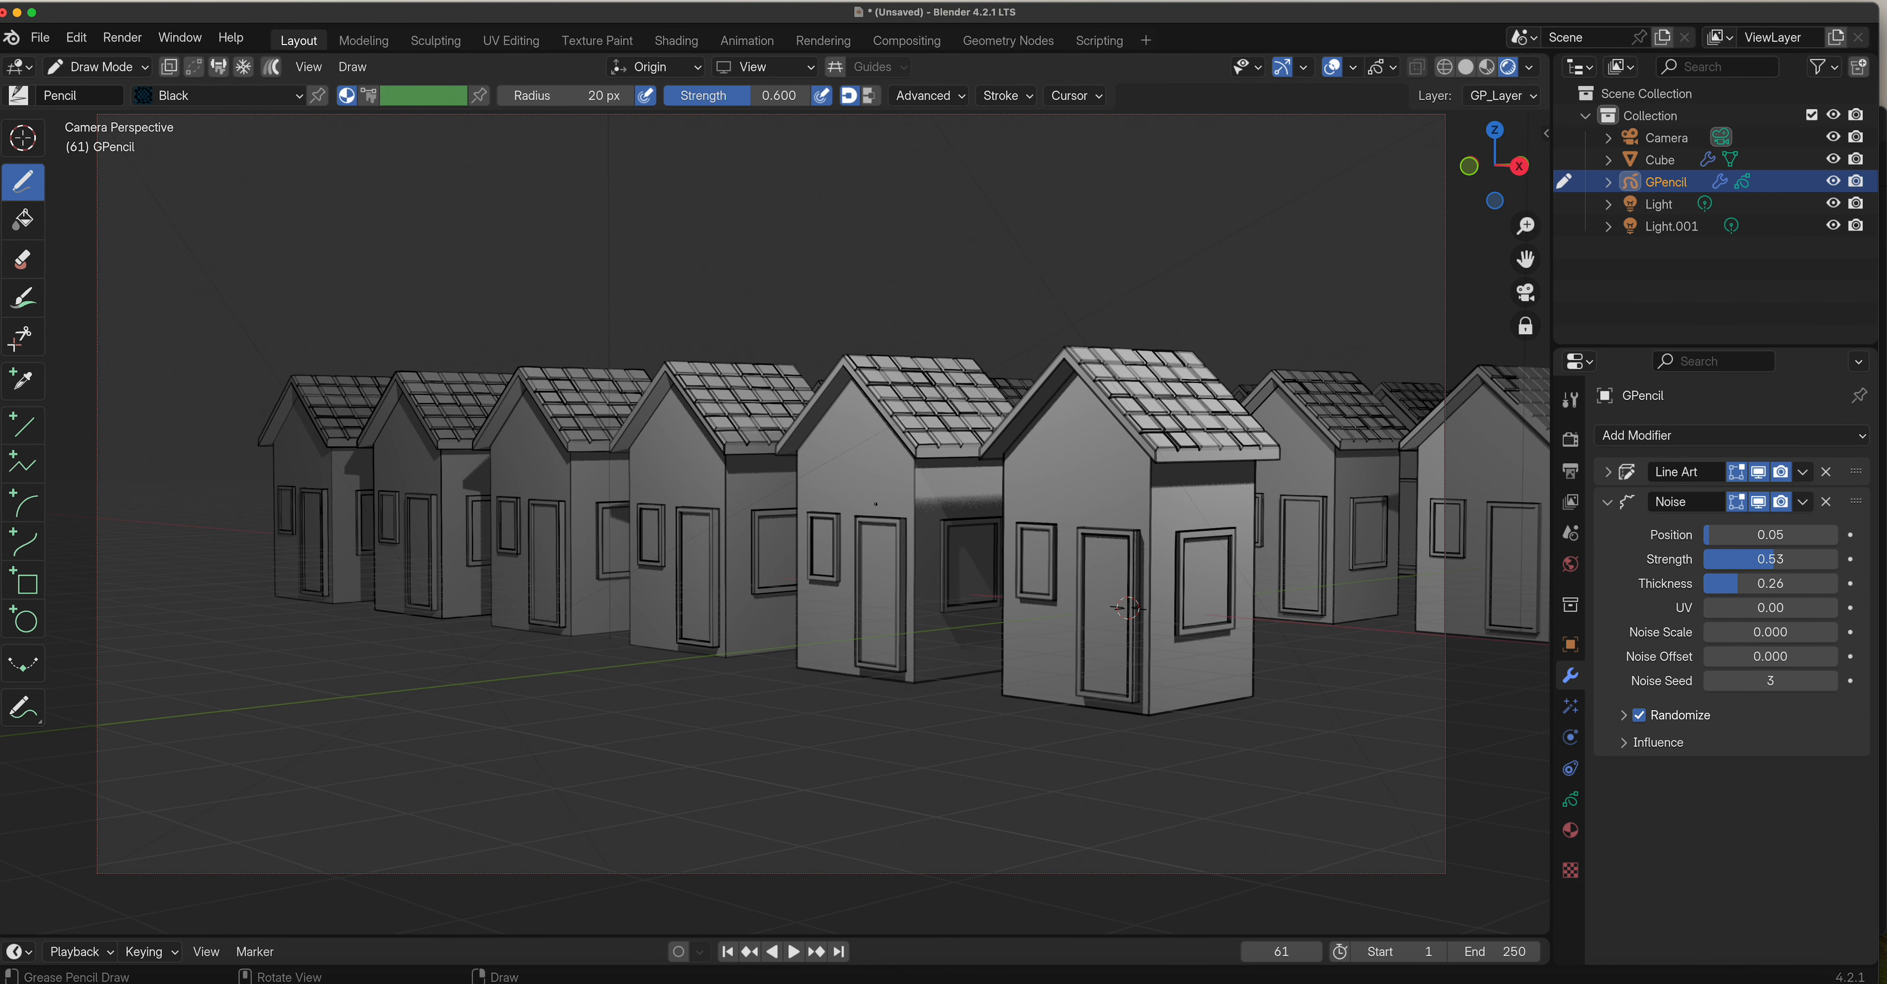